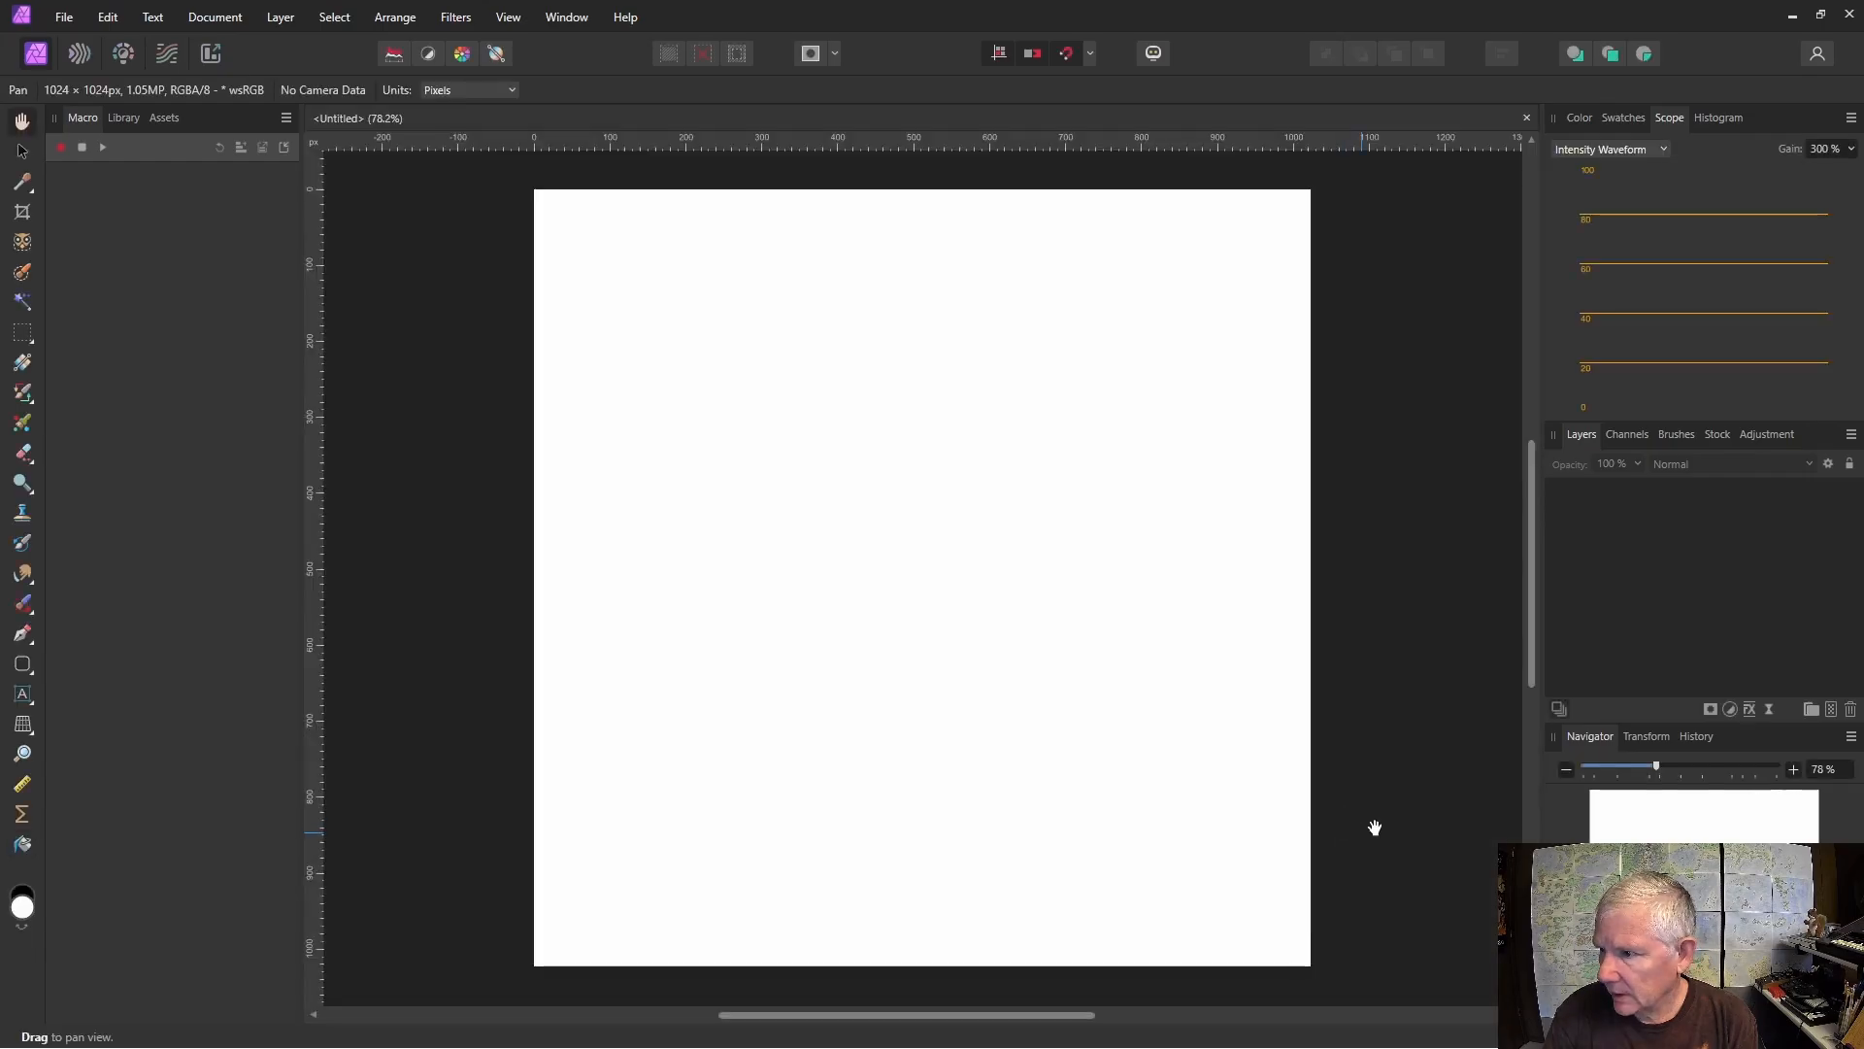
Flood fill the blank canvas with black using the Flood Fill tool.
click(22, 892)
click(21, 843)
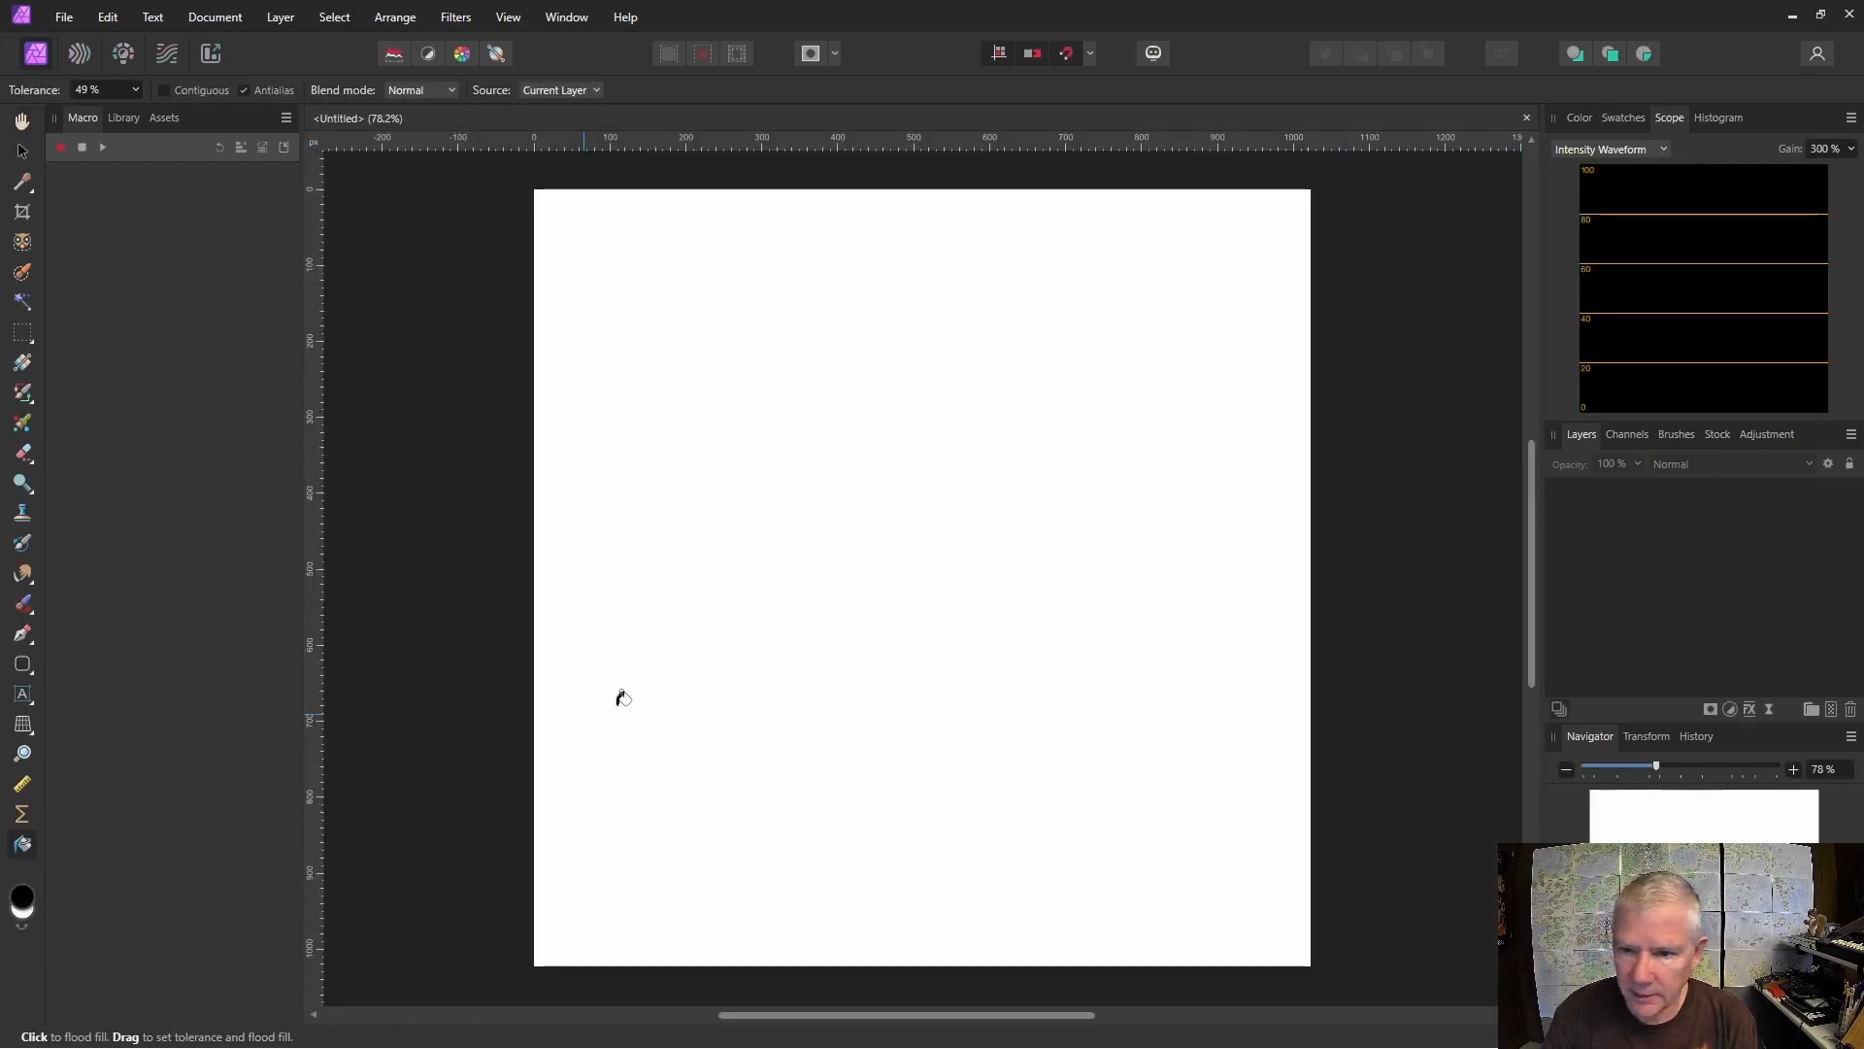
click(805, 687)
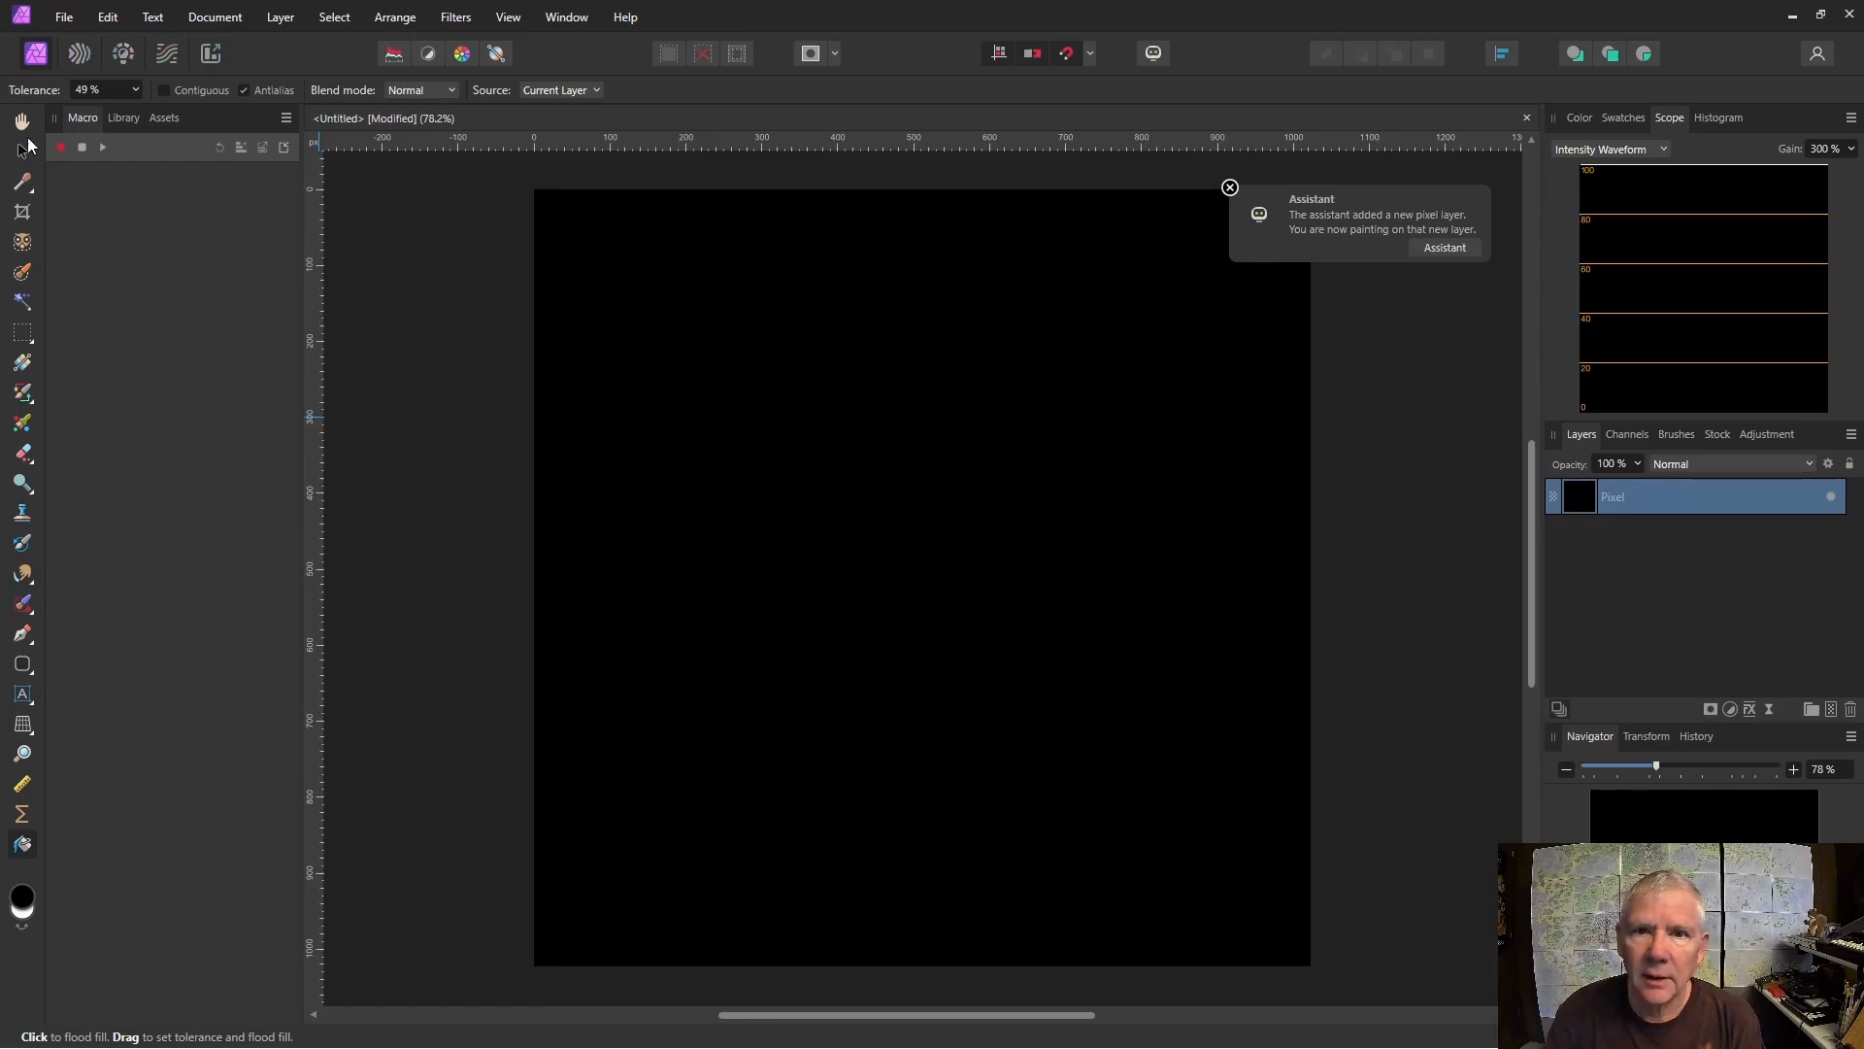
Add a Live Procedural Texture filter to the pixel layer and create a new equation line.
click(23, 151)
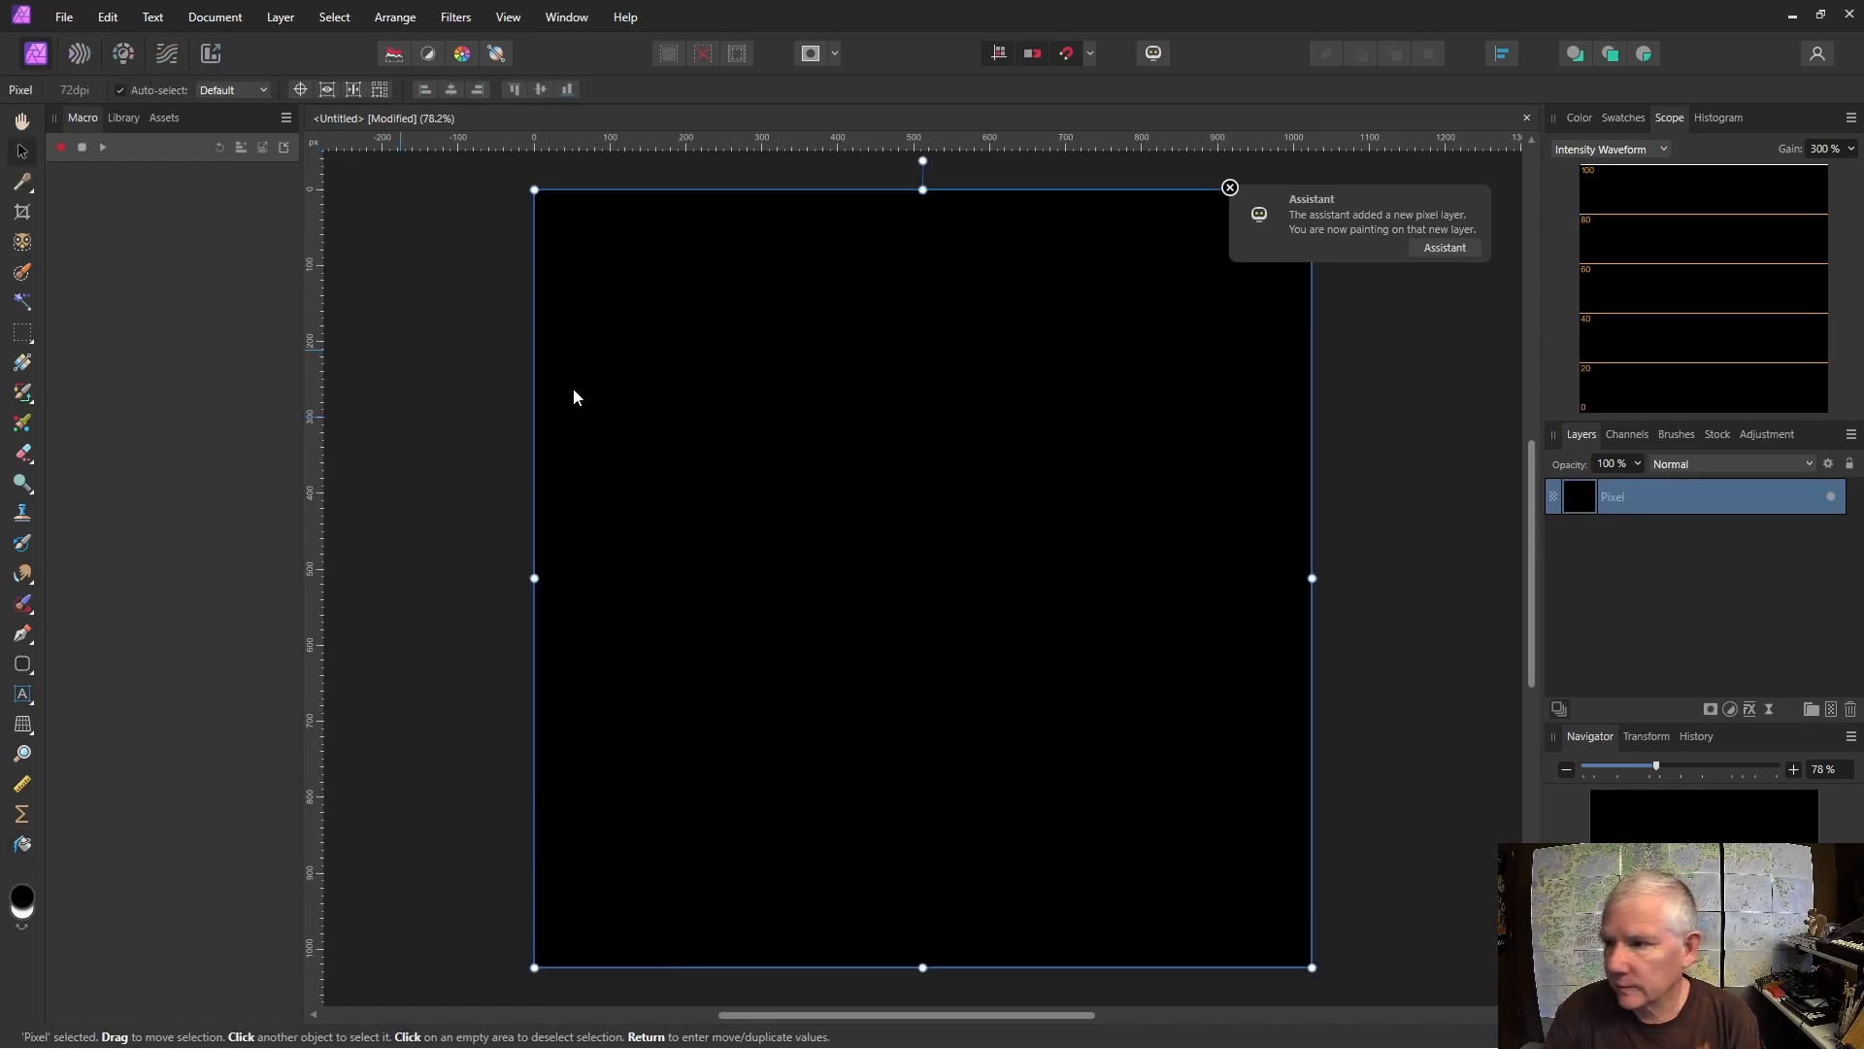
click(1770, 710)
click(1685, 650)
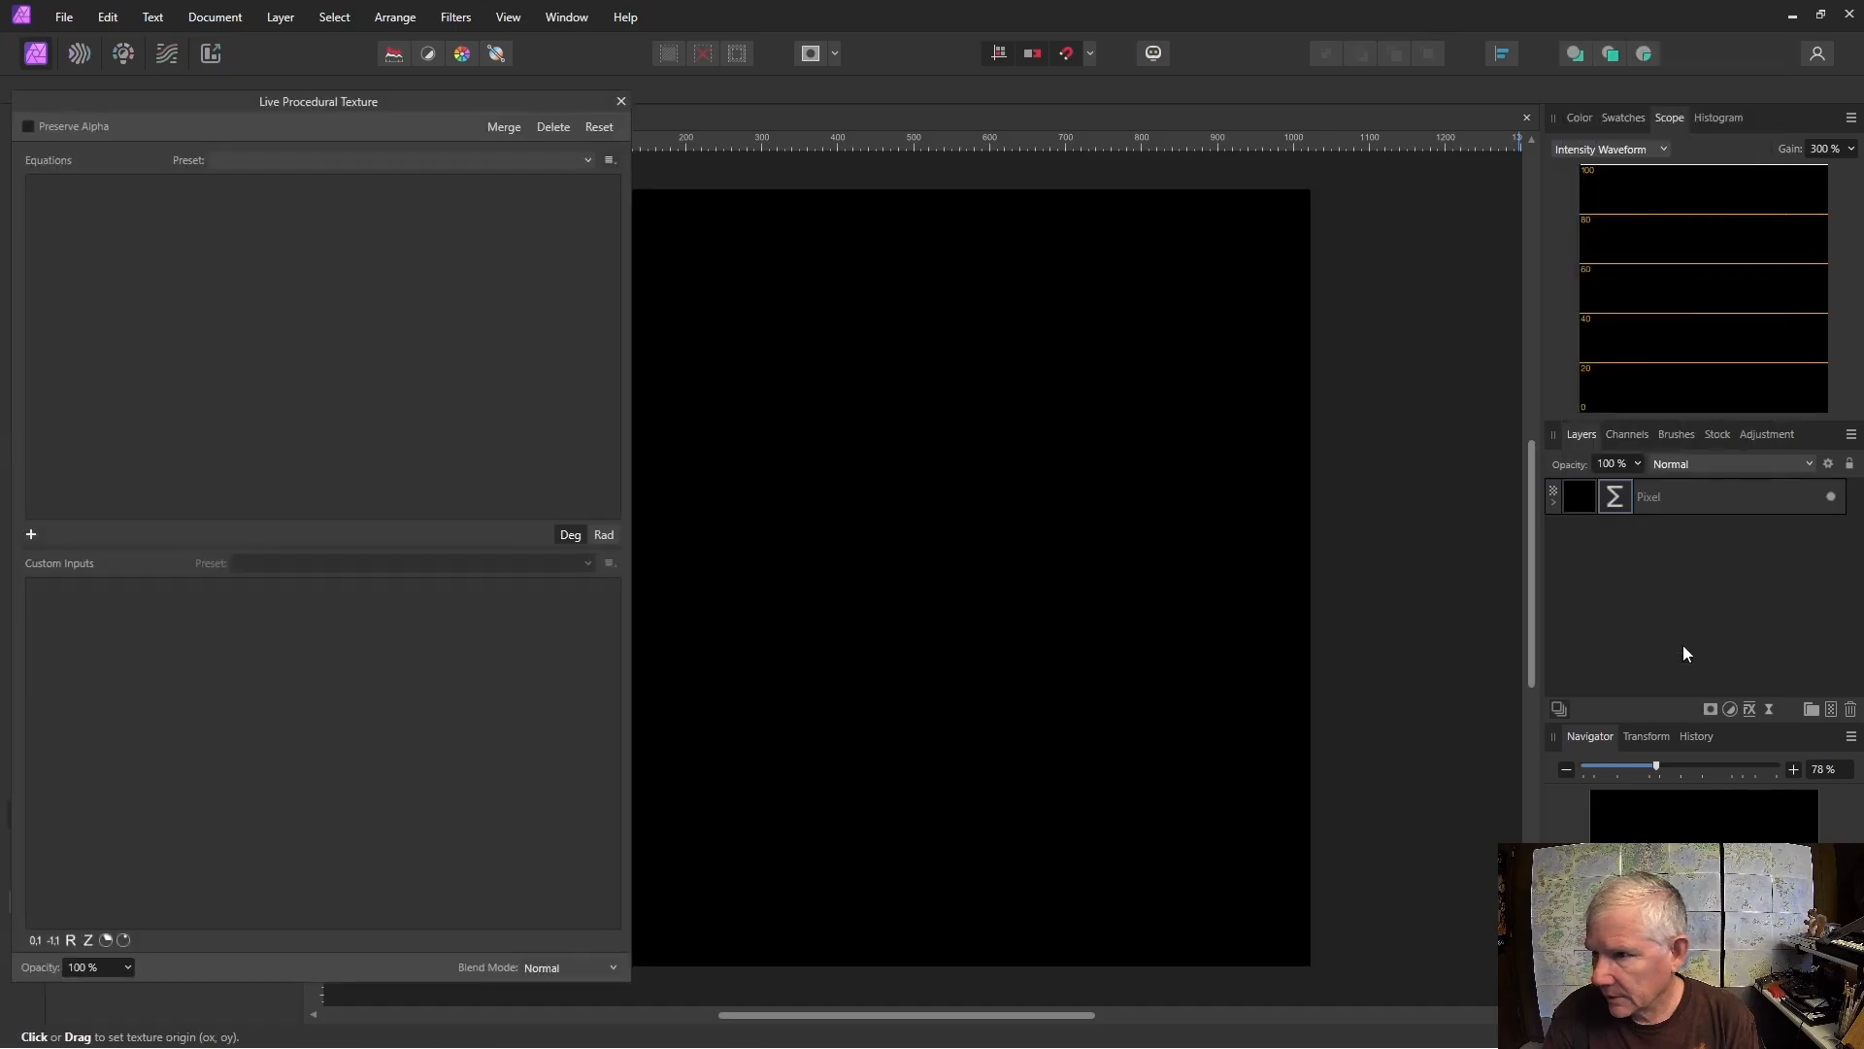
drag(907, 1022, 821, 1023)
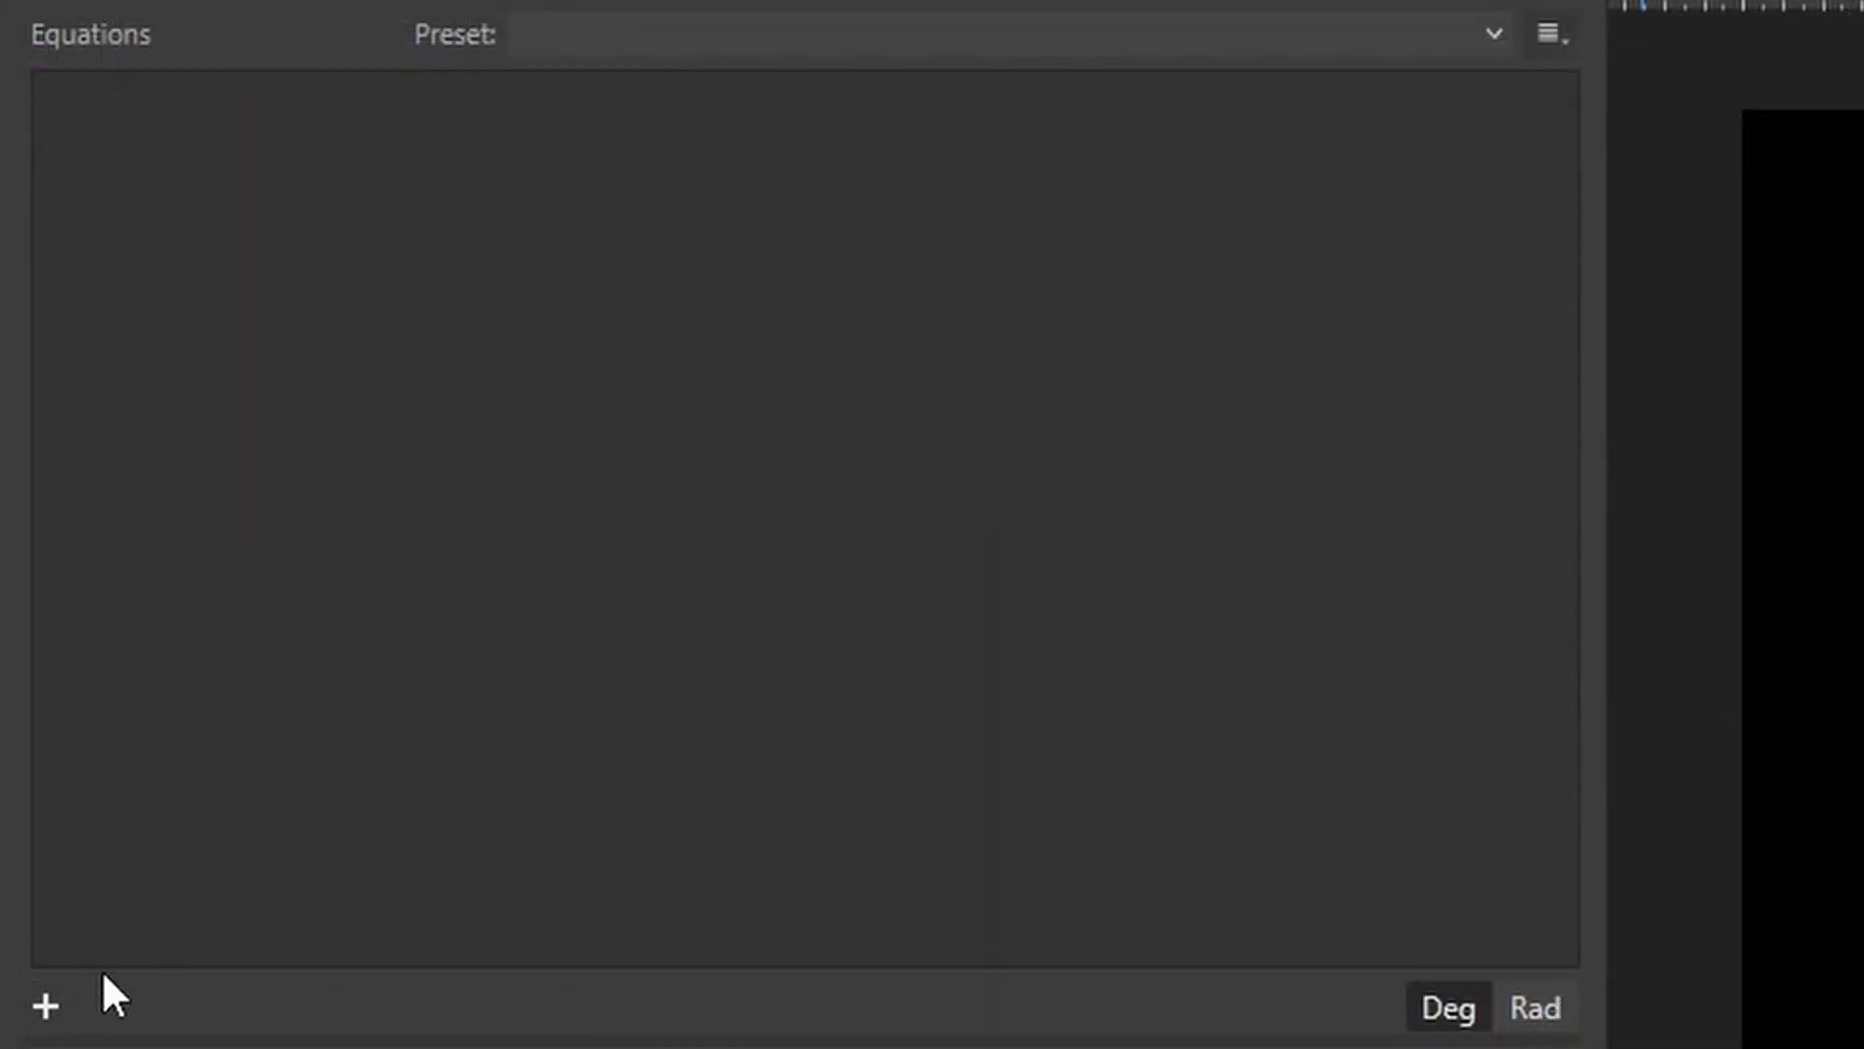
click(45, 1006)
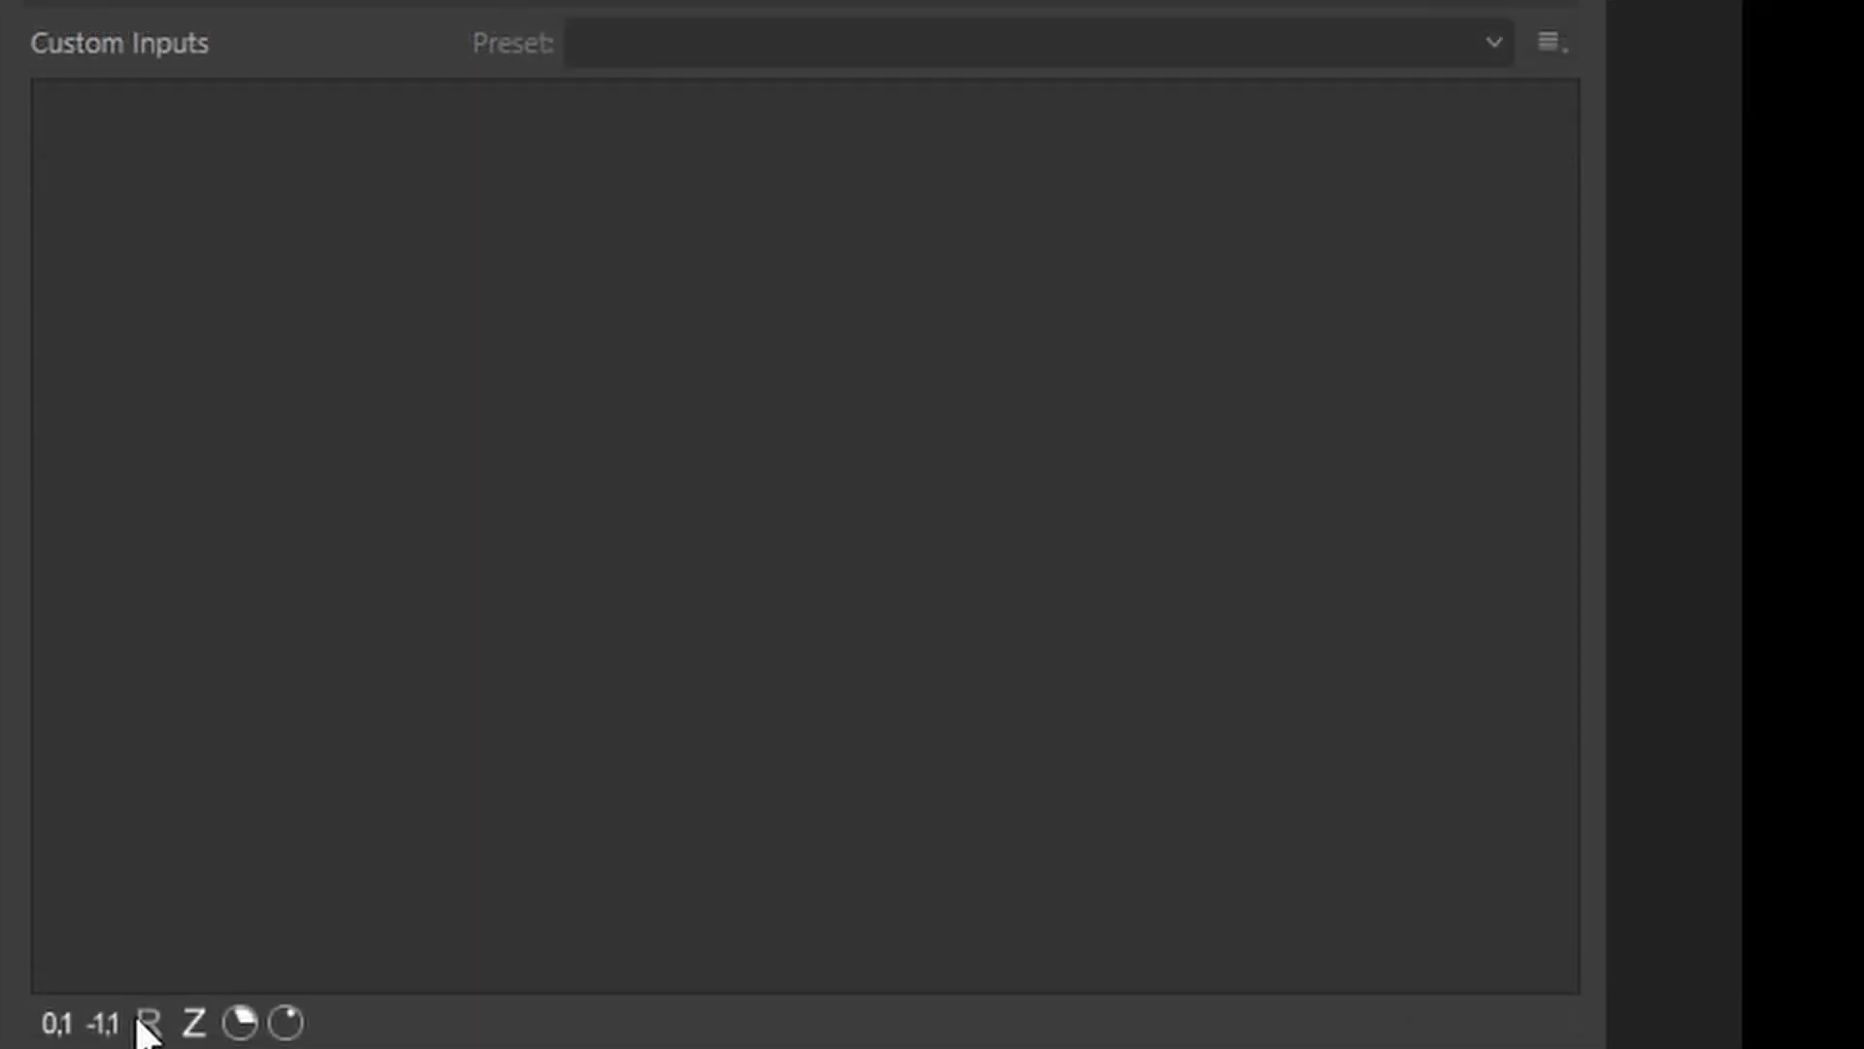
Add a real-number custom input a with the description Scale and a value of 4.
click(148, 1024)
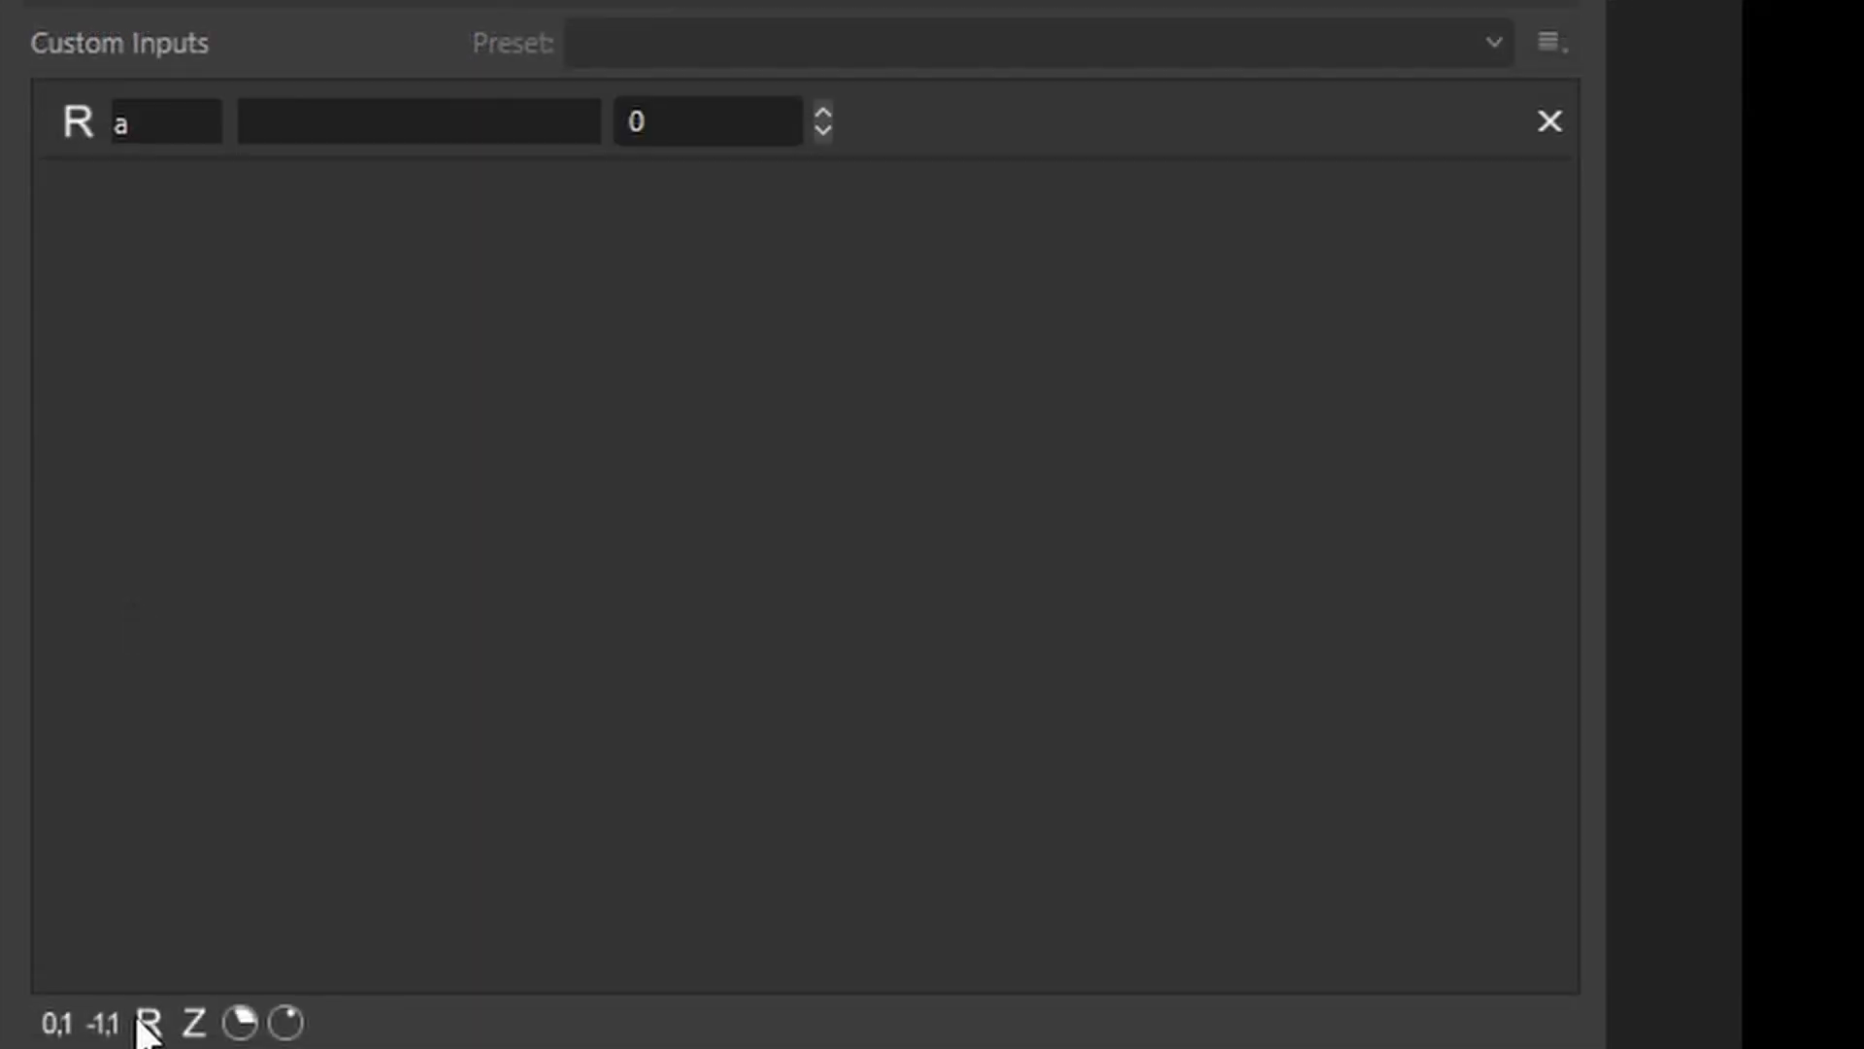
click(333, 124)
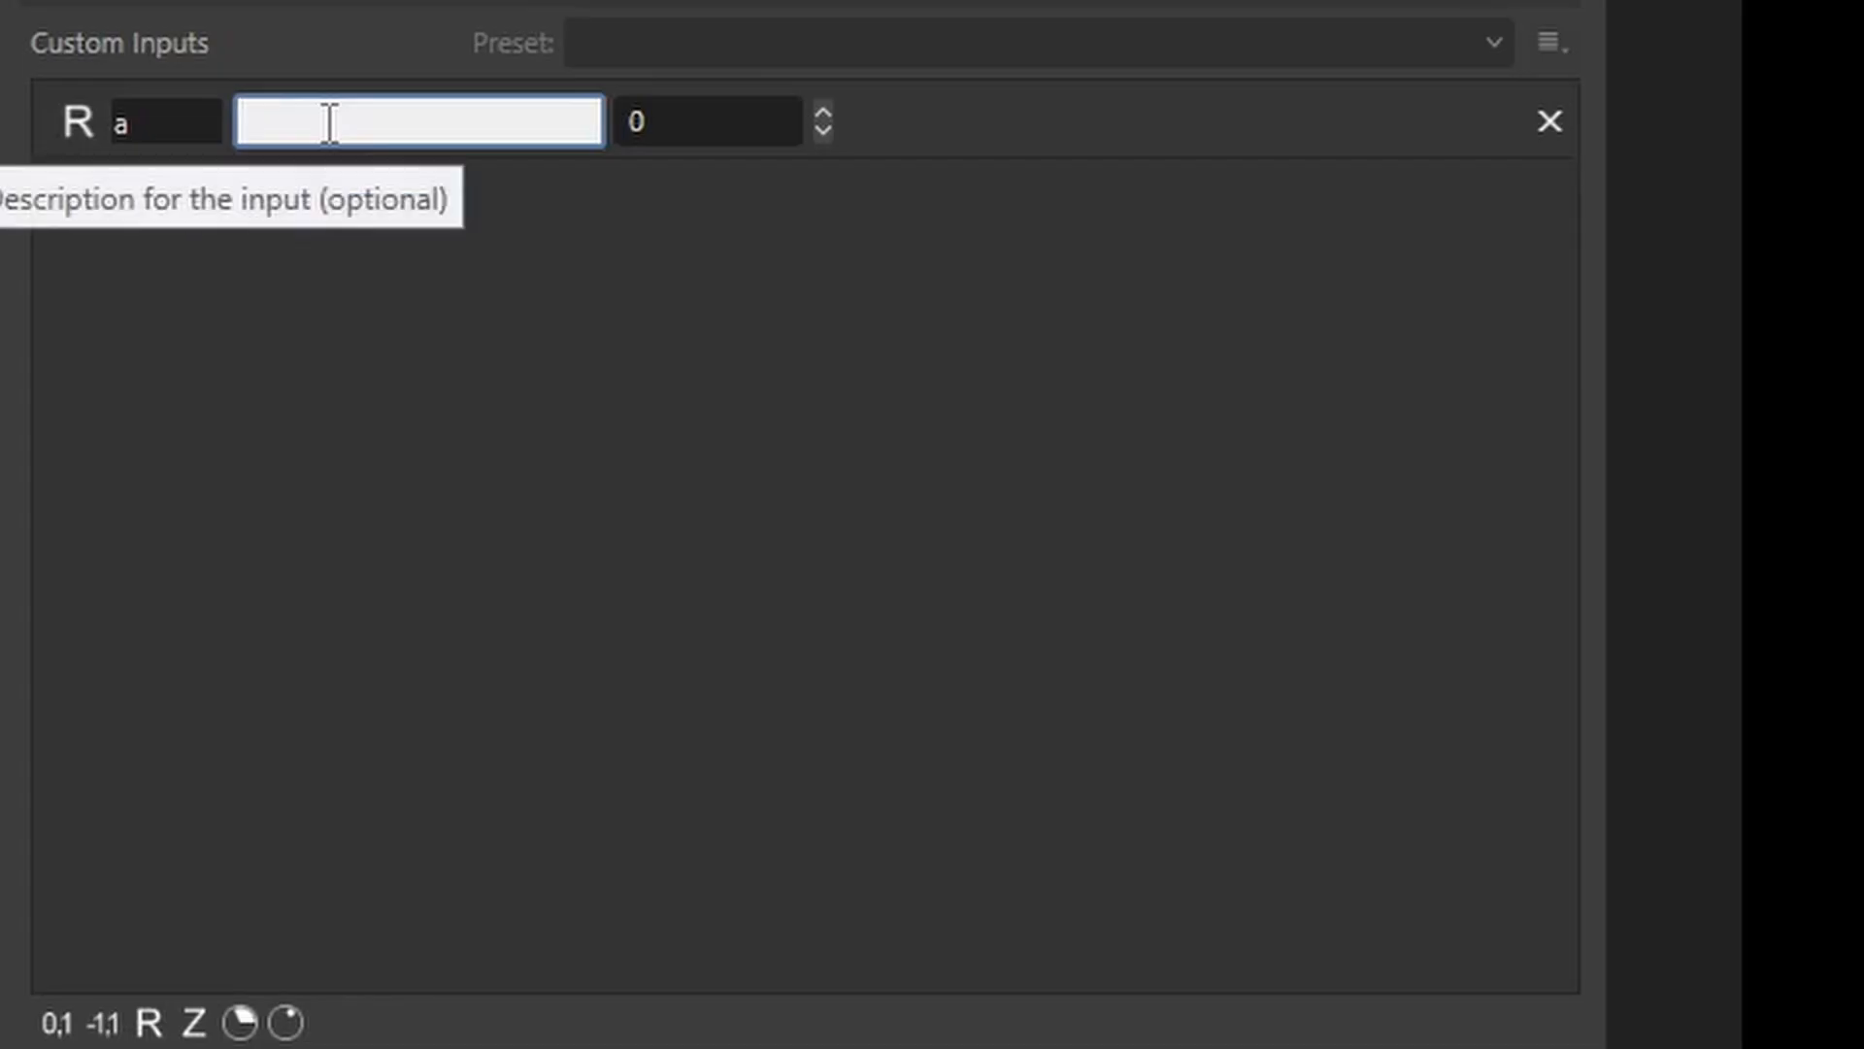
text(Scale)
click(823, 112)
click(822, 112)
click(822, 112)
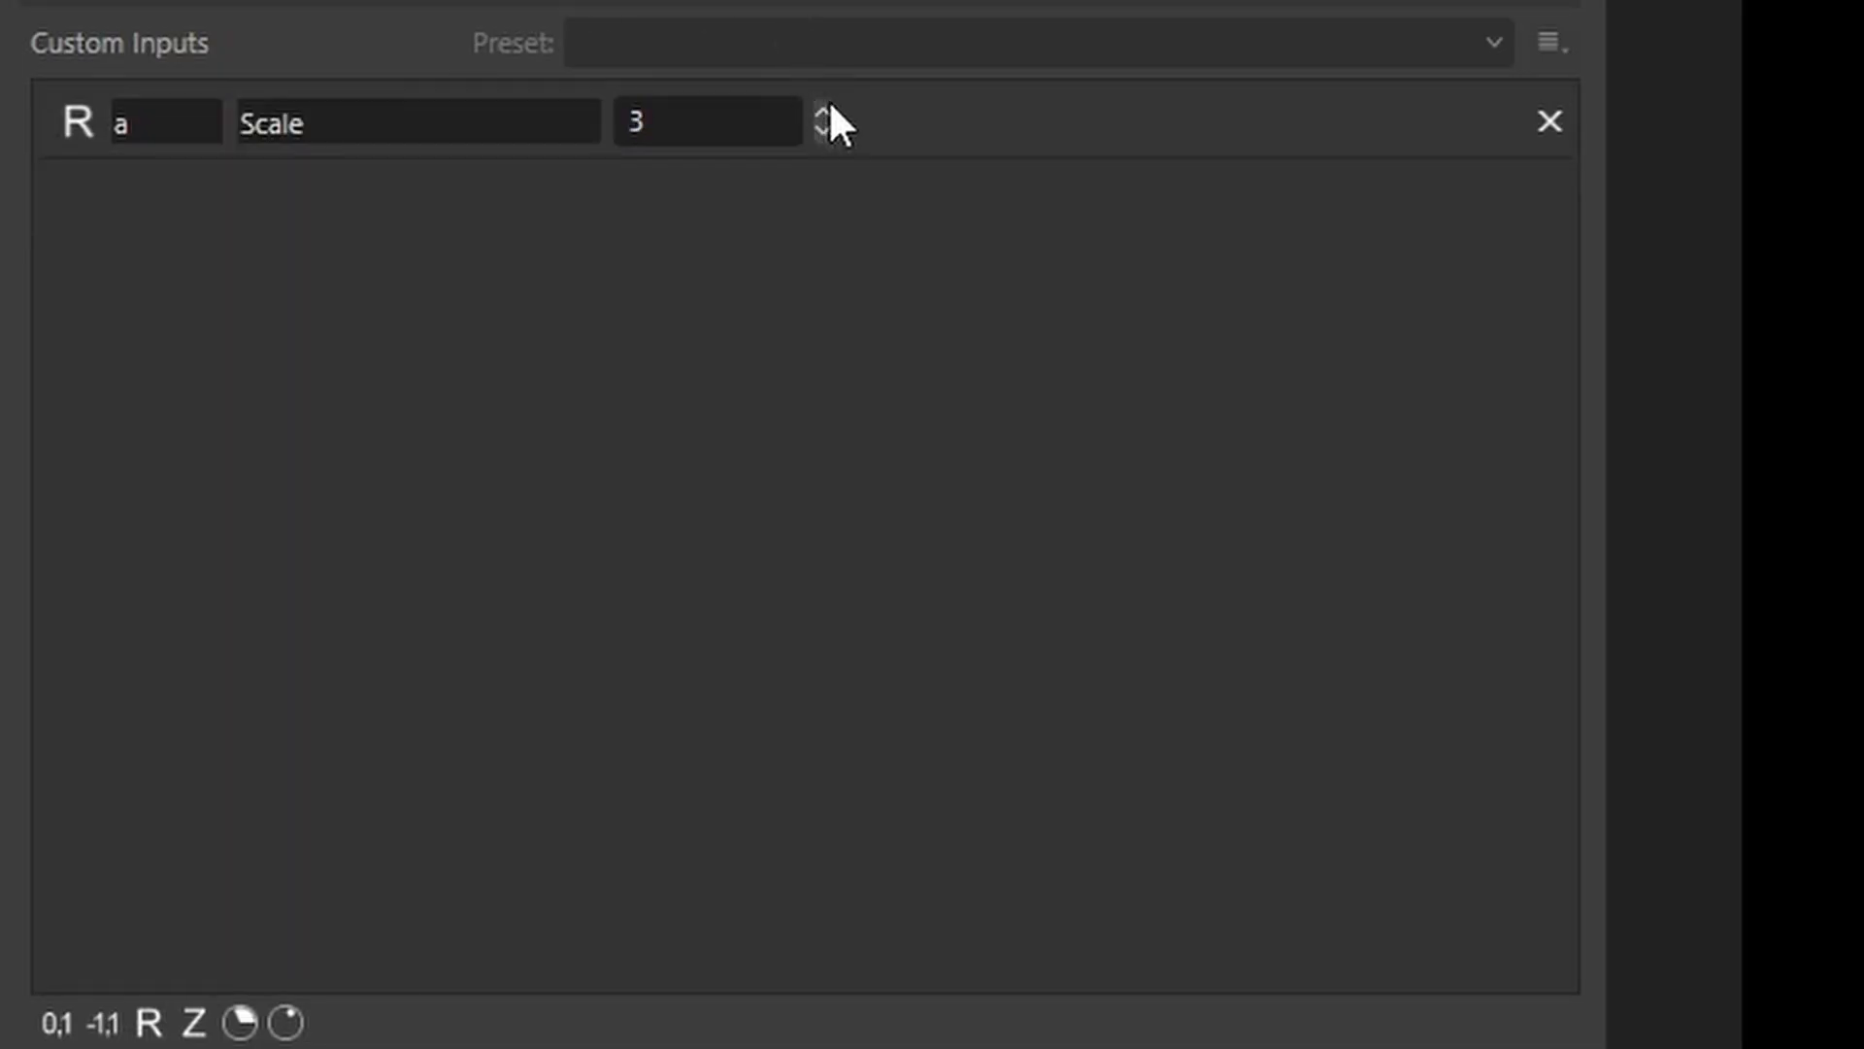
click(822, 112)
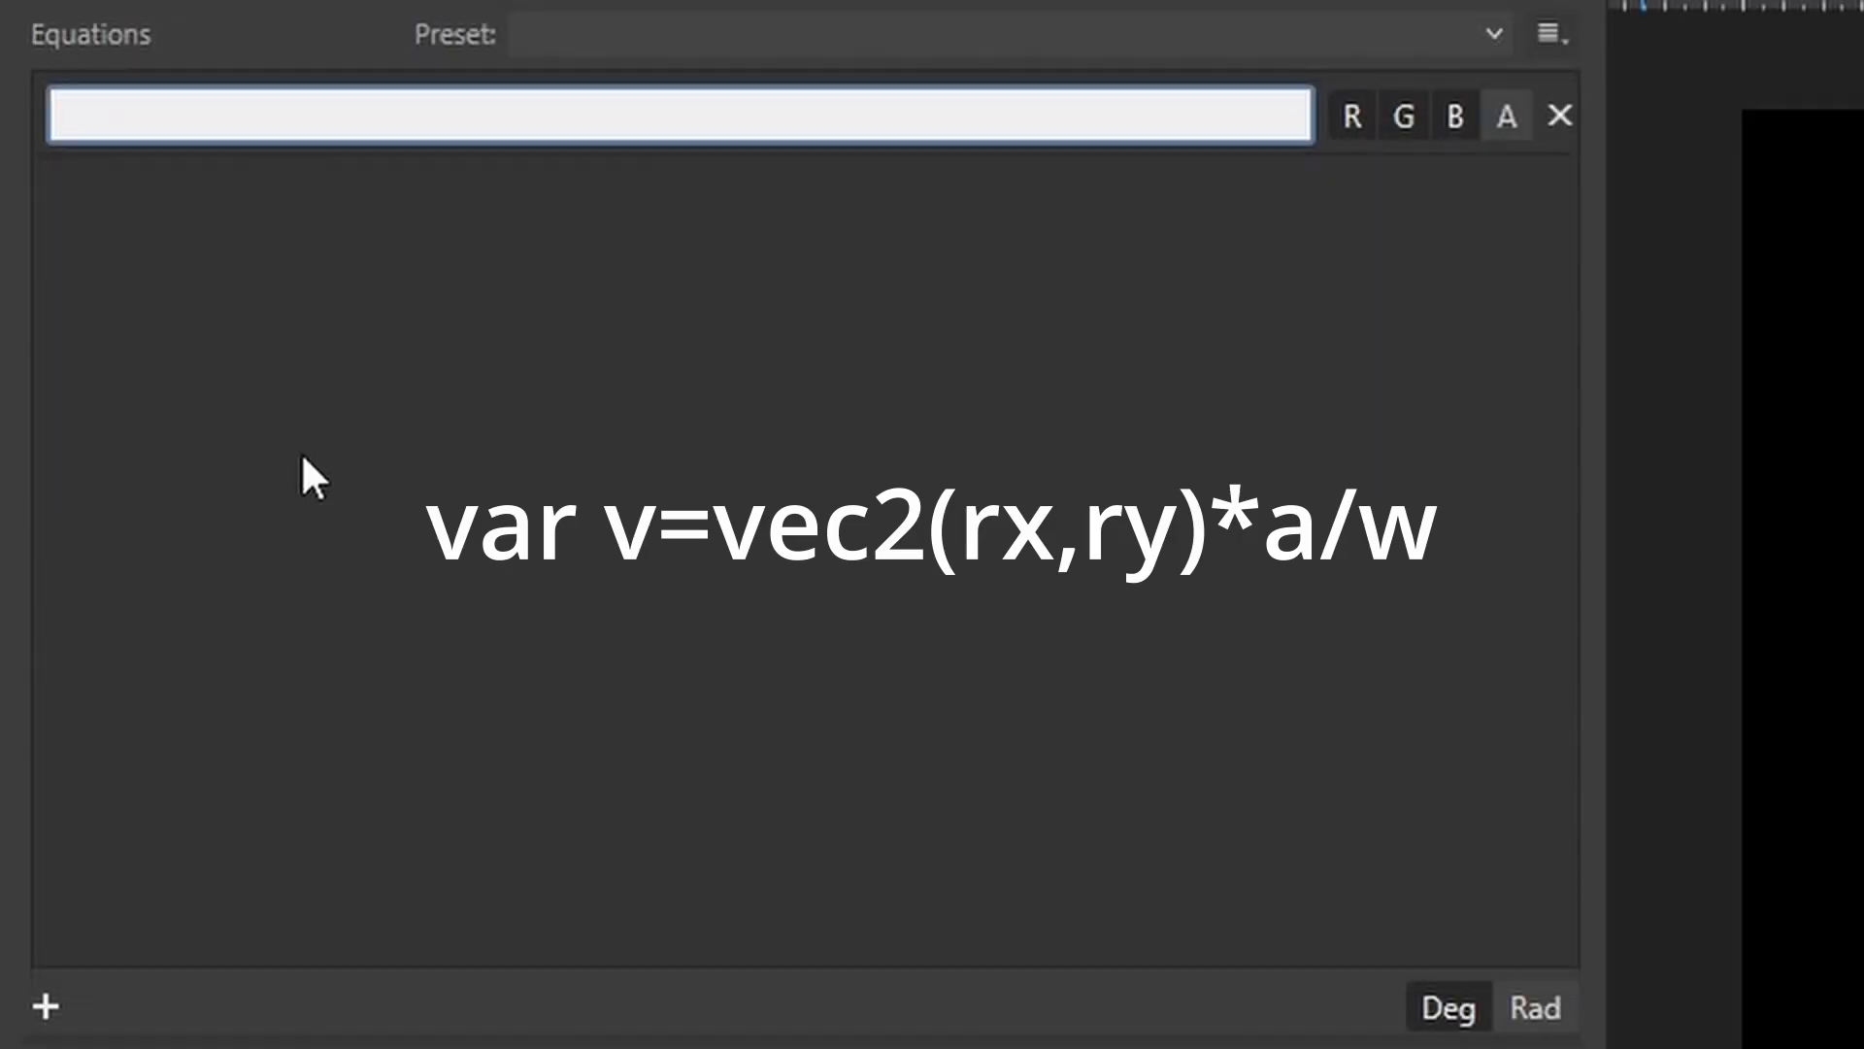
Enter the equation var v=vec2(rx,ry)*a/w and apply it.
text(var v=vec2(rx)
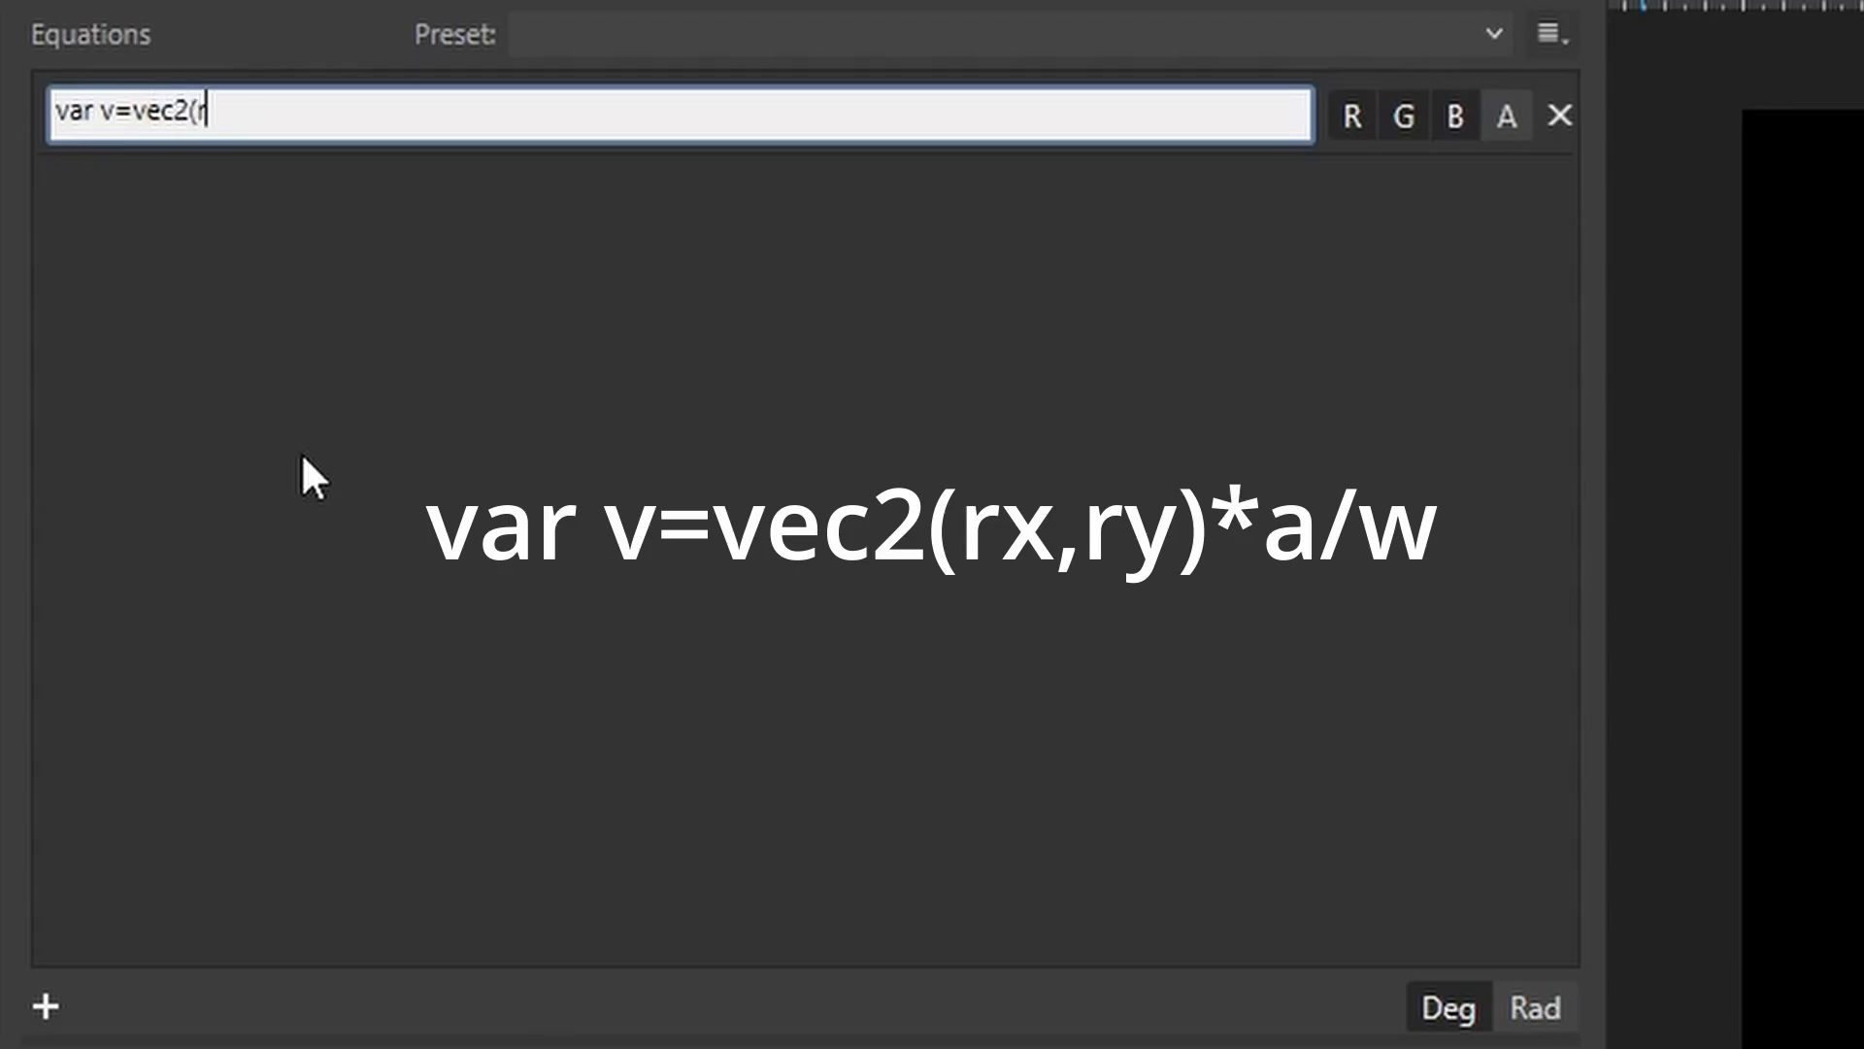
text(,ry)
text()*a/w)
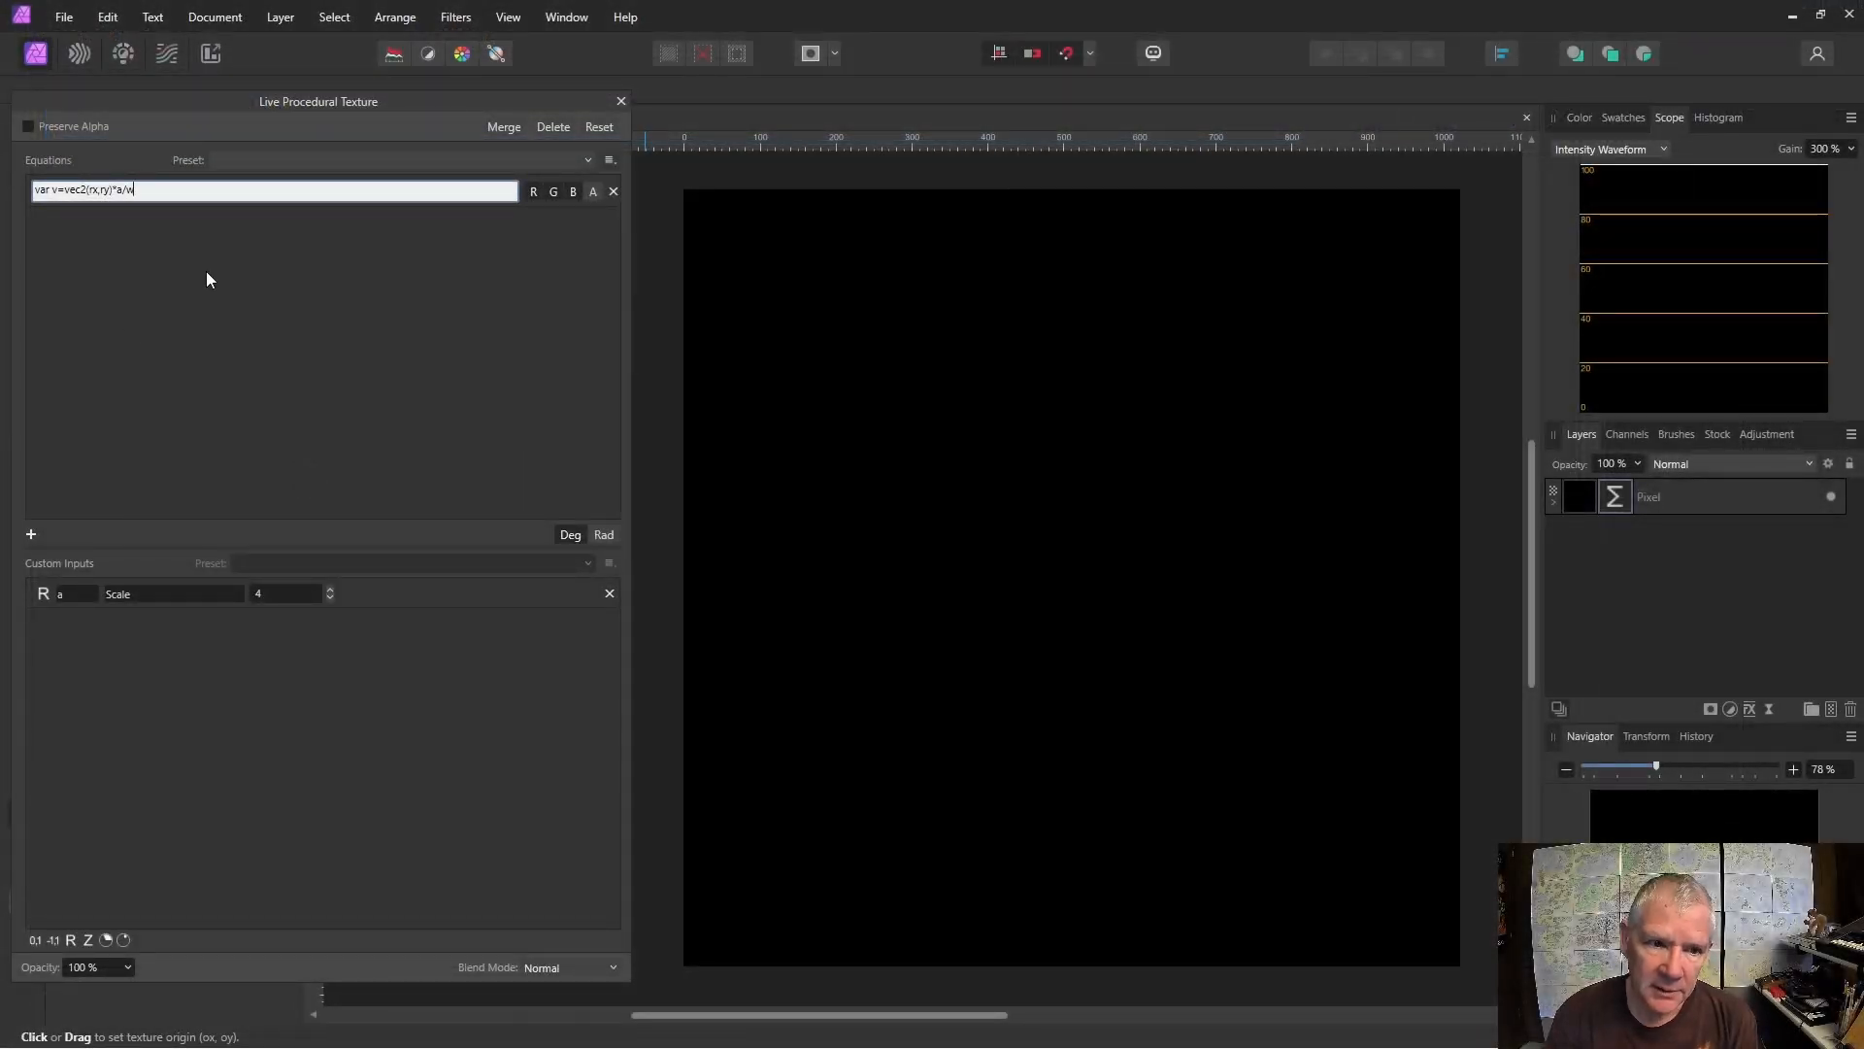
click(52, 191)
key(Return)
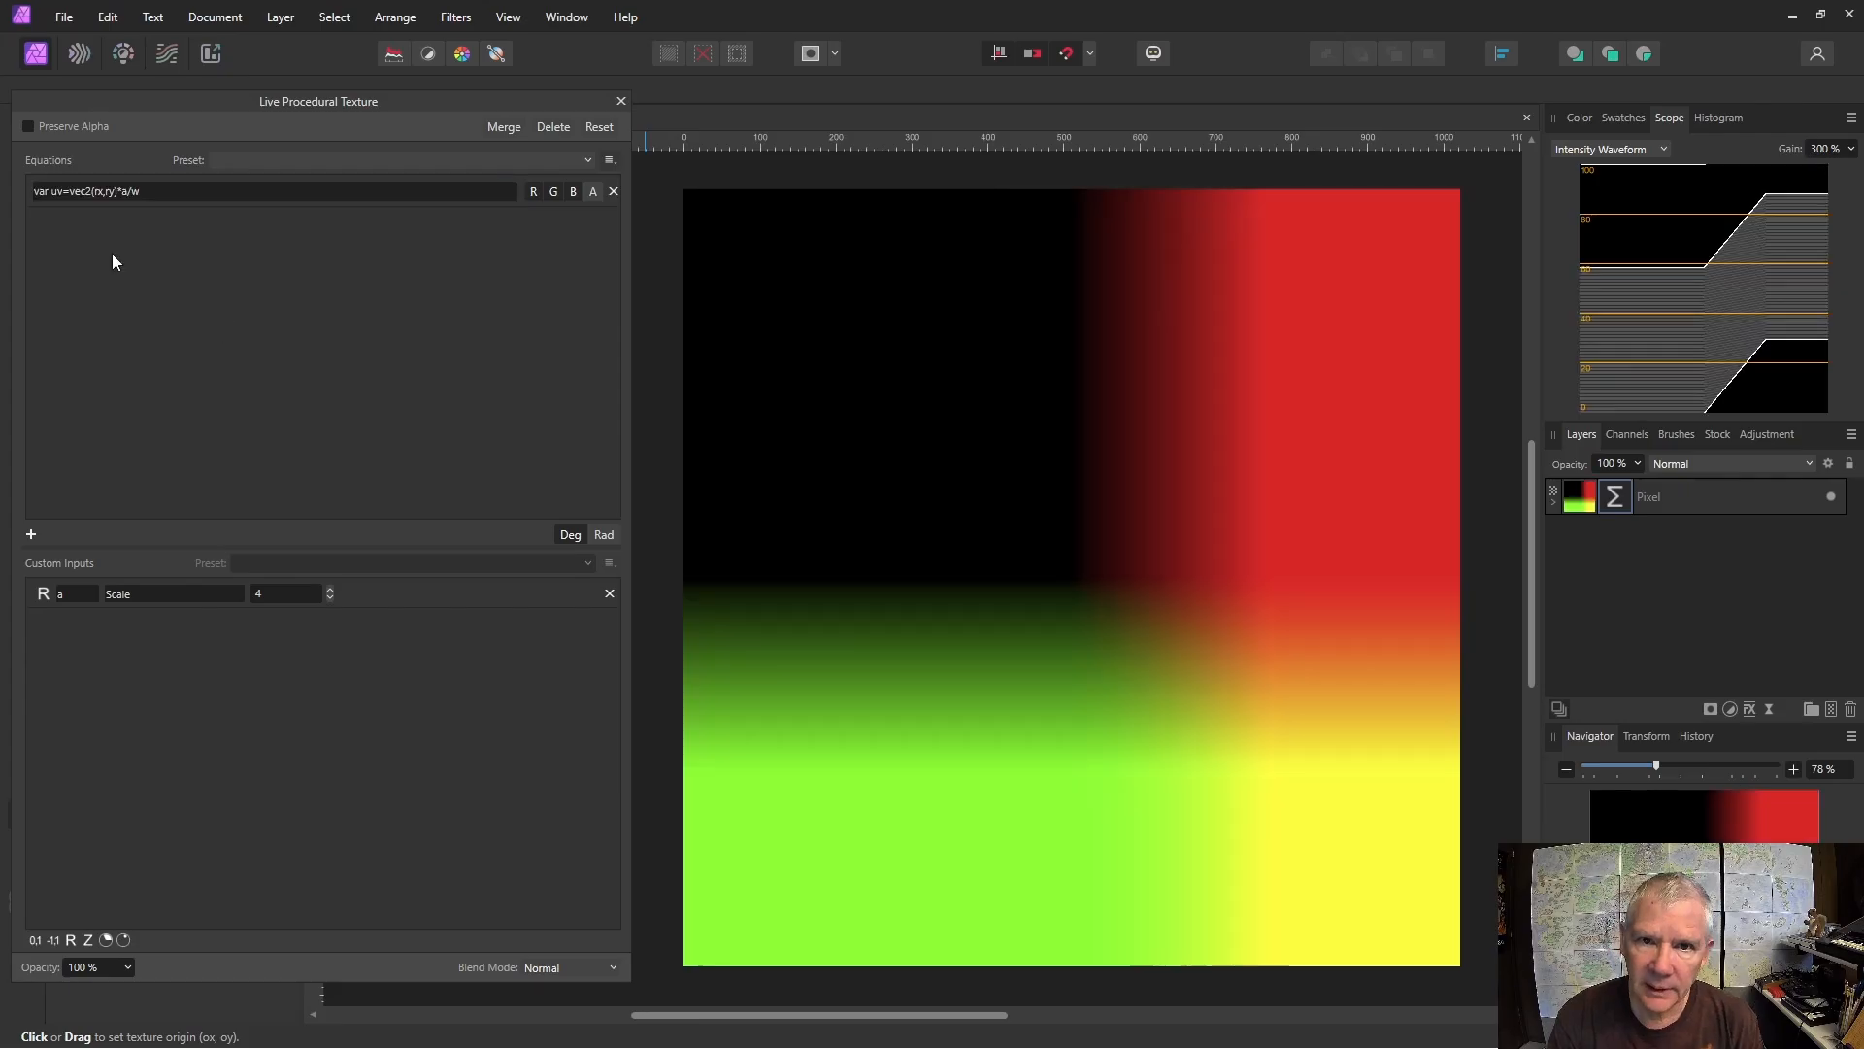
Delete the stray u before v so the equation's variable is named v.
triple_click(56, 194)
click(54, 191)
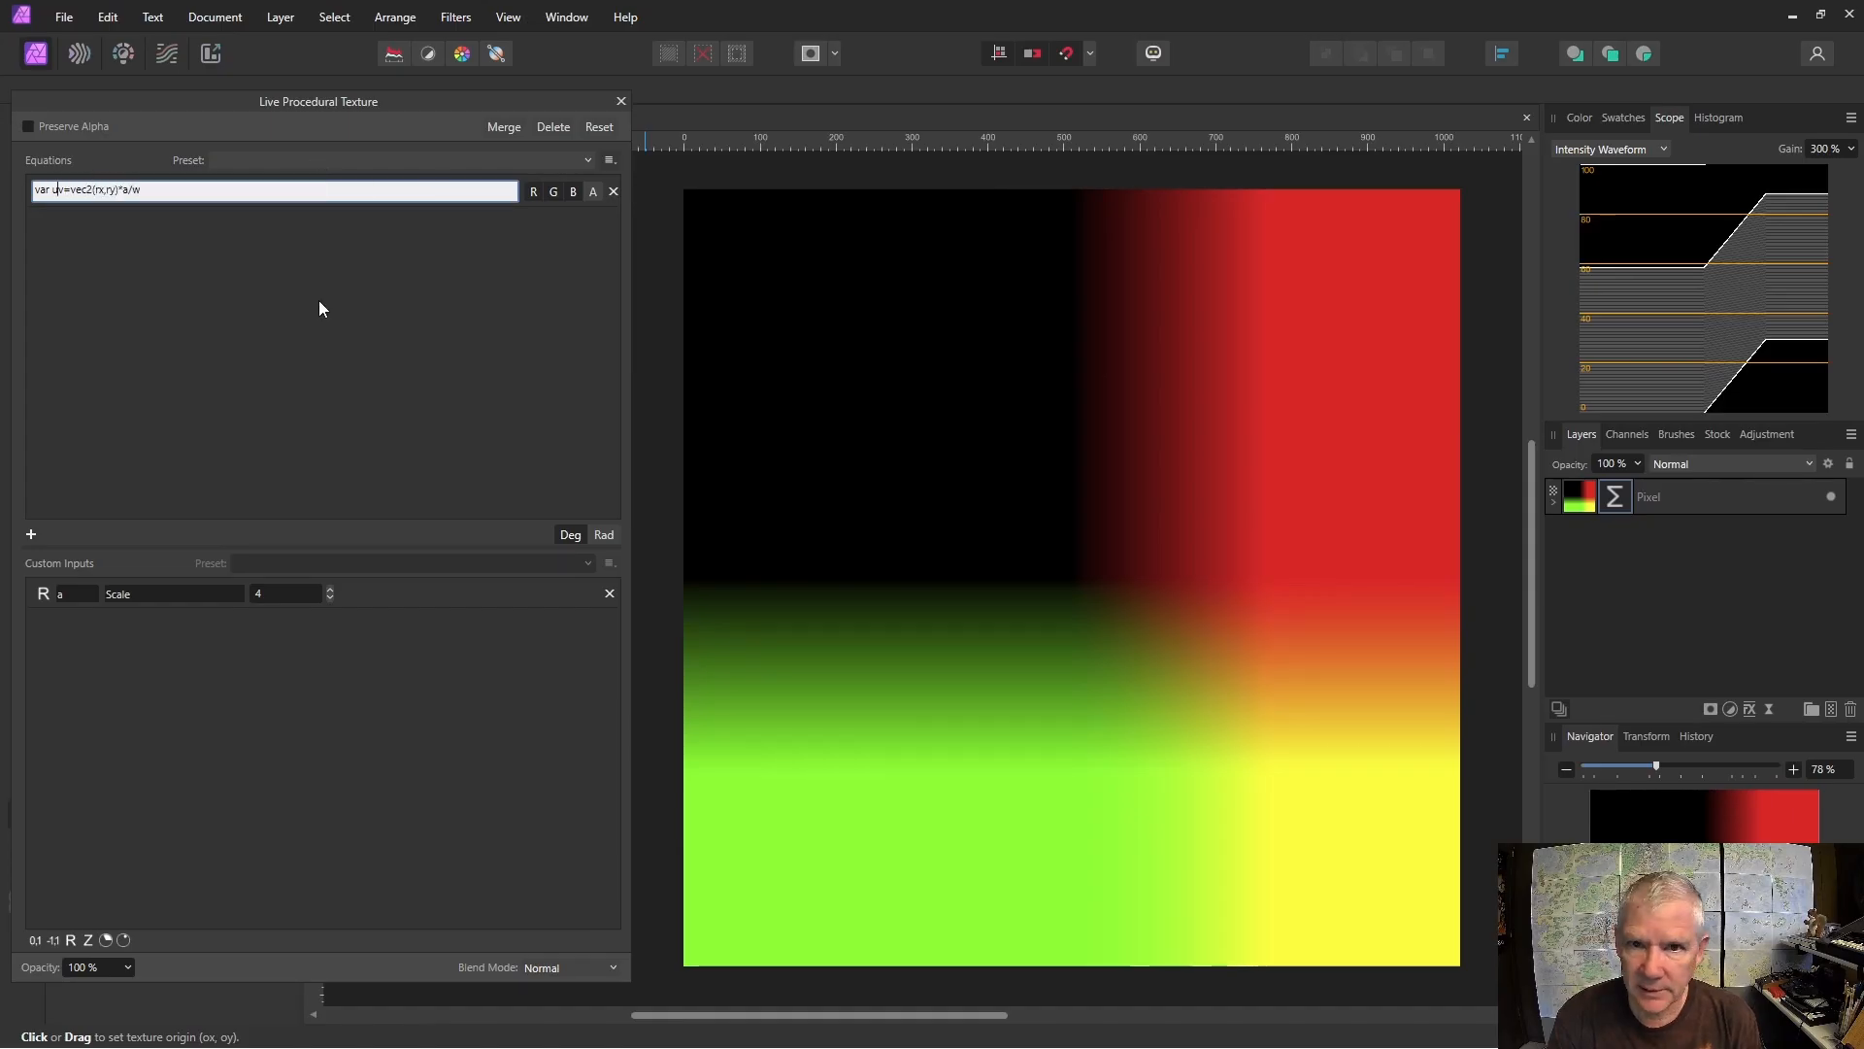
key(BackSpace)
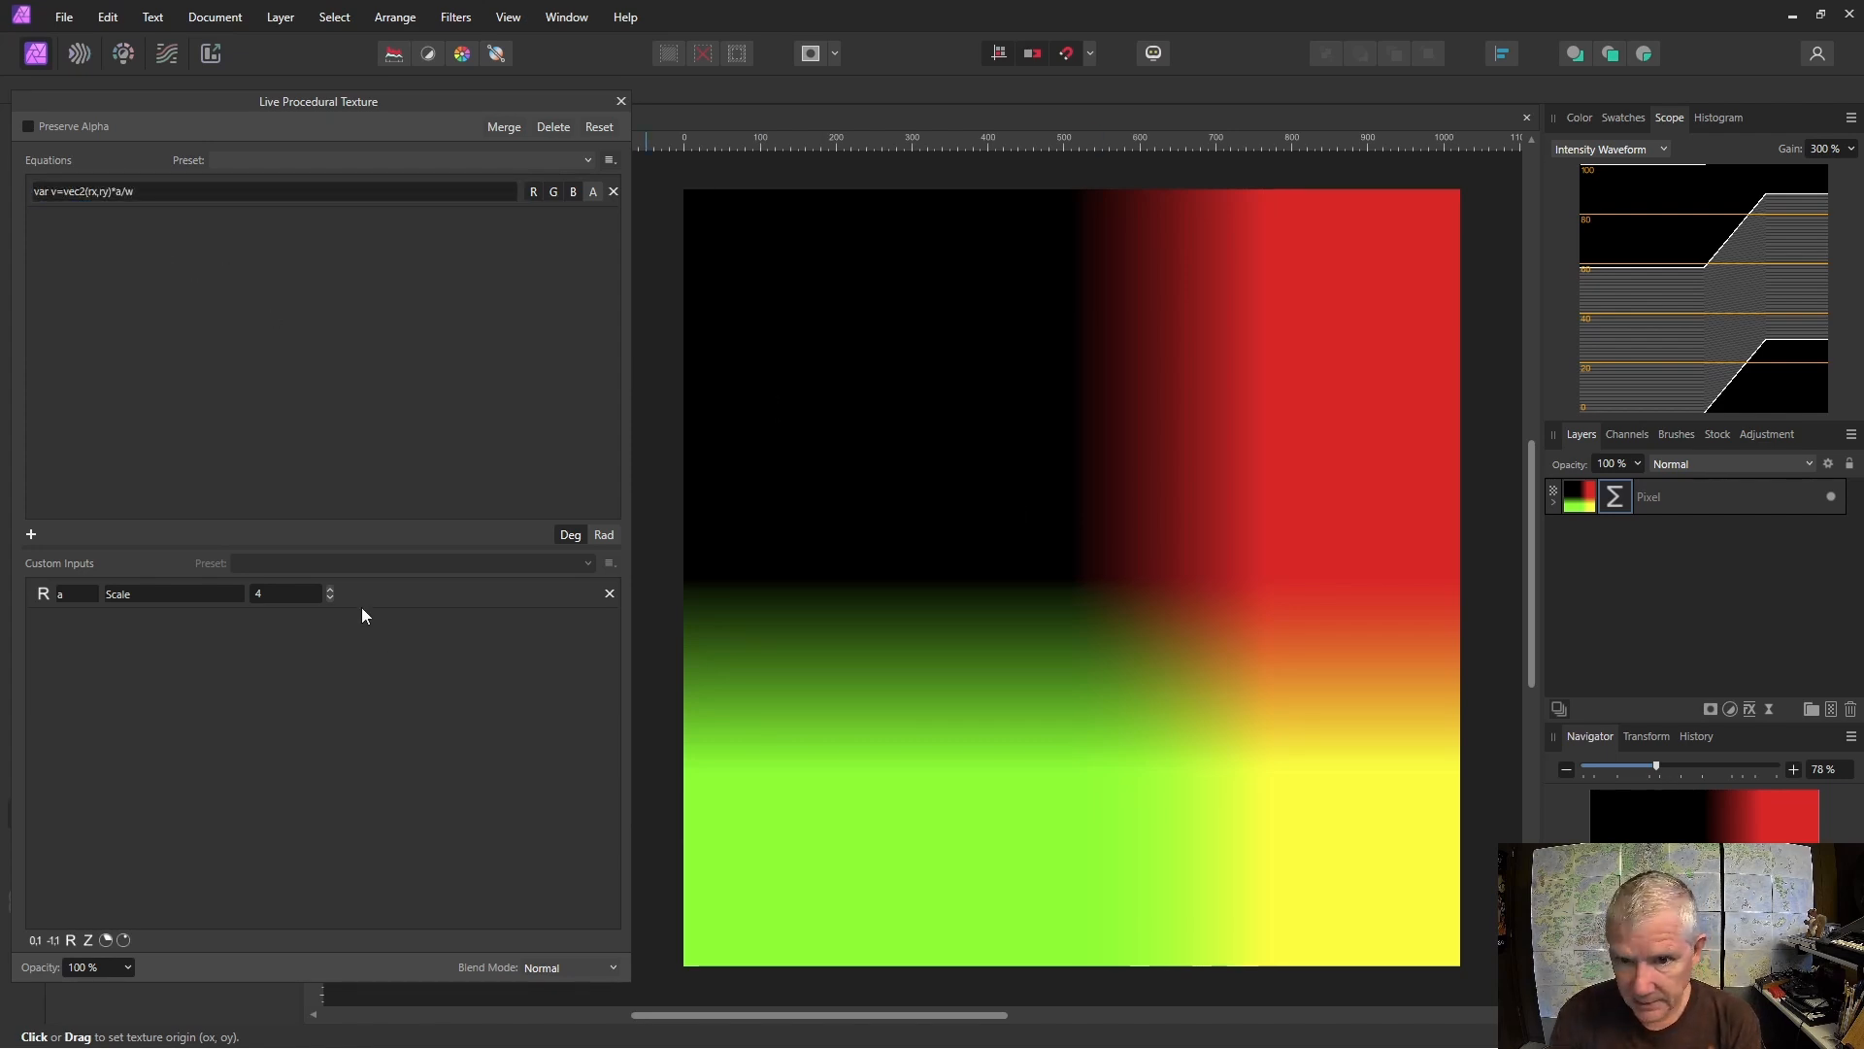
Place the texture origin near the centre of the canvas.
click(1079, 573)
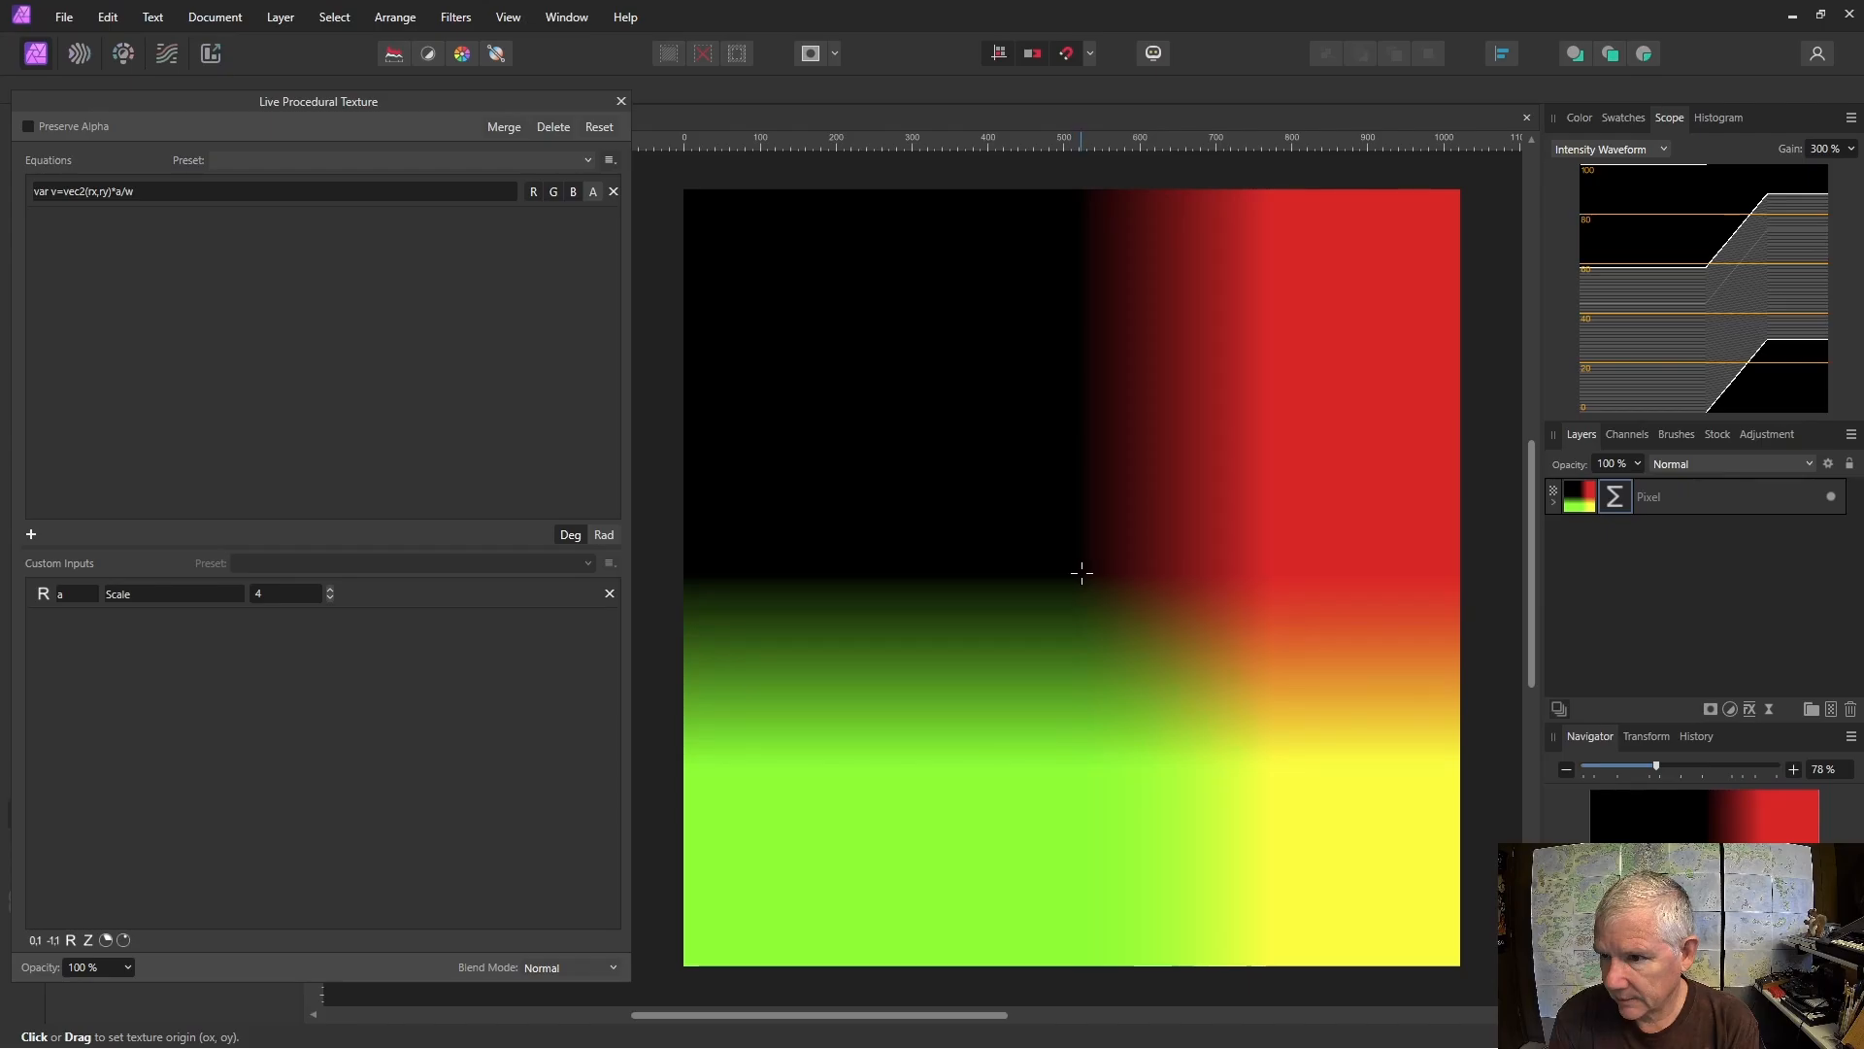
mouse_move(1091, 565)
mouse_down()
mouse_move(874, 271)
mouse_move(1161, 632)
mouse_move(1077, 529)
mouse_move(1107, 528)
mouse_move(1091, 544)
mouse_up()
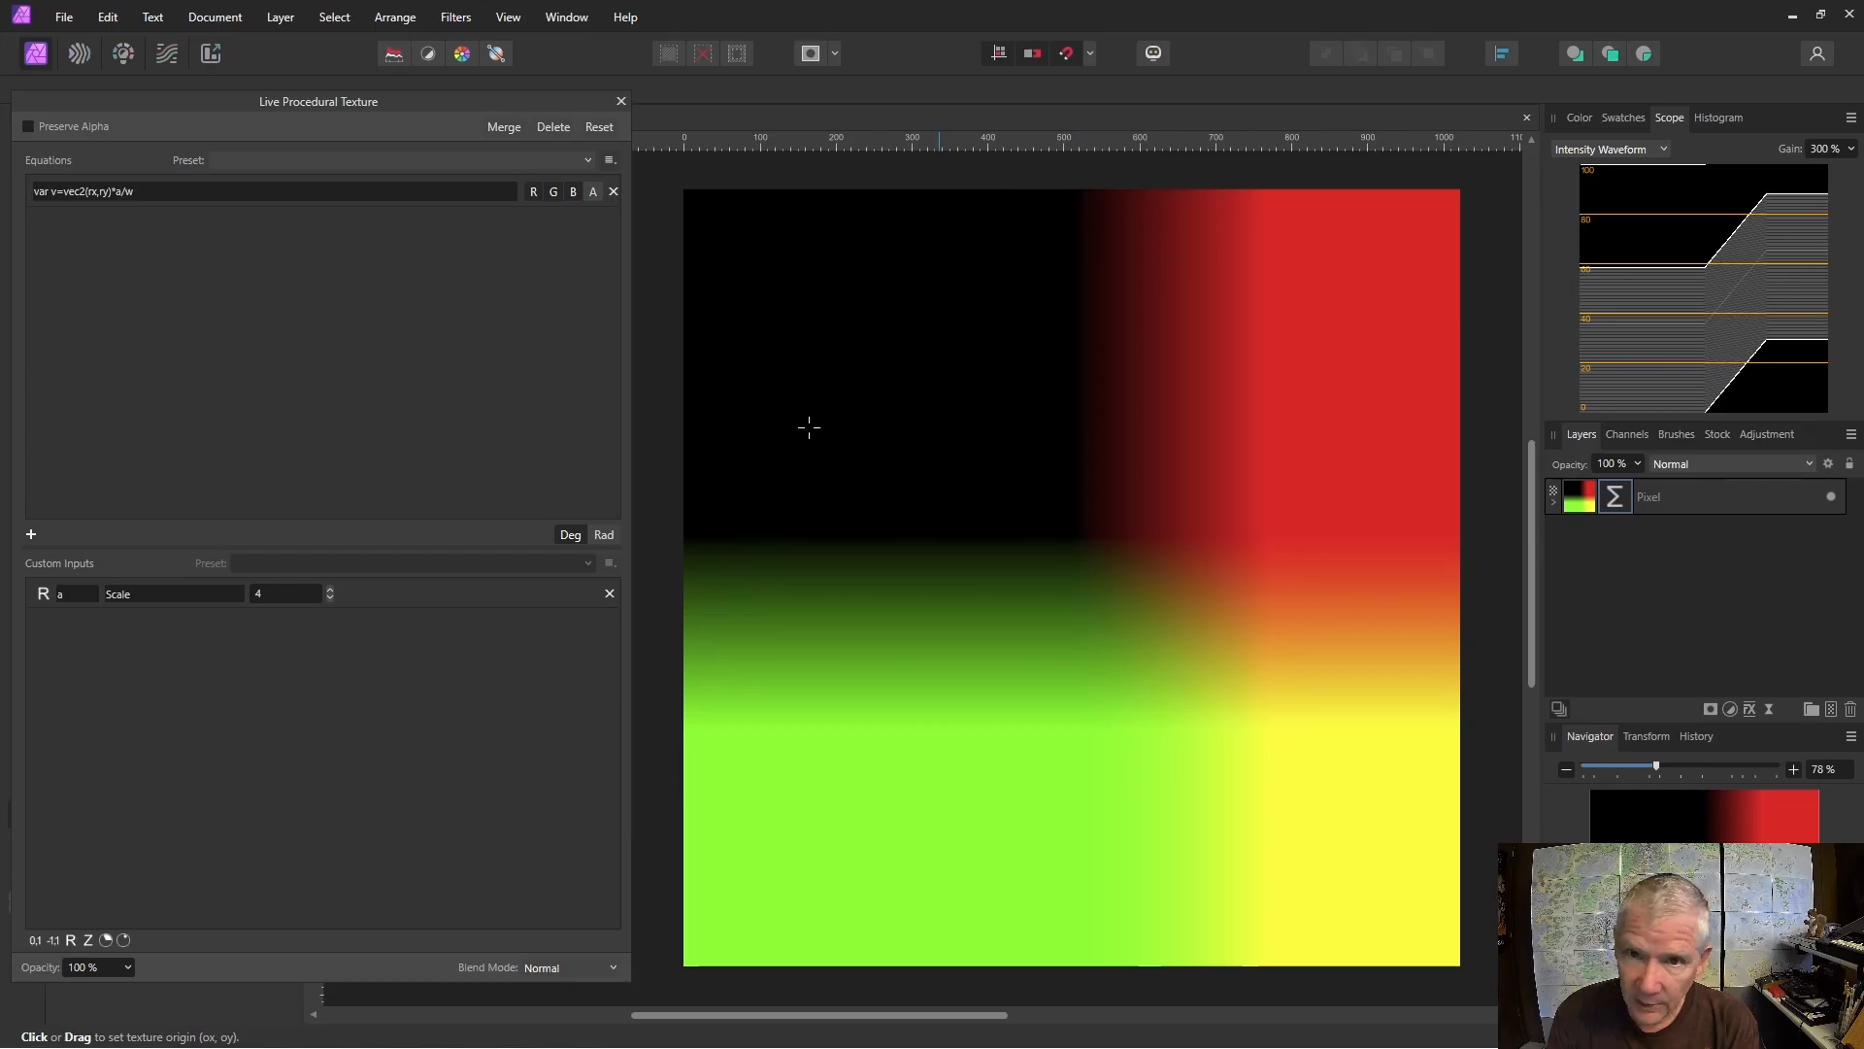
Negate ry in the equation to vec2(rx,-ry) and re-centre the texture origin on the canvas.
click(101, 195)
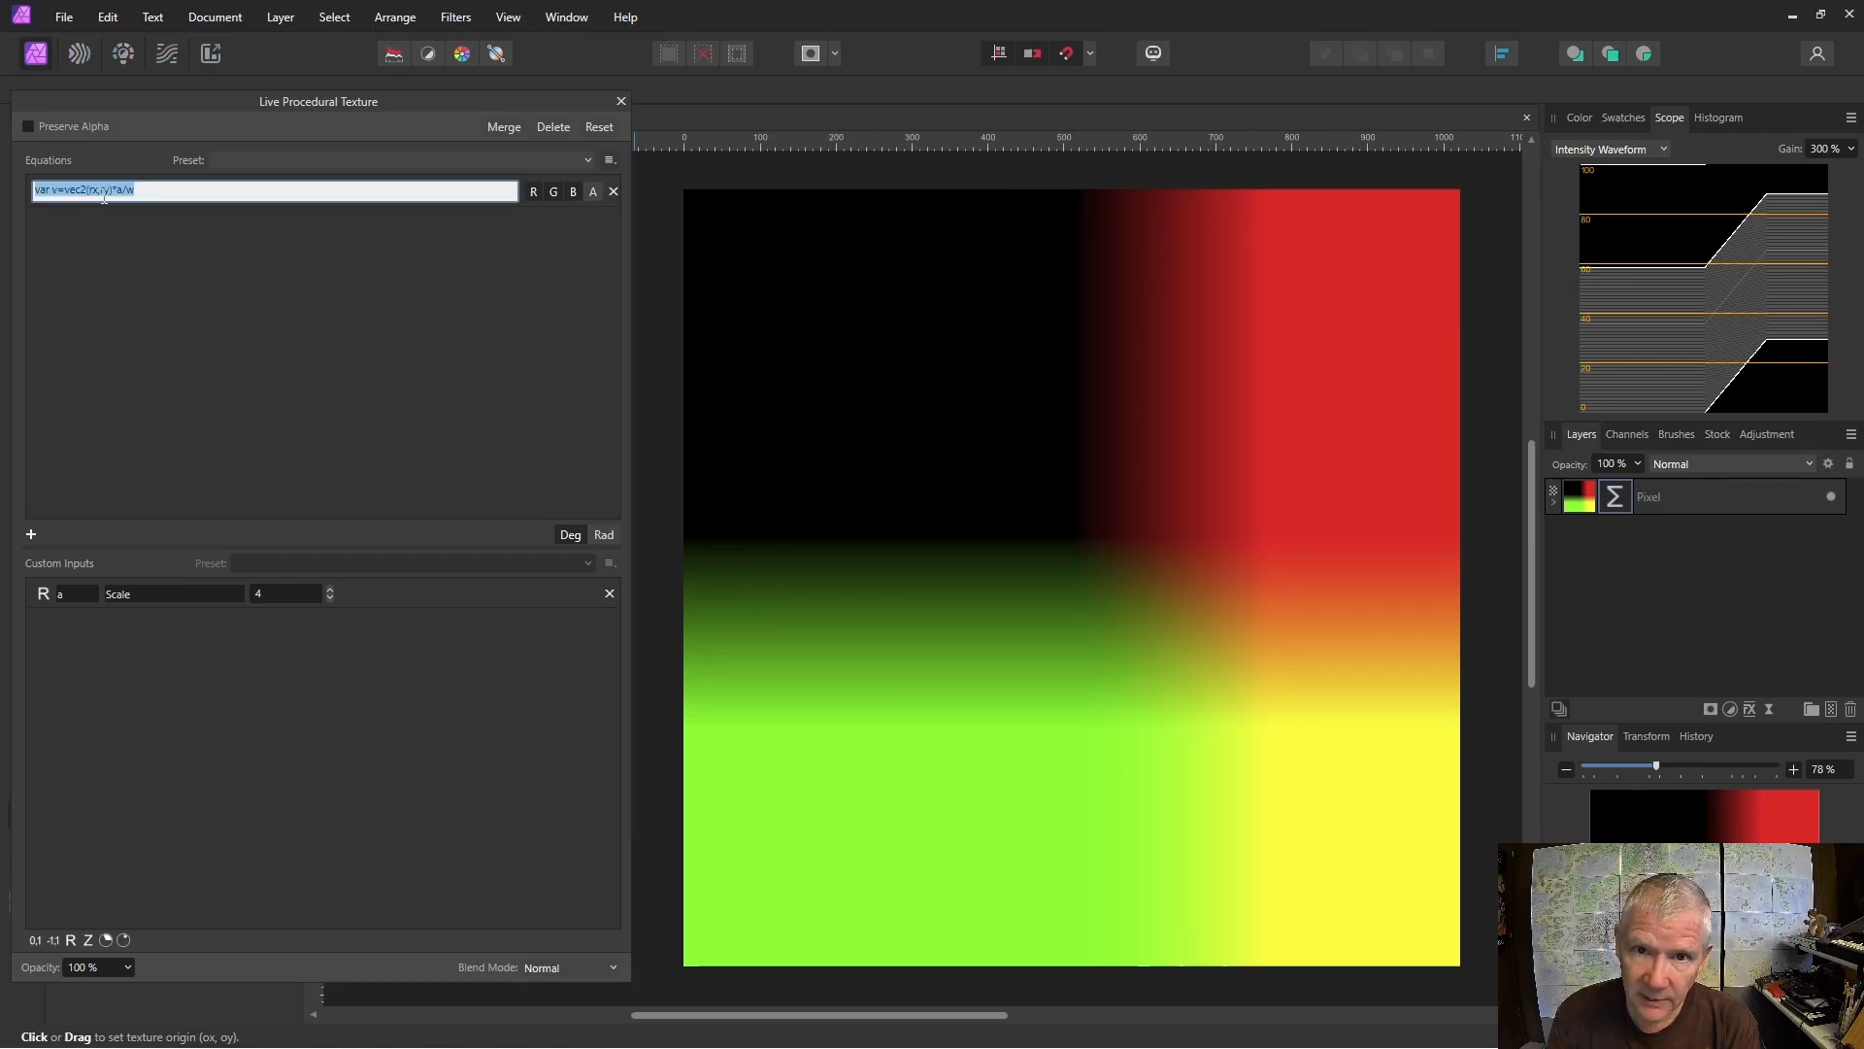
click(101, 195)
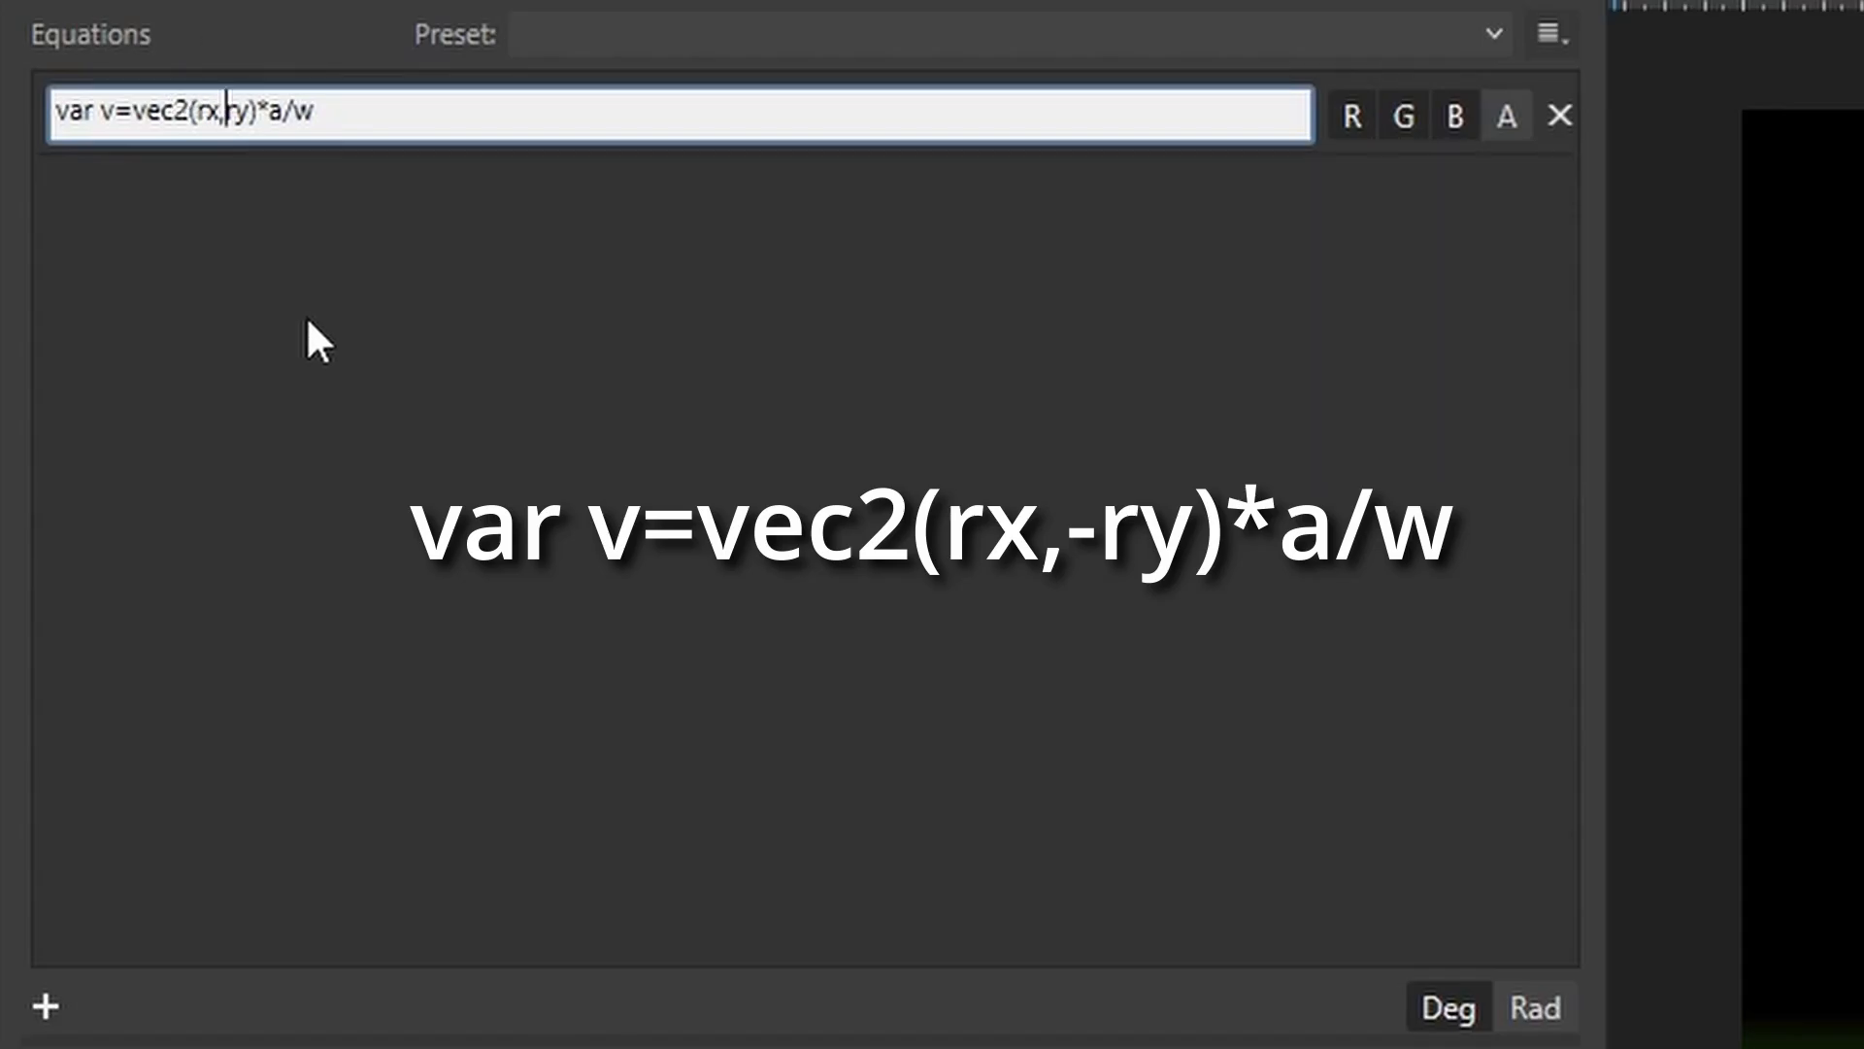
text(-)
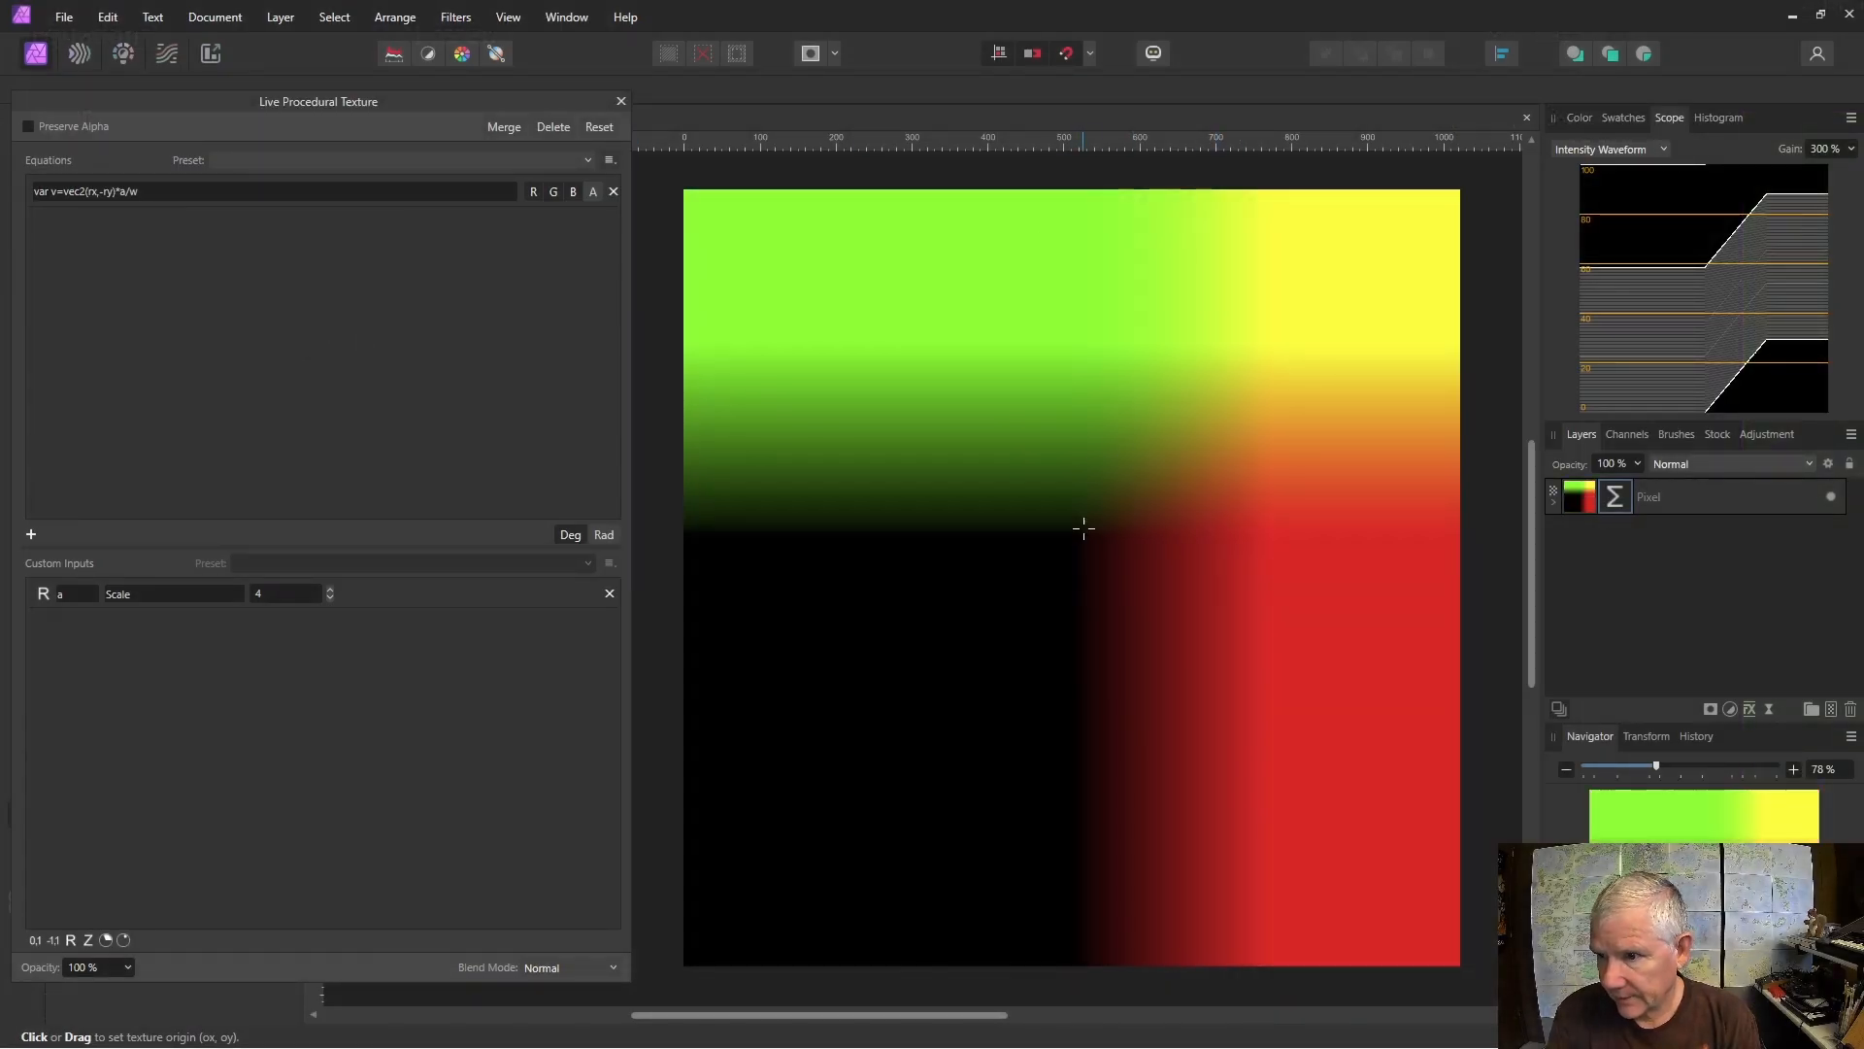
mouse_move(1084, 527)
mouse_down()
mouse_move(1103, 574)
mouse_move(1081, 555)
mouse_up()
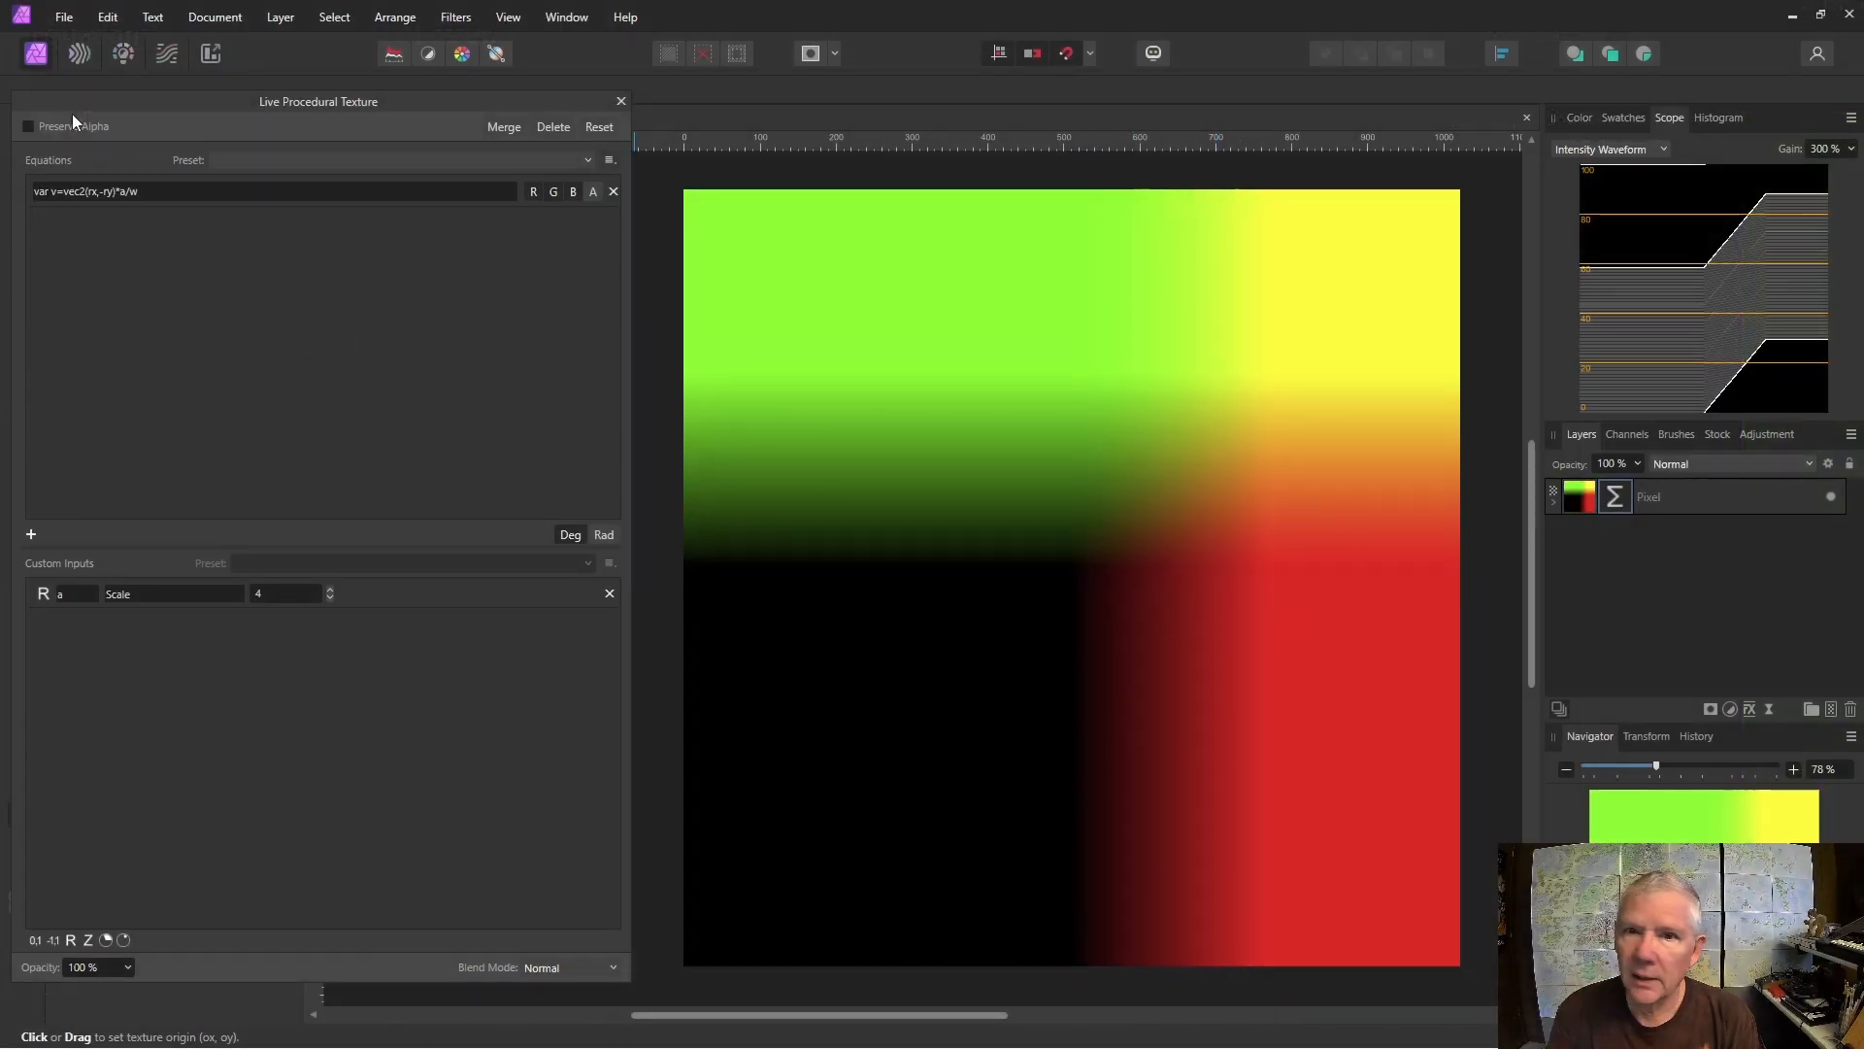
Append ; length(v) to the end of the equation.
click(149, 190)
click(155, 199)
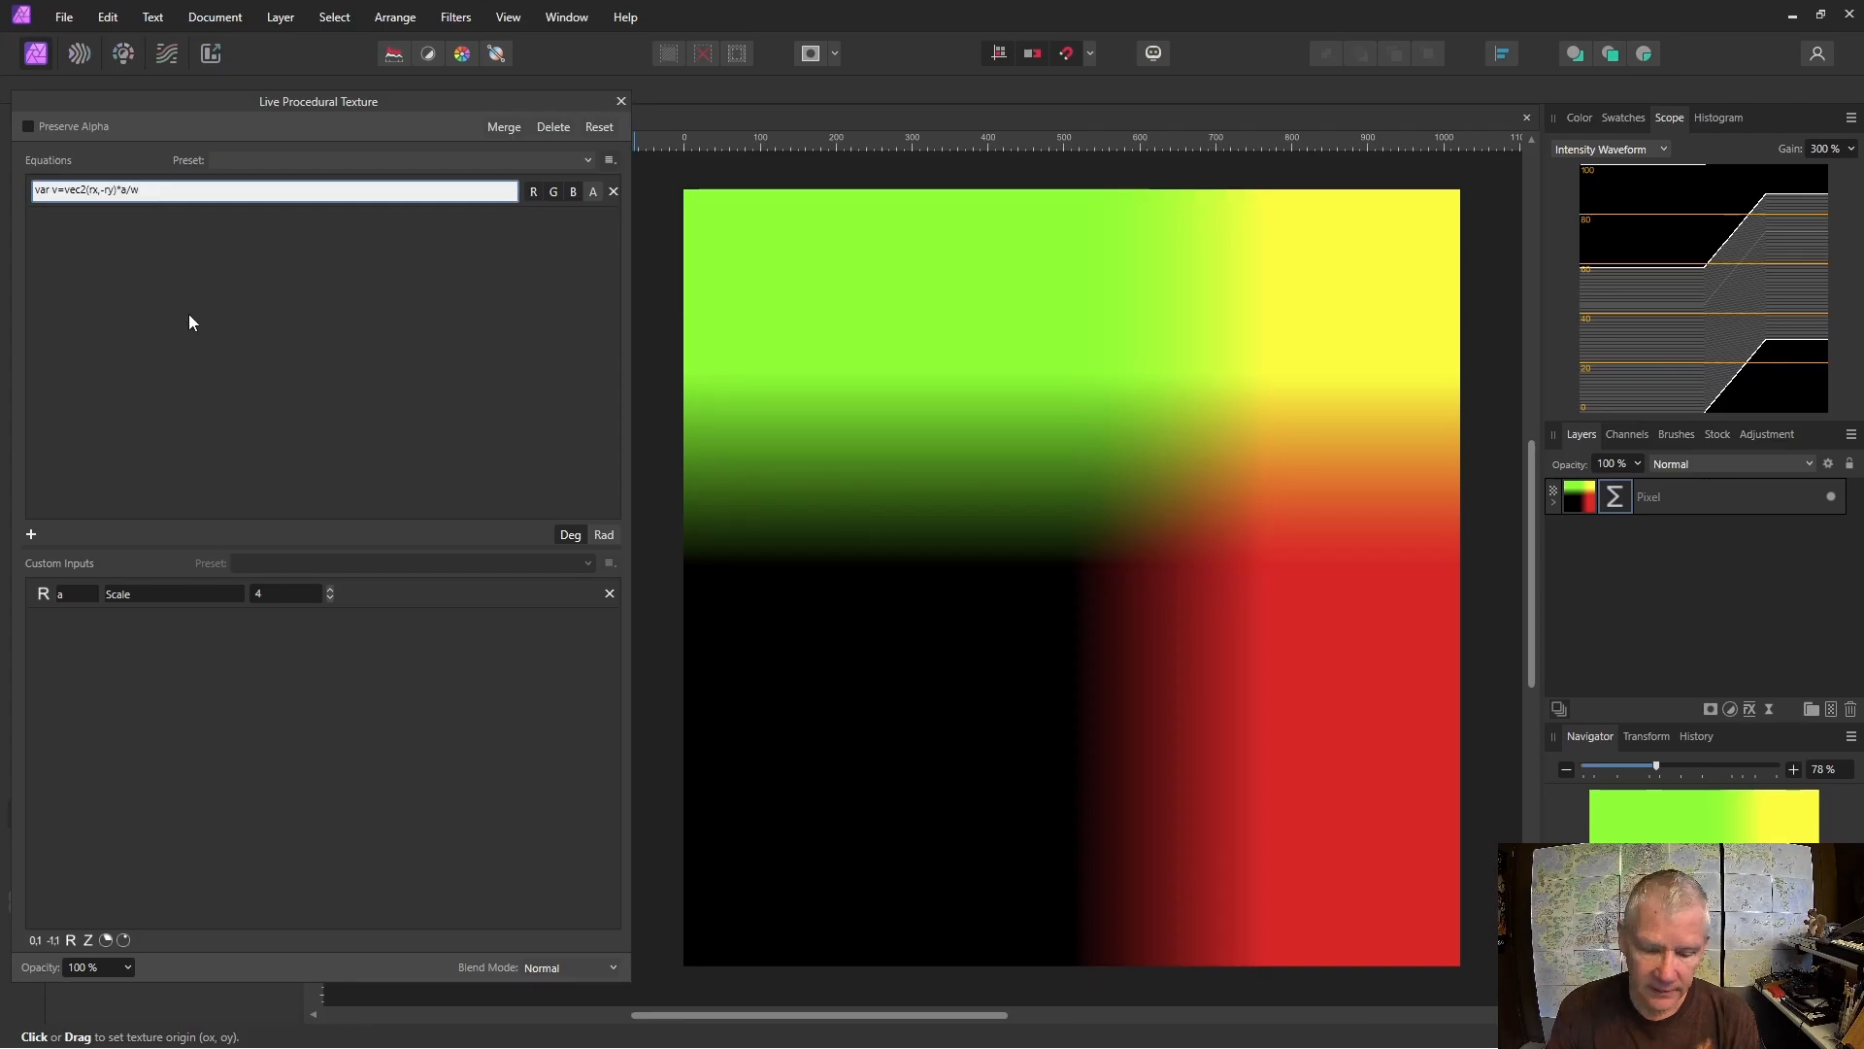
text(;)
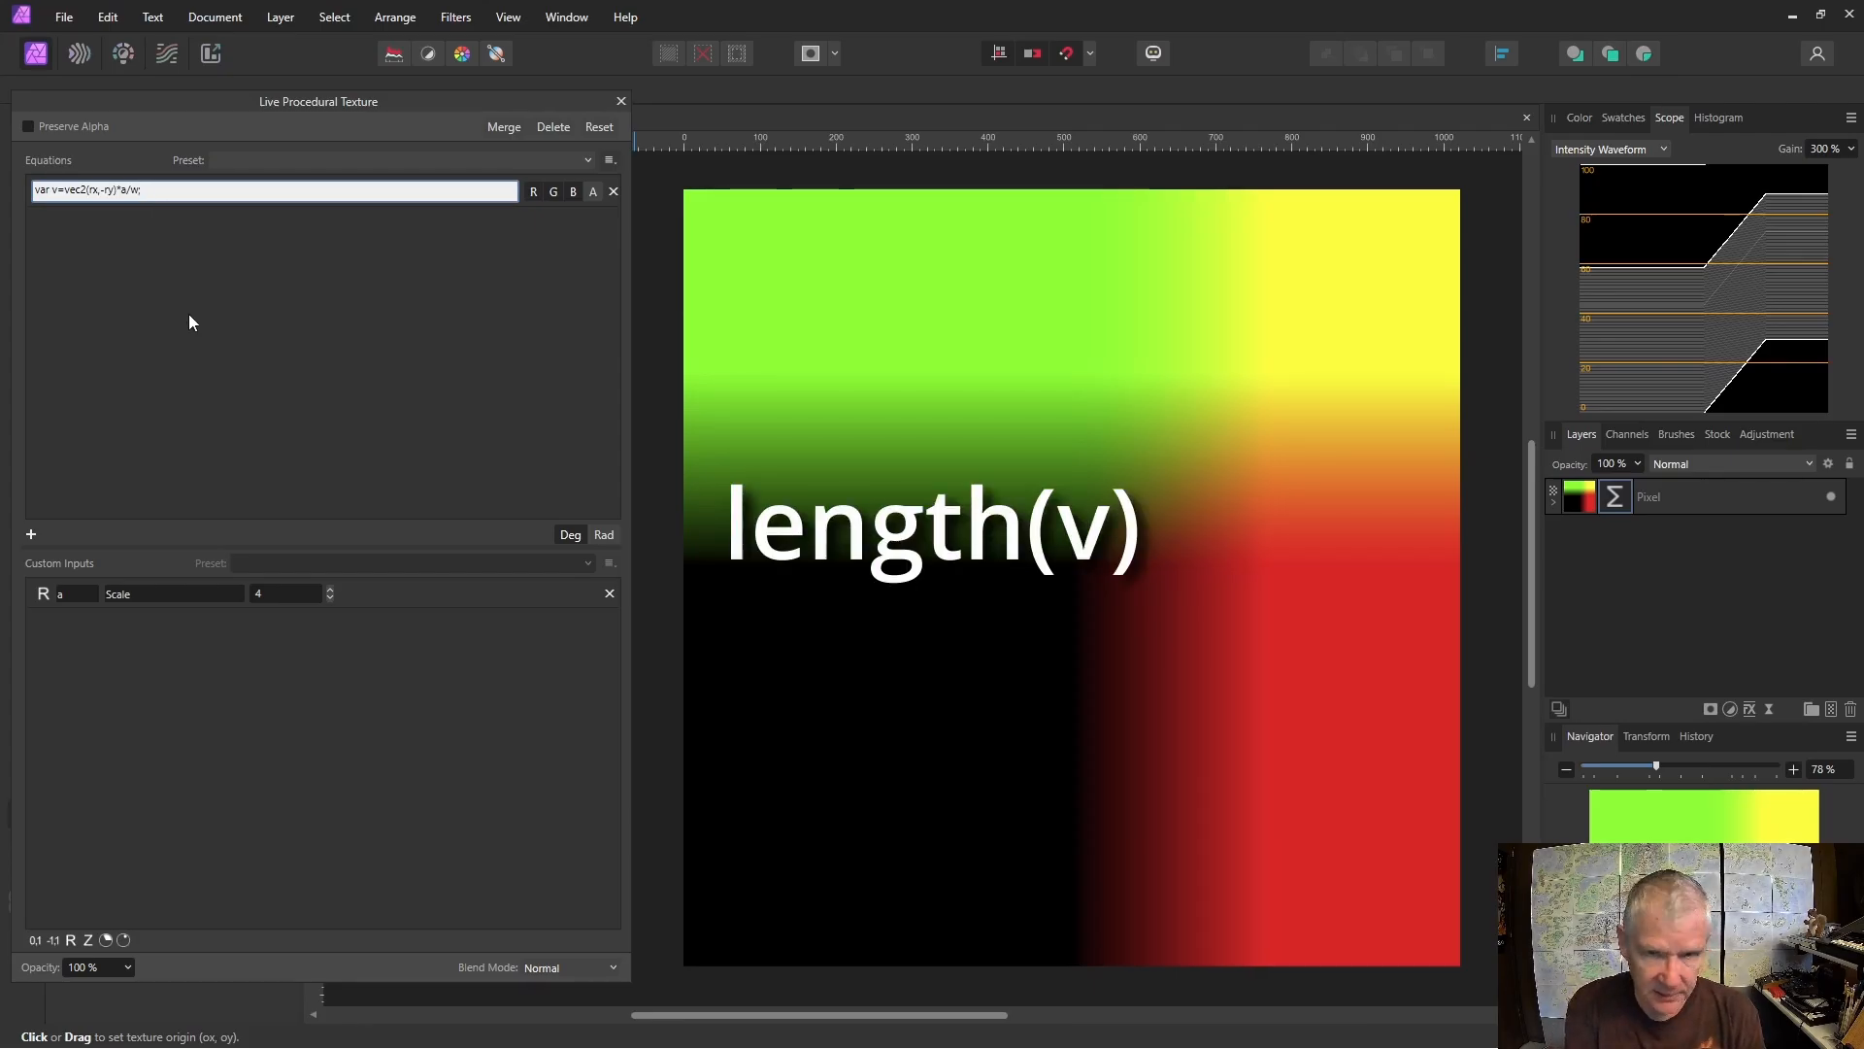
text( leng)
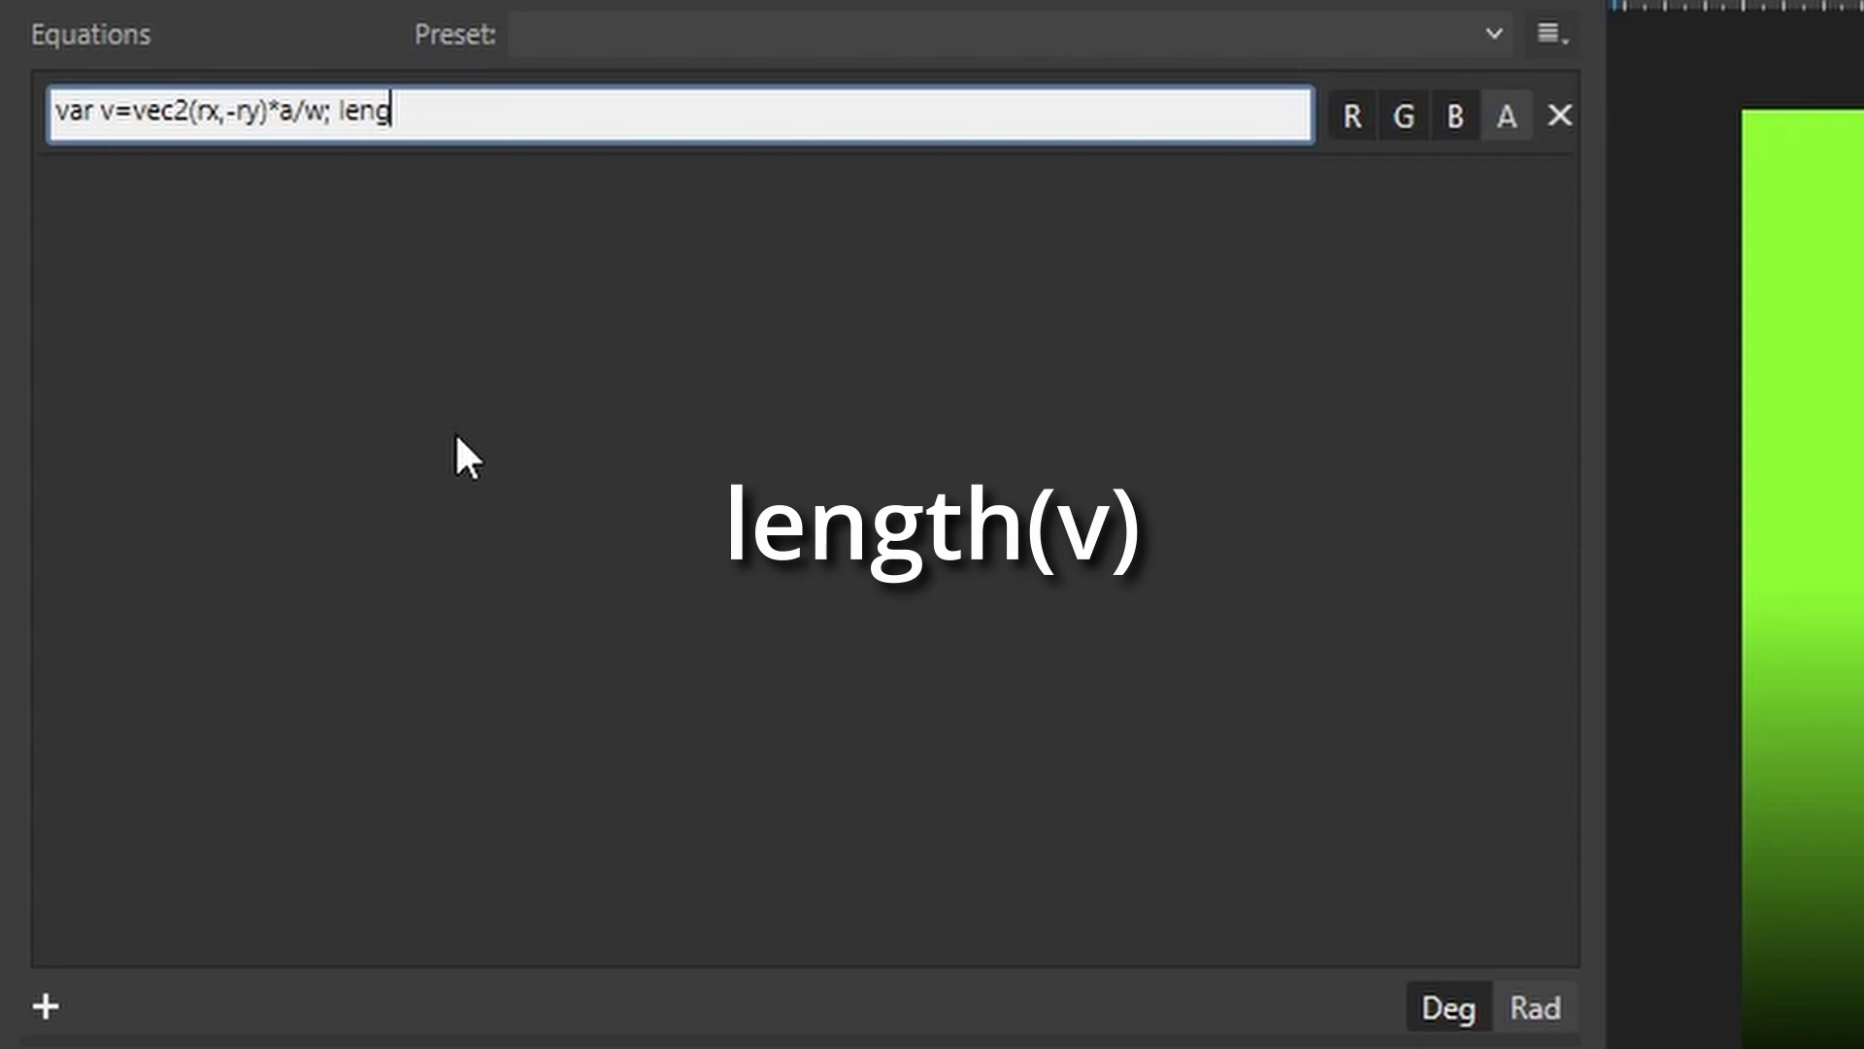
text(th(v)
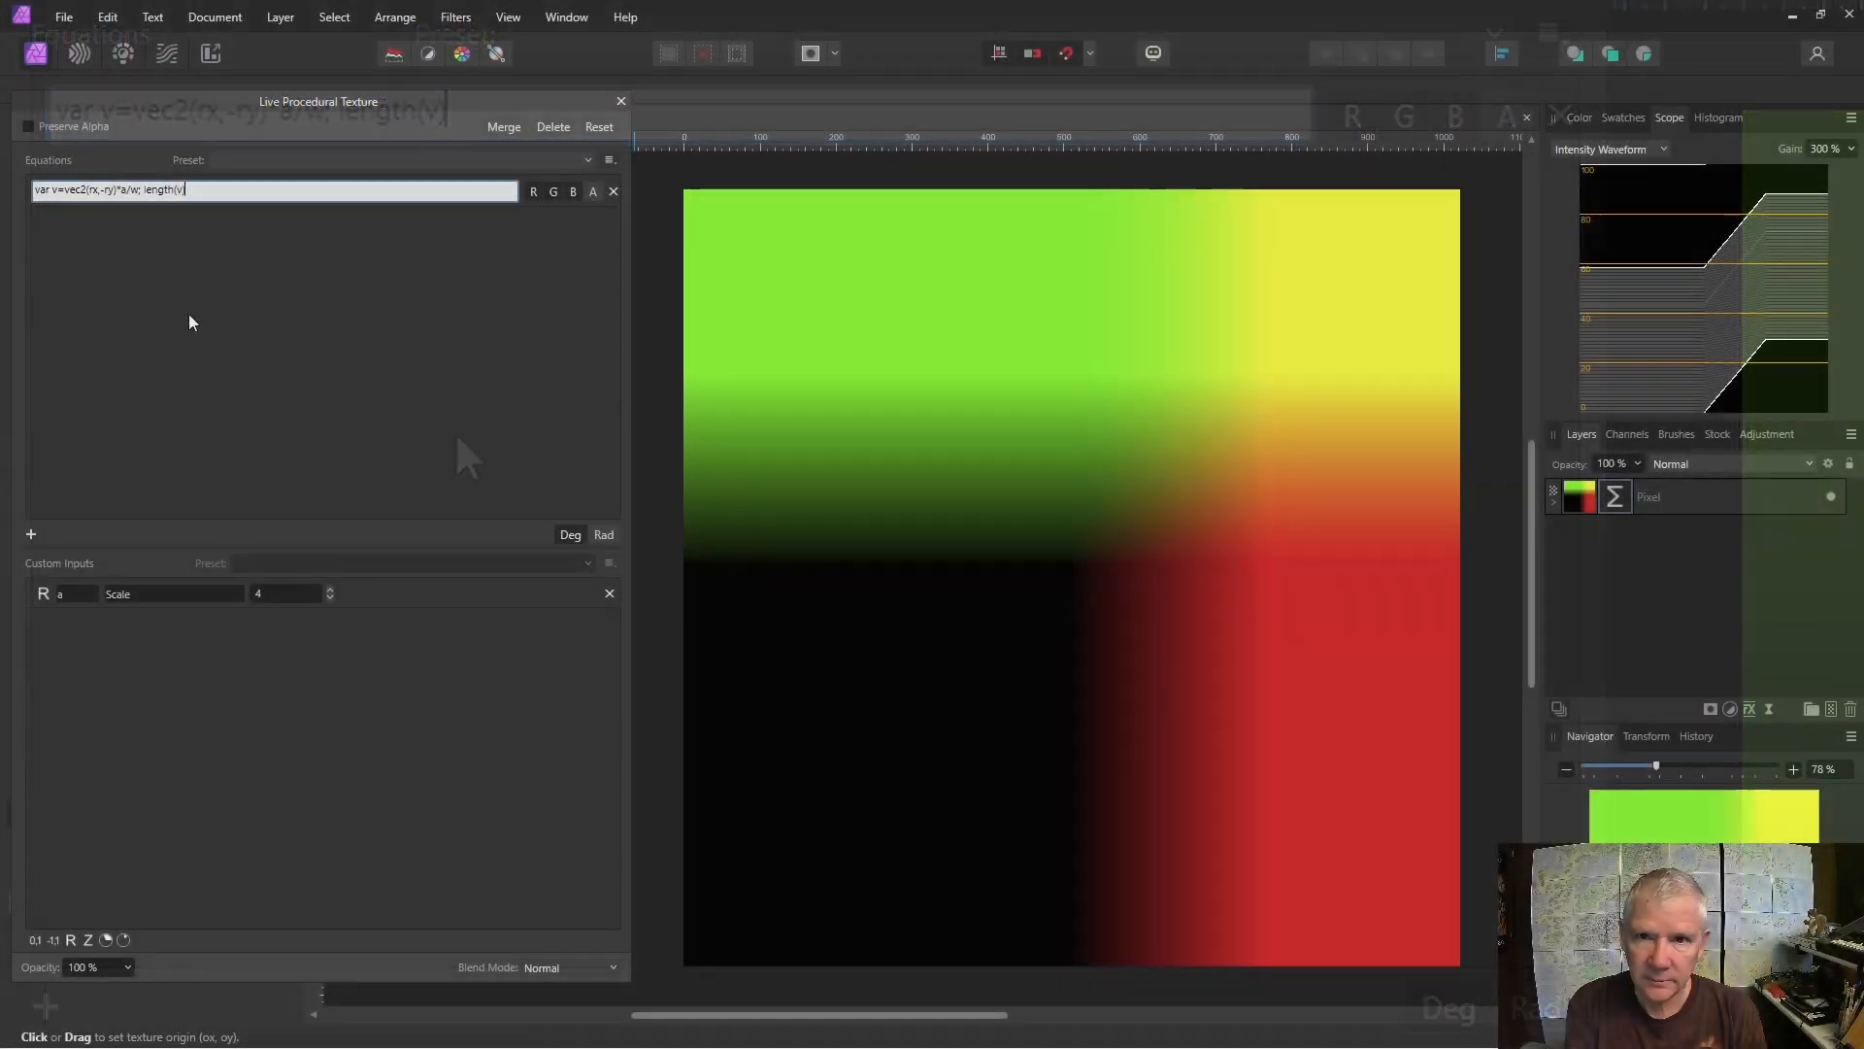
text())
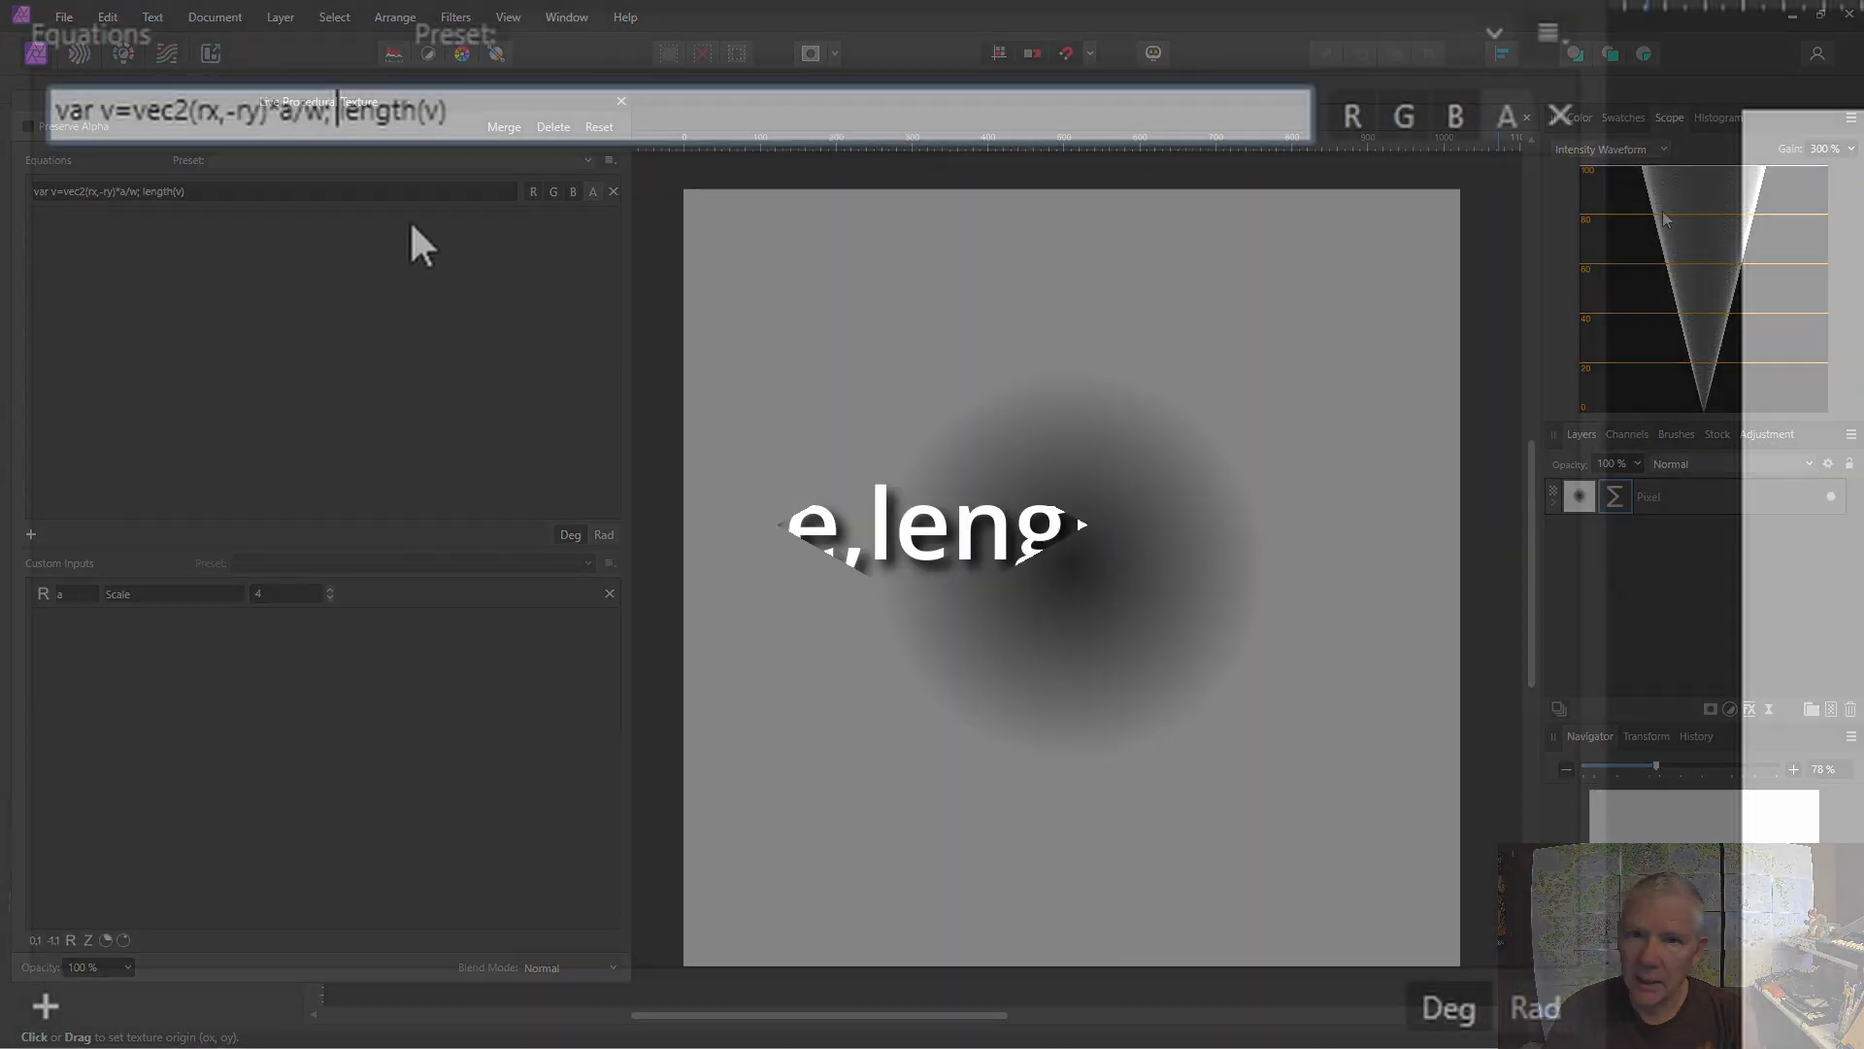
Wrap length(v) in a step function so the expression becomes step(e,length(v)).
text(step()
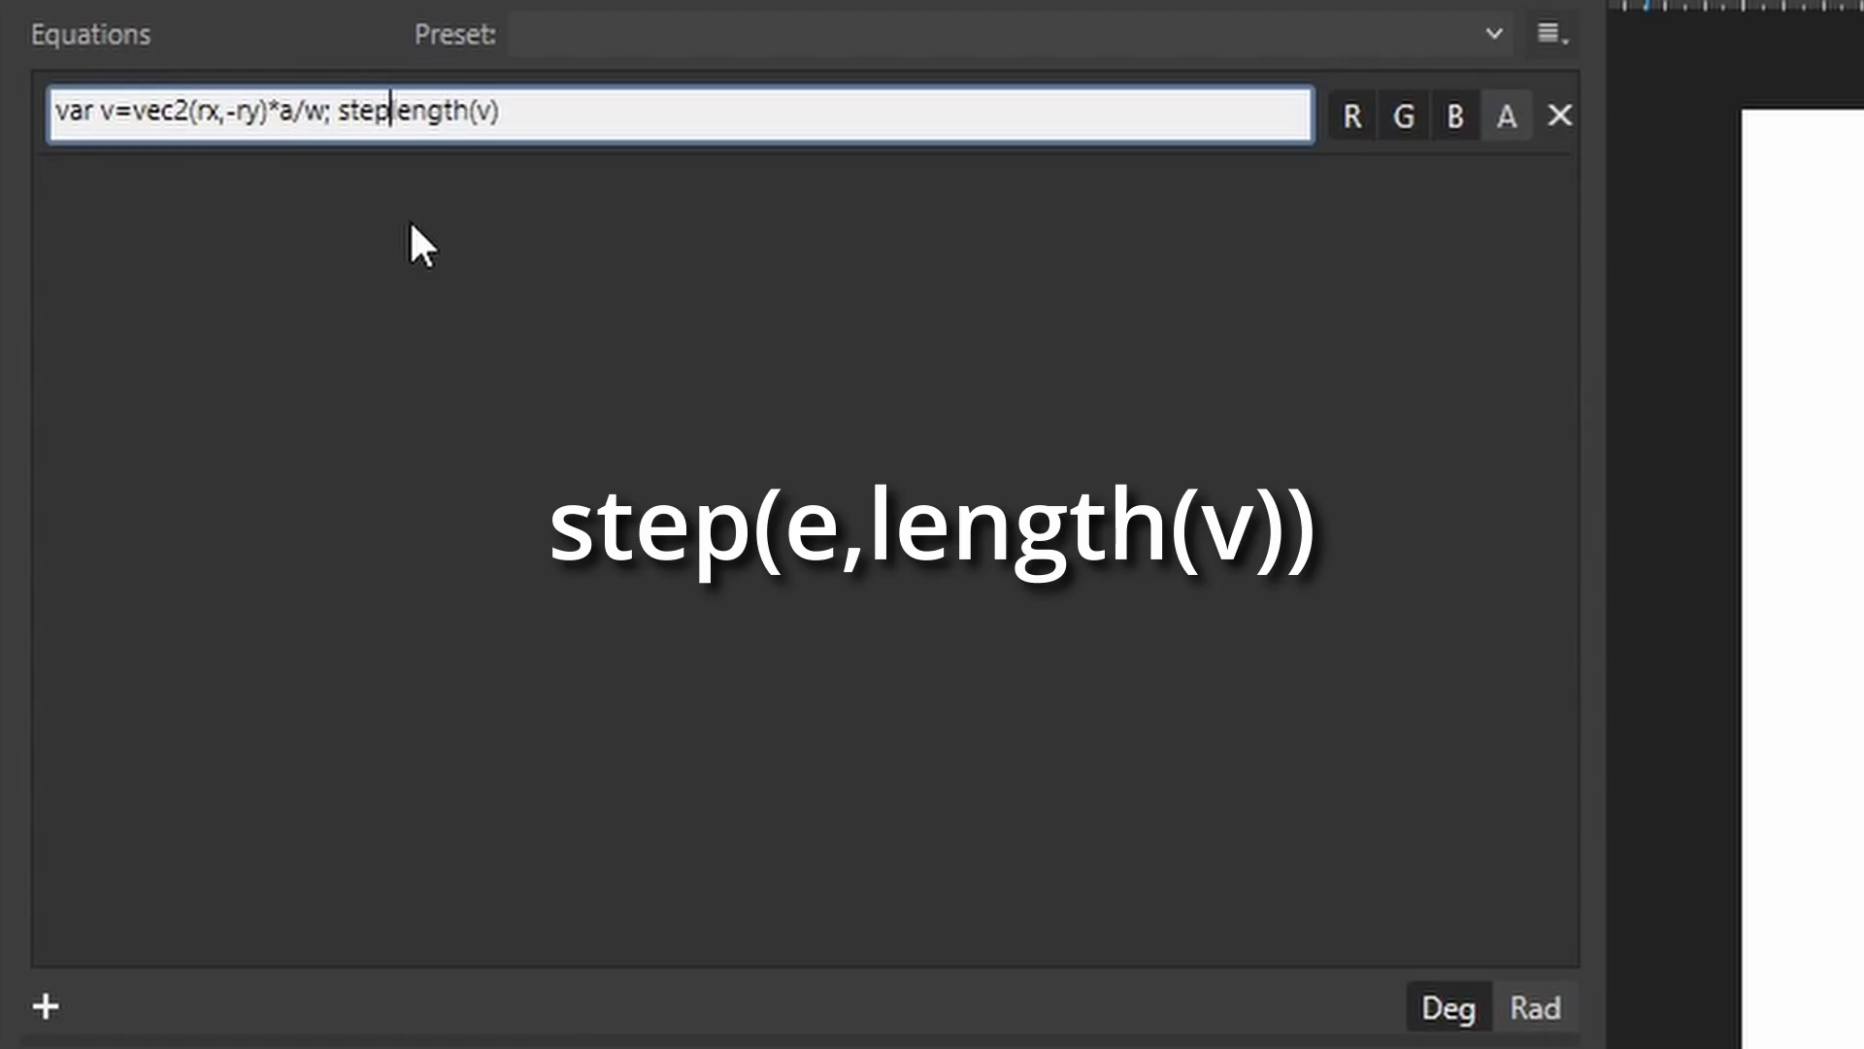
text(e,)
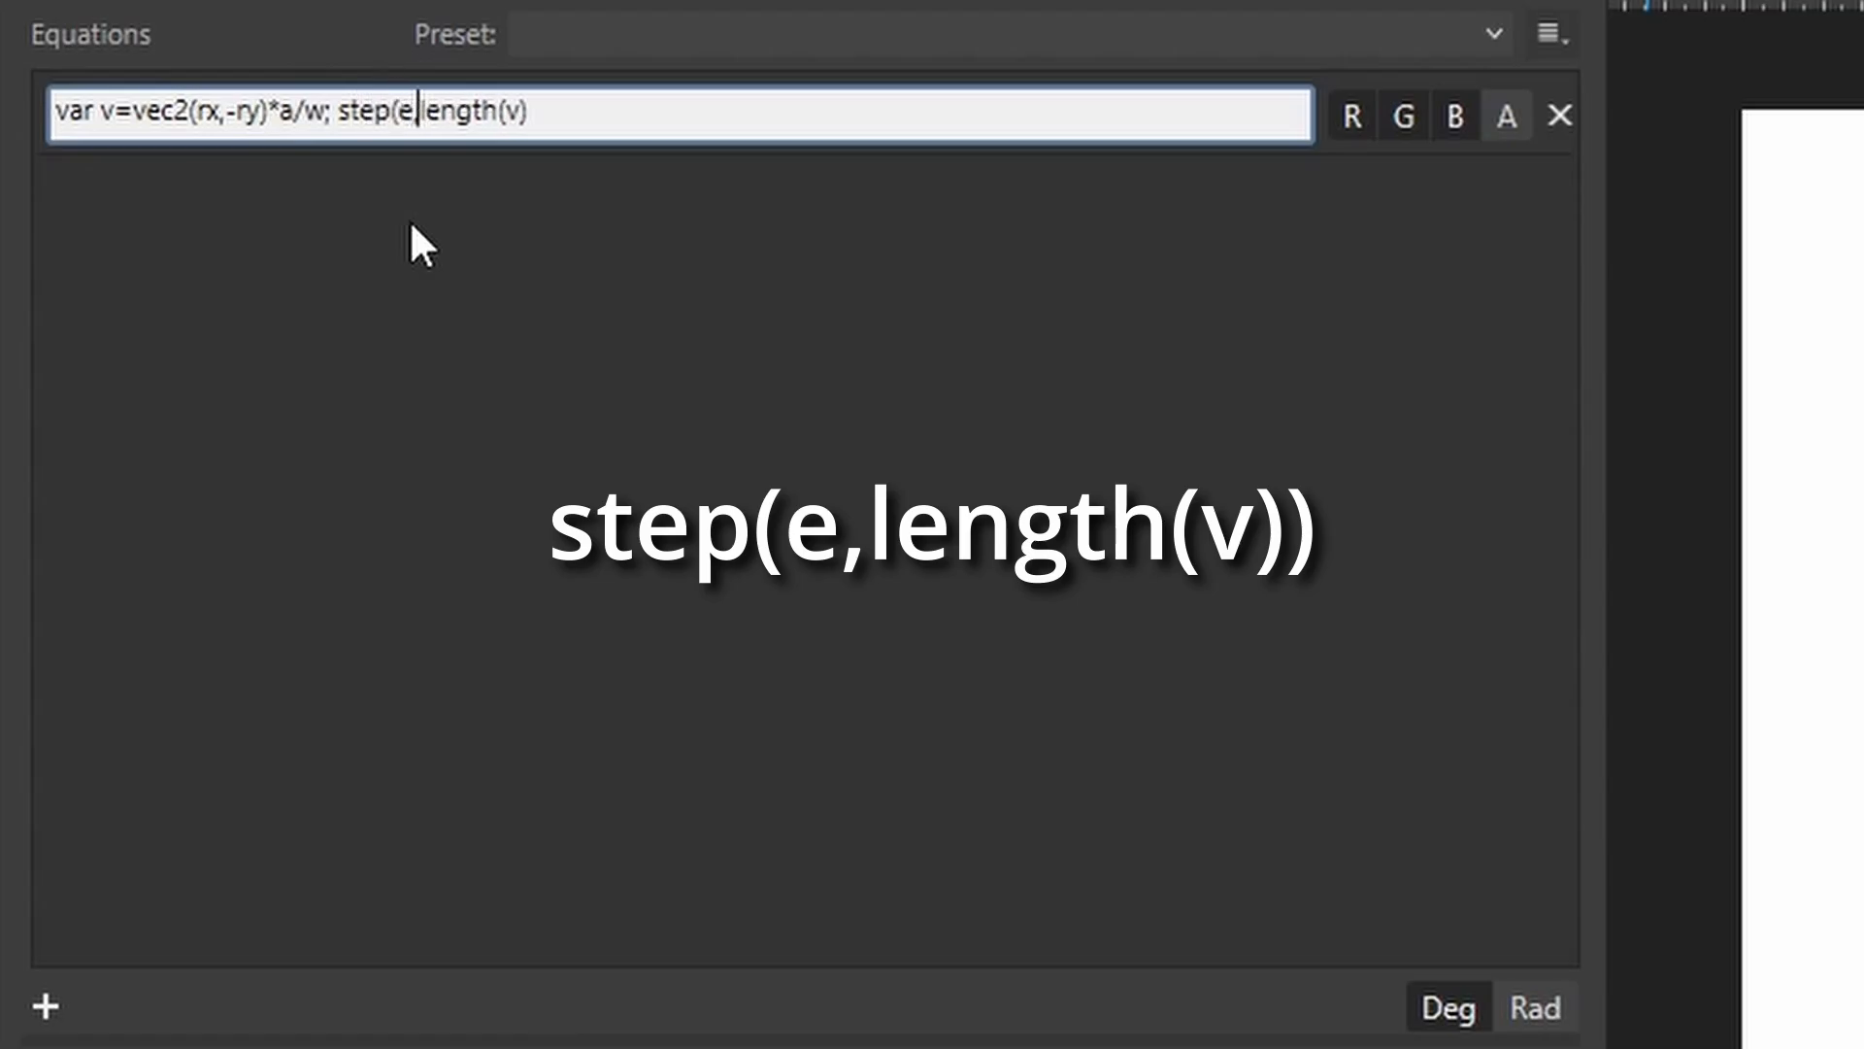
click(568, 118)
text())
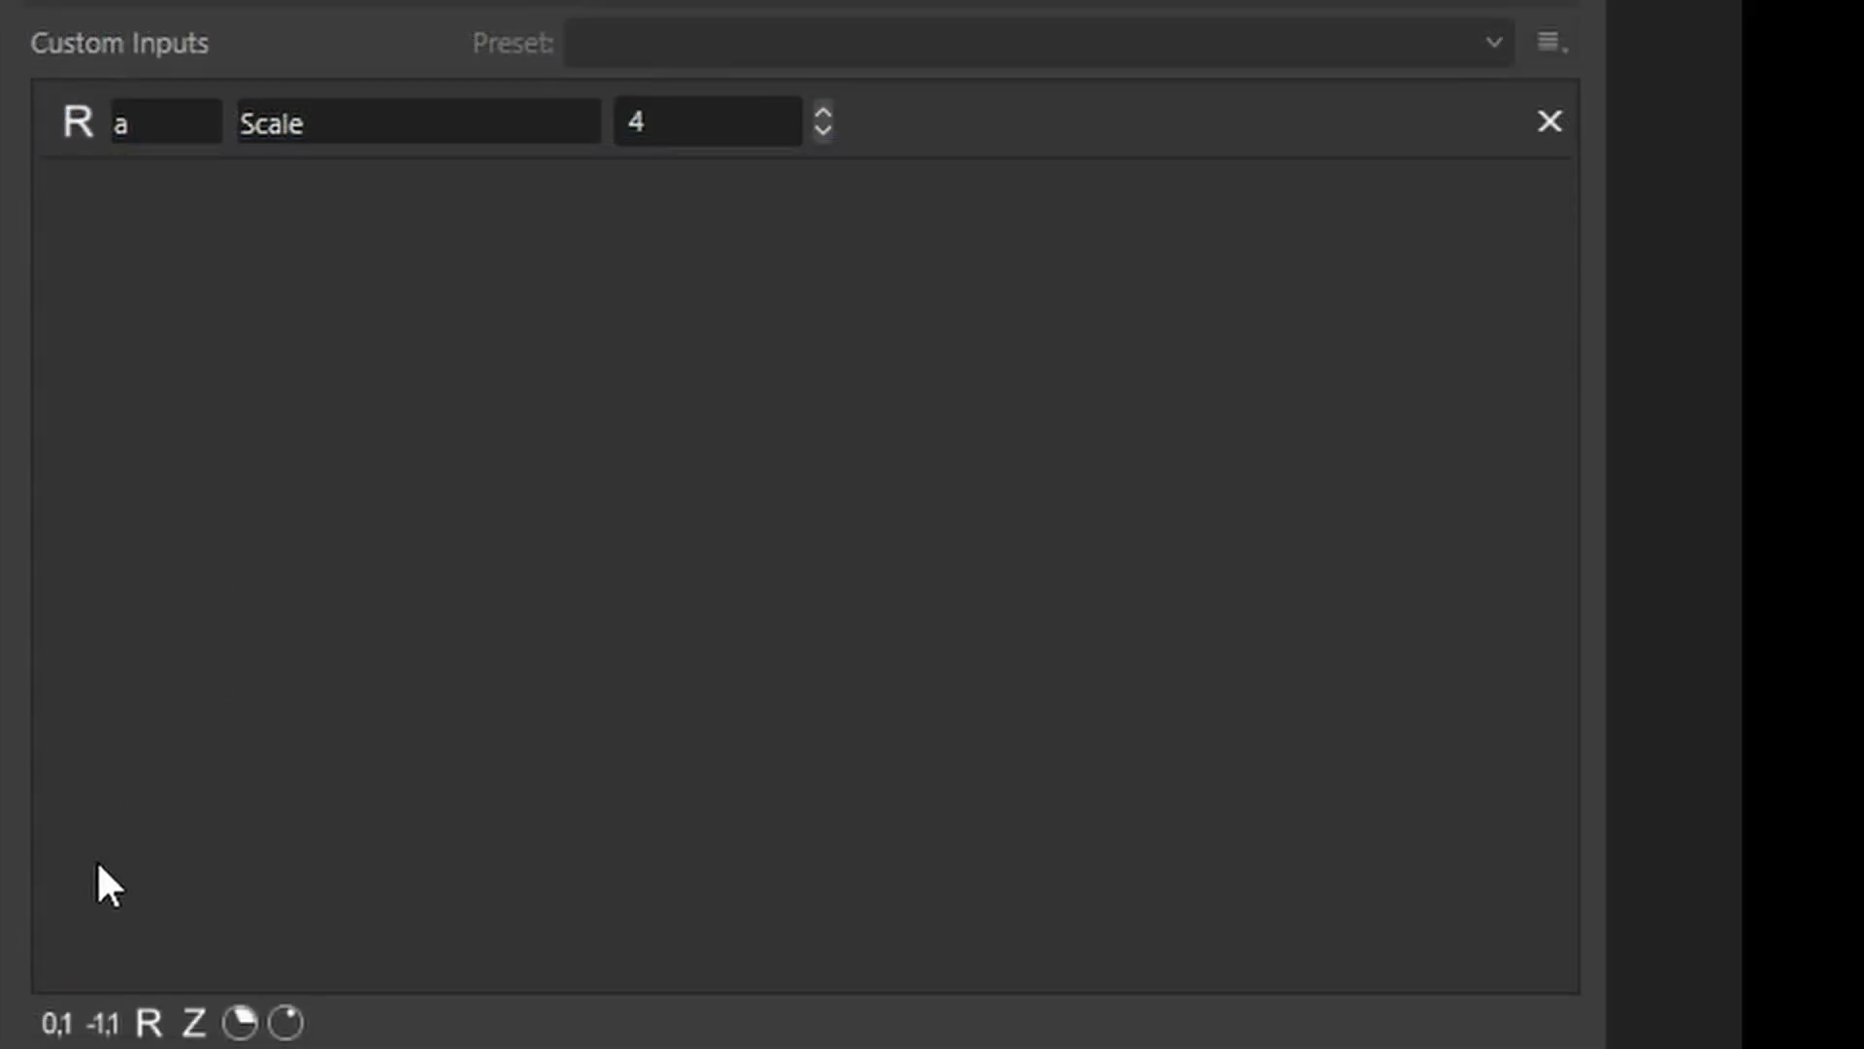
Add a 0-to-1 custom input named e with the description Edge and set its slider to about the middle.
click(55, 1023)
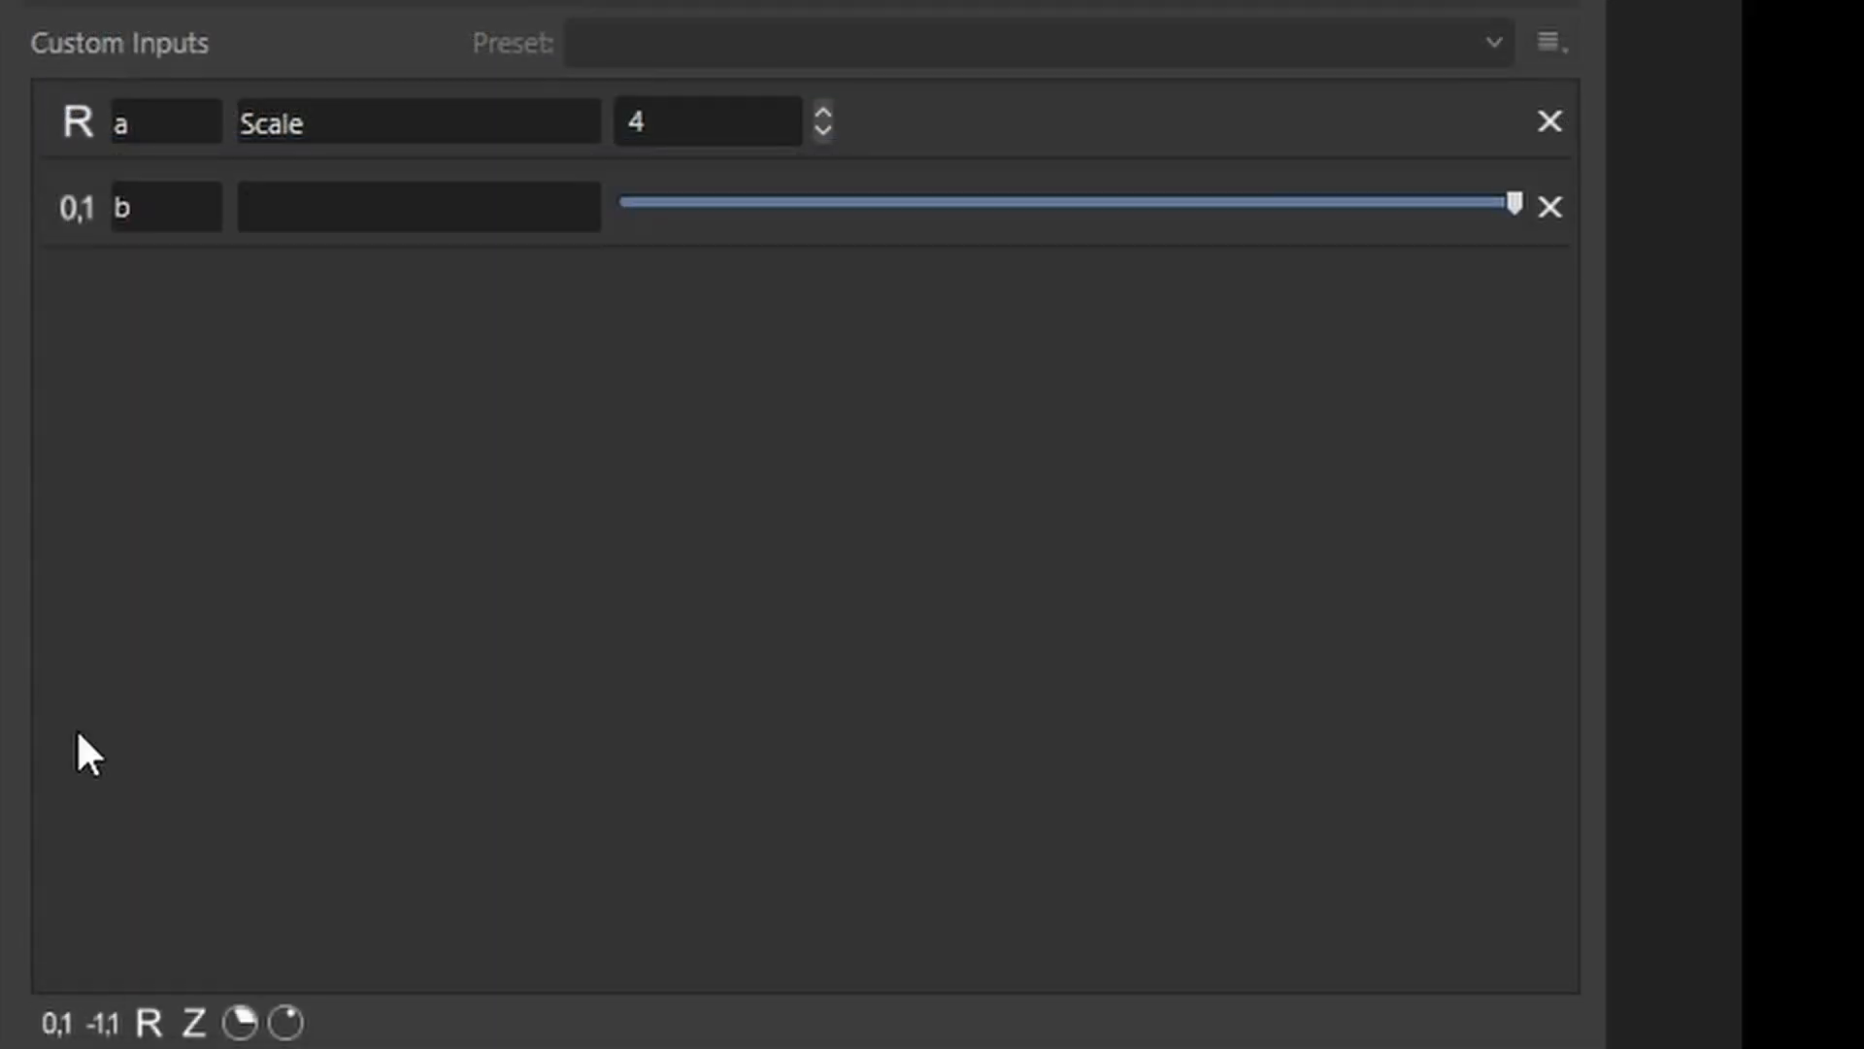
double_click(153, 201)
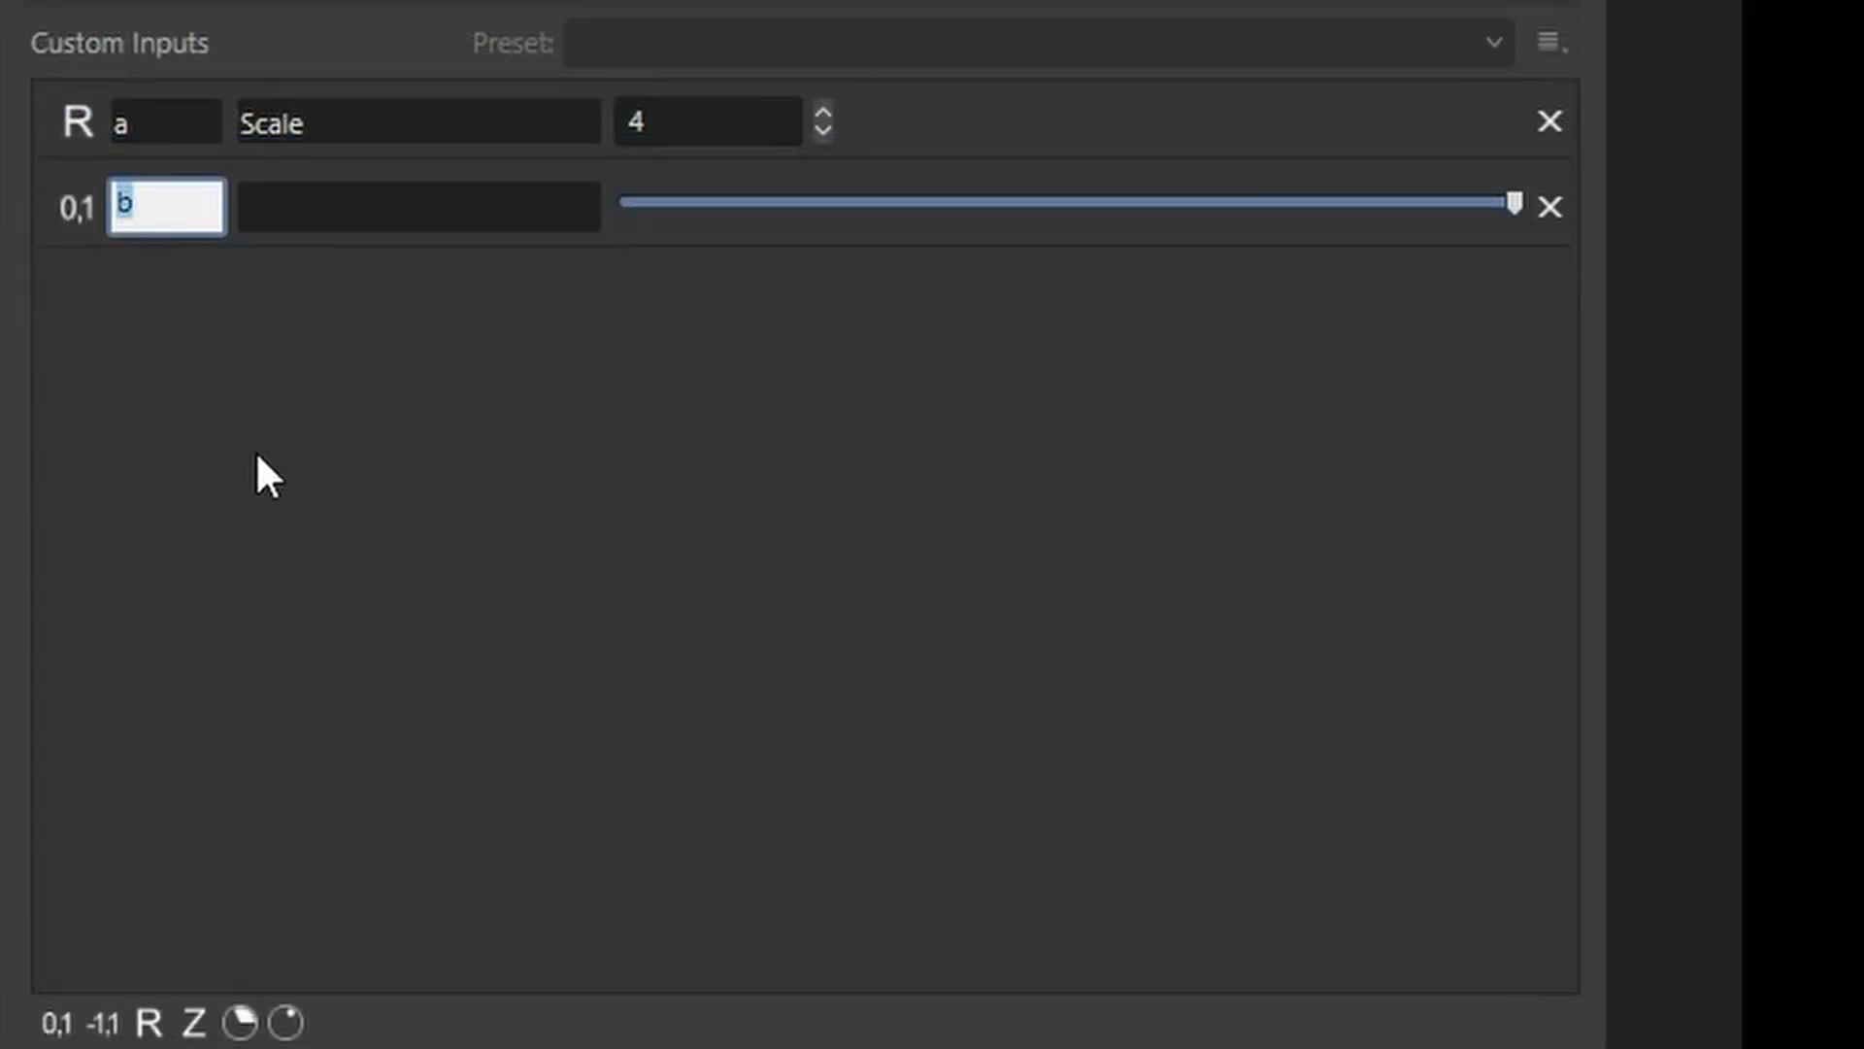
text(e)
key(Return)
double_click(352, 212)
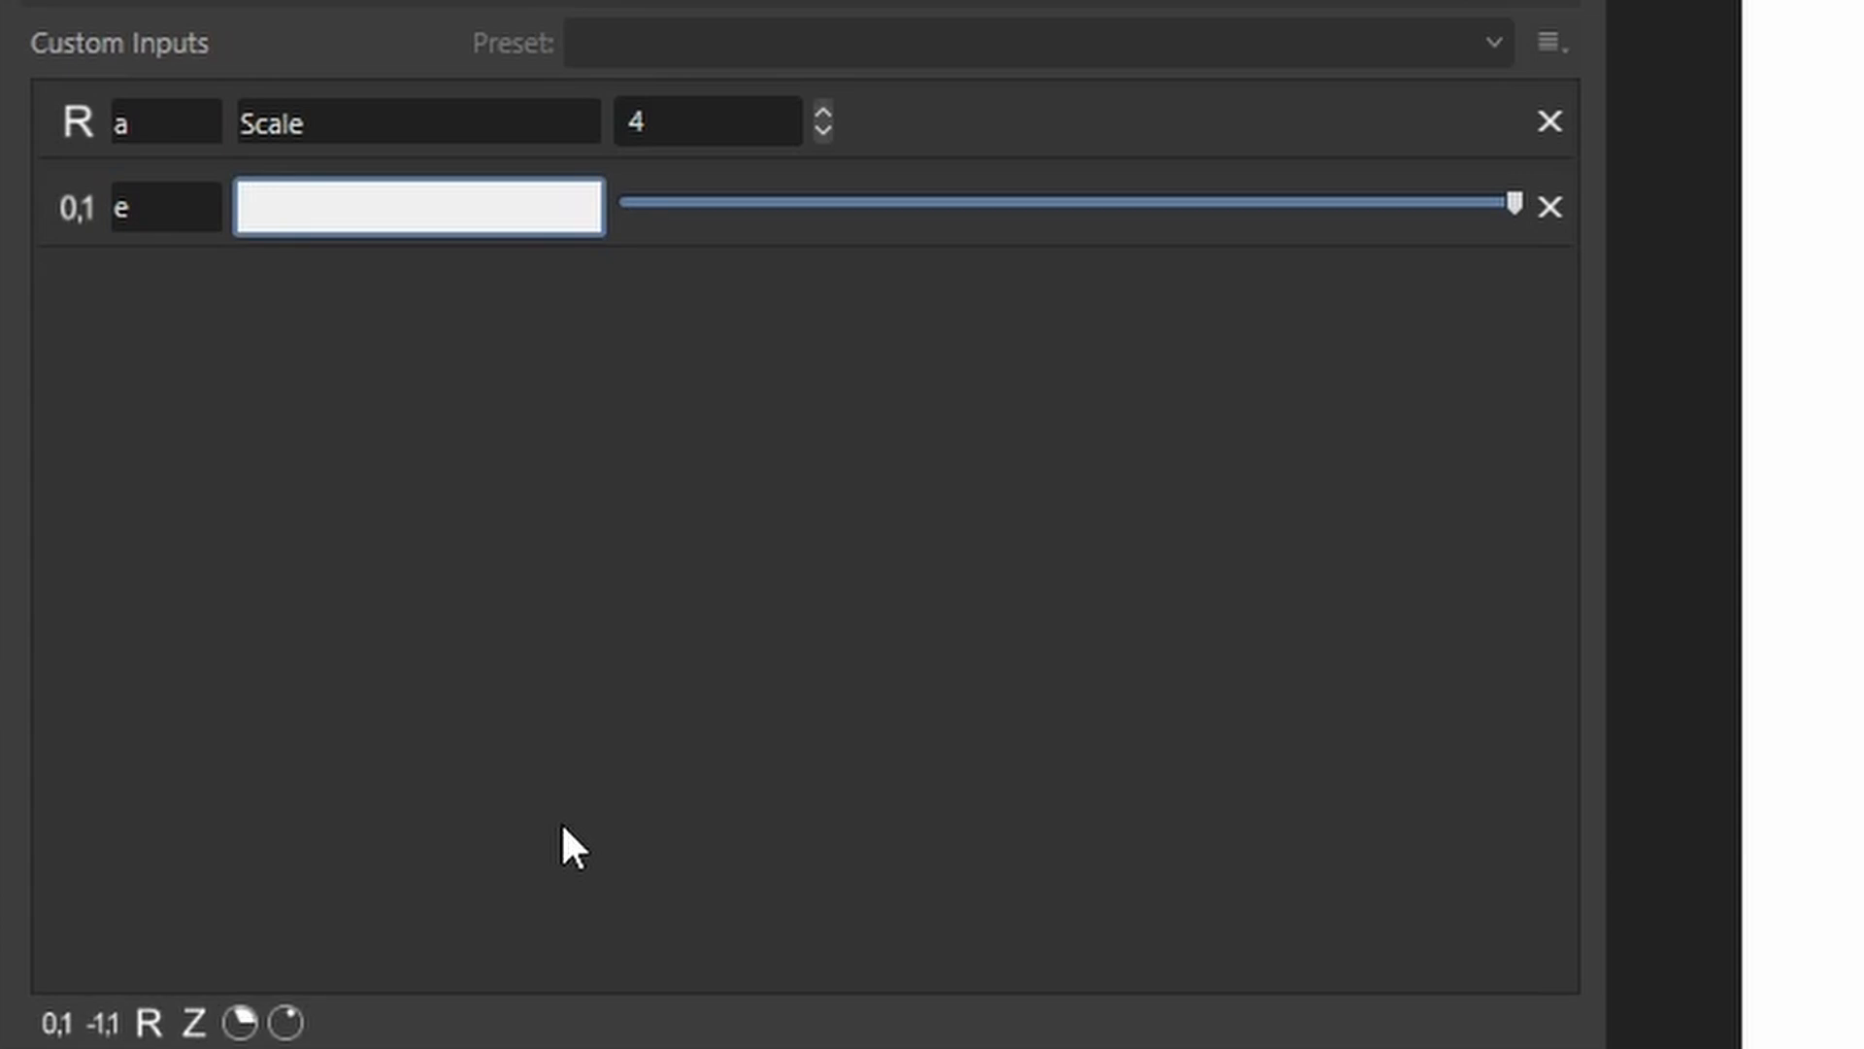
text(Edge)
key(Return)
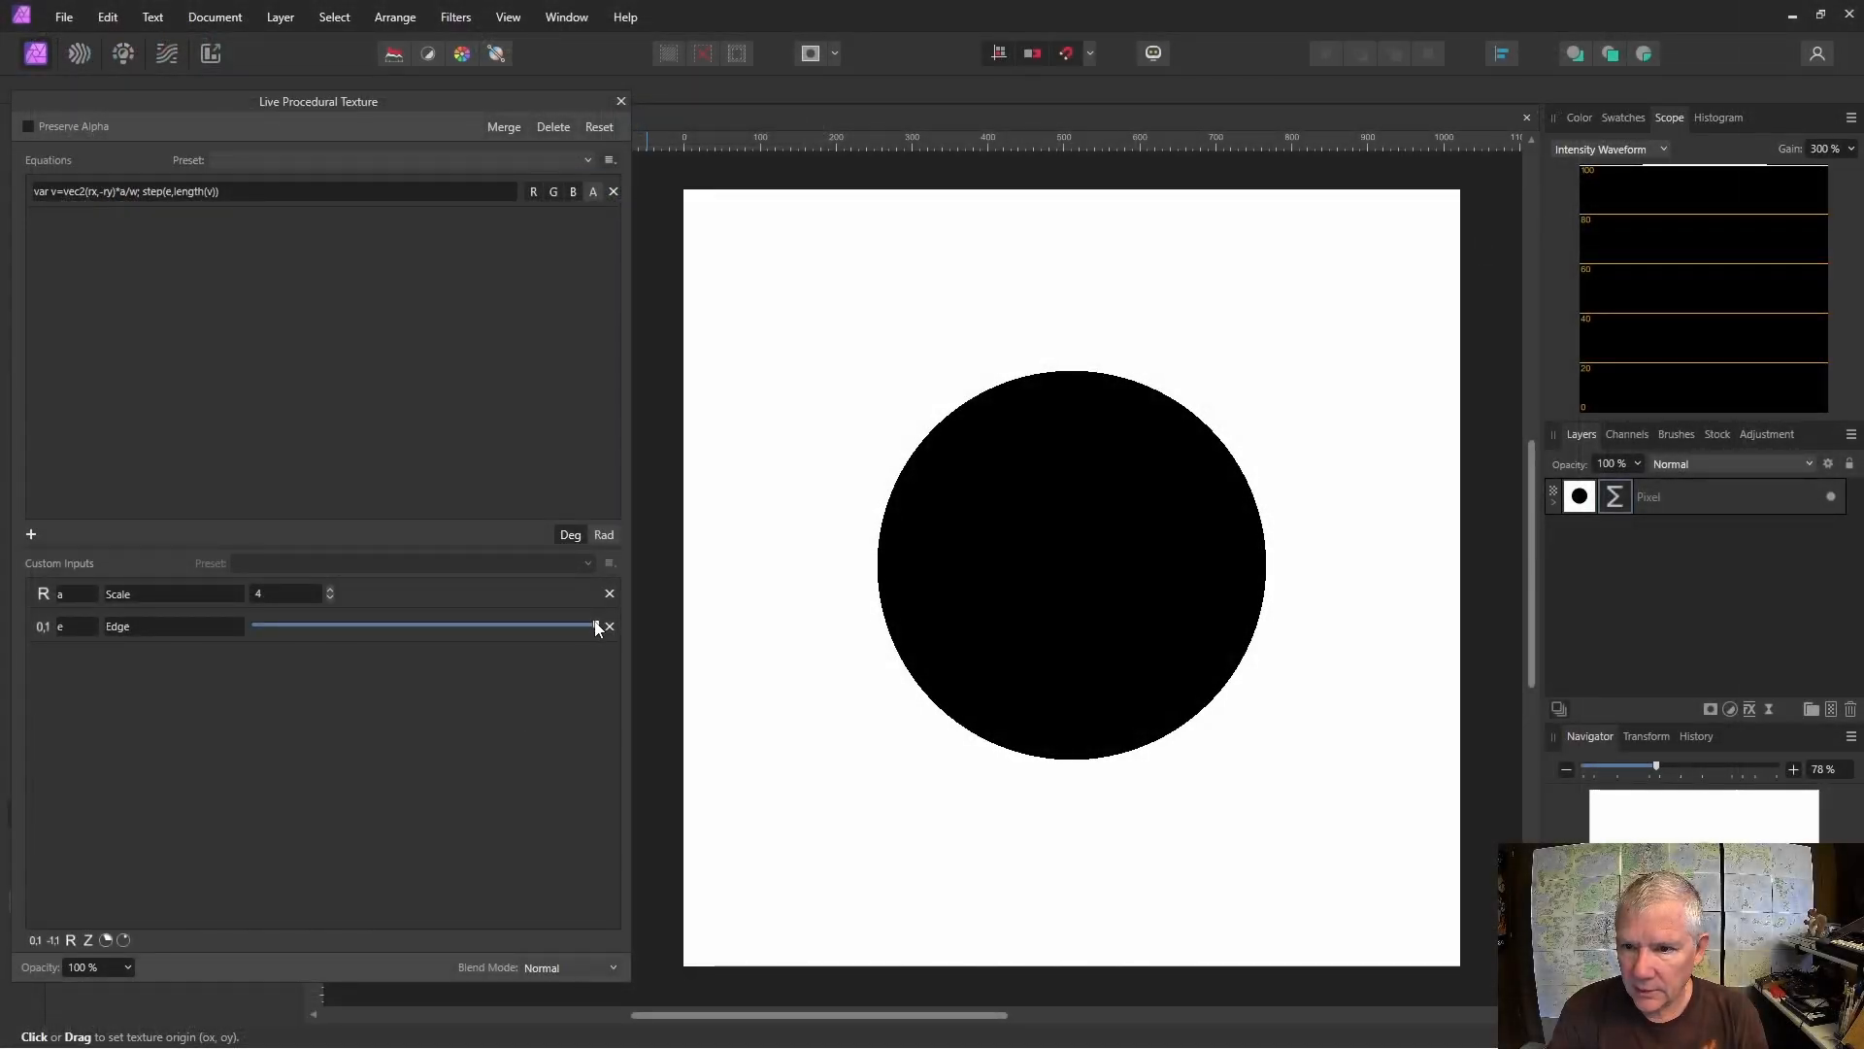
drag(595, 627, 458, 684)
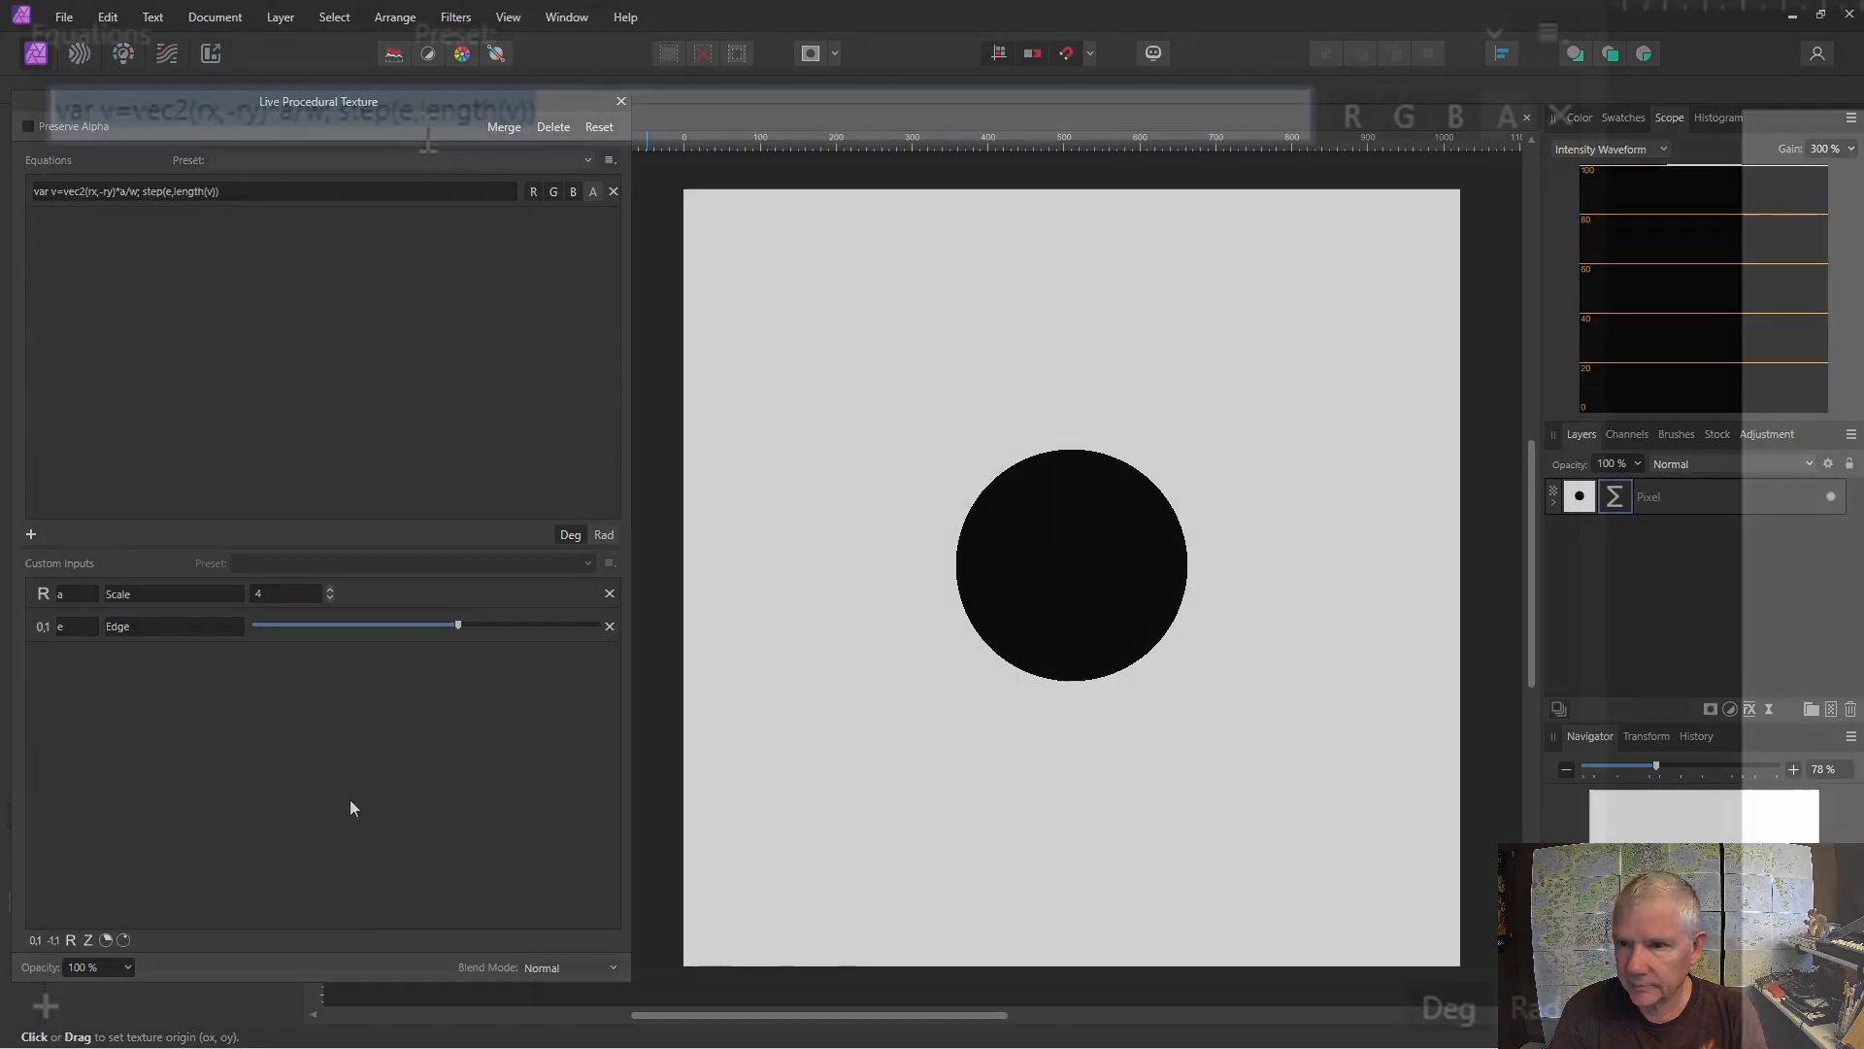
Remove the step wrapper and its extra closing parenthesis so the equation ends with length(v), and apply it.
key(BackSpace)
key(BackSpace)
key(BackSpace)
key(BackSpace)
key(BackSpace)
key(BackSpace)
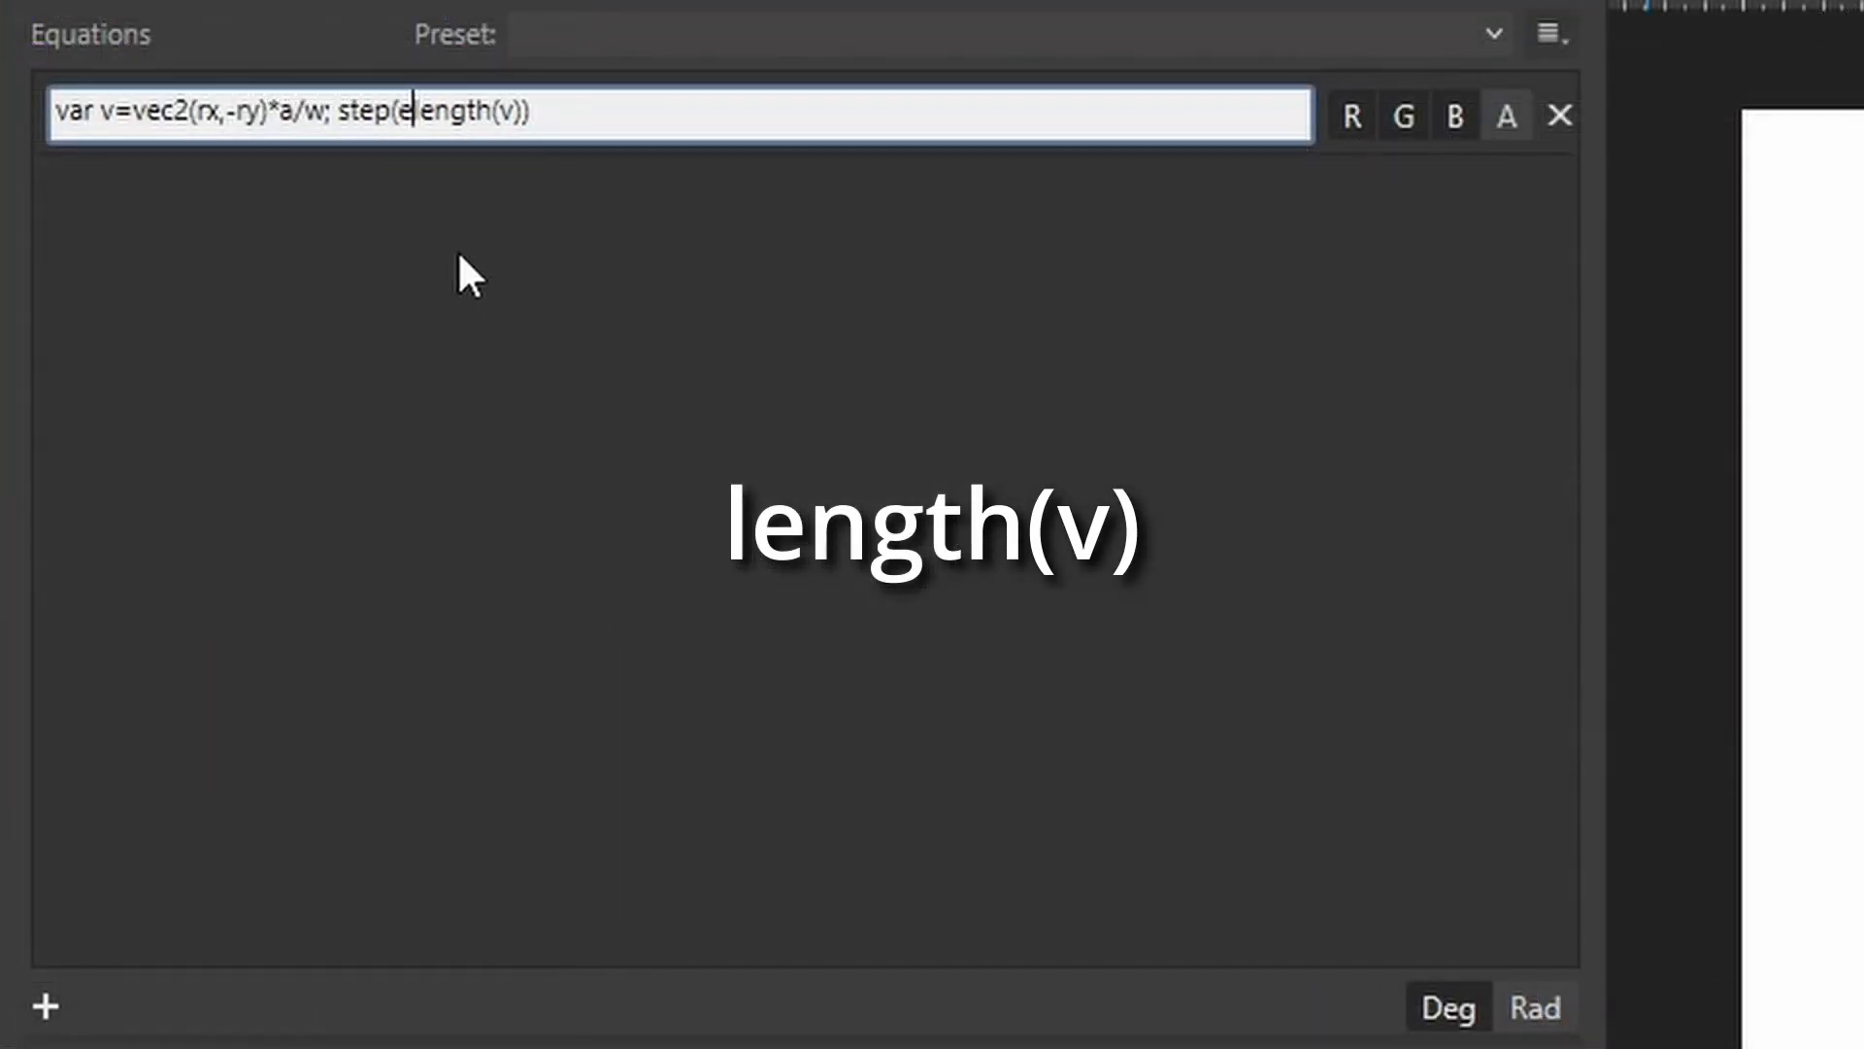
key(BackSpace)
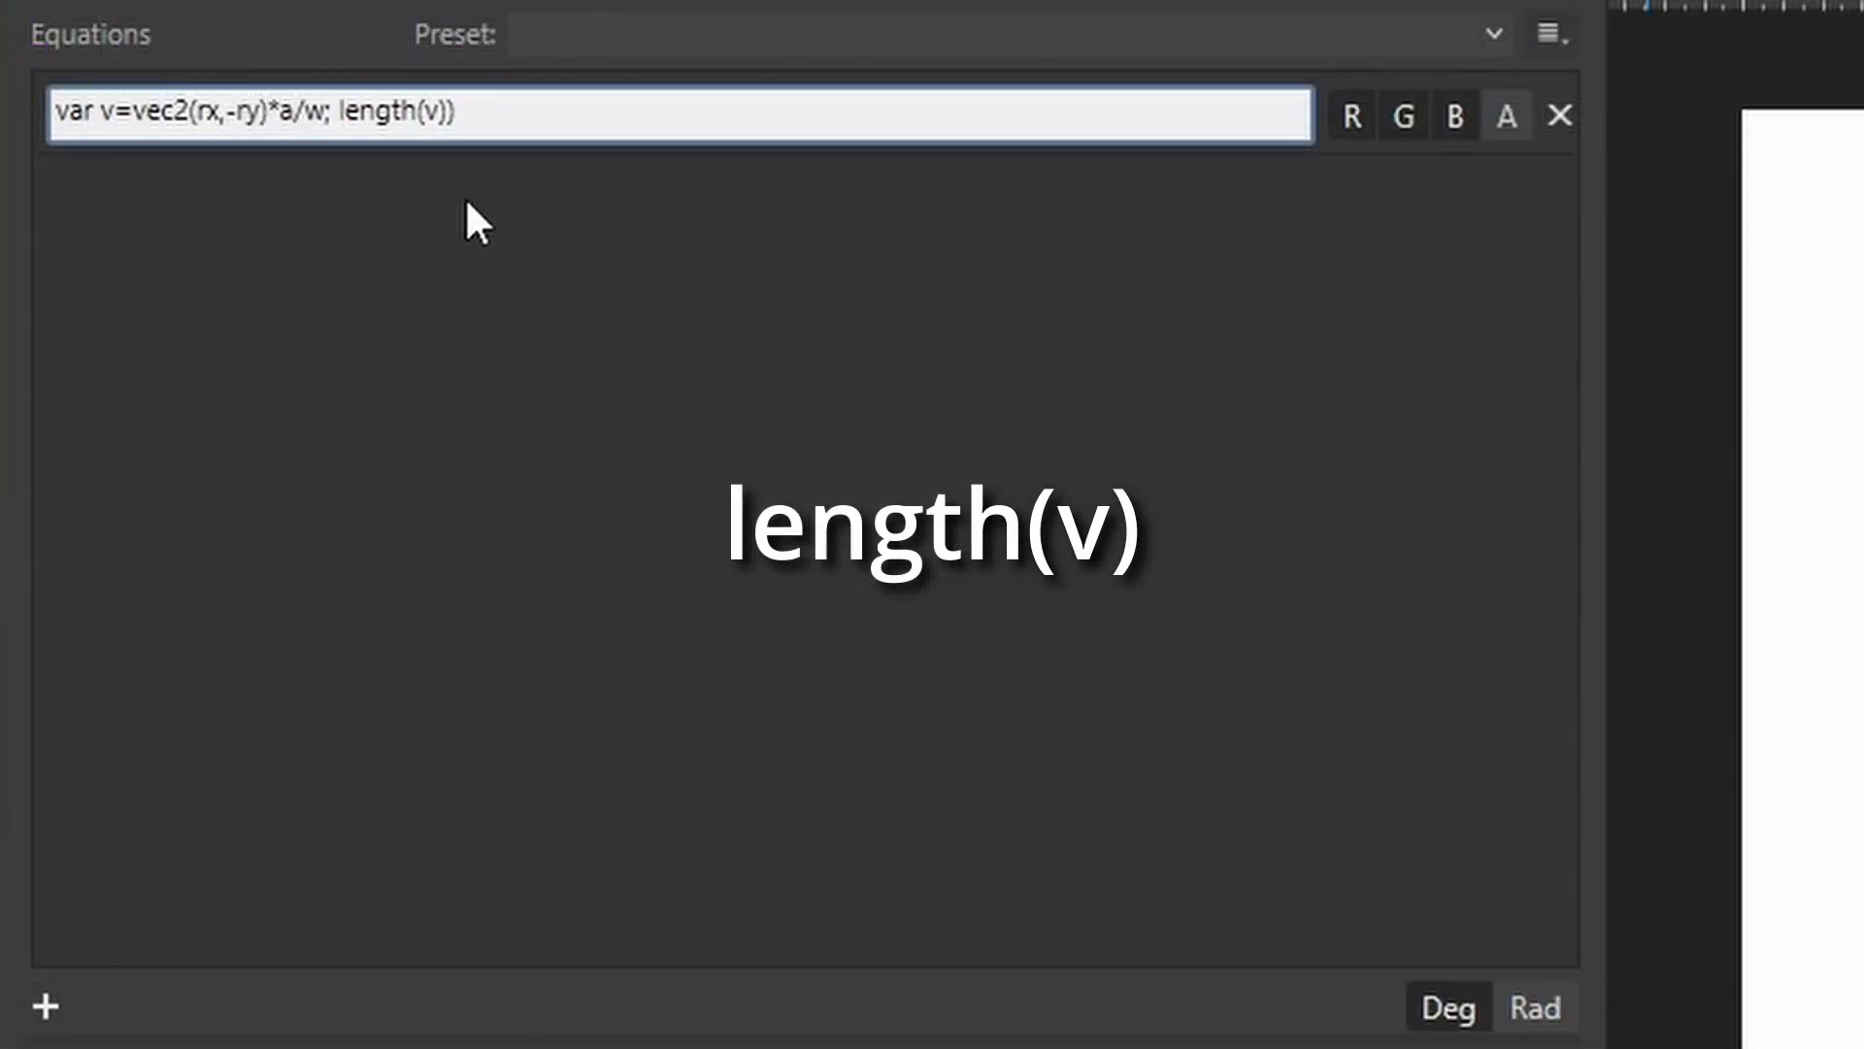
click(491, 112)
key(BackSpace)
key(Return)
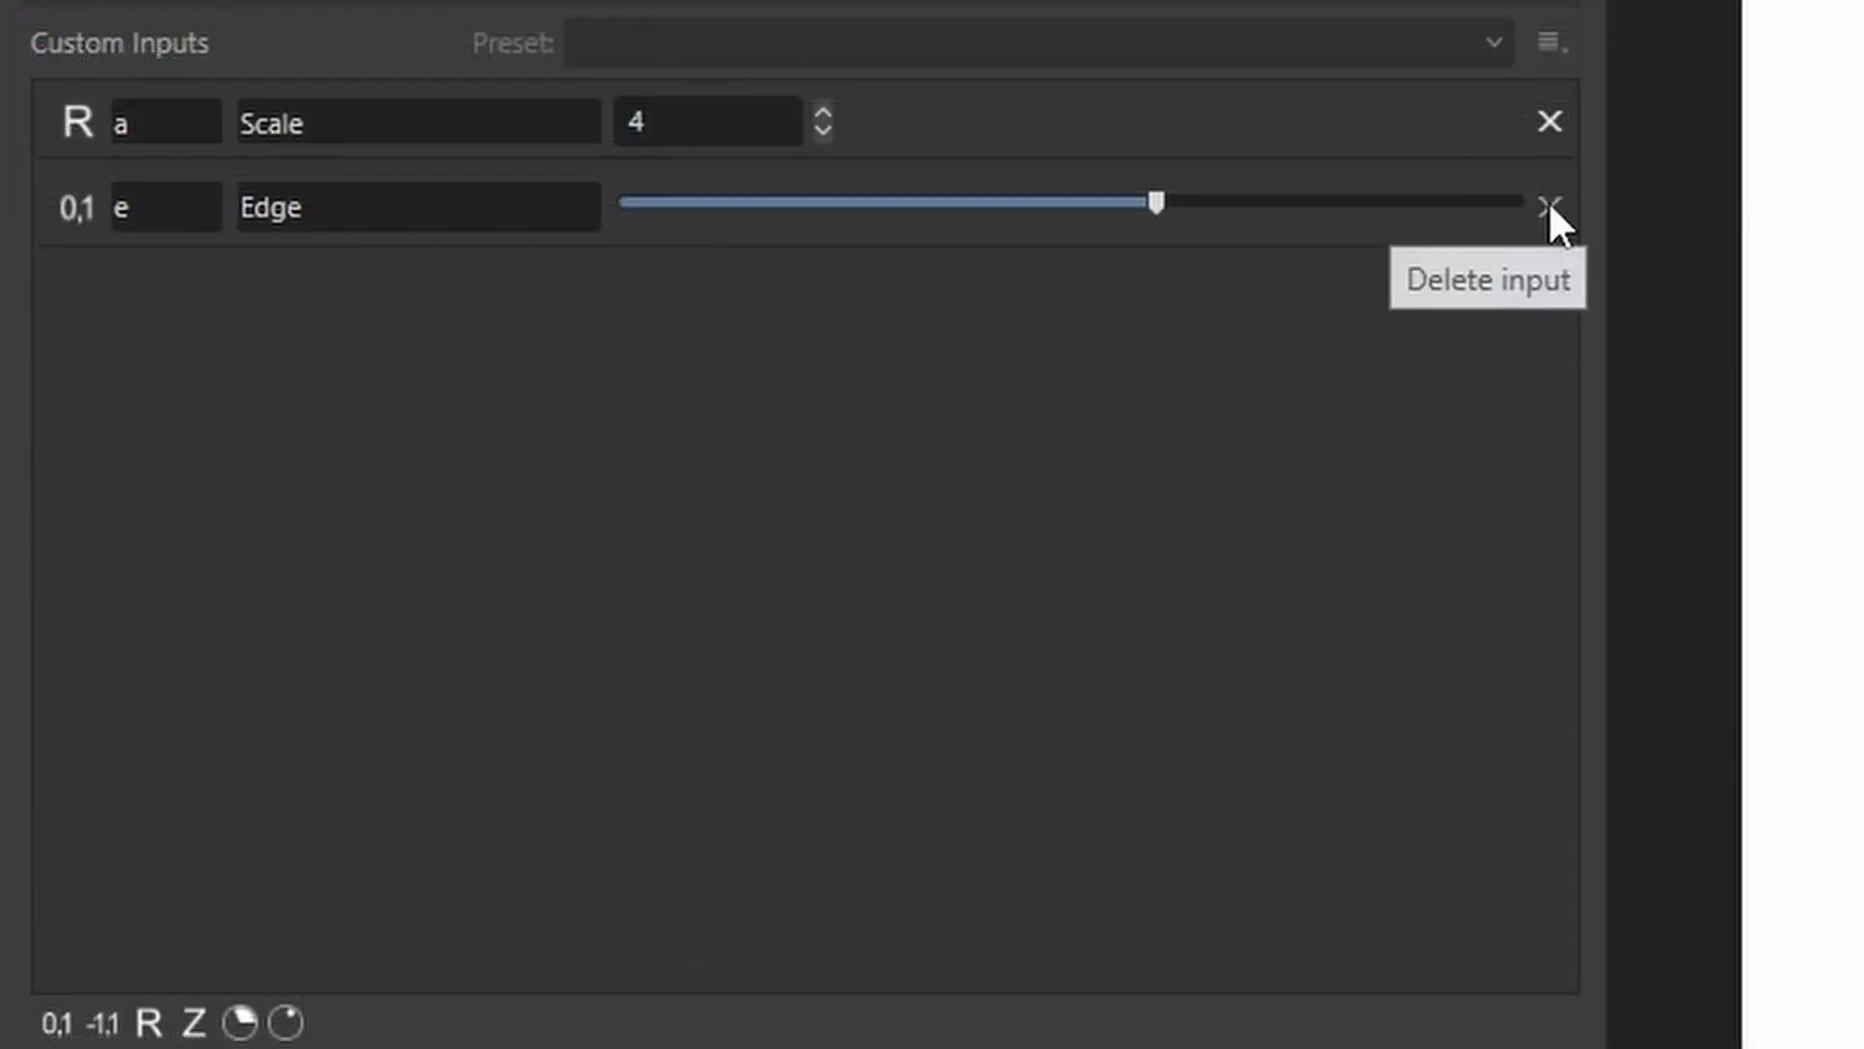
Replace the Edge input with two 0-to-1 custom inputs named bx and by.
click(1551, 208)
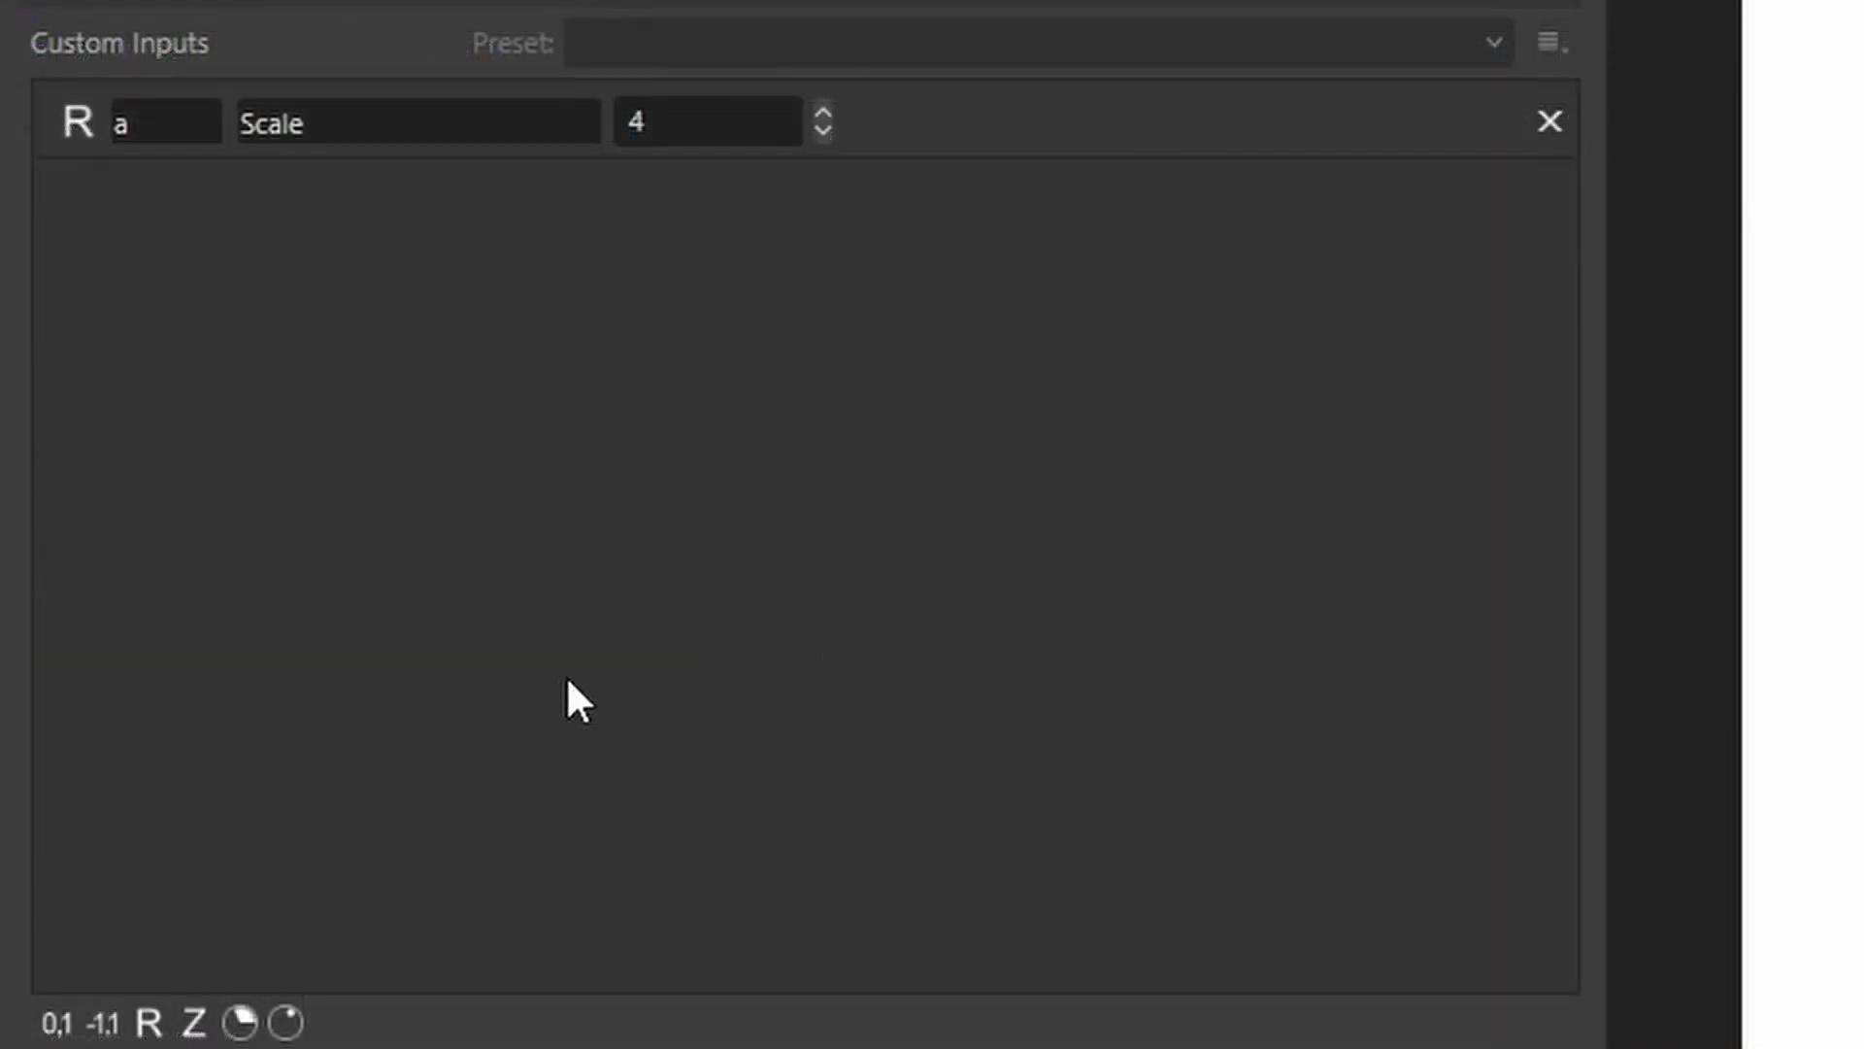
click(54, 1029)
click(54, 1030)
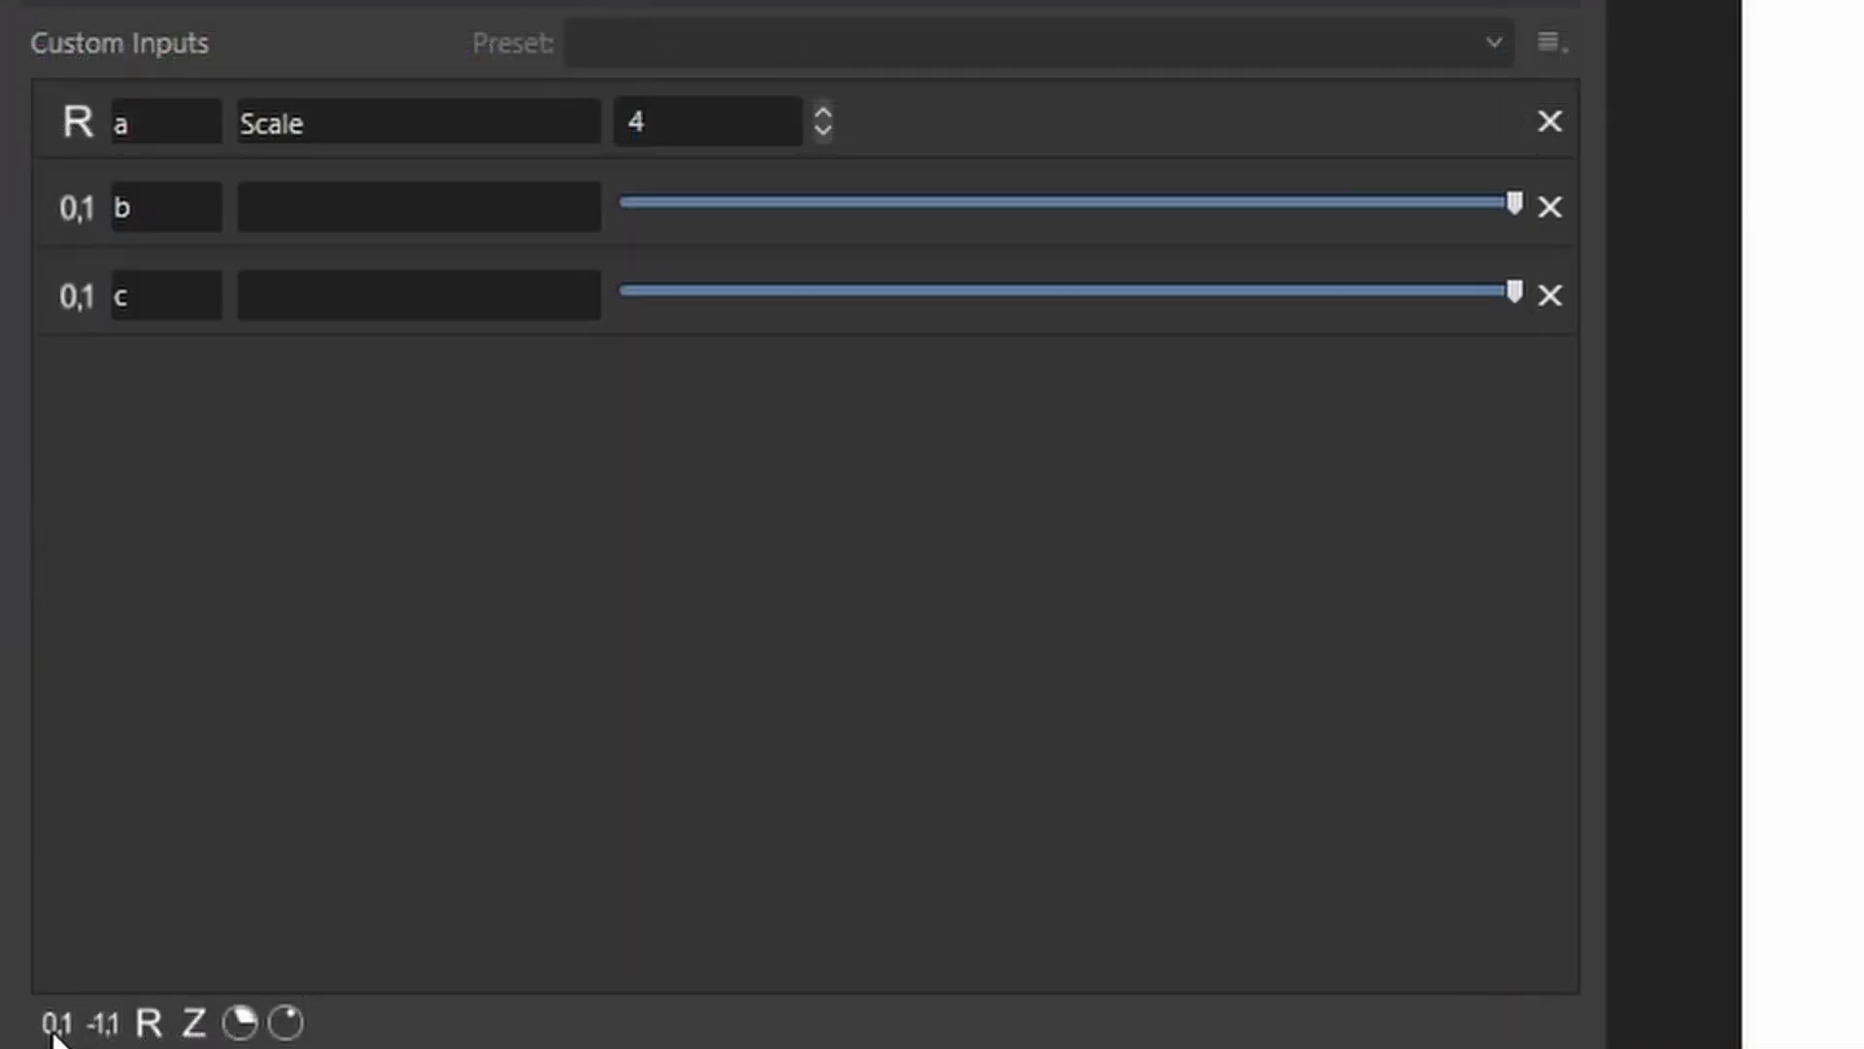
click(144, 208)
text(bx)
click(145, 296)
text(by)
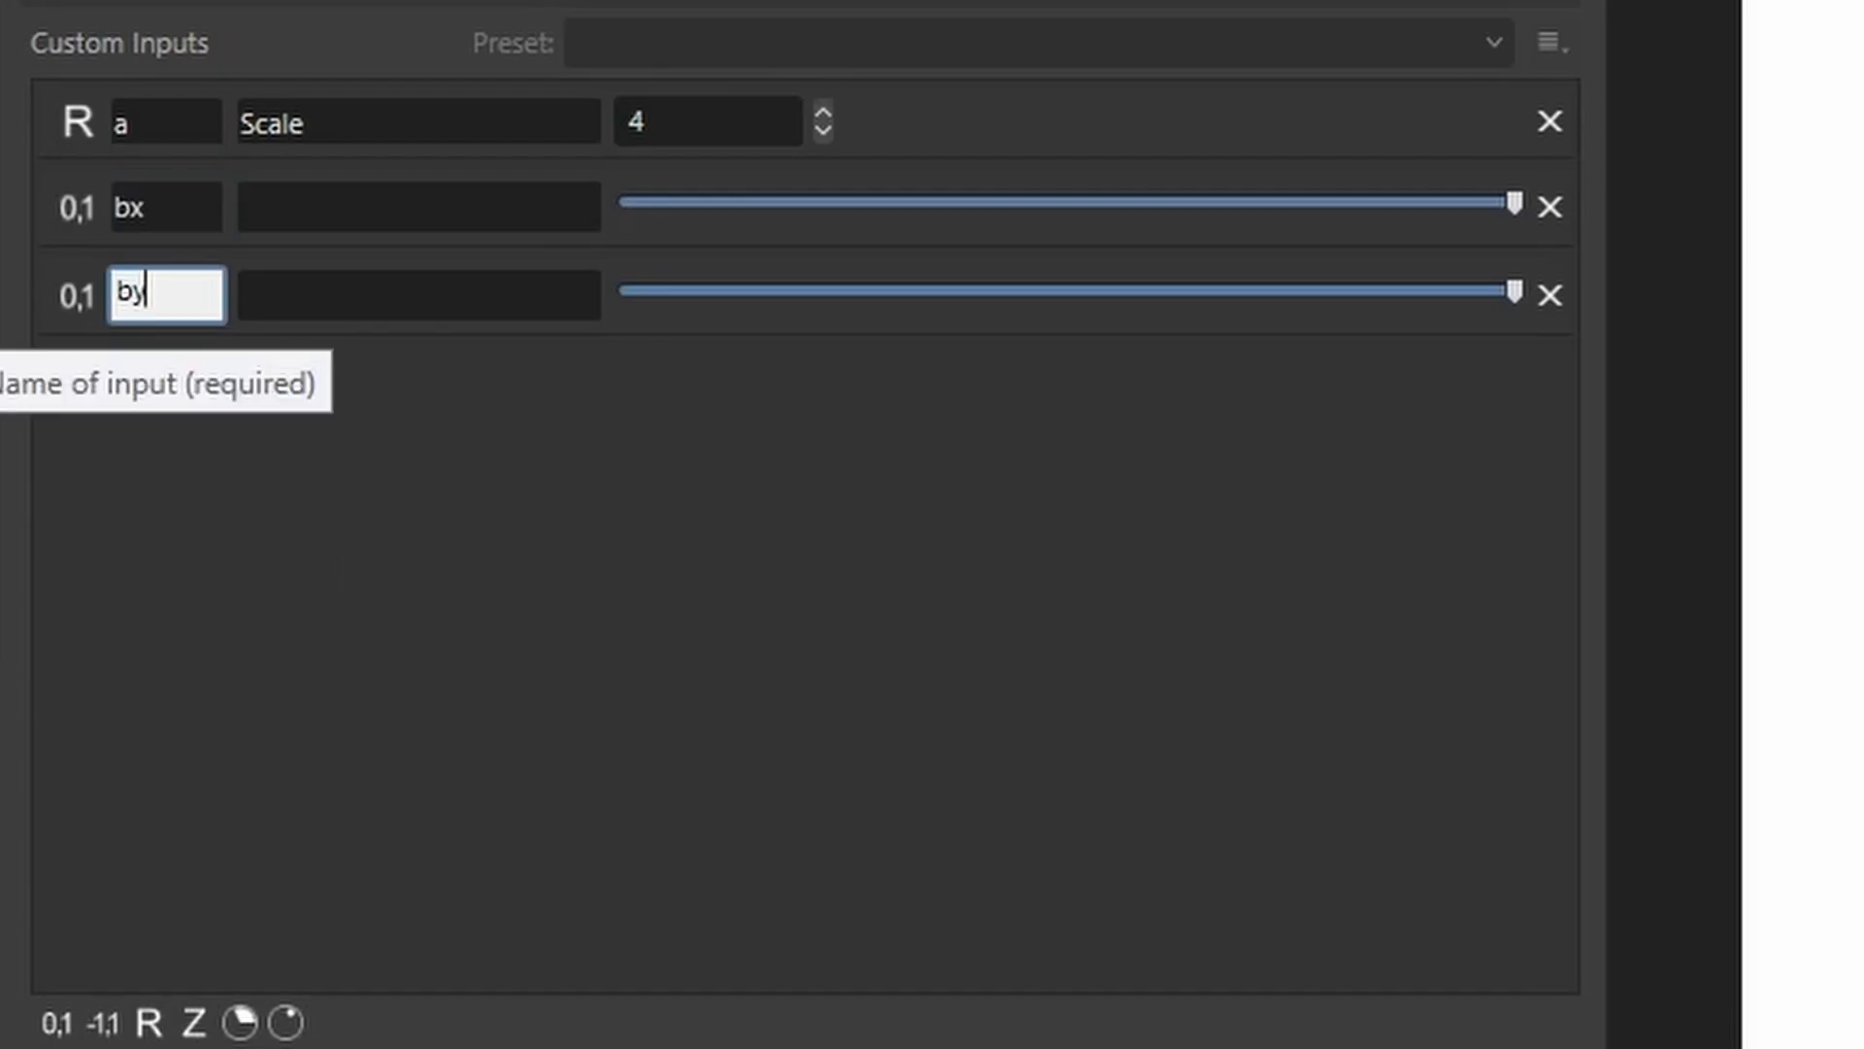
Describe bx as Width and by as Height, and set the Width slider to zero.
click(362, 215)
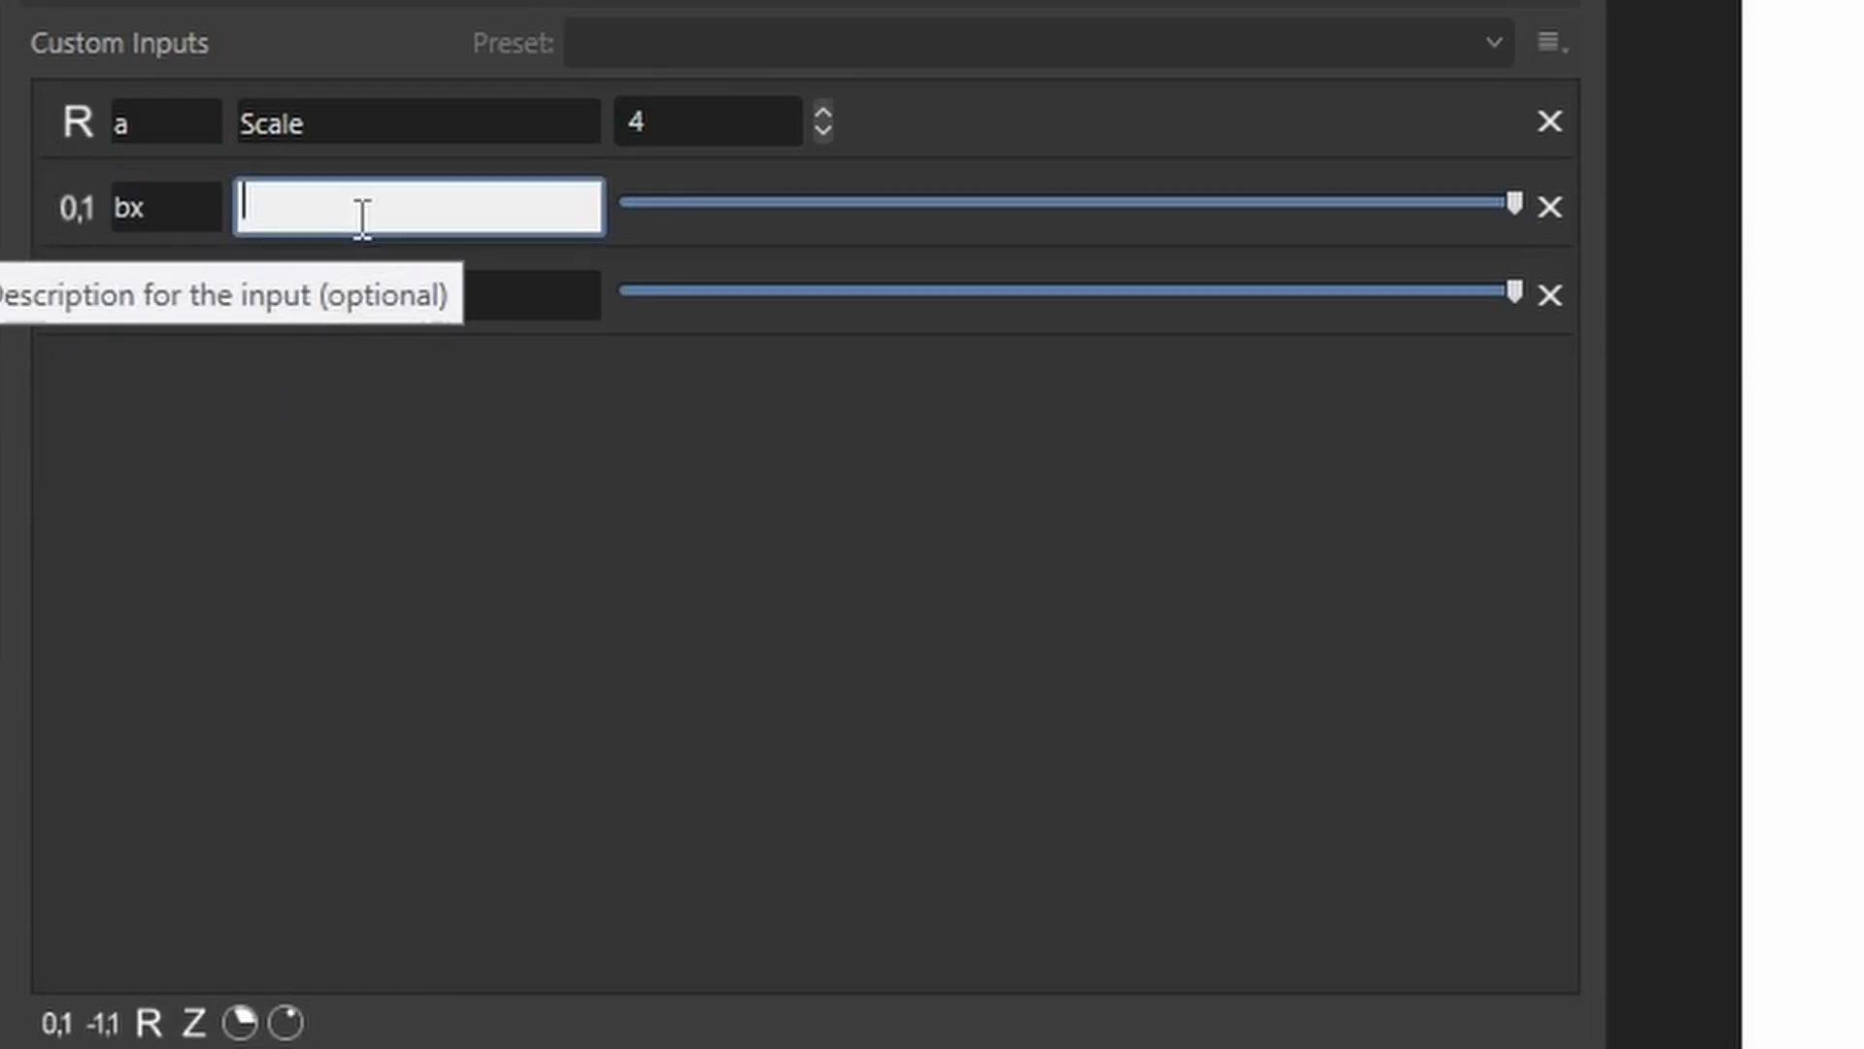
text(Width)
click(401, 305)
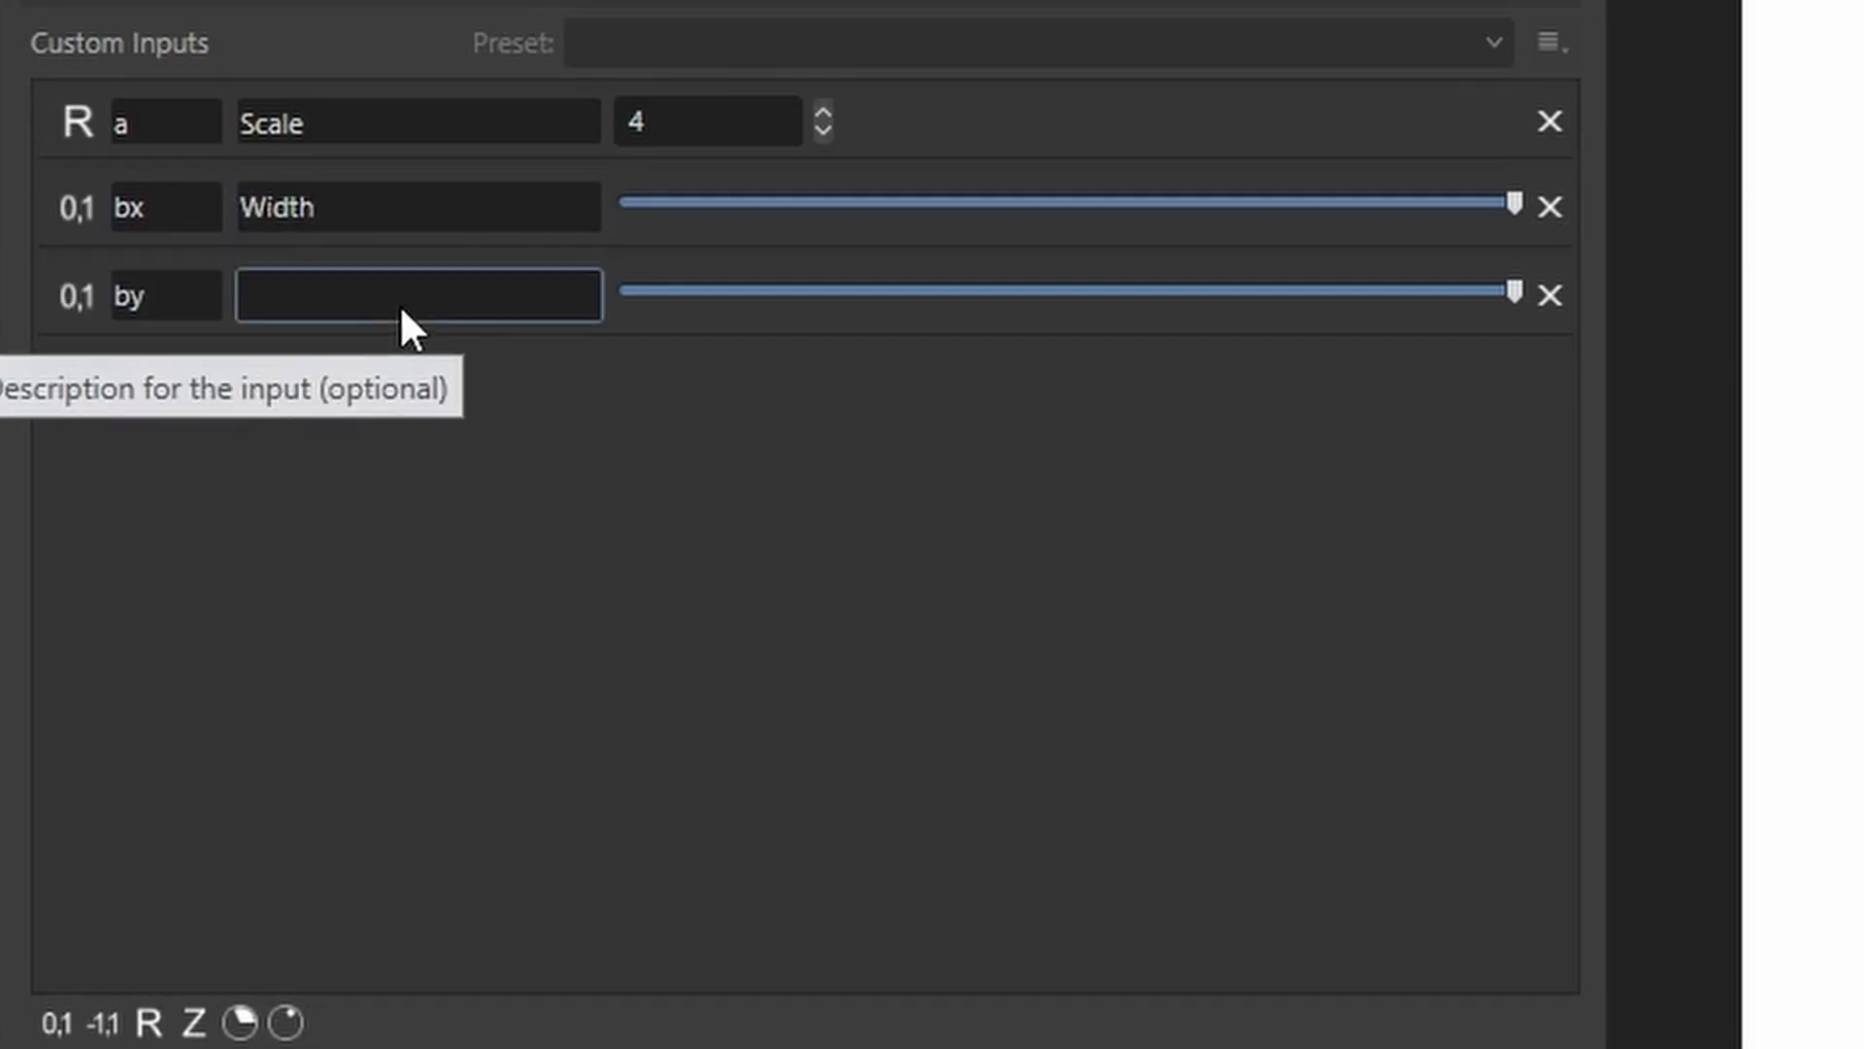
text(Height)
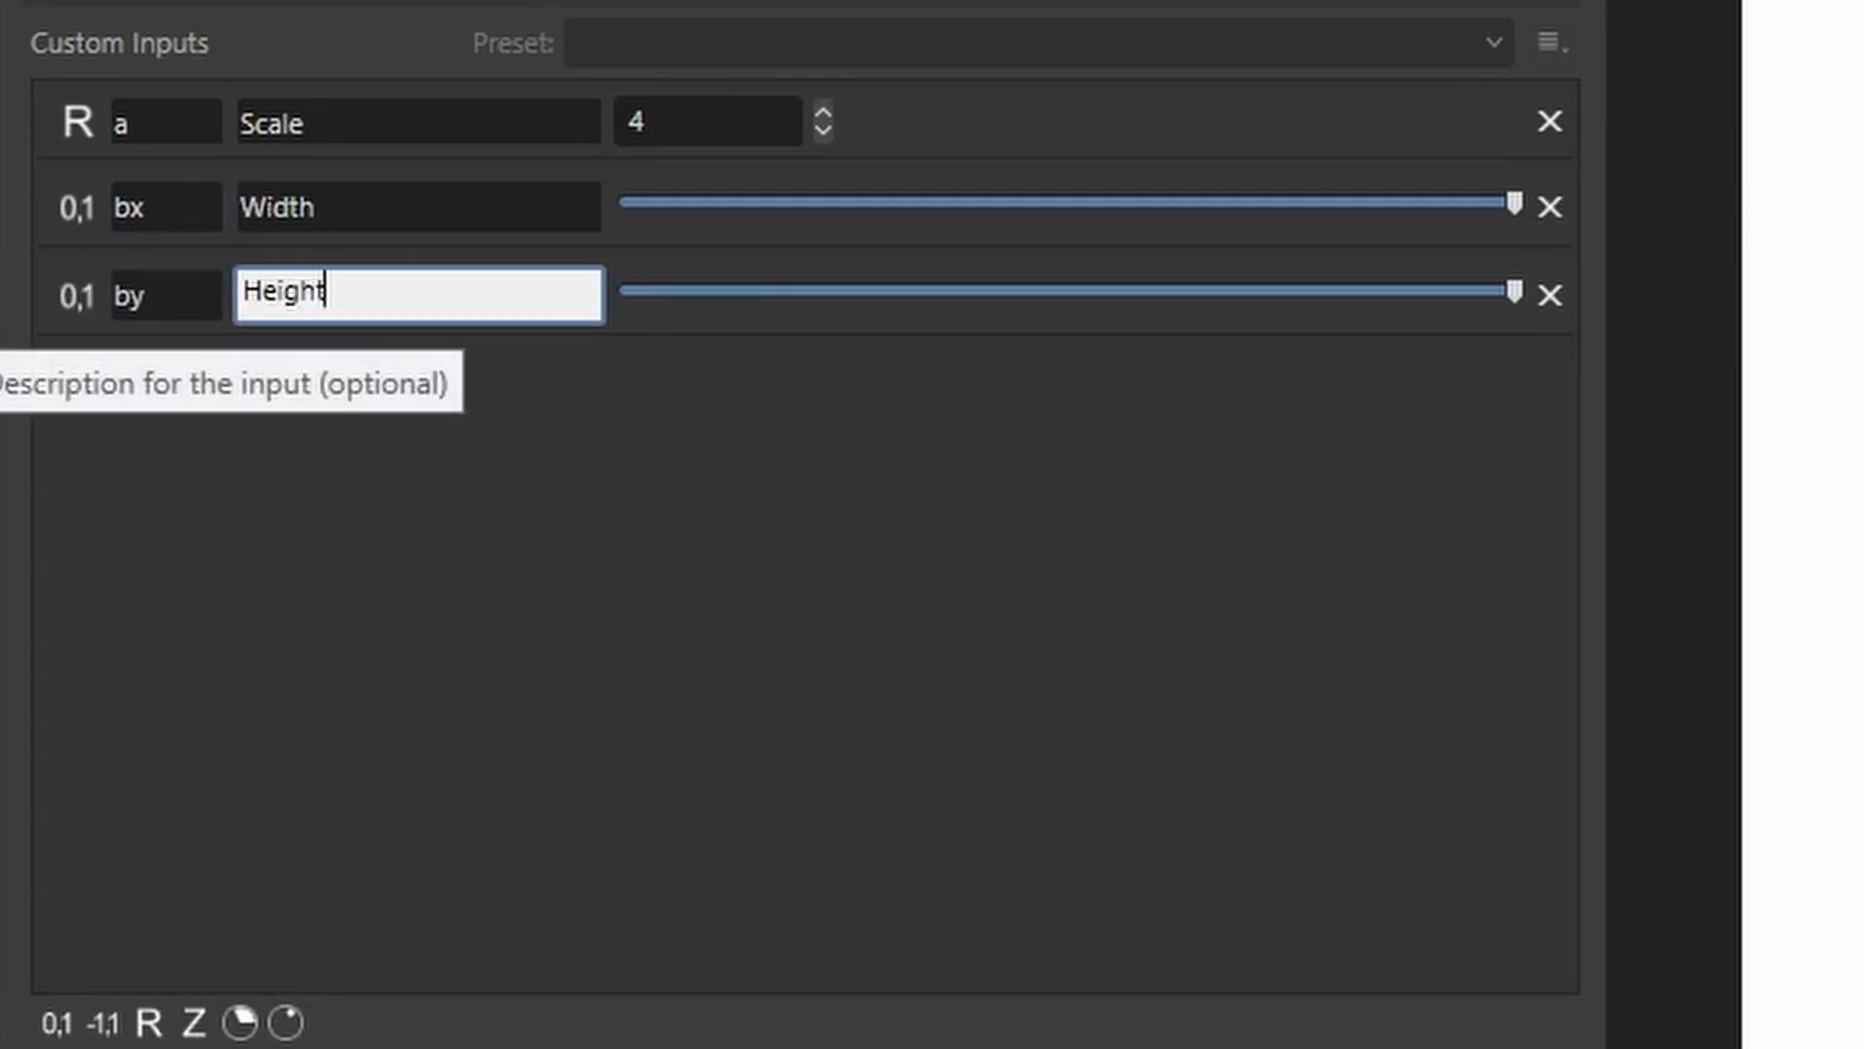
click(822, 690)
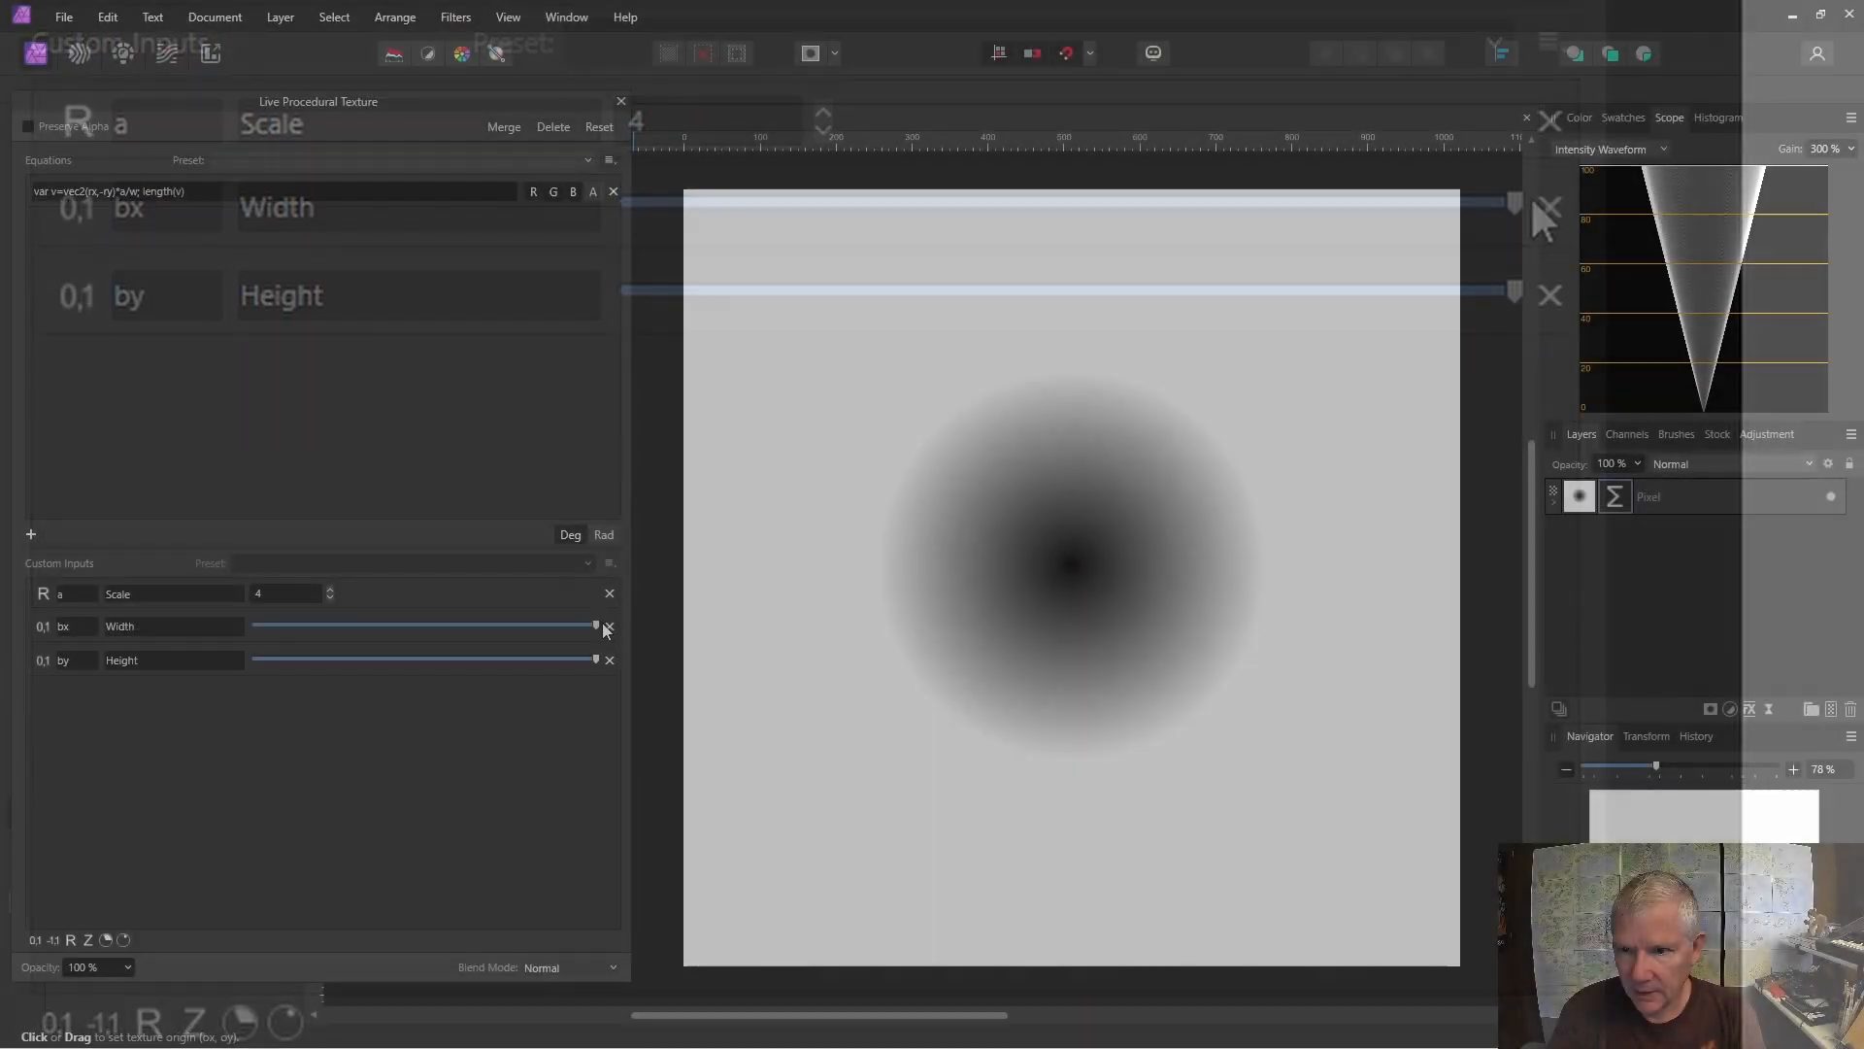
drag(1516, 202, 624, 202)
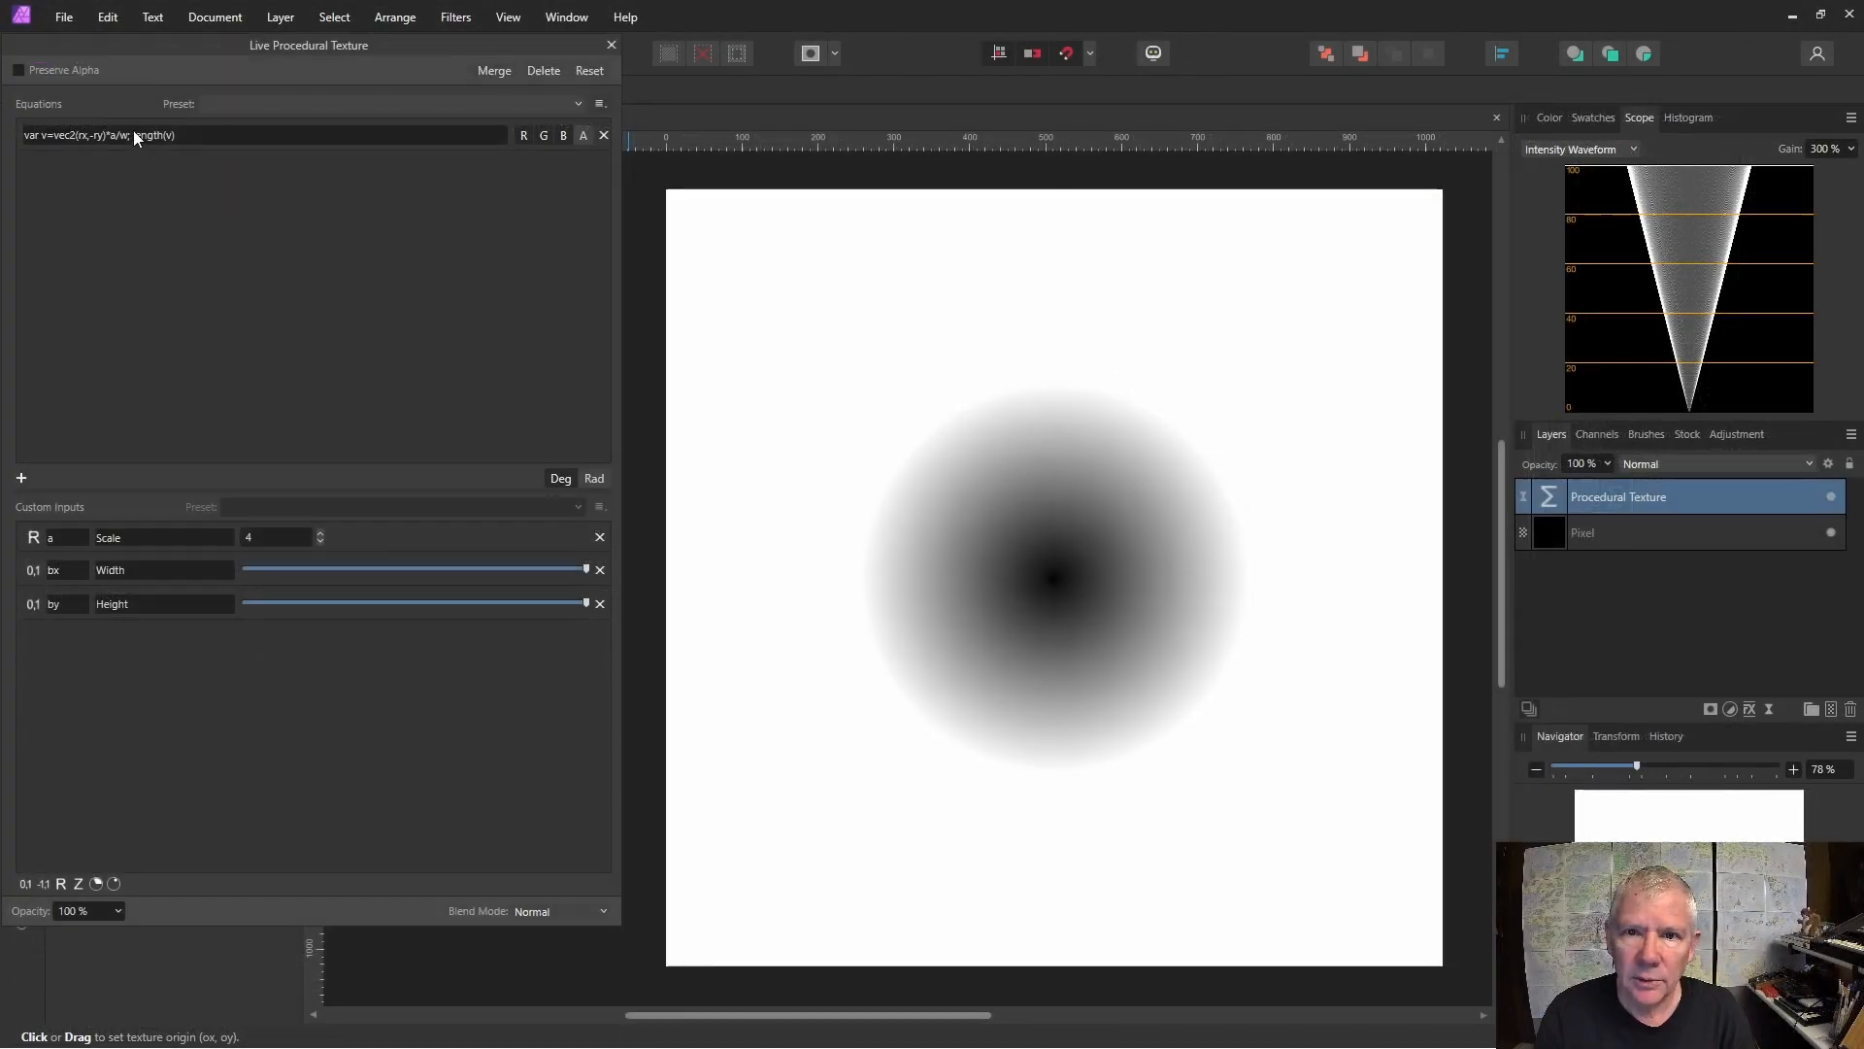
Insert var b=vec2(bx,by); before length(v) in the equation.
click(134, 136)
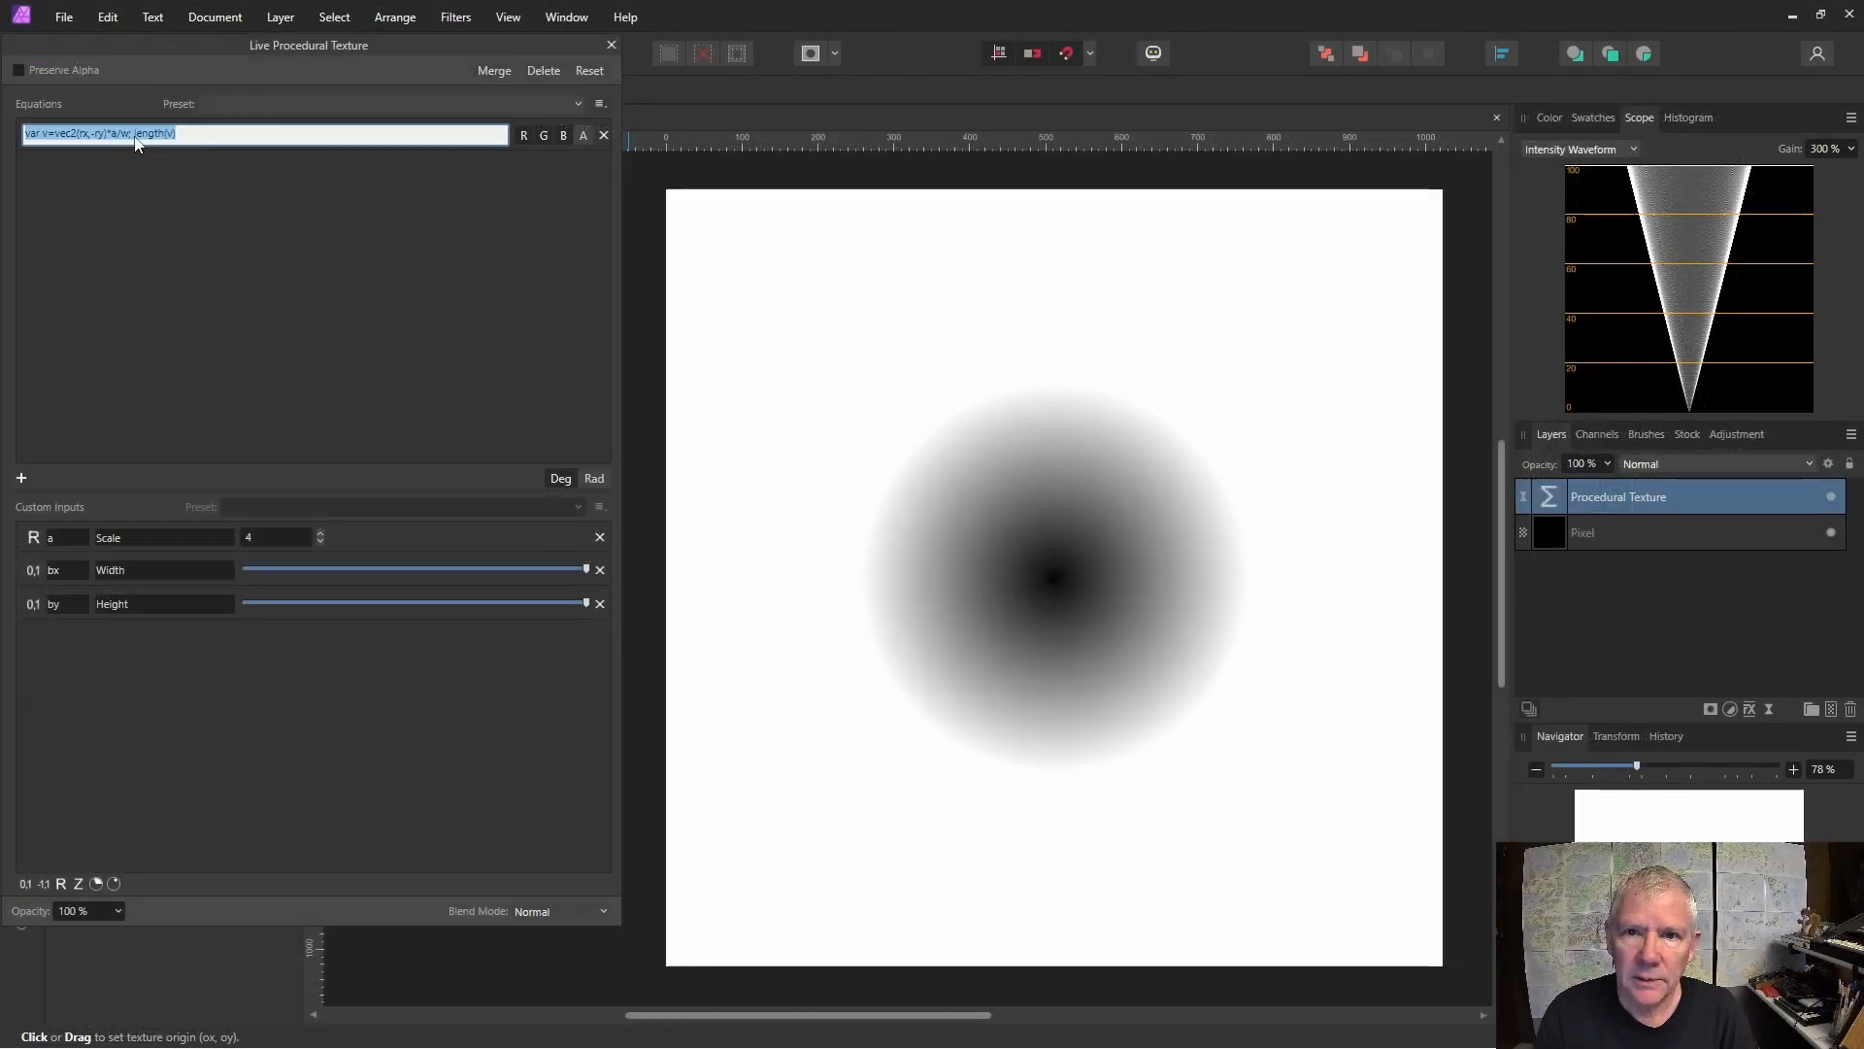
click(134, 136)
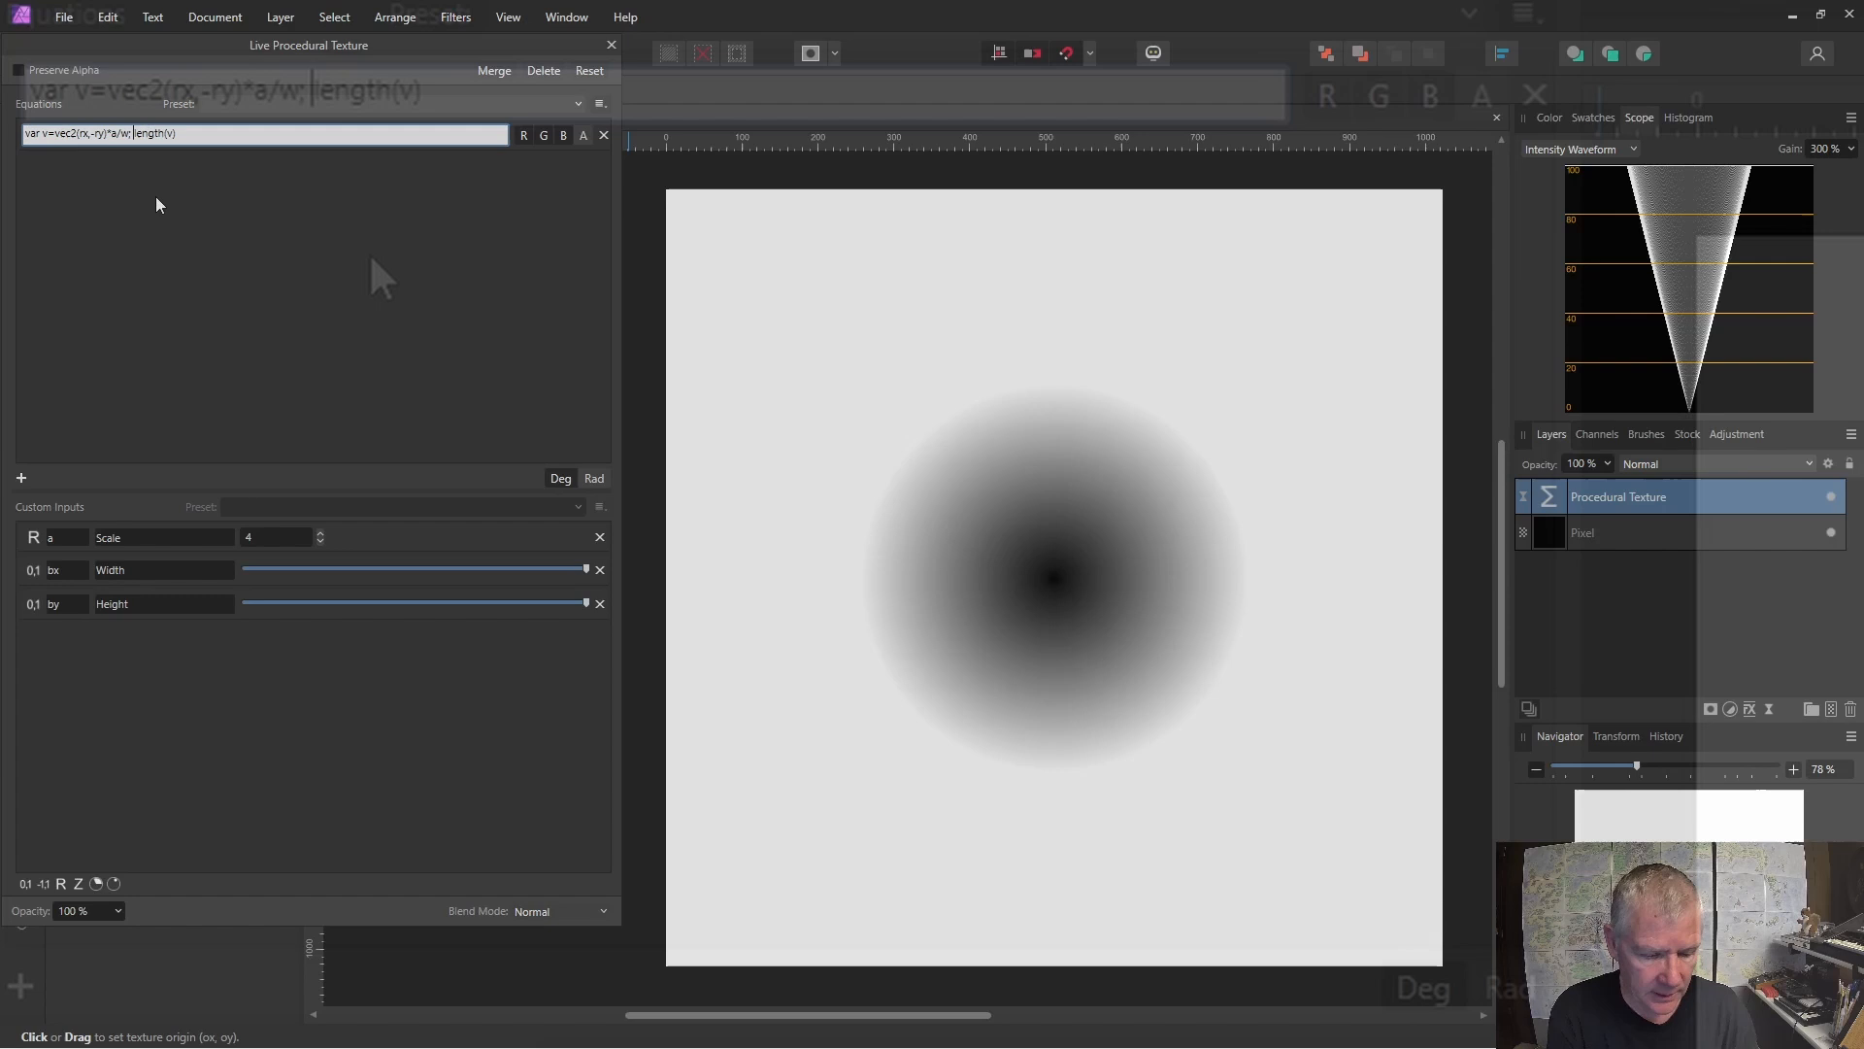
text(var )
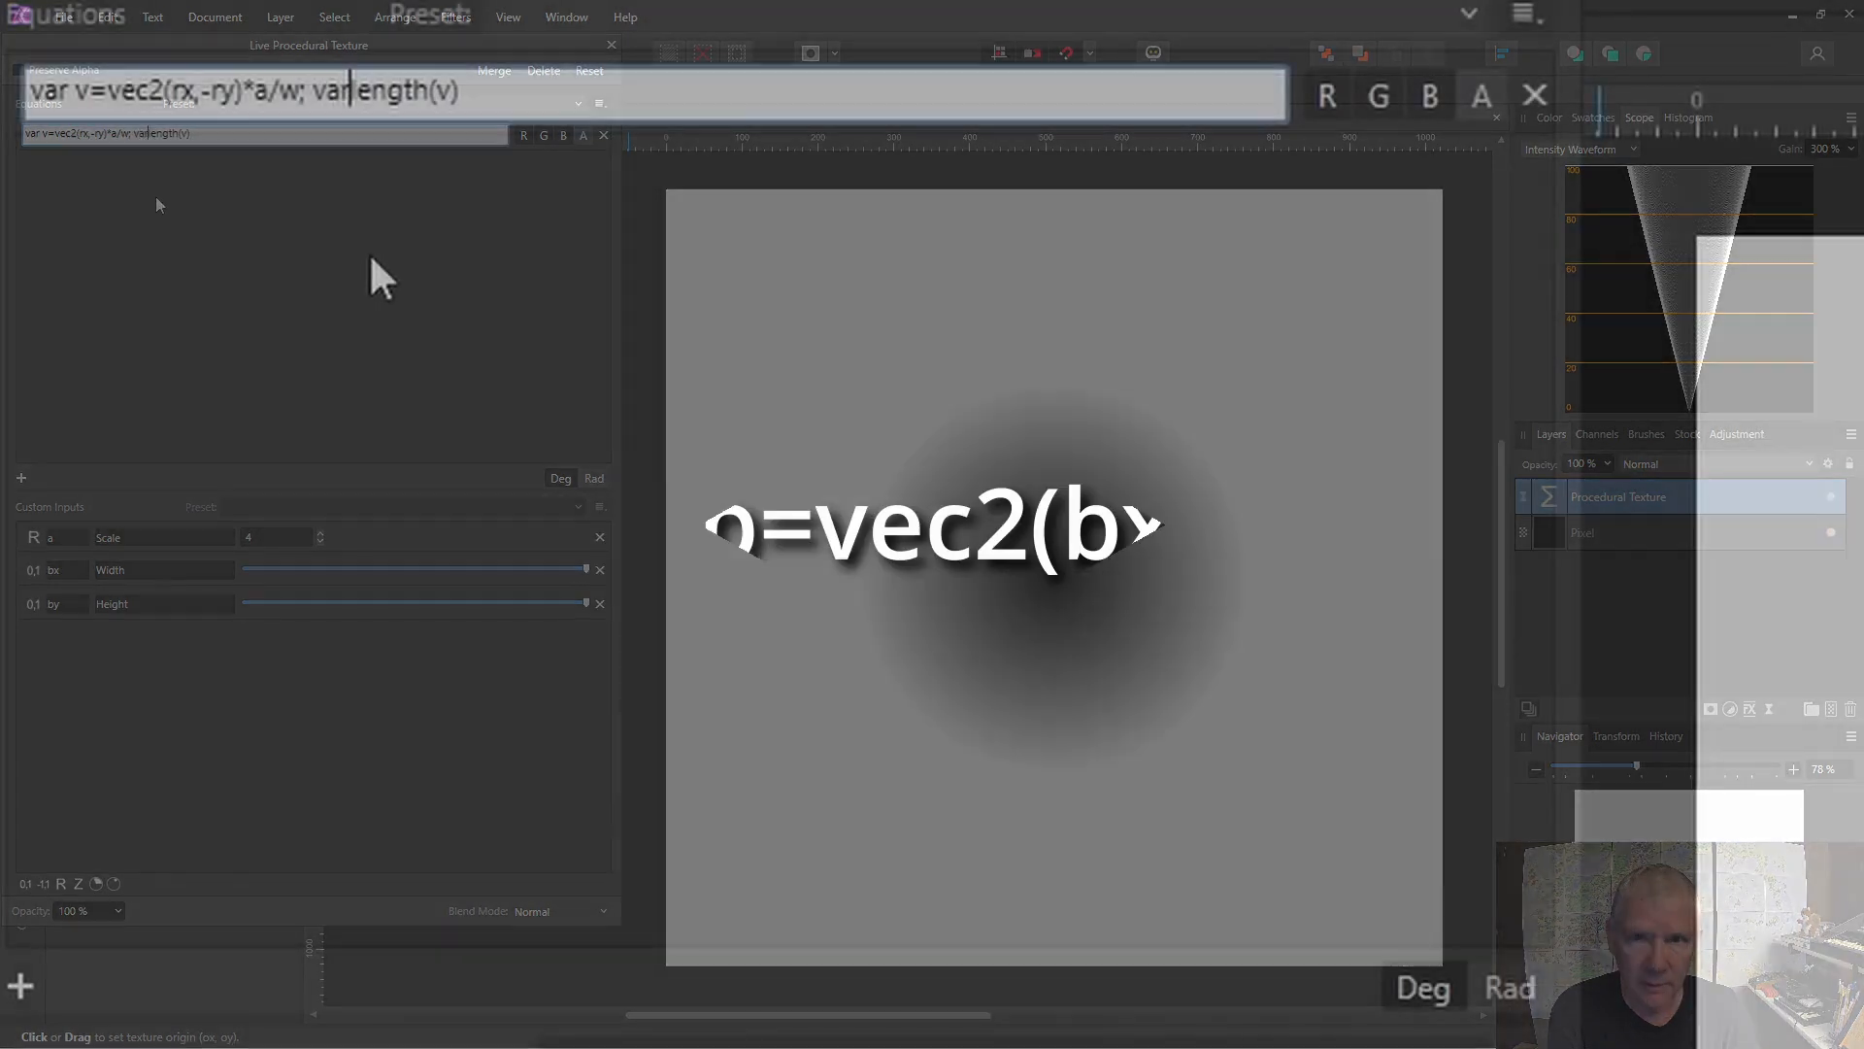
text(b=)
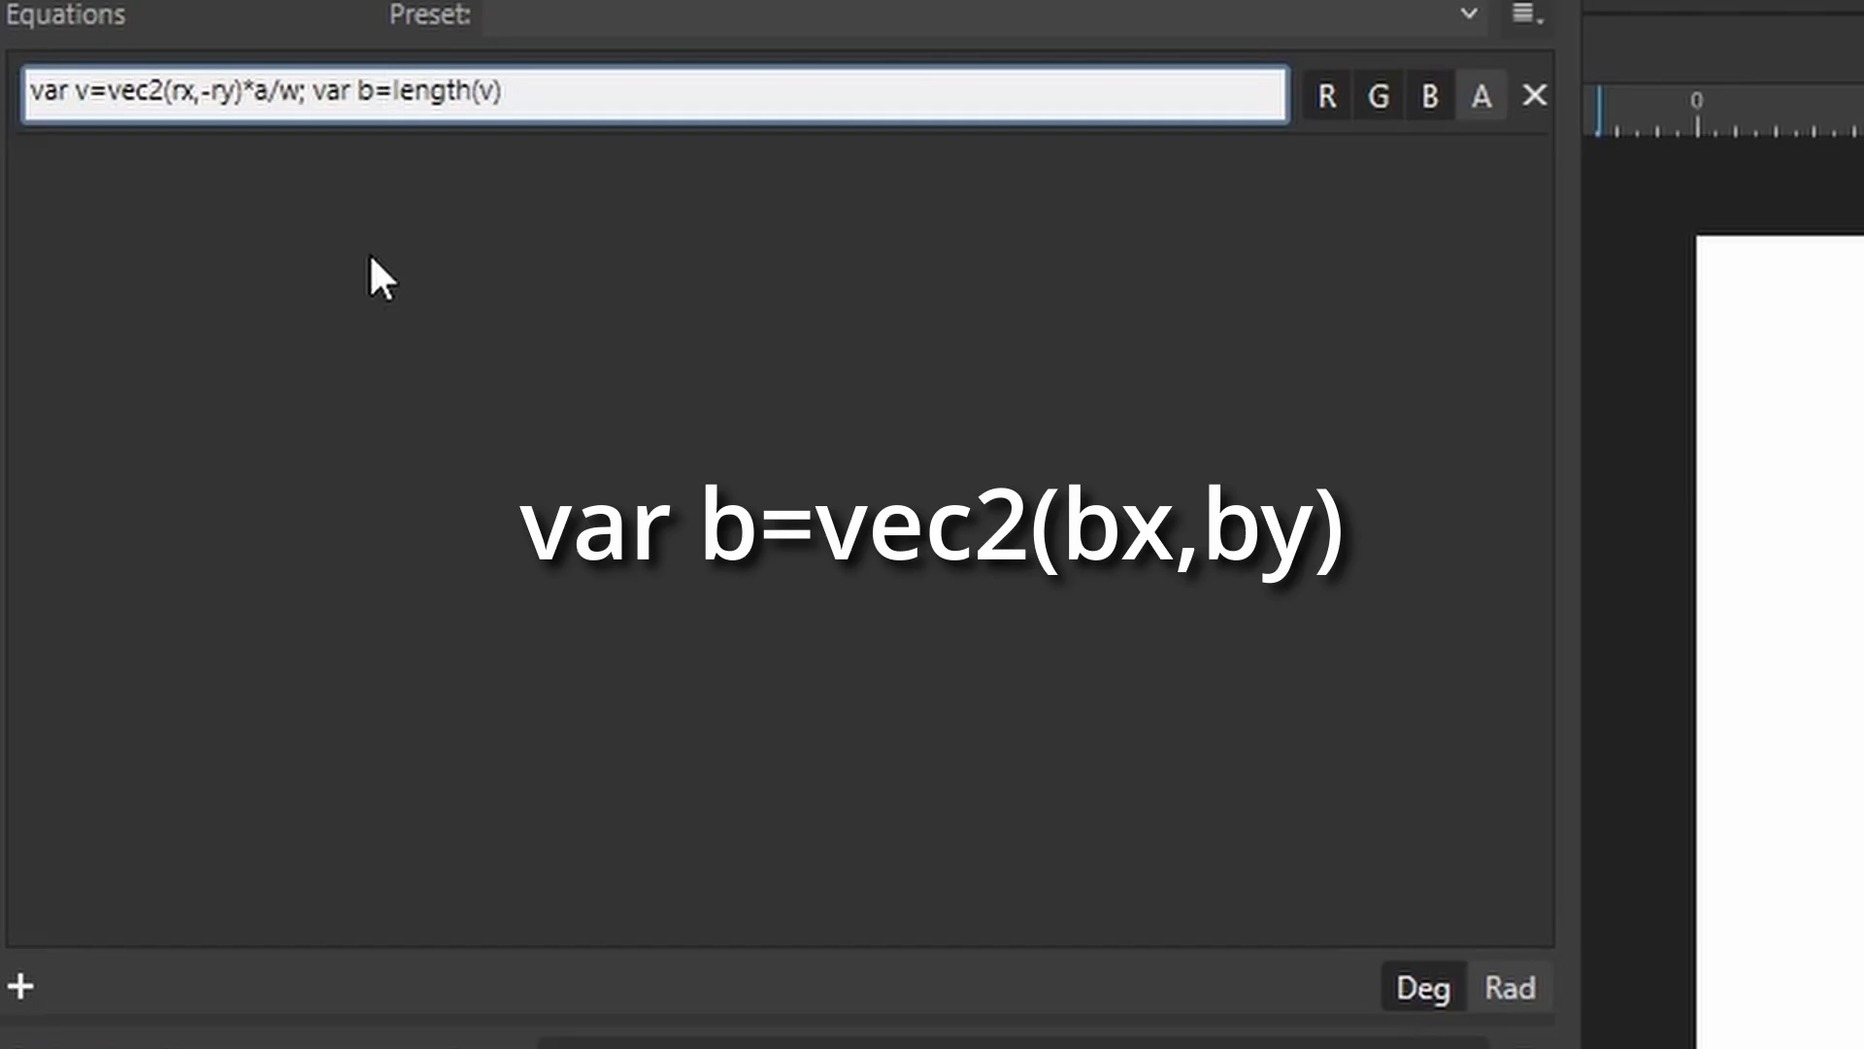
text(vec2()
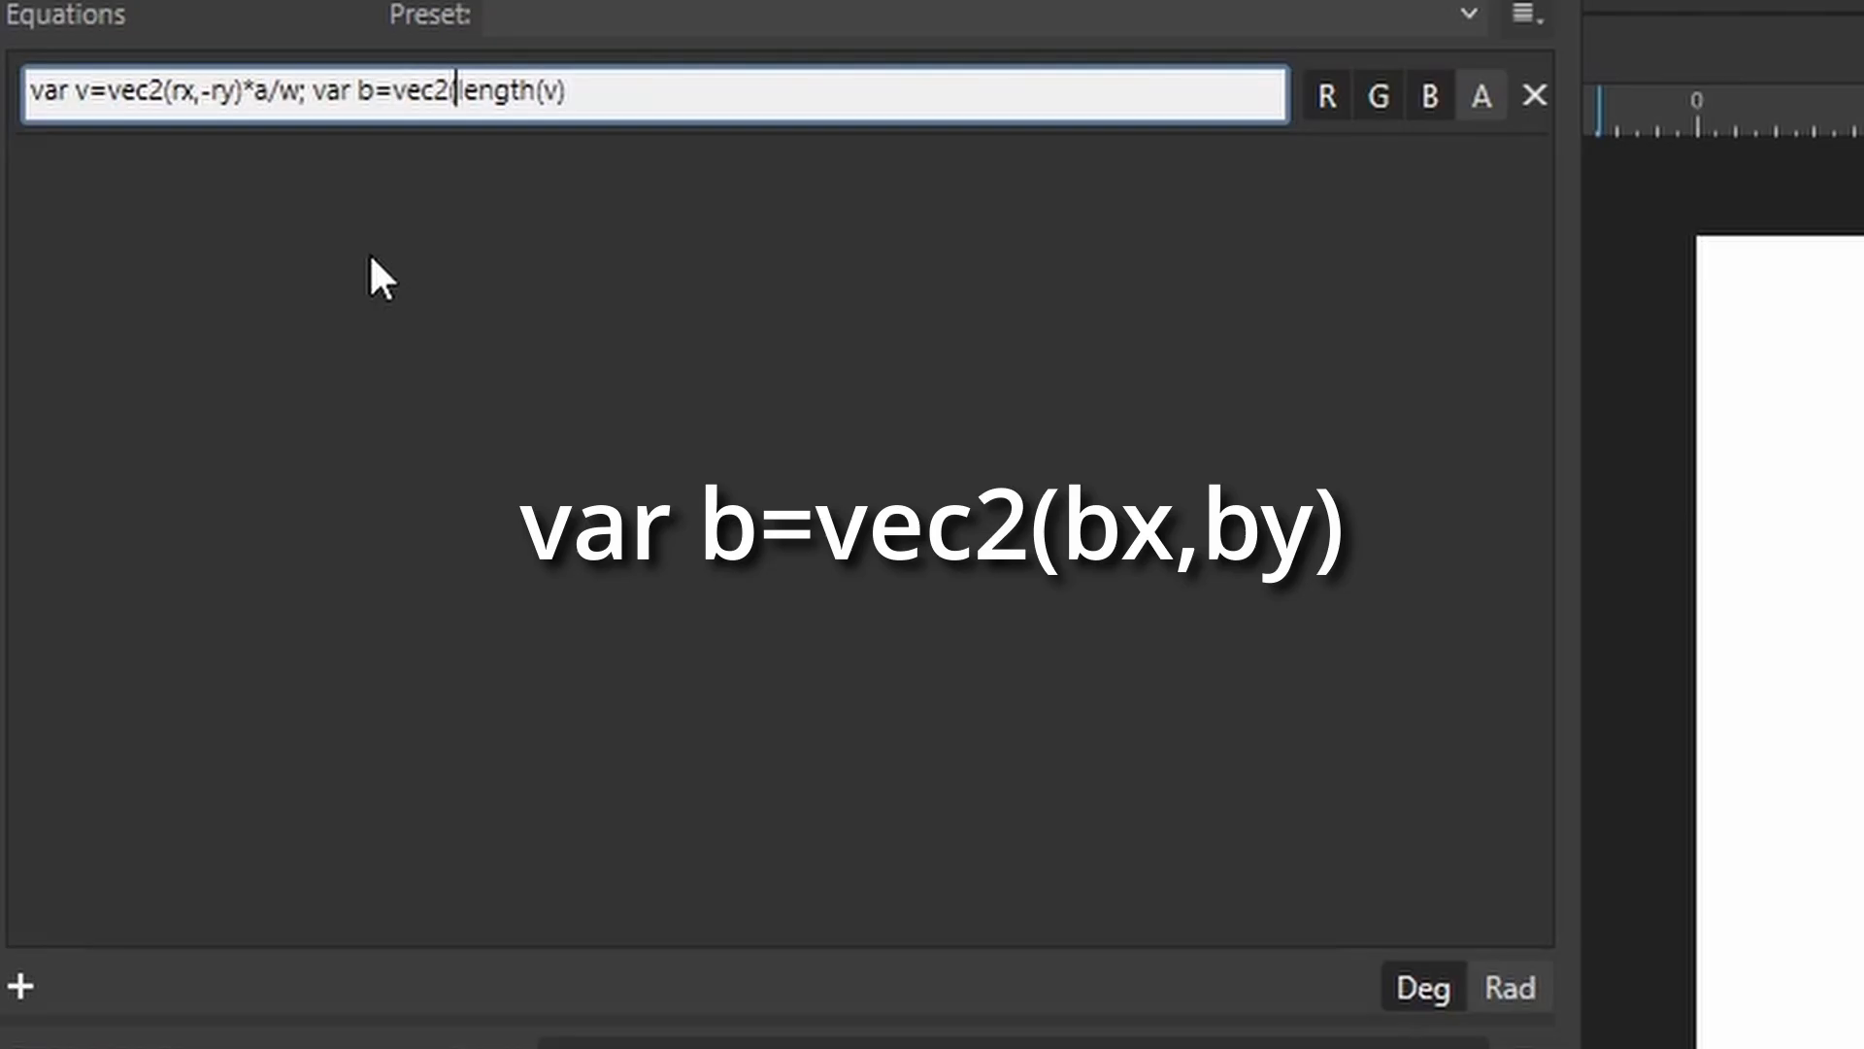
text(bx,)
text(by))
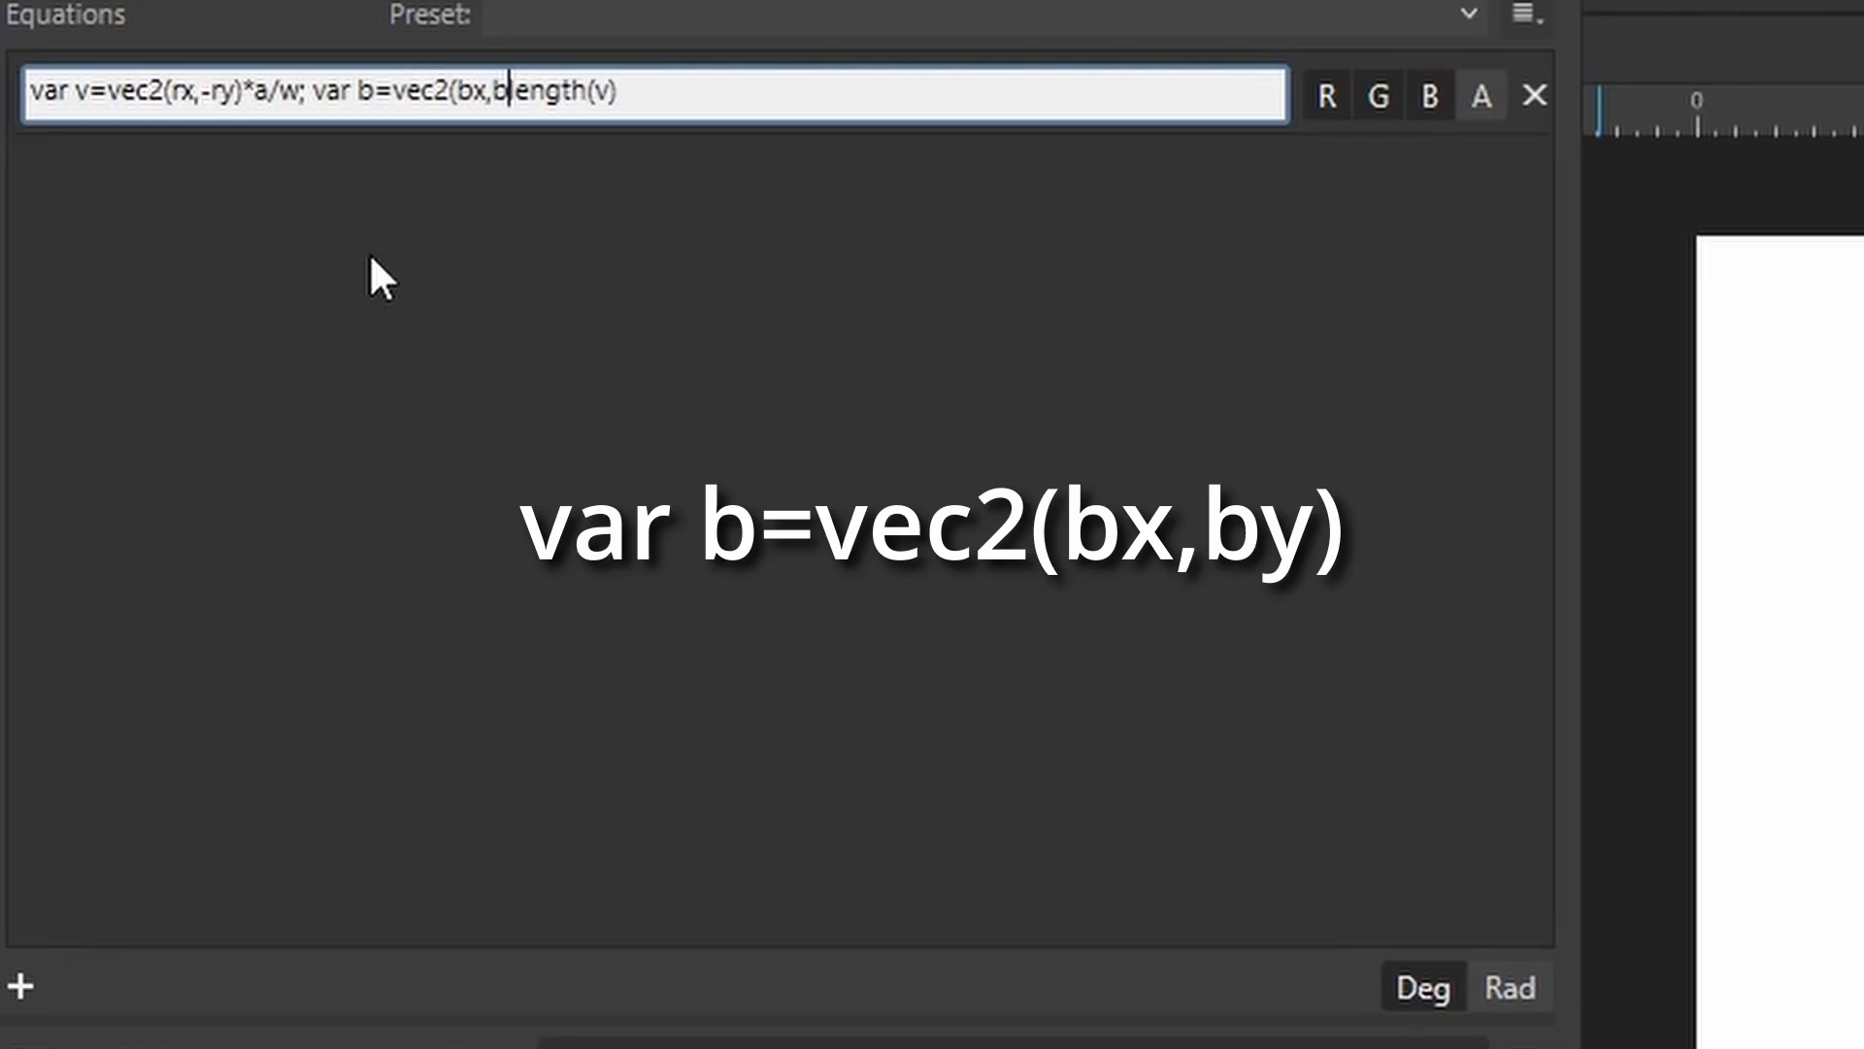
text(; )
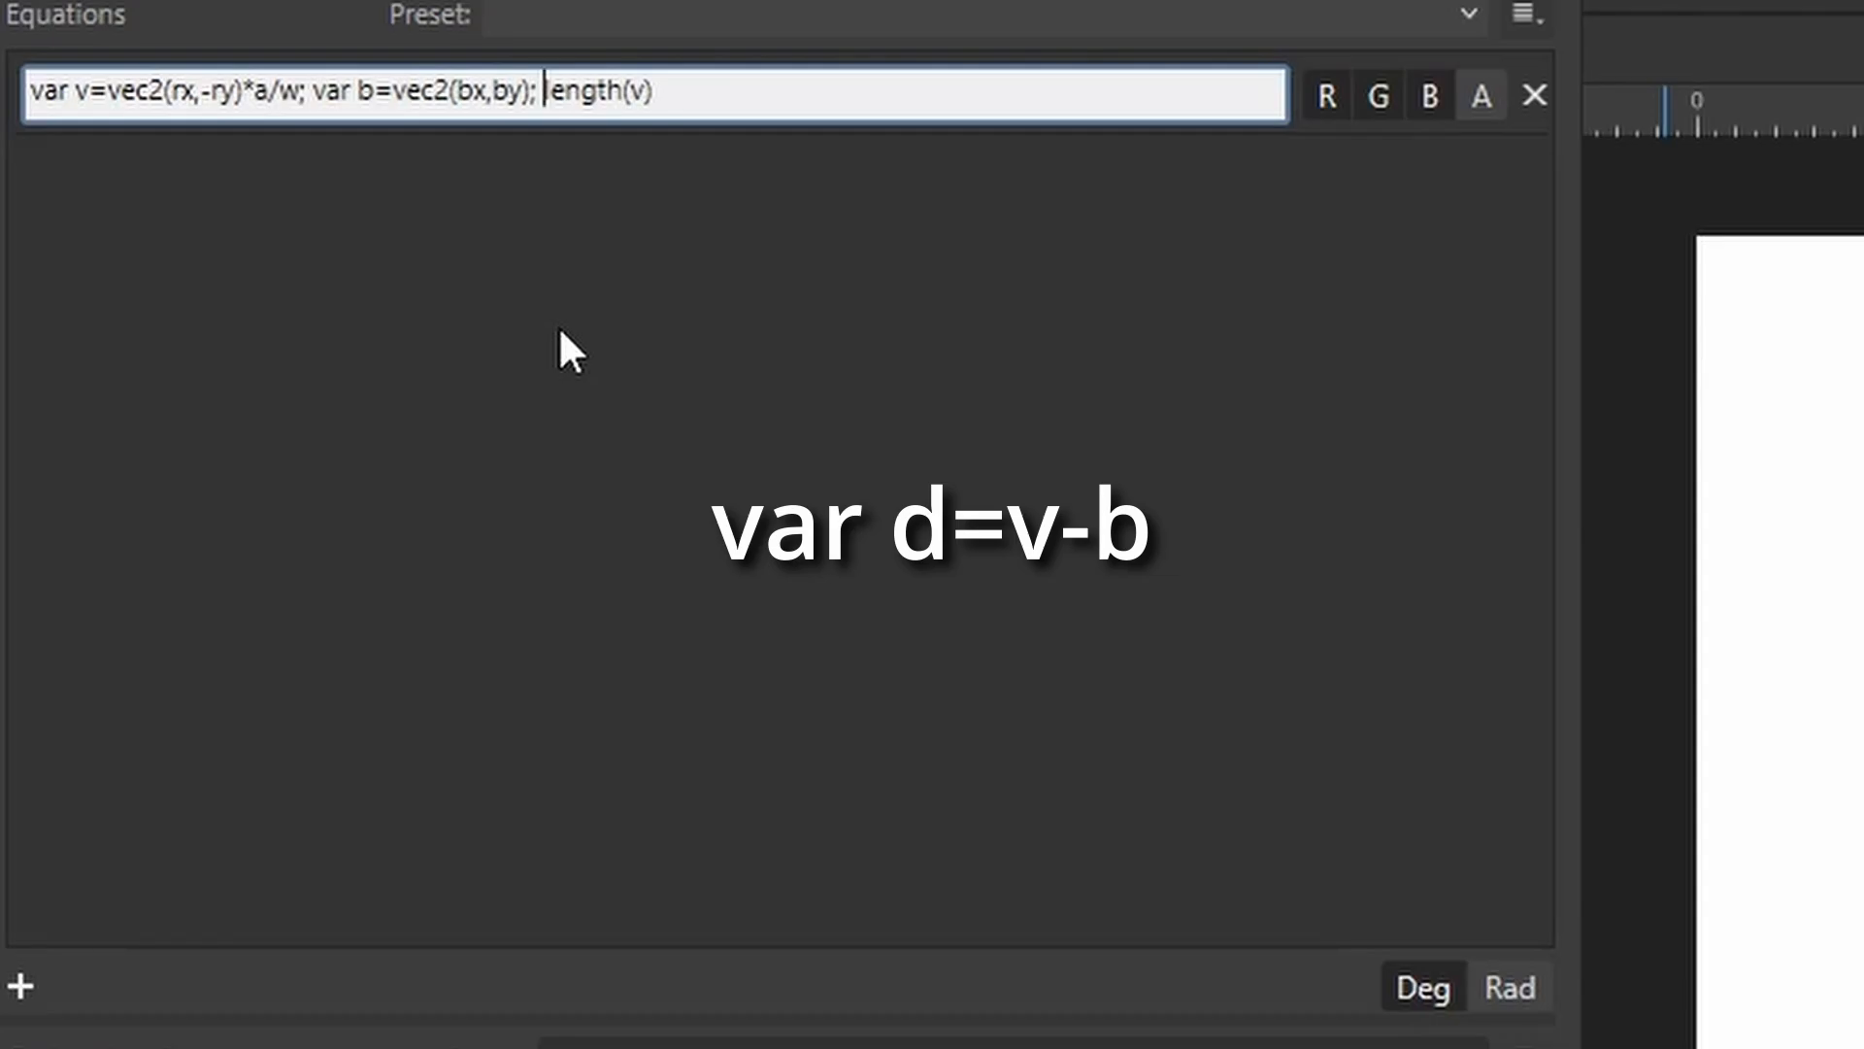
text(var d)
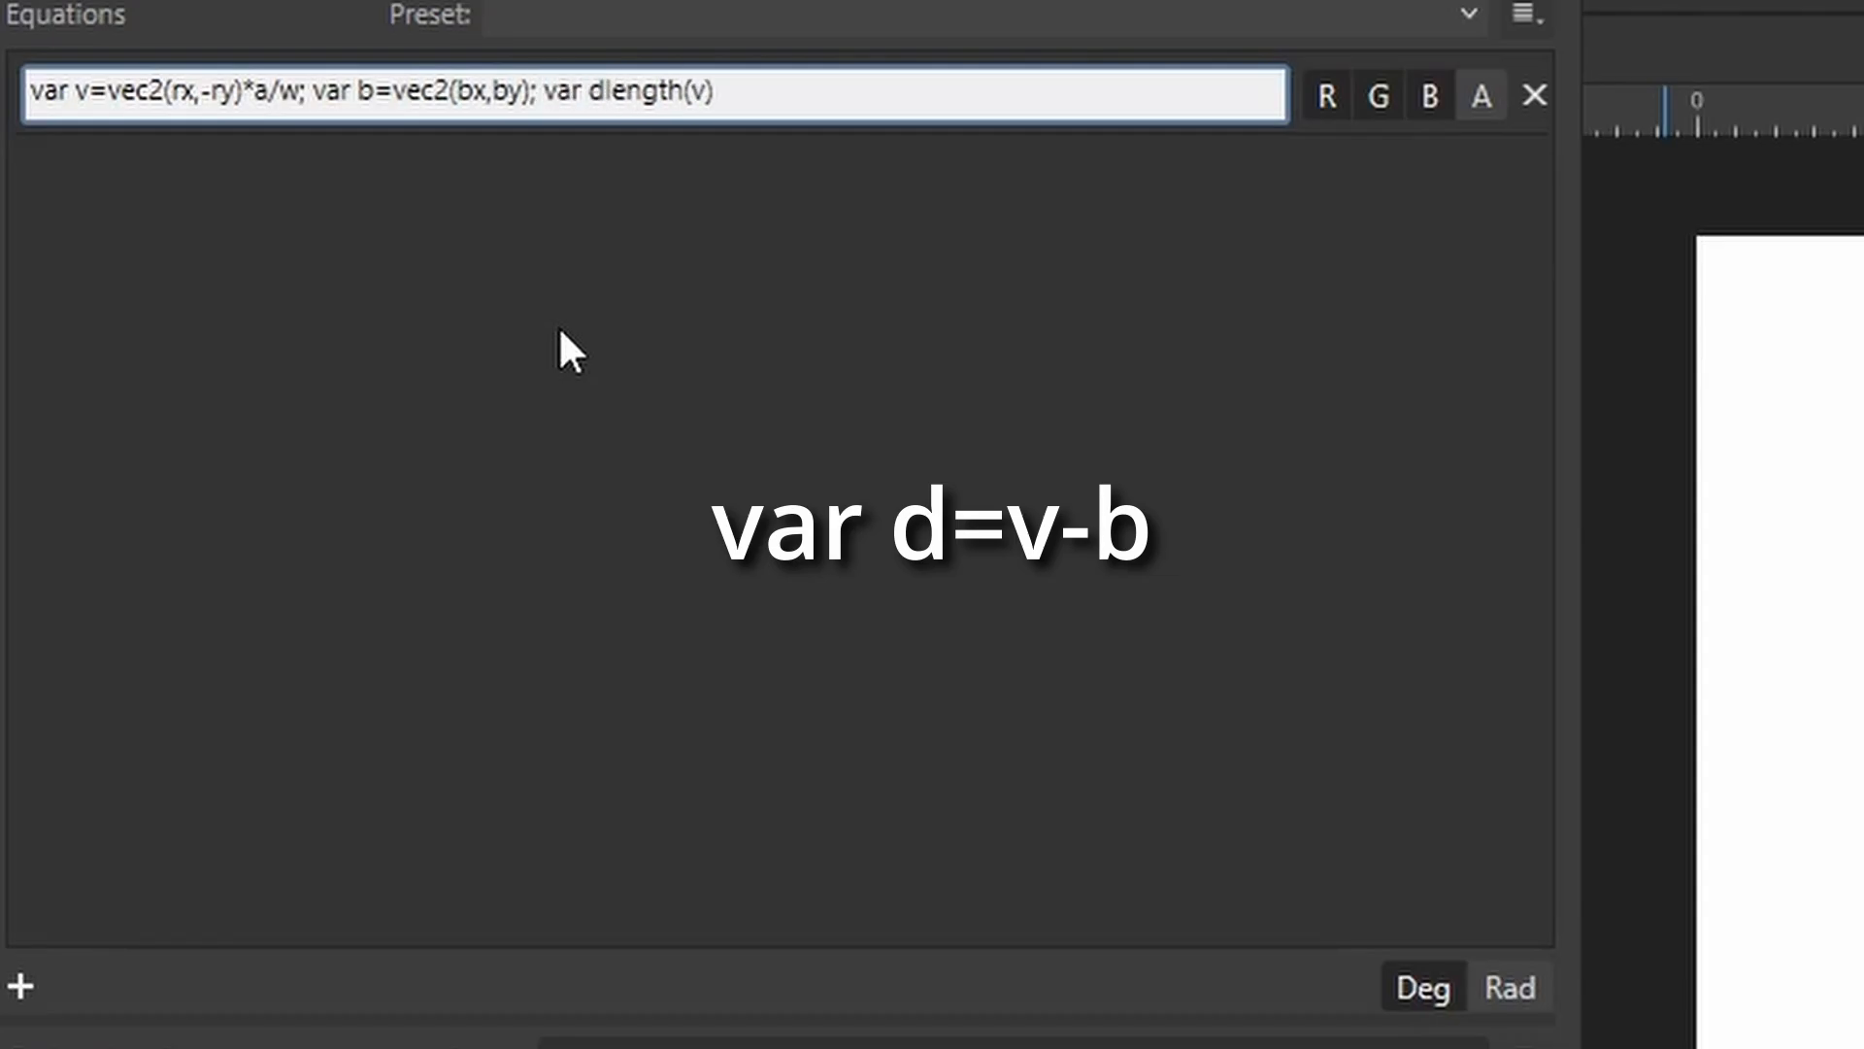
text(=)
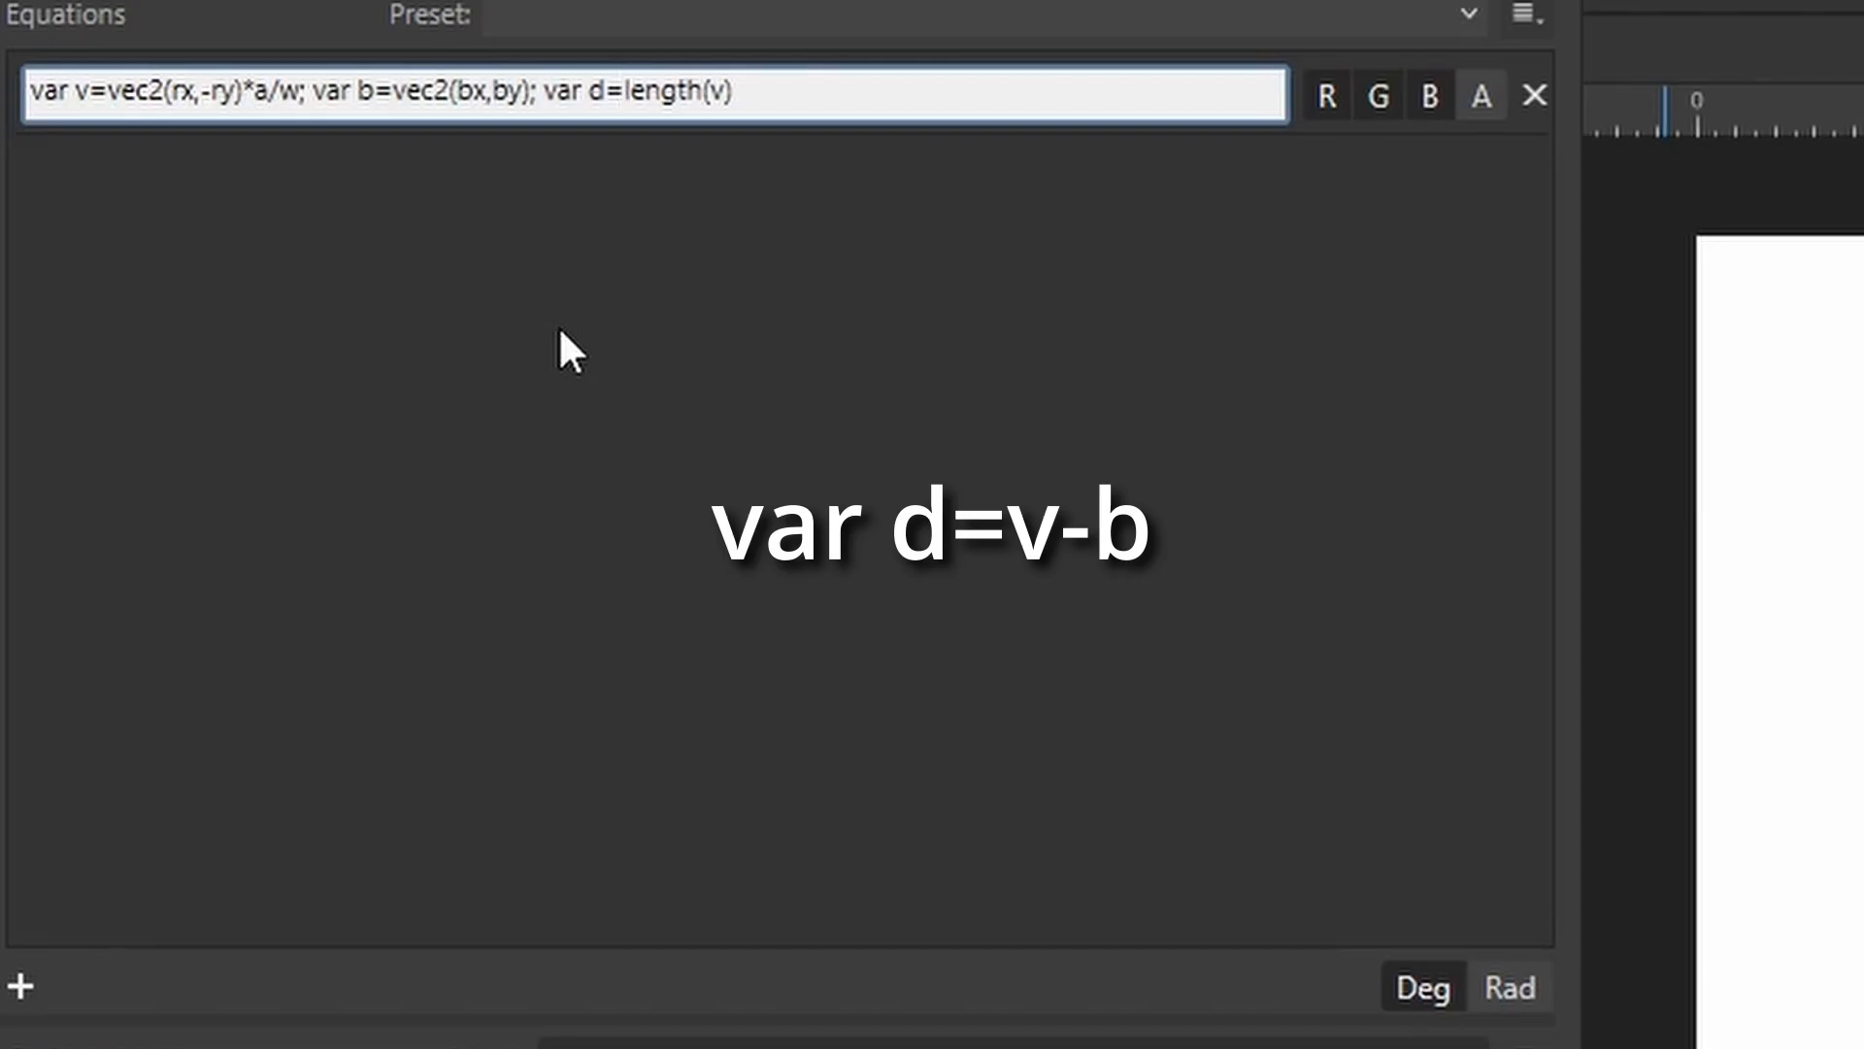
text(v)
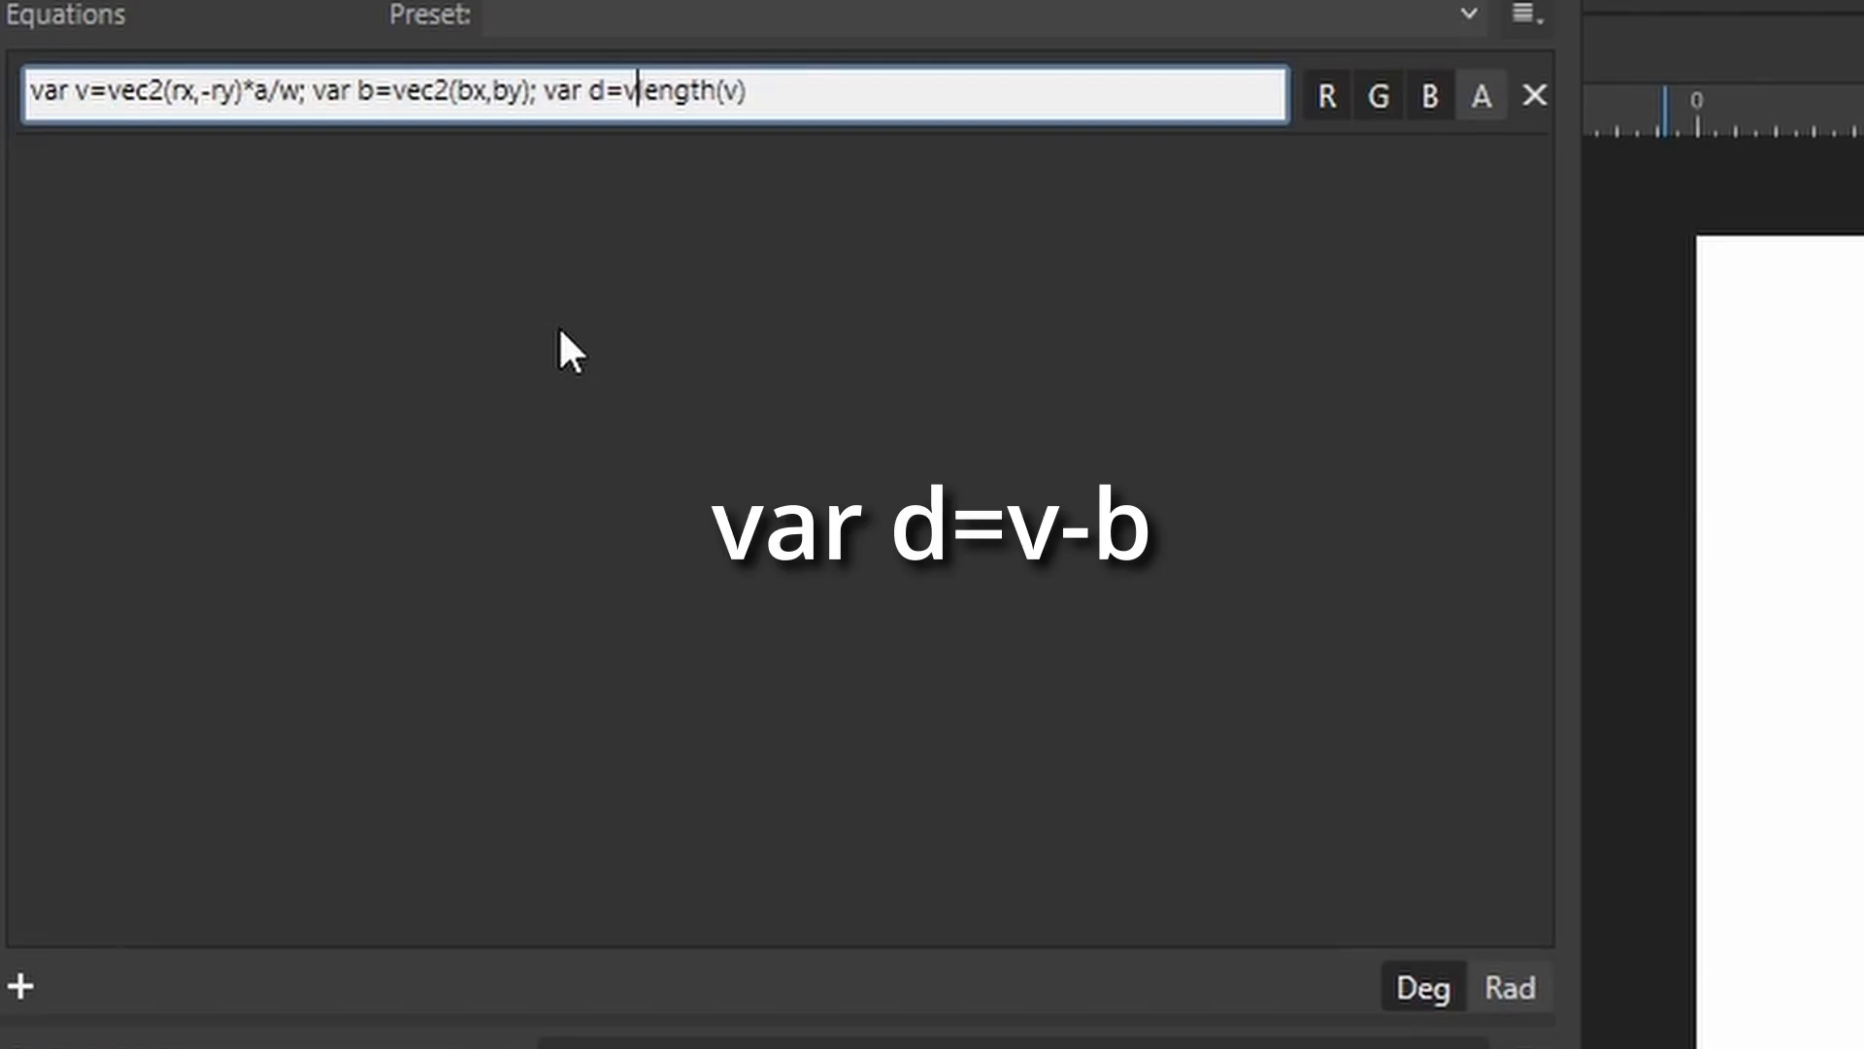
text(-)
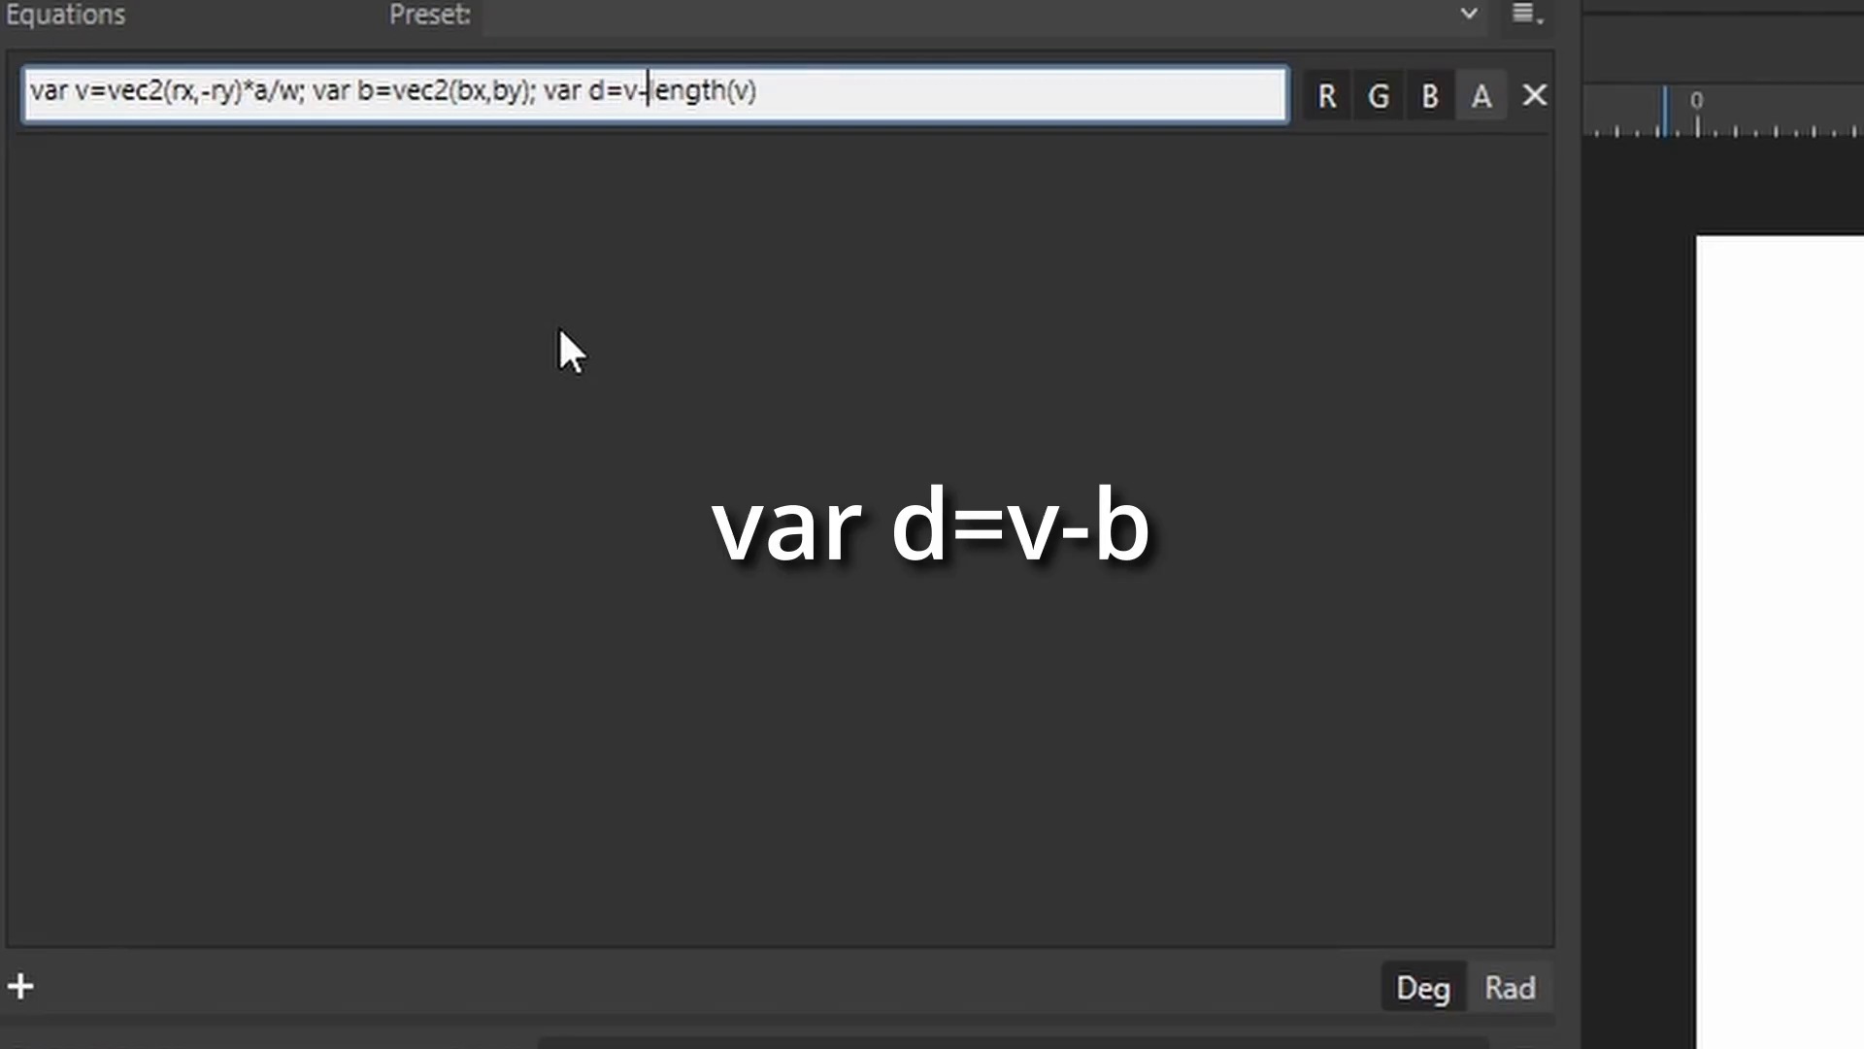
text(b)
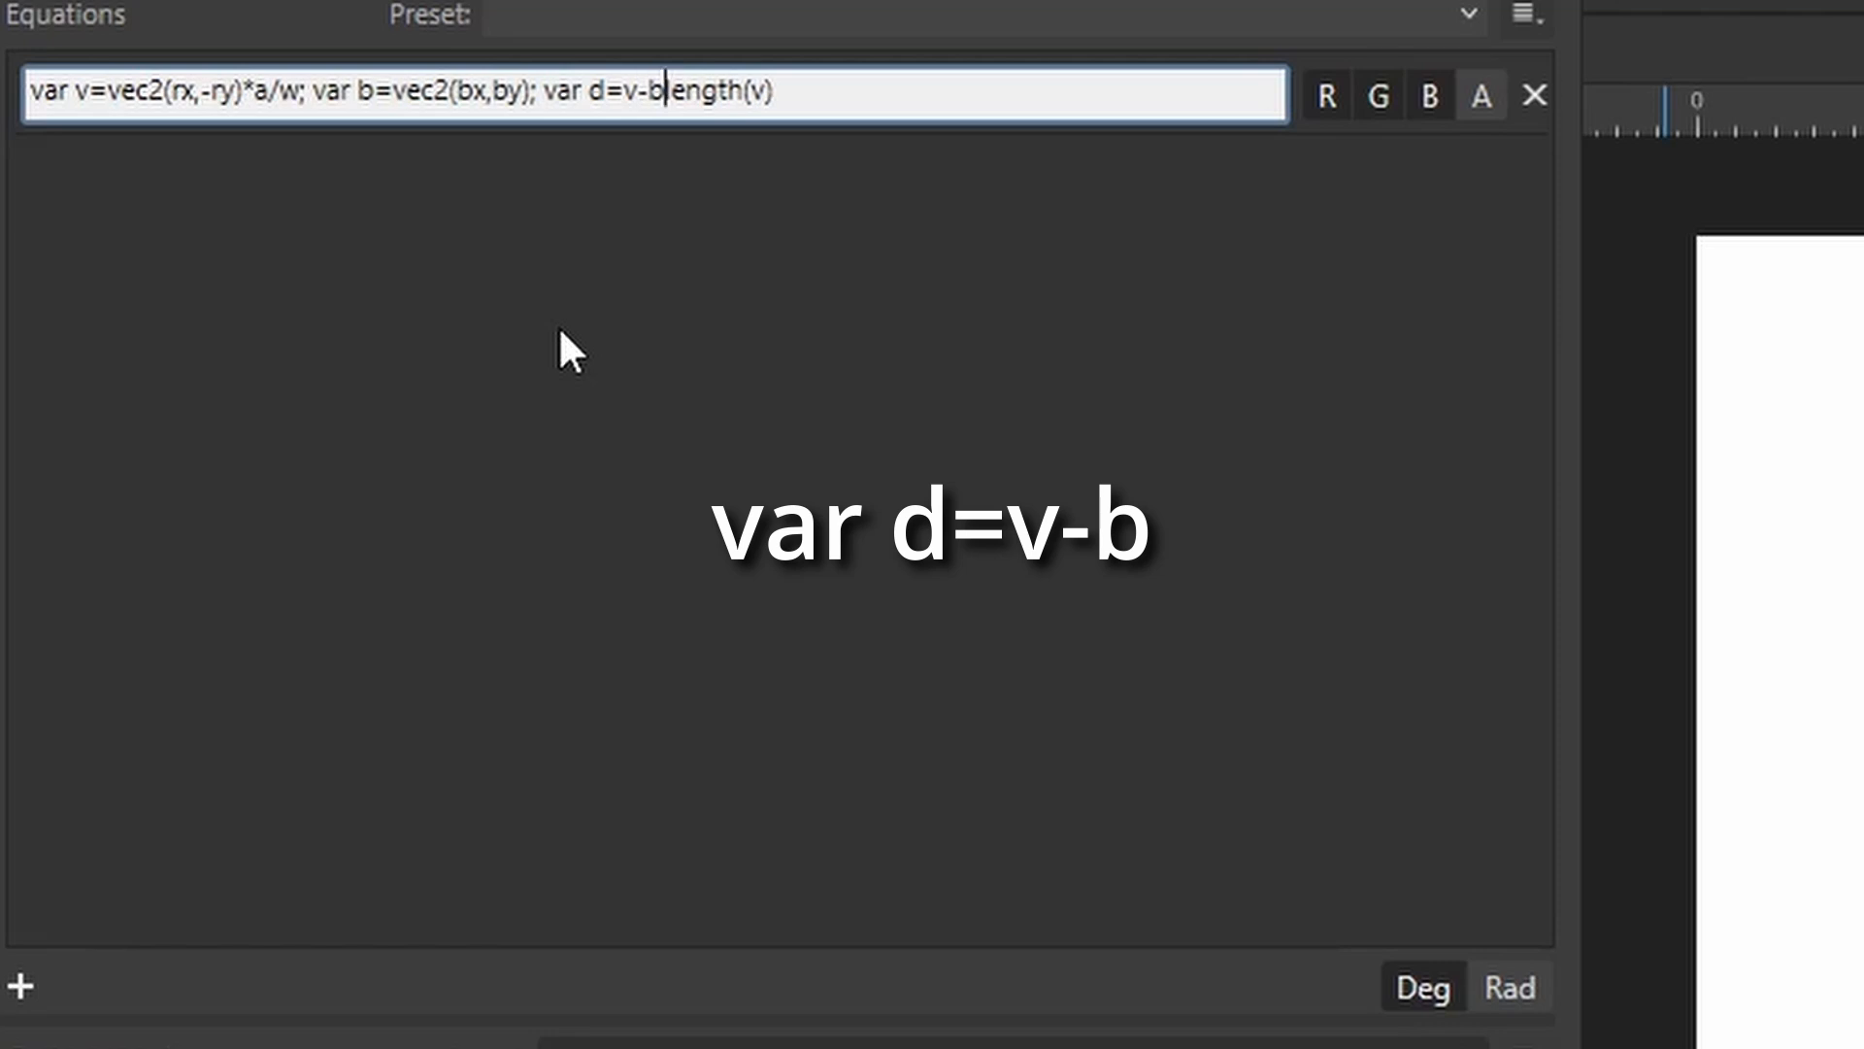
text(;)
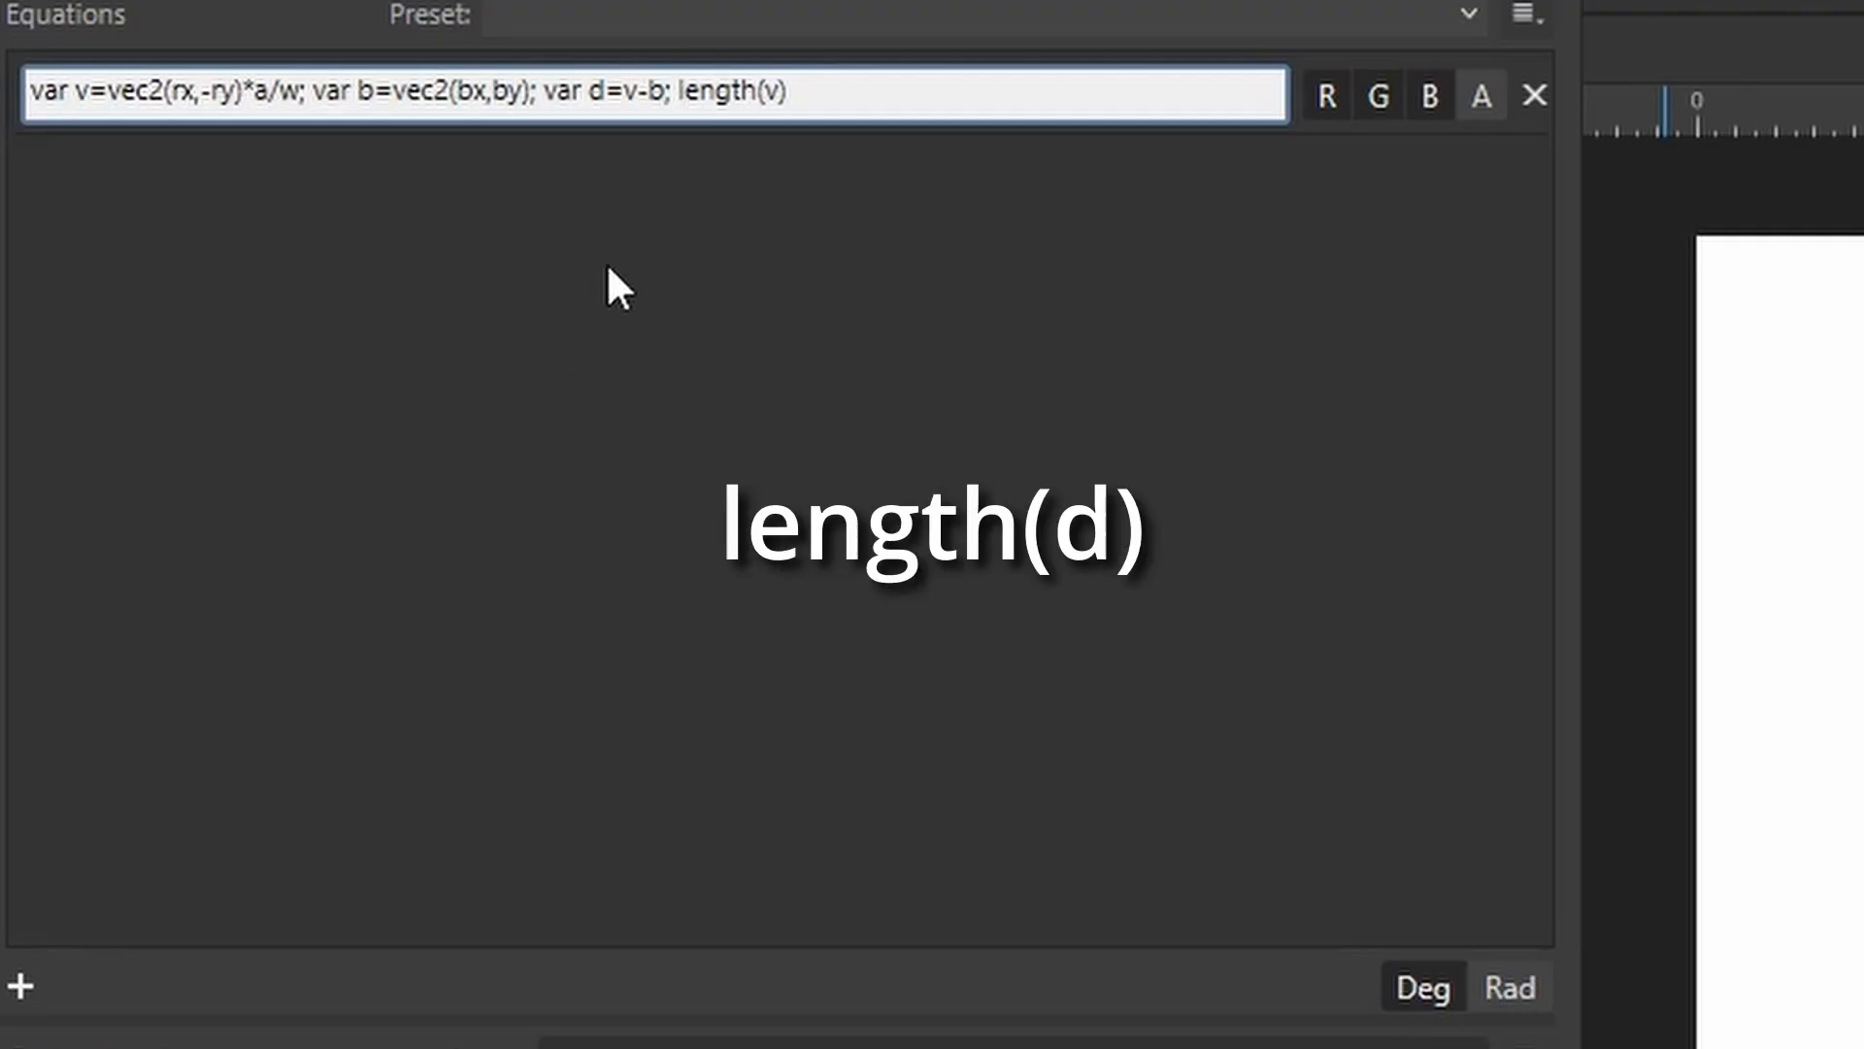
Change length(v) to length(d) and set the Width slider to about a third and Height to about two thirds.
double_click(772, 92)
text(d)
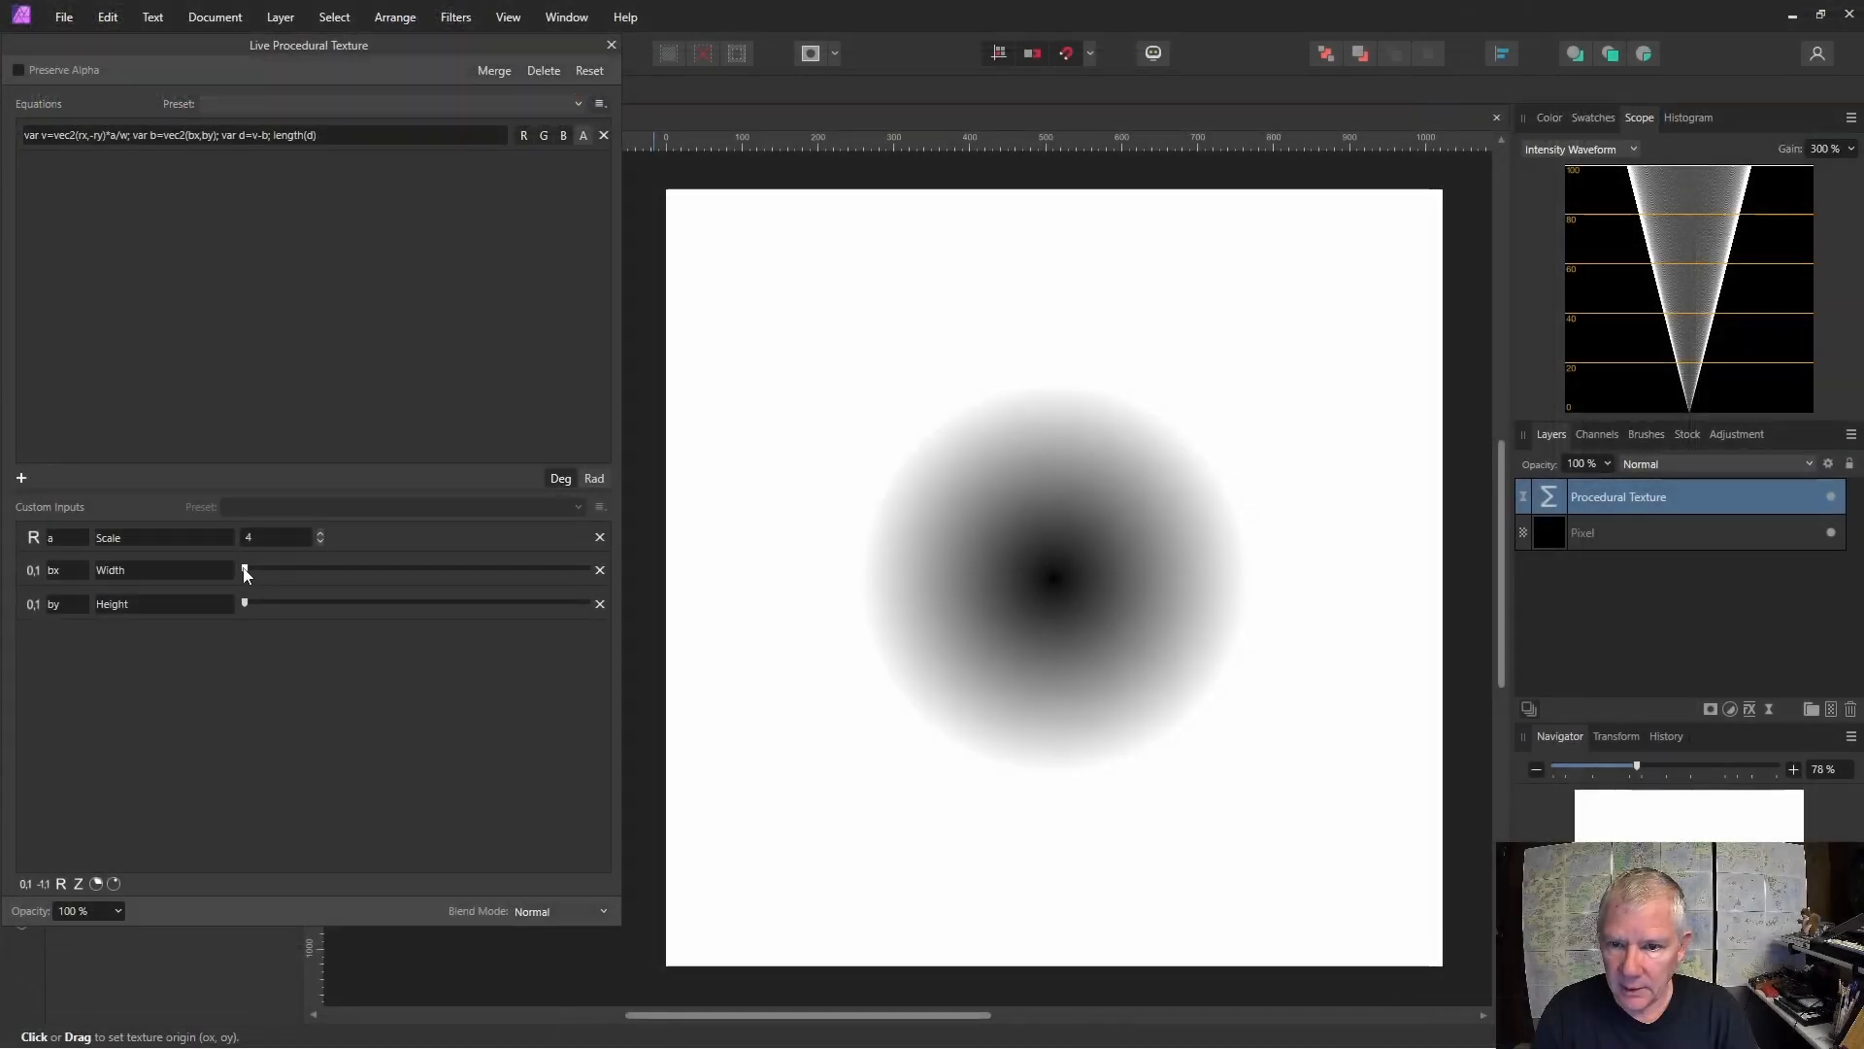
drag(245, 569, 355, 586)
drag(247, 603, 483, 614)
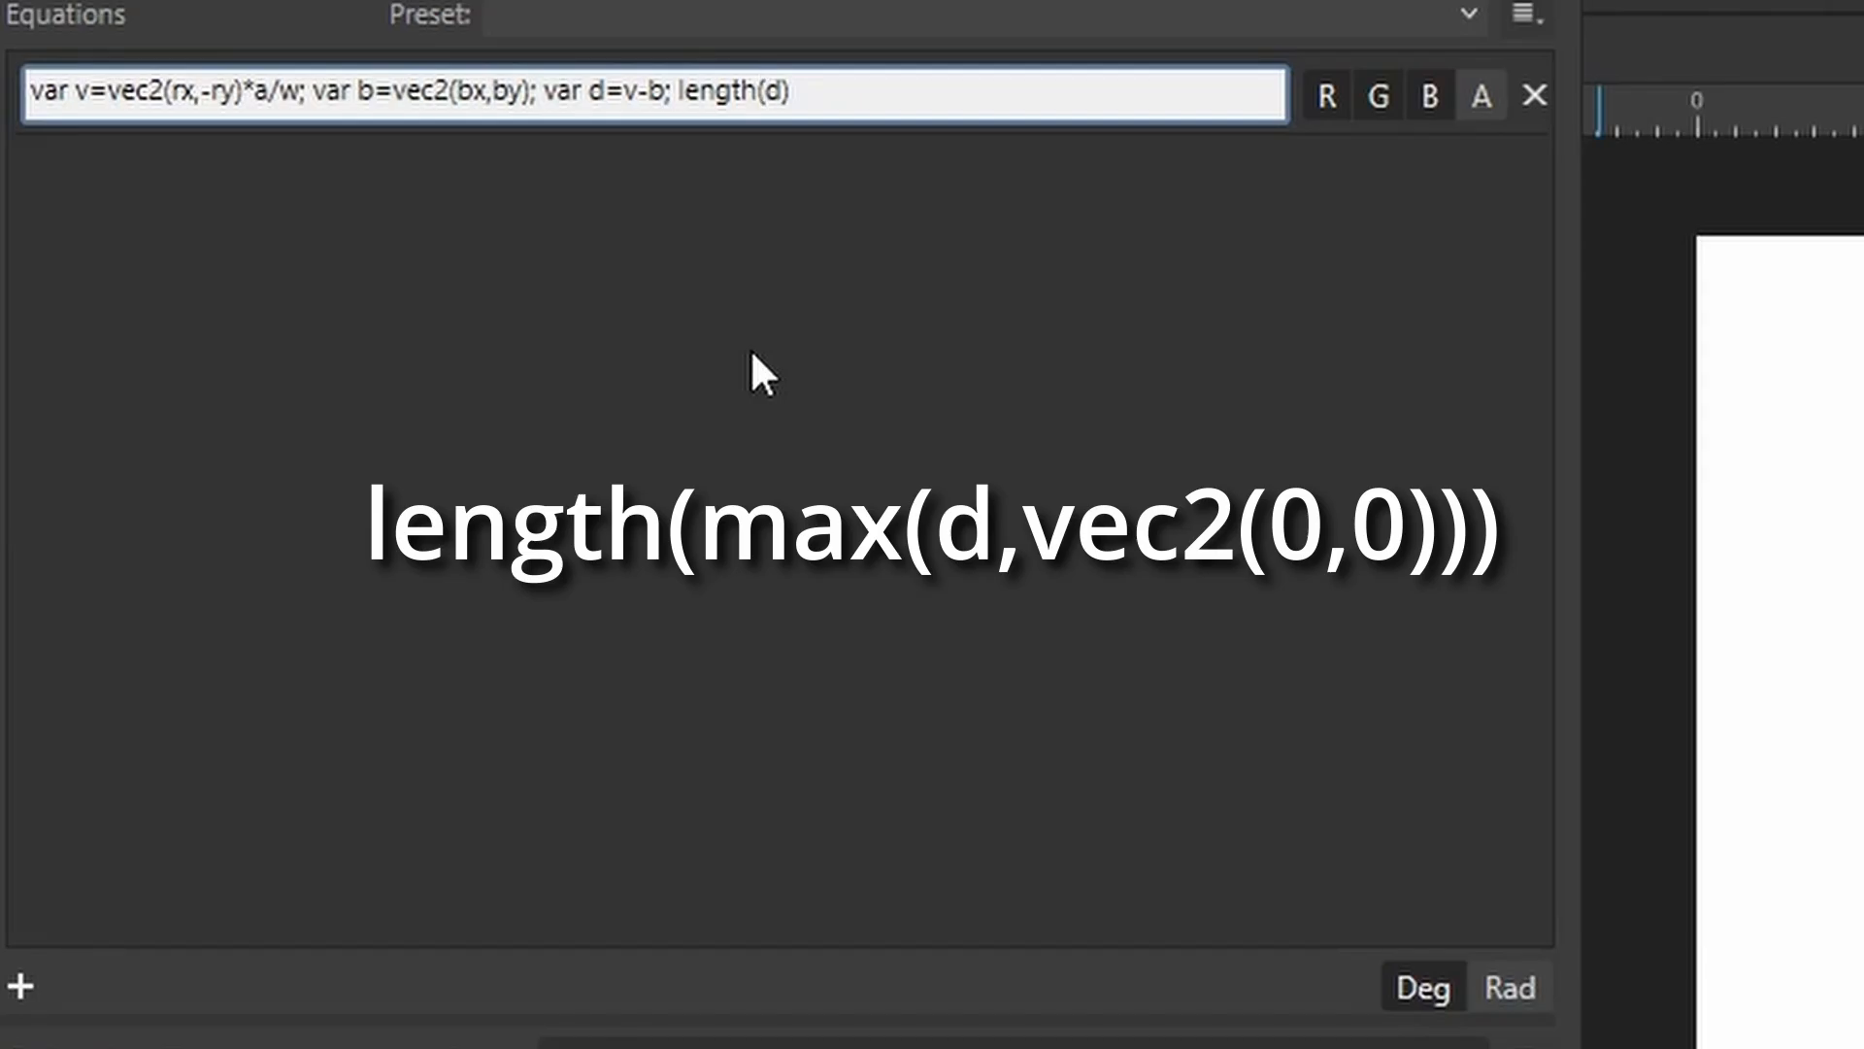
Wrap d so the final expression becomes length(max(d,vec2(0,0))), then reposition the texture origin on the canvas.
text(max()
key(Right)
text(,)
text(vec)
text(2(0)
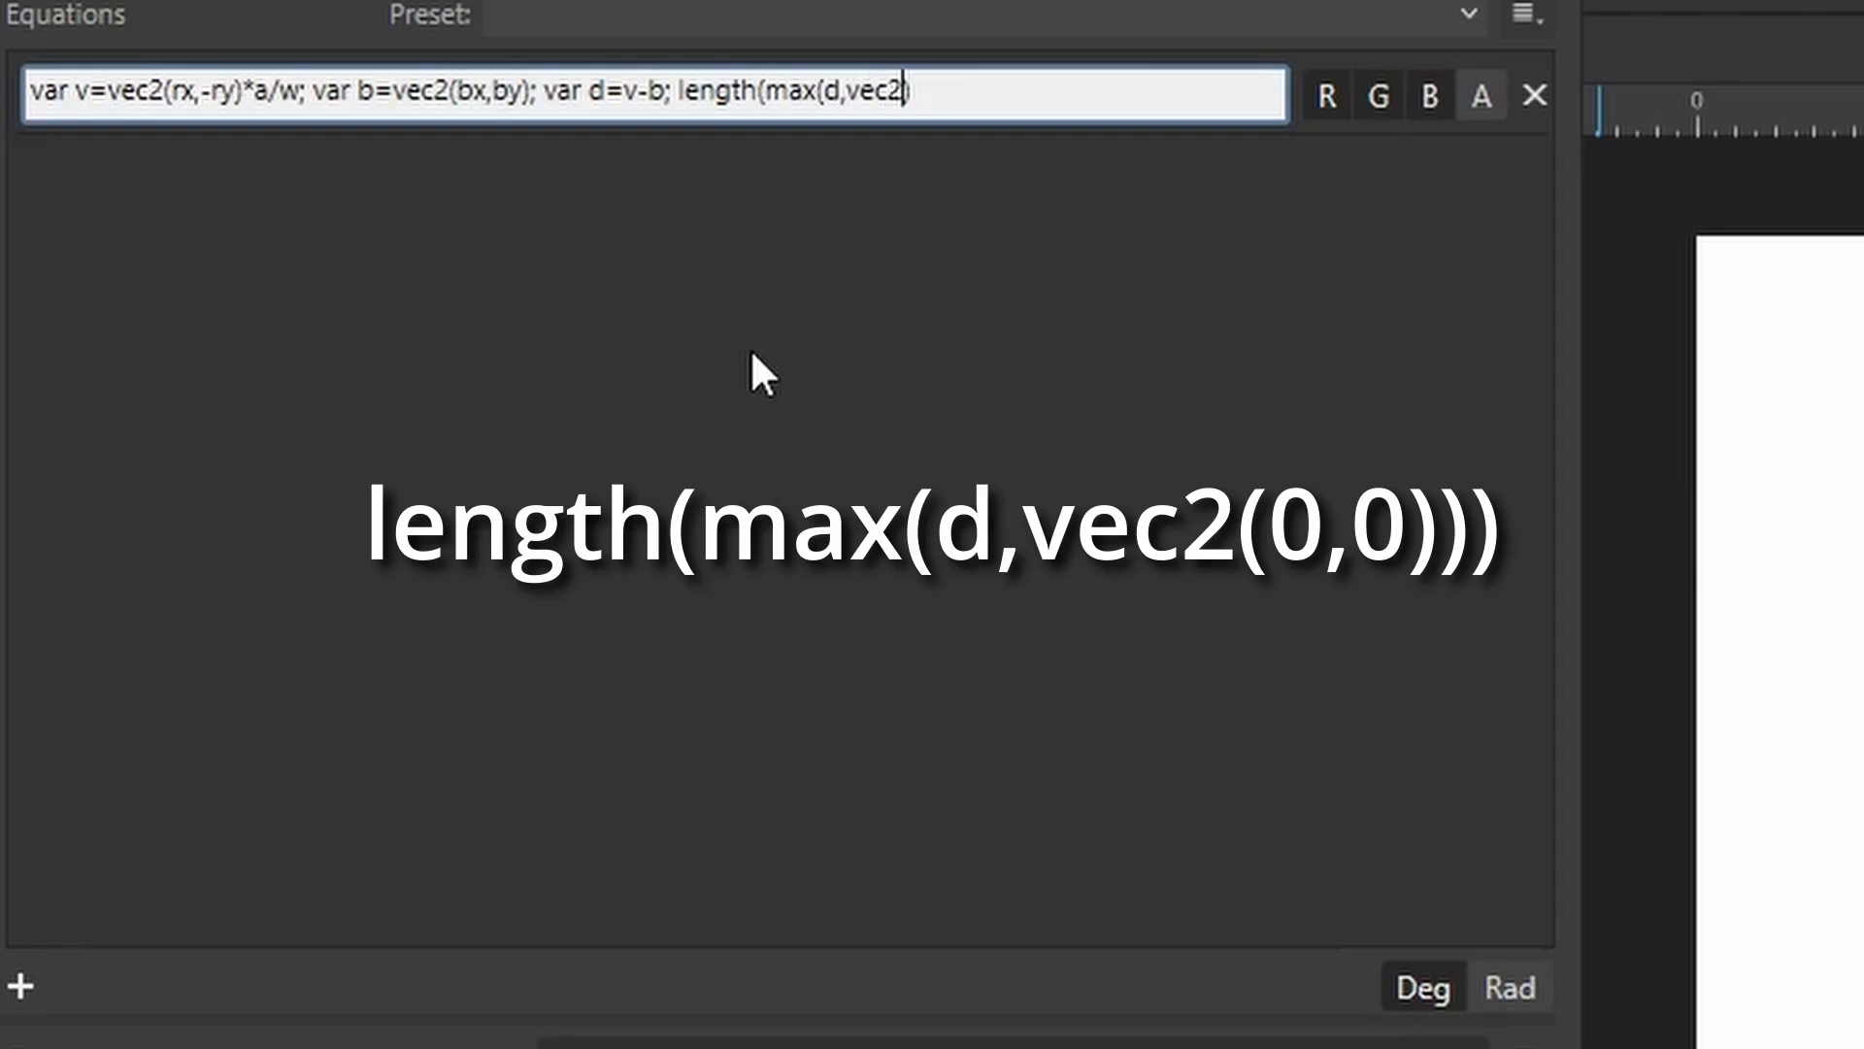
text(,0))
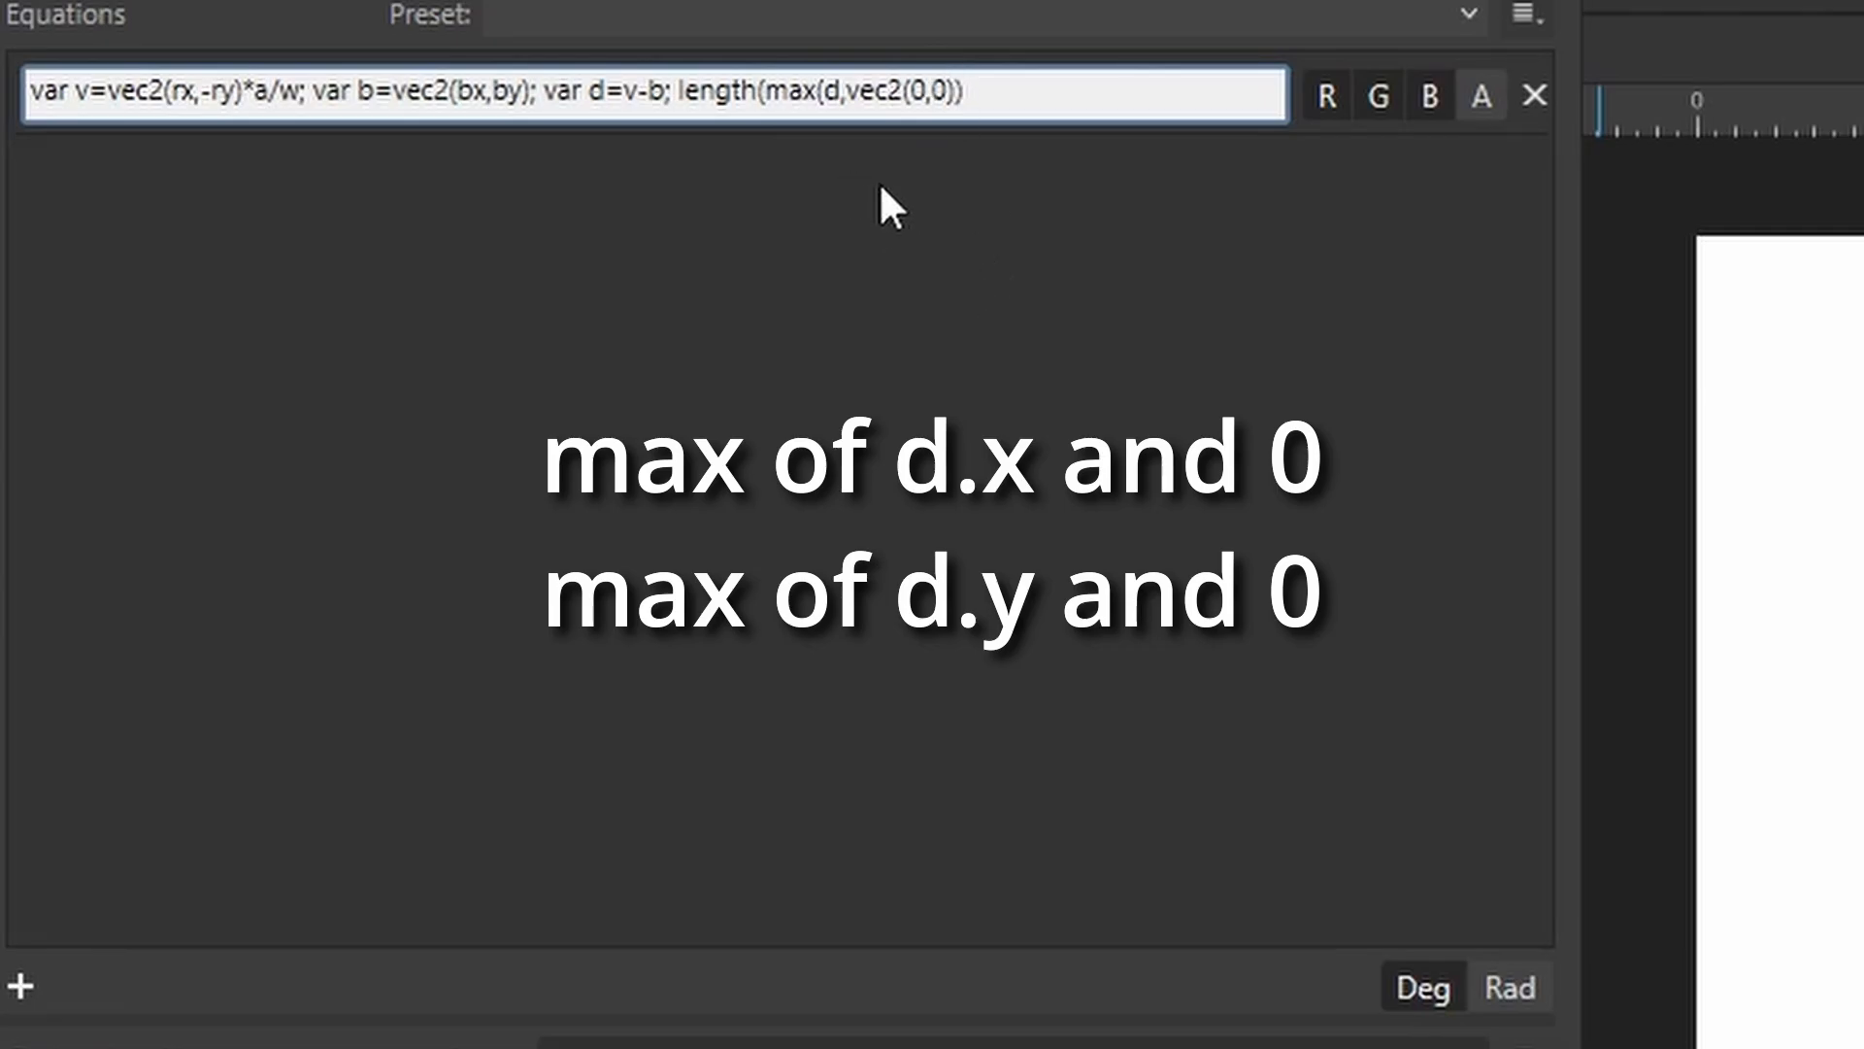
text())
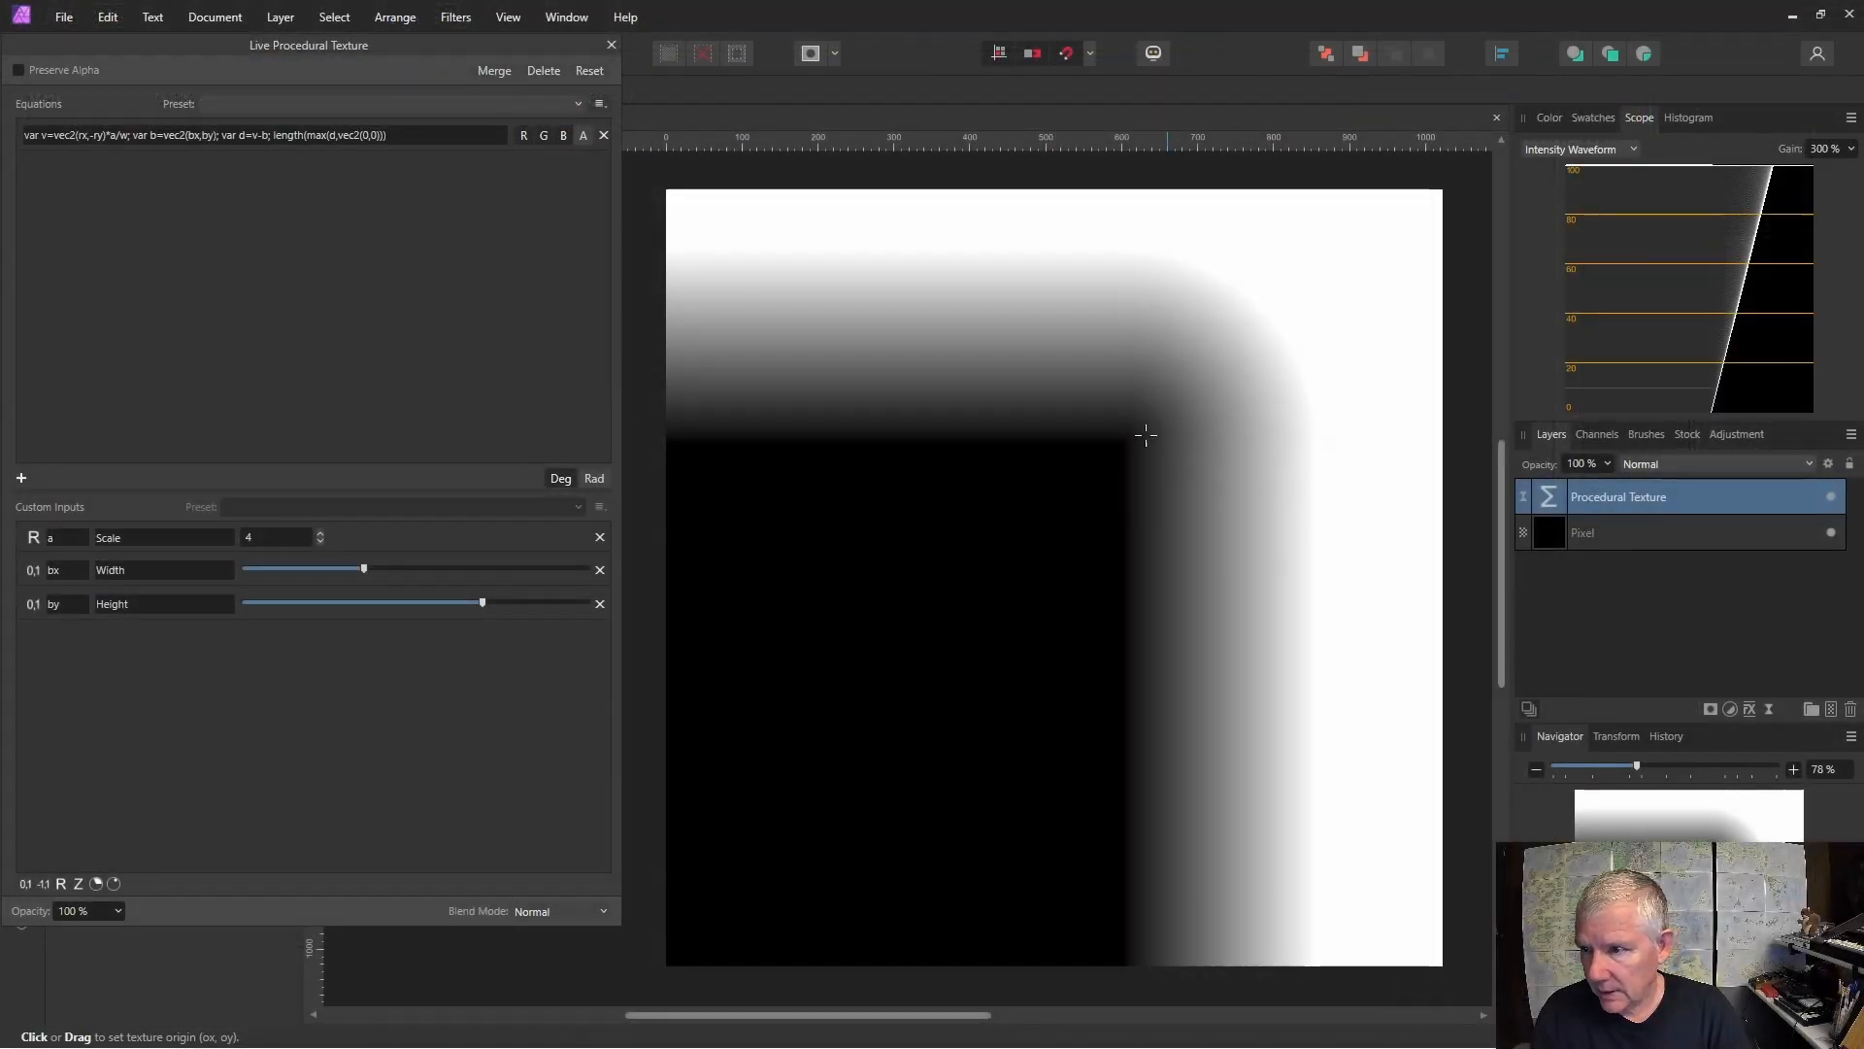
click(1117, 505)
click(1116, 522)
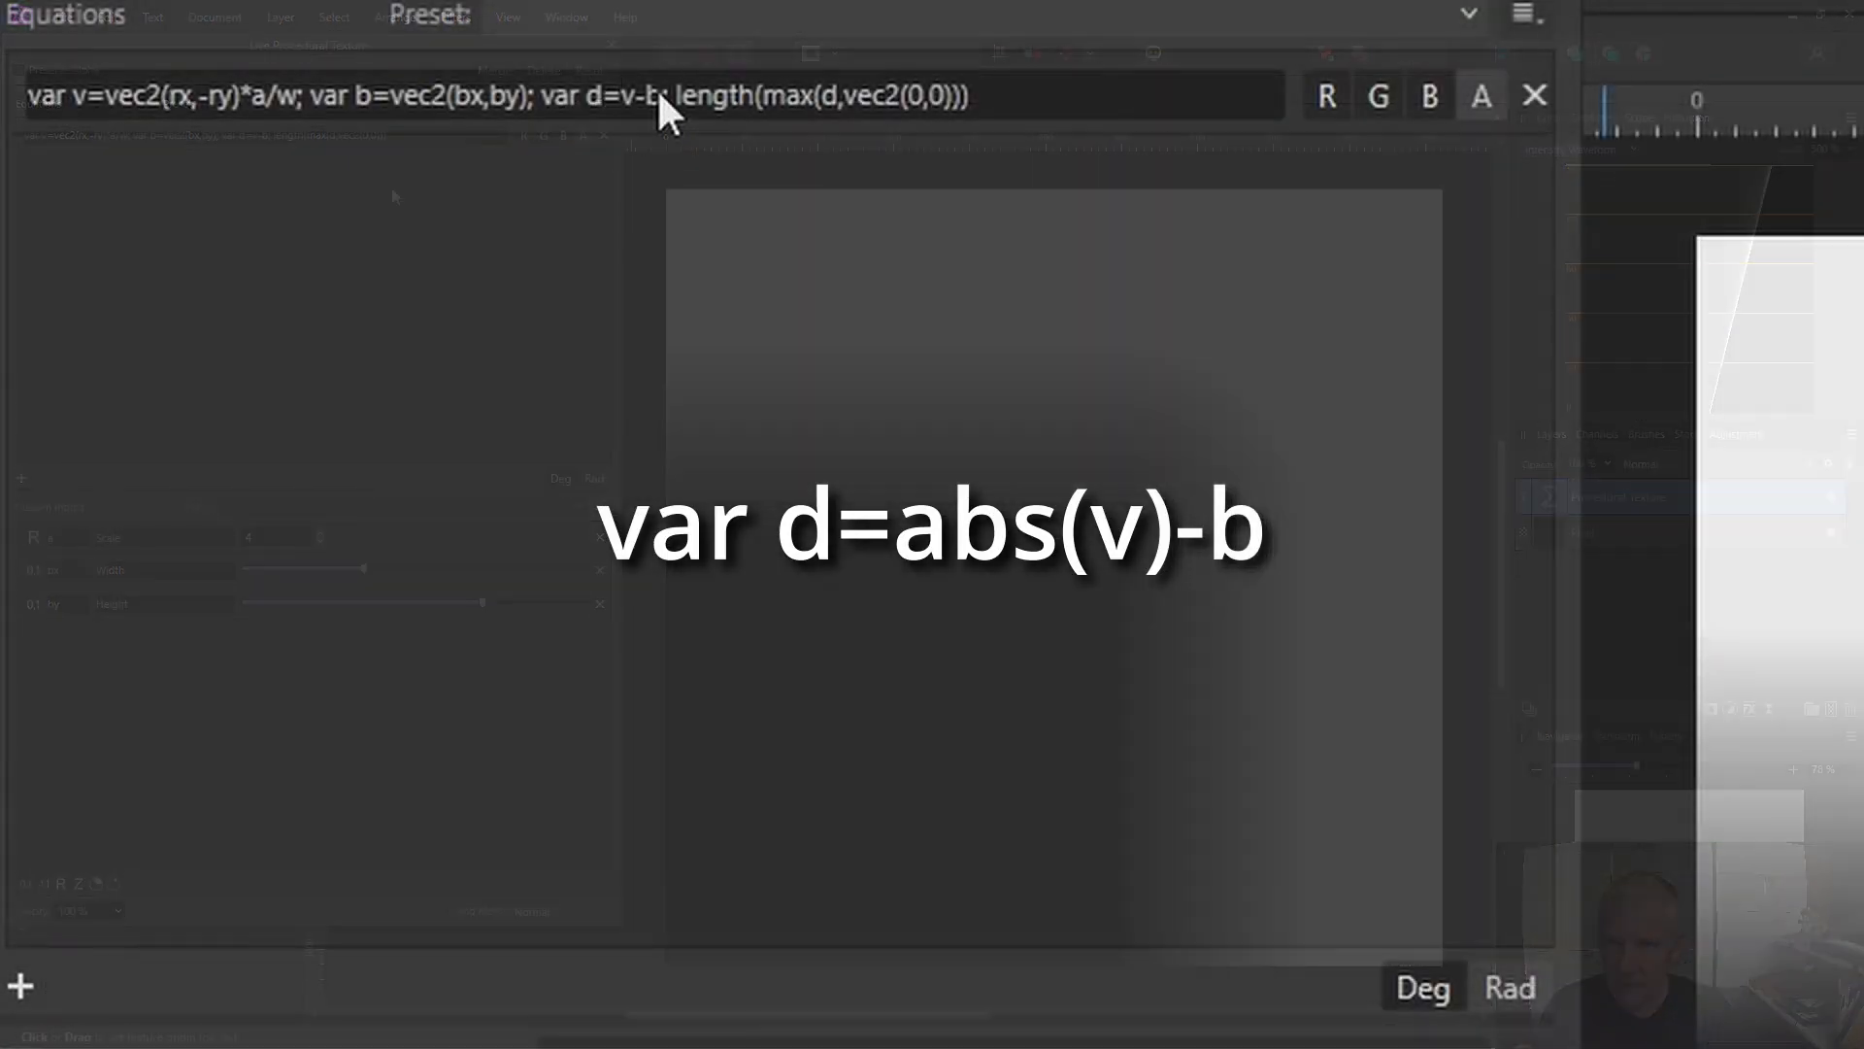
Change the d definition to var d=abs(v)-b and apply the equation.
click(265, 135)
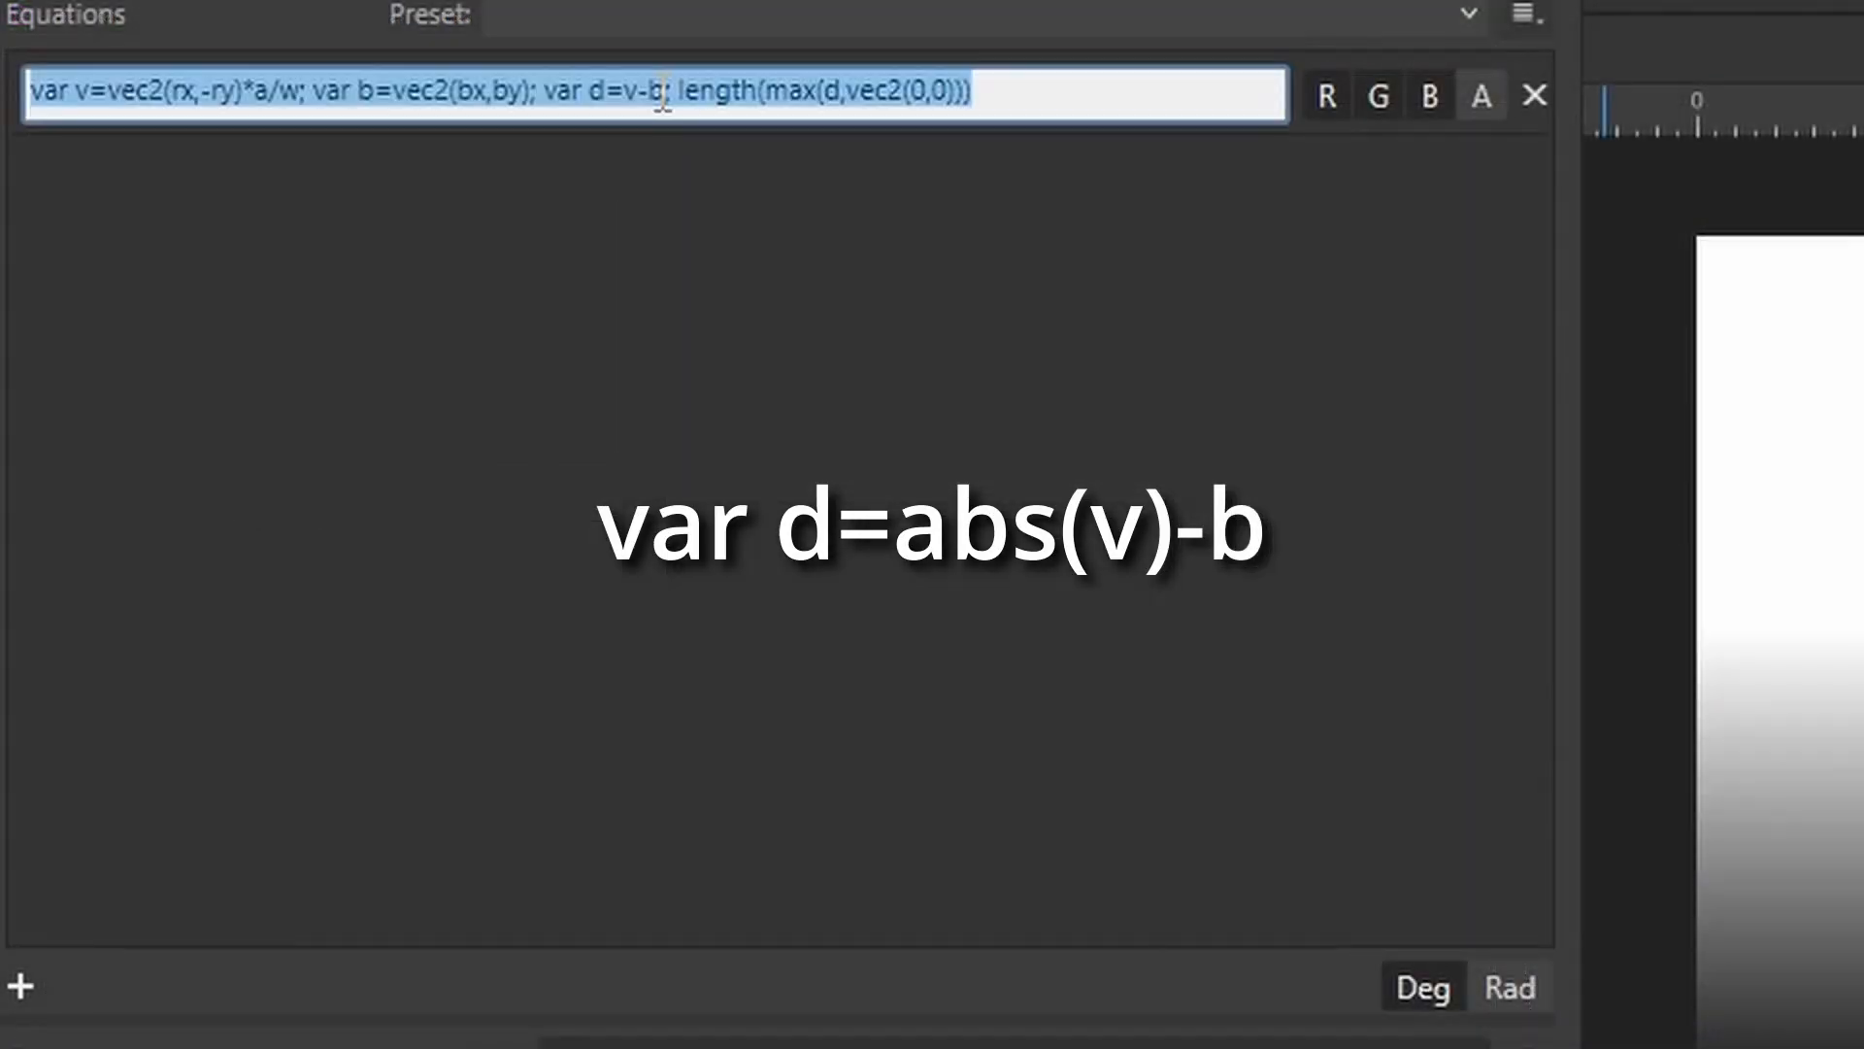
click(255, 135)
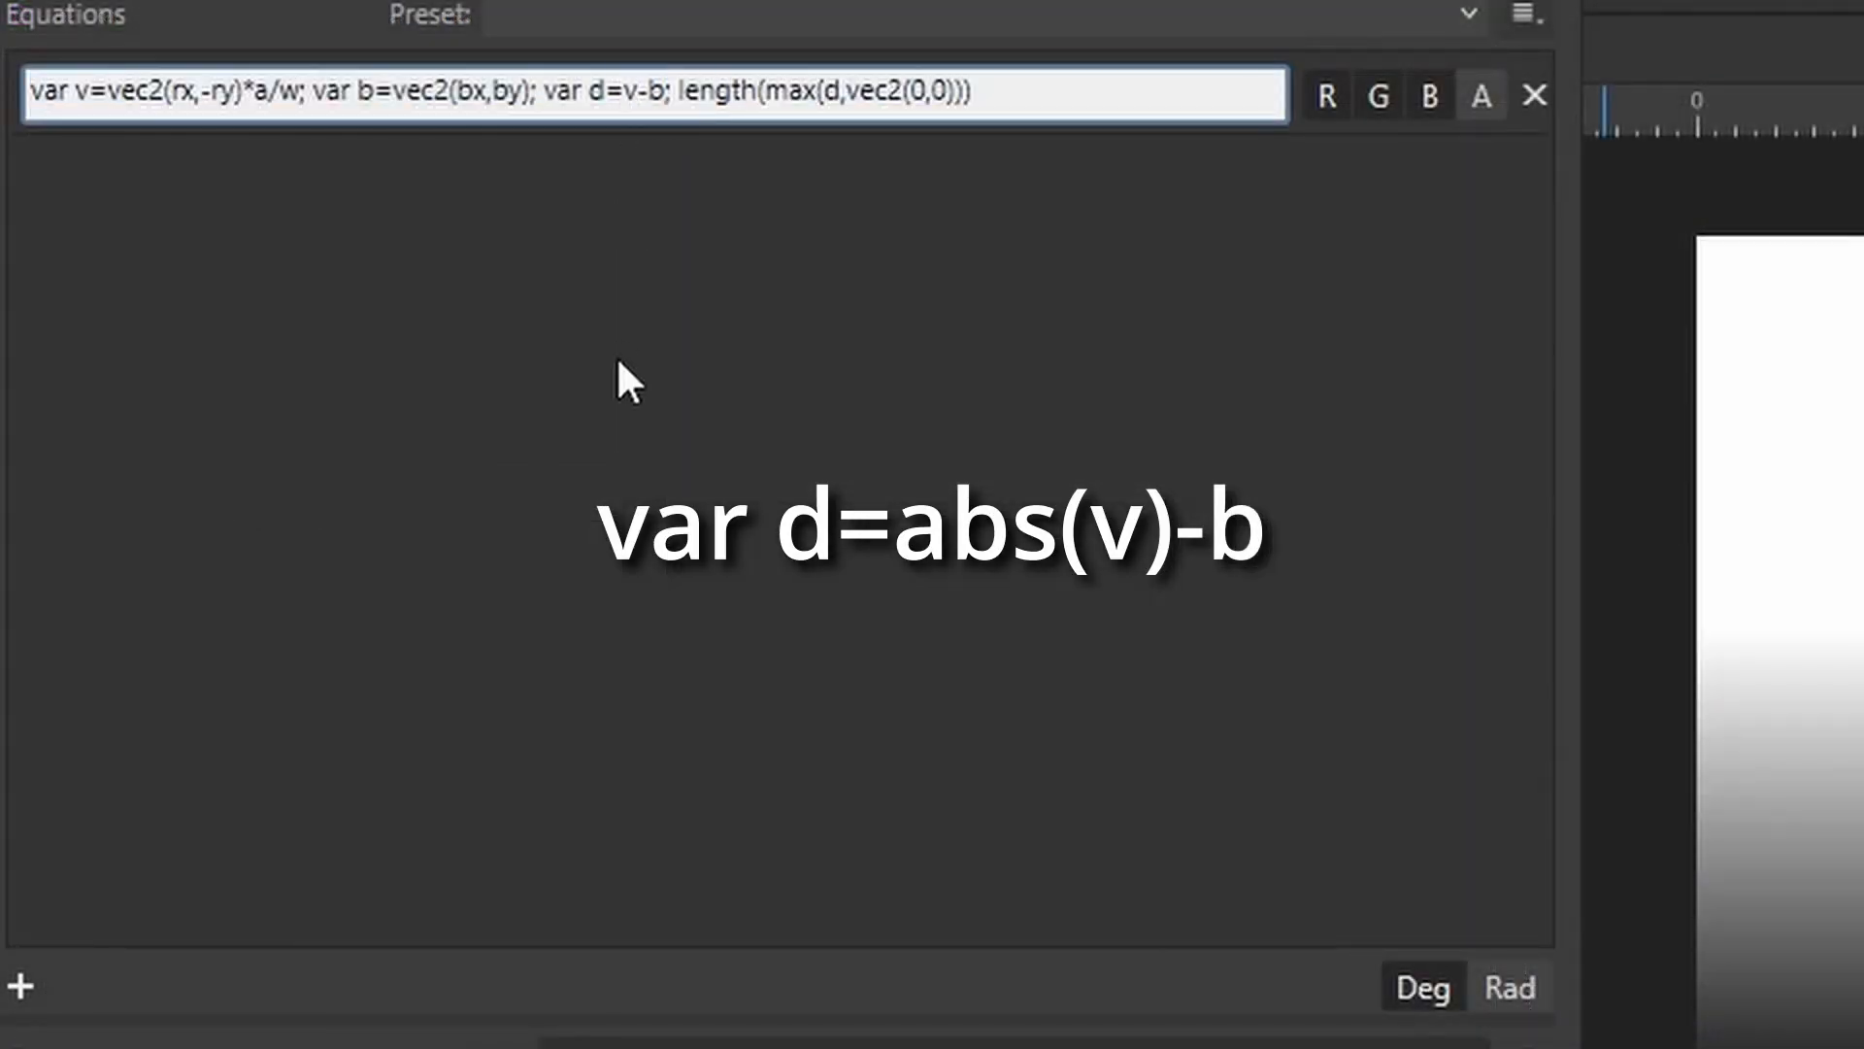
text(abs()
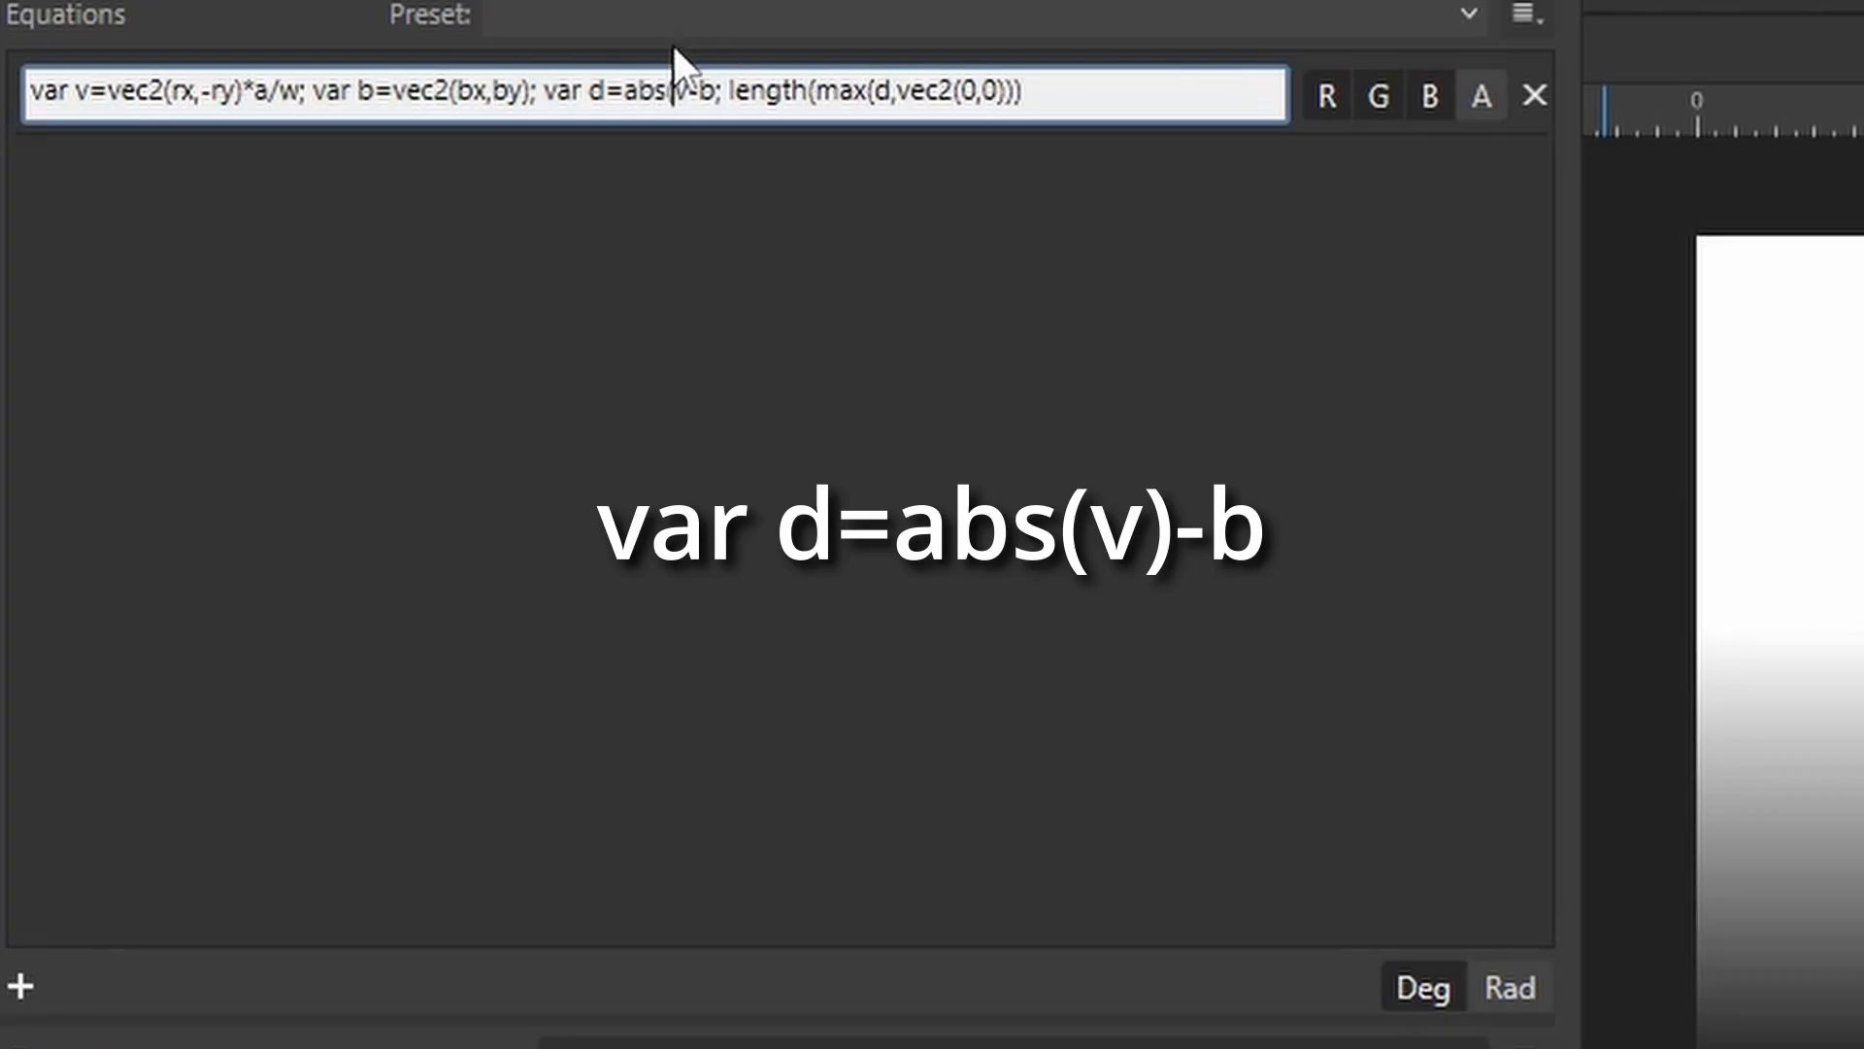
click(691, 78)
text())
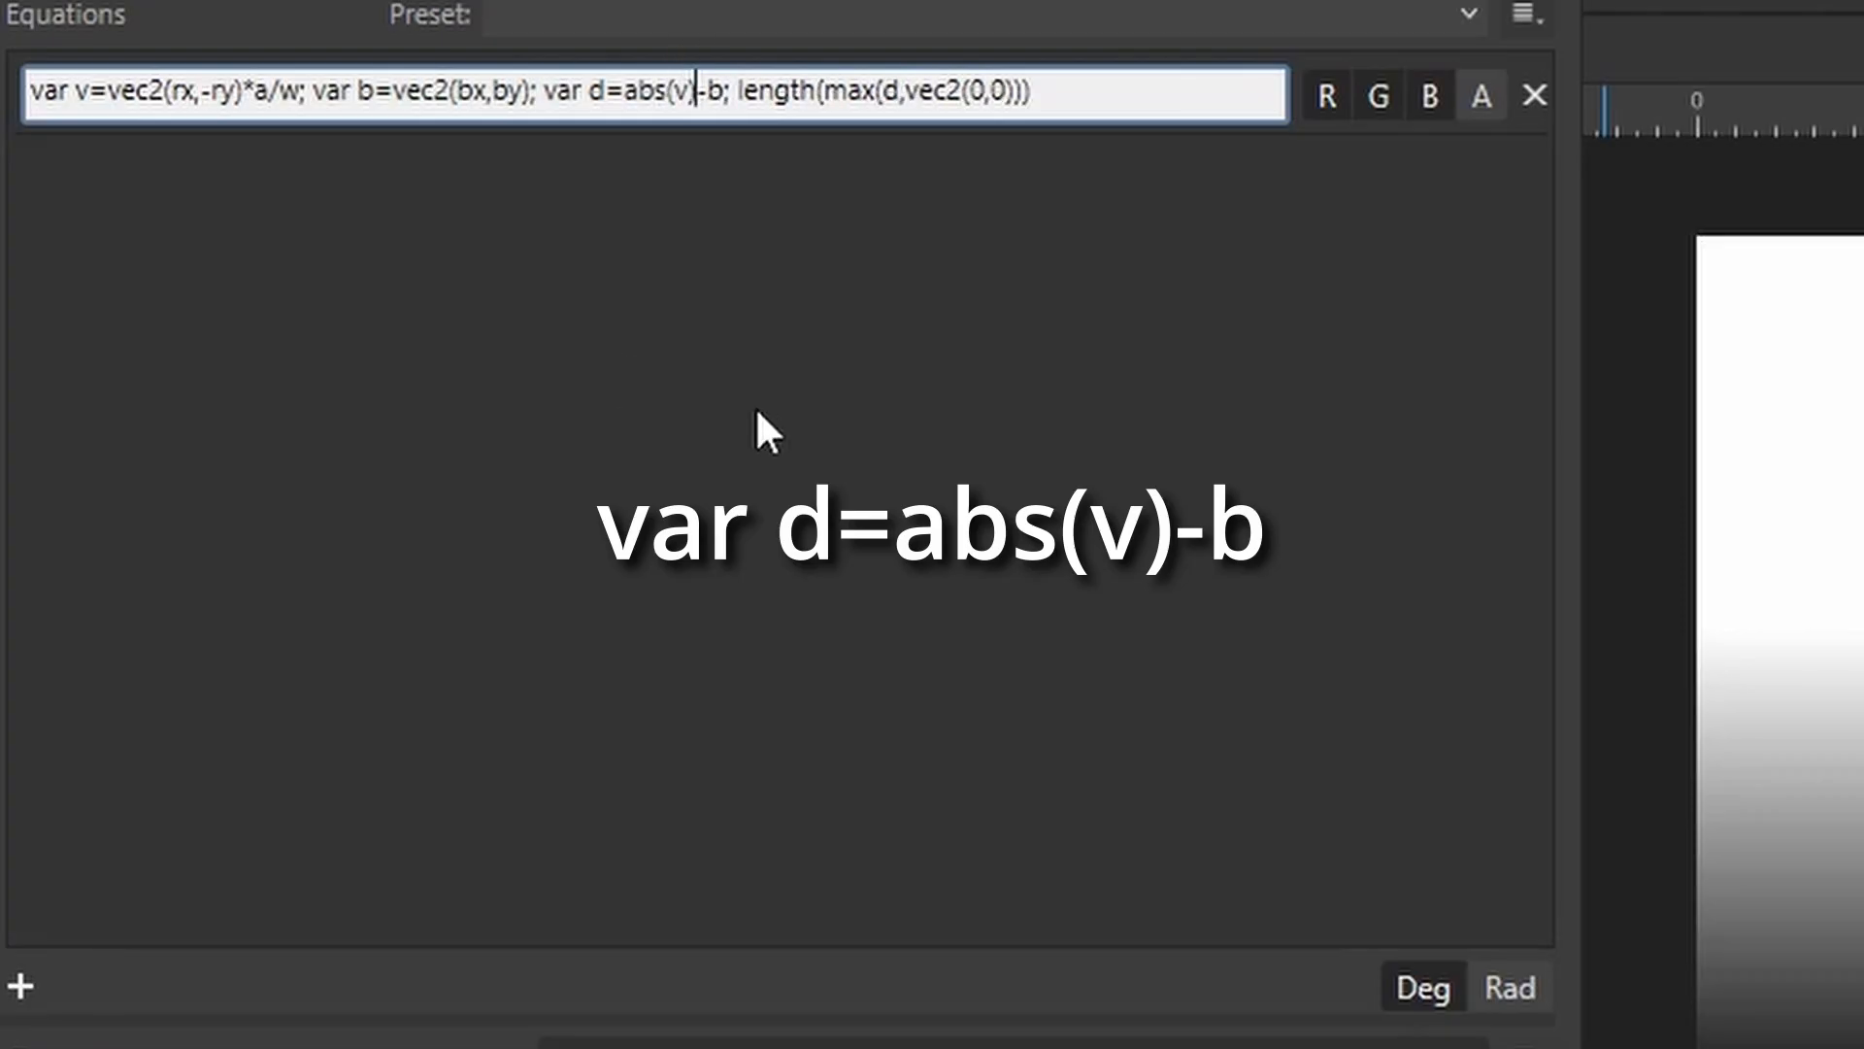
key(Return)
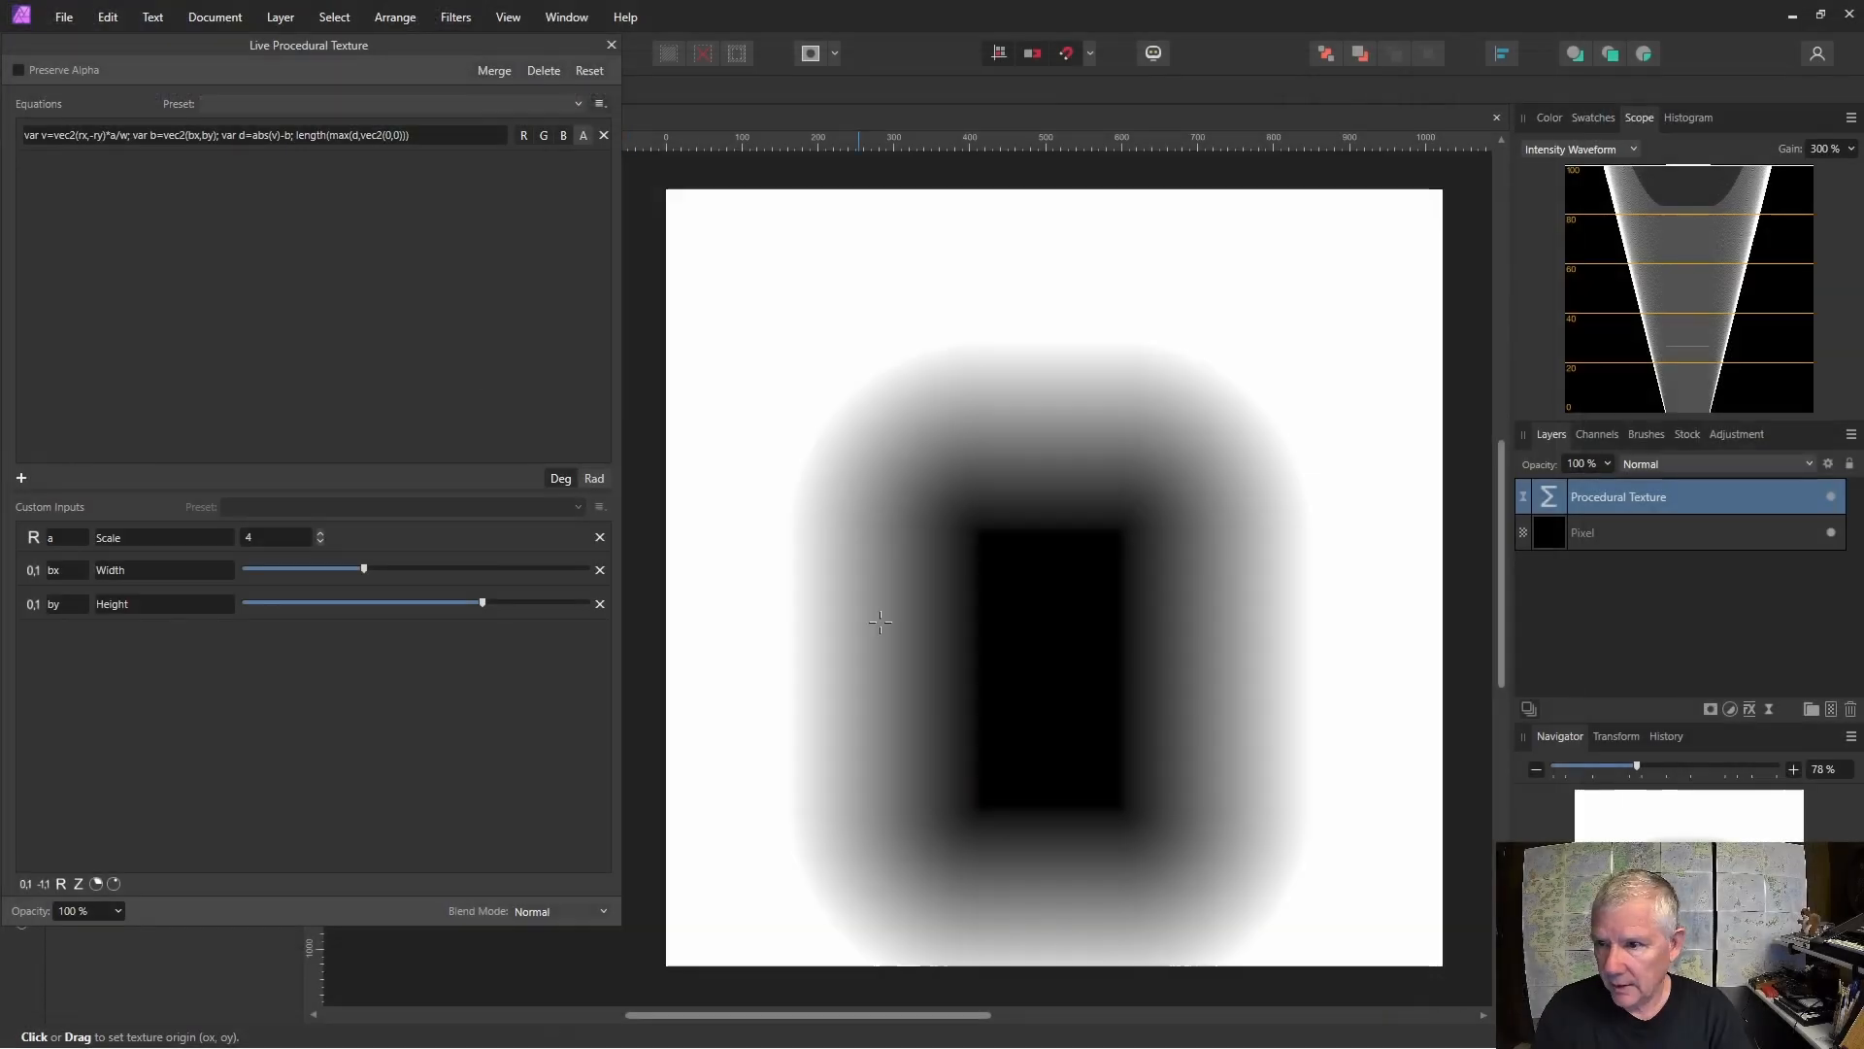
Move the texture origin to the canvas centre and nudge the Width slider slightly.
drag(1033, 716, 1011, 599)
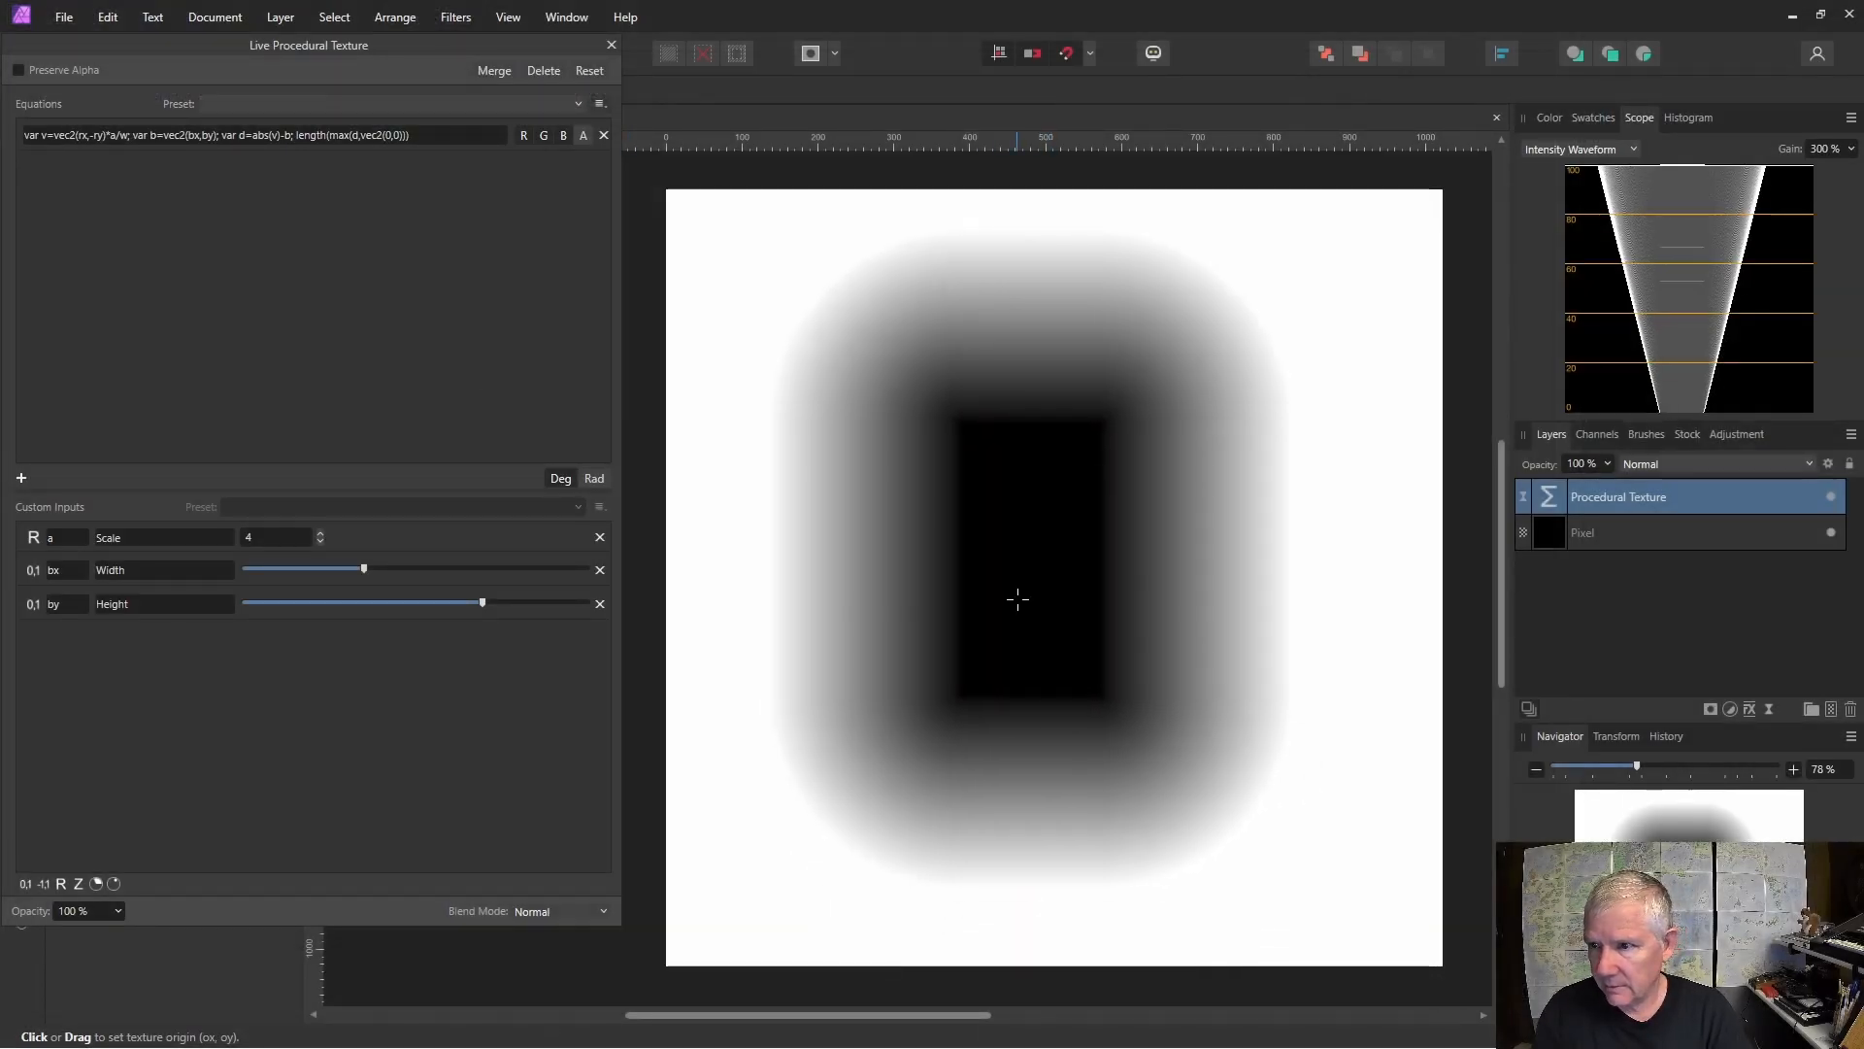
mouse_move(367, 571)
mouse_down()
mouse_move(457, 571)
mouse_move(325, 570)
mouse_move(364, 571)
mouse_up()
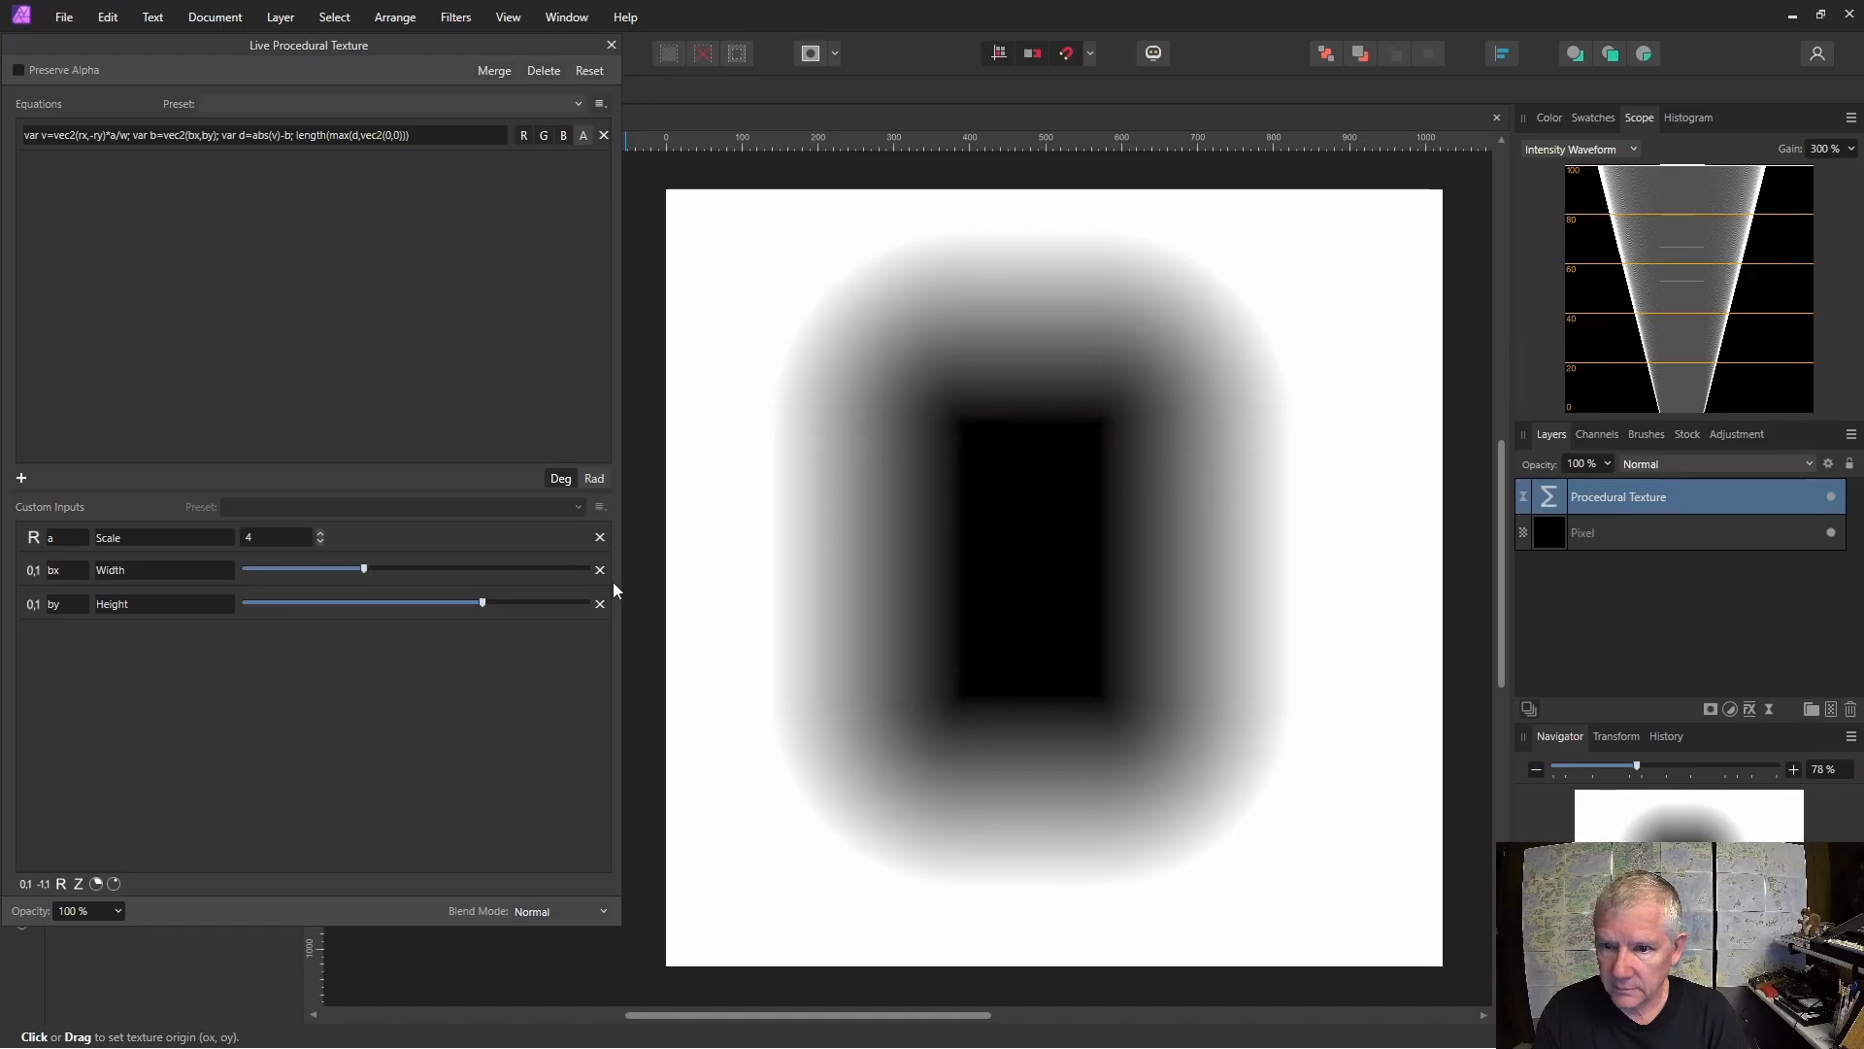
Nudge the Height slider slightly higher.
mouse_move(485, 603)
mouse_down()
mouse_move(528, 603)
mouse_move(491, 608)
mouse_up()
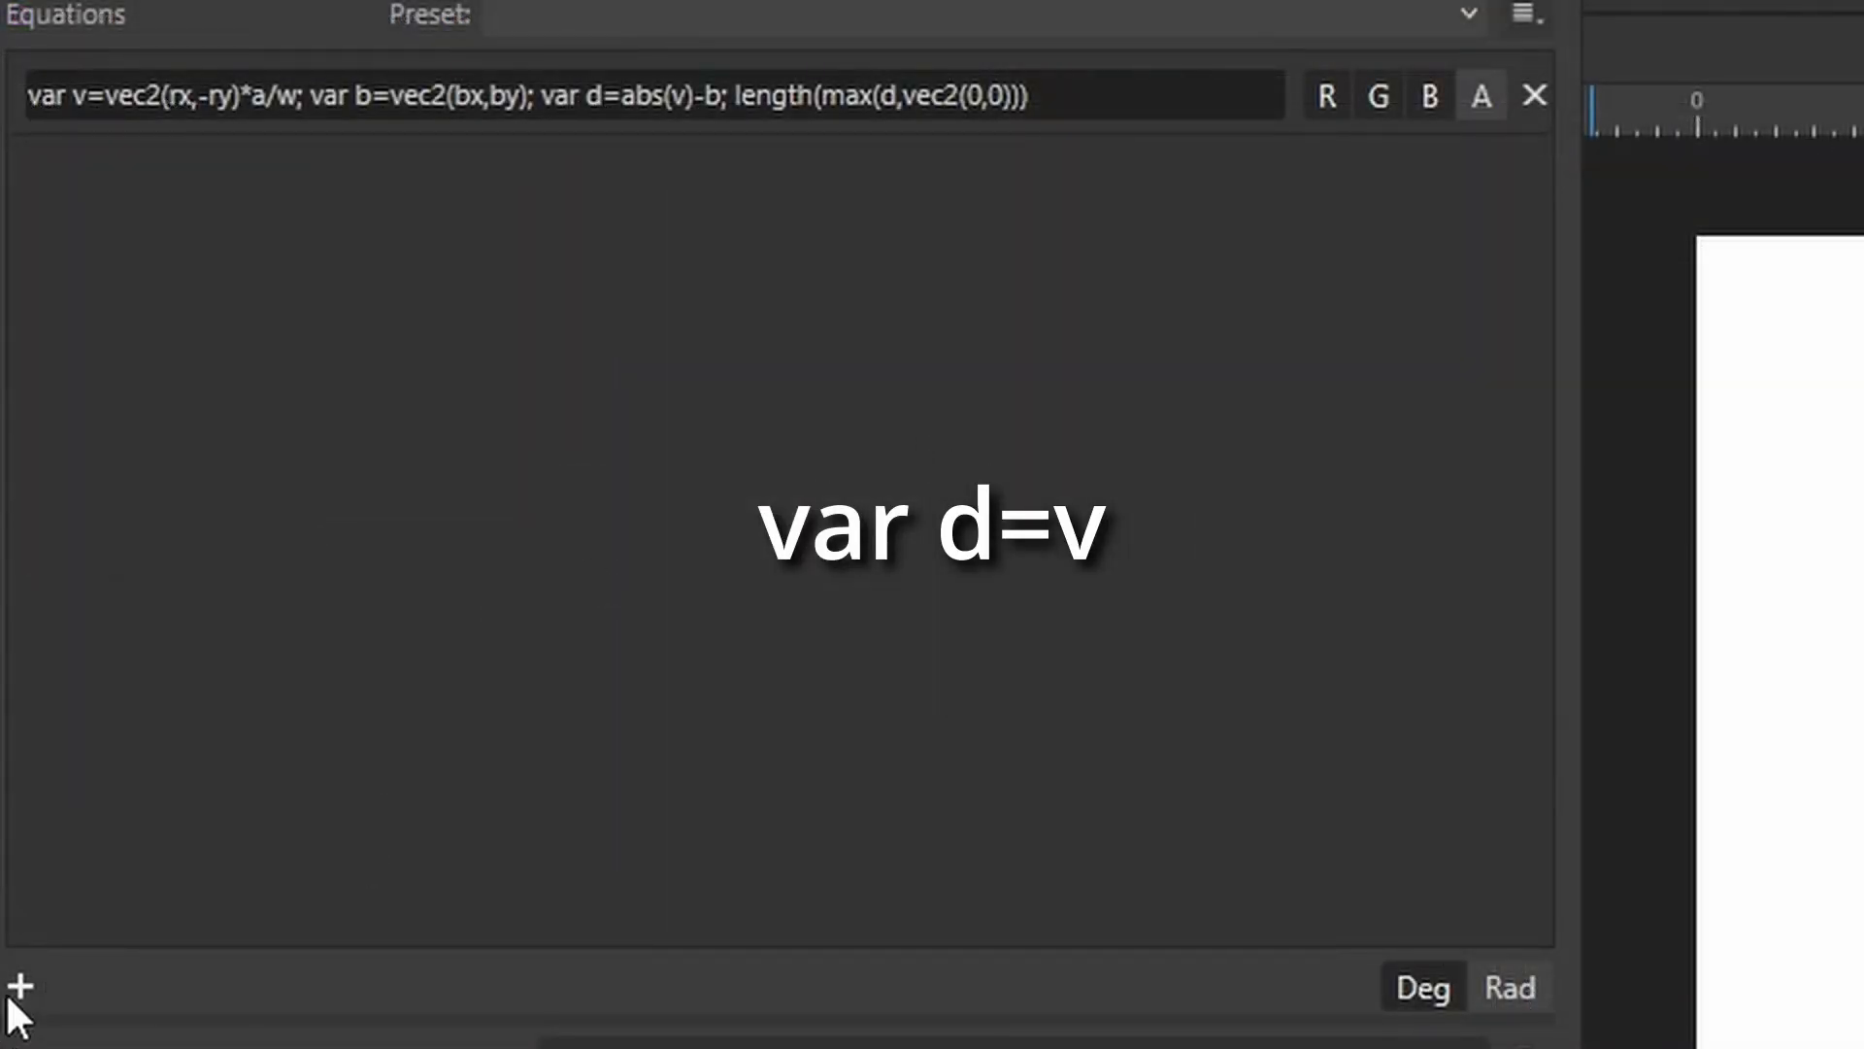
Add a second equation and paste a copy of the full first expression into it.
click(12, 995)
click(478, 97)
key(ctrl+c)
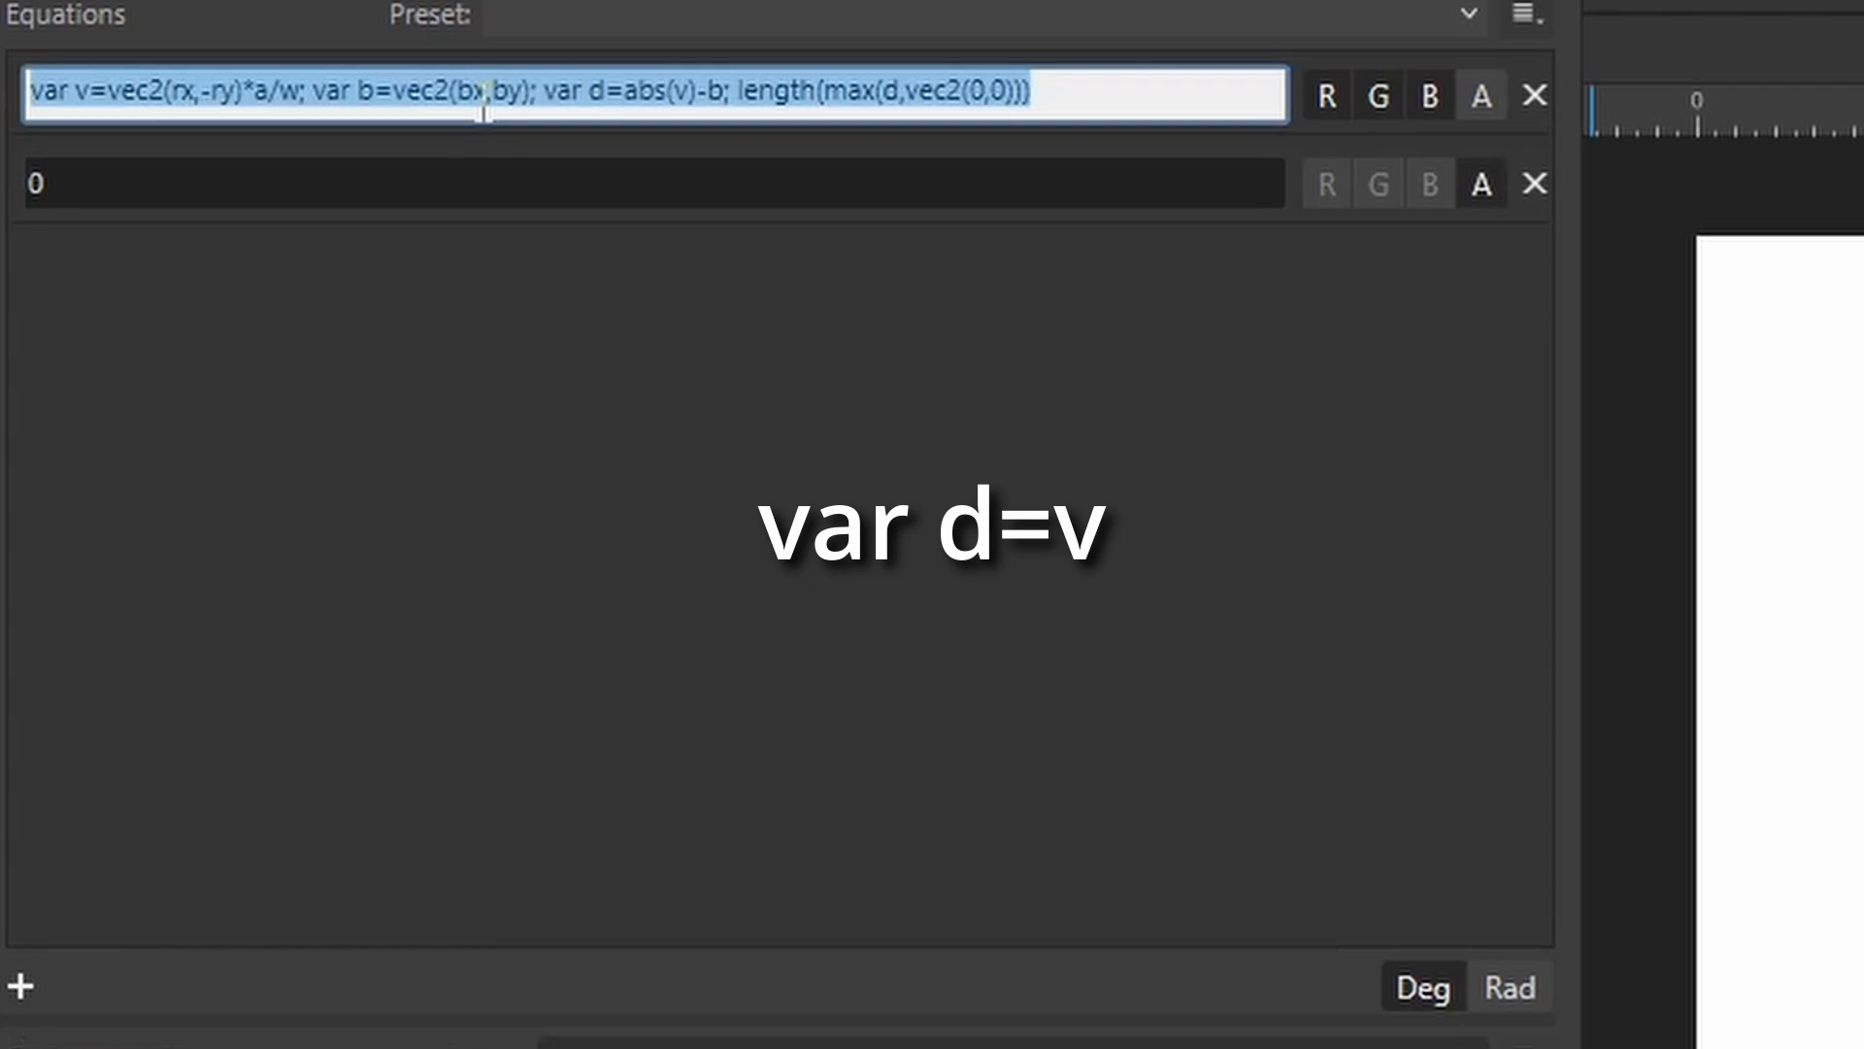
click(248, 194)
key(ctrl+v)
key(Return)
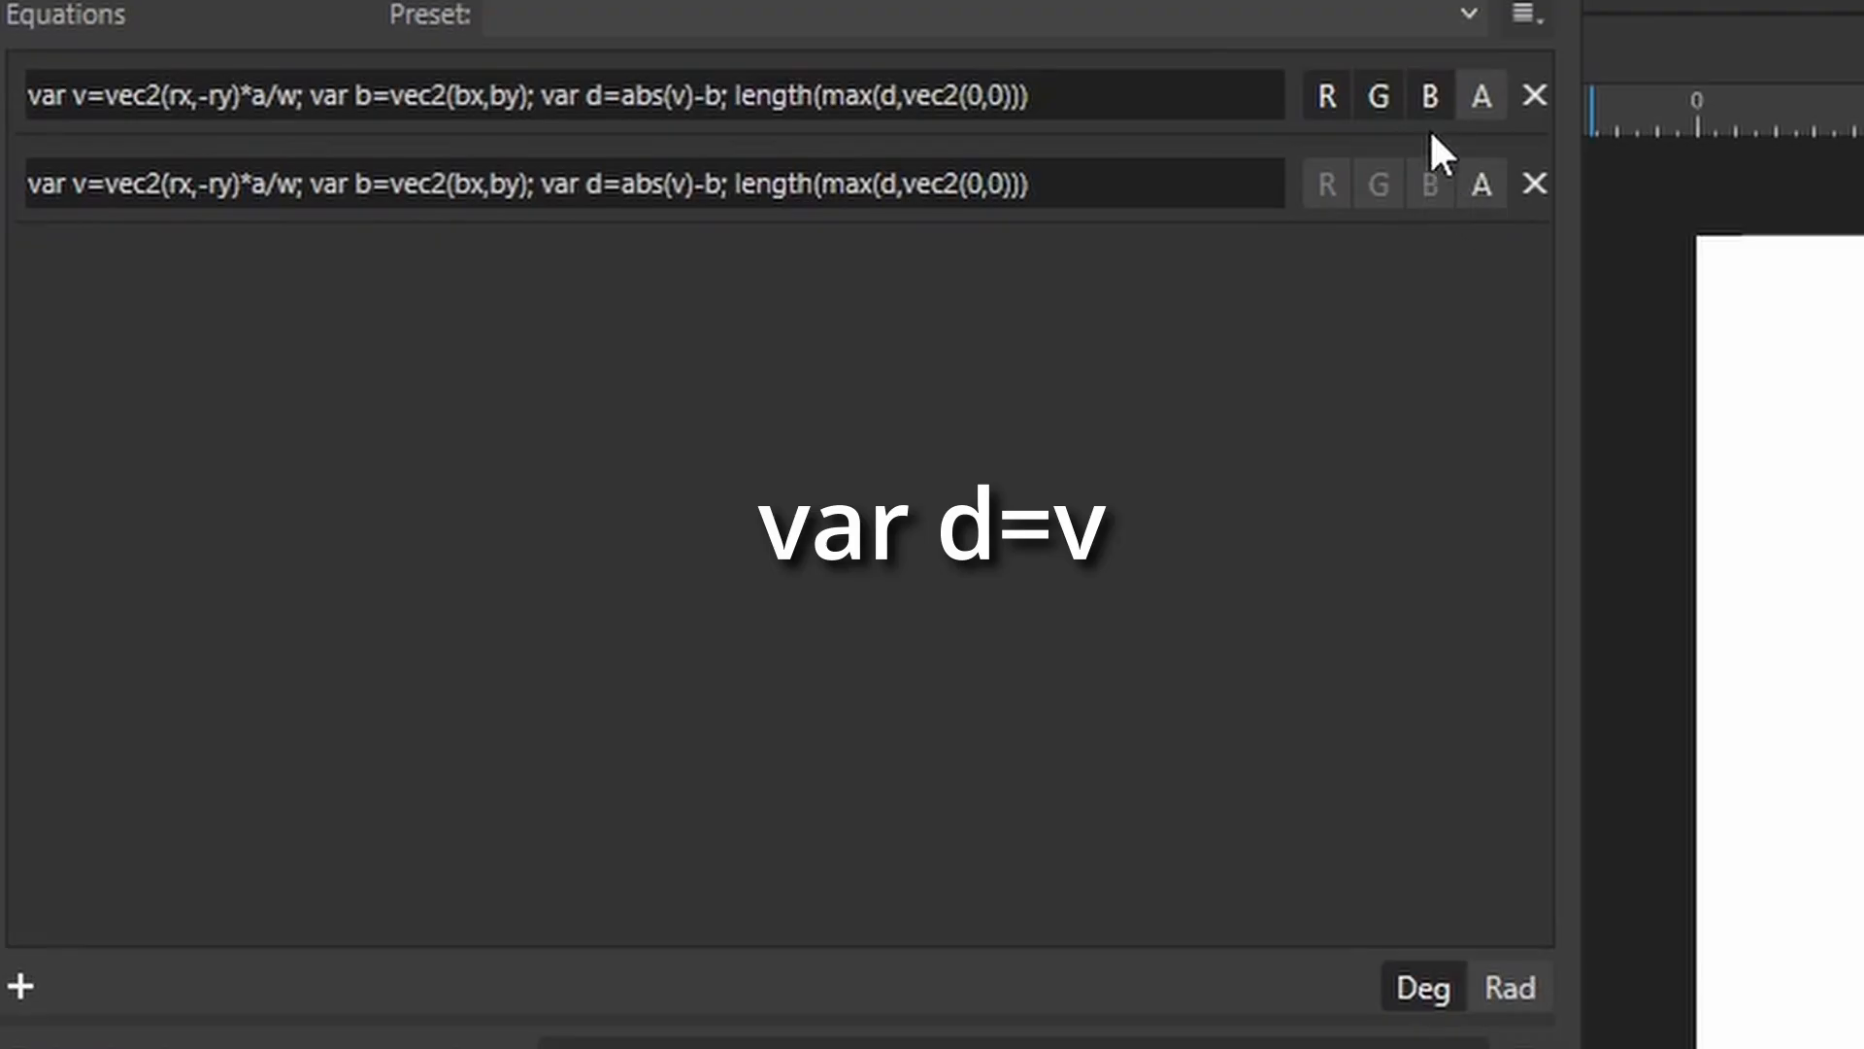
Switch the channel toggles so the second equation drives the red and green channels.
click(1429, 94)
click(1380, 96)
click(1326, 95)
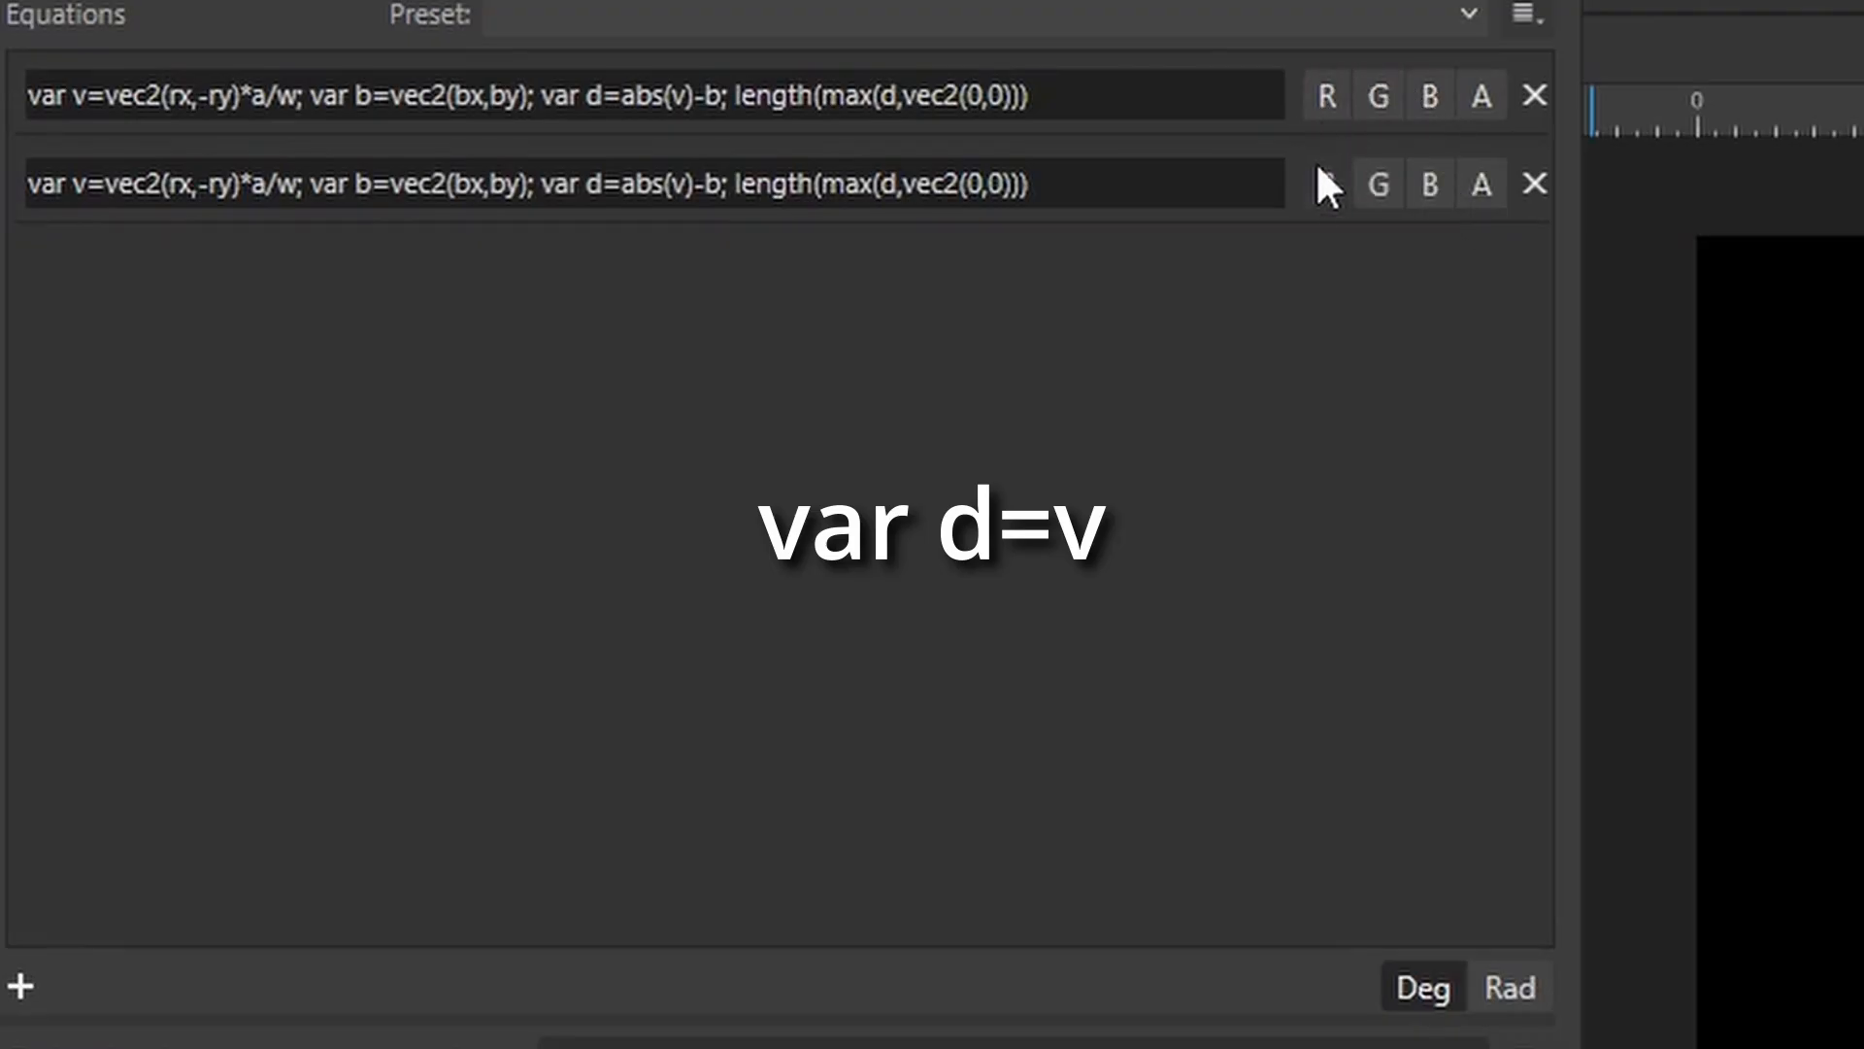
click(1326, 185)
click(1379, 184)
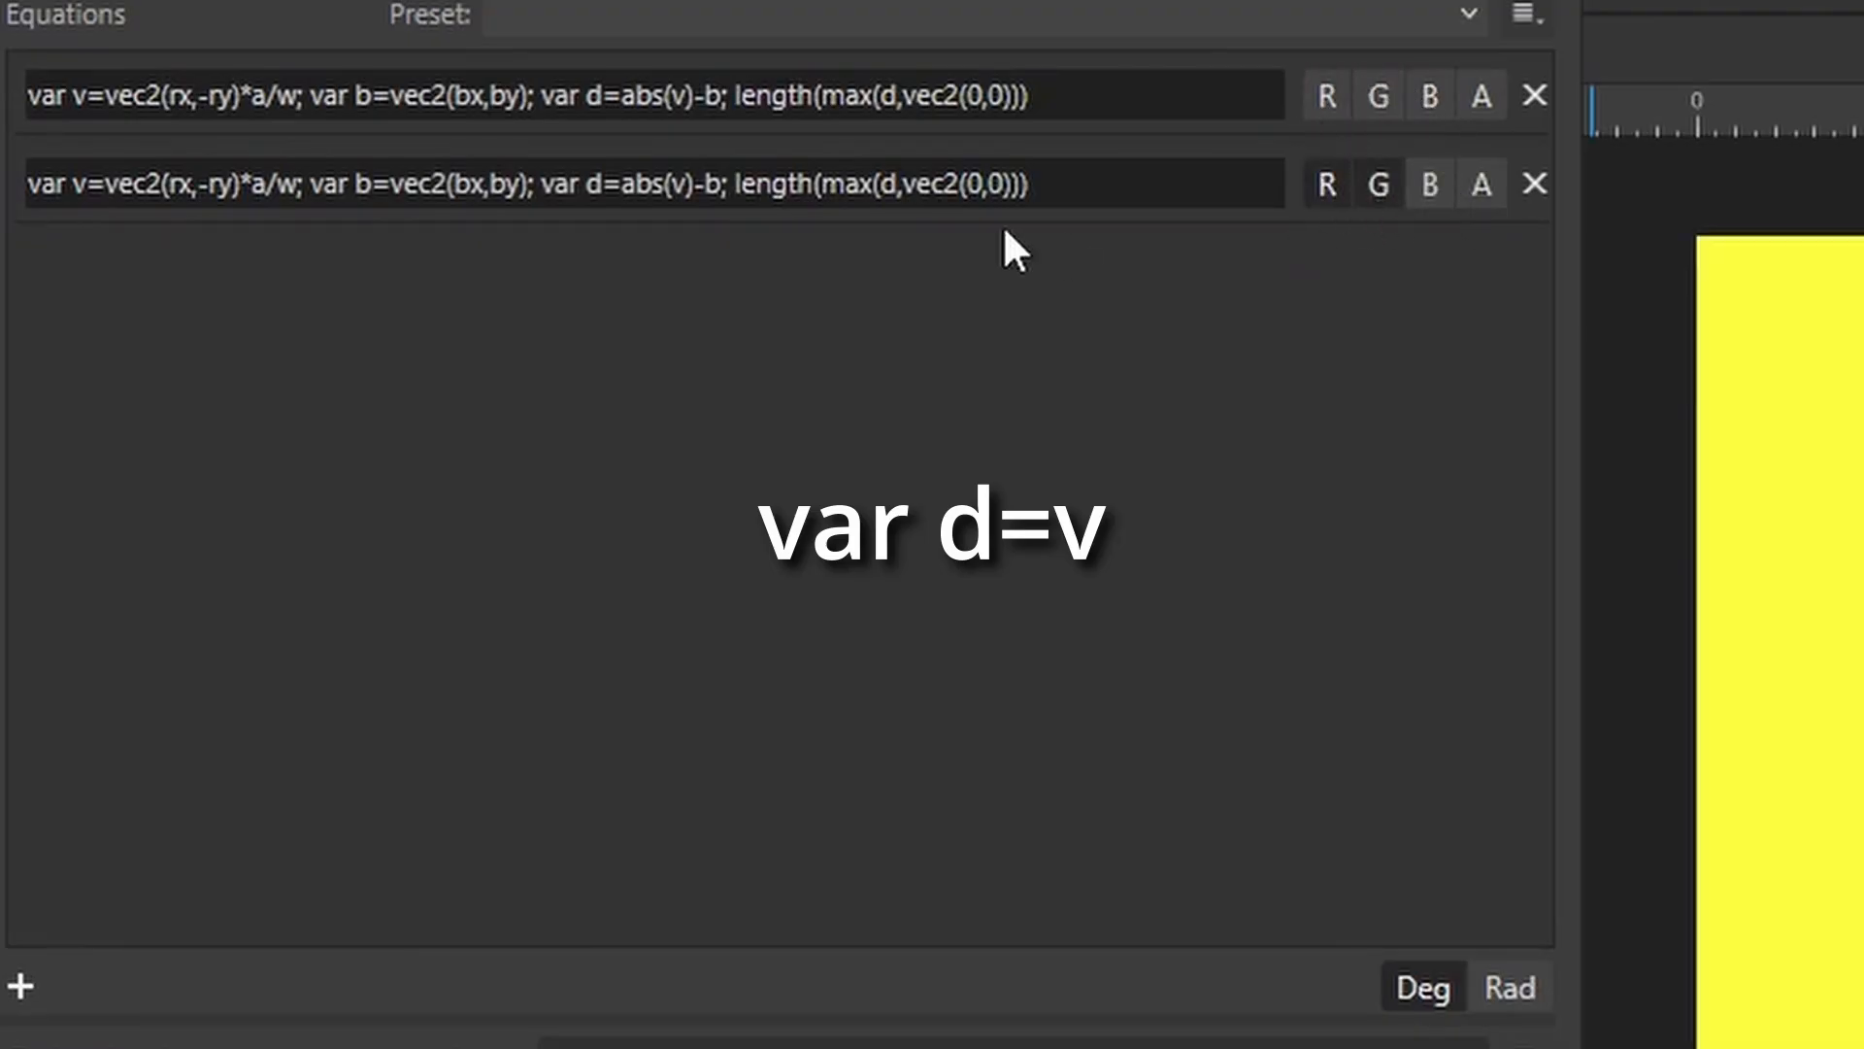
Trim the second equation so it ends at var d=abs(v).
click(781, 182)
click(707, 187)
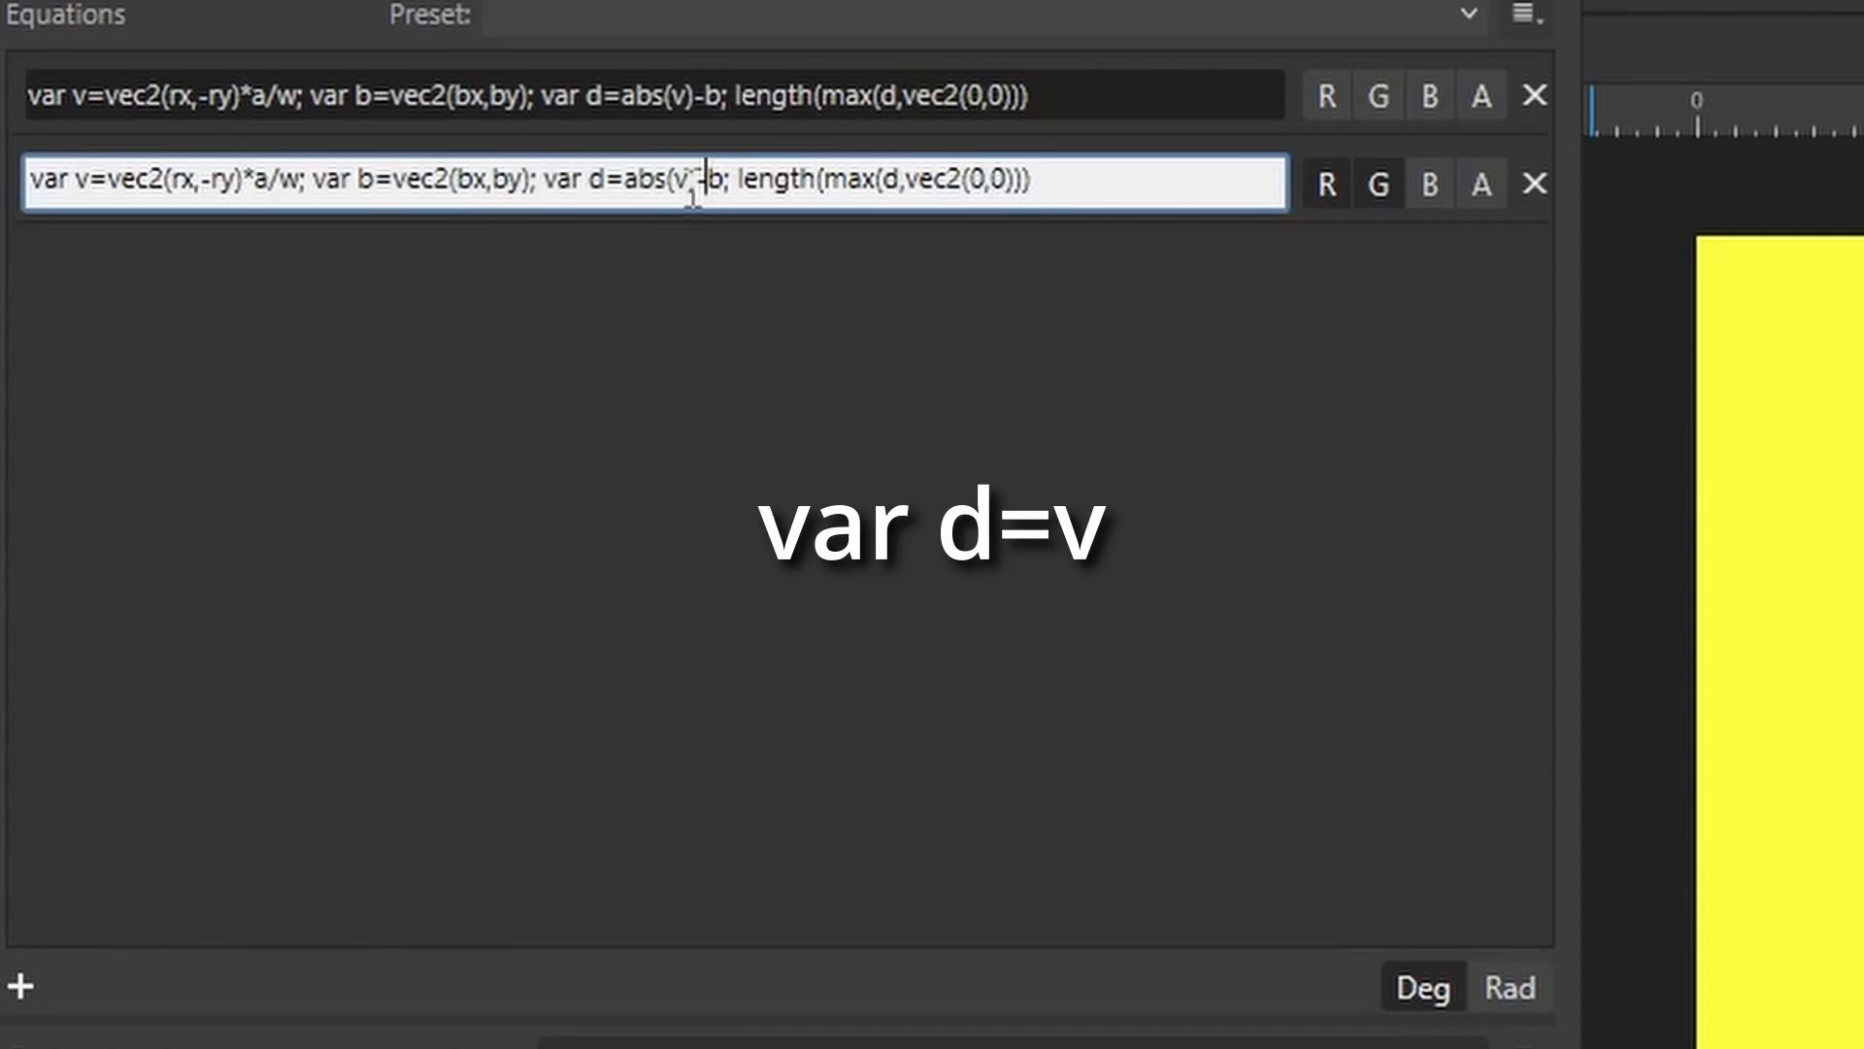
drag(707, 189, 1074, 200)
key(BackSpace)
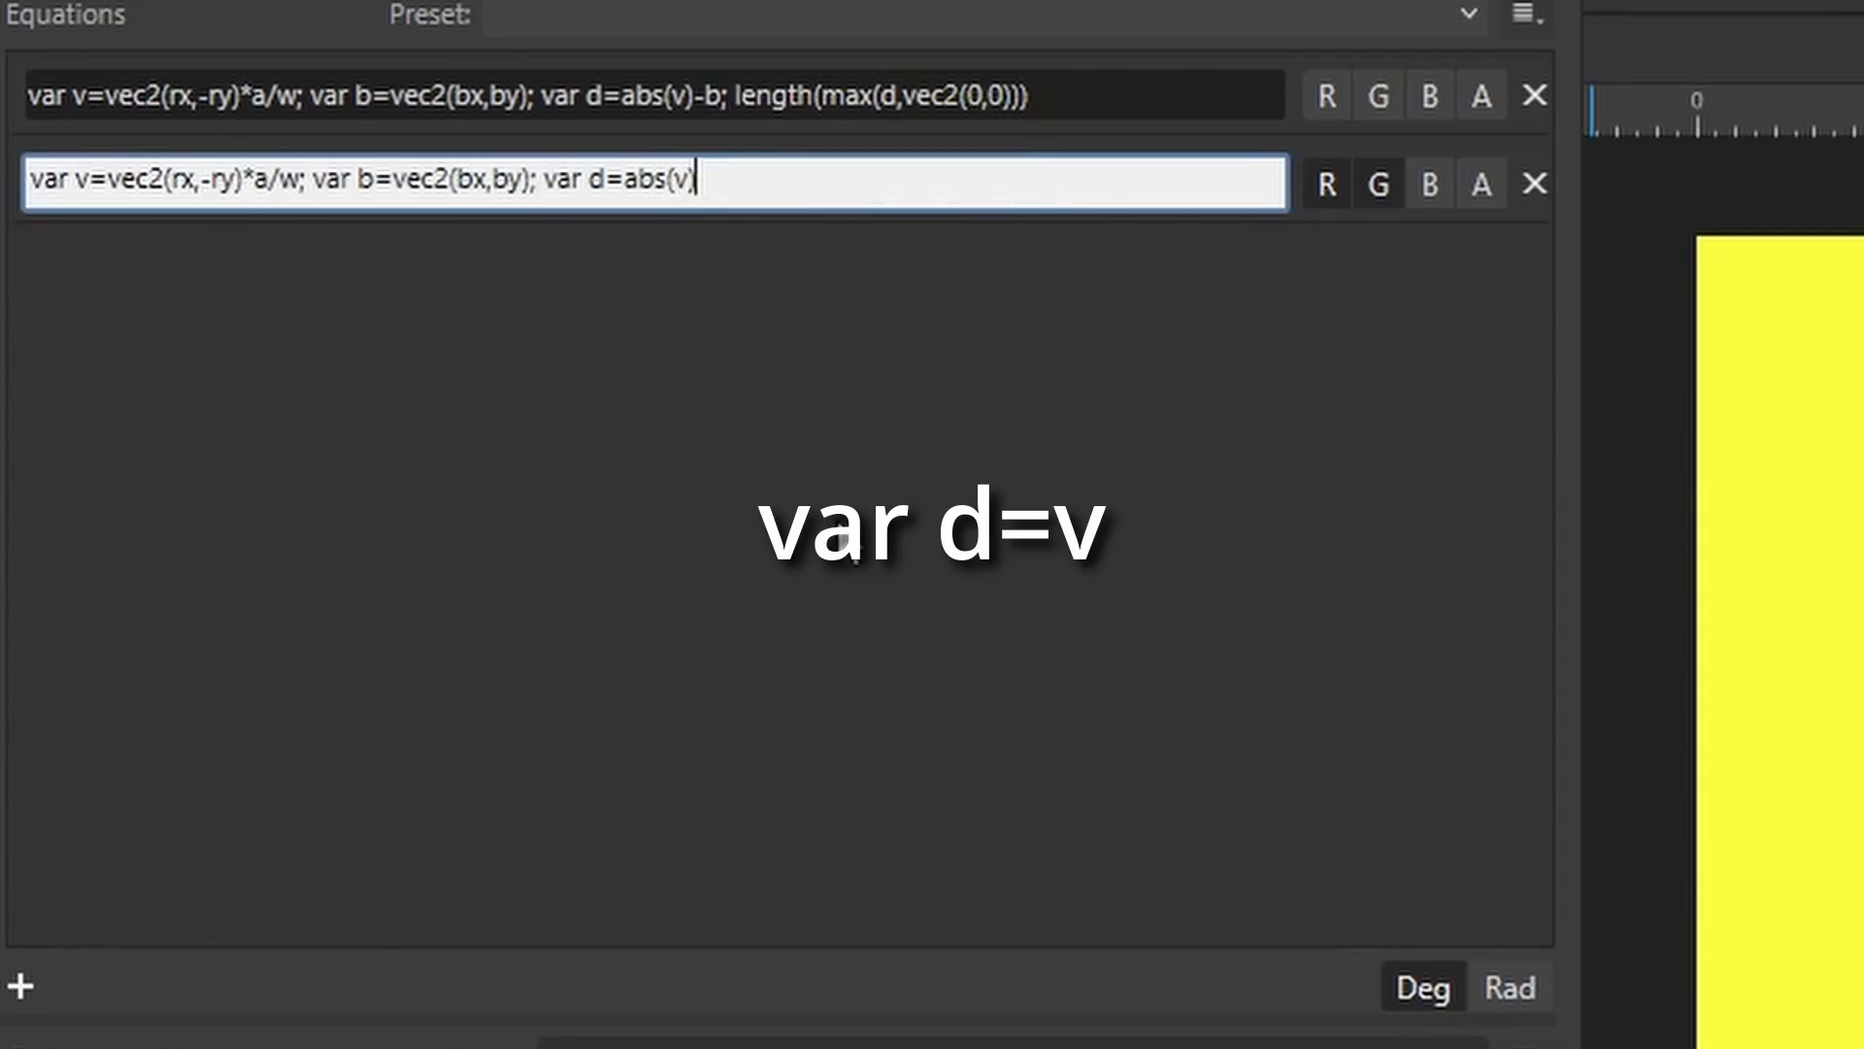
key(BackSpace)
key(Return)
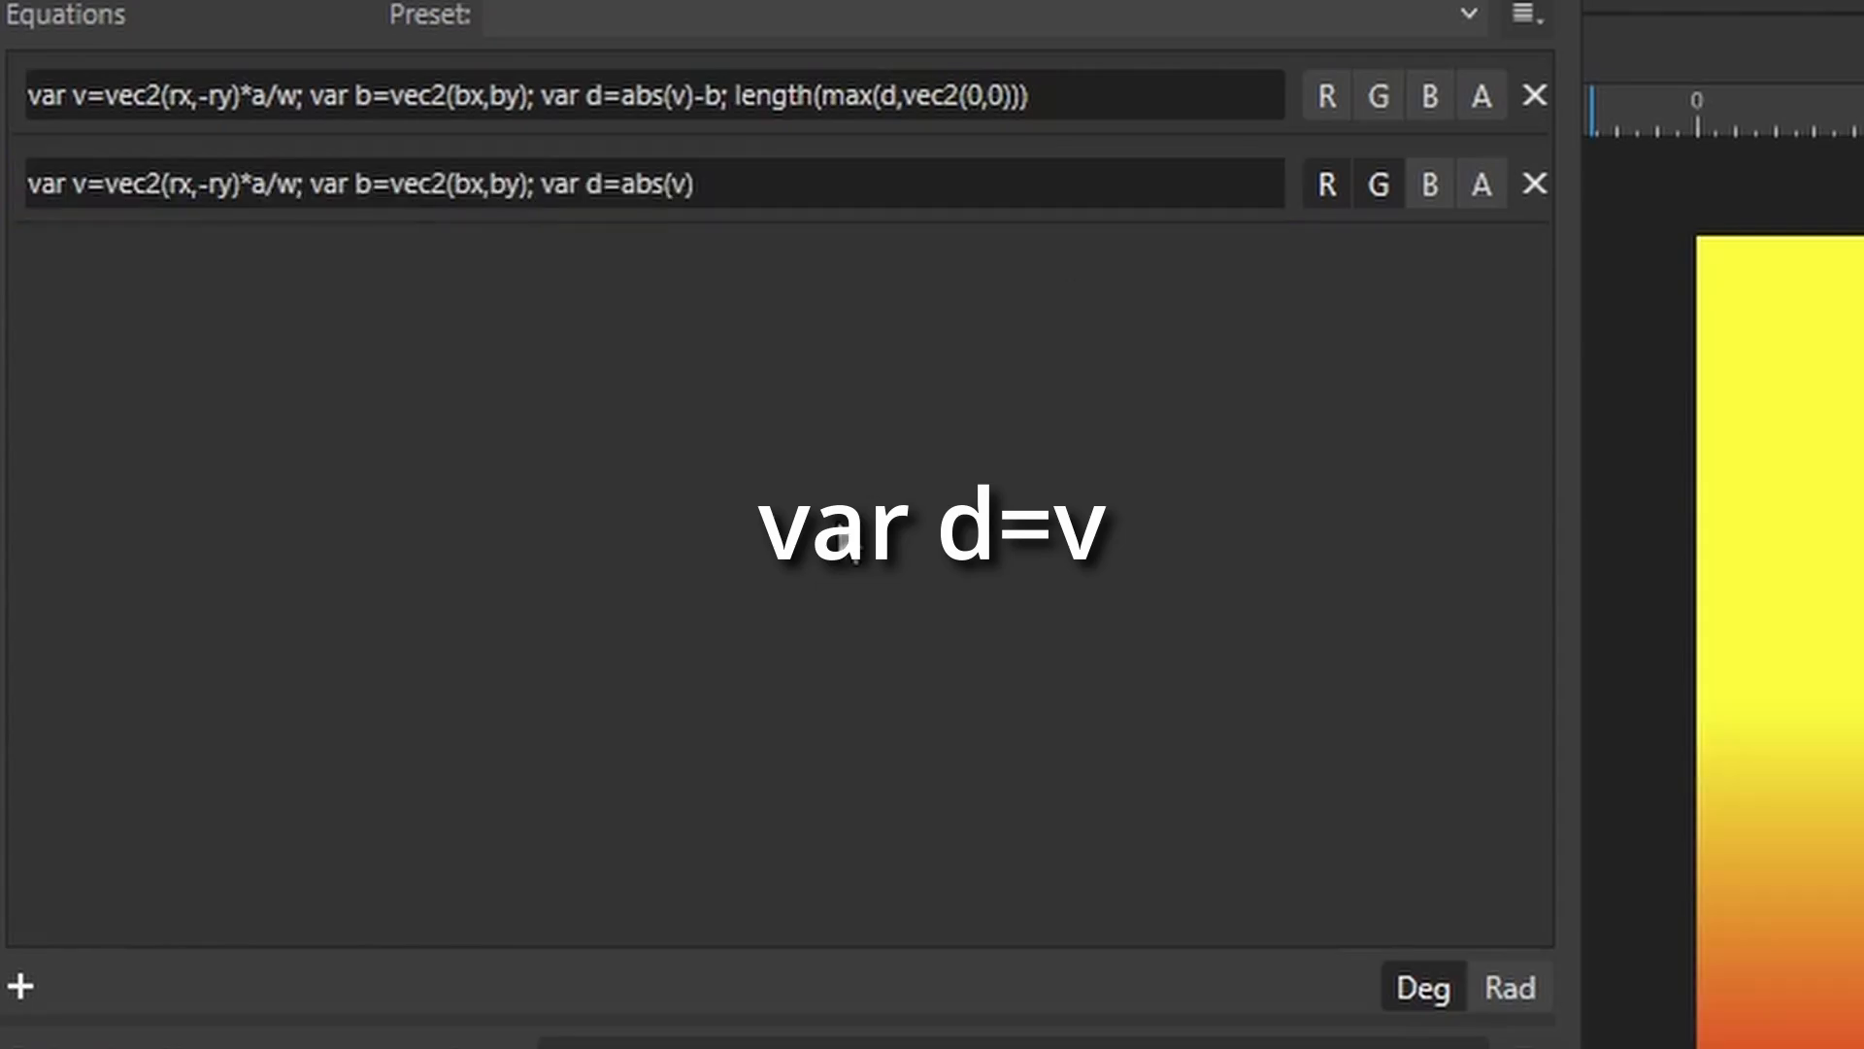
Change the second equation's d definition to var d=v to preview the raw vector.
click(632, 184)
click(625, 180)
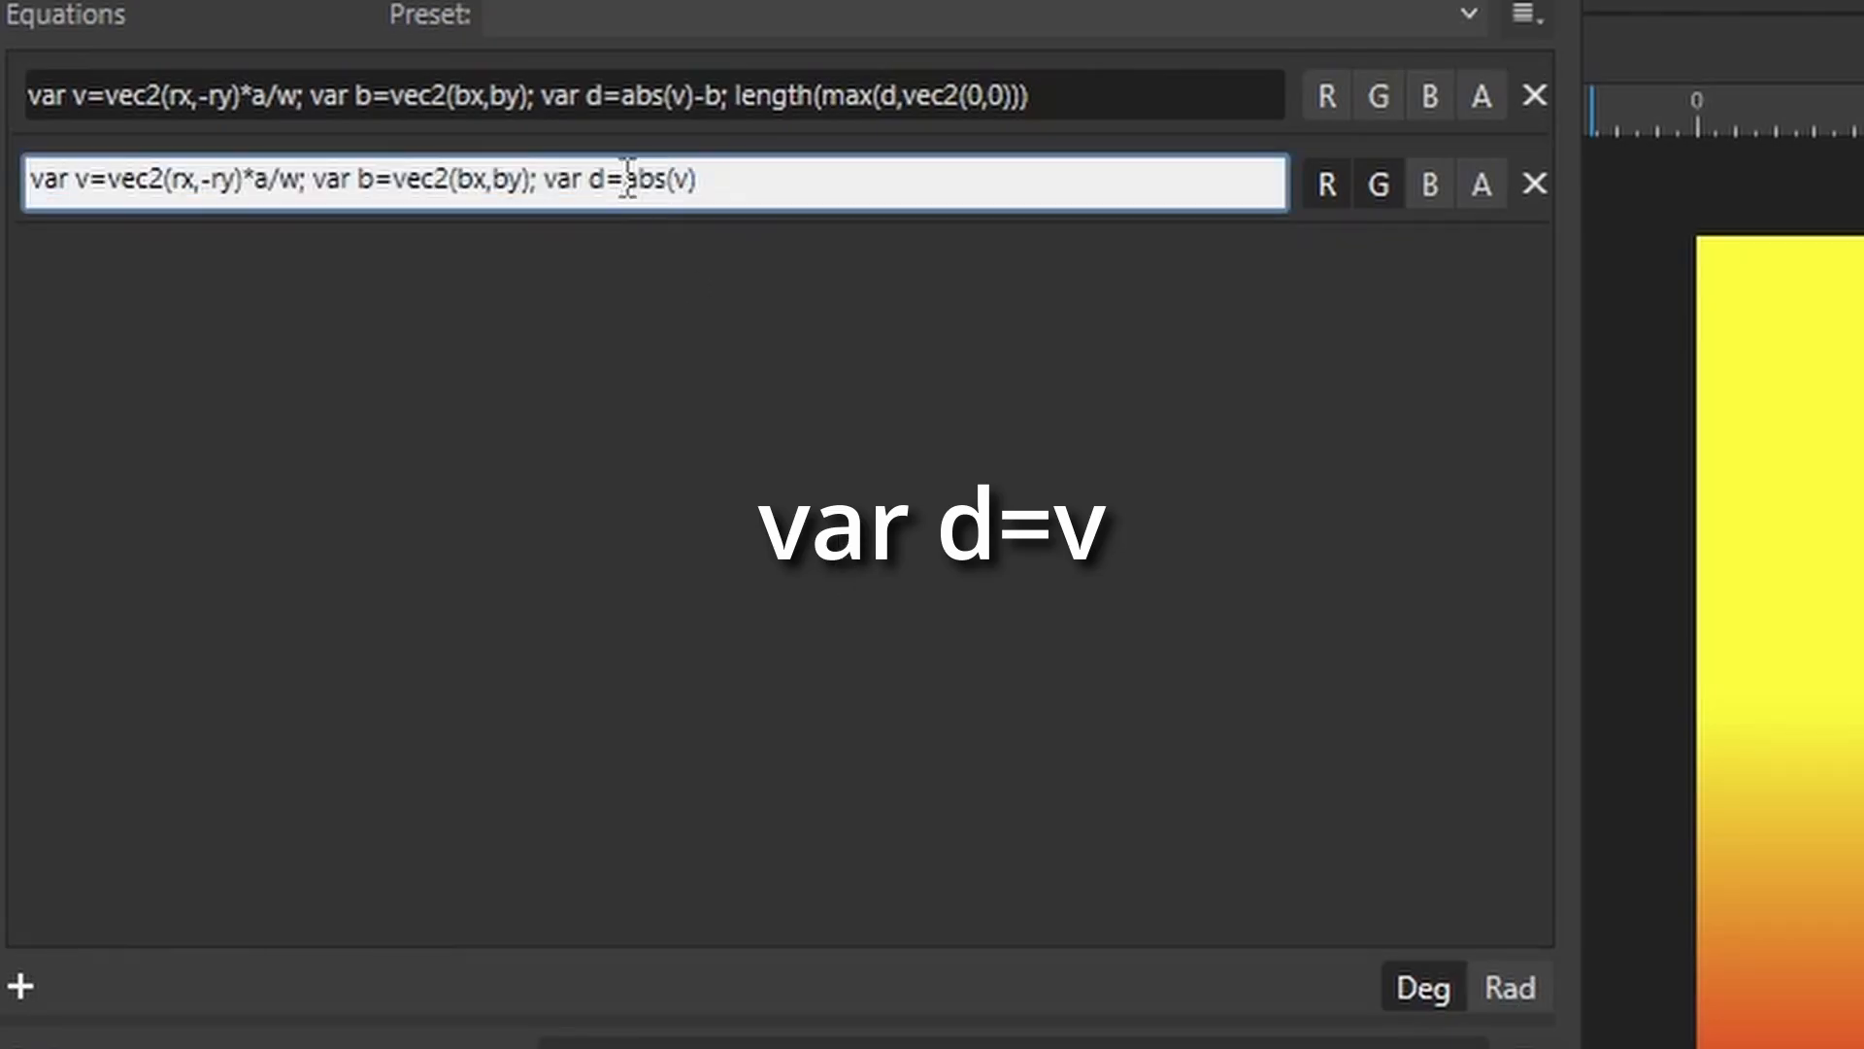
drag(624, 181, 720, 183)
text(v)
key(Return)
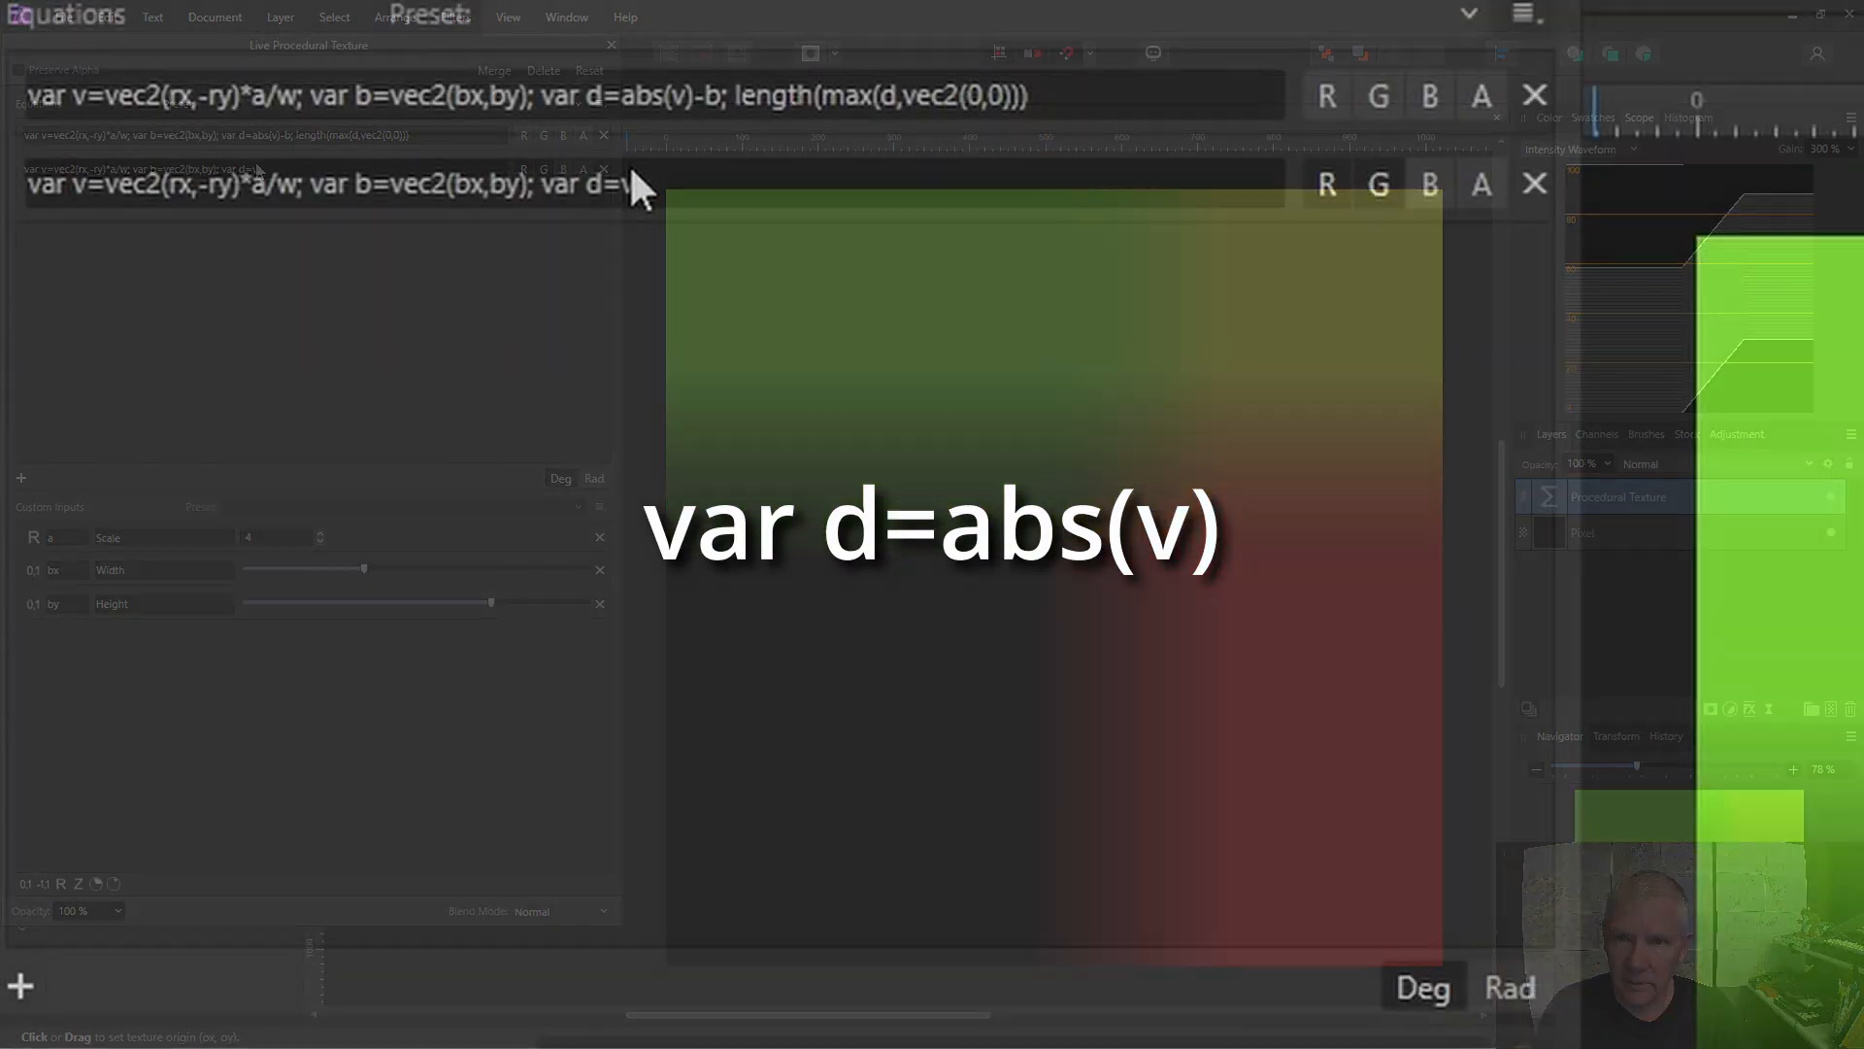
Restore the second equation's d definition to var d=abs(v).
click(253, 175)
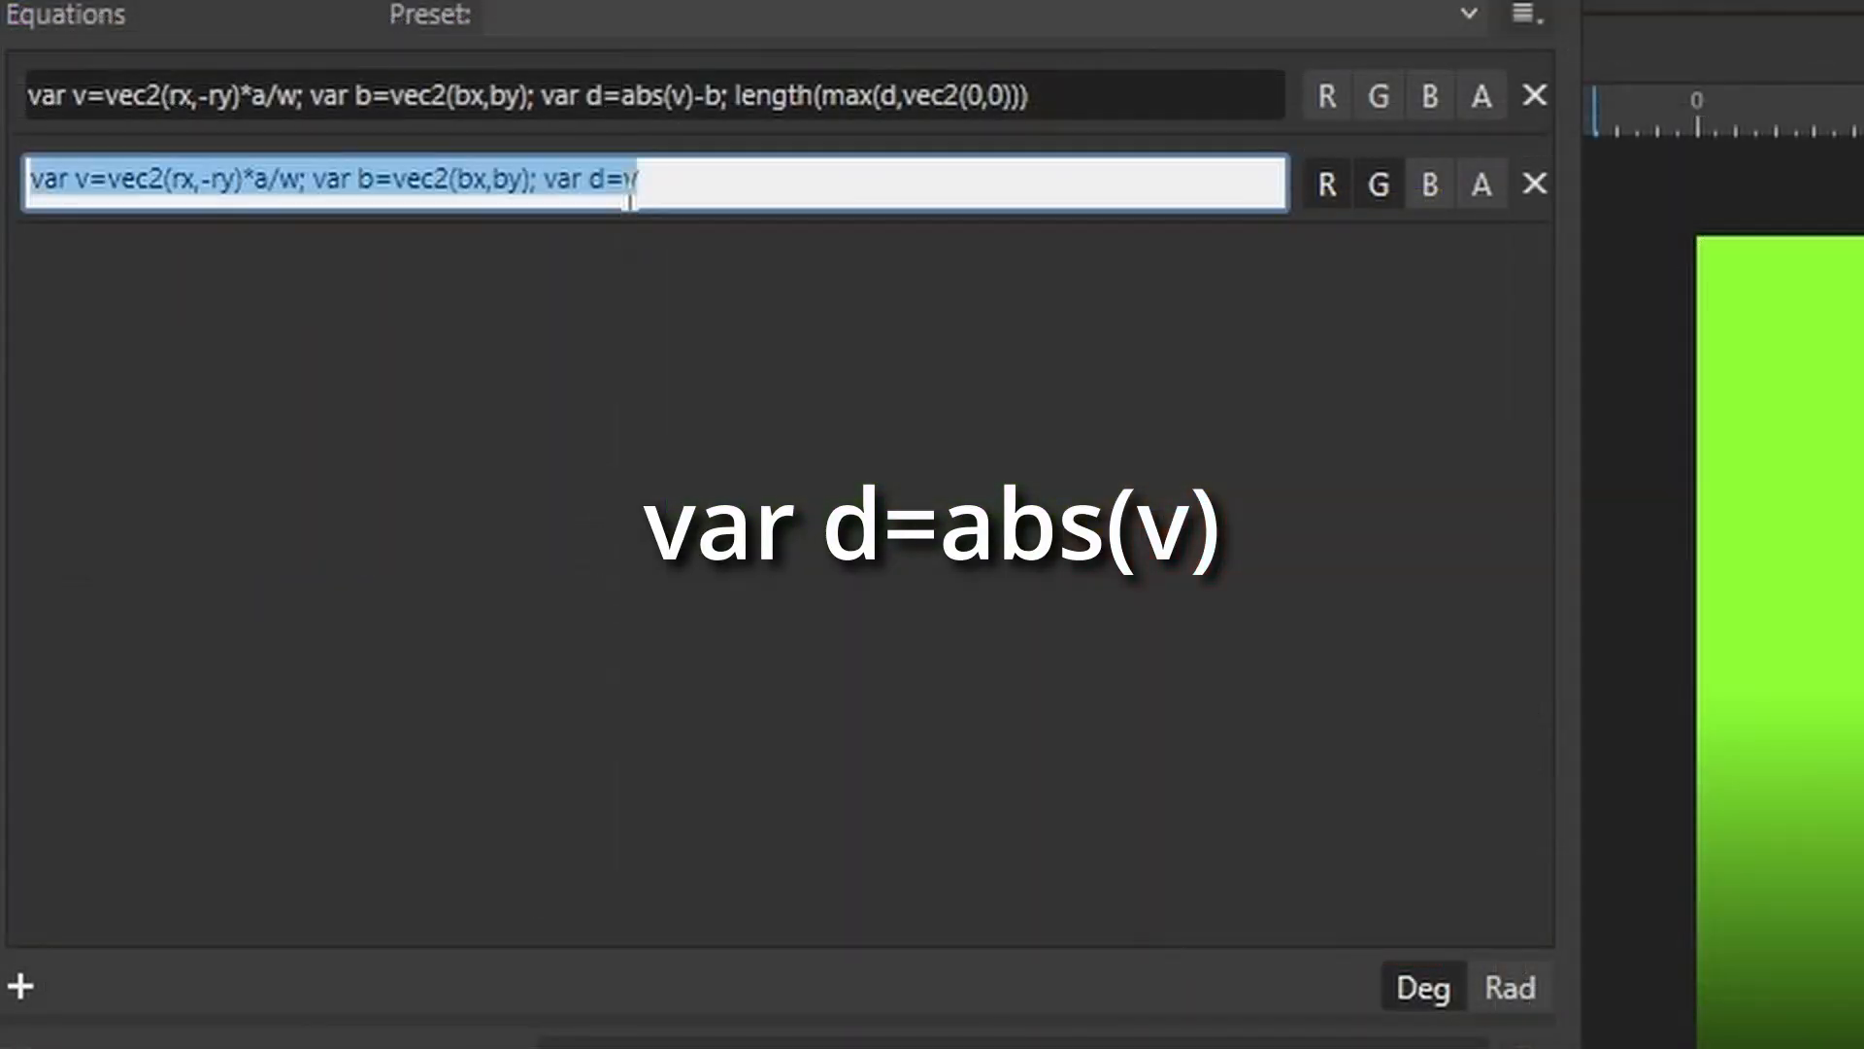
click(252, 174)
text(abs)
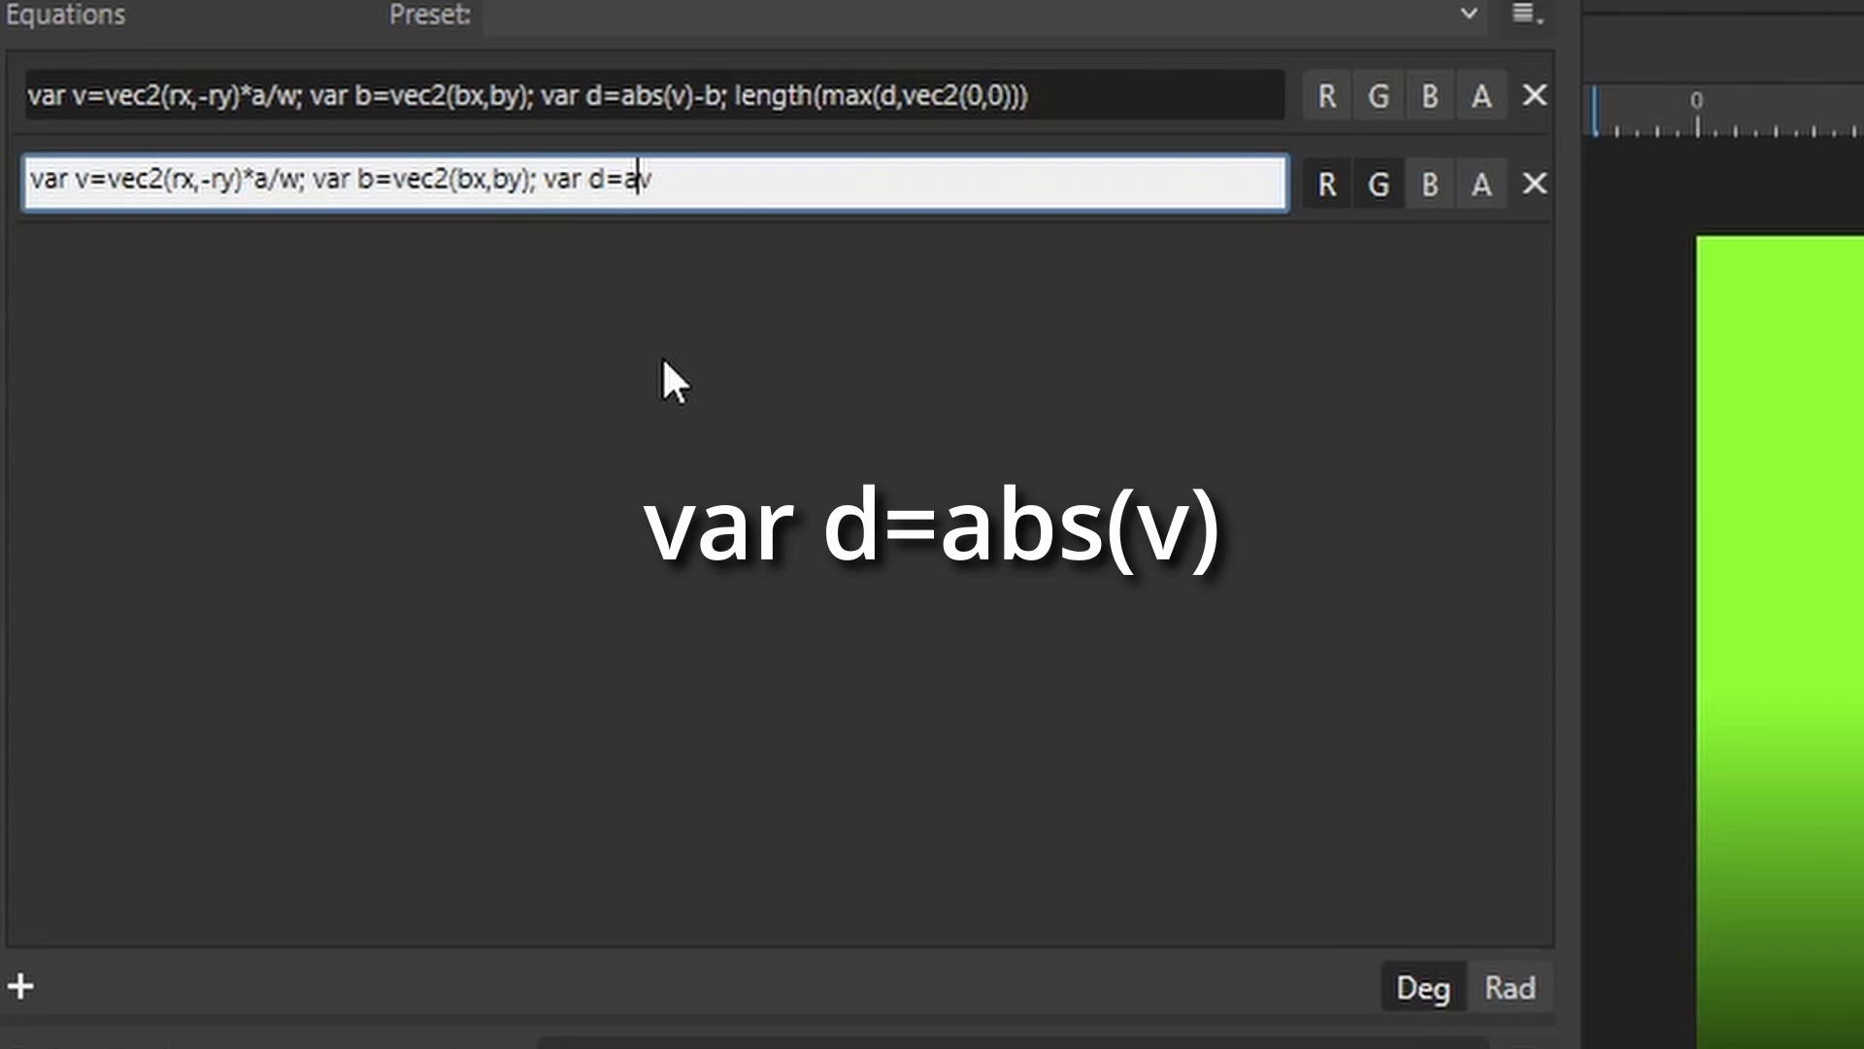
text(()
key(Right)
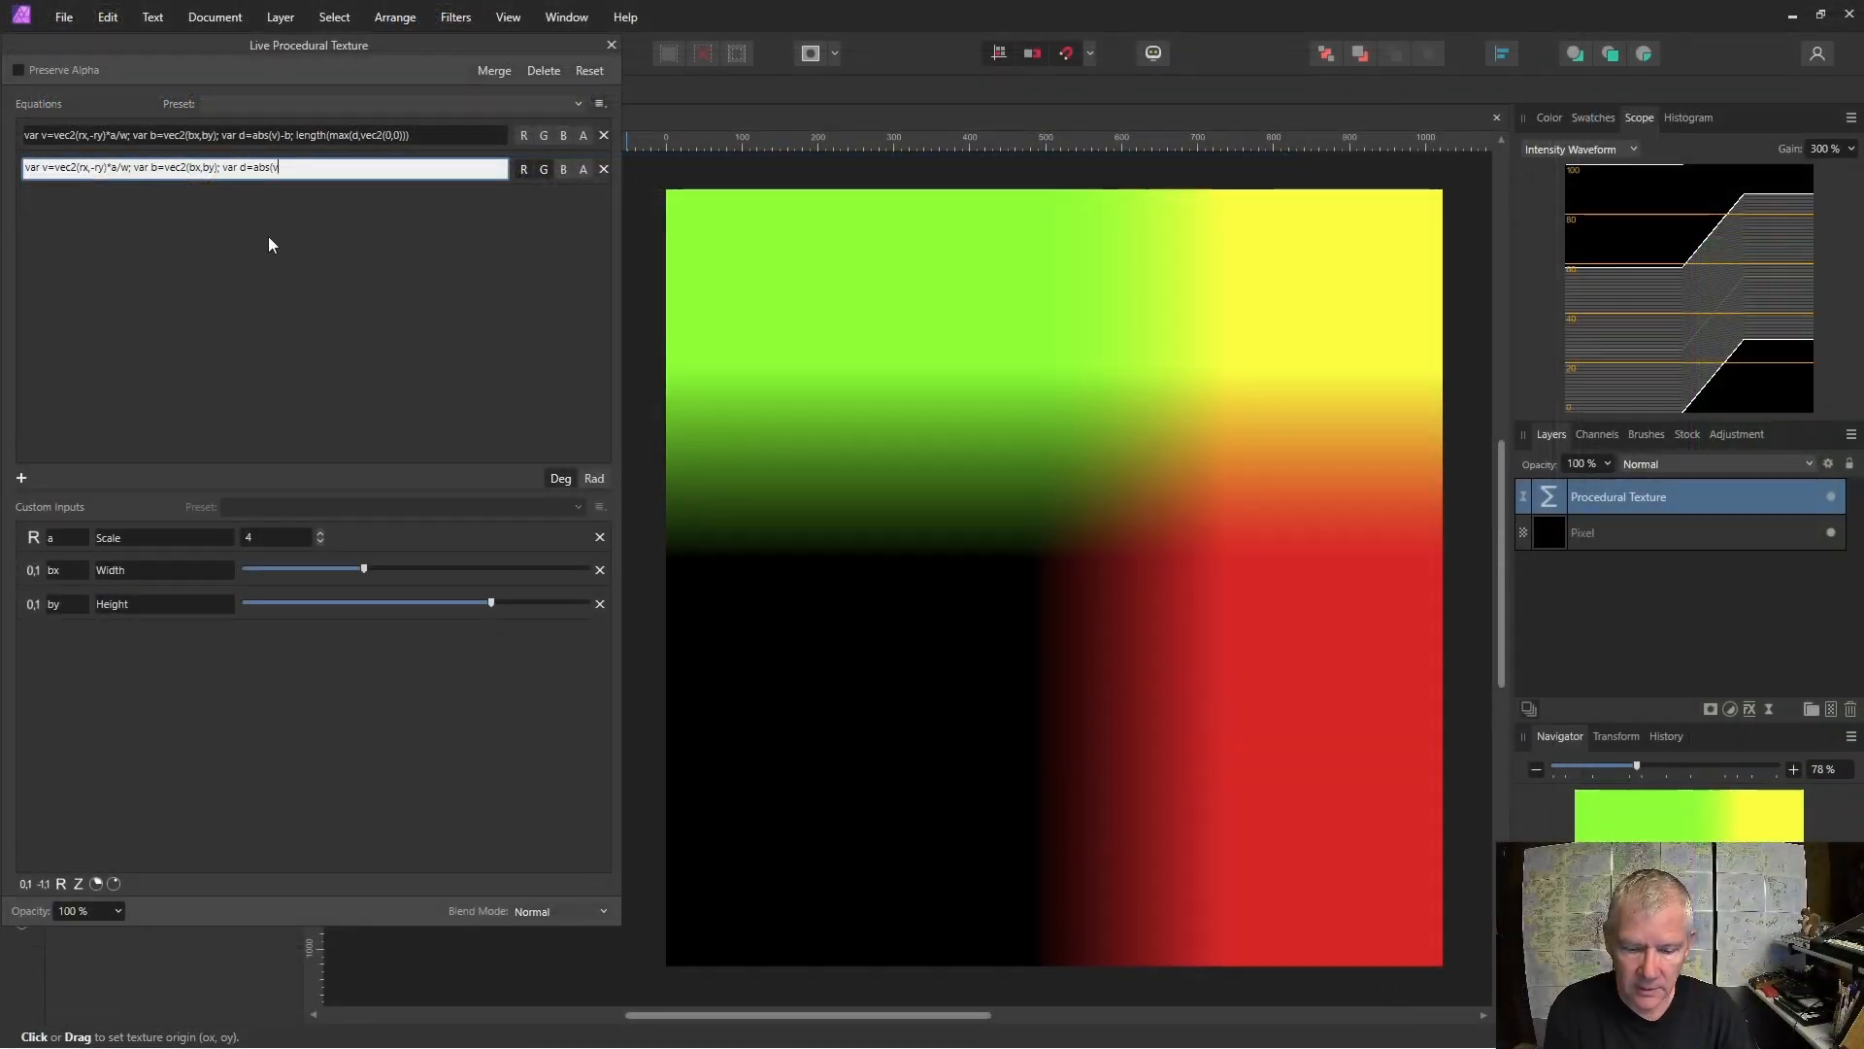
text())
key(Return)
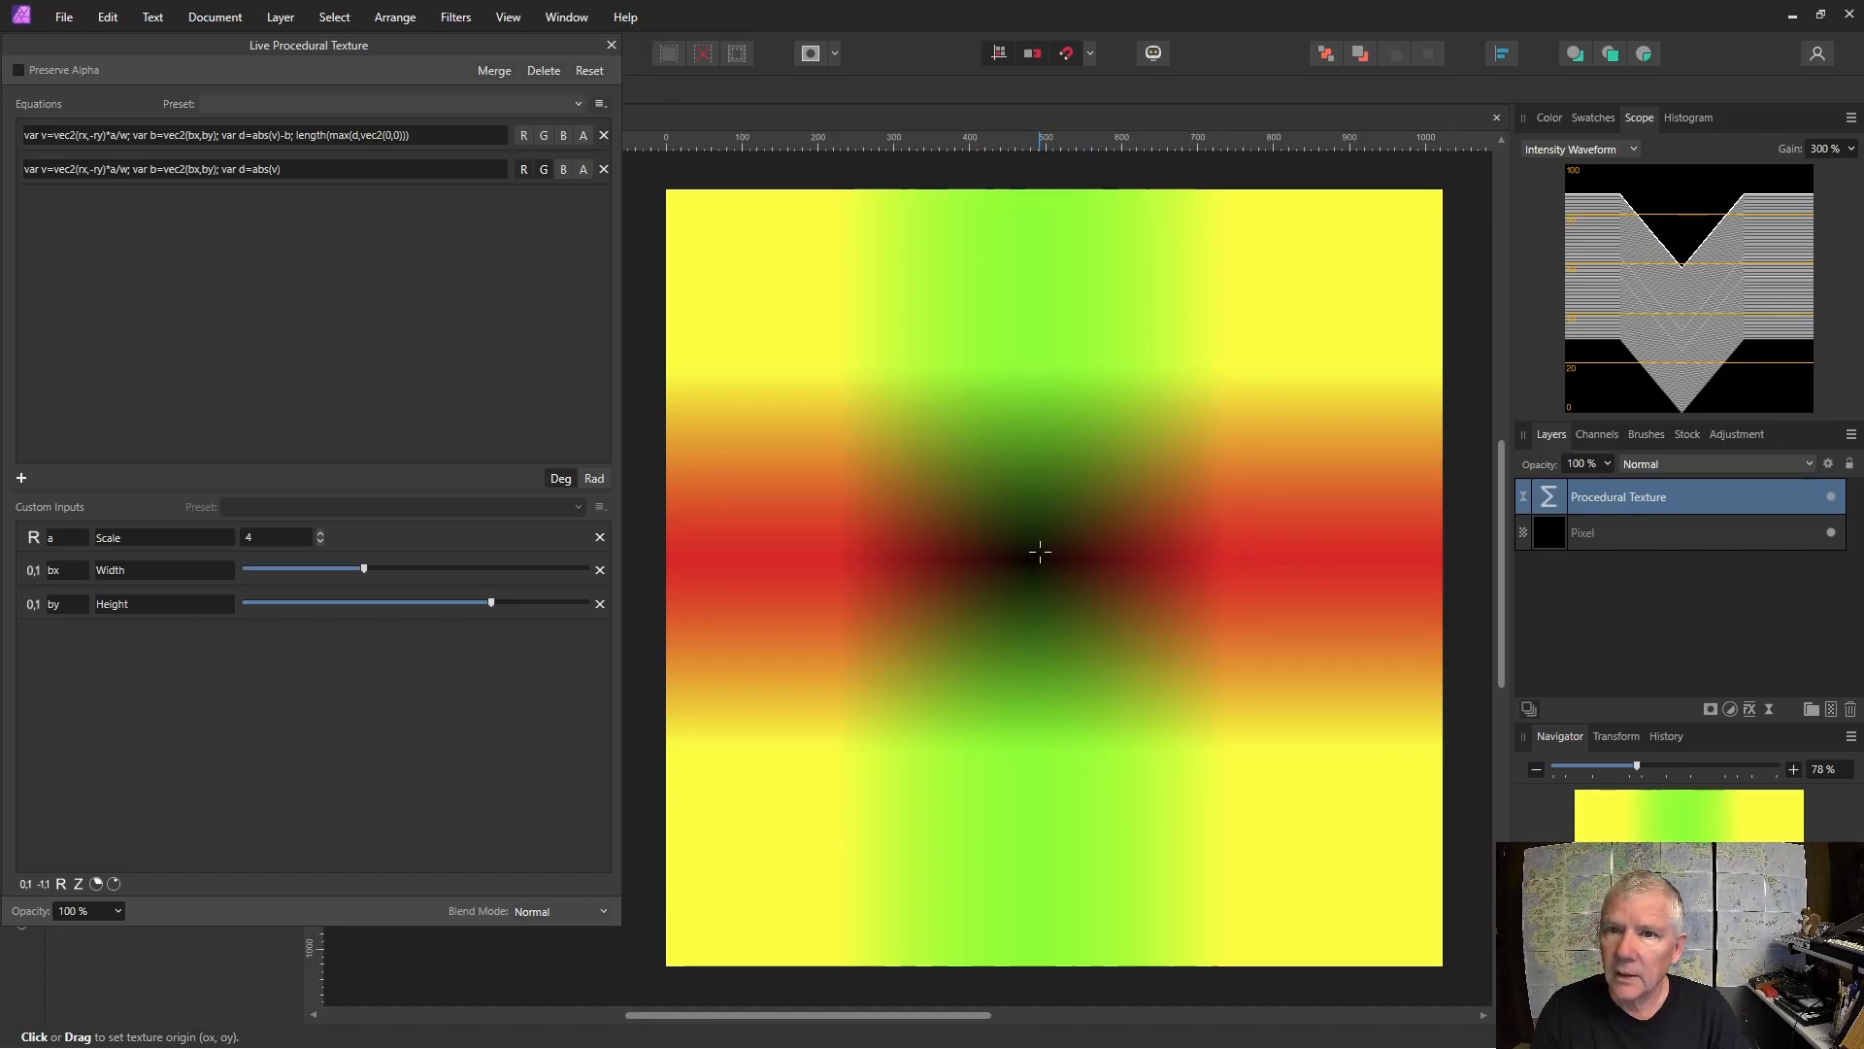
Append -b so the second equation reads var d=abs(v)-b.
click(290, 173)
click(290, 173)
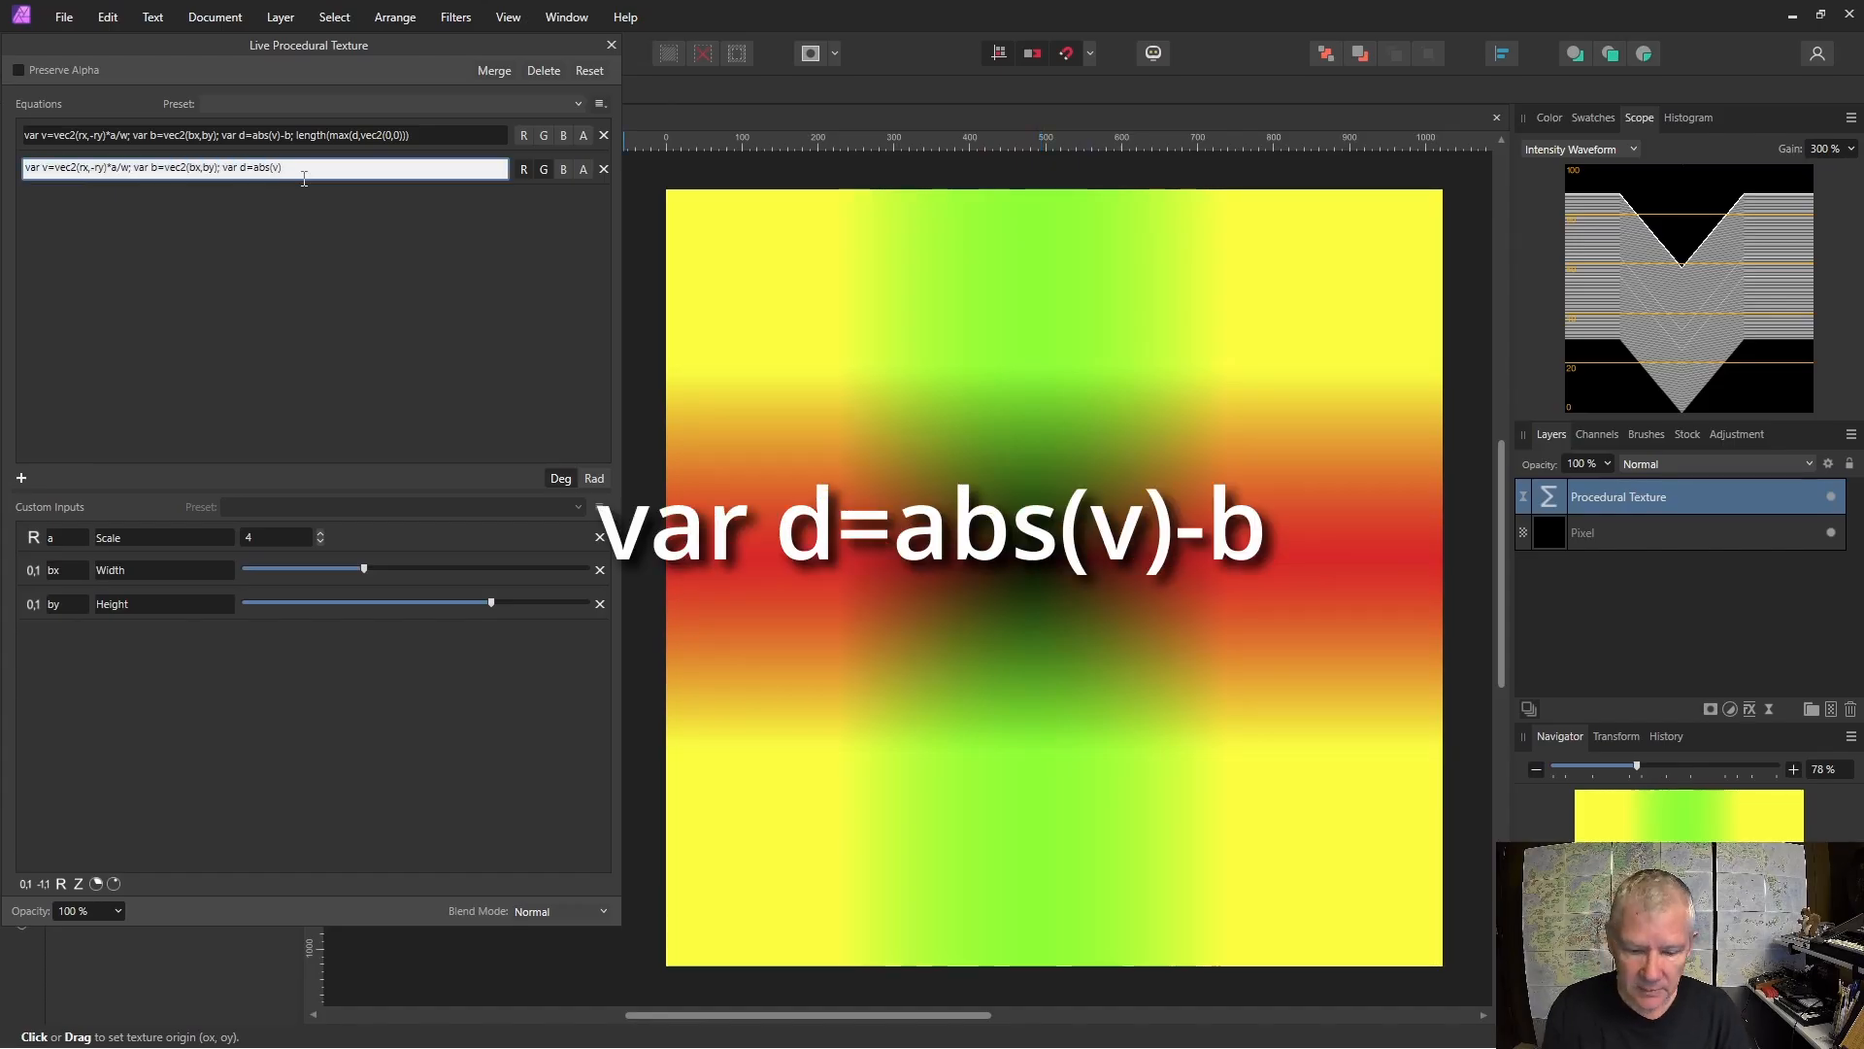
text(-b)
key(Return)
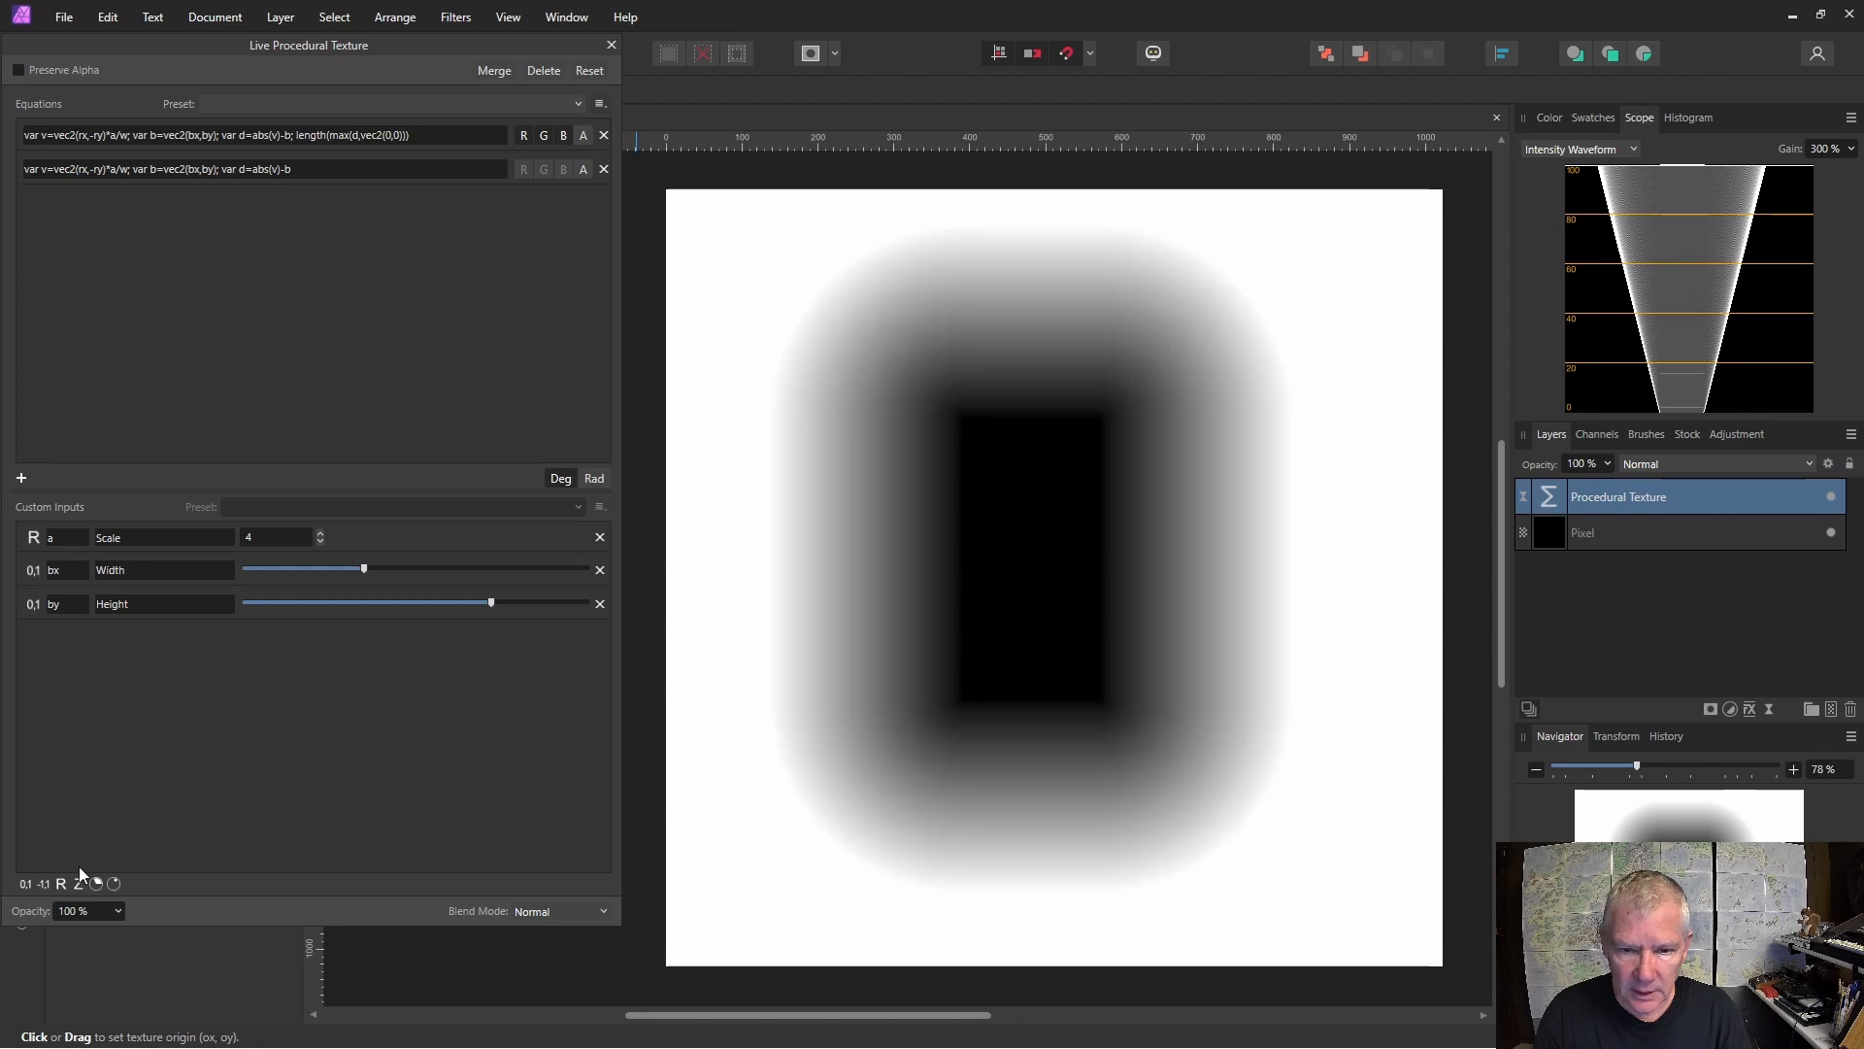
Wrap the first equation's length term in smoothstep(e,e+s, …) to form smoothstep(e,e+s,length(max(d,vec2(0,0)))).
click(301, 138)
click(299, 136)
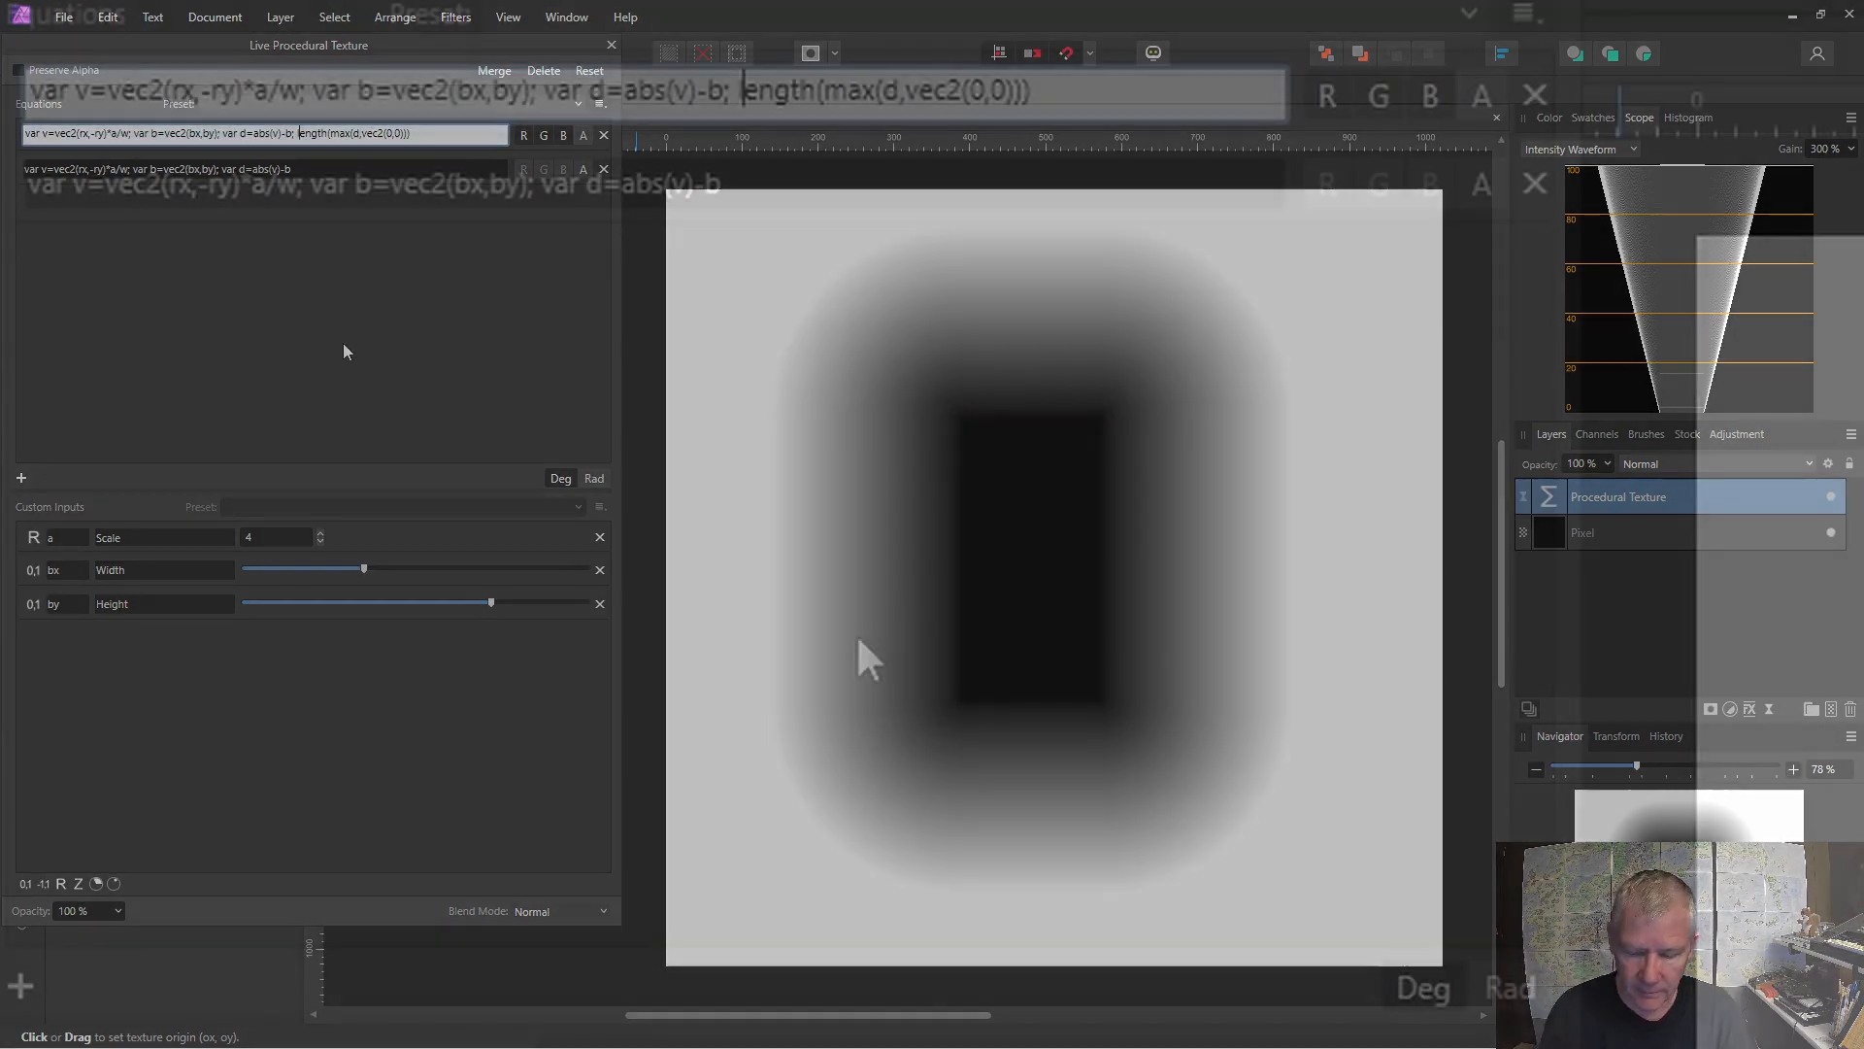
text(s)
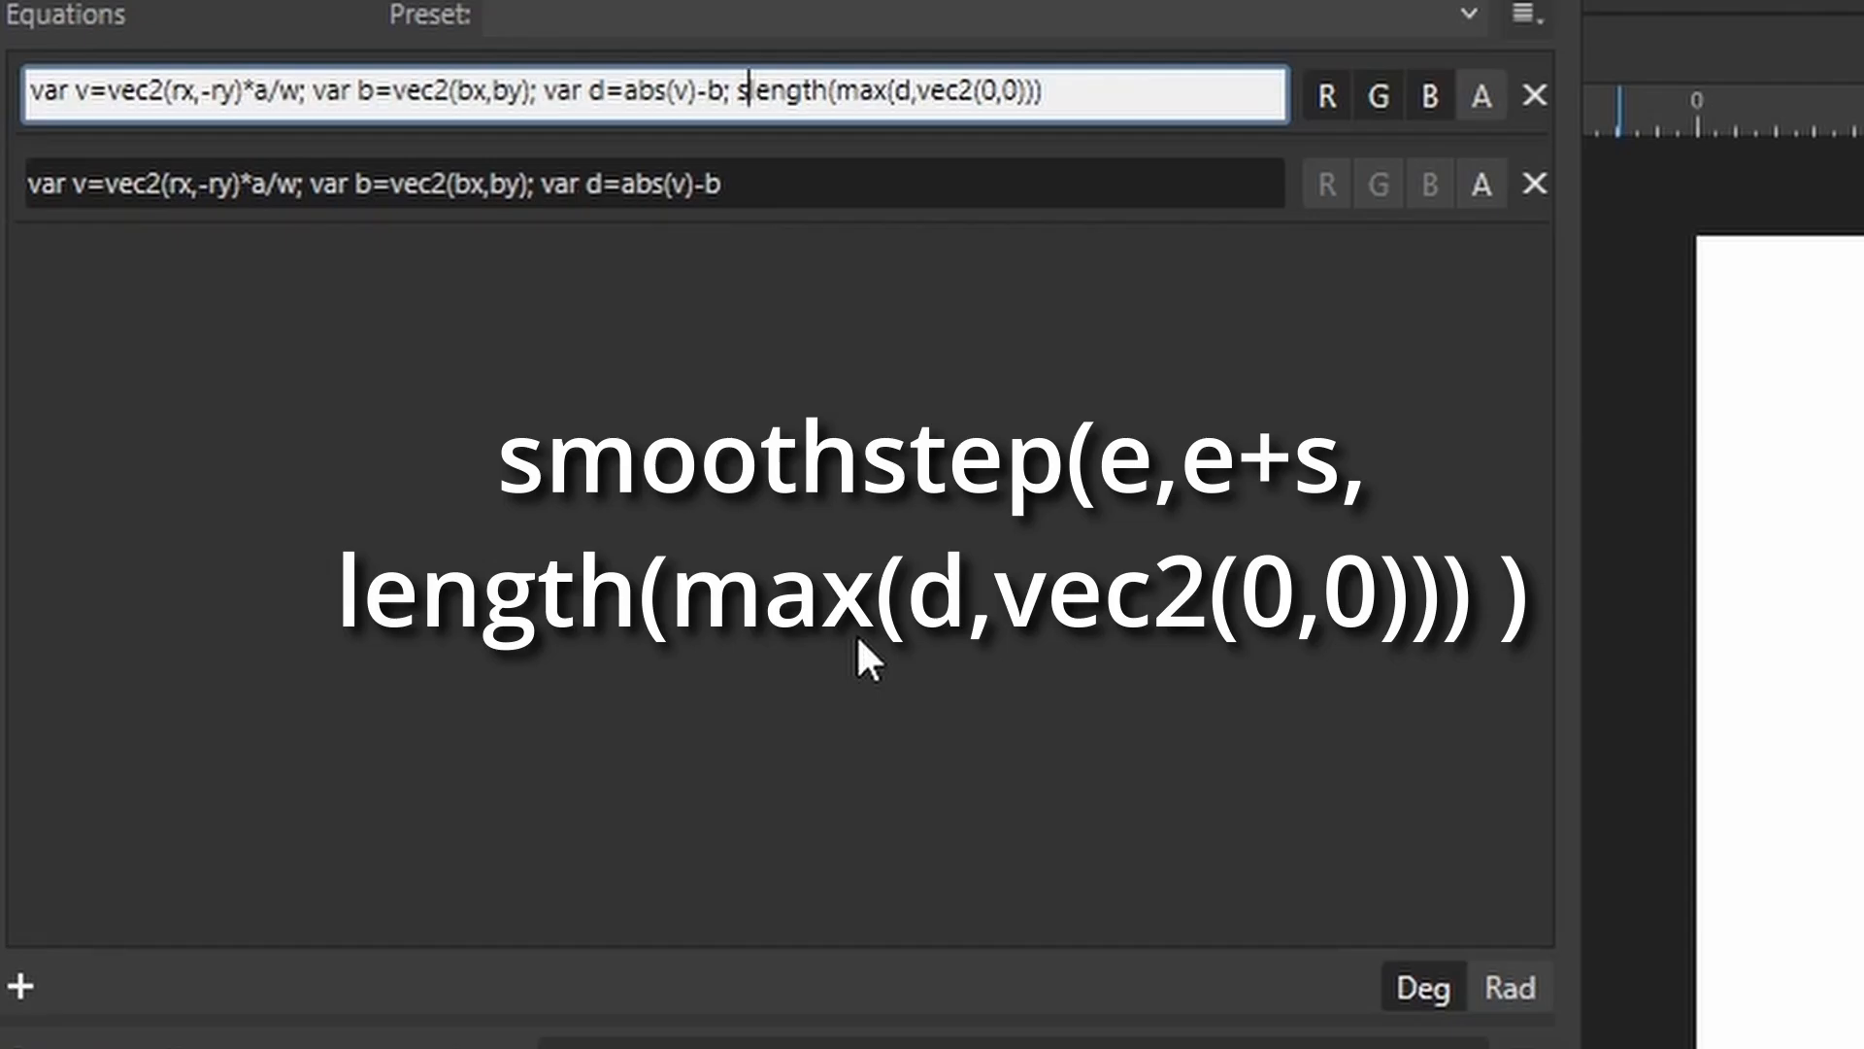
text(moothstep()
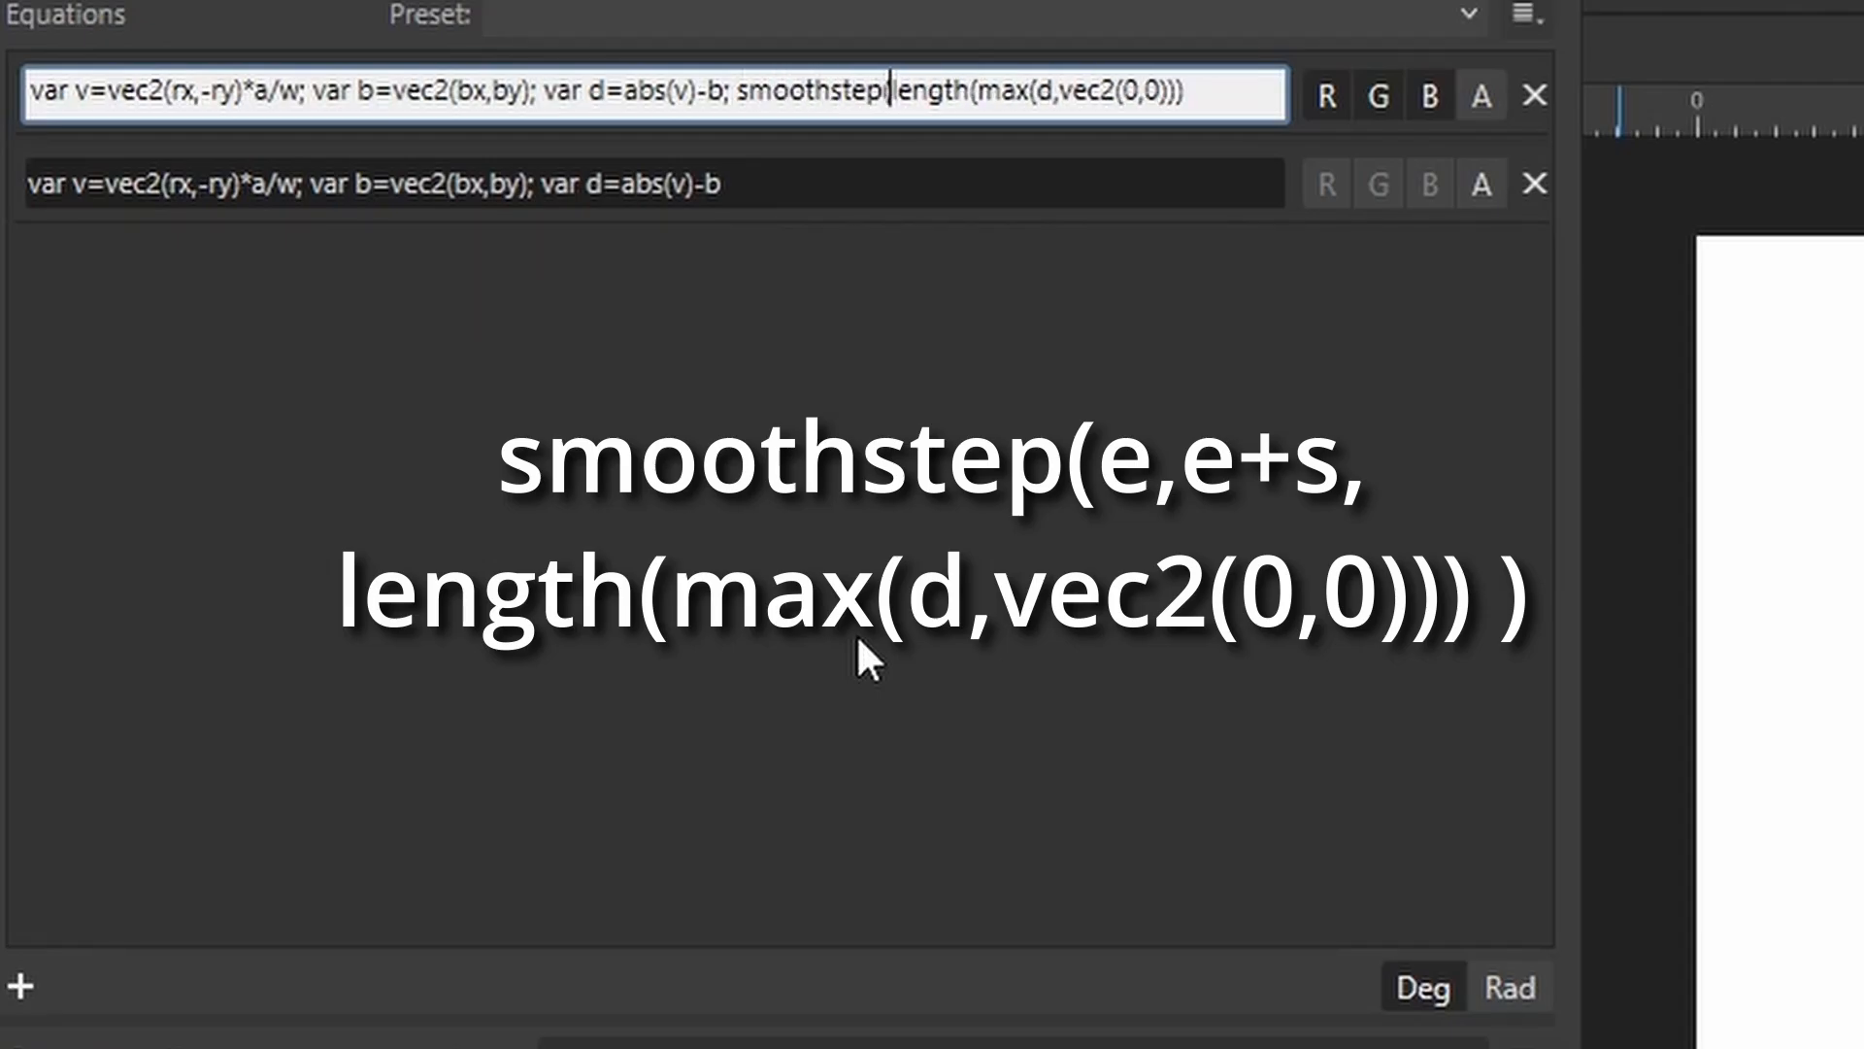
text(e,e)
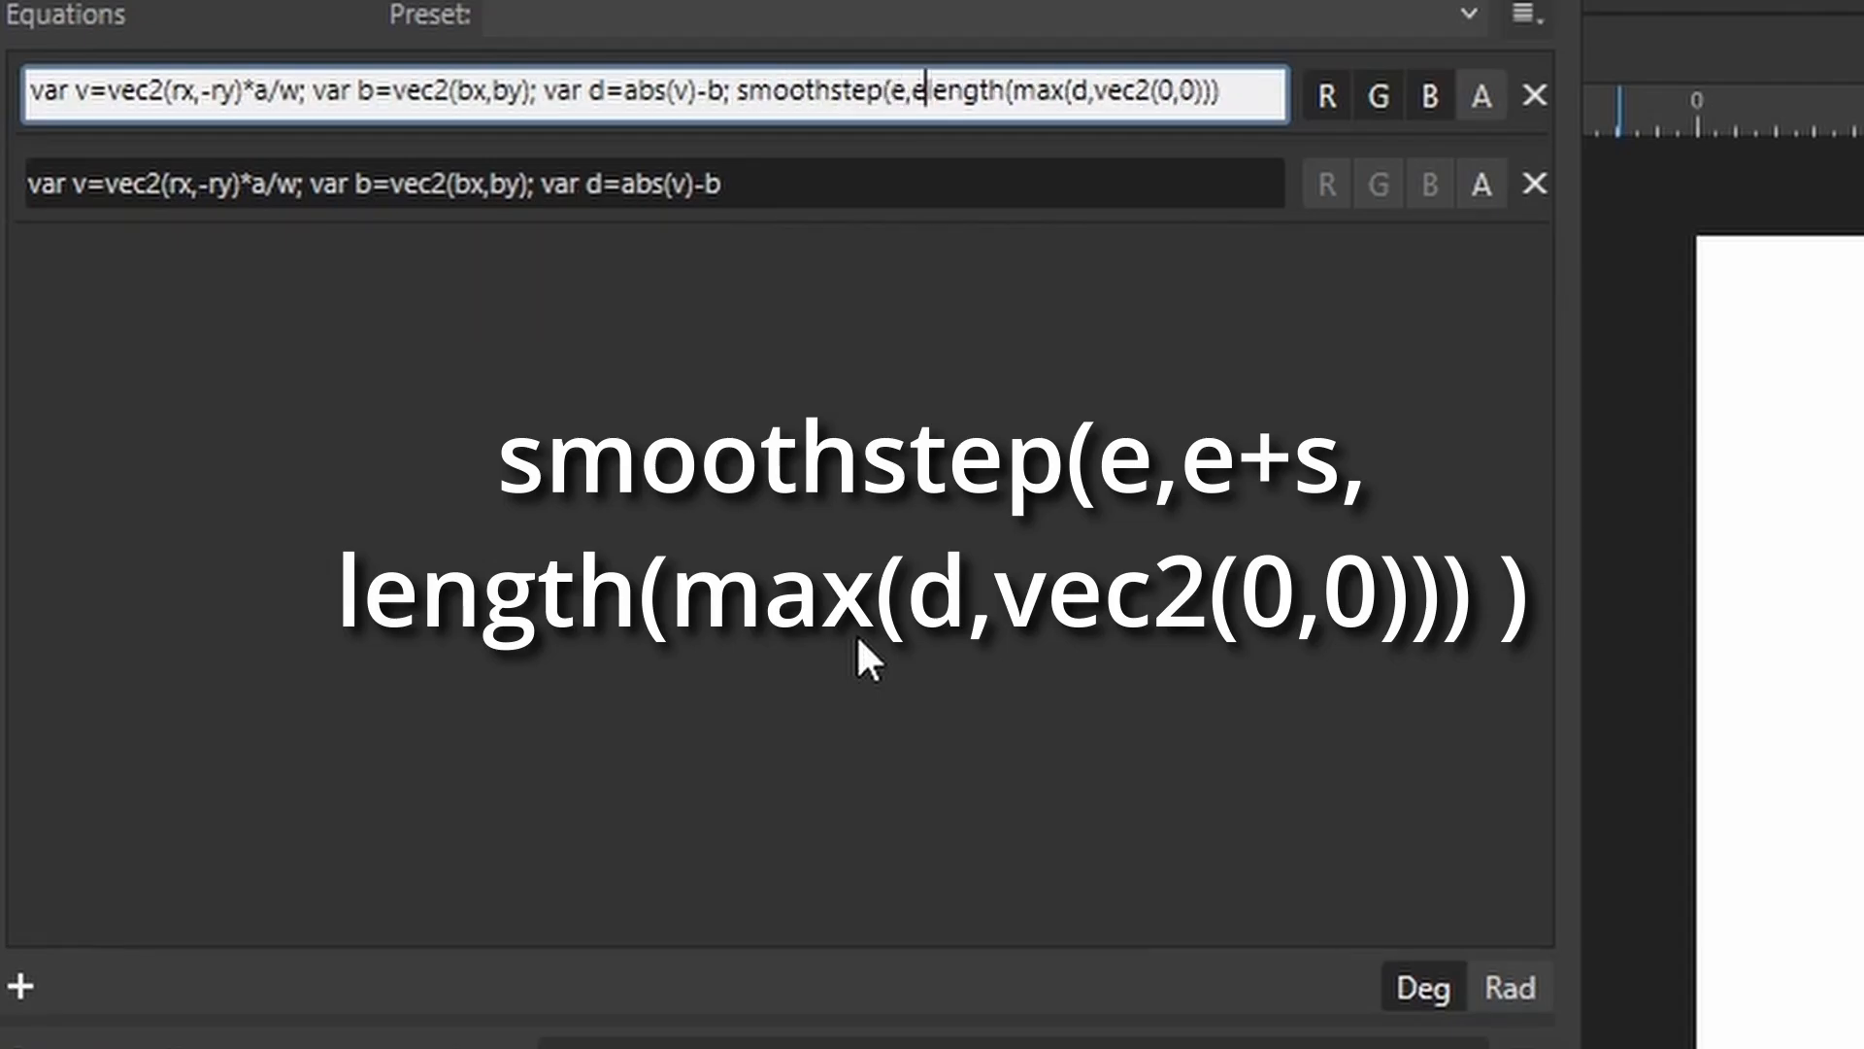
text(+s)
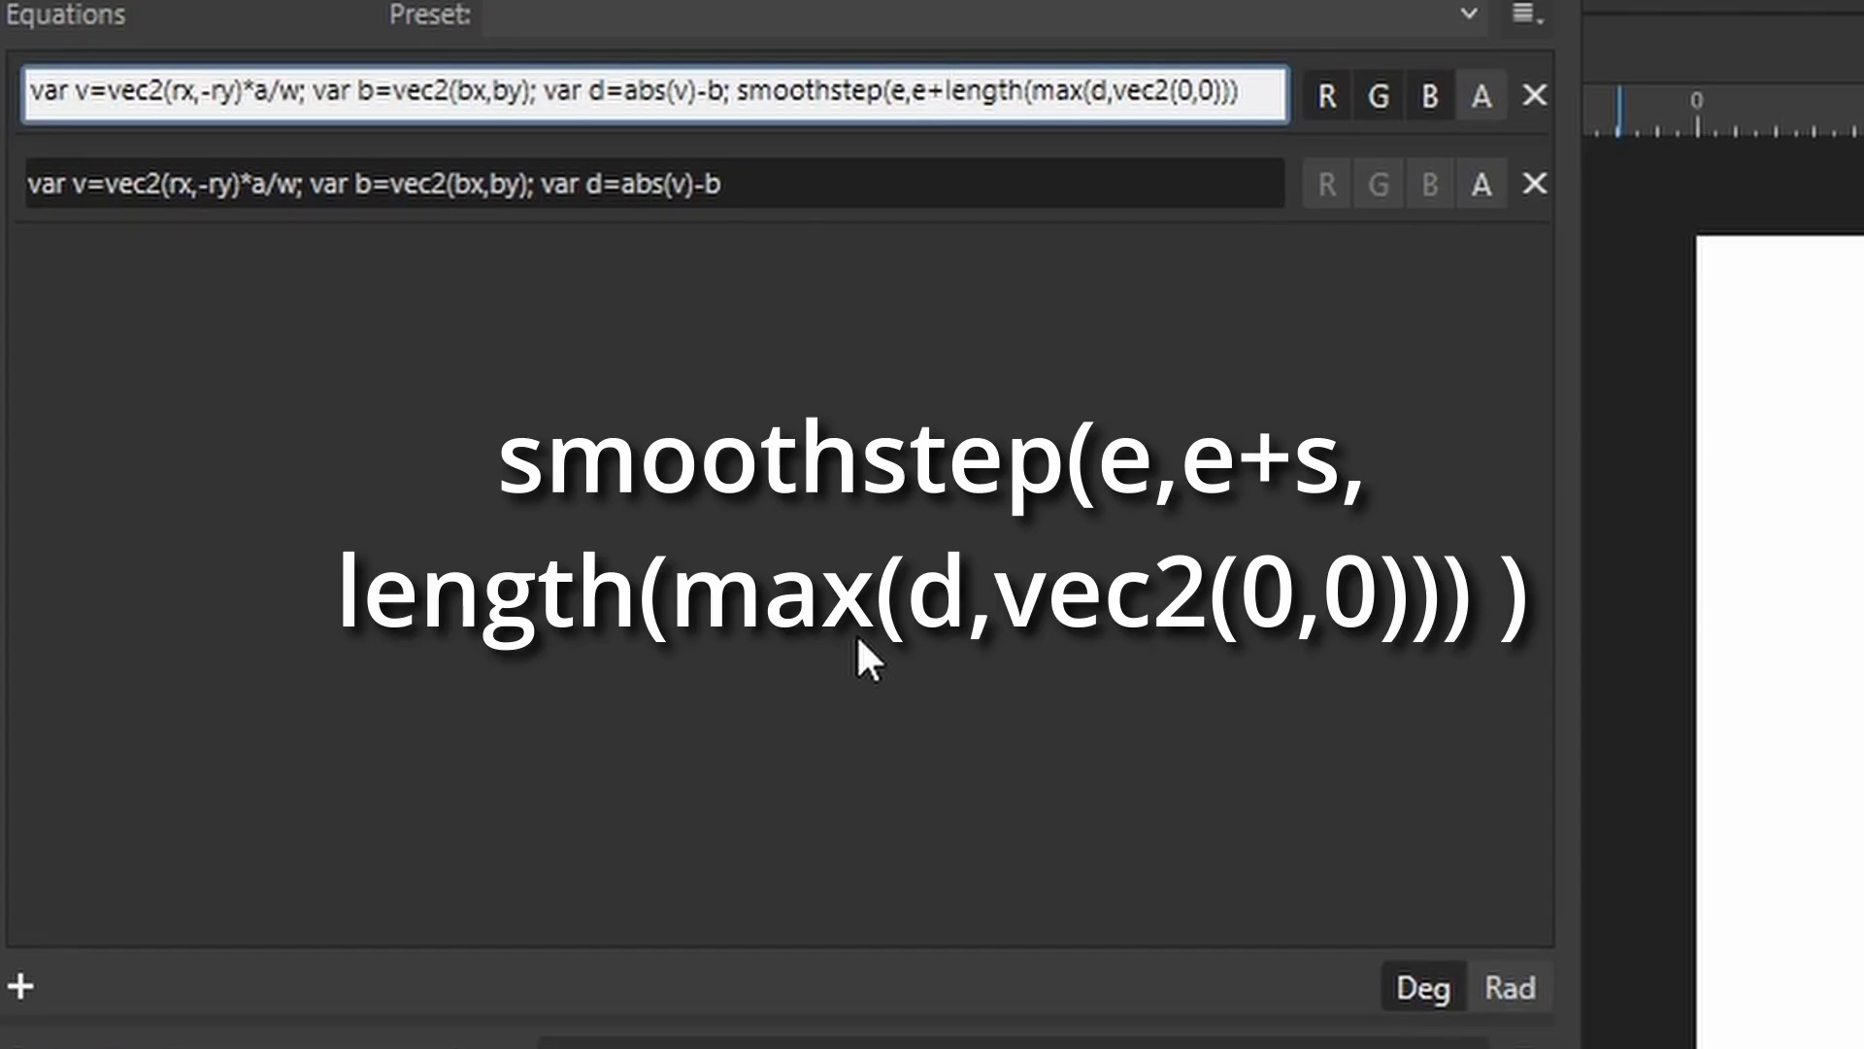
text(,)
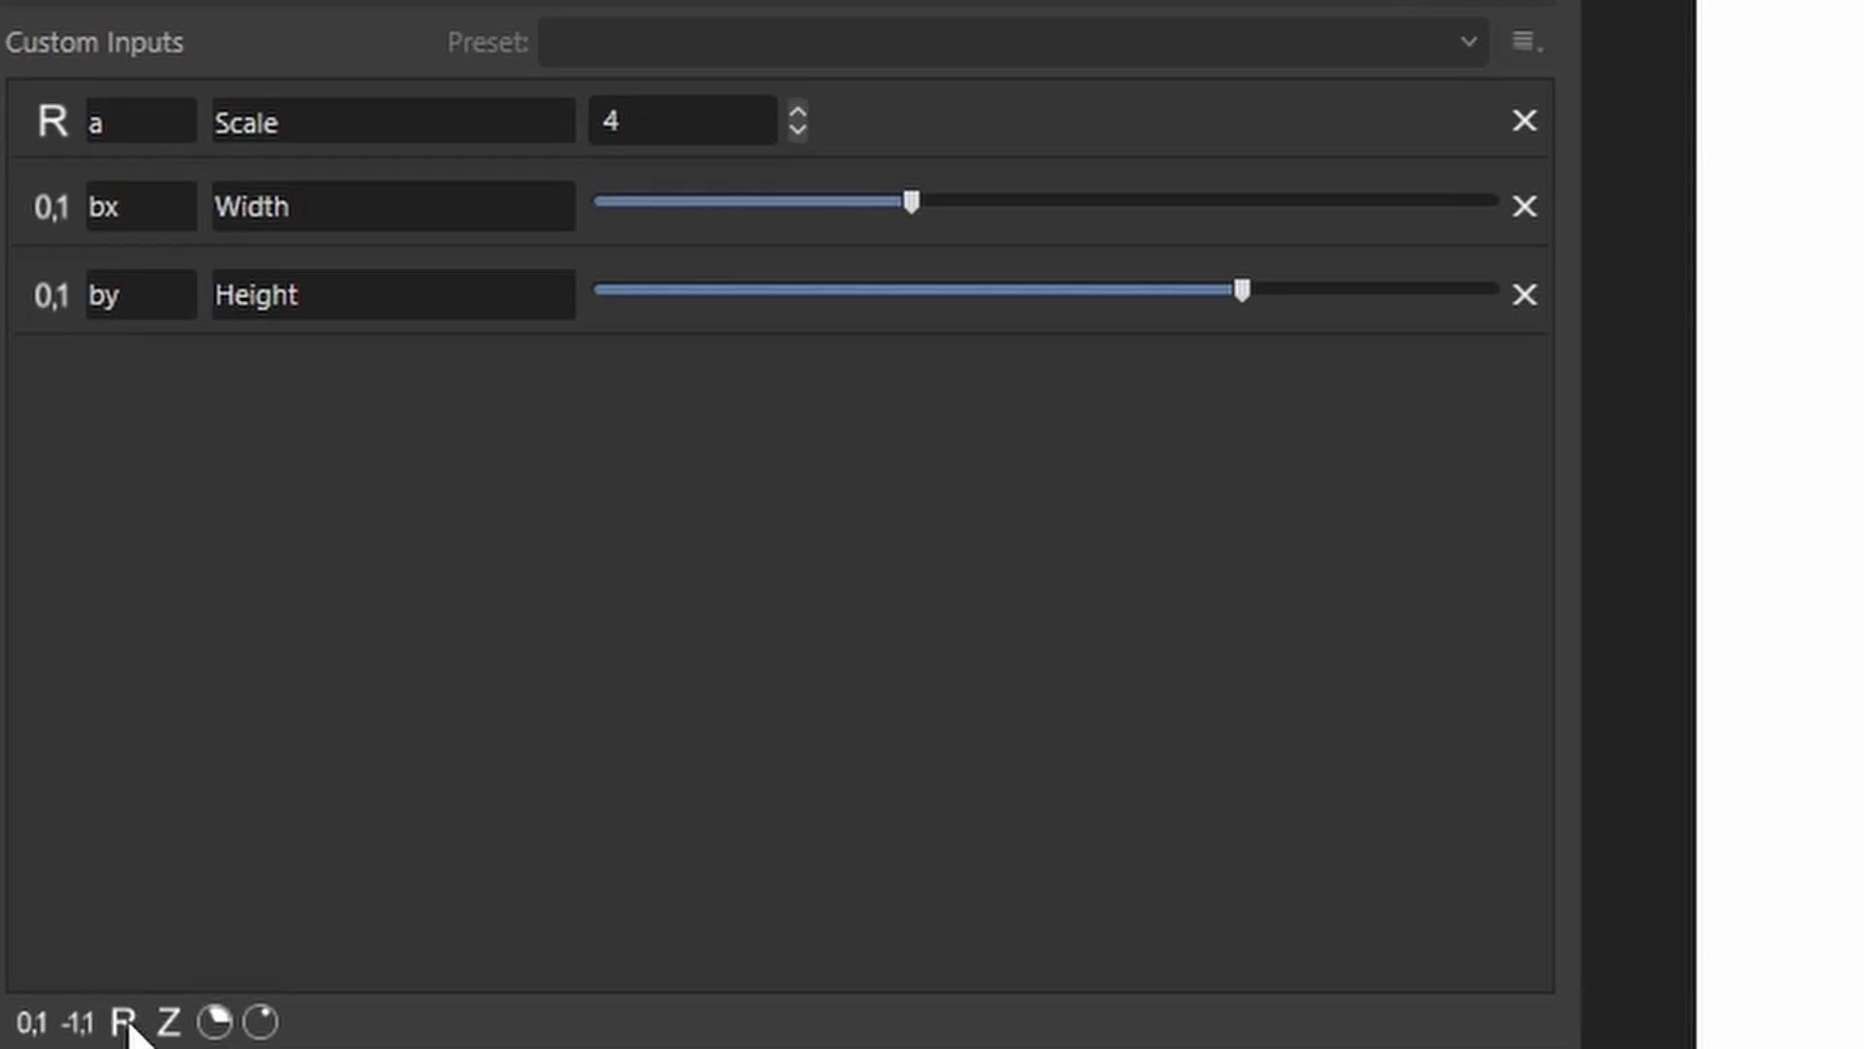
Add two new 0–1 custom inputs and name their variables e and s.
click(31, 1022)
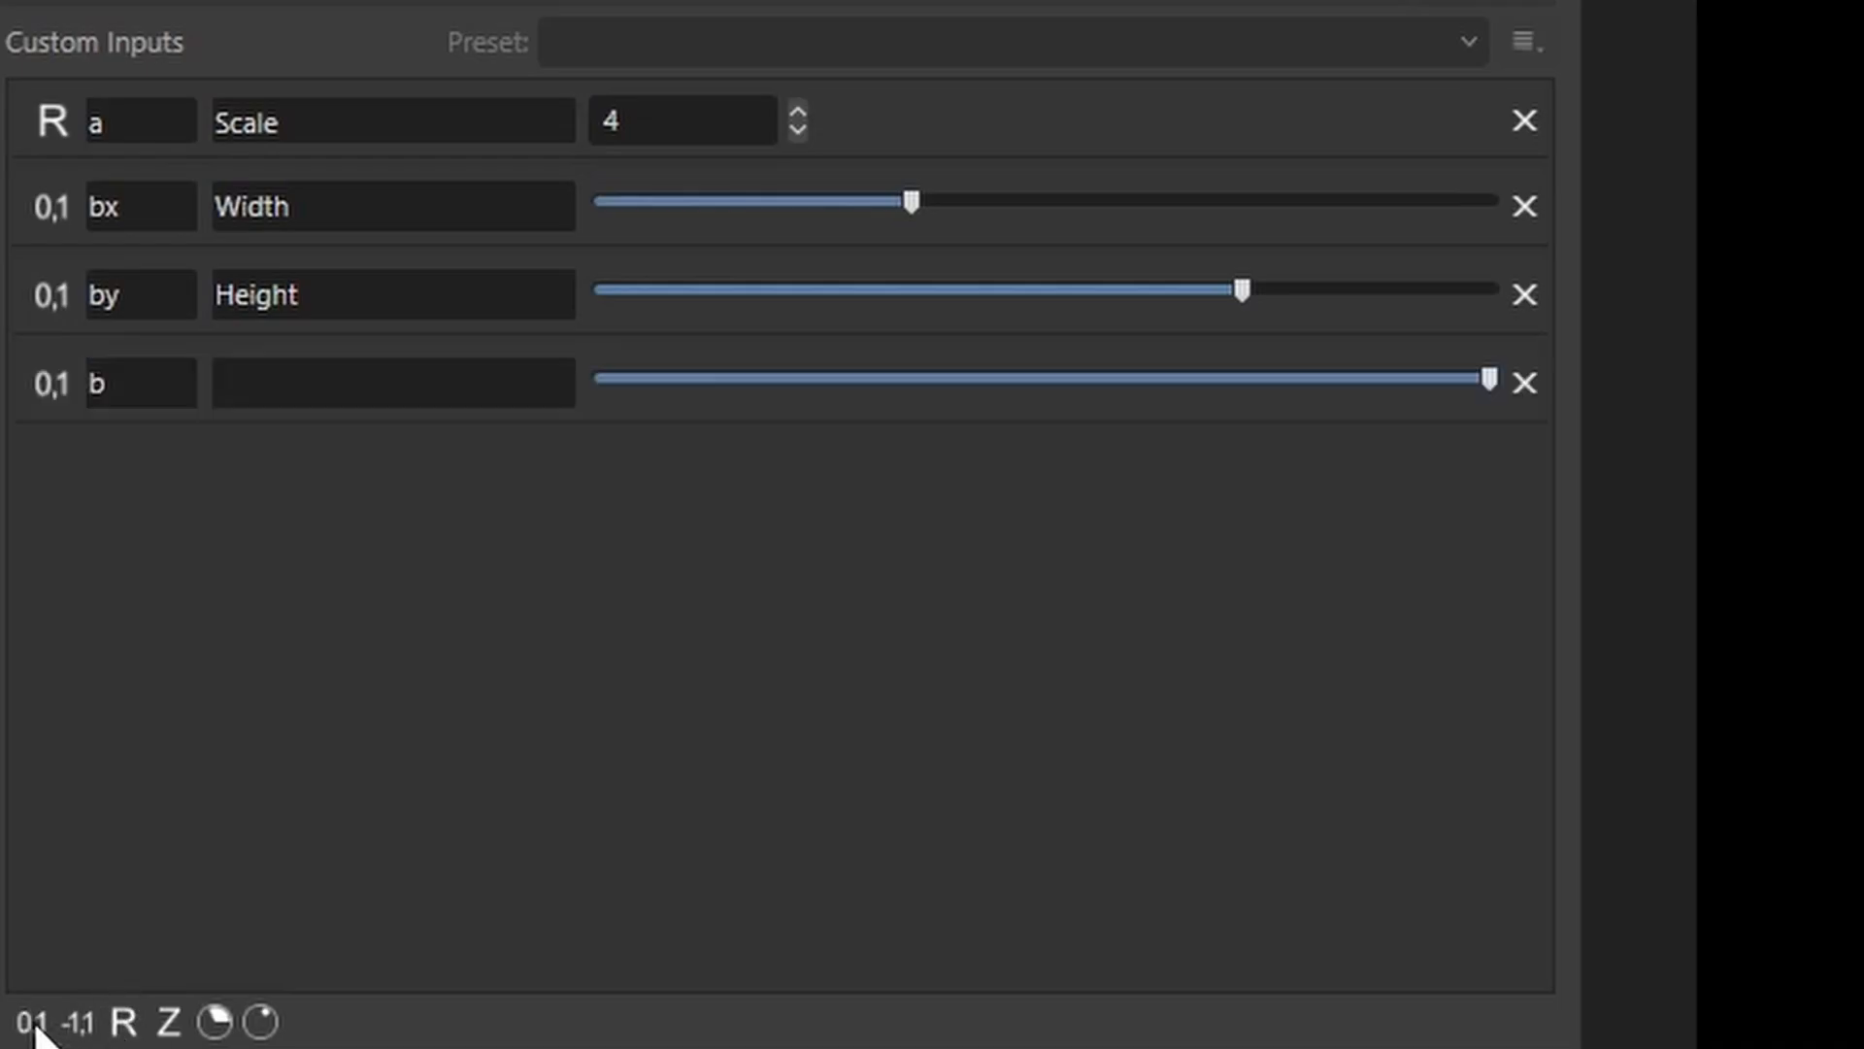
click(31, 1023)
double_click(122, 413)
text(e)
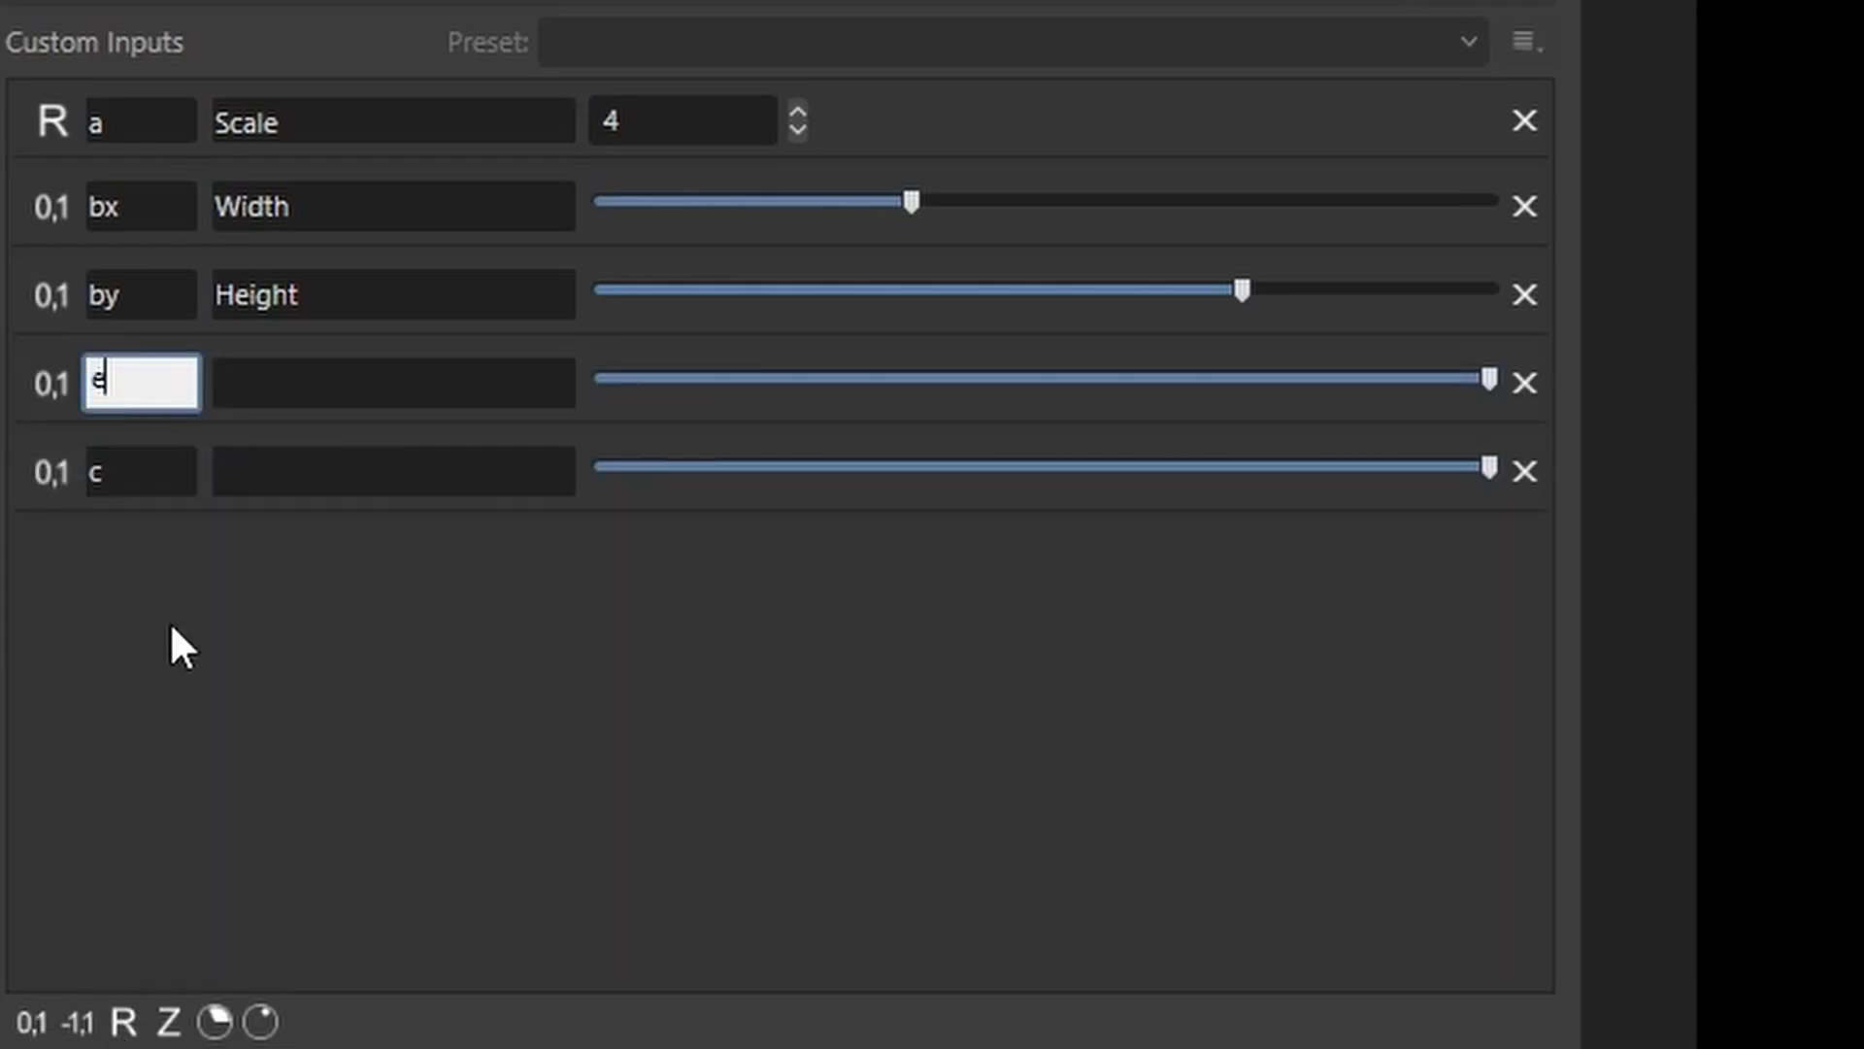
double_click(144, 481)
text(s)
Give the e and s inputs the descriptions Edge and Smooth.
click(289, 381)
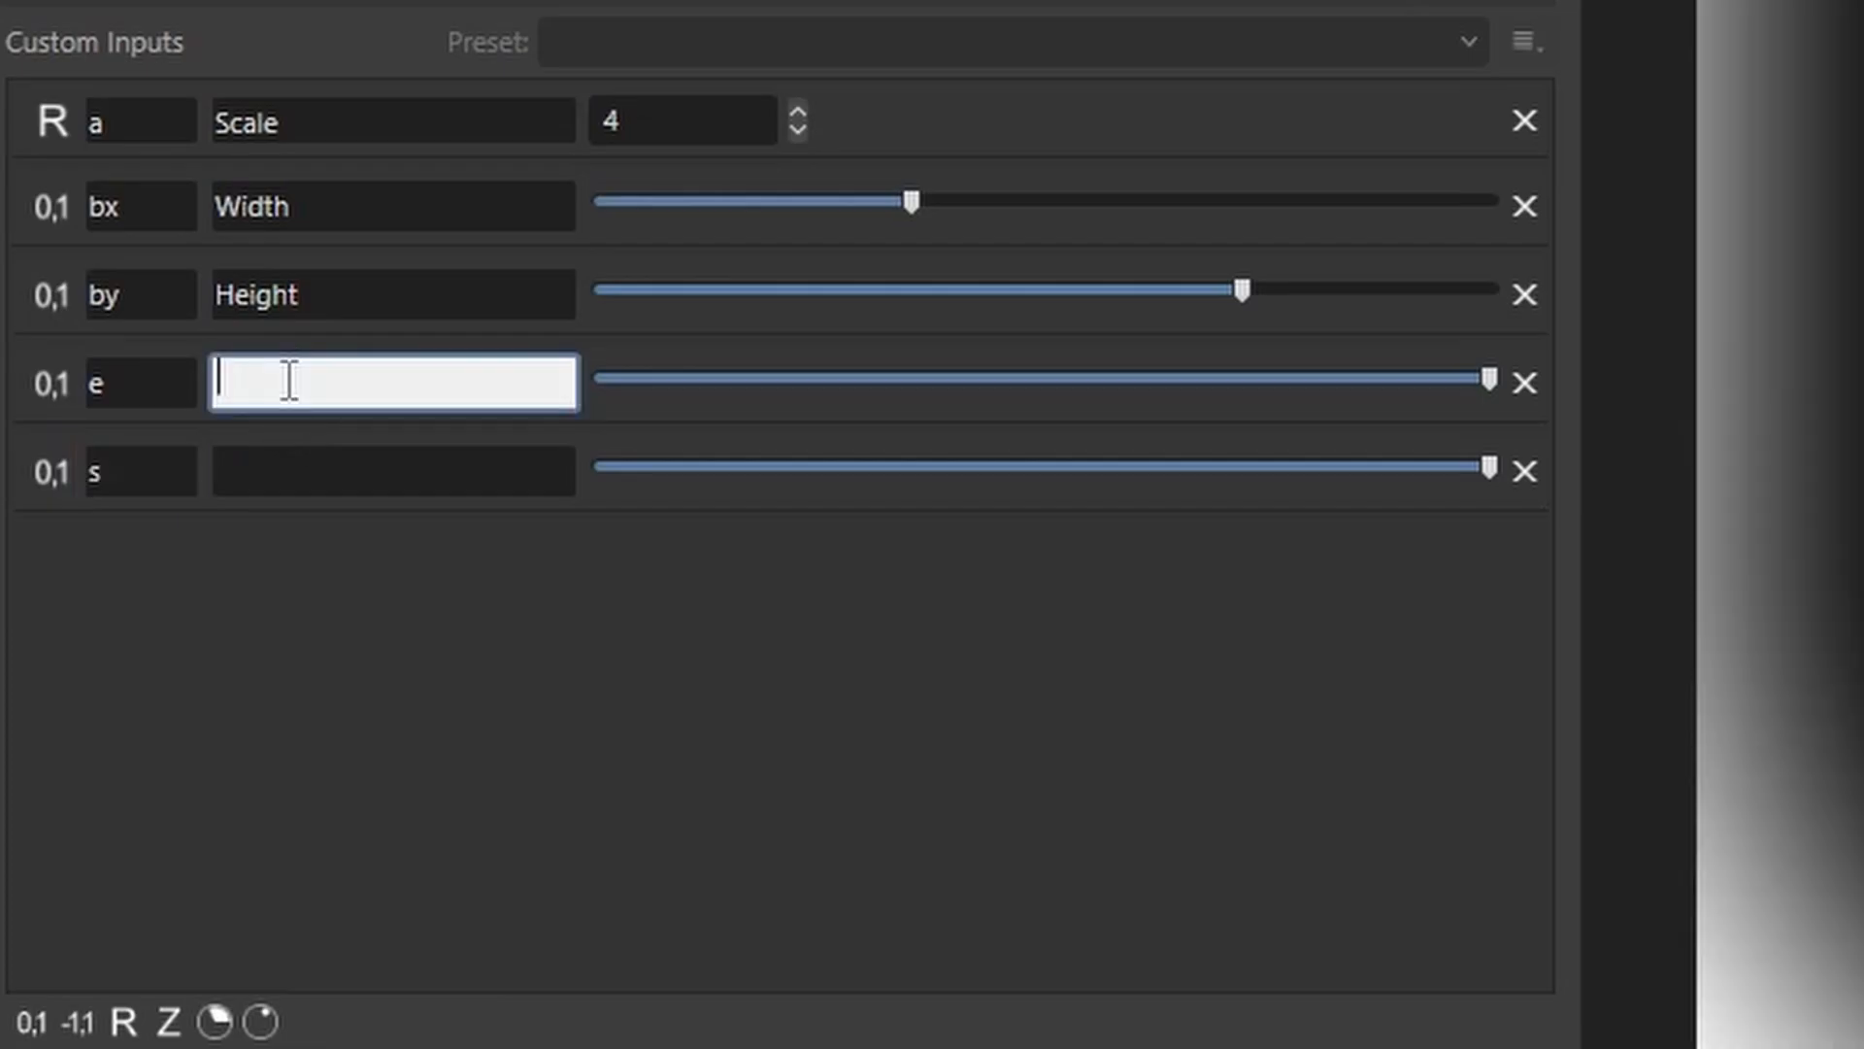
text(Edge)
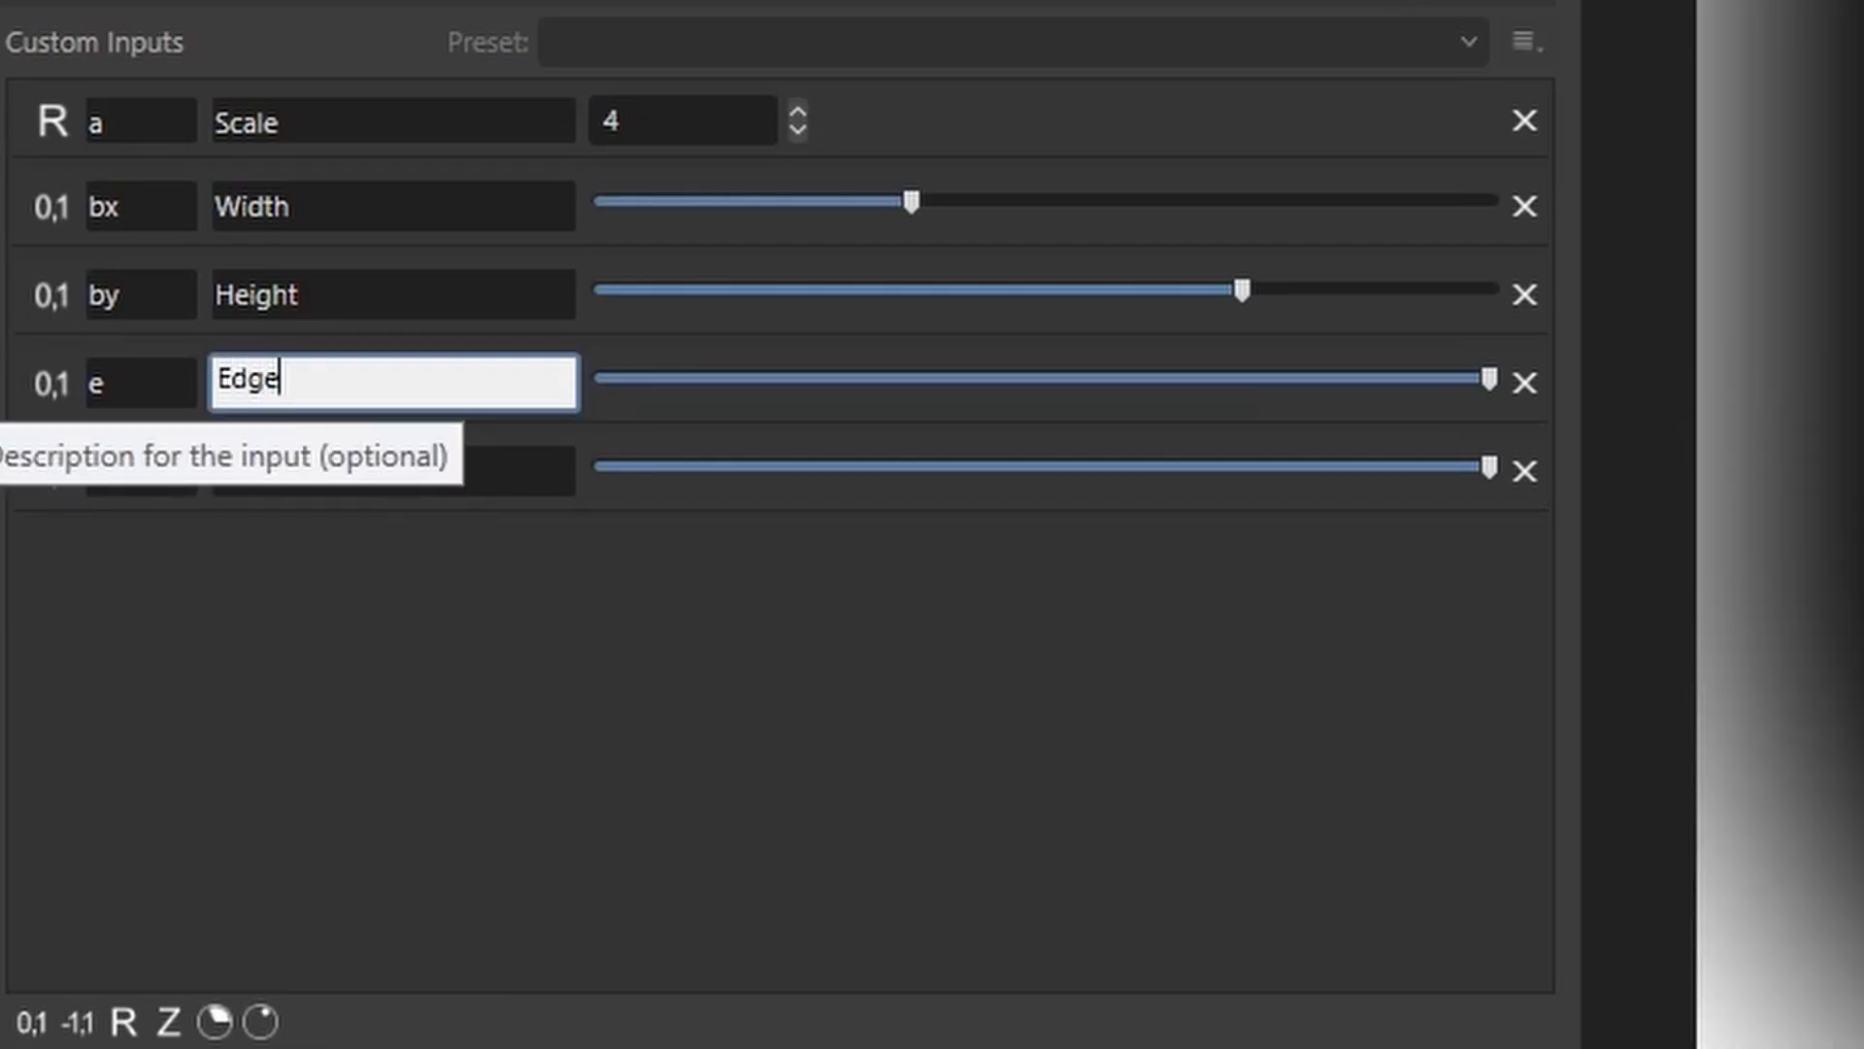
click(375, 470)
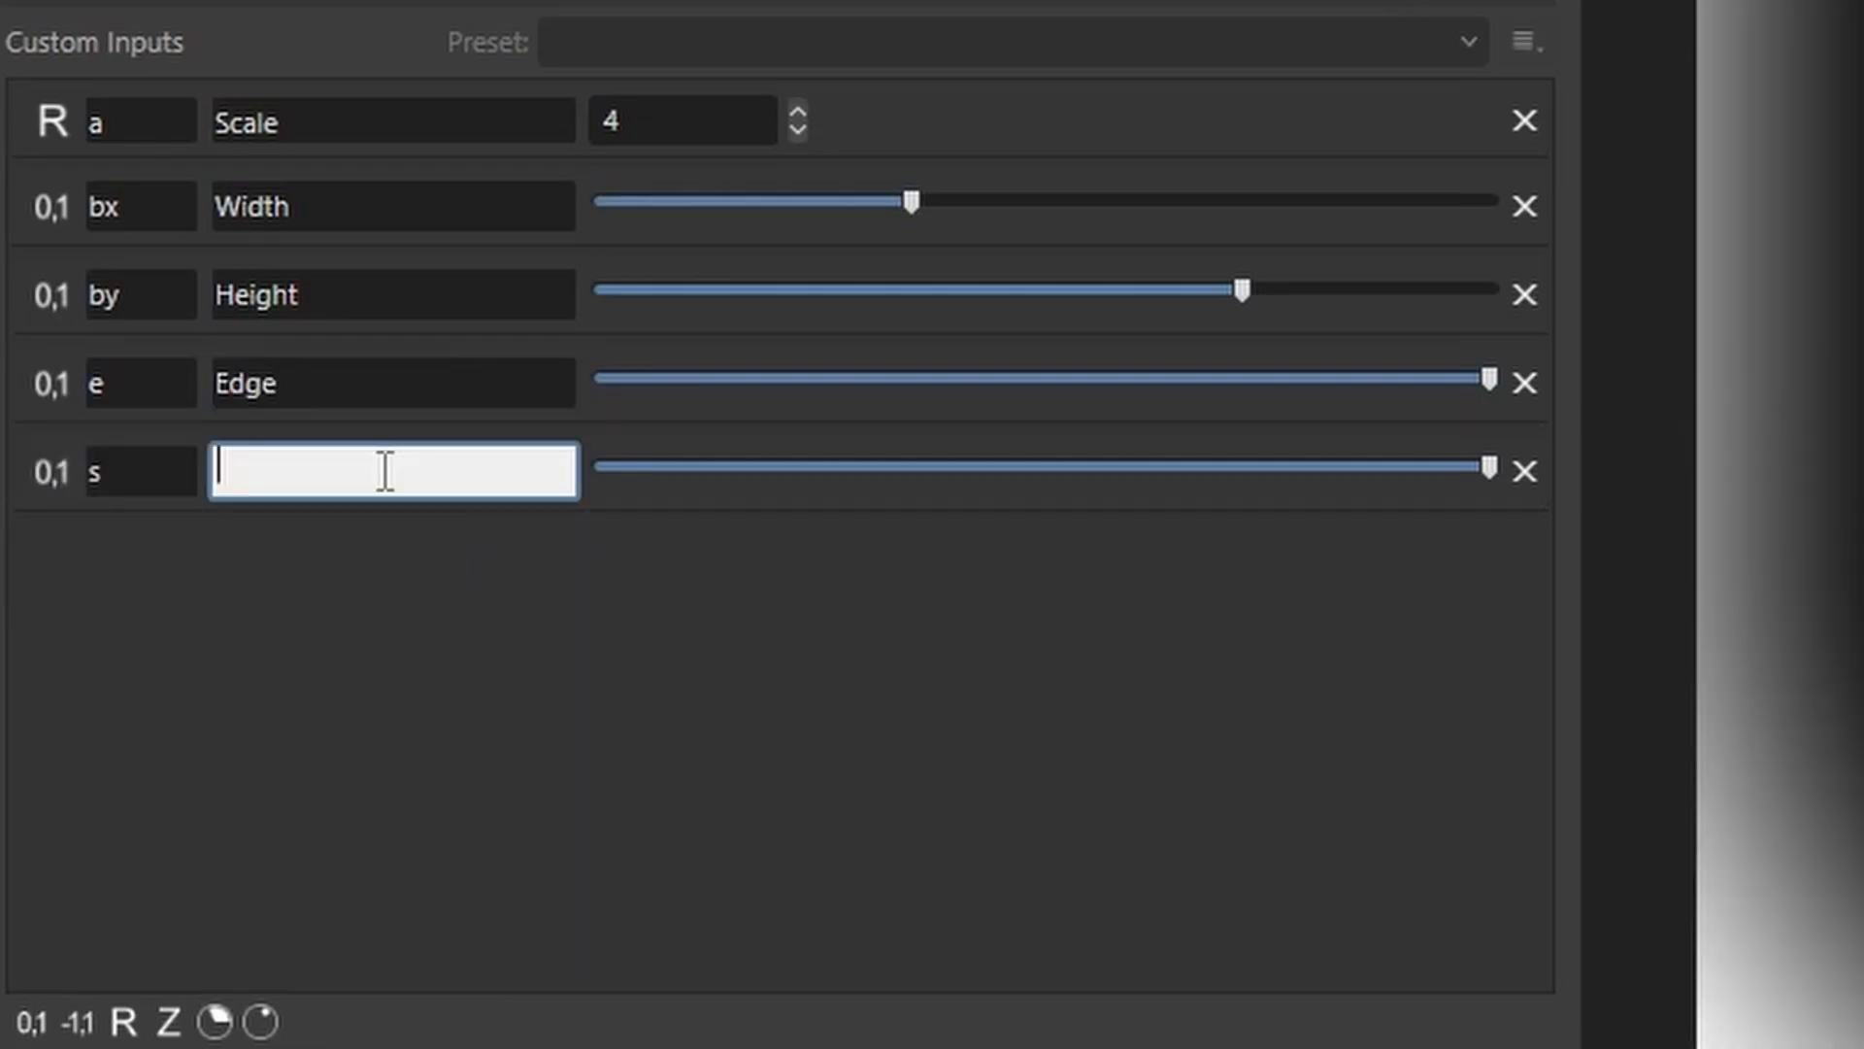
text(Smooth)
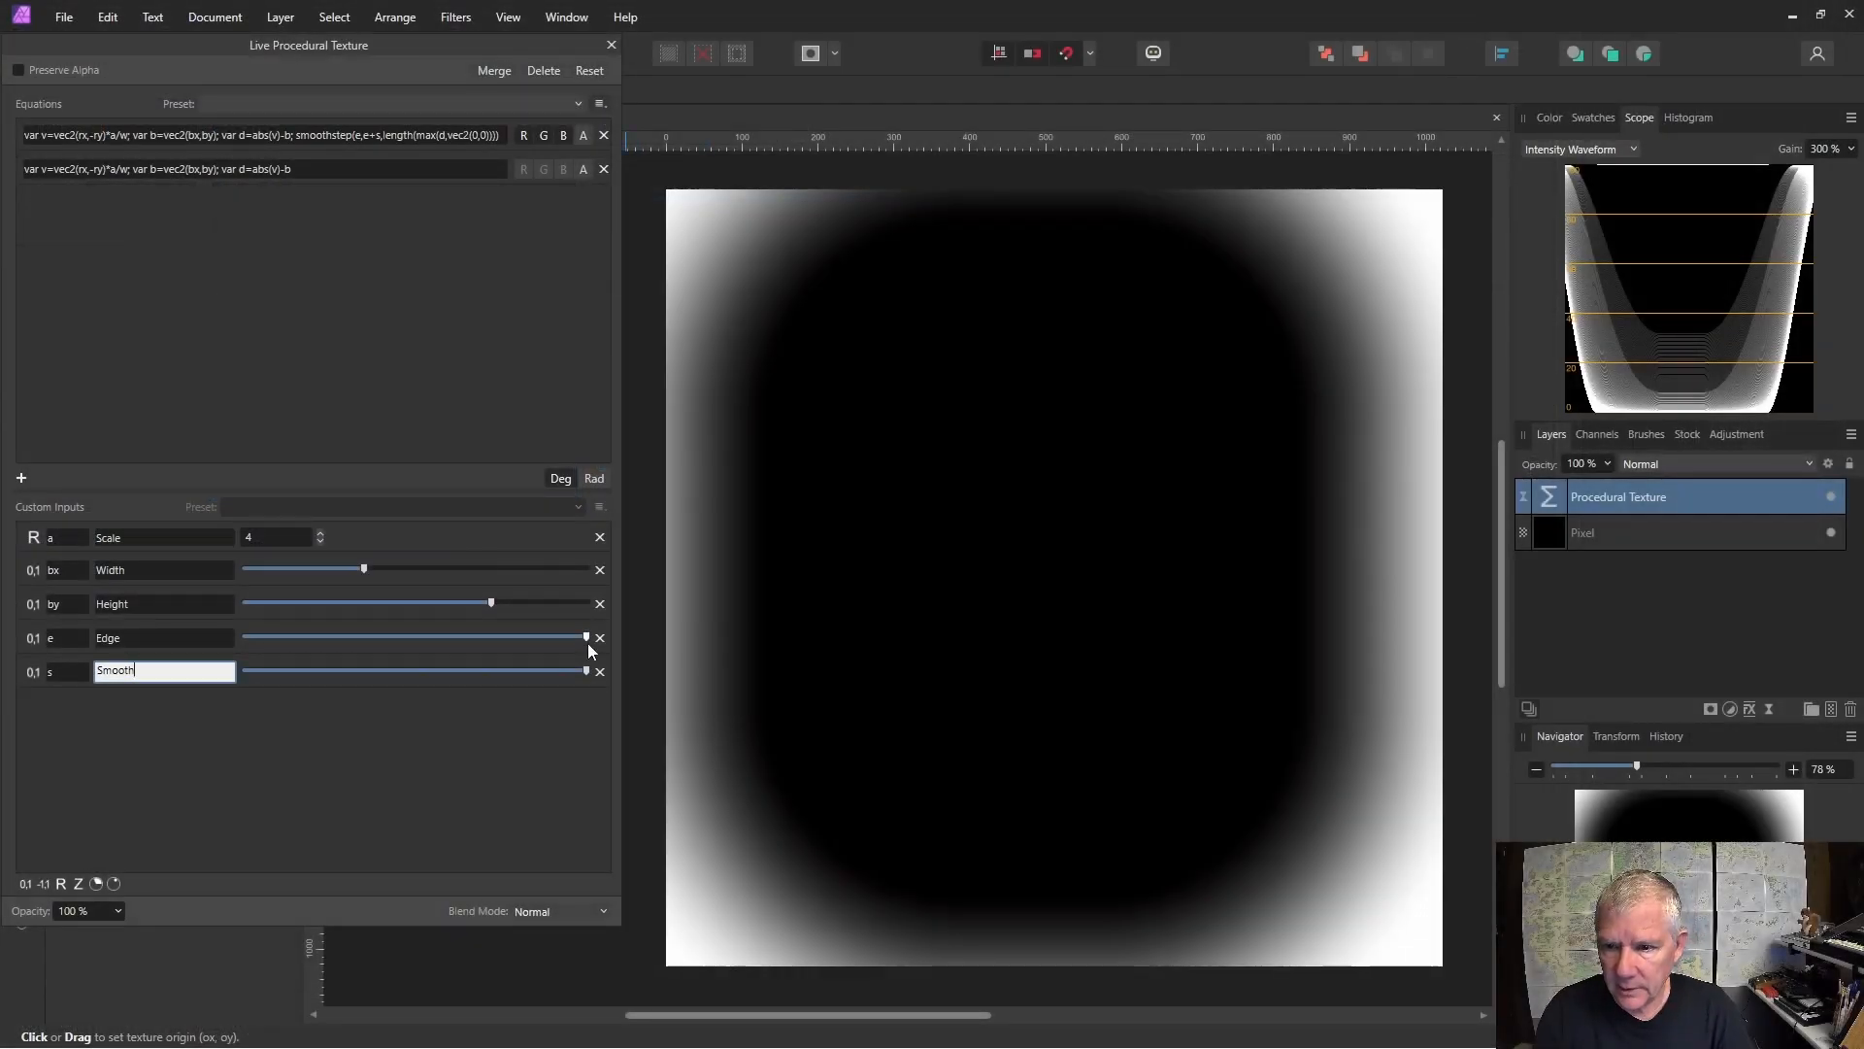
Lower the Smooth slider to its minimum, set Edge just above minimum, and nudge the Width slider.
drag(586, 671, 232, 680)
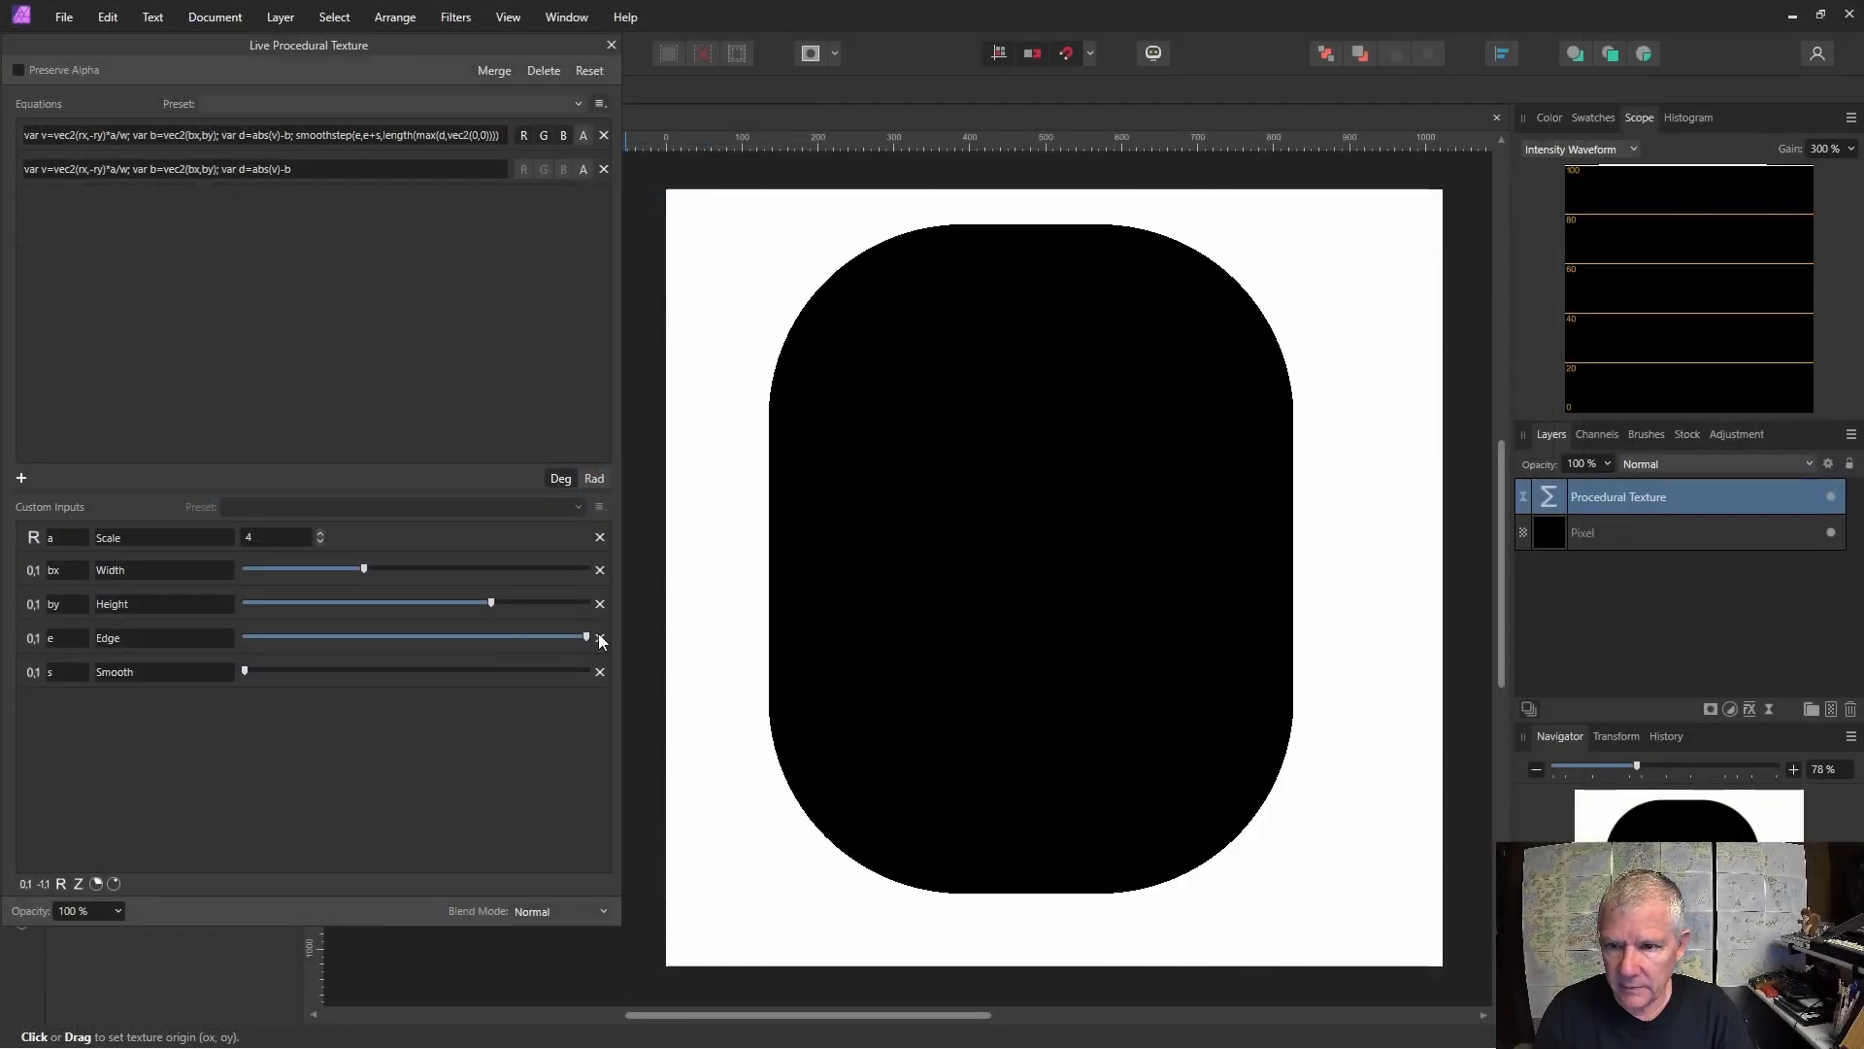
drag(585, 637, 251, 638)
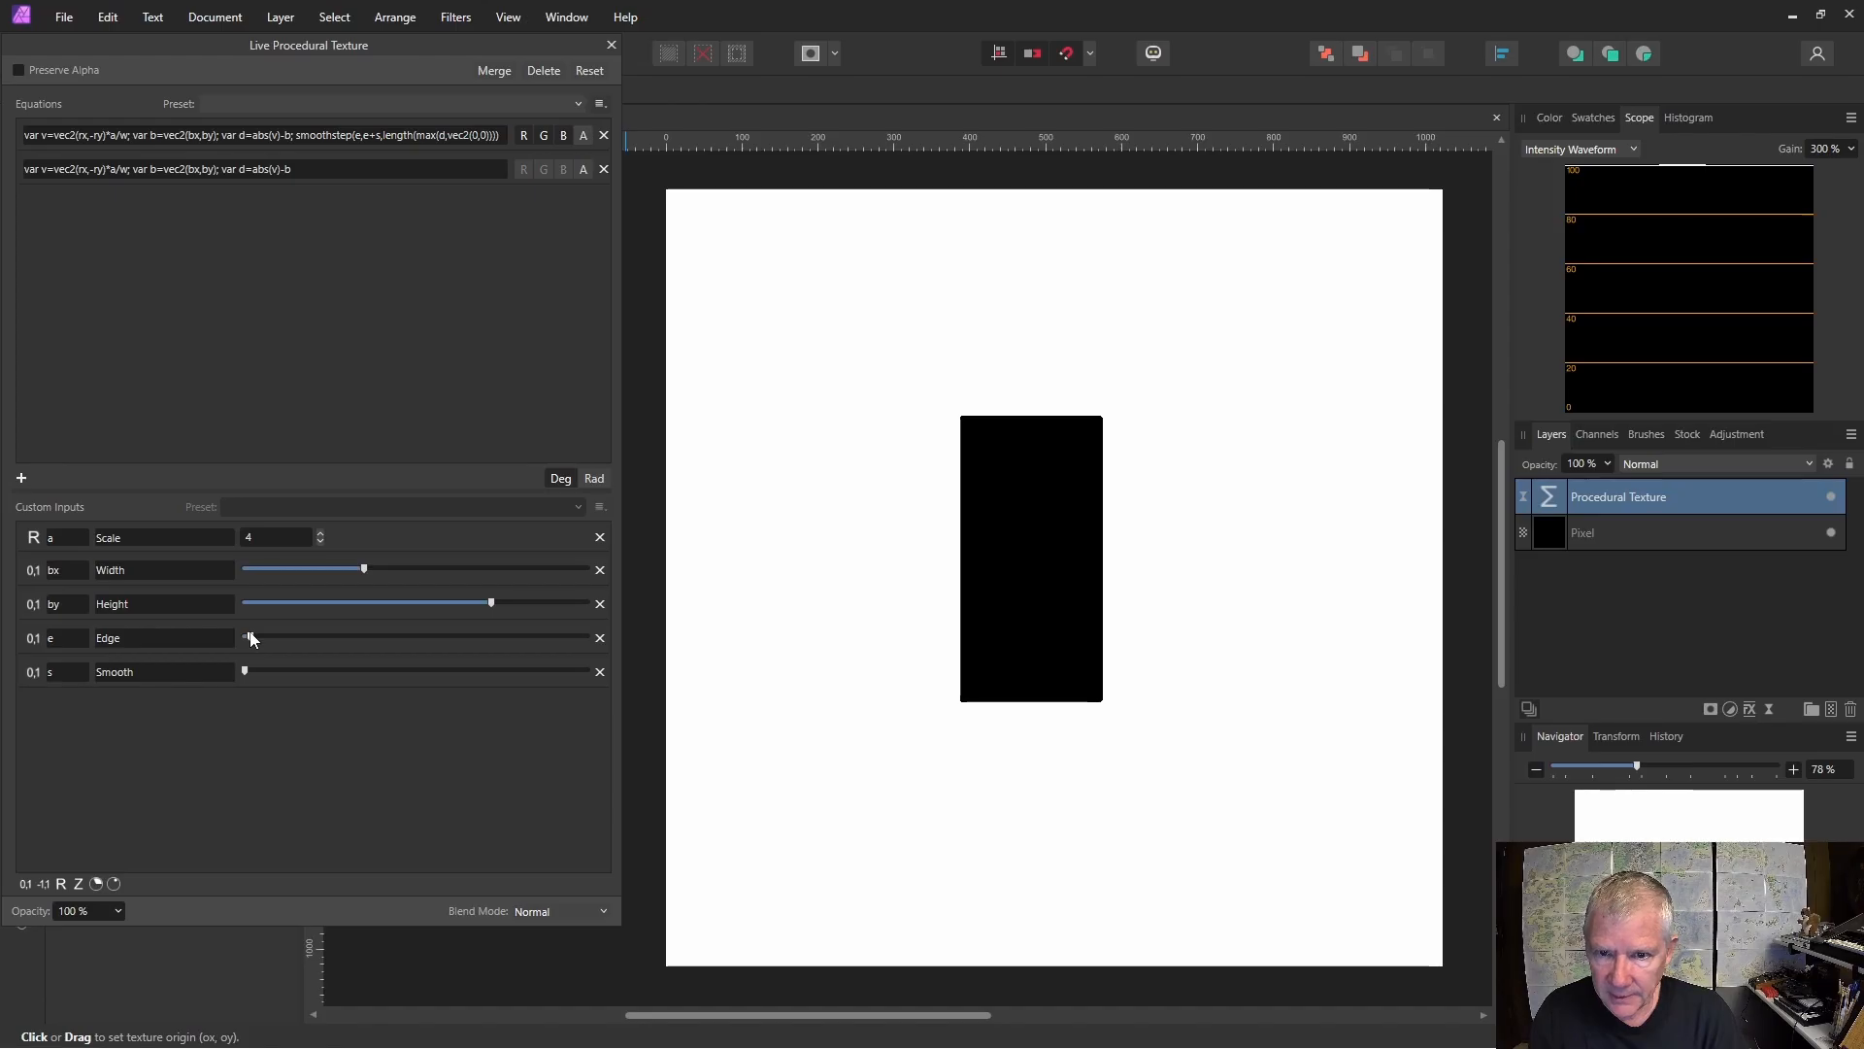
drag(250, 638, 256, 638)
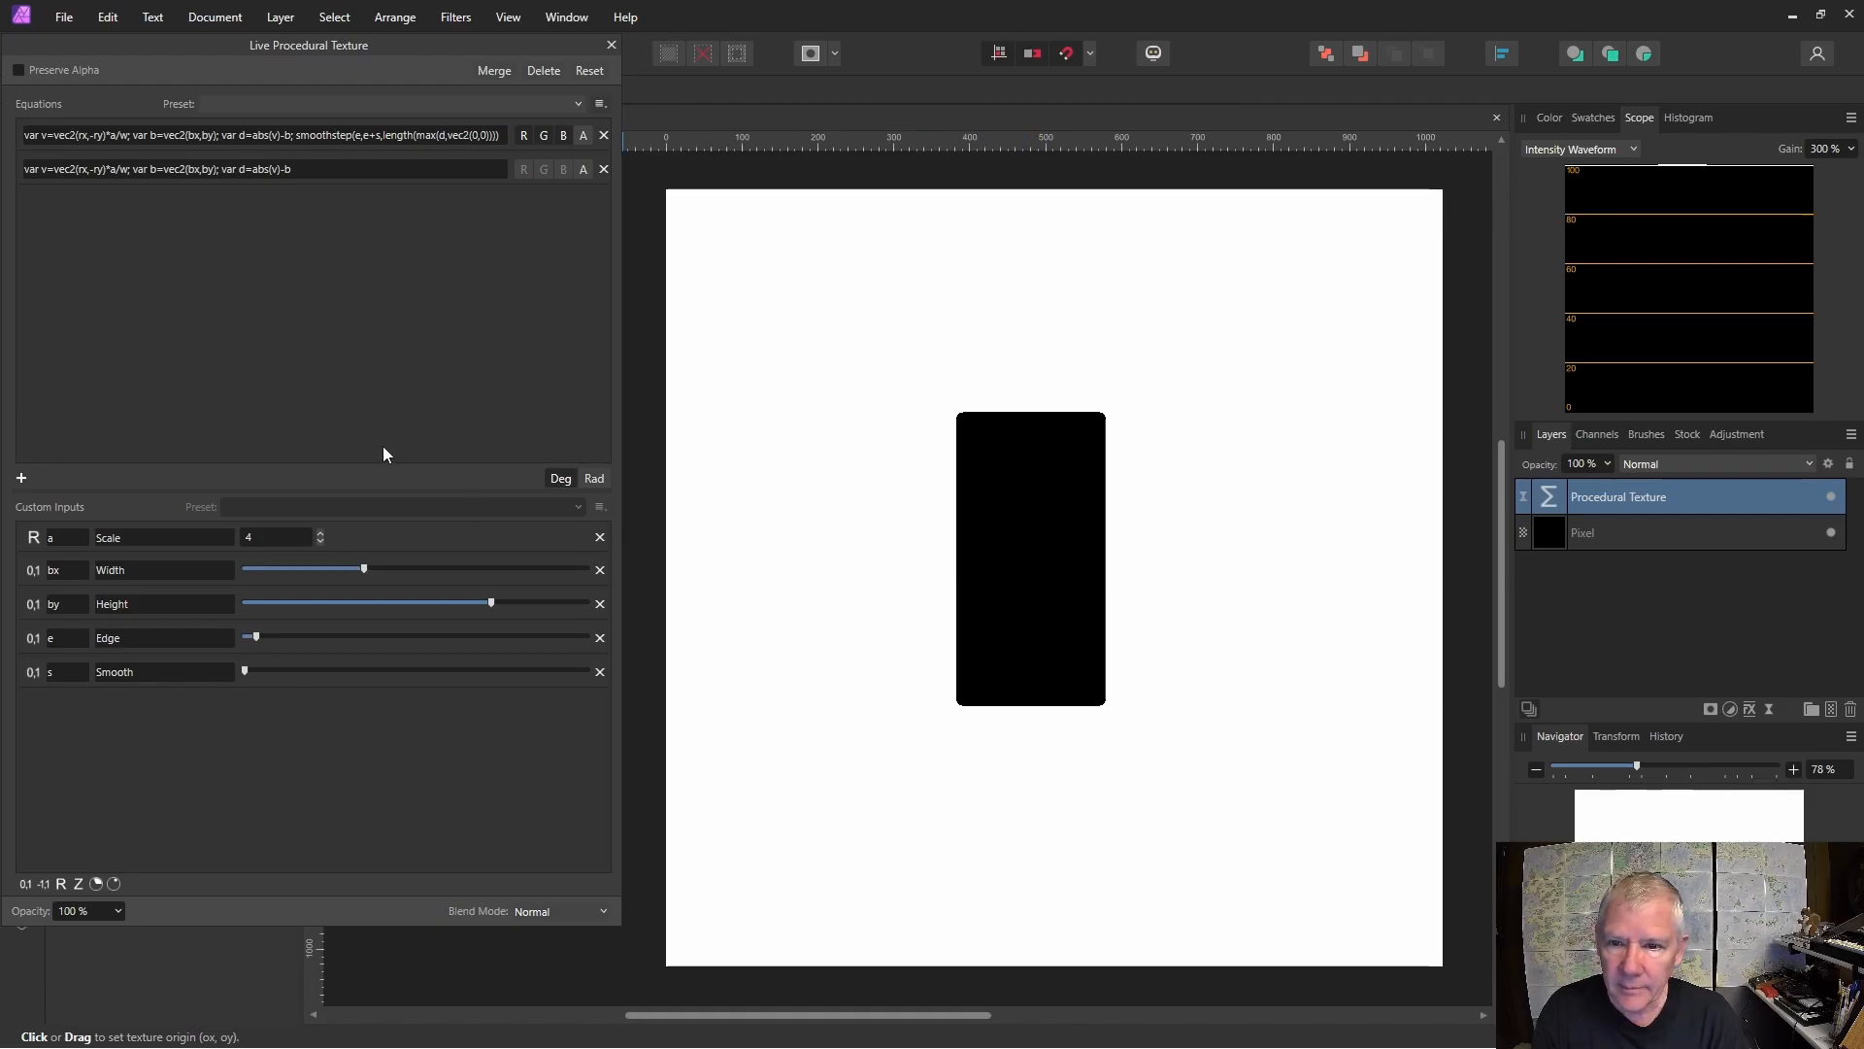
mouse_move(257, 639)
mouse_down()
mouse_move(254, 671)
mouse_move(251, 637)
mouse_up()
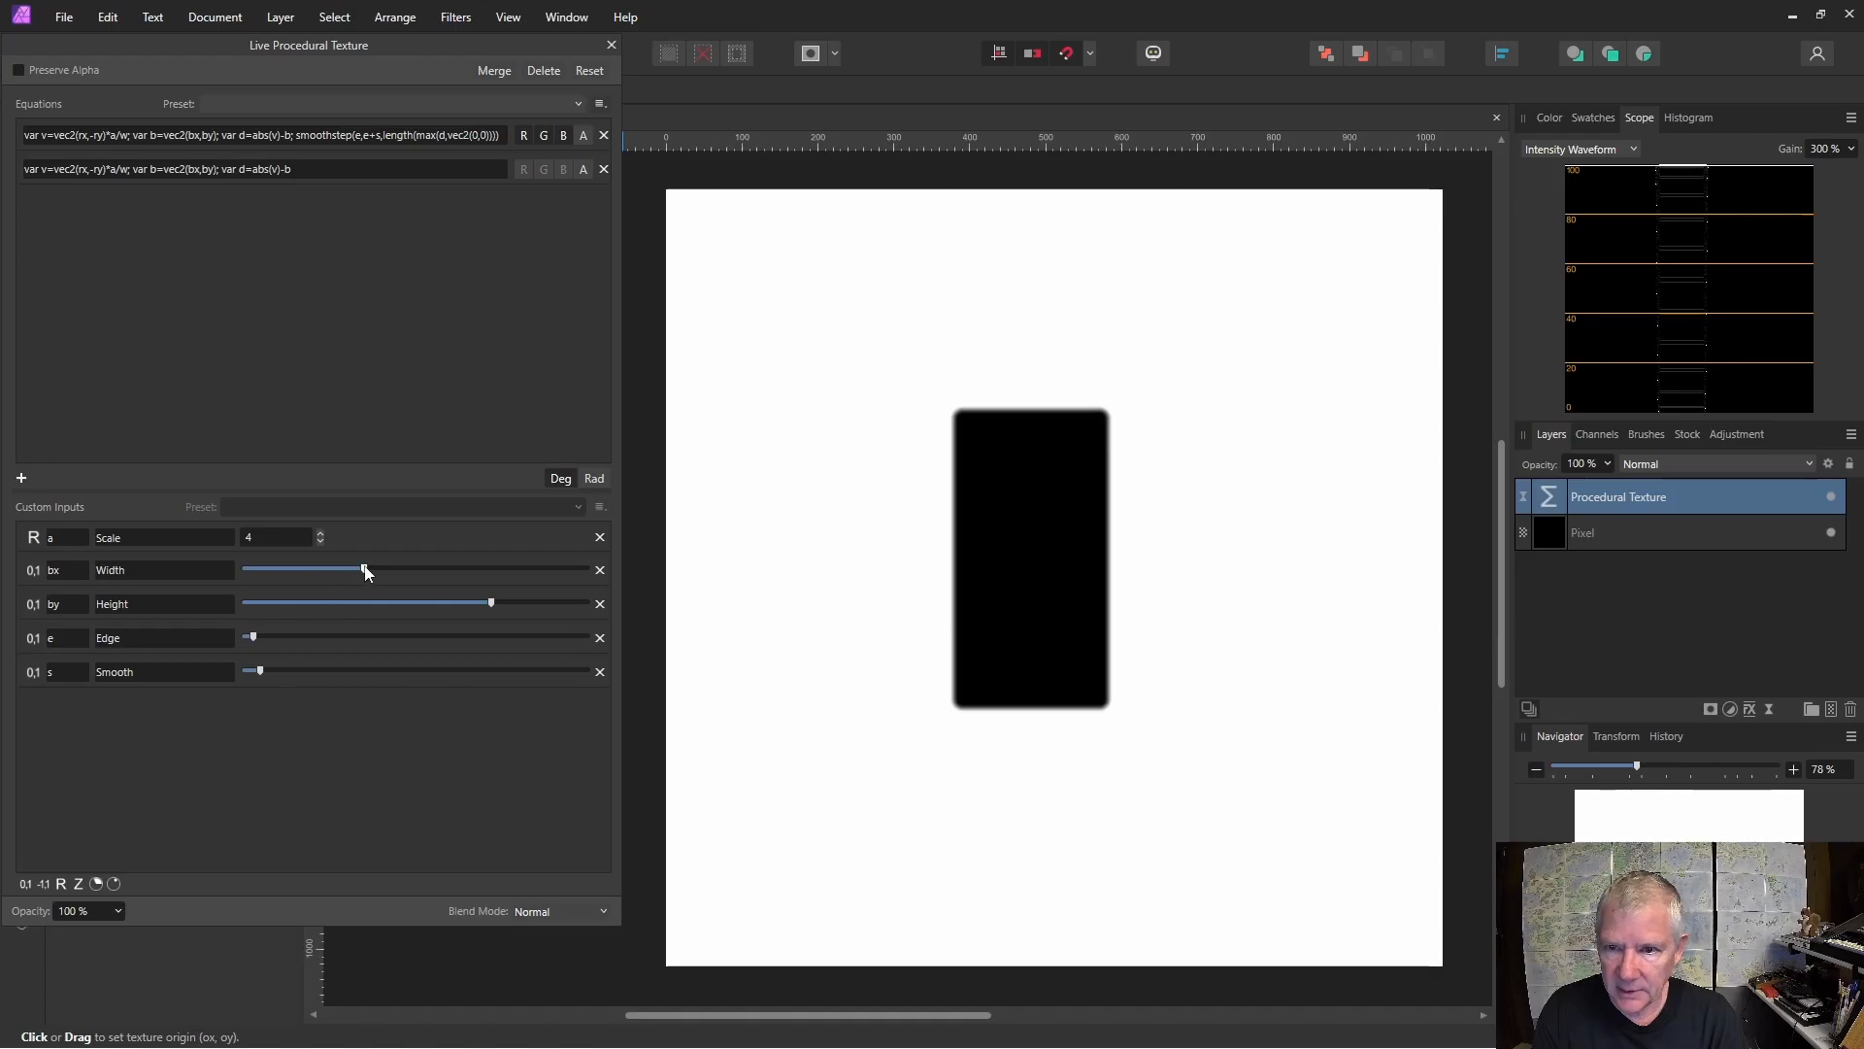
mouse_move(365, 571)
mouse_down()
mouse_move(307, 571)
mouse_move(571, 582)
mouse_move(361, 588)
mouse_up()
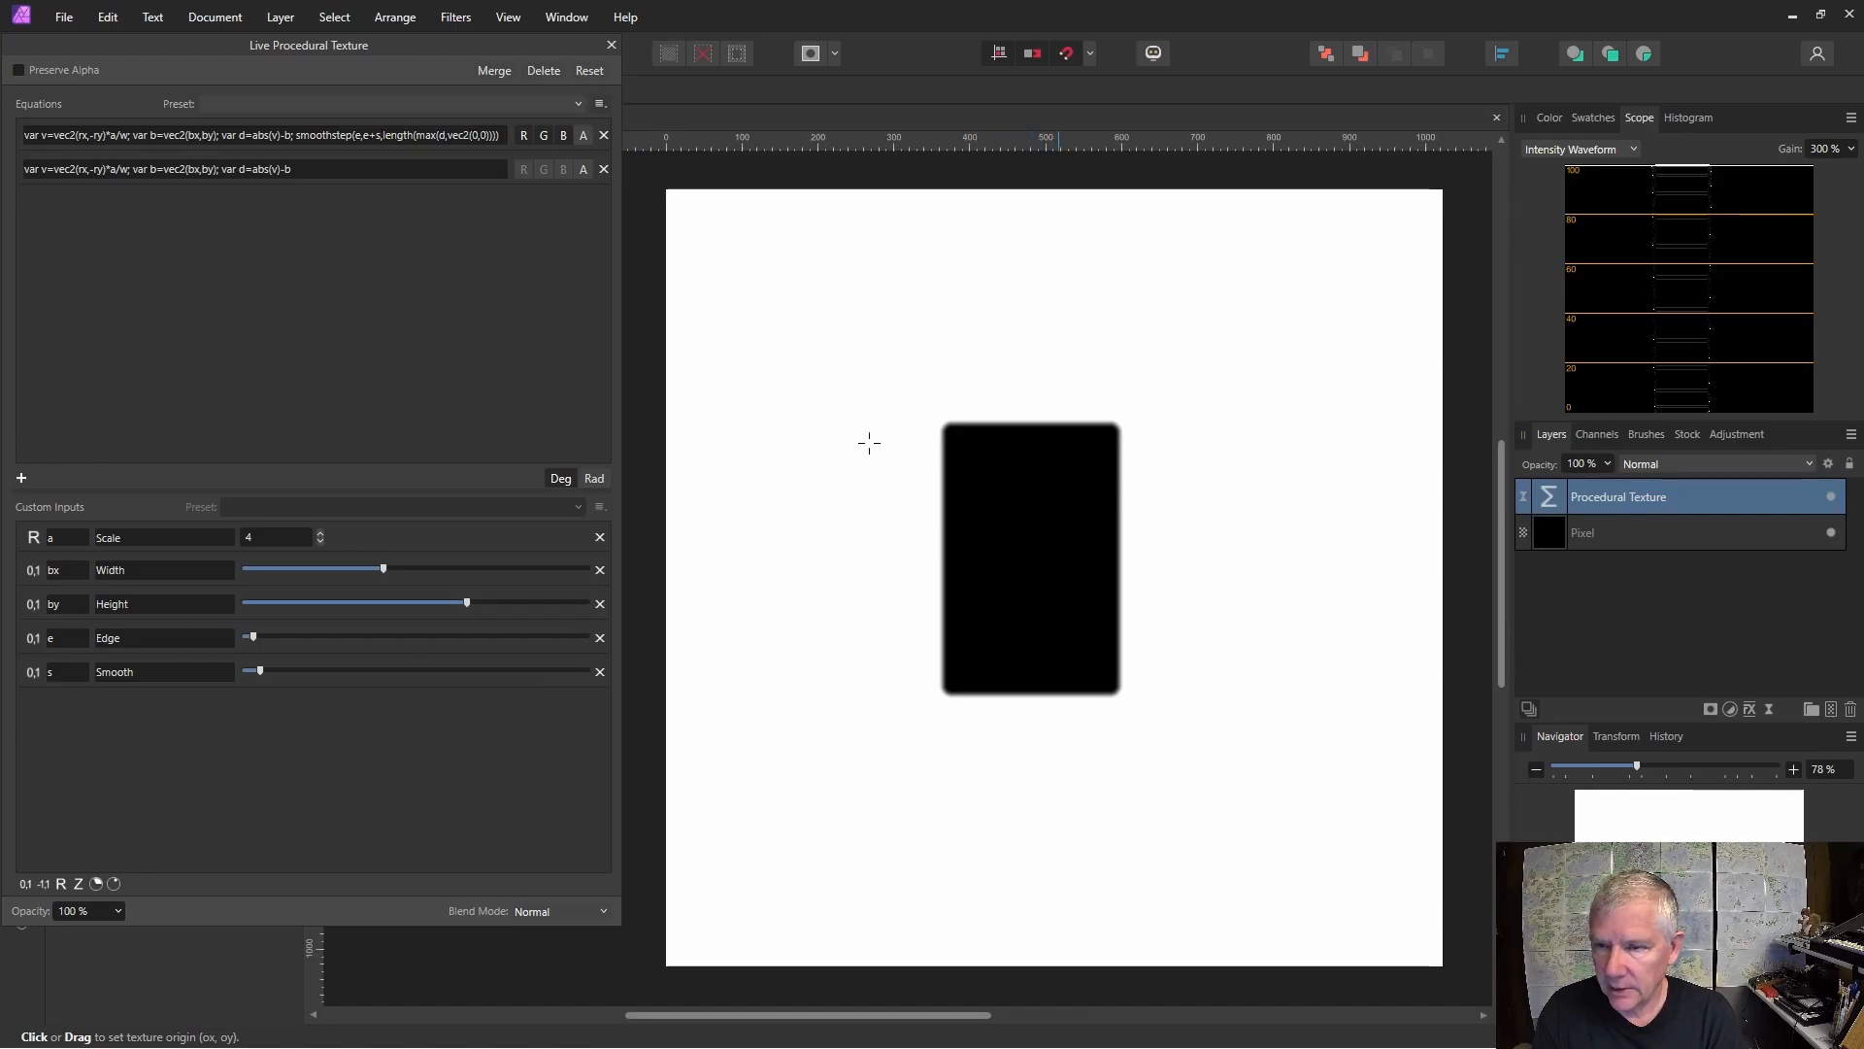
Enlarge the procedural texture panel and delete the second equation.
drag(623, 329, 1121, 270)
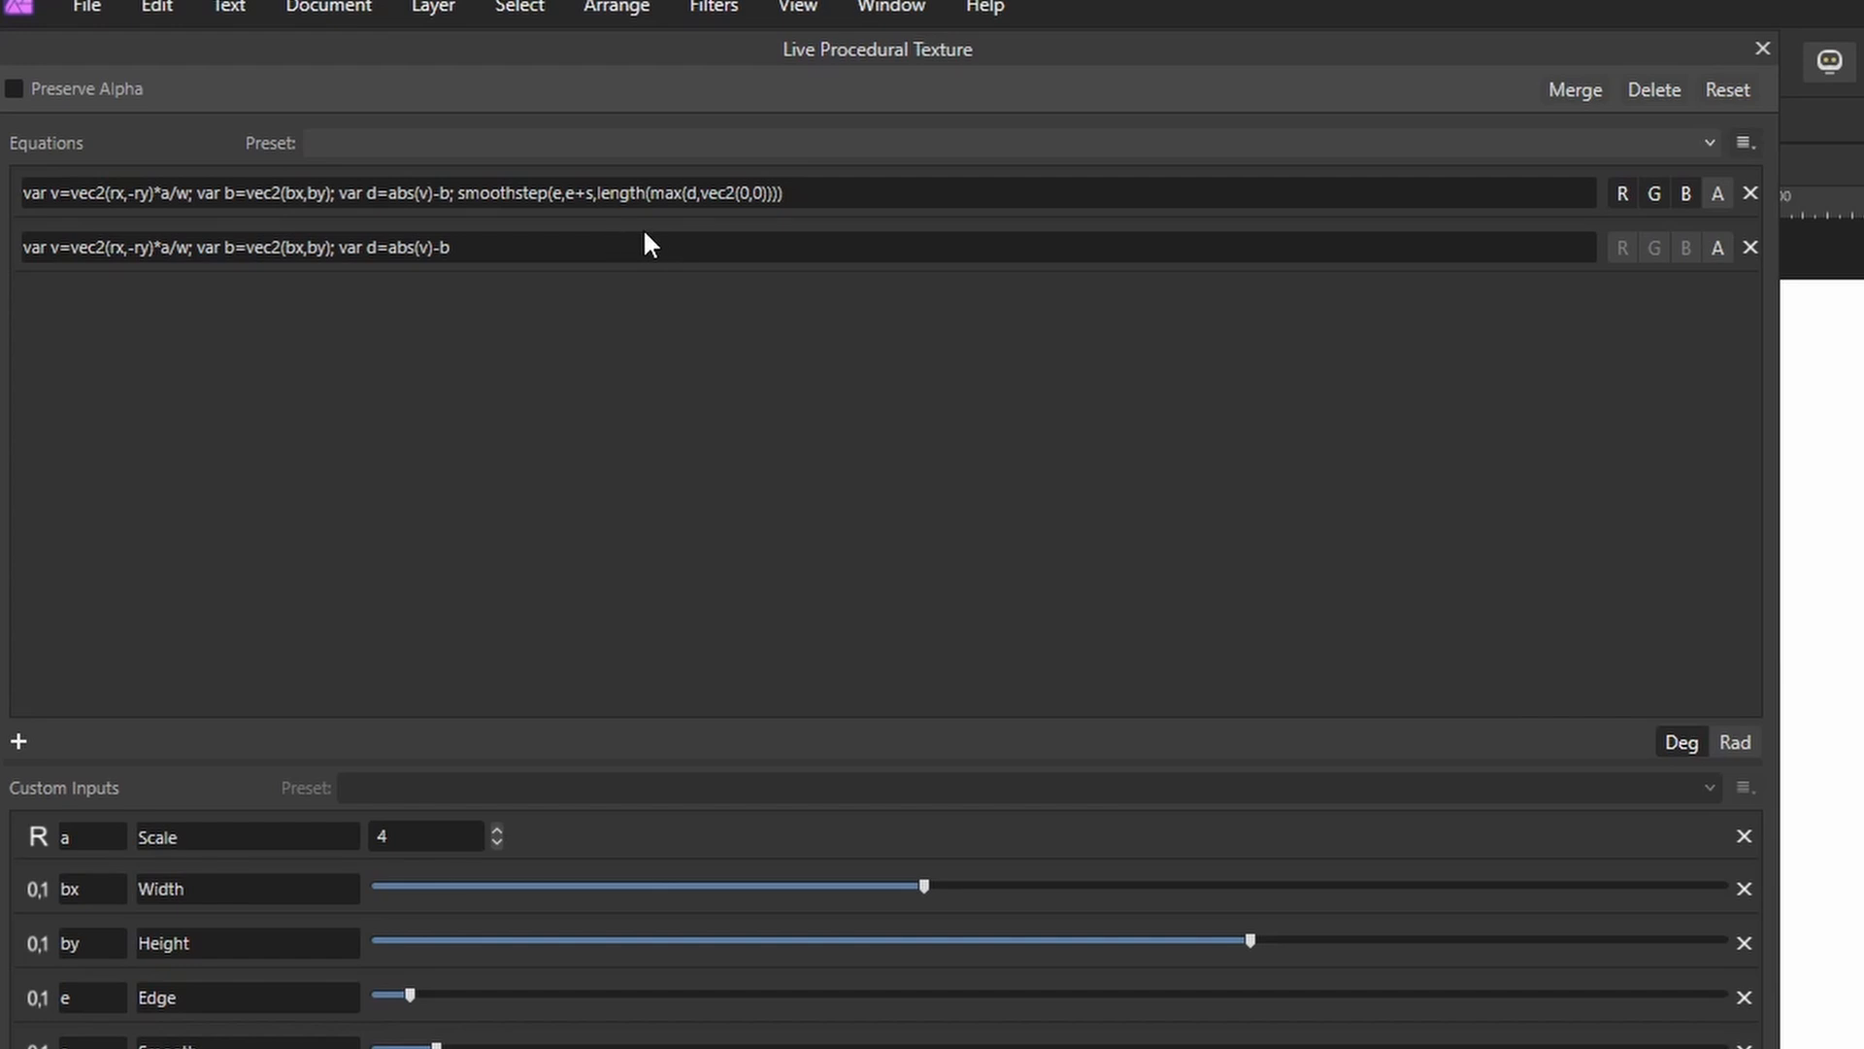
click(1752, 247)
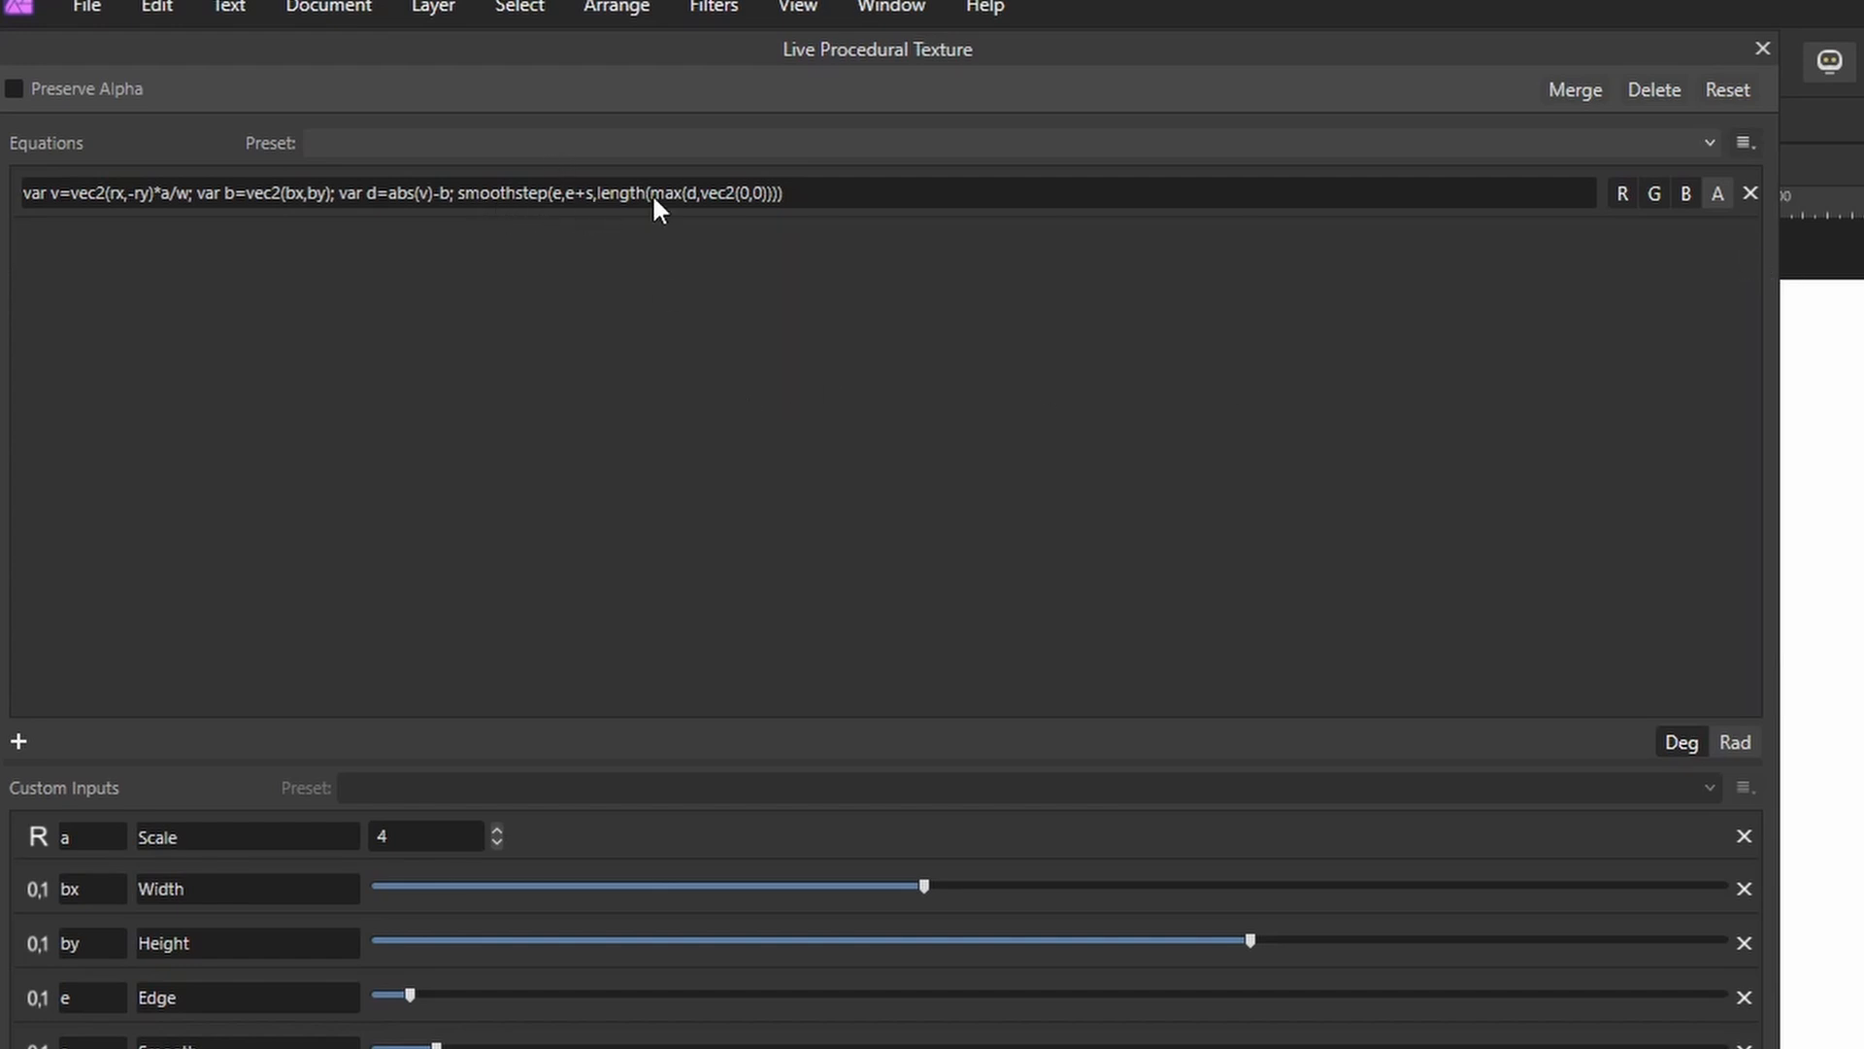
Add a second equation and paste a copy of the first equation's full formula into it.
click(18, 743)
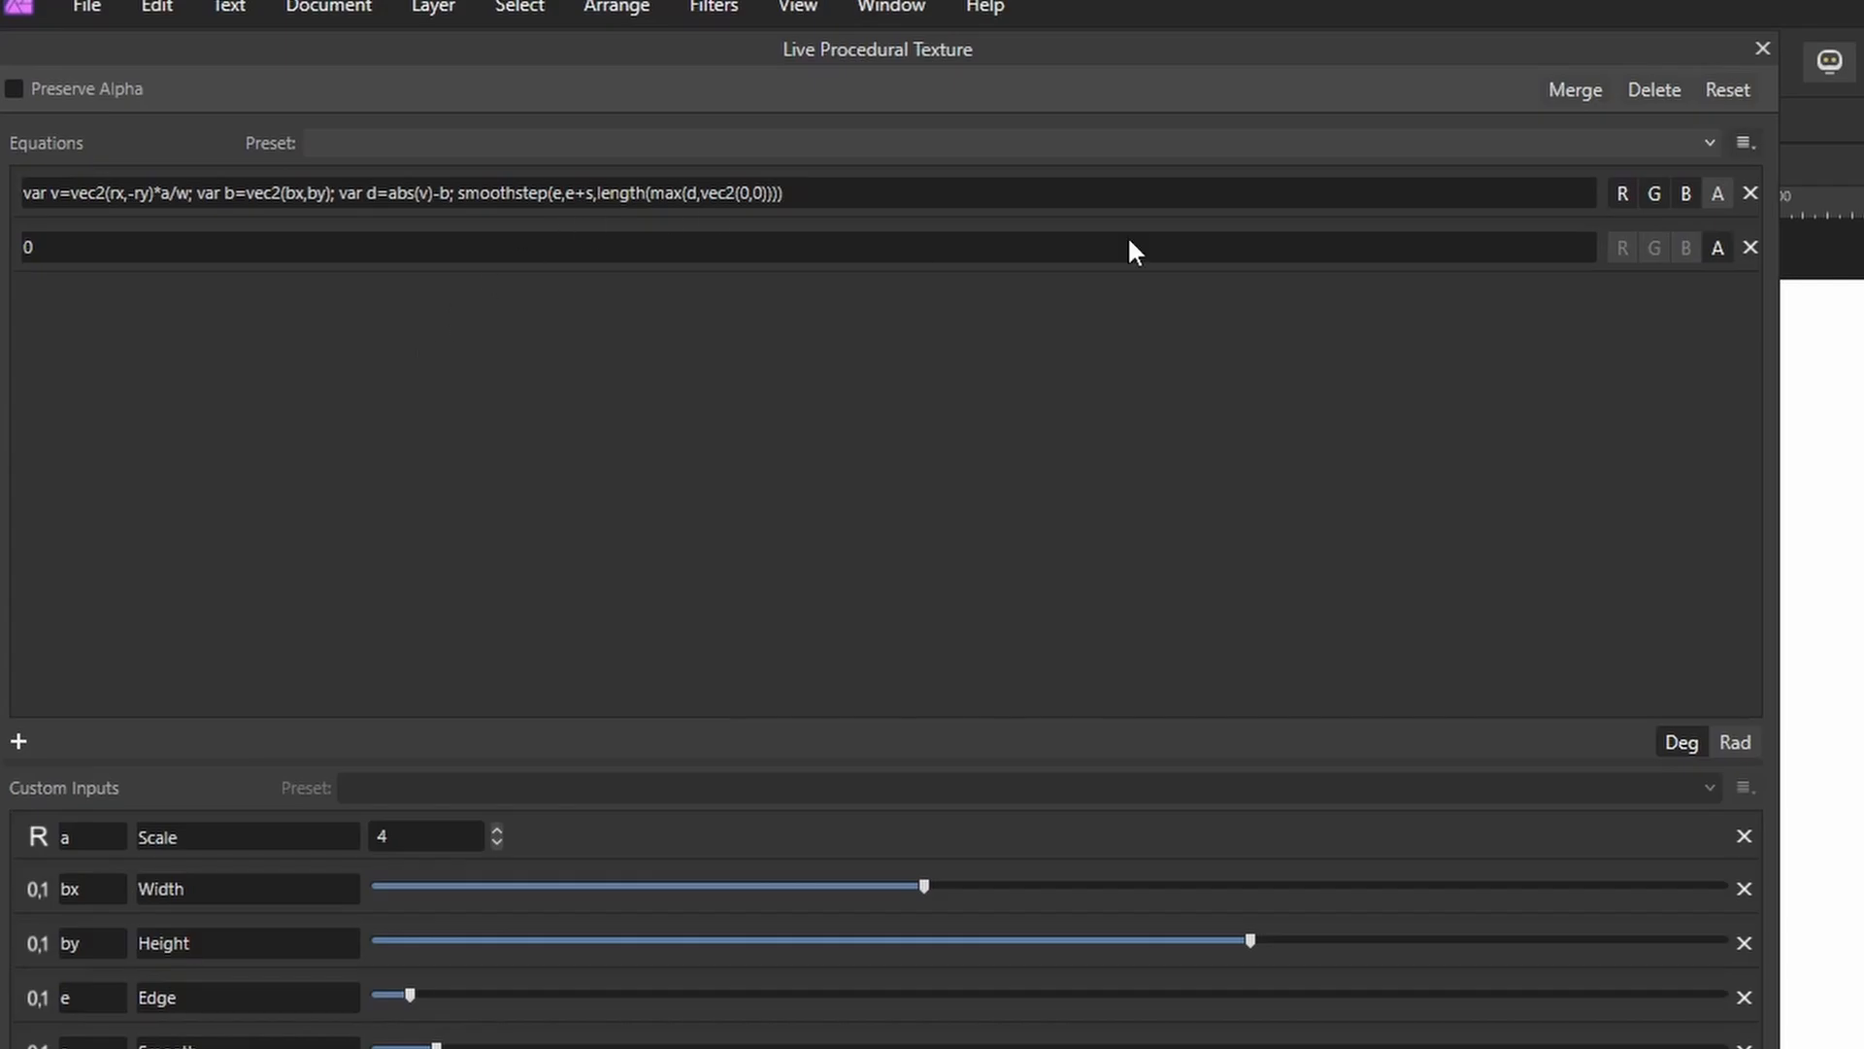
click(608, 194)
key(ctrl+c)
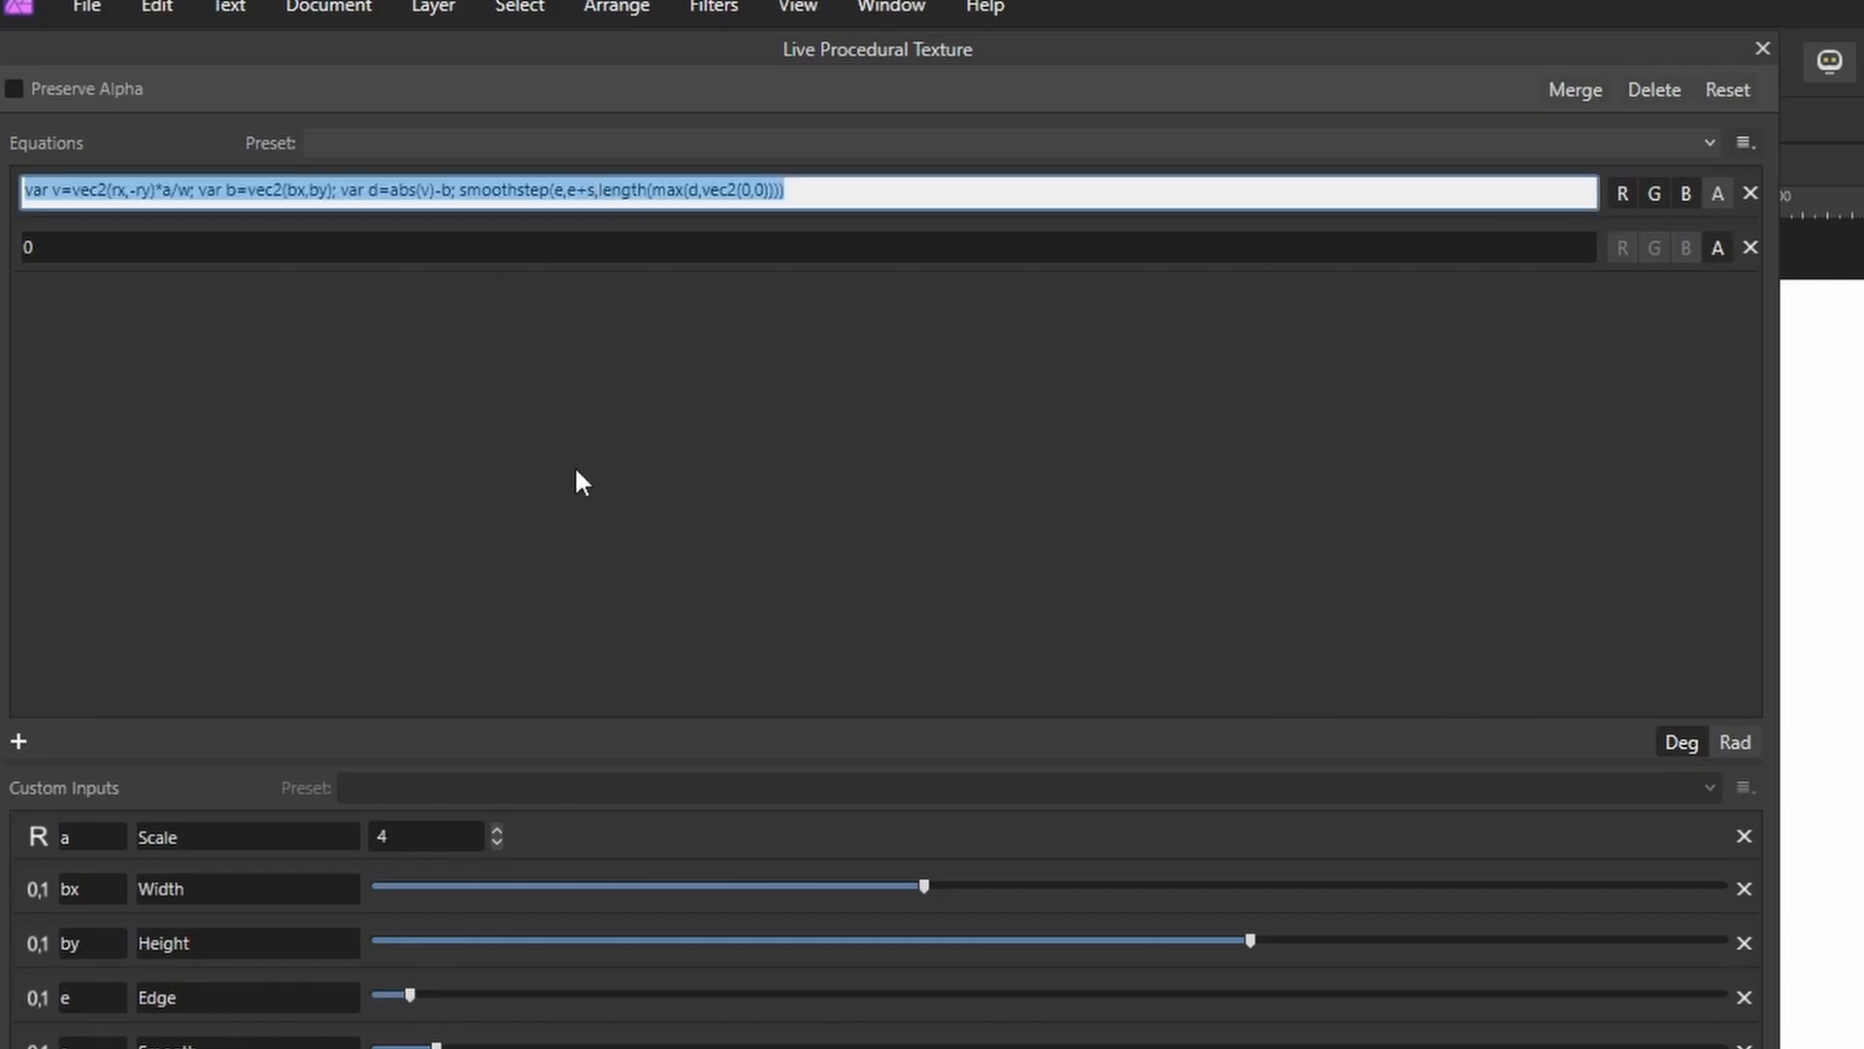
click(334, 239)
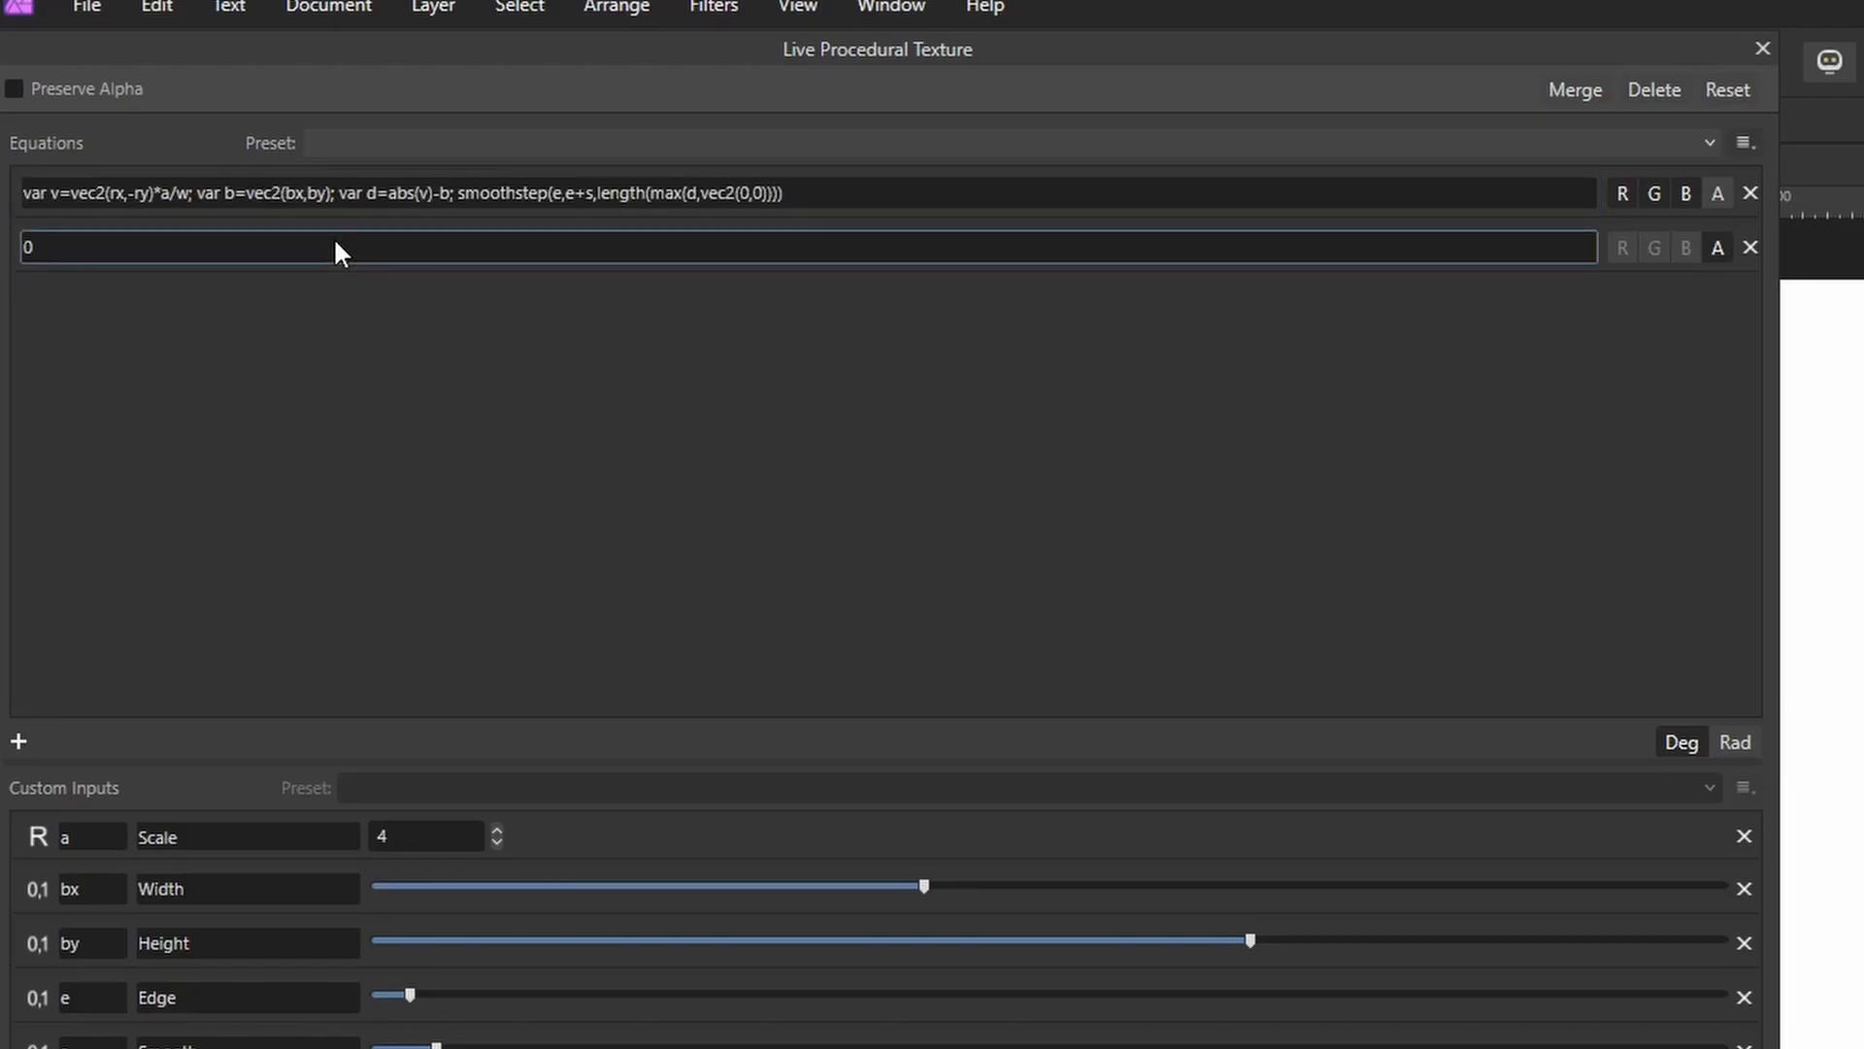
key(ctrl+a)
key(ctrl+v)
key(Return)
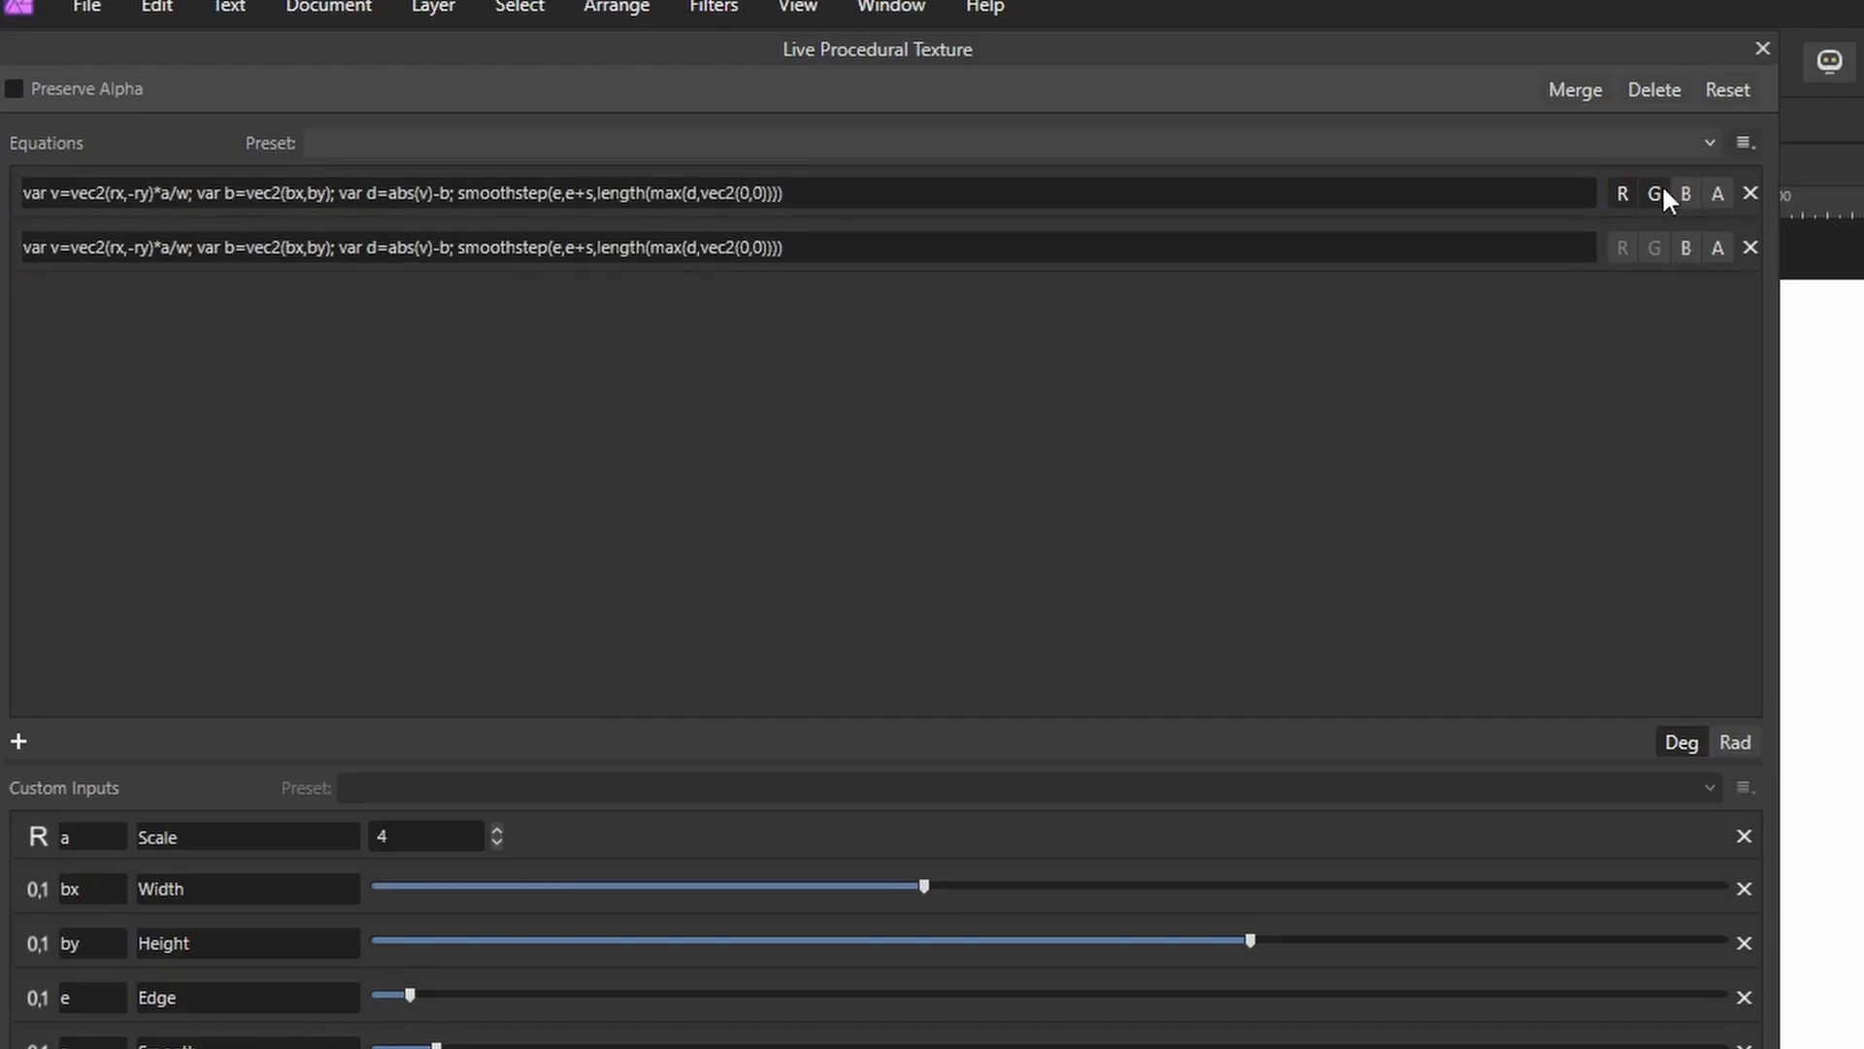
Reassign the equation channels so the second equation drives R, G and B.
click(1656, 190)
click(1625, 188)
click(1624, 251)
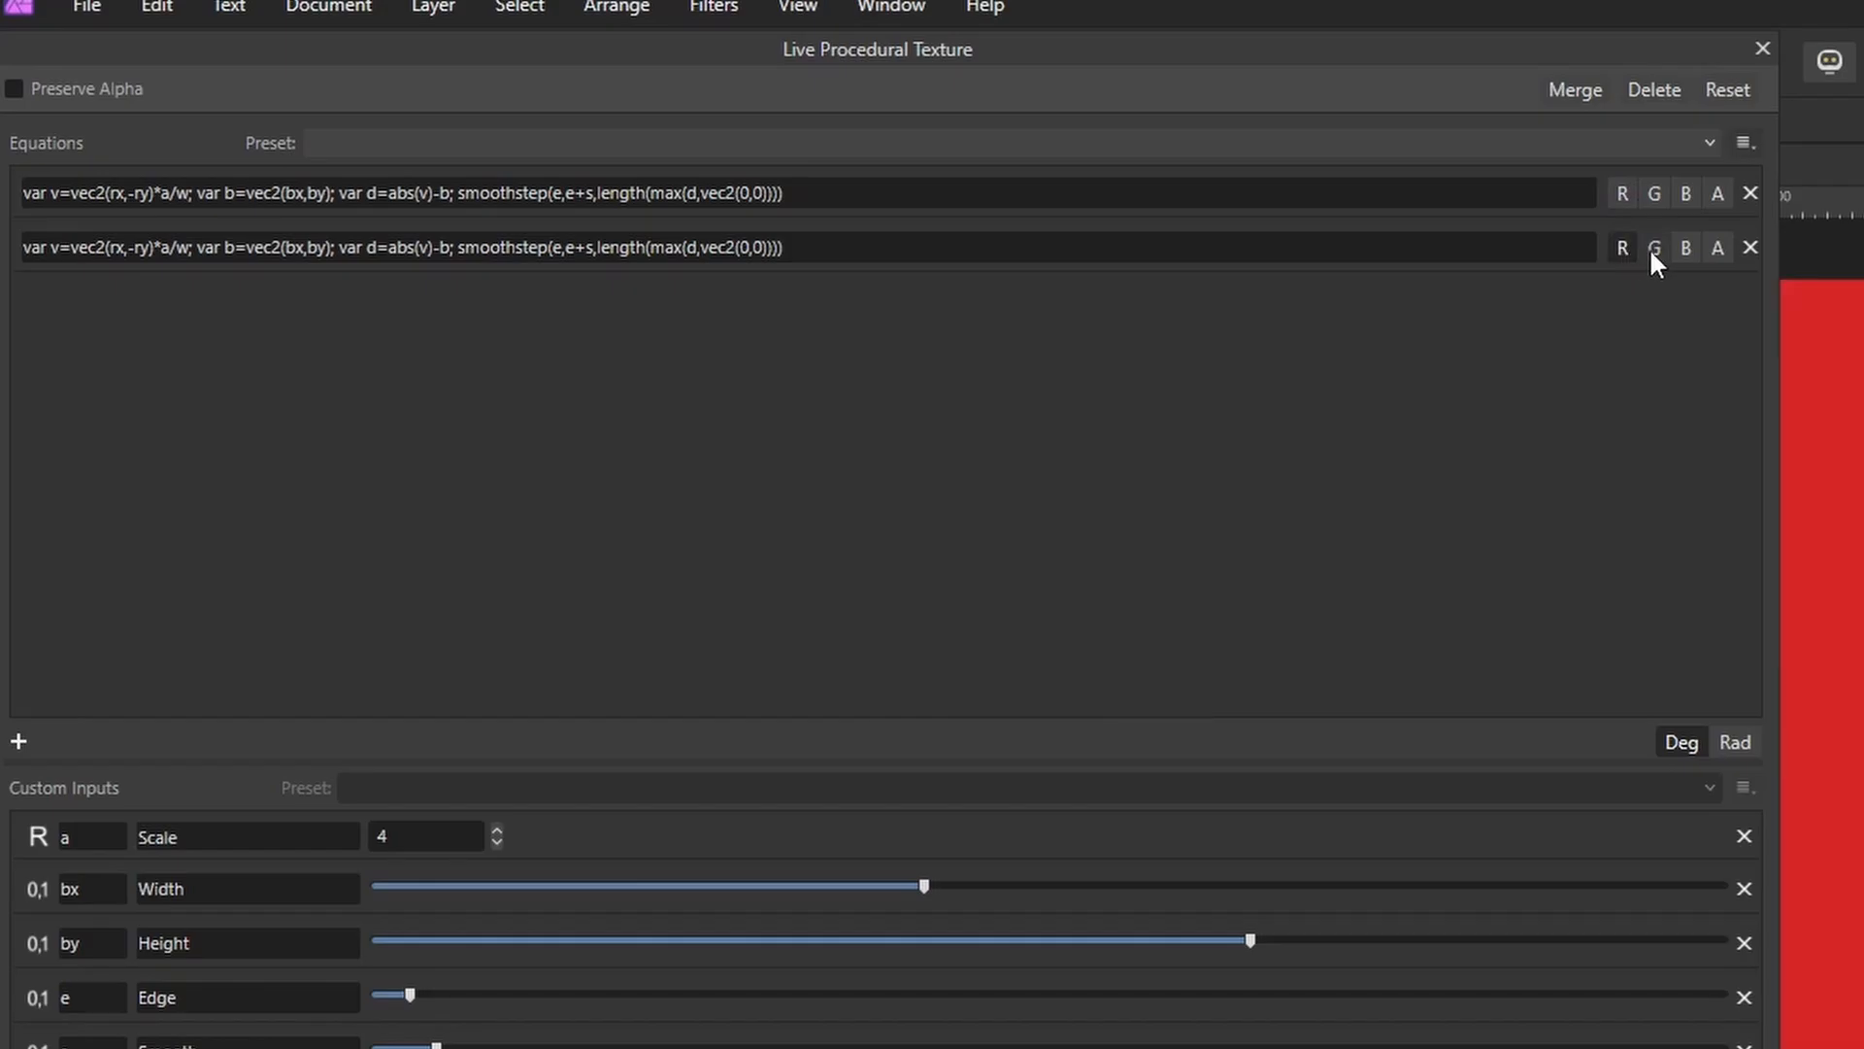
click(1654, 248)
click(1685, 250)
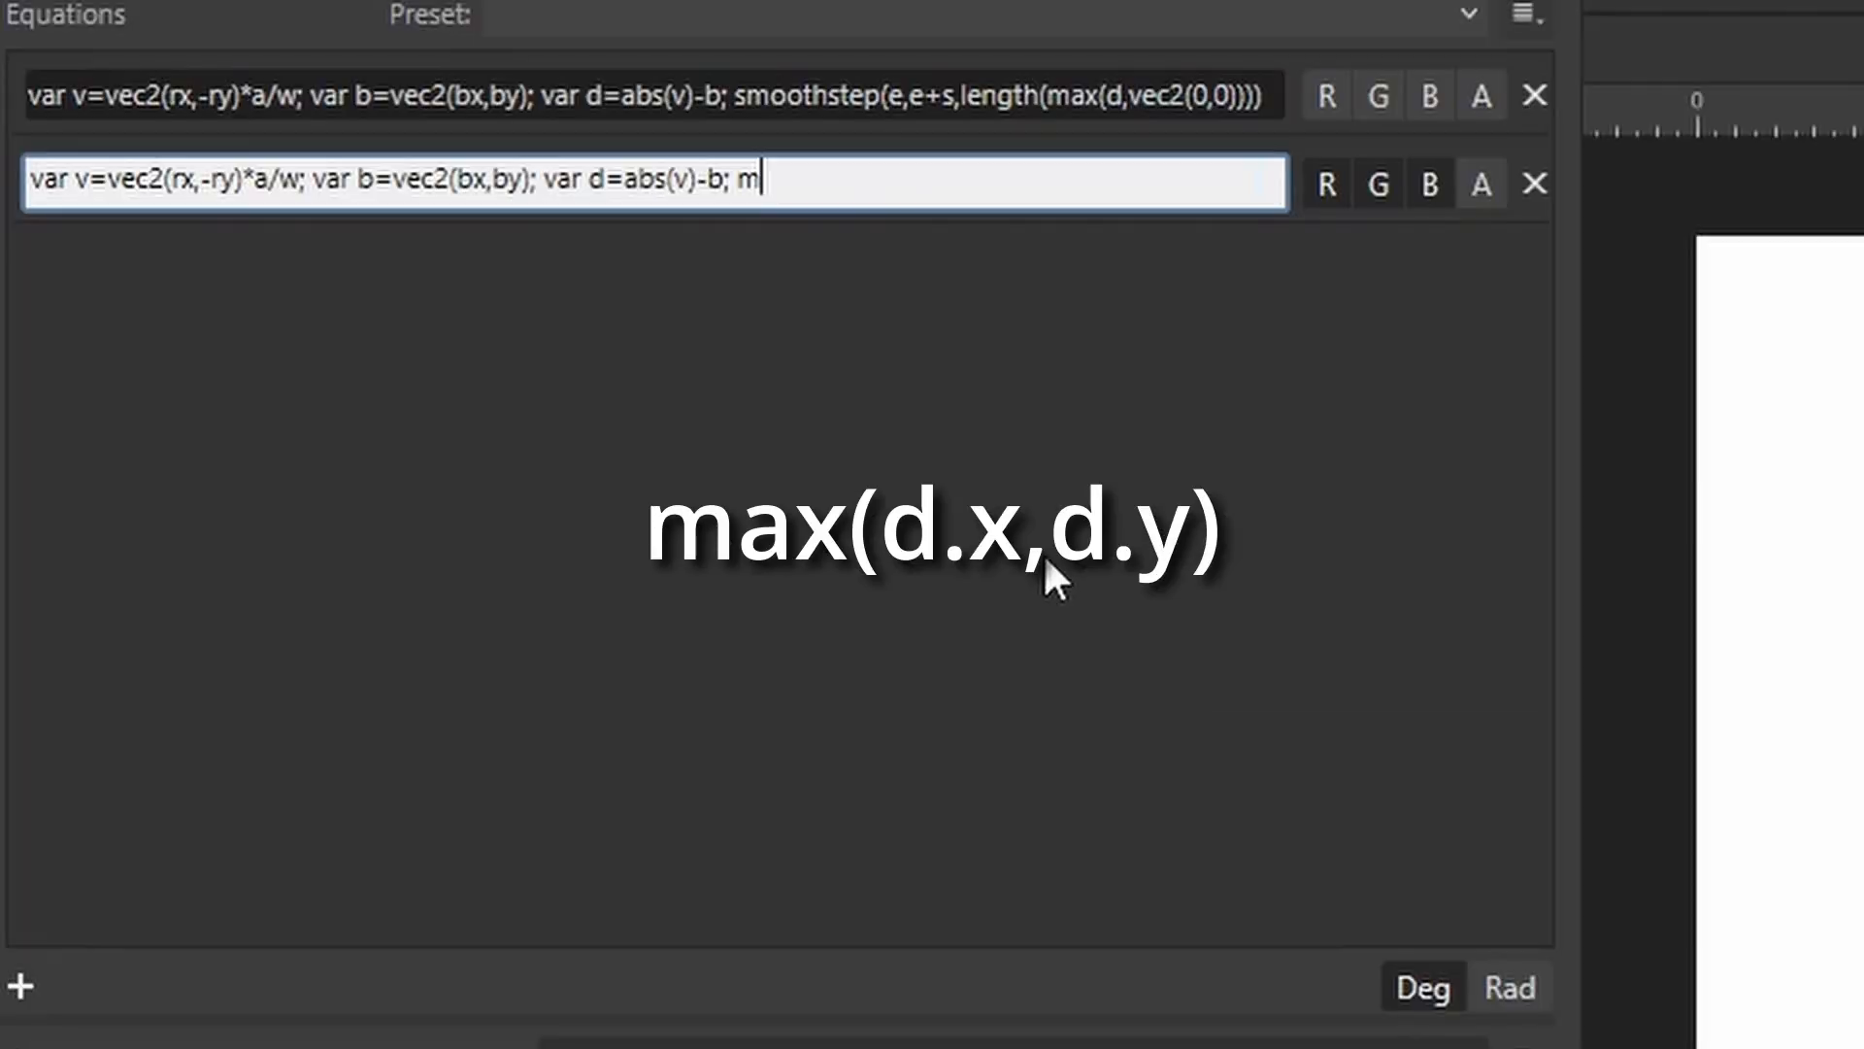
Change the second equation's output to max(d.x,d.y) and lower the Height slider.
text(ax(d.x,d.y)
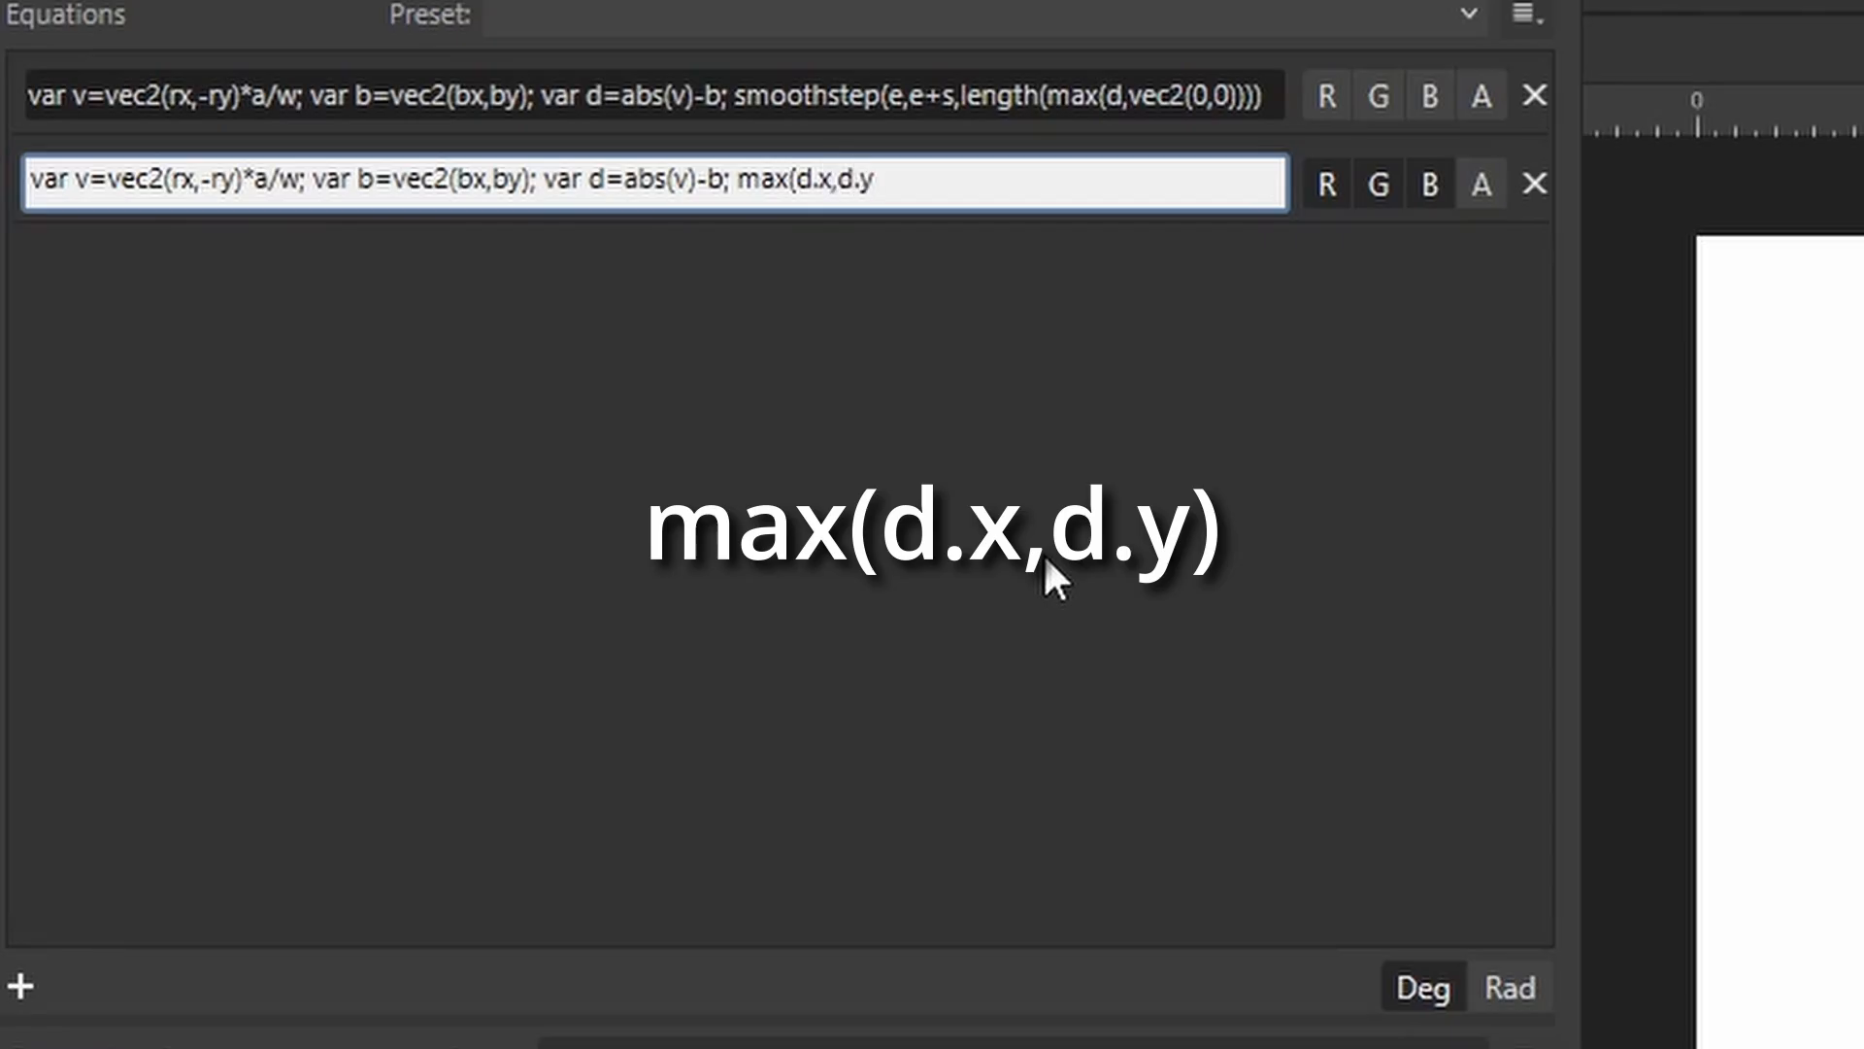
text())
key(Return)
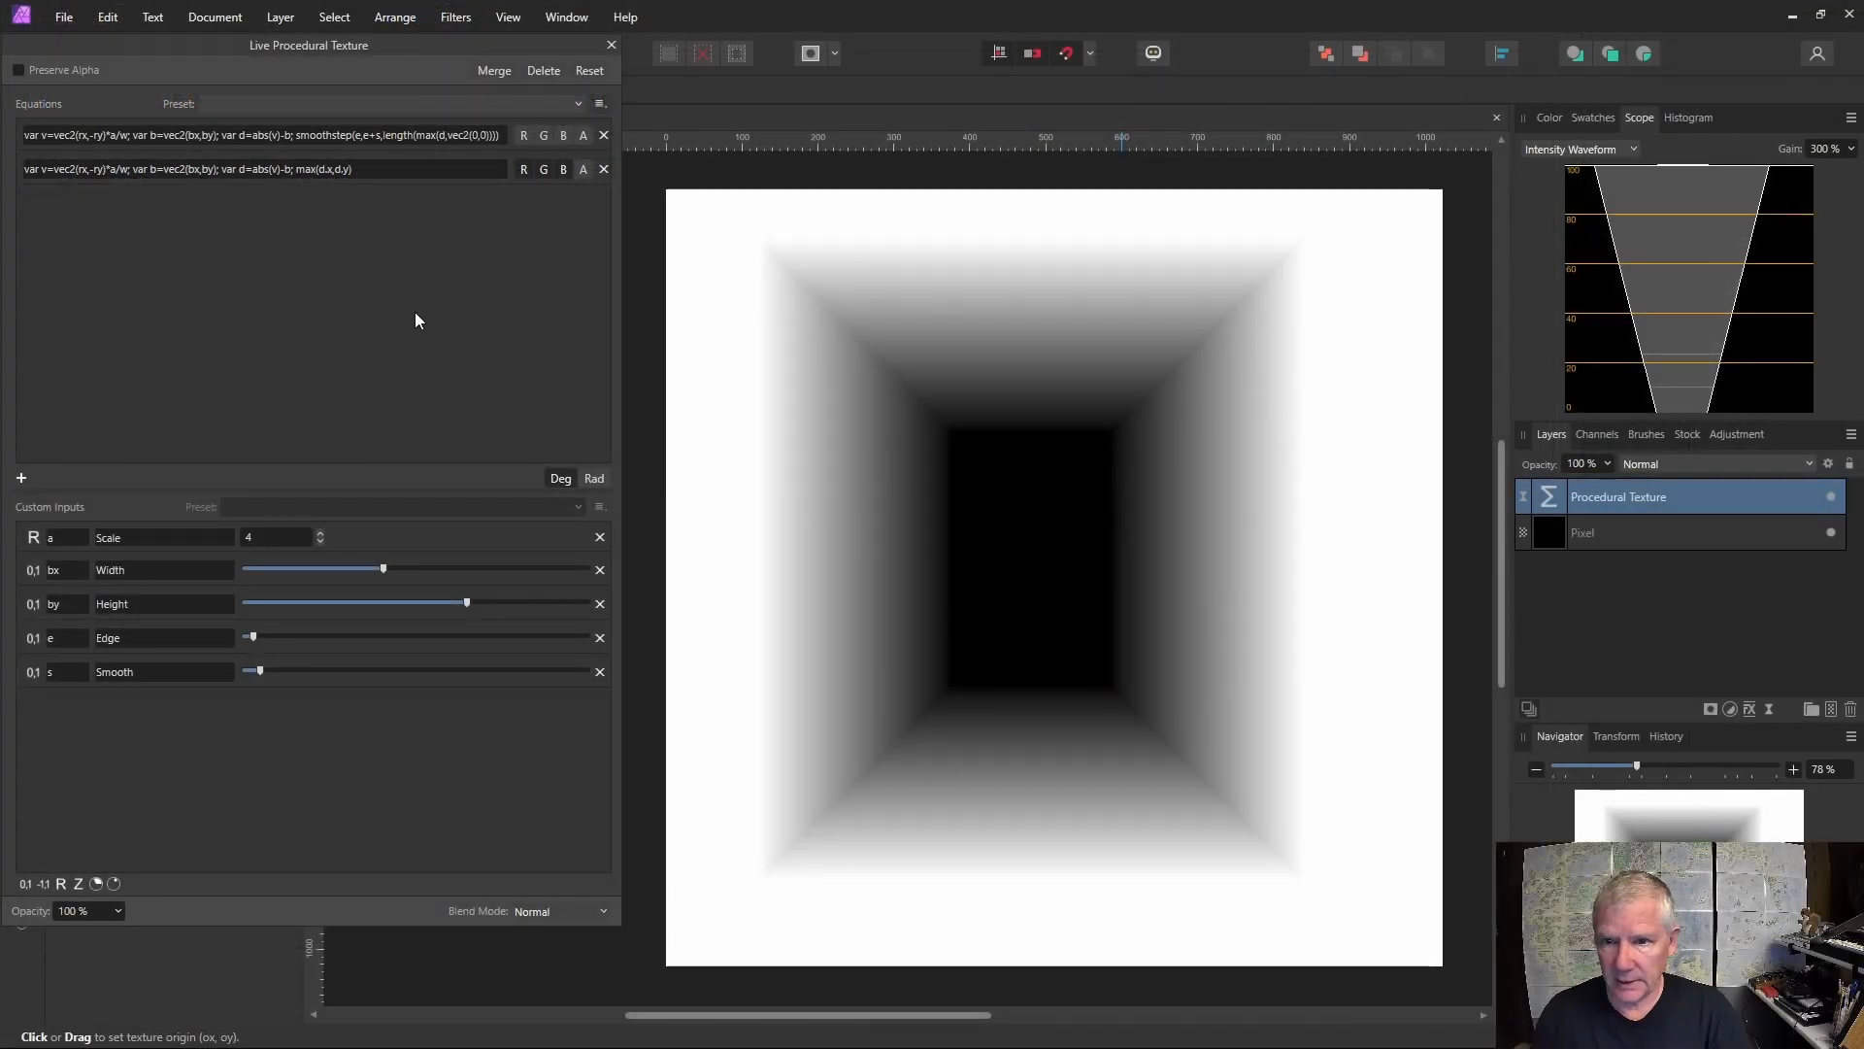
drag(467, 603, 434, 603)
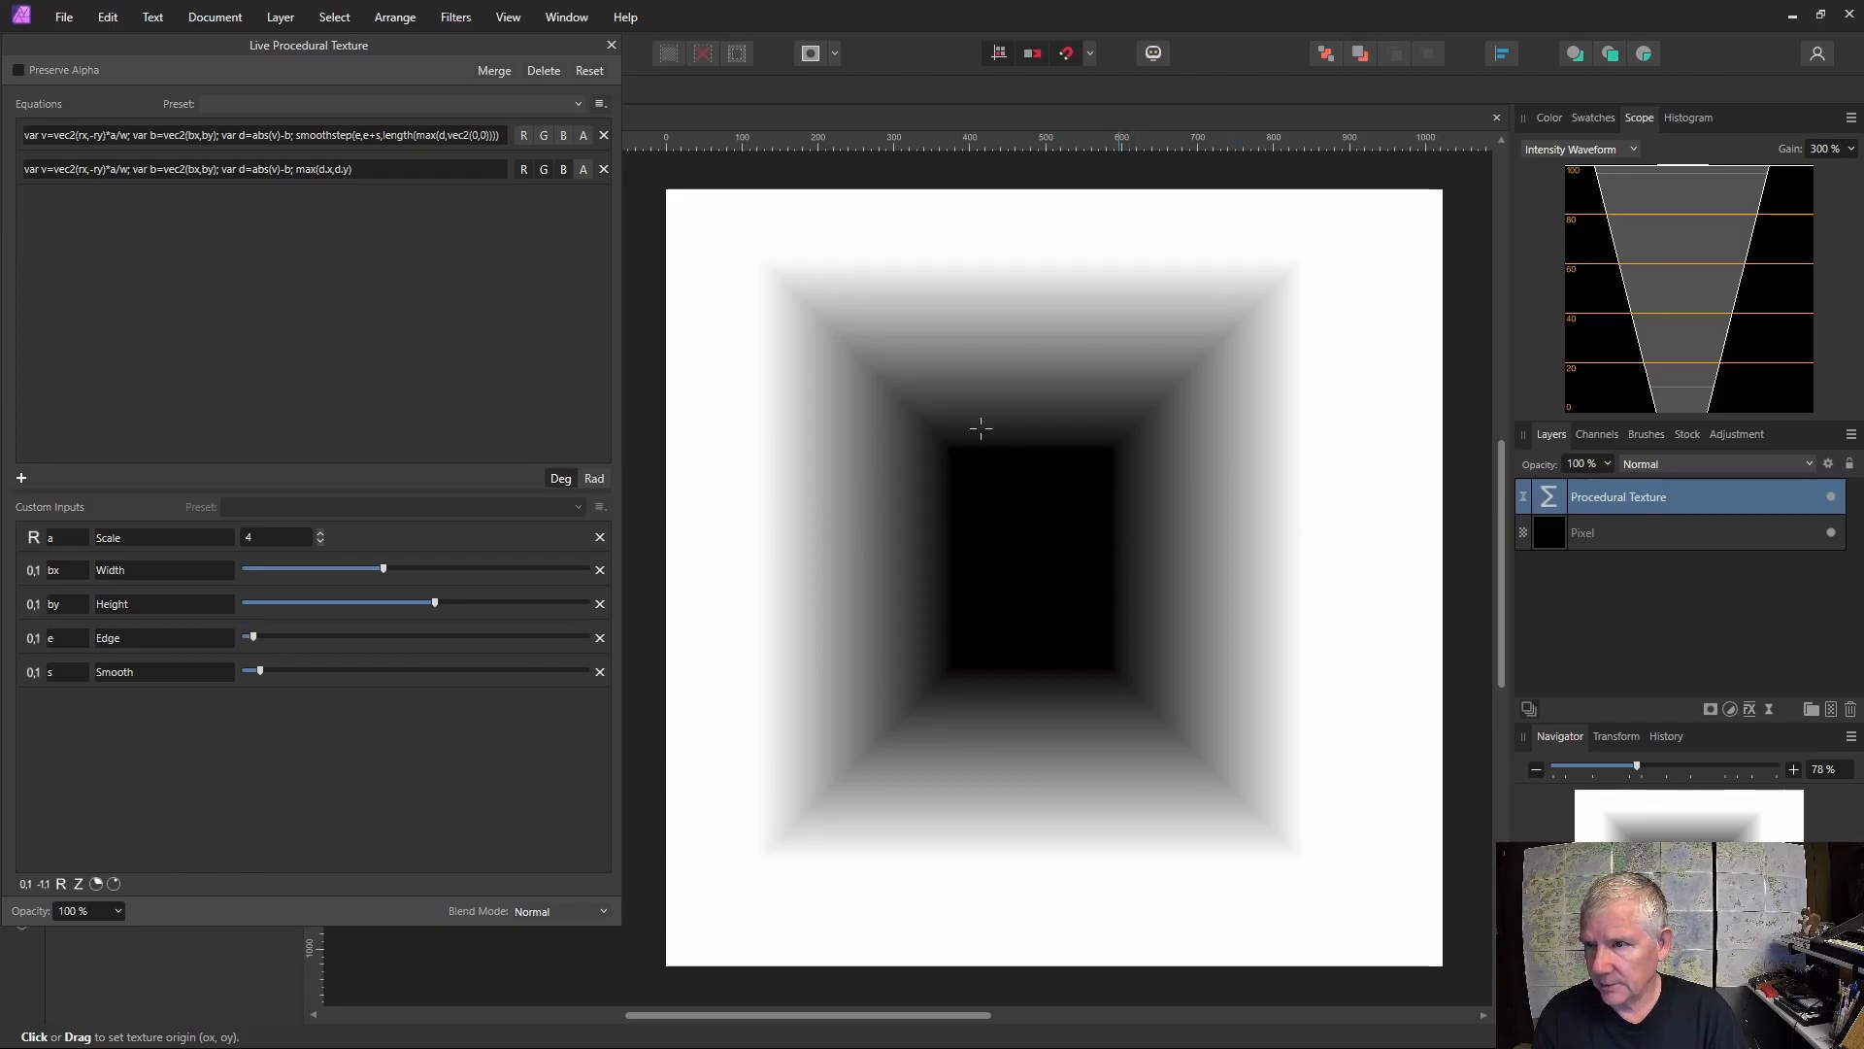
Negate the max expression in the second equation and drag the Width slider wider.
click(375, 174)
click(298, 168)
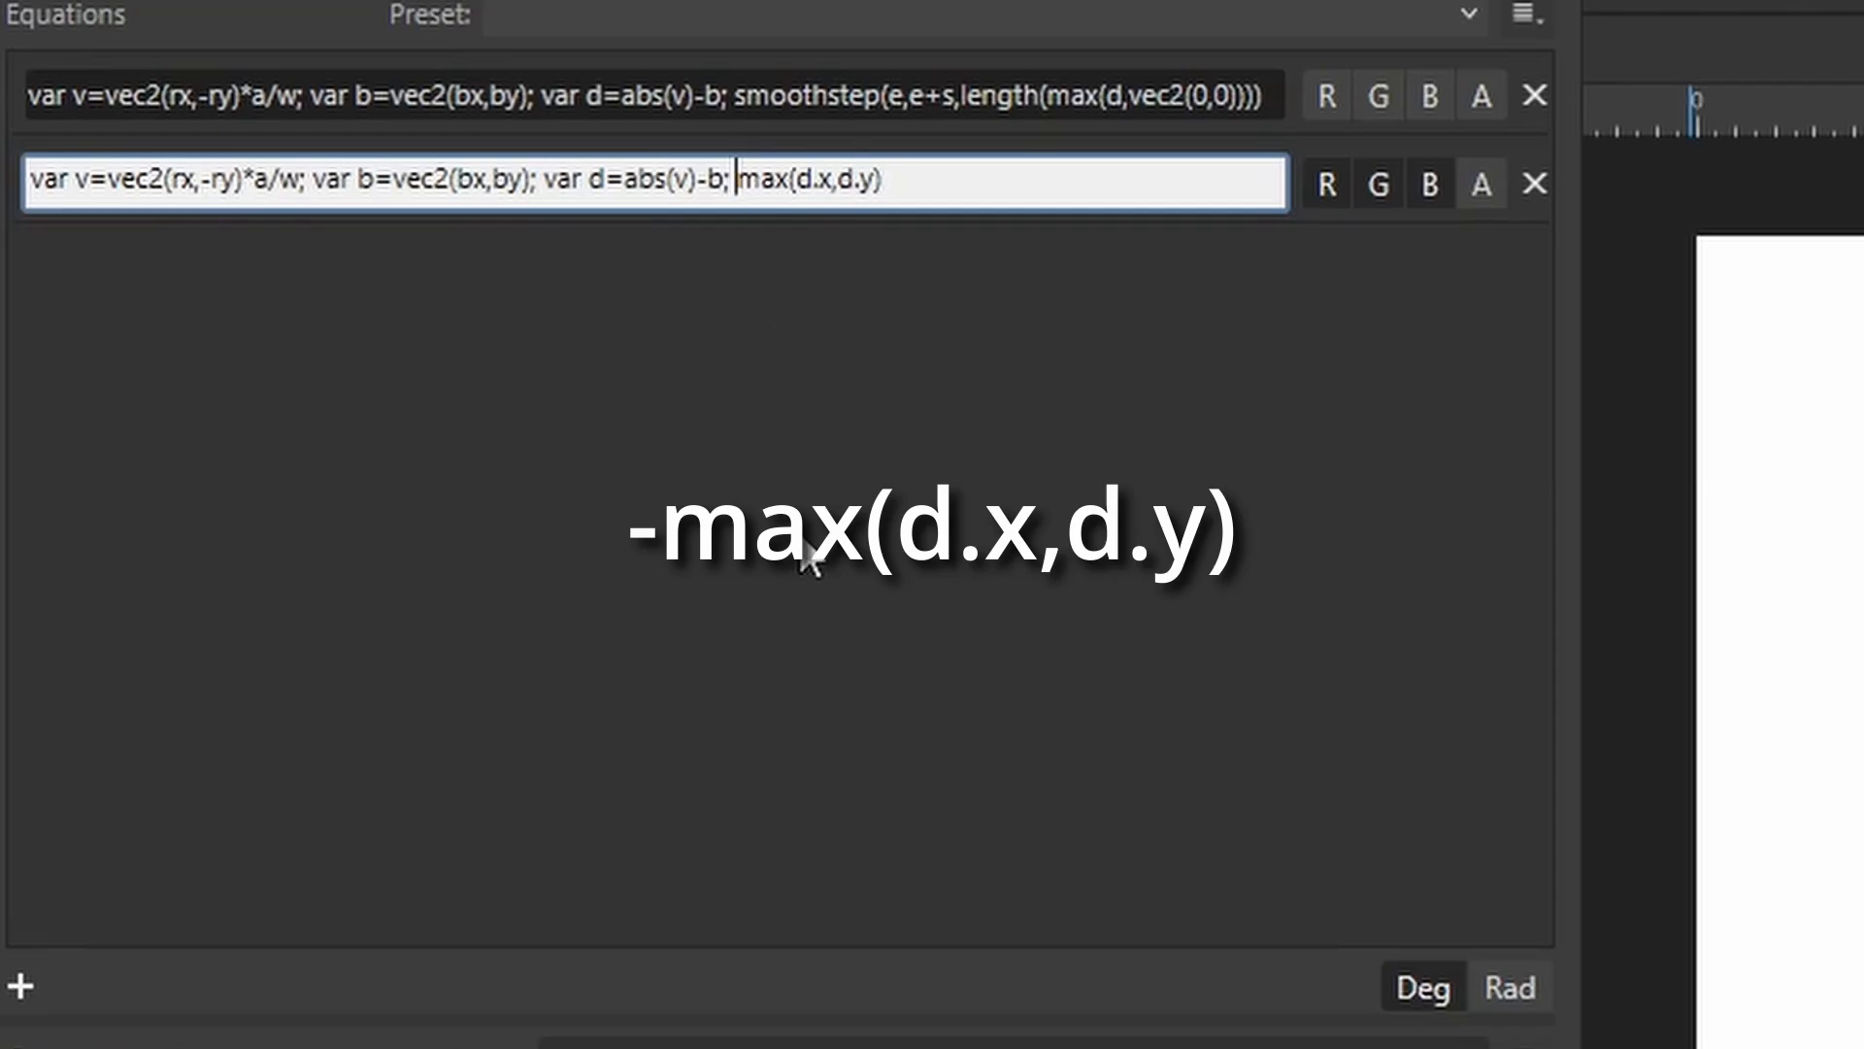
text(-)
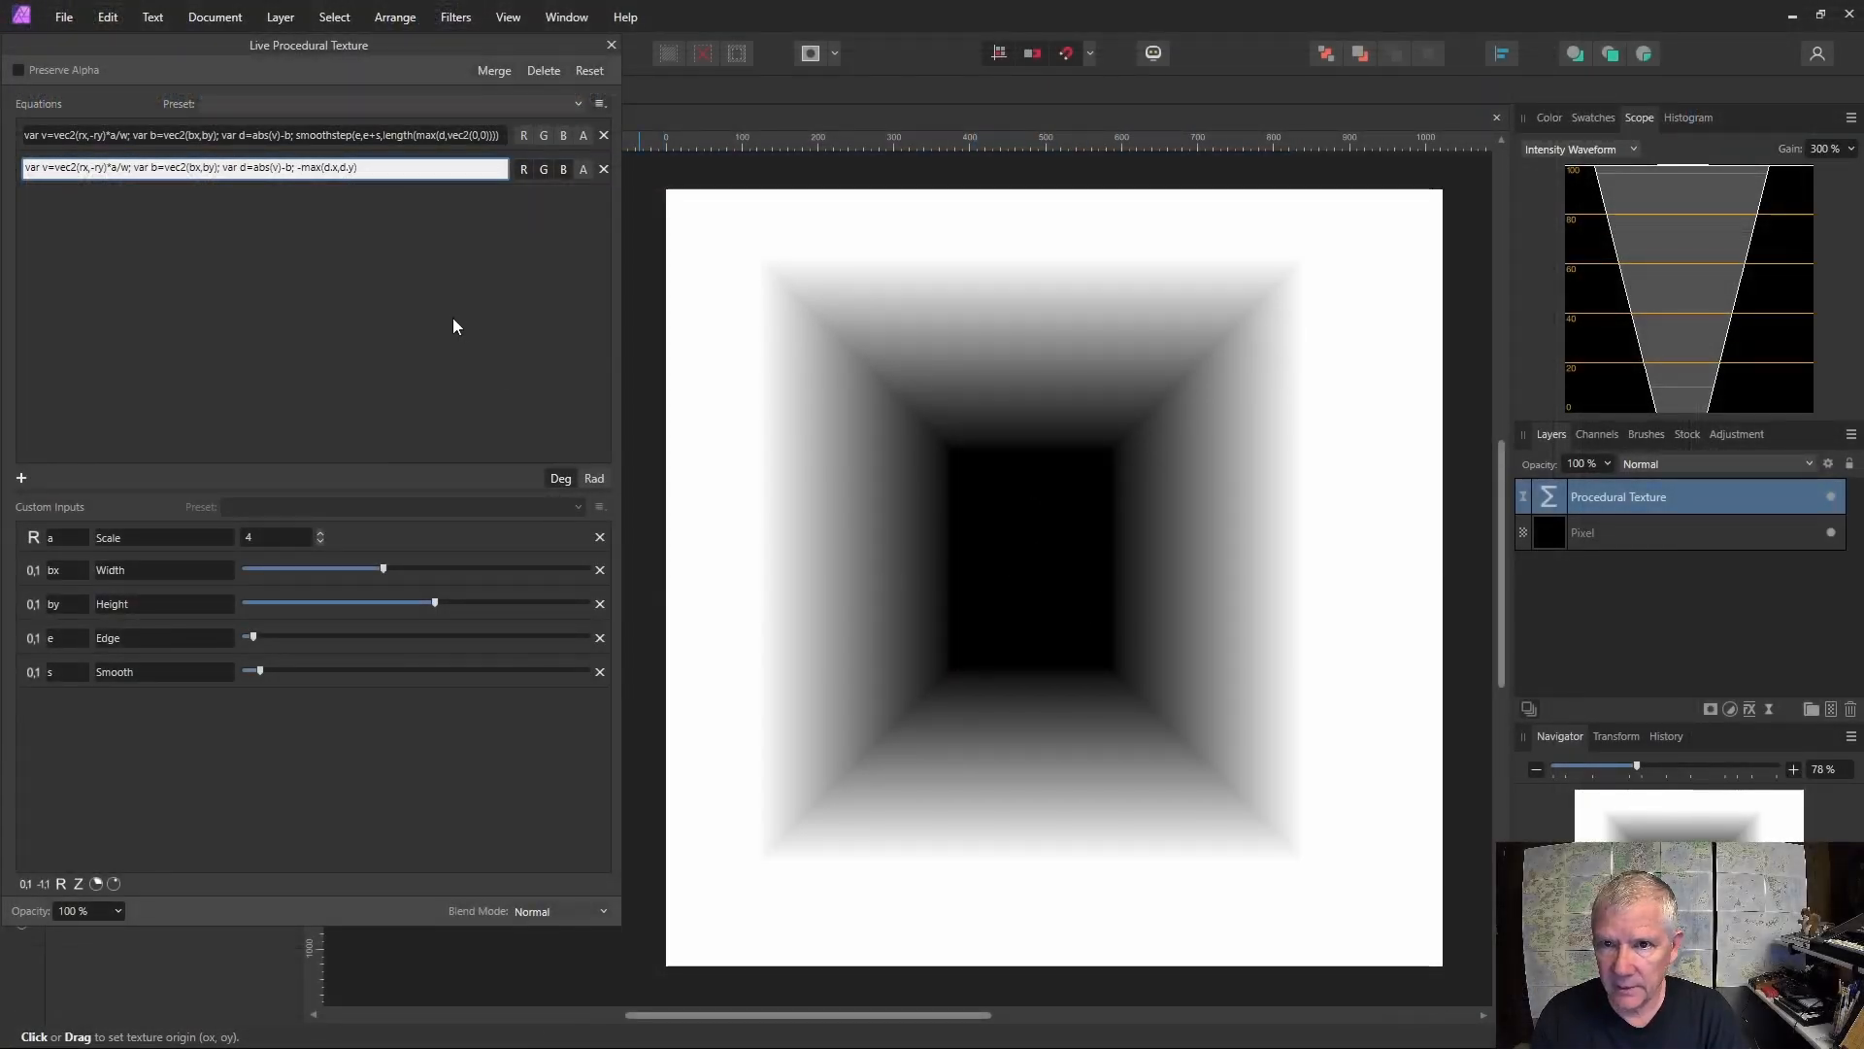
key(Return)
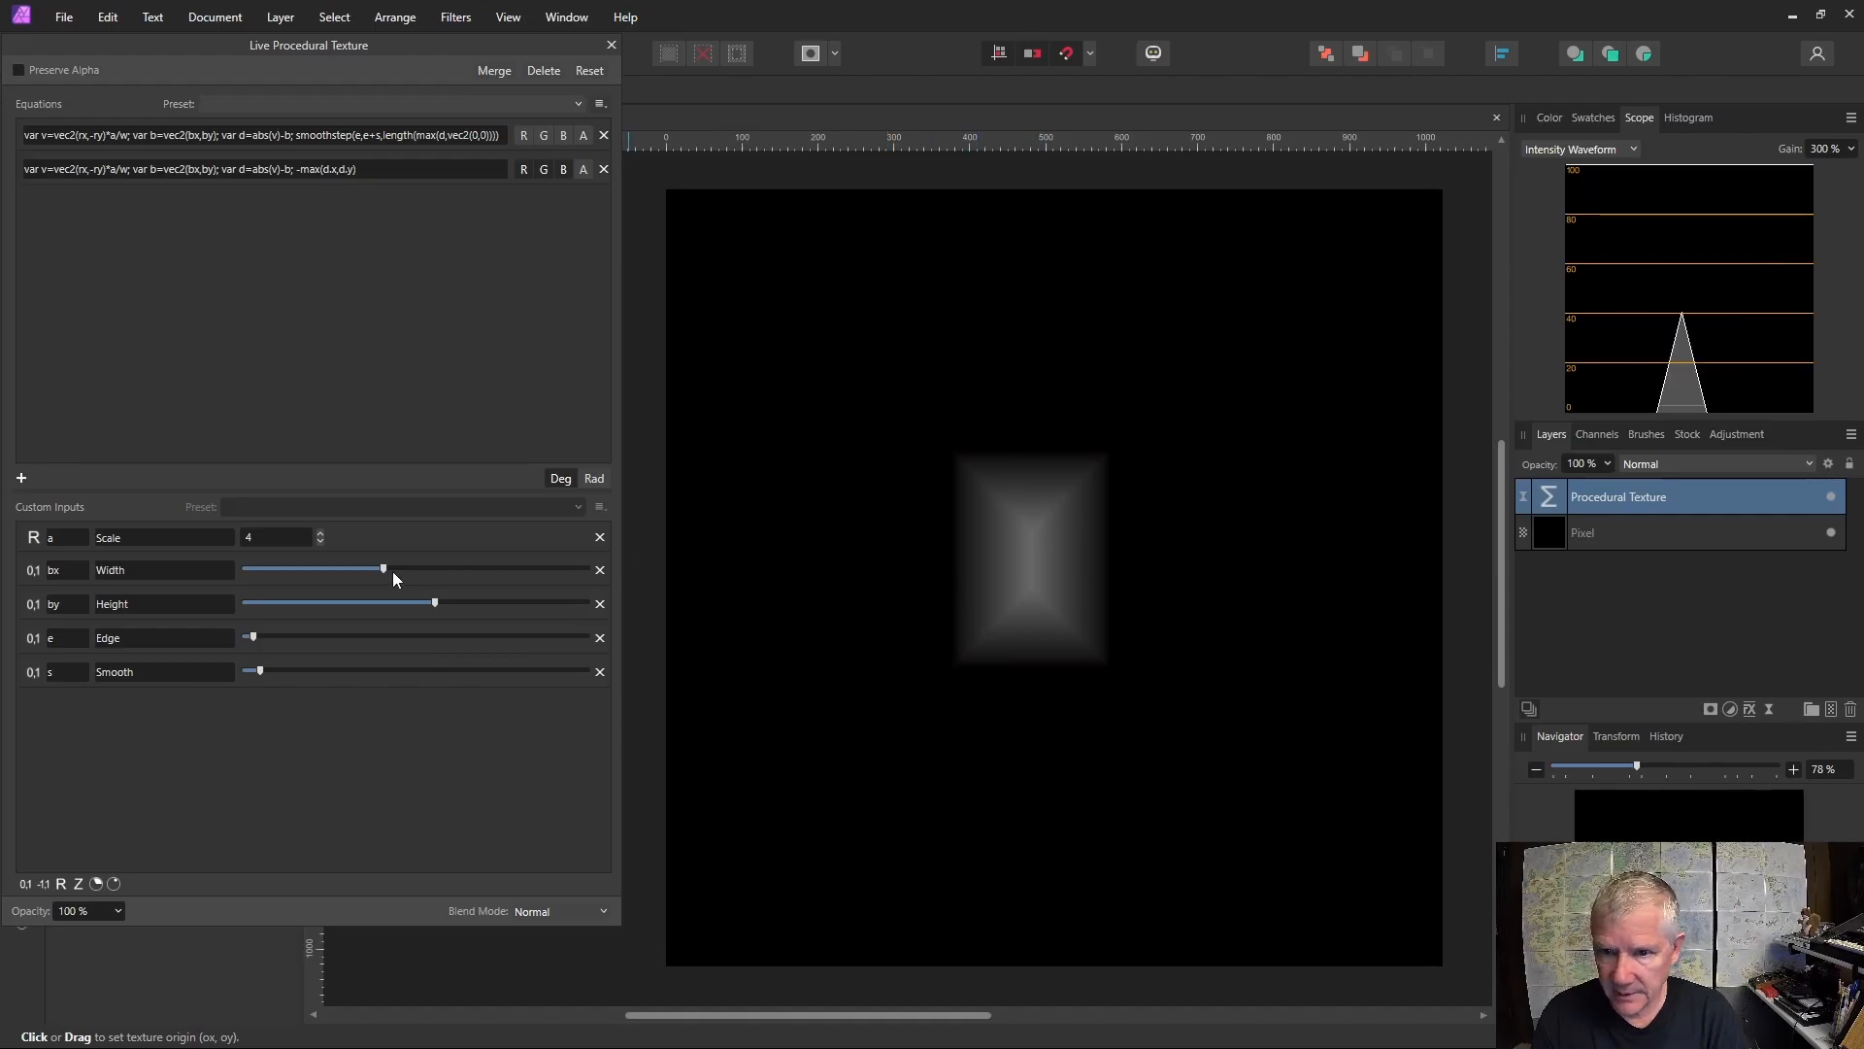
drag(382, 569, 538, 569)
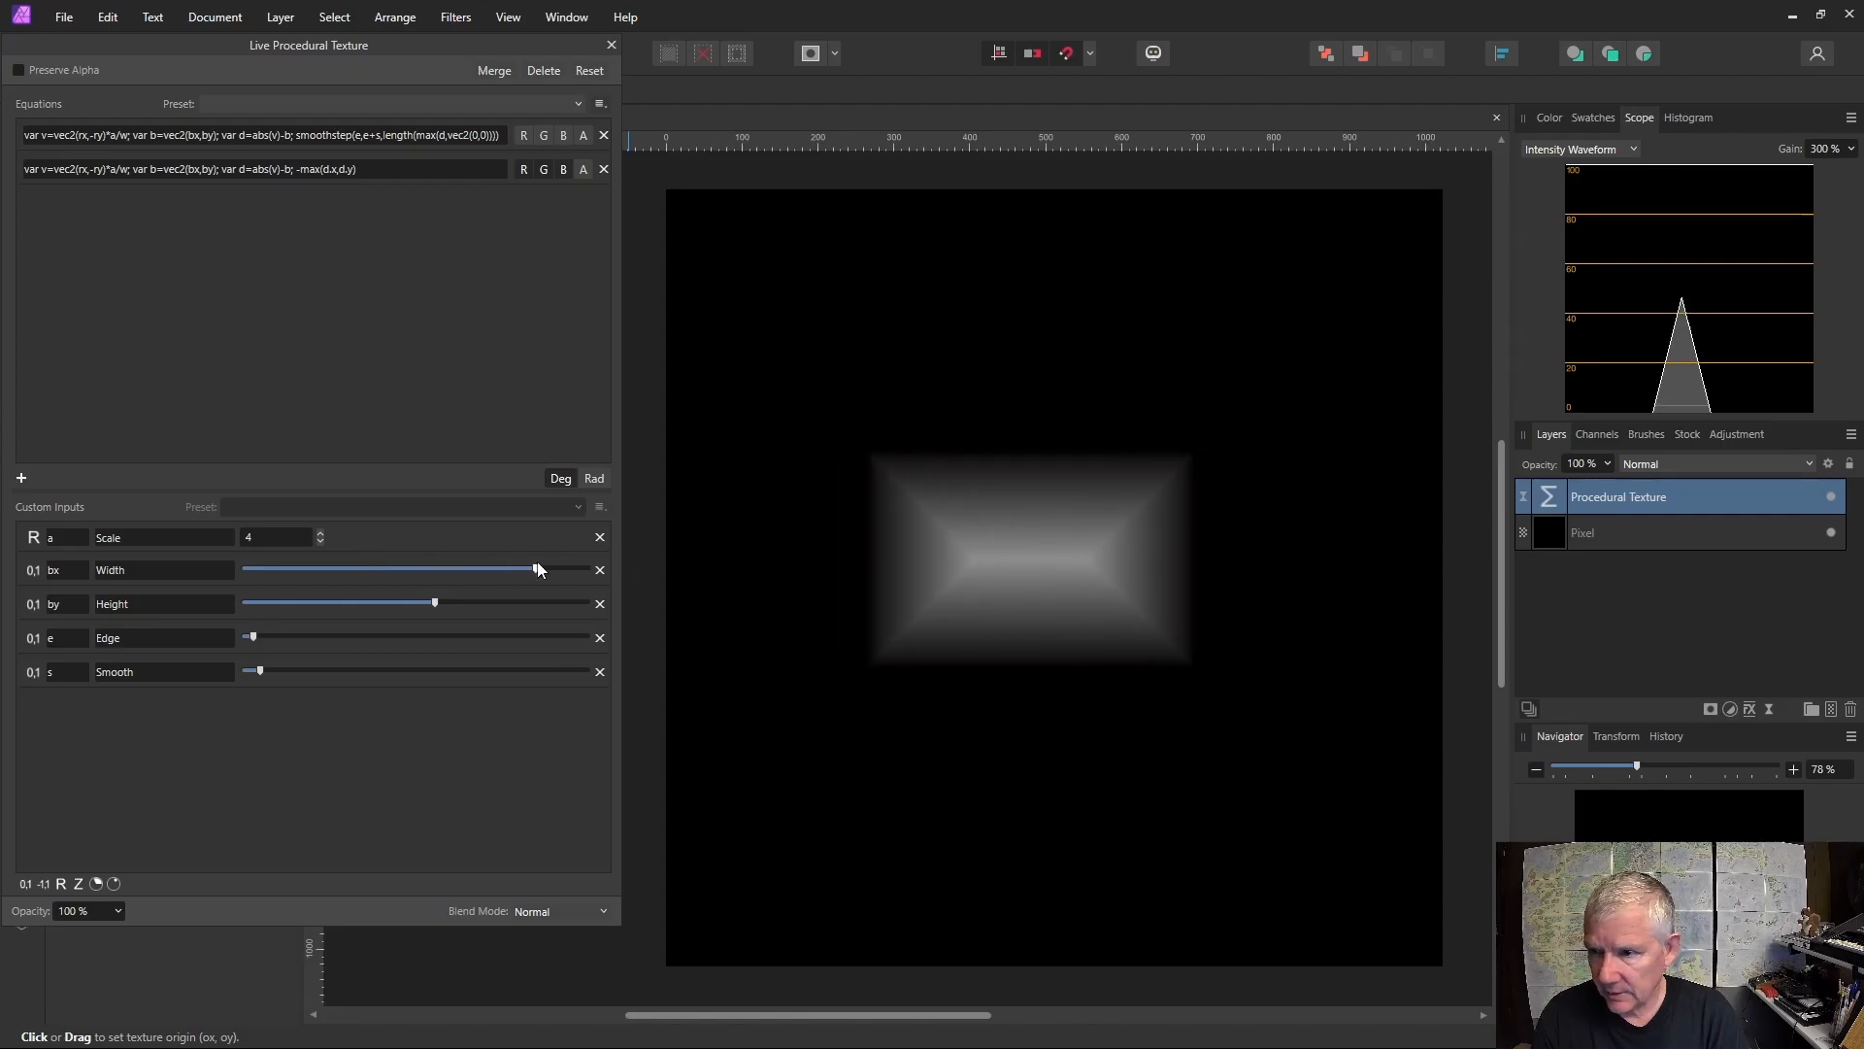
Remove the minus sign in front of the max expression in the second equation.
click(301, 171)
click(301, 171)
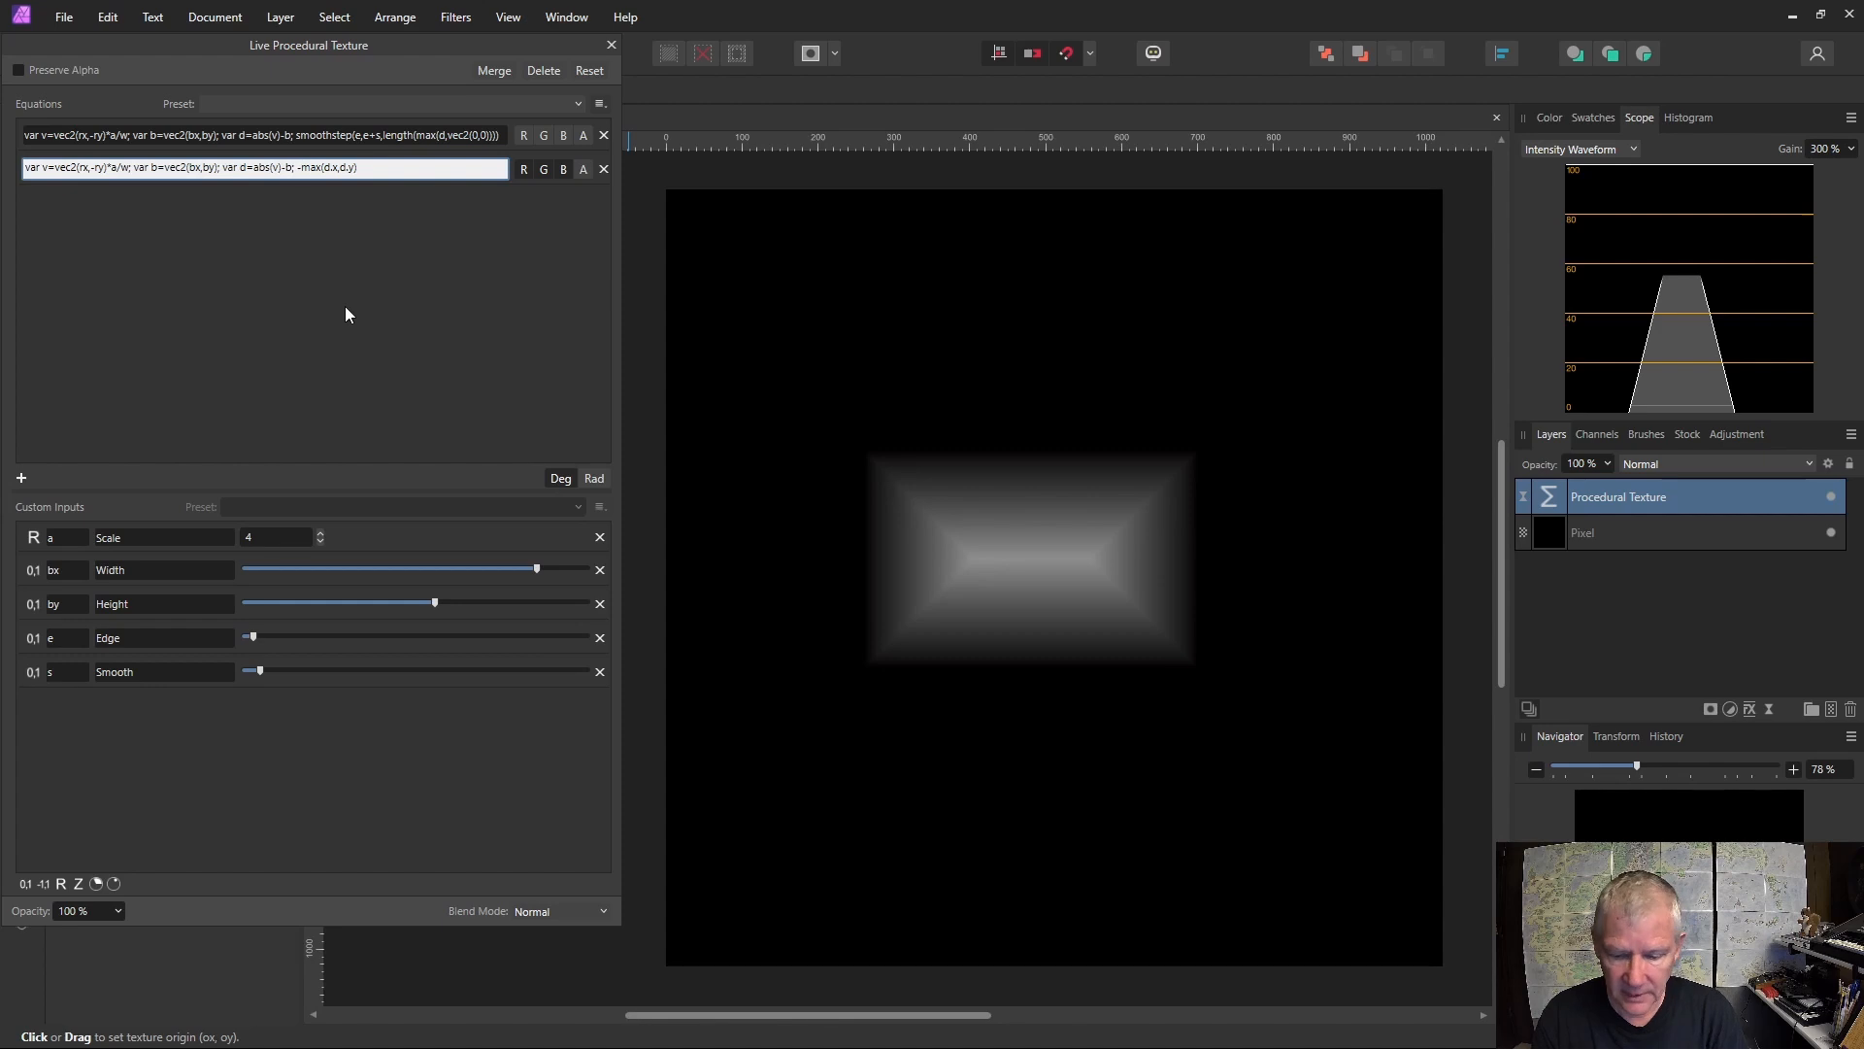
key(BackSpace)
key(Return)
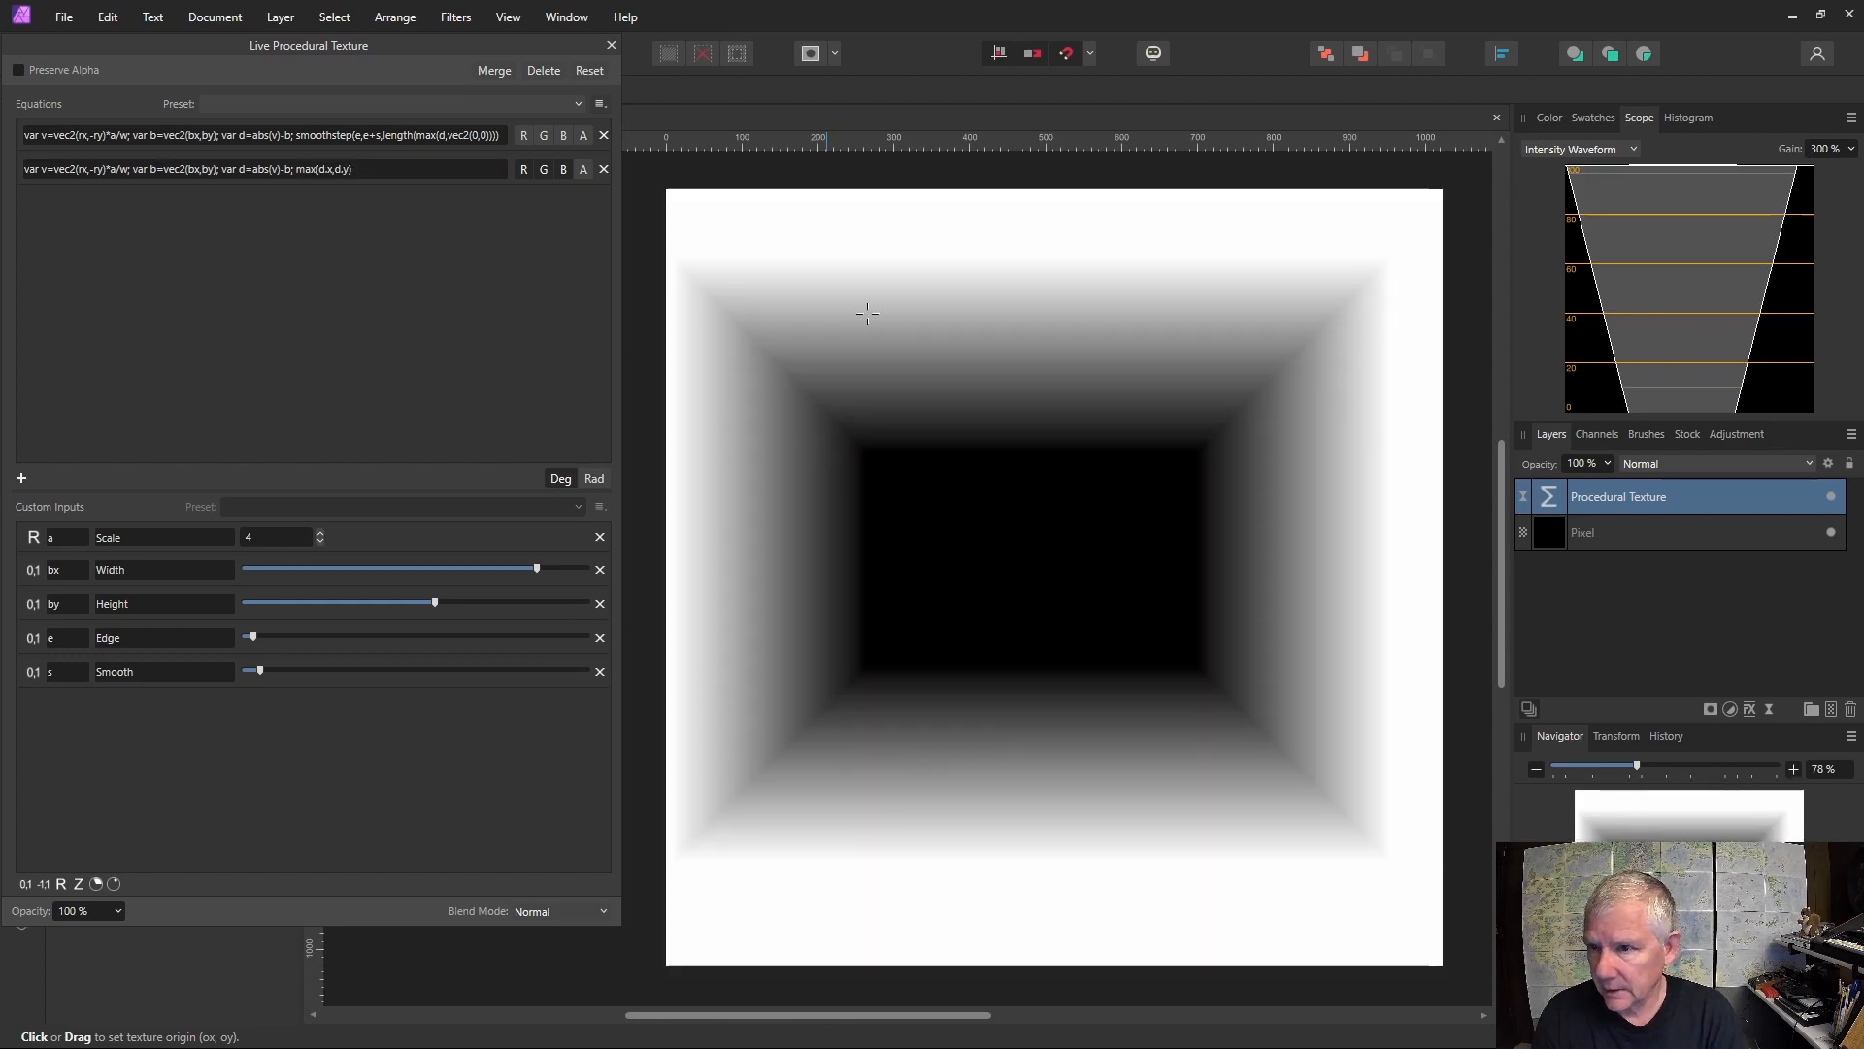
Wrap the second equation's output as min(max(d.x,d.y),0).
click(327, 171)
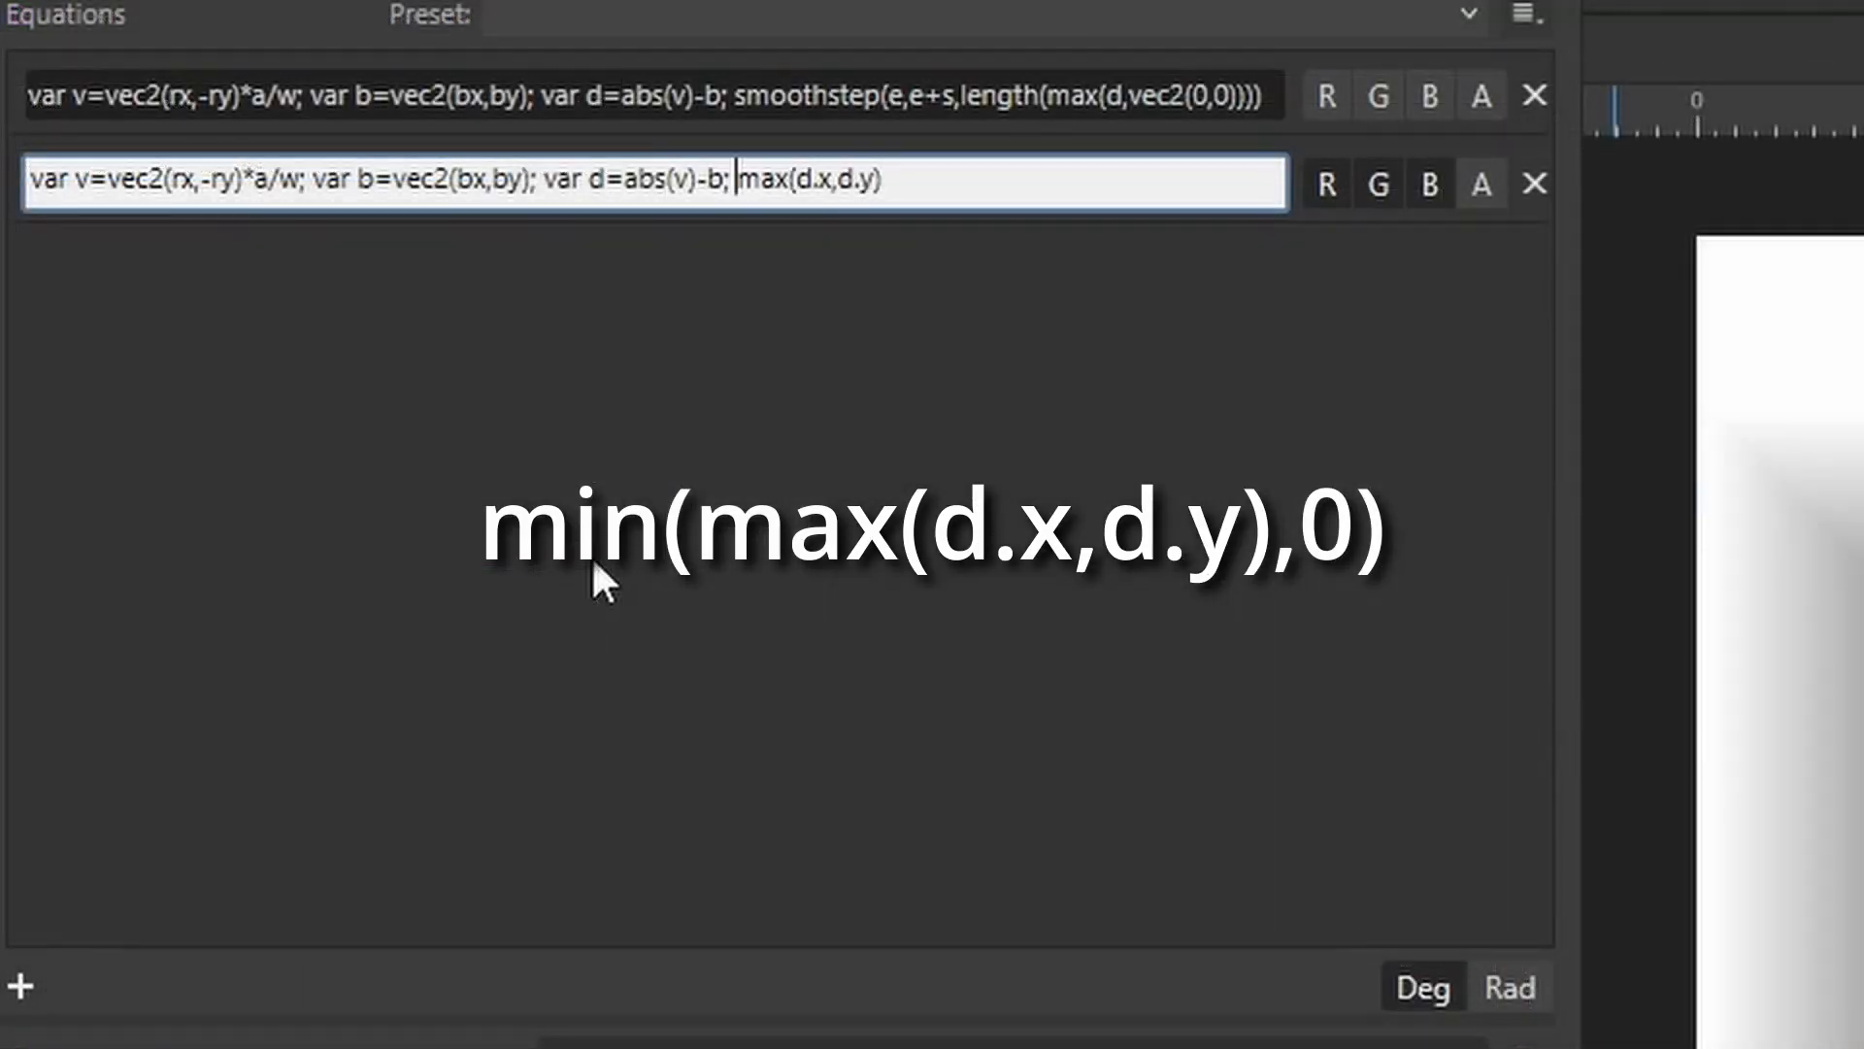
text(min)
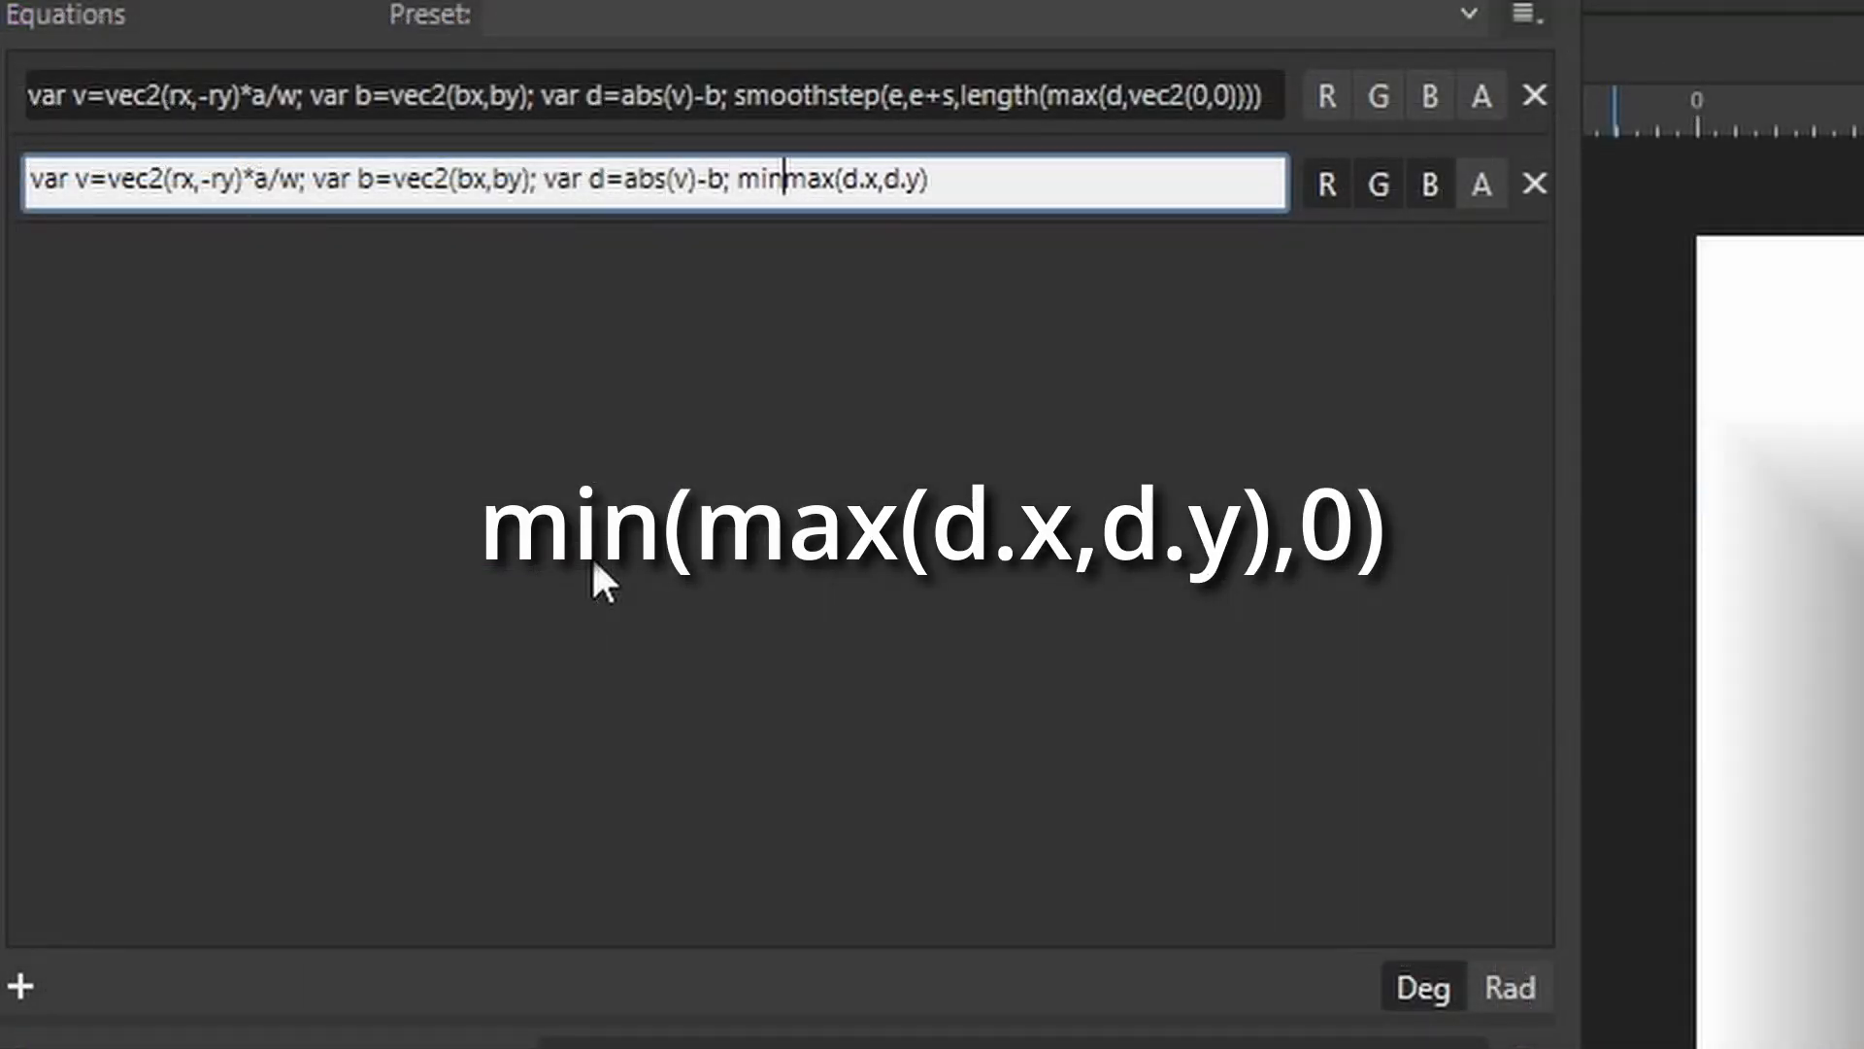
text(()
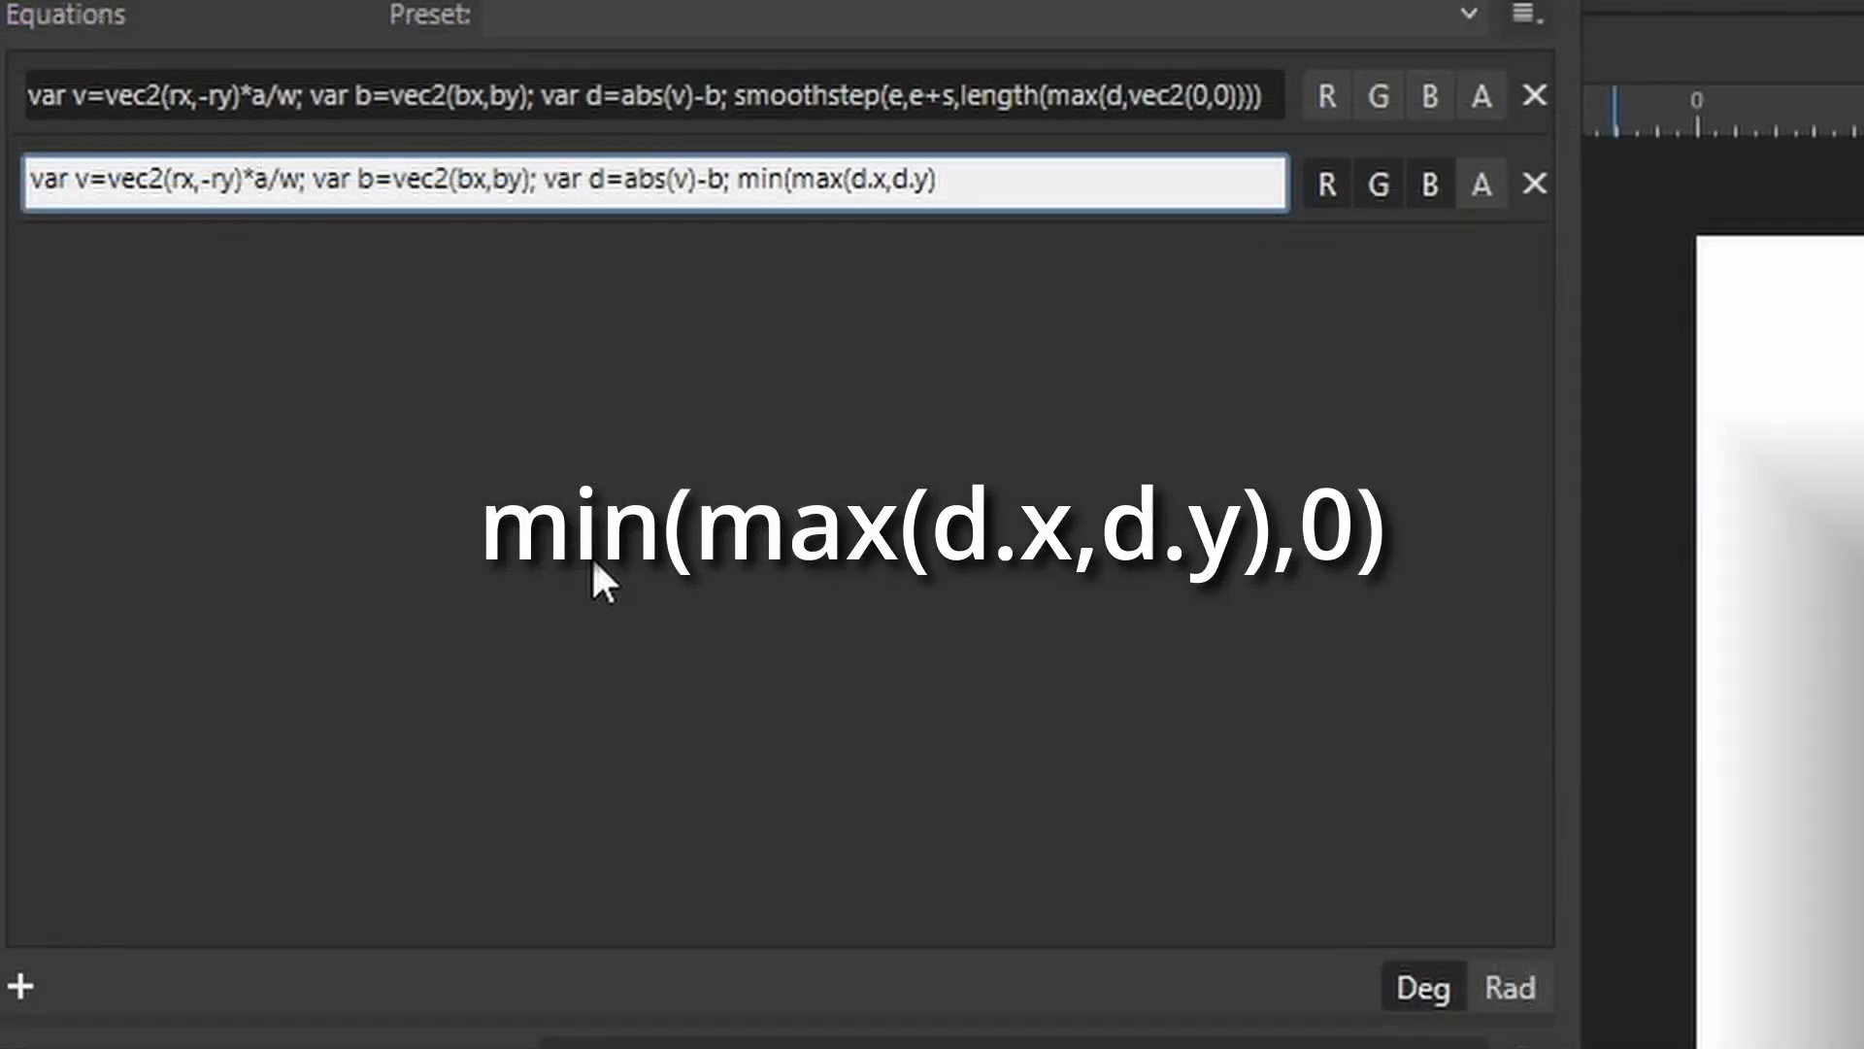
click(984, 178)
text(,0))
key(Return)
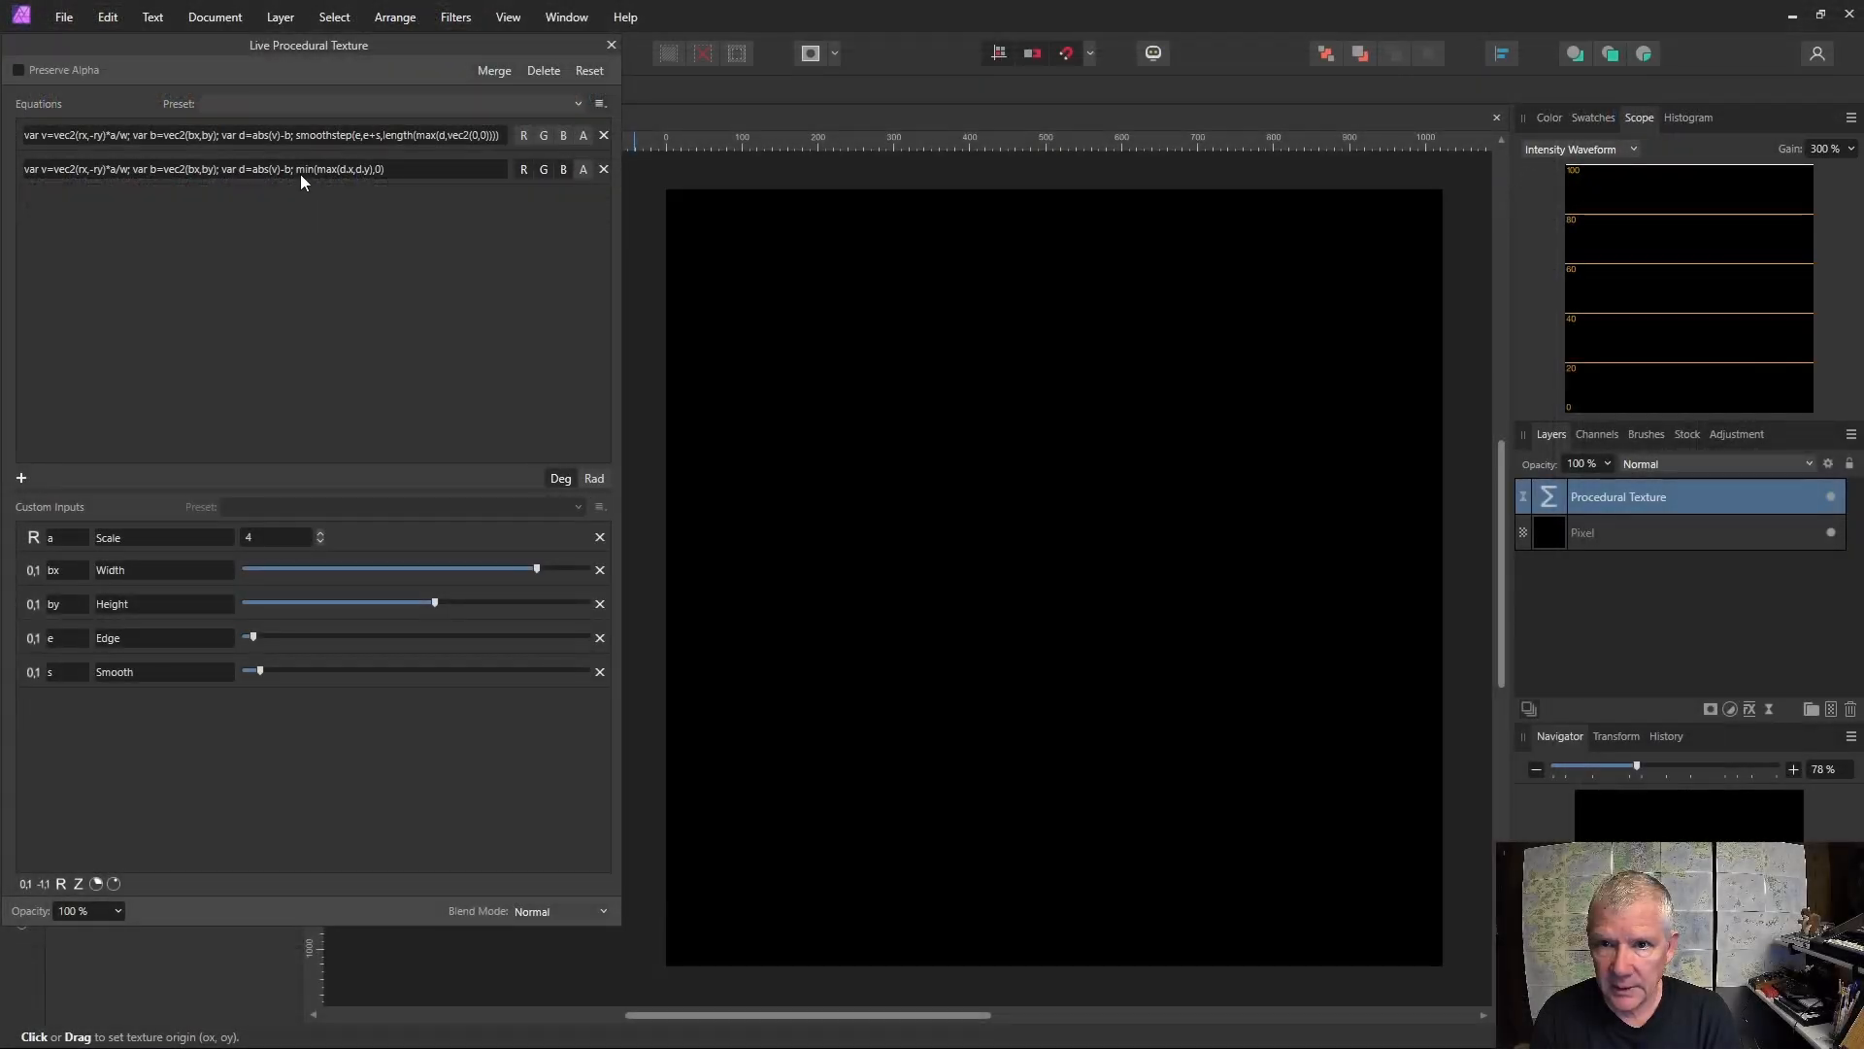
Try negating the min expression in the second equation, then remove the minus sign again.
click(298, 172)
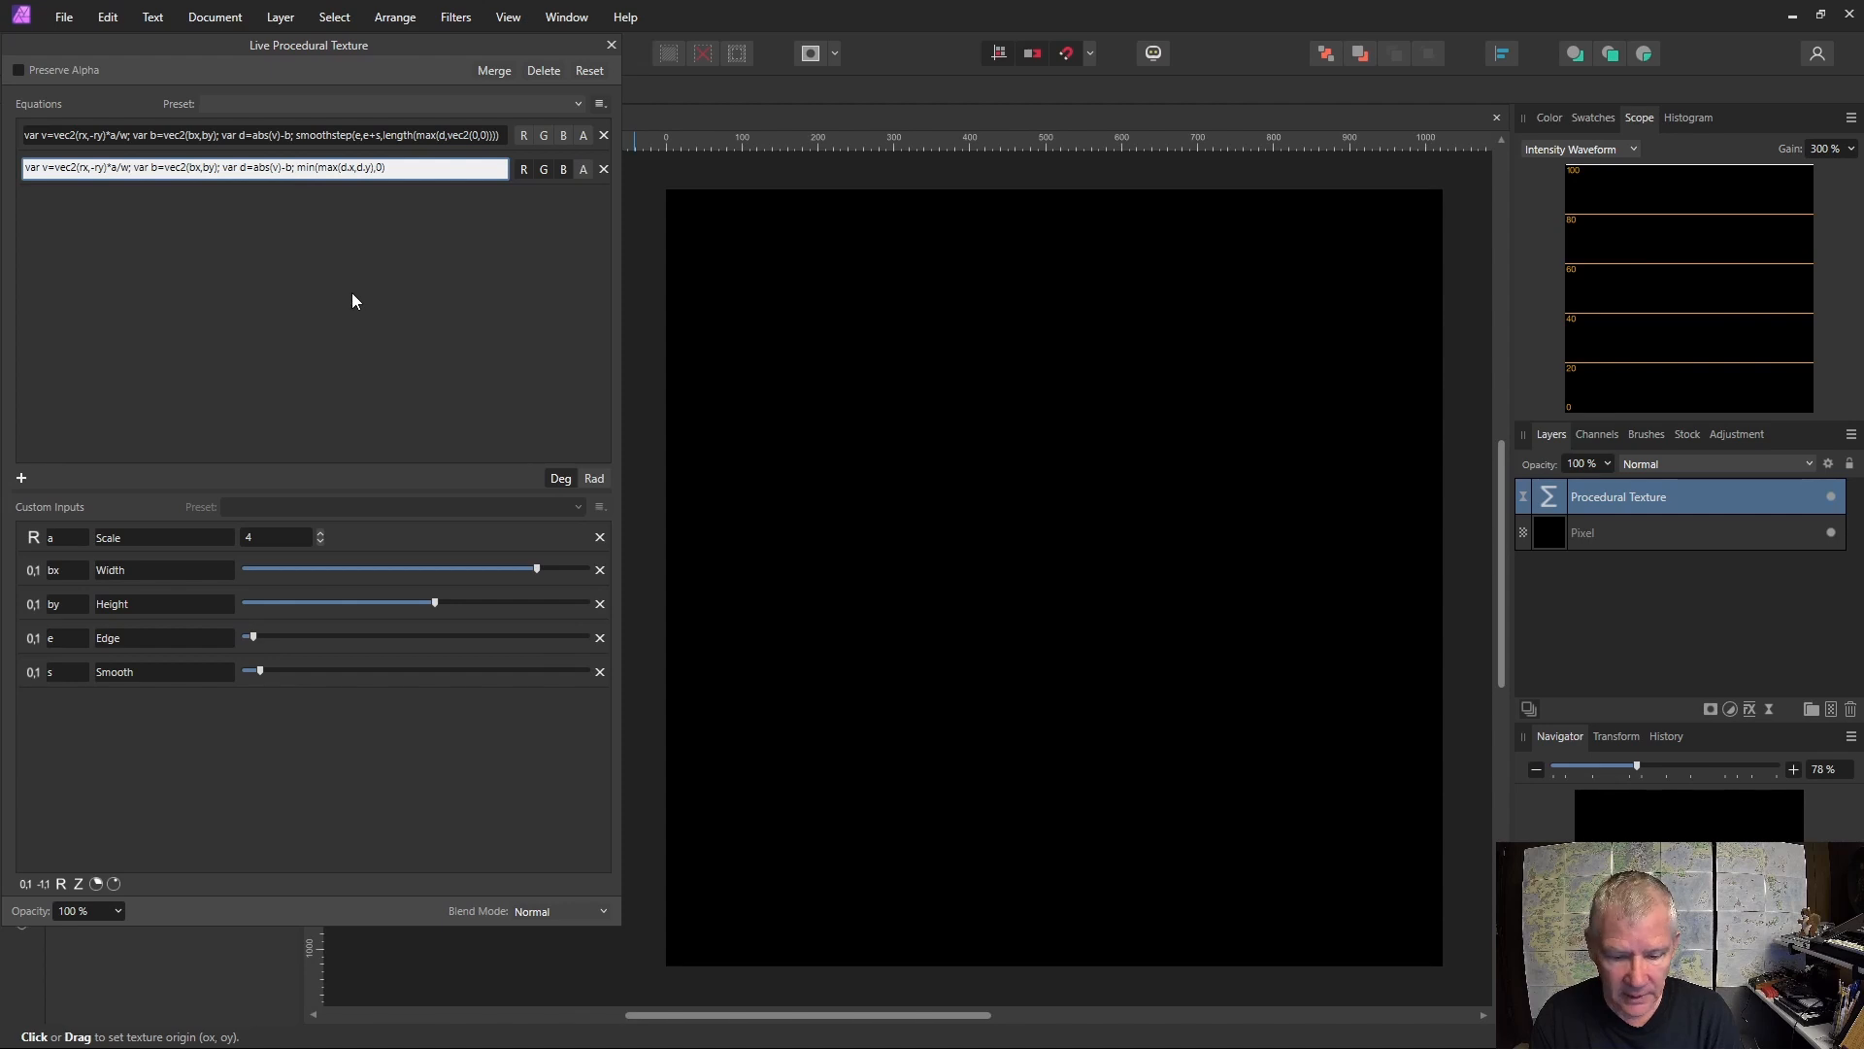
text(-)
key(Return)
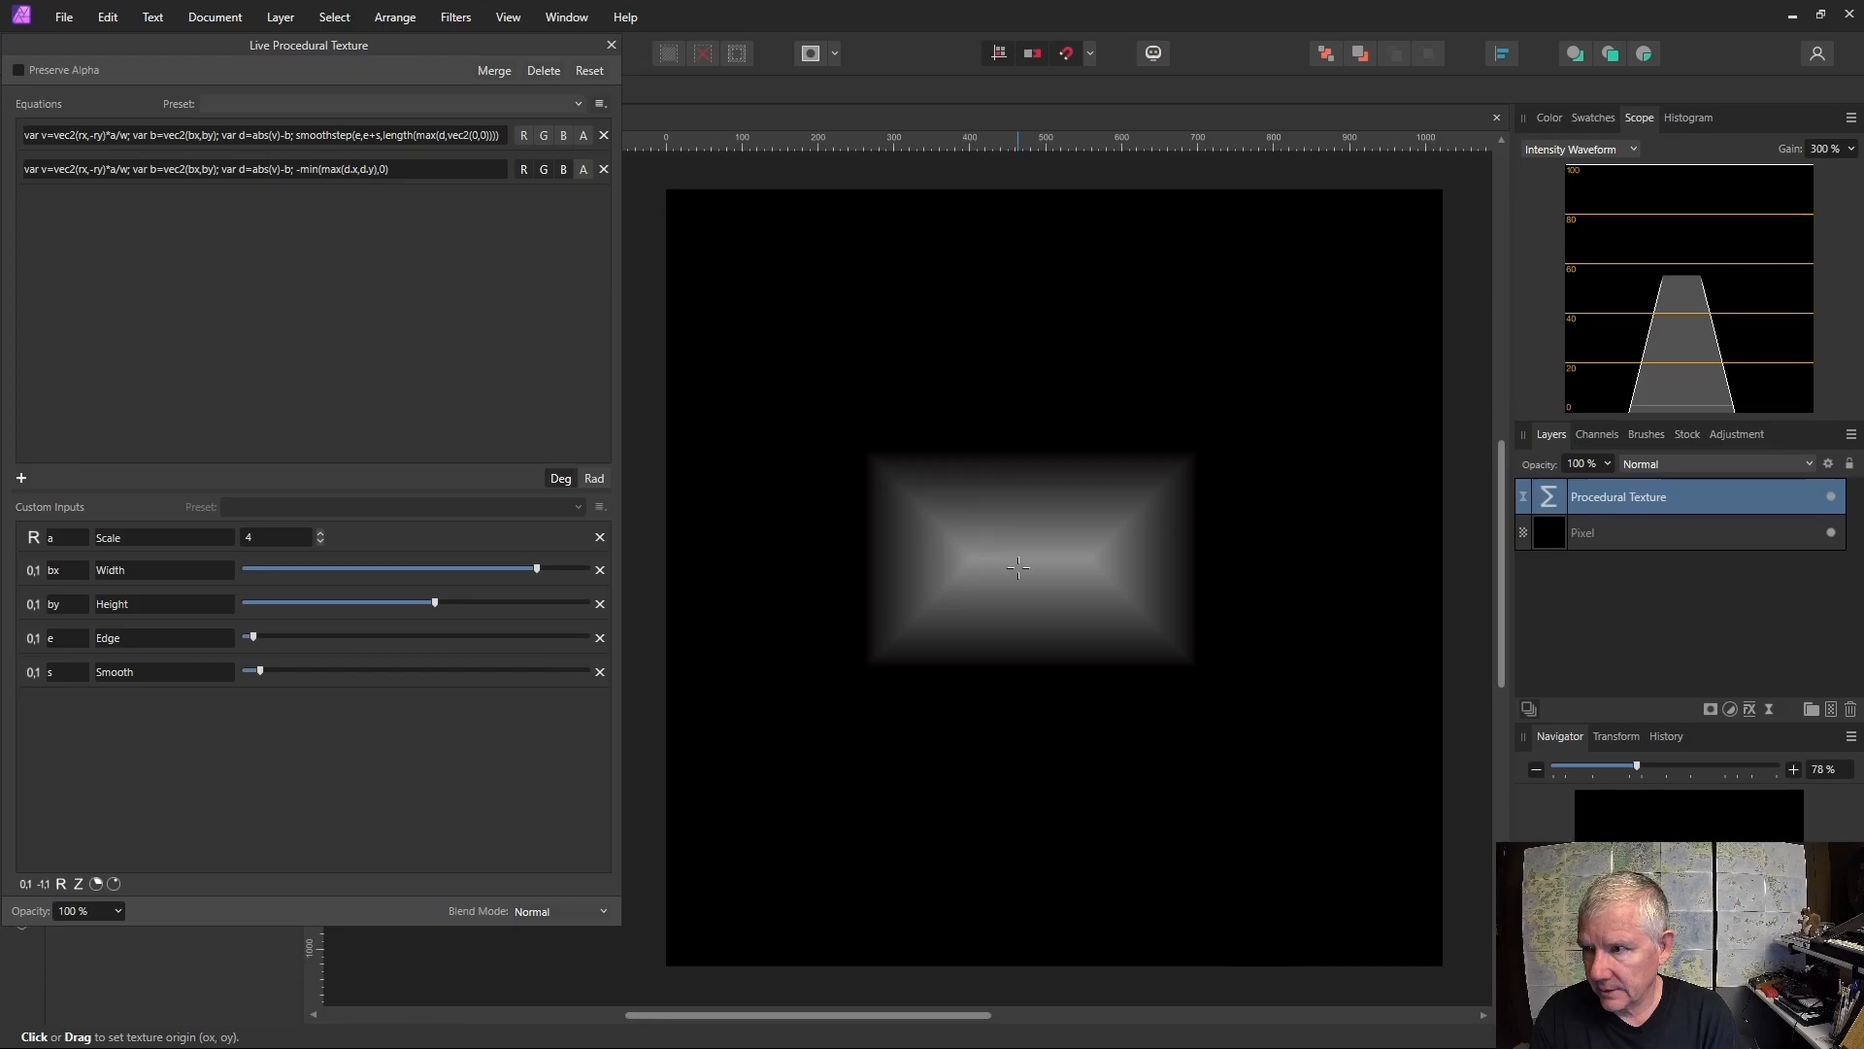
click(299, 172)
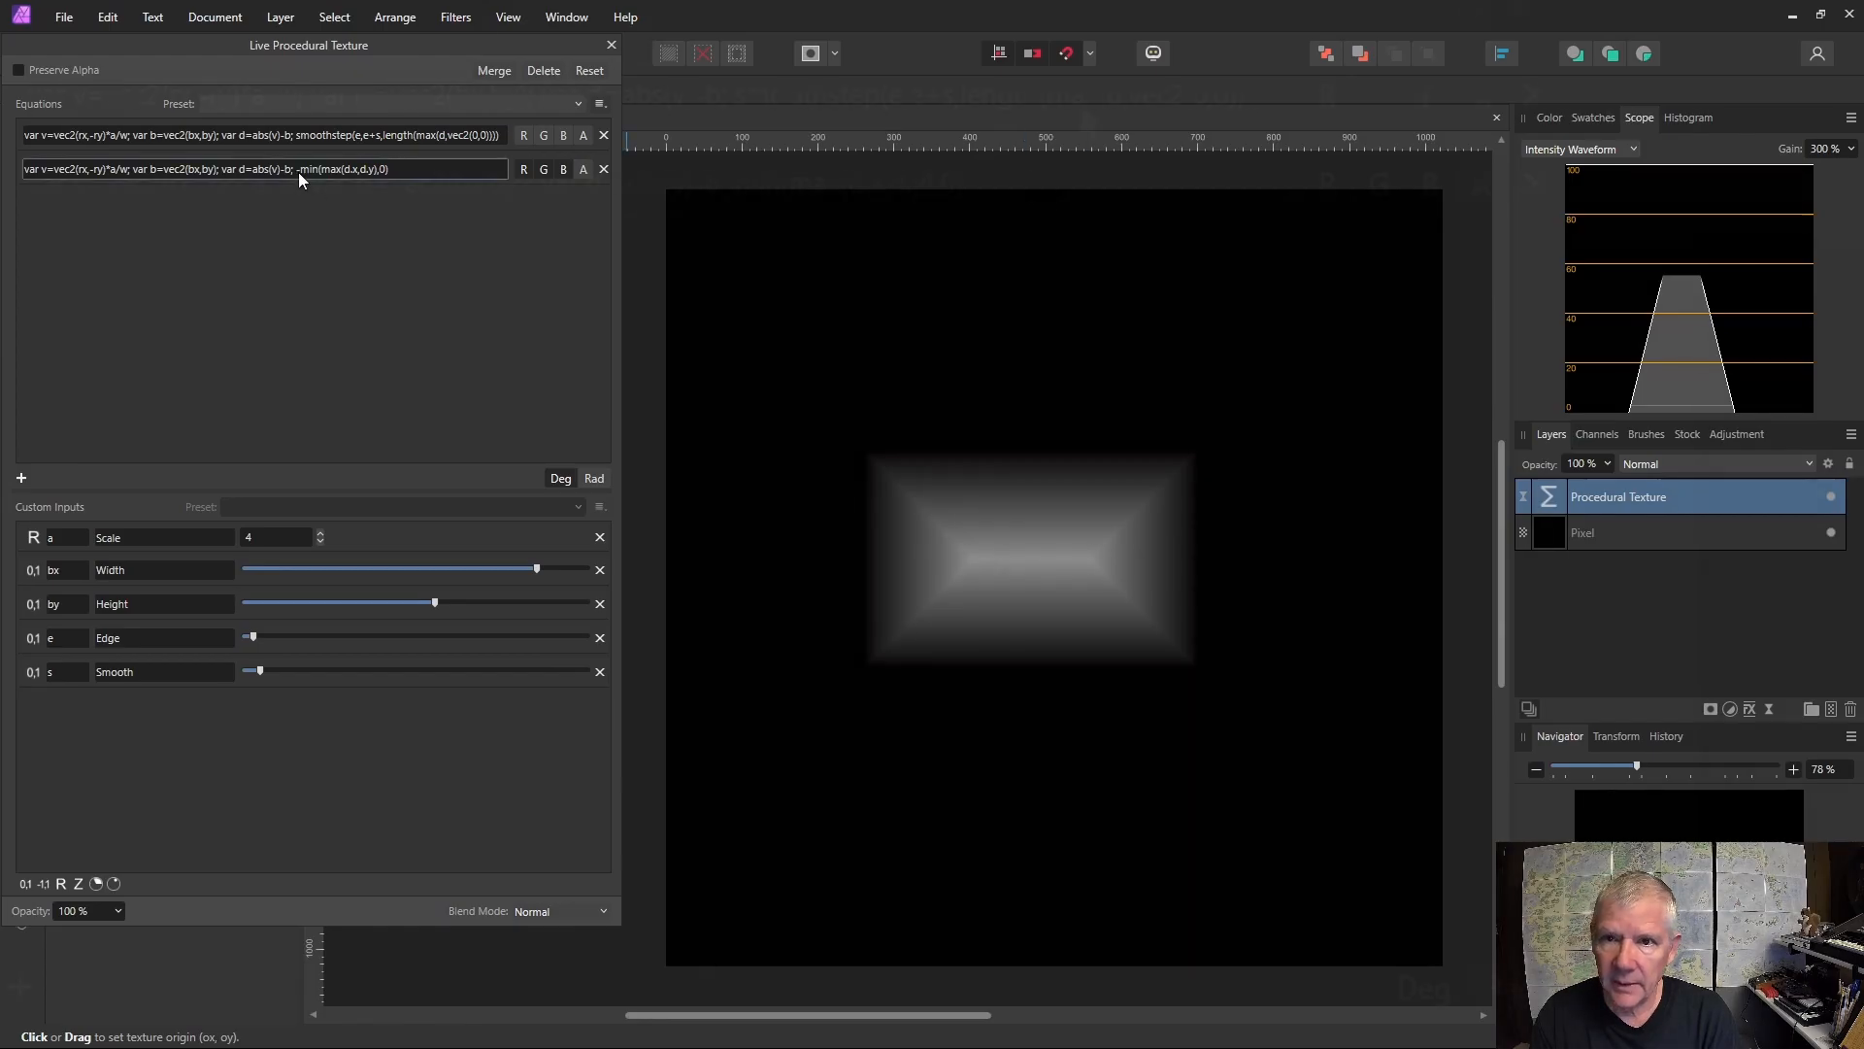
click(299, 172)
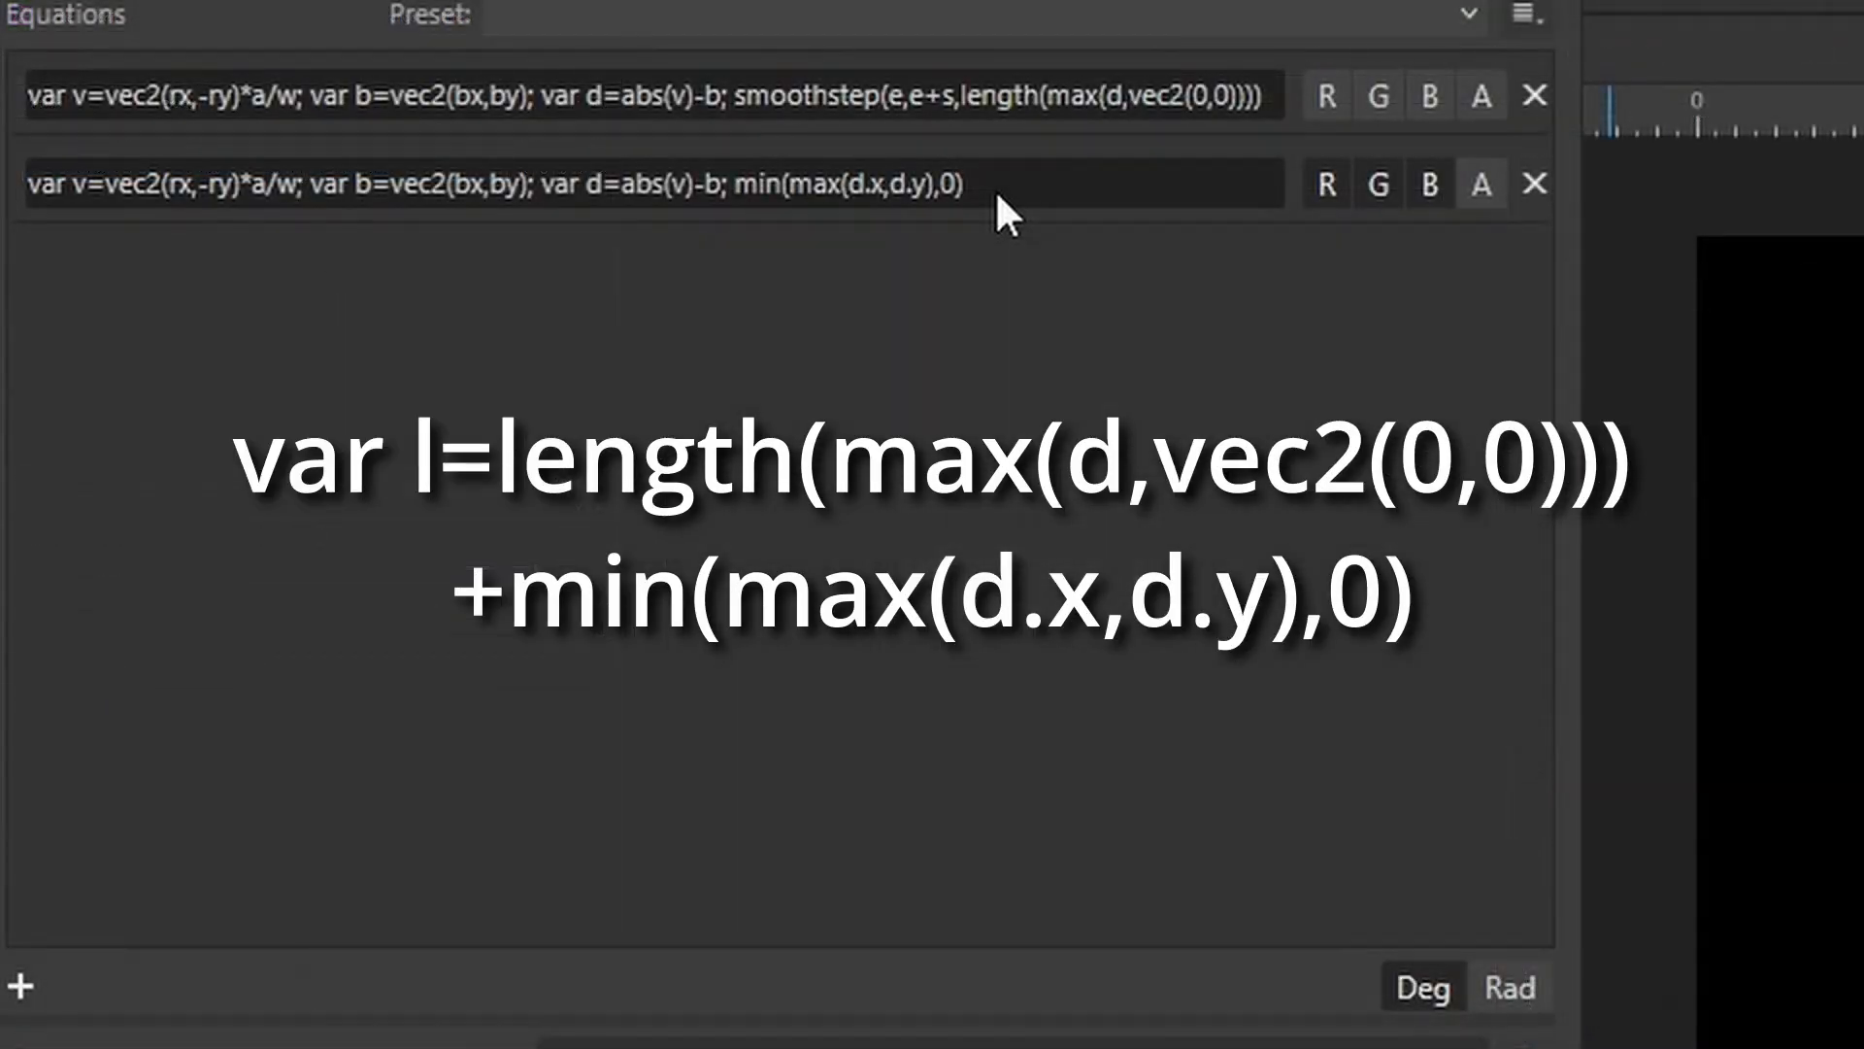
click(332, 170)
click(306, 170)
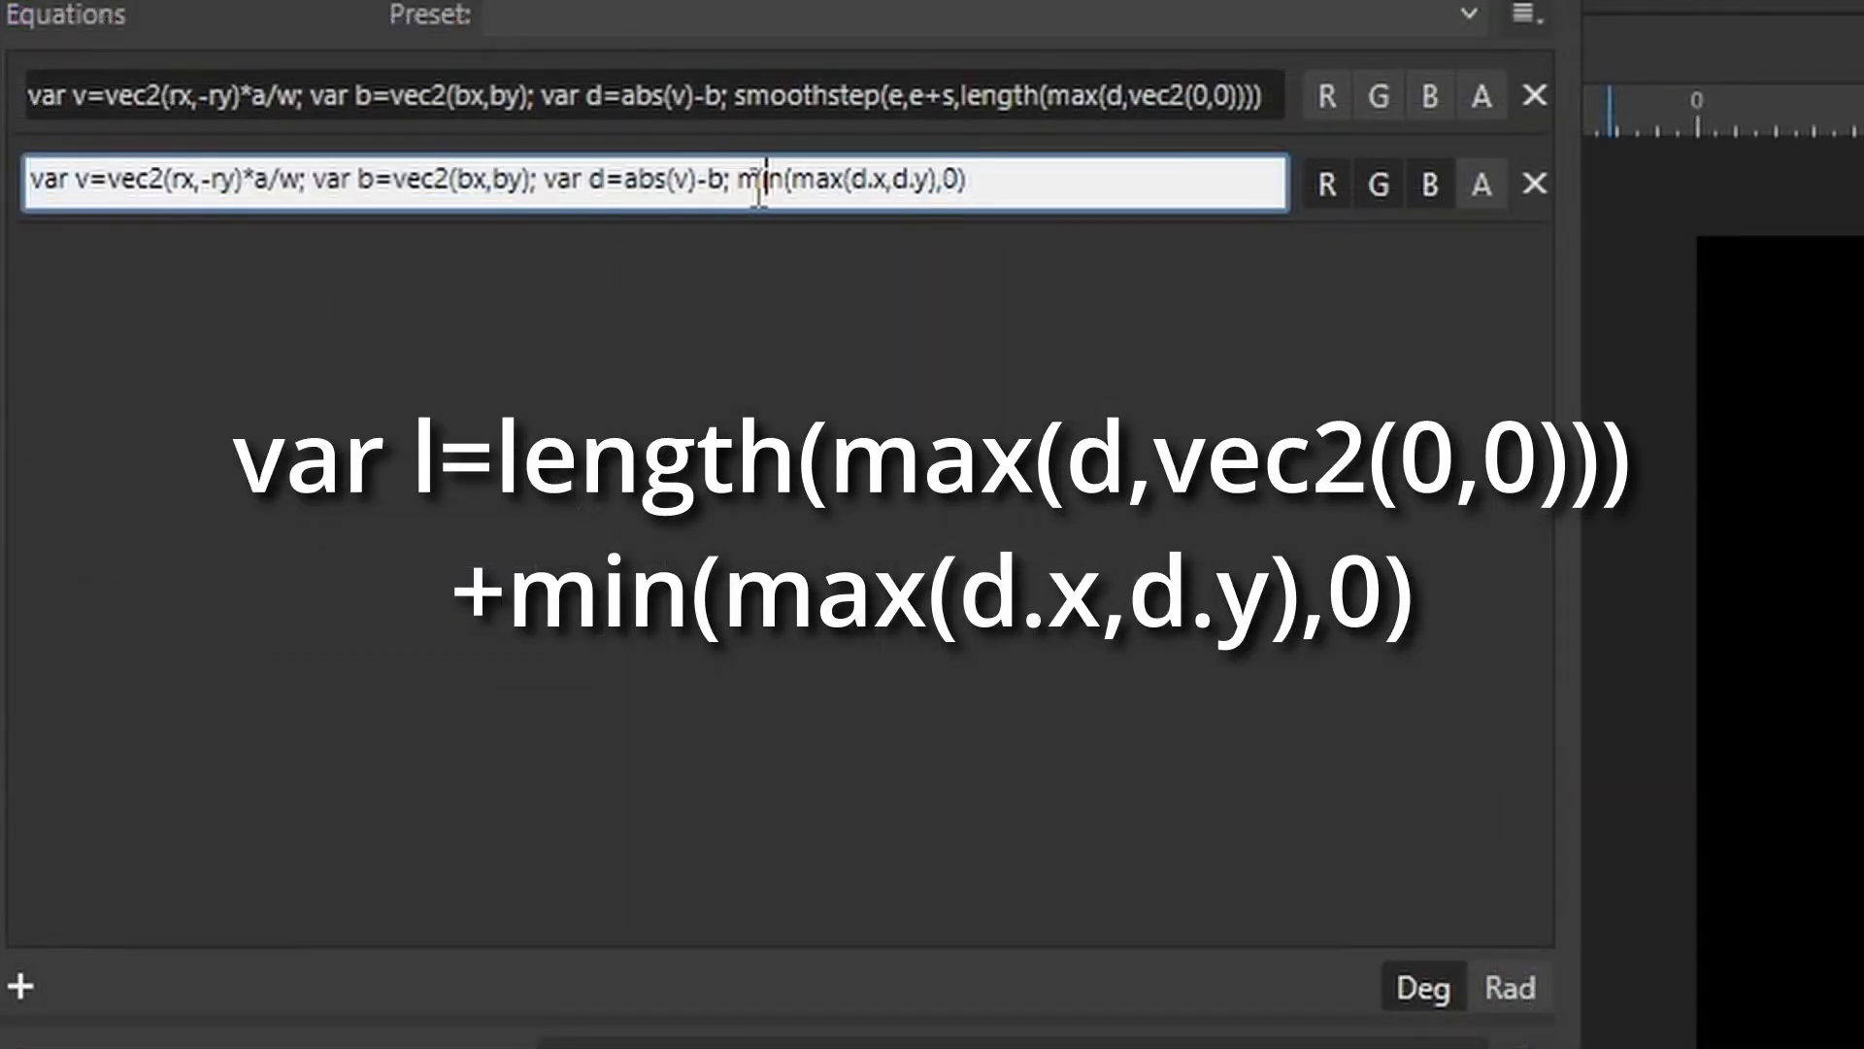
Copy min(max(d.x,d.y),0) and append it with a plus after the length term in the first equation.
drag(735, 185, 982, 178)
key(ctrl+c)
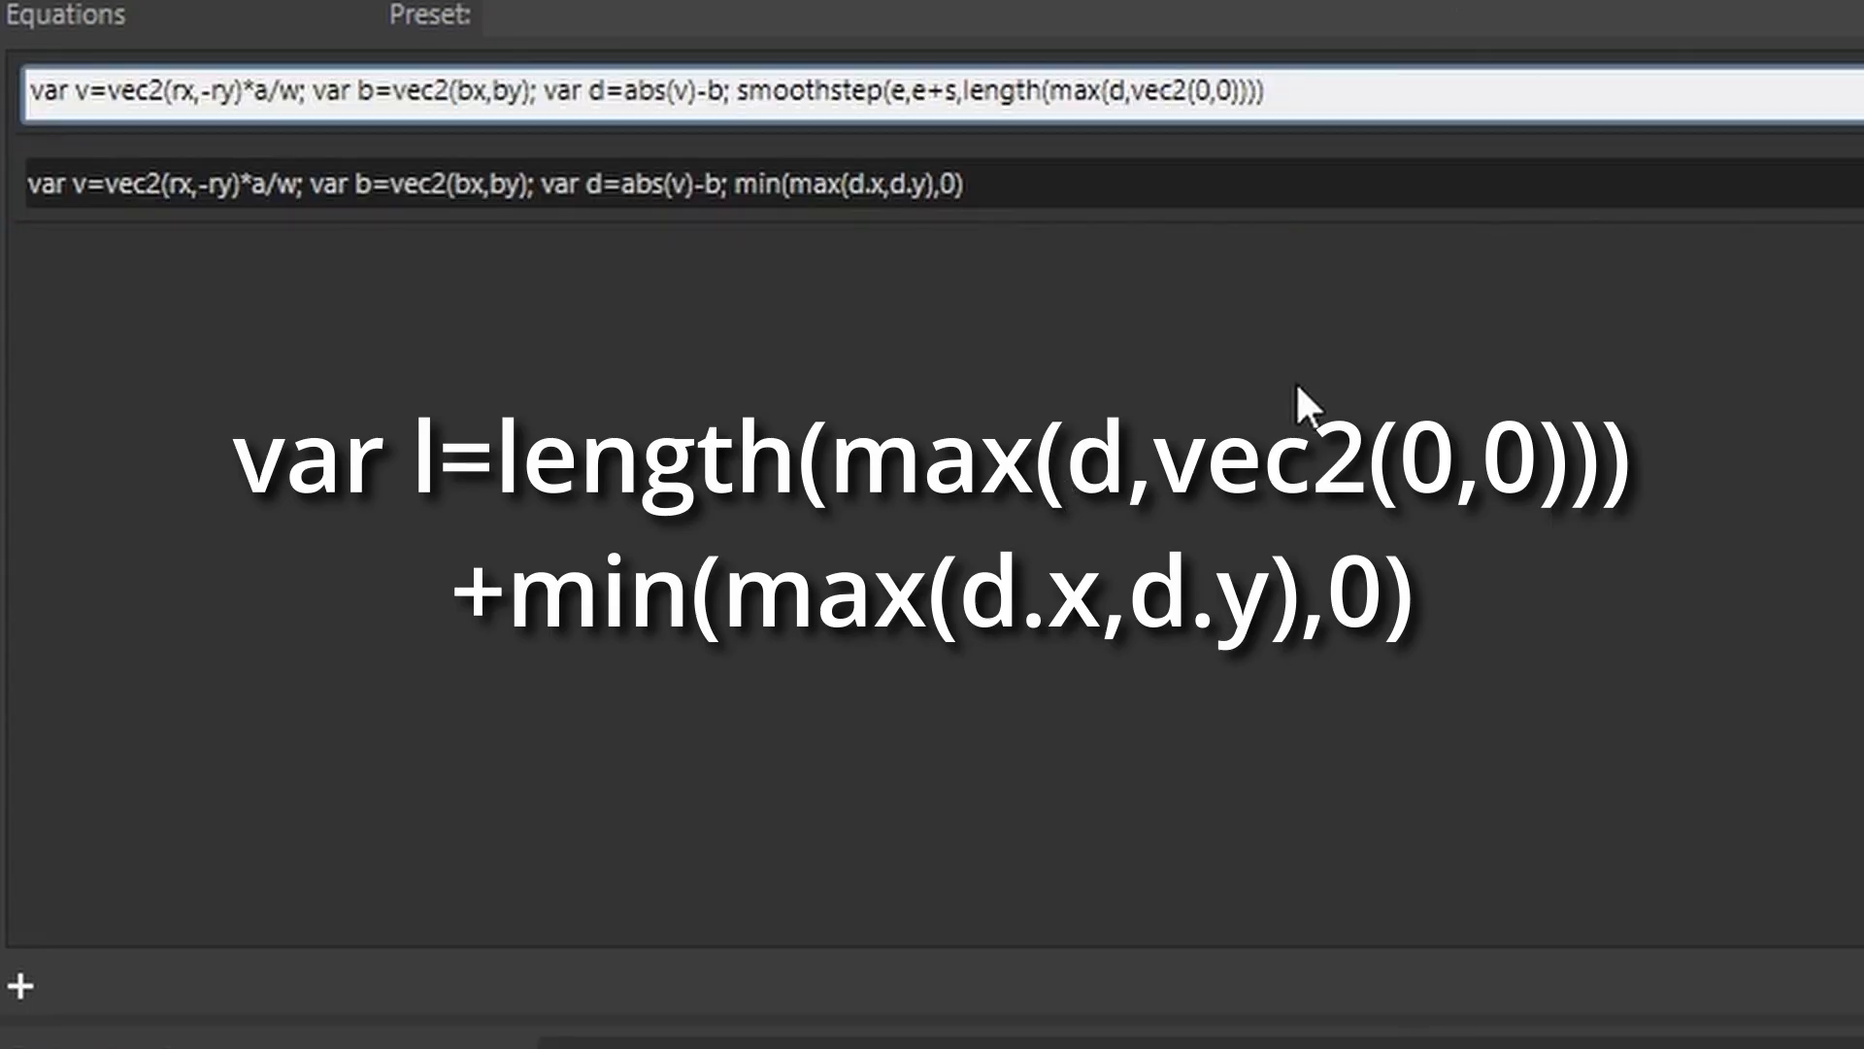
text(+)
key(ctrl+v)
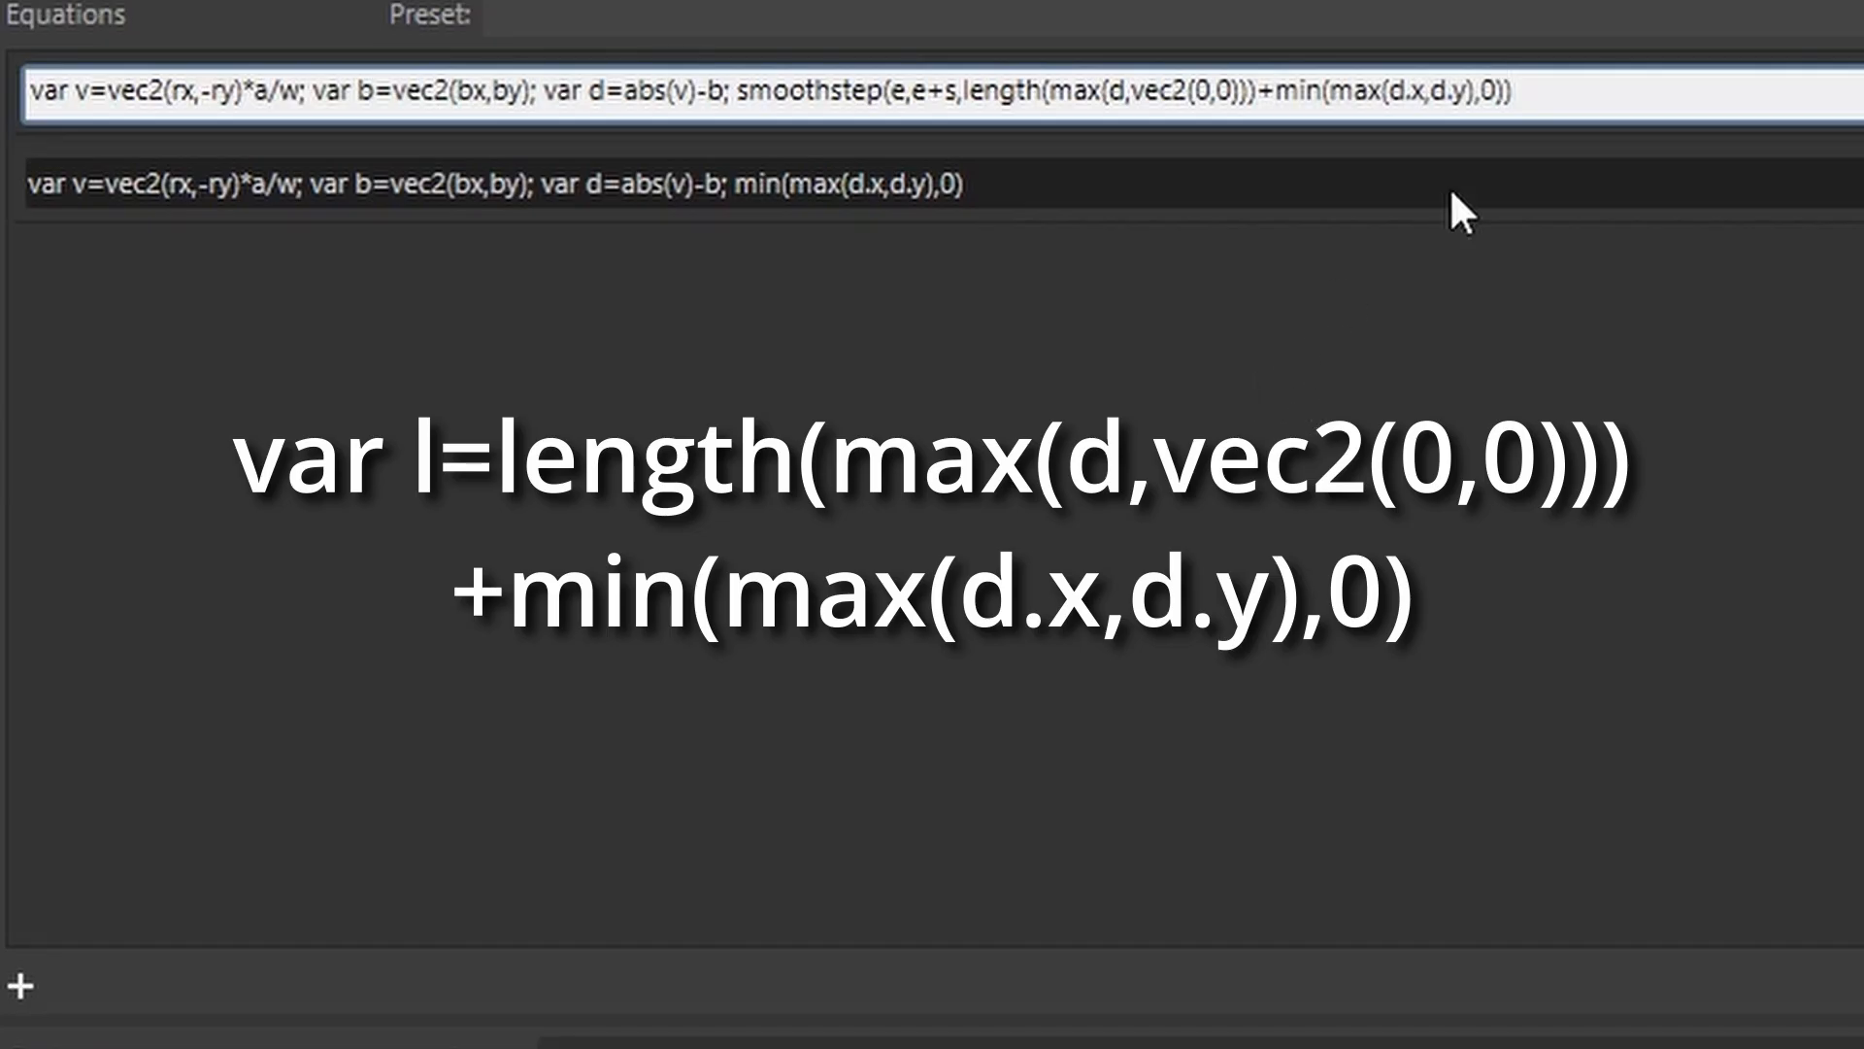
click(1511, 92)
key(BackSpace)
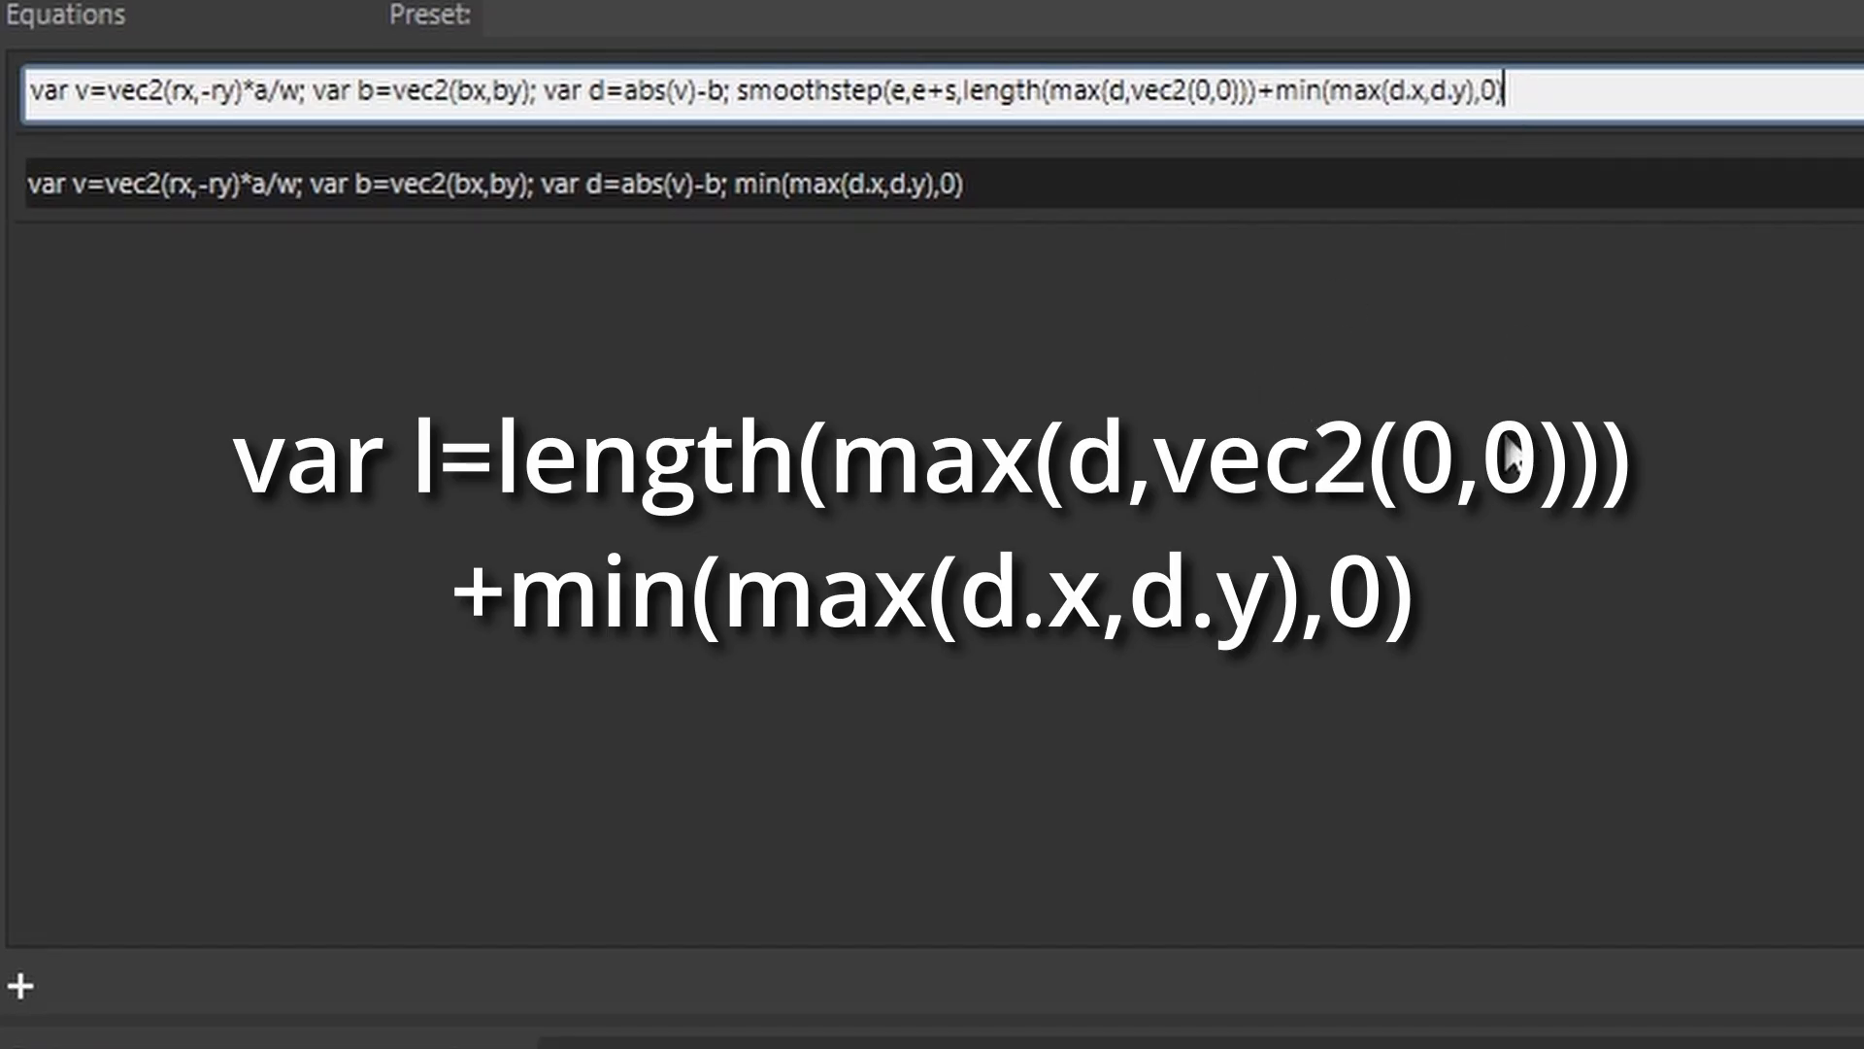
Replace the first equation's smoothstep wrapper so the combined distance is stored as var l=length(max(d,vec2(0,0)))+min(max(d.x,d.y),0).
click(961, 89)
key(Right)
key(BackSpace)
key(BackSpace)
key(BackSpace)
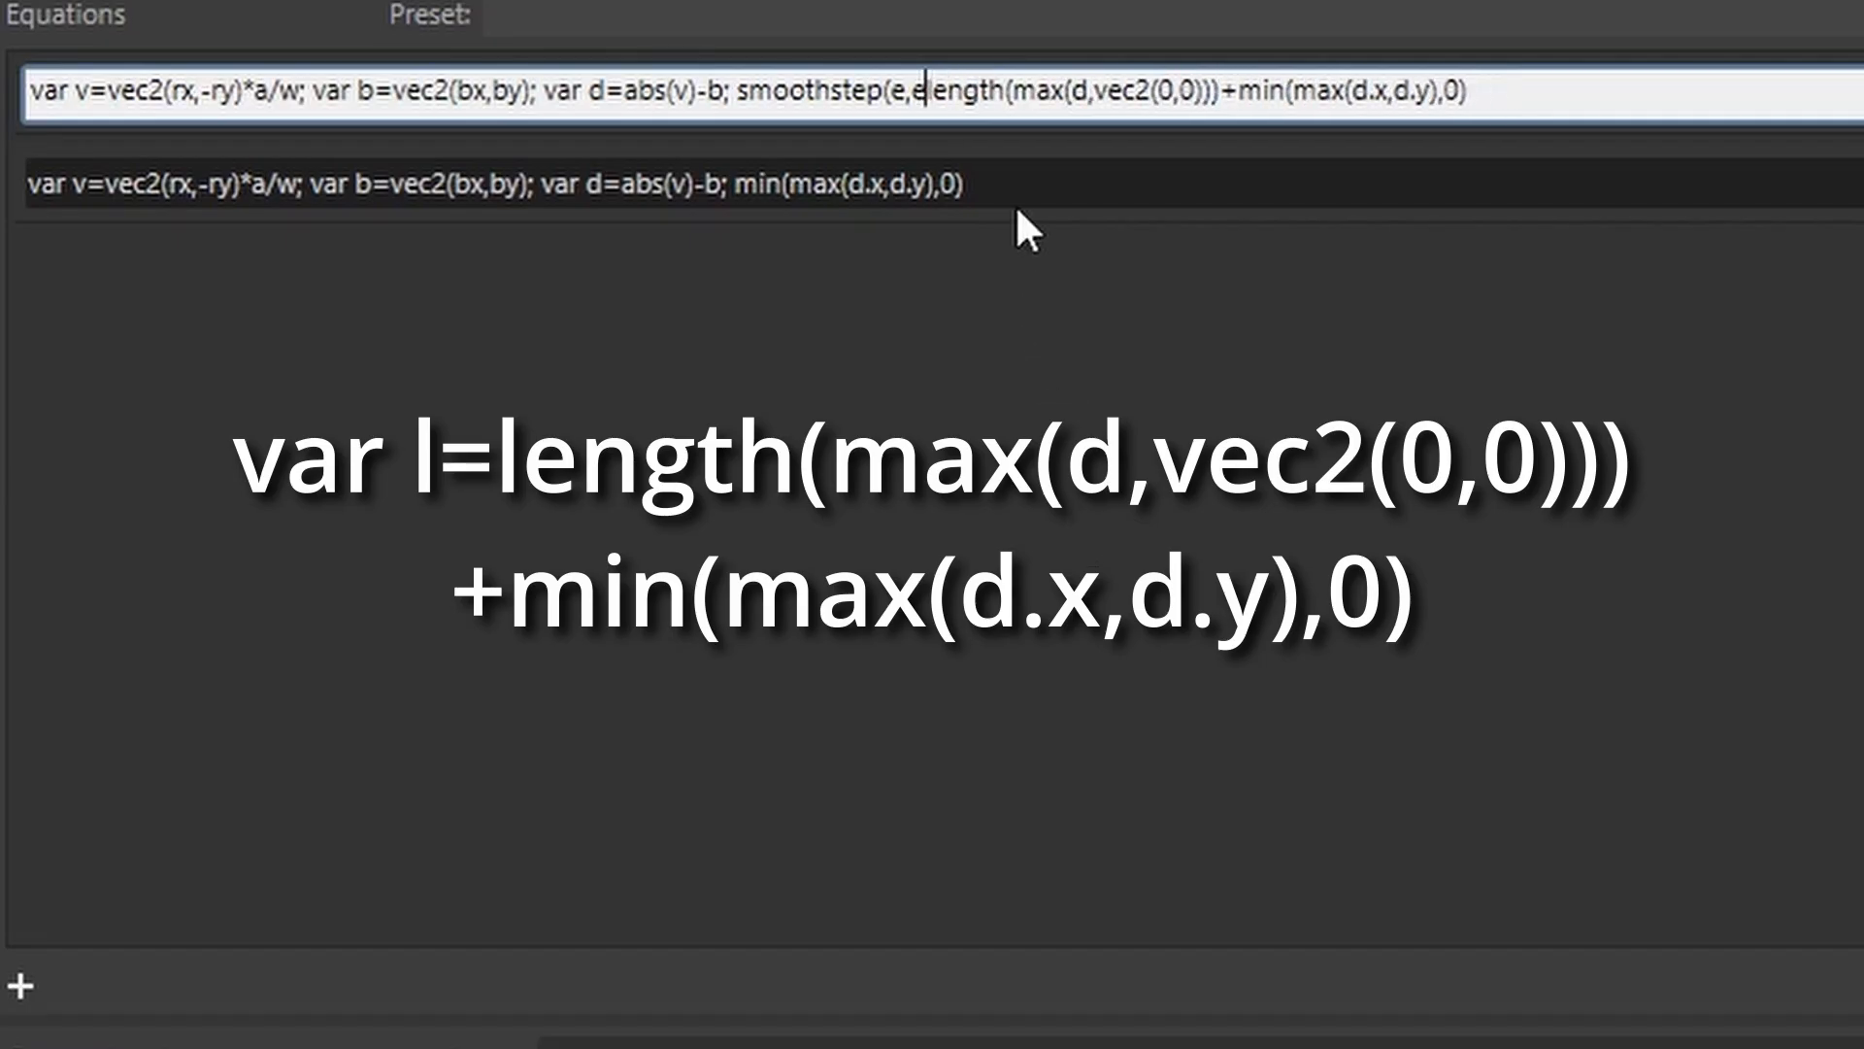
key(BackSpace)
key(BackSpace)
key(BackSpace)
key(BackSpace)
key(BackSpace)
key(BackSpace)
key(BackSpace)
key(BackSpace)
key(BackSpace)
key(BackSpace)
key(BackSpace)
key(BackSpace)
key(BackSpace)
key(BackSpace)
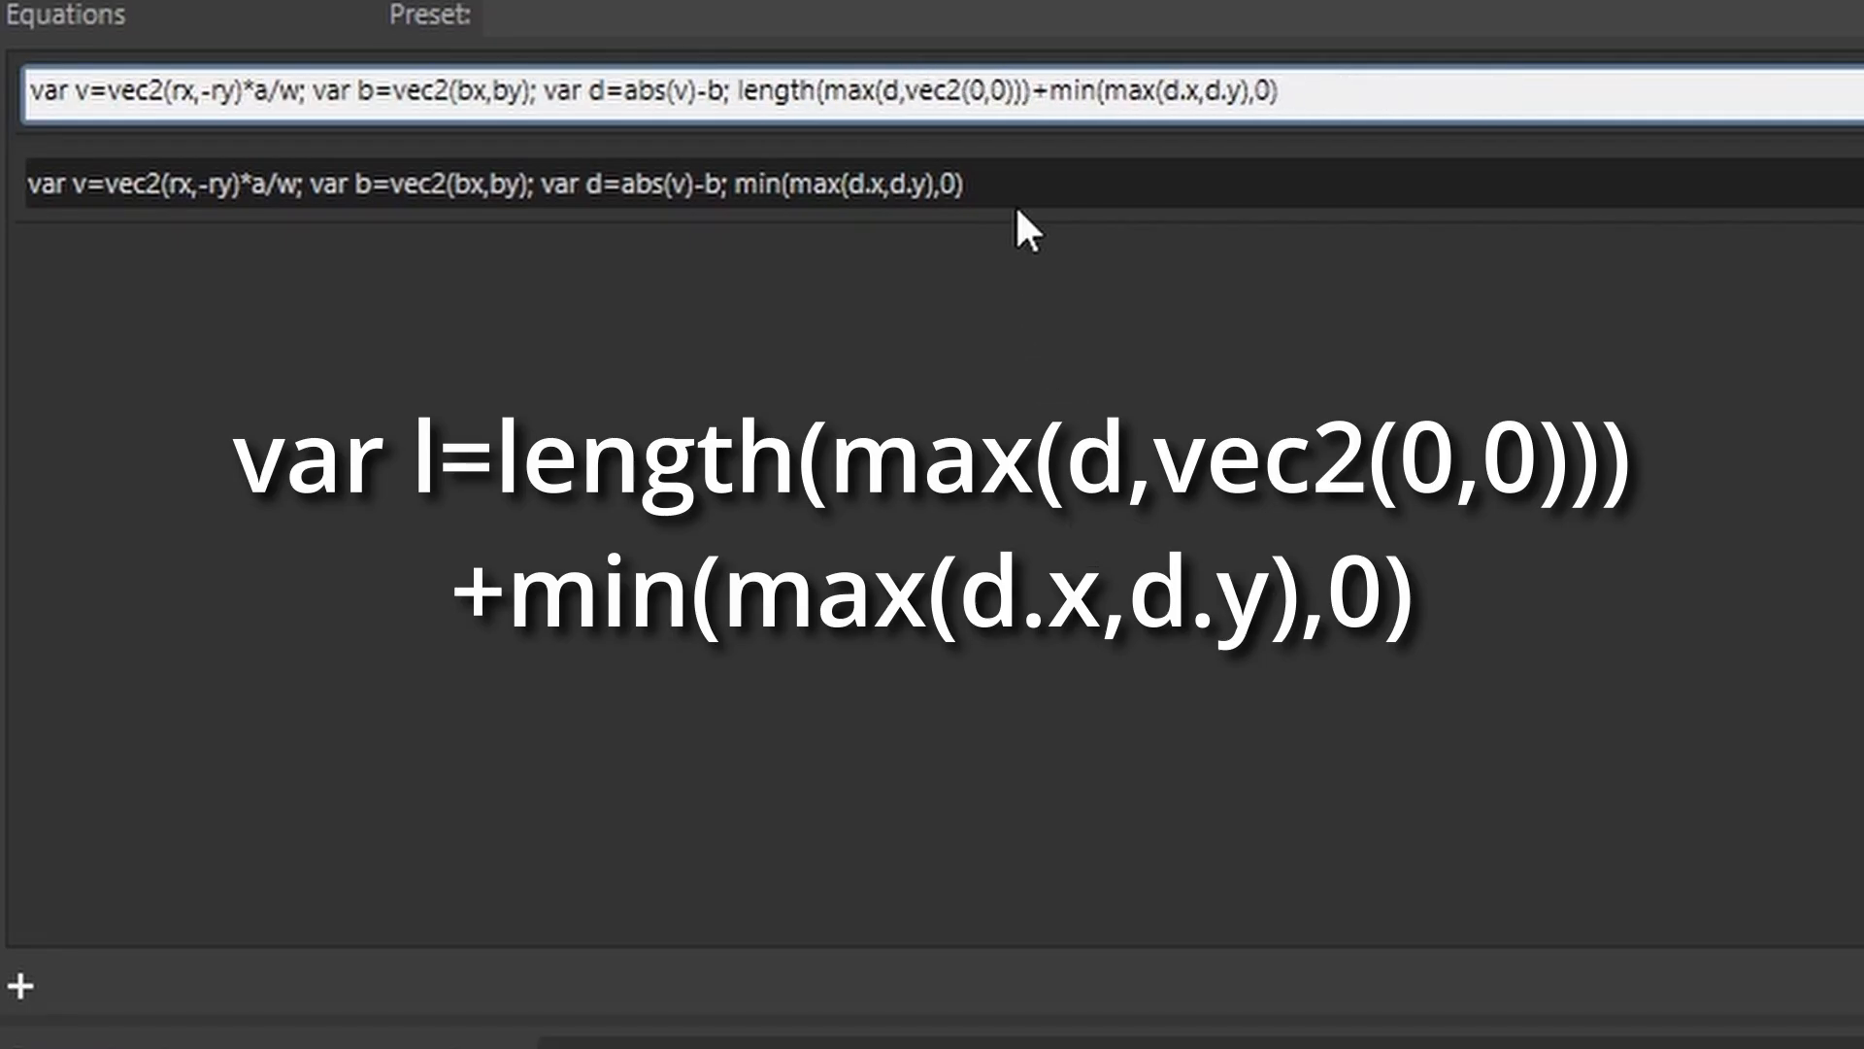
text(var l)
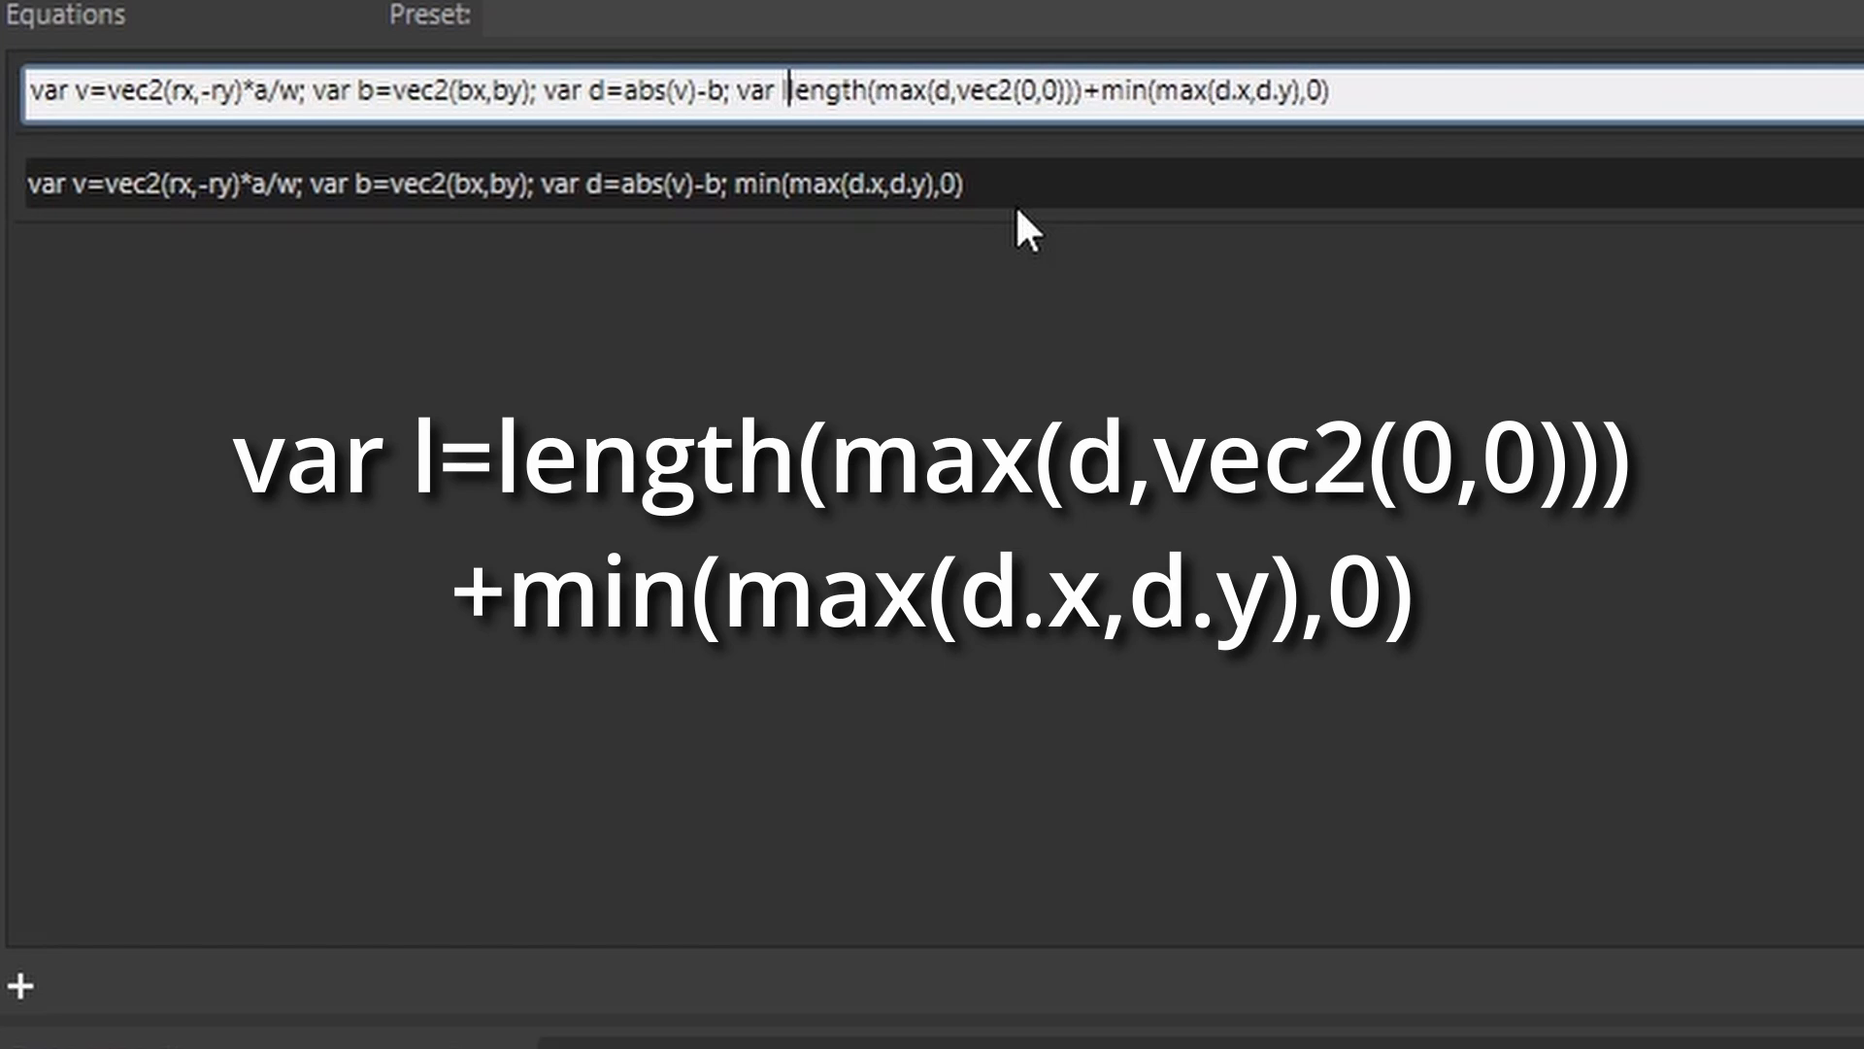
text(=l)
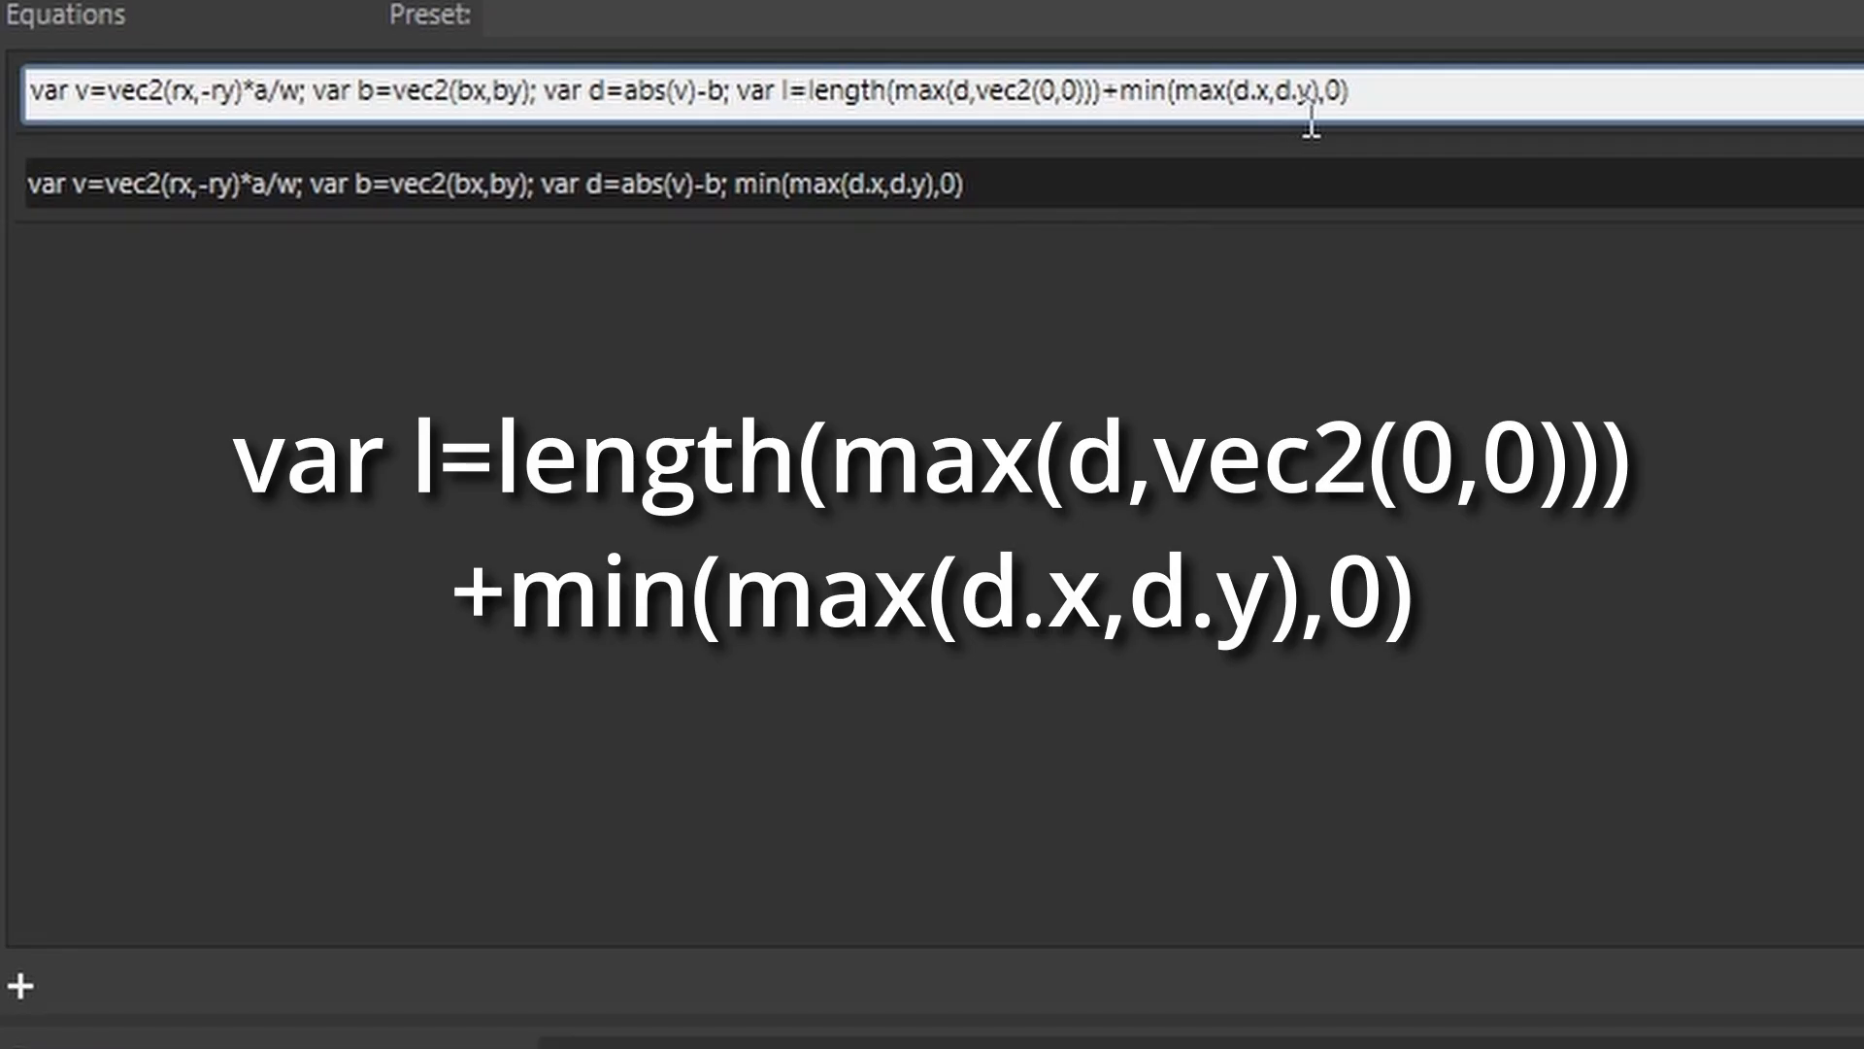
click(1394, 81)
key(Return)
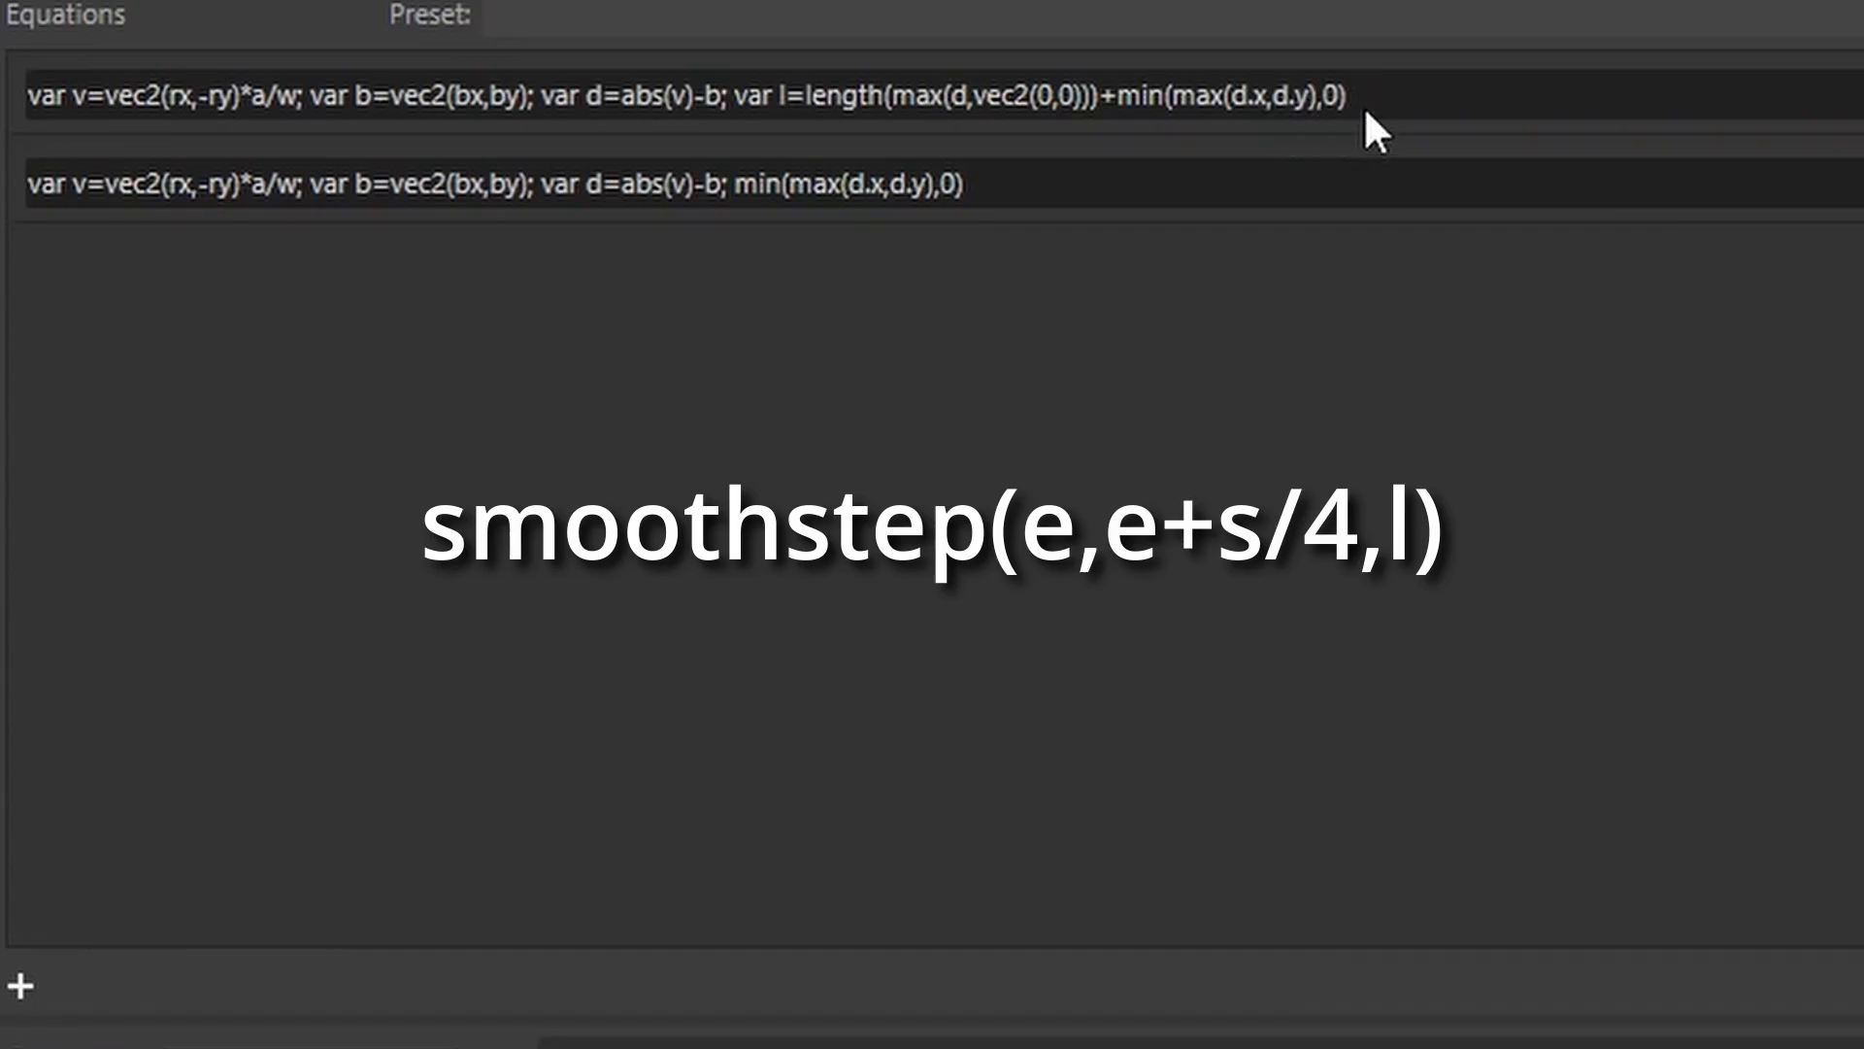
Append smoothstep(e,e+s/4,l) as the first equation's output and adjust the Width slider.
click(1390, 91)
click(1395, 92)
text(;)
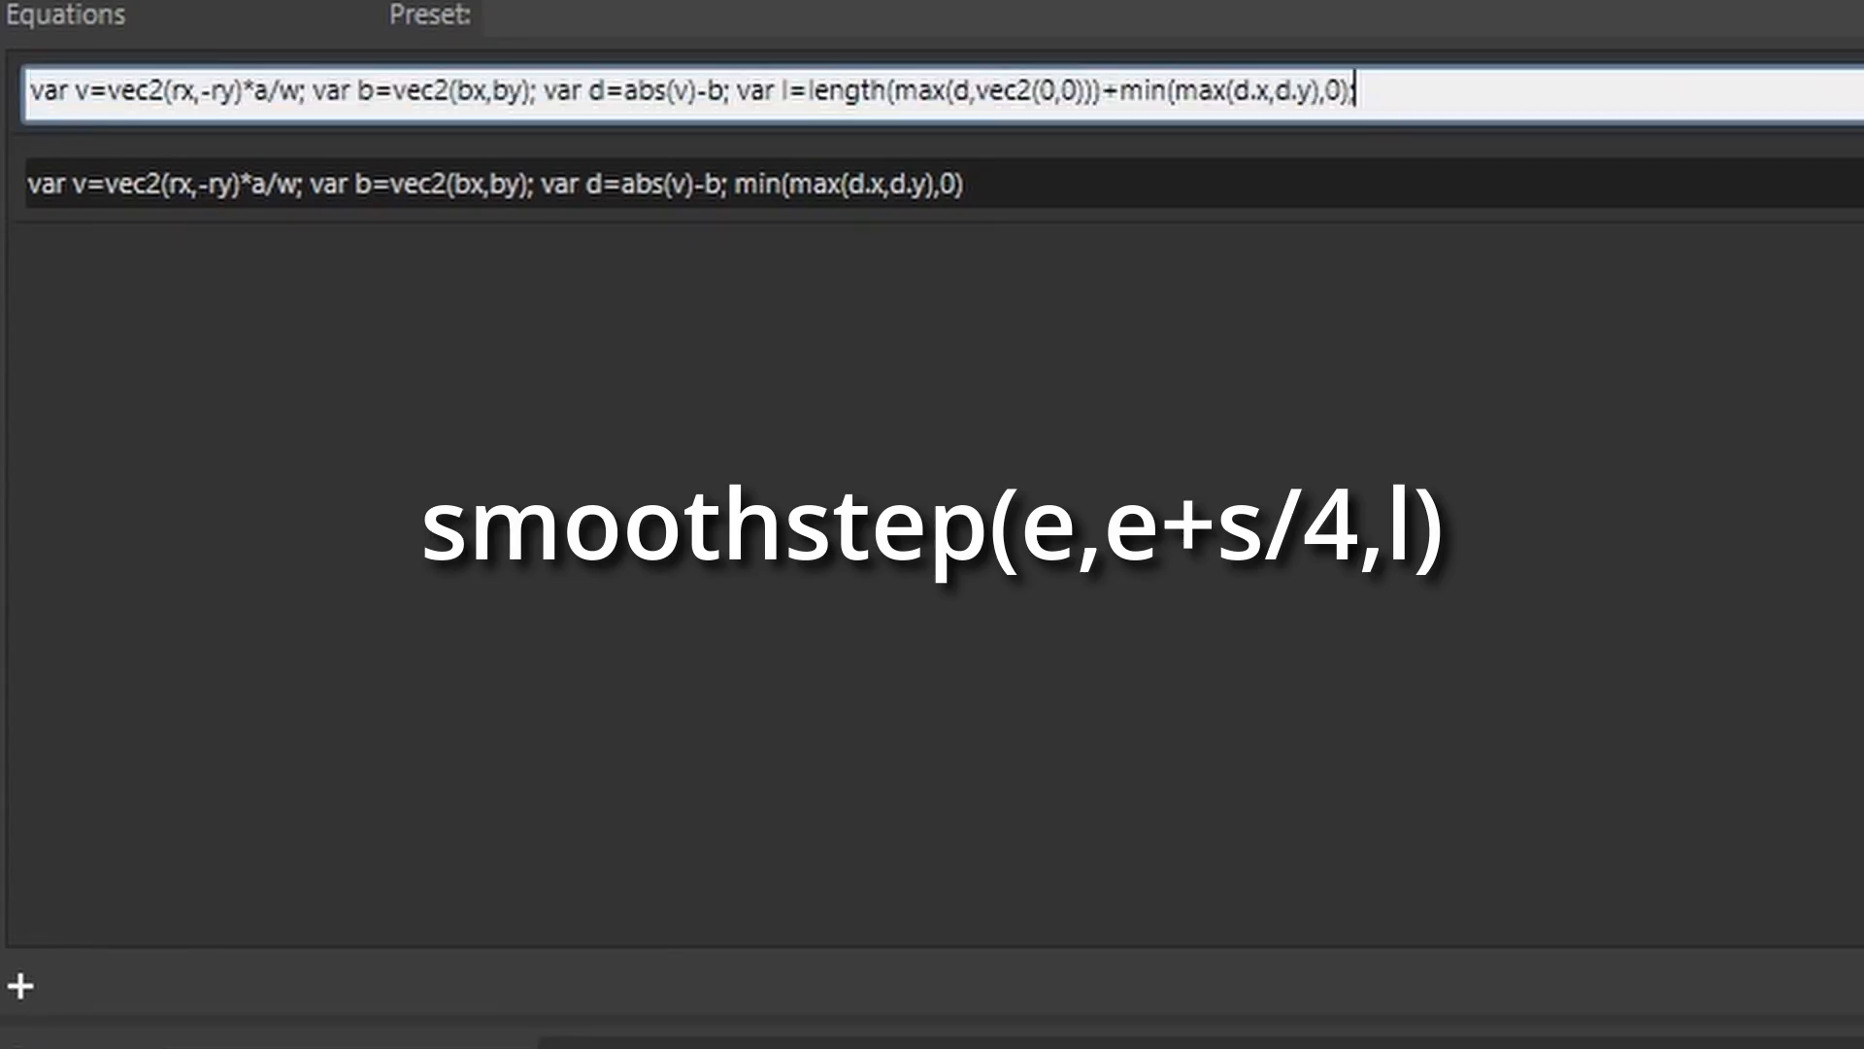
text( smoothstep()
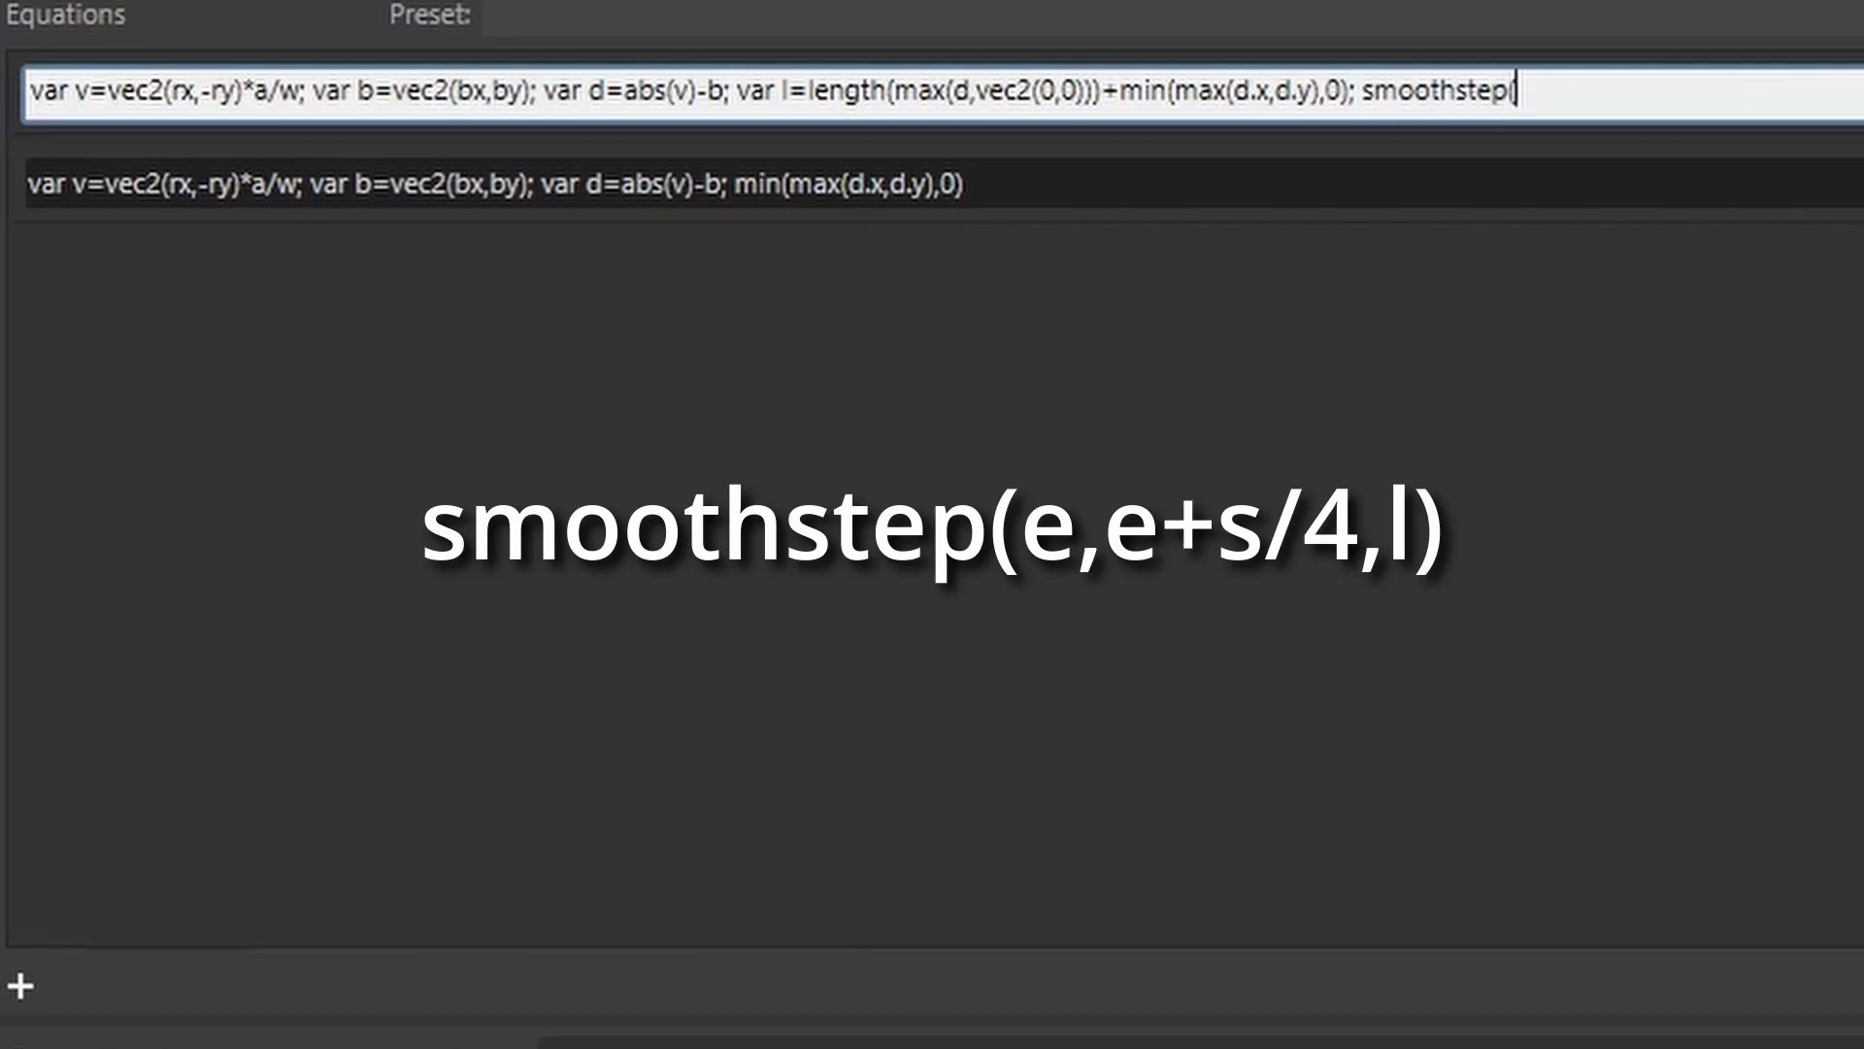
text(e,e+s/4,l))
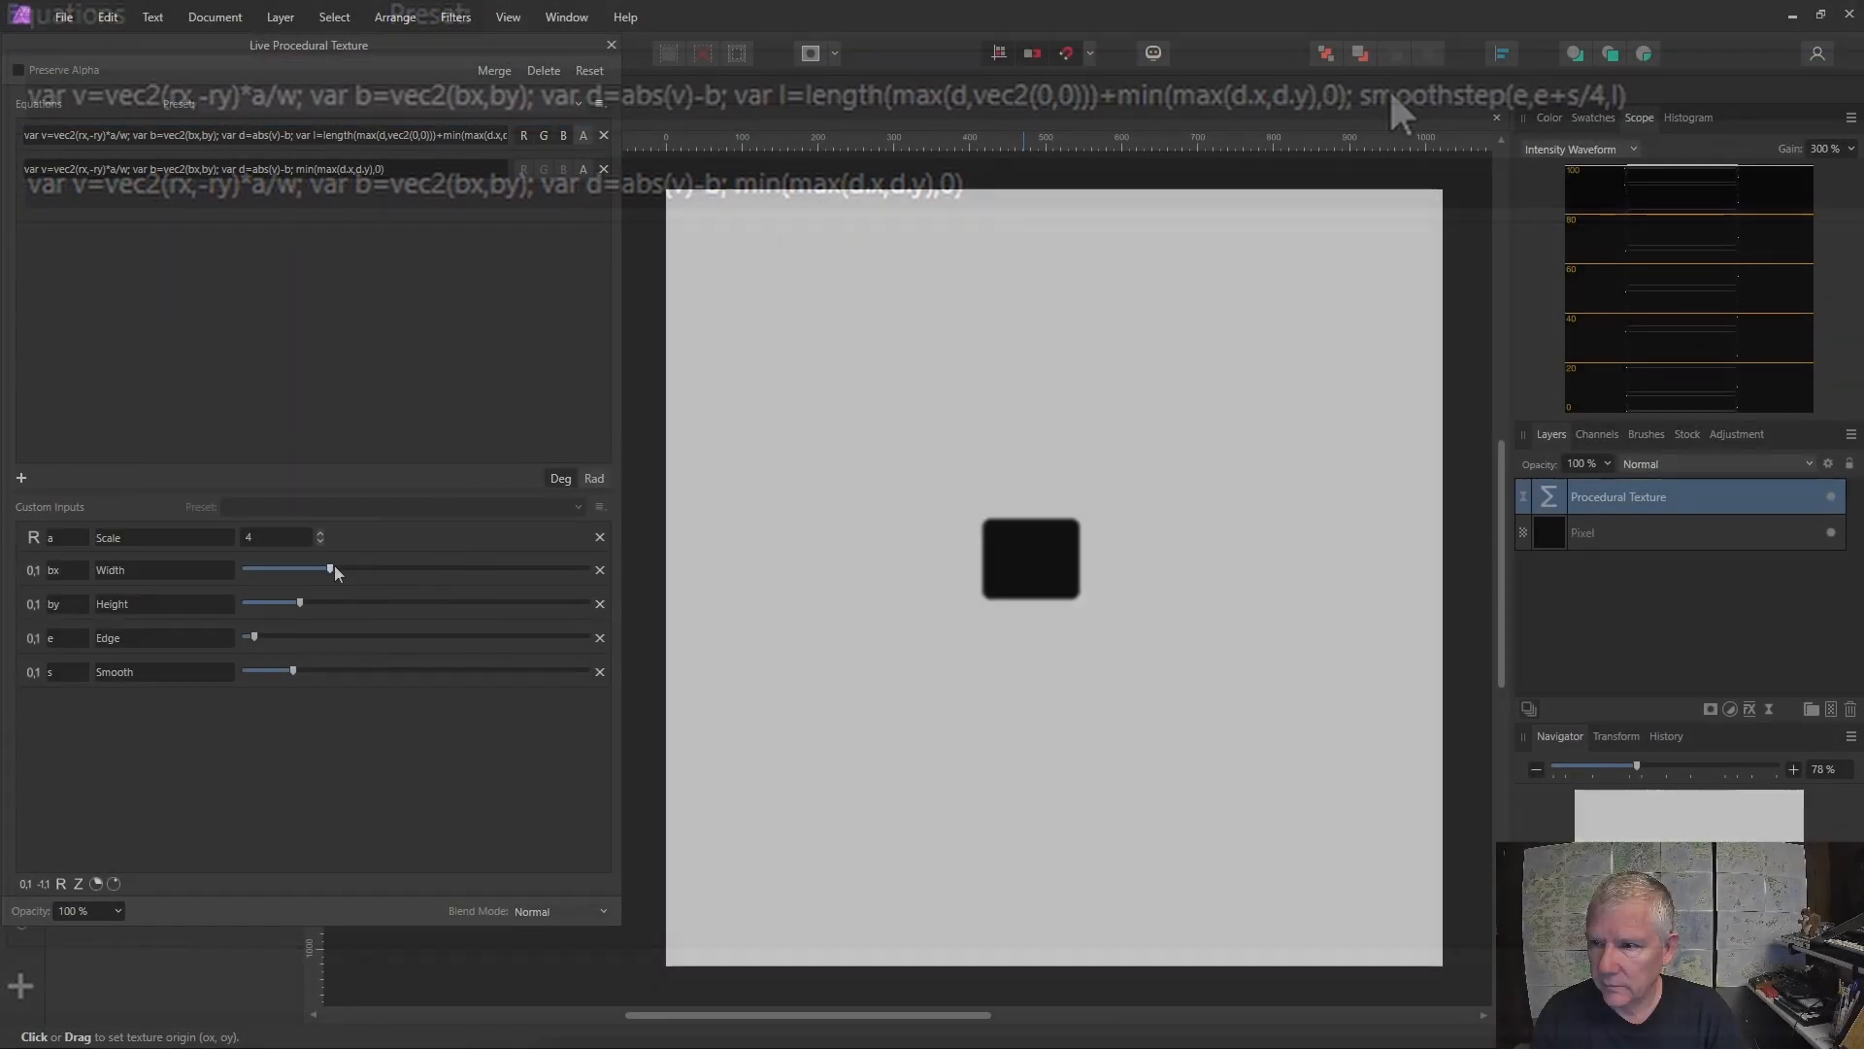
drag(334, 568, 478, 570)
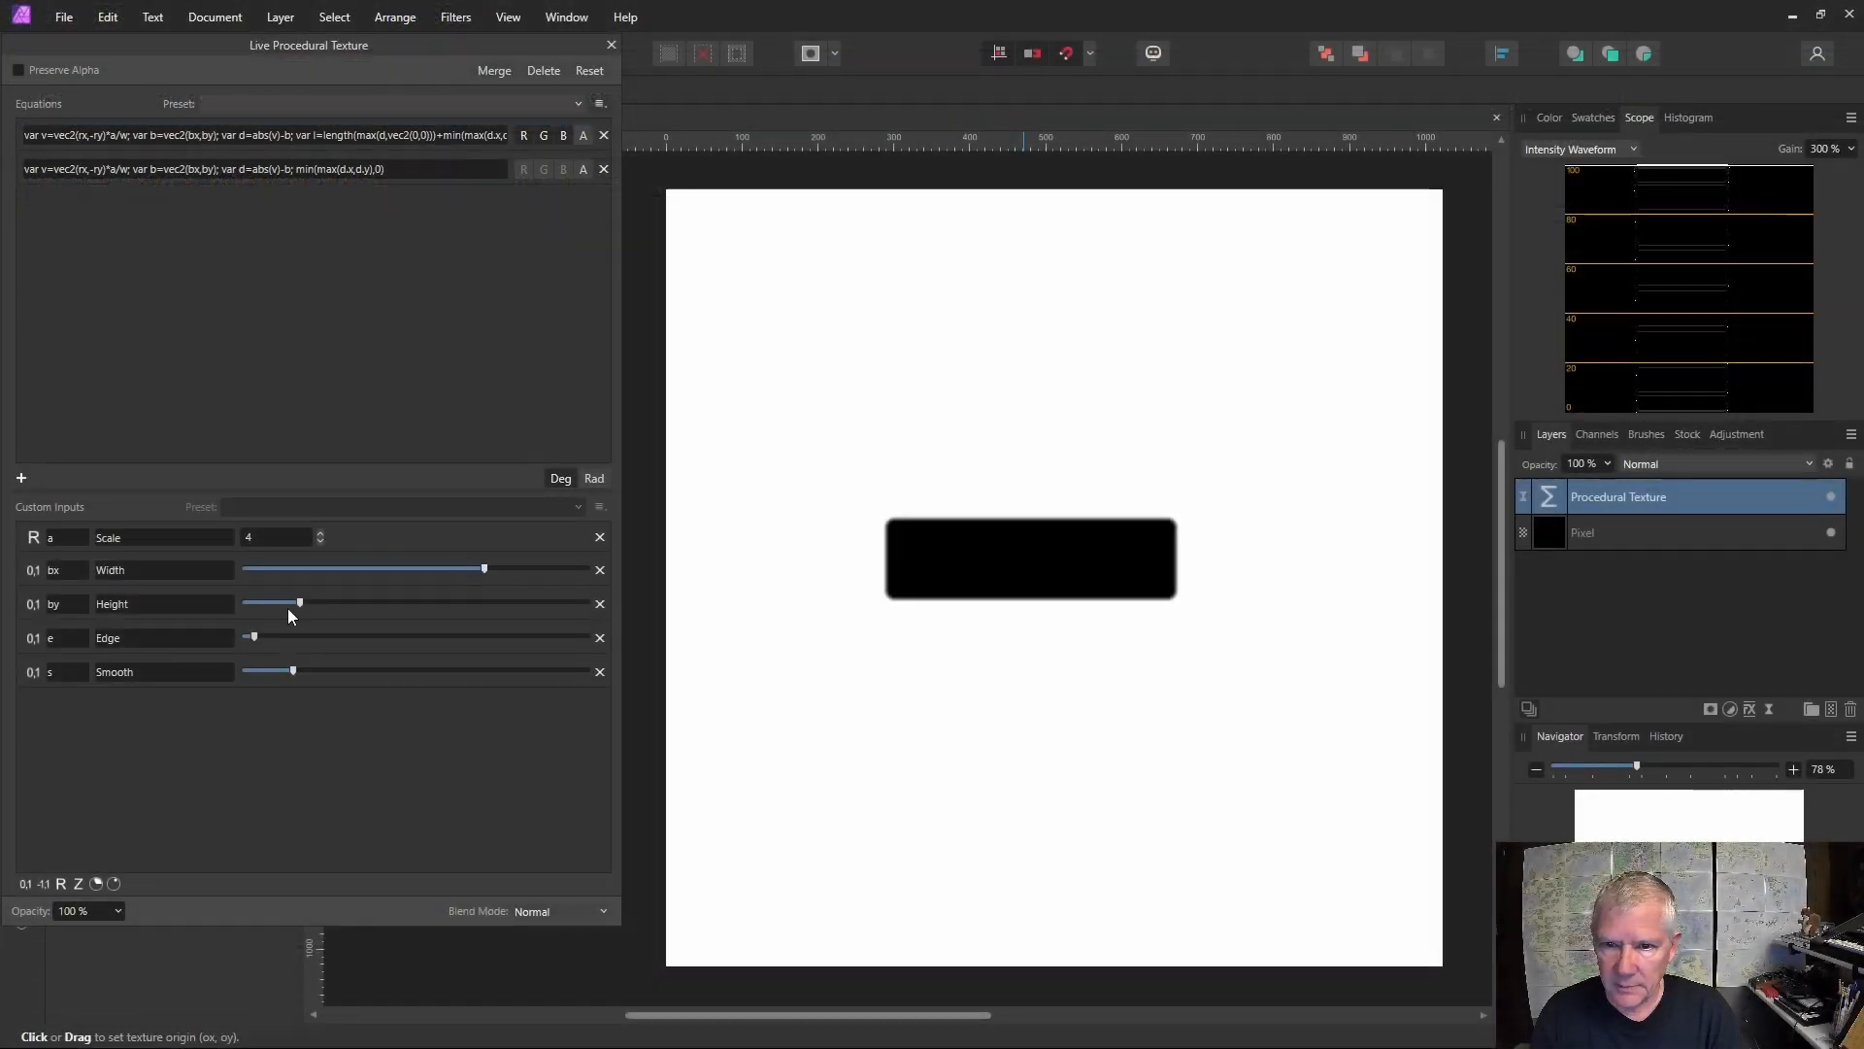
Raise the Height slider and reset the Edge and Smooth sliders to zero.
drag(299, 604, 357, 604)
drag(253, 637, 70, 670)
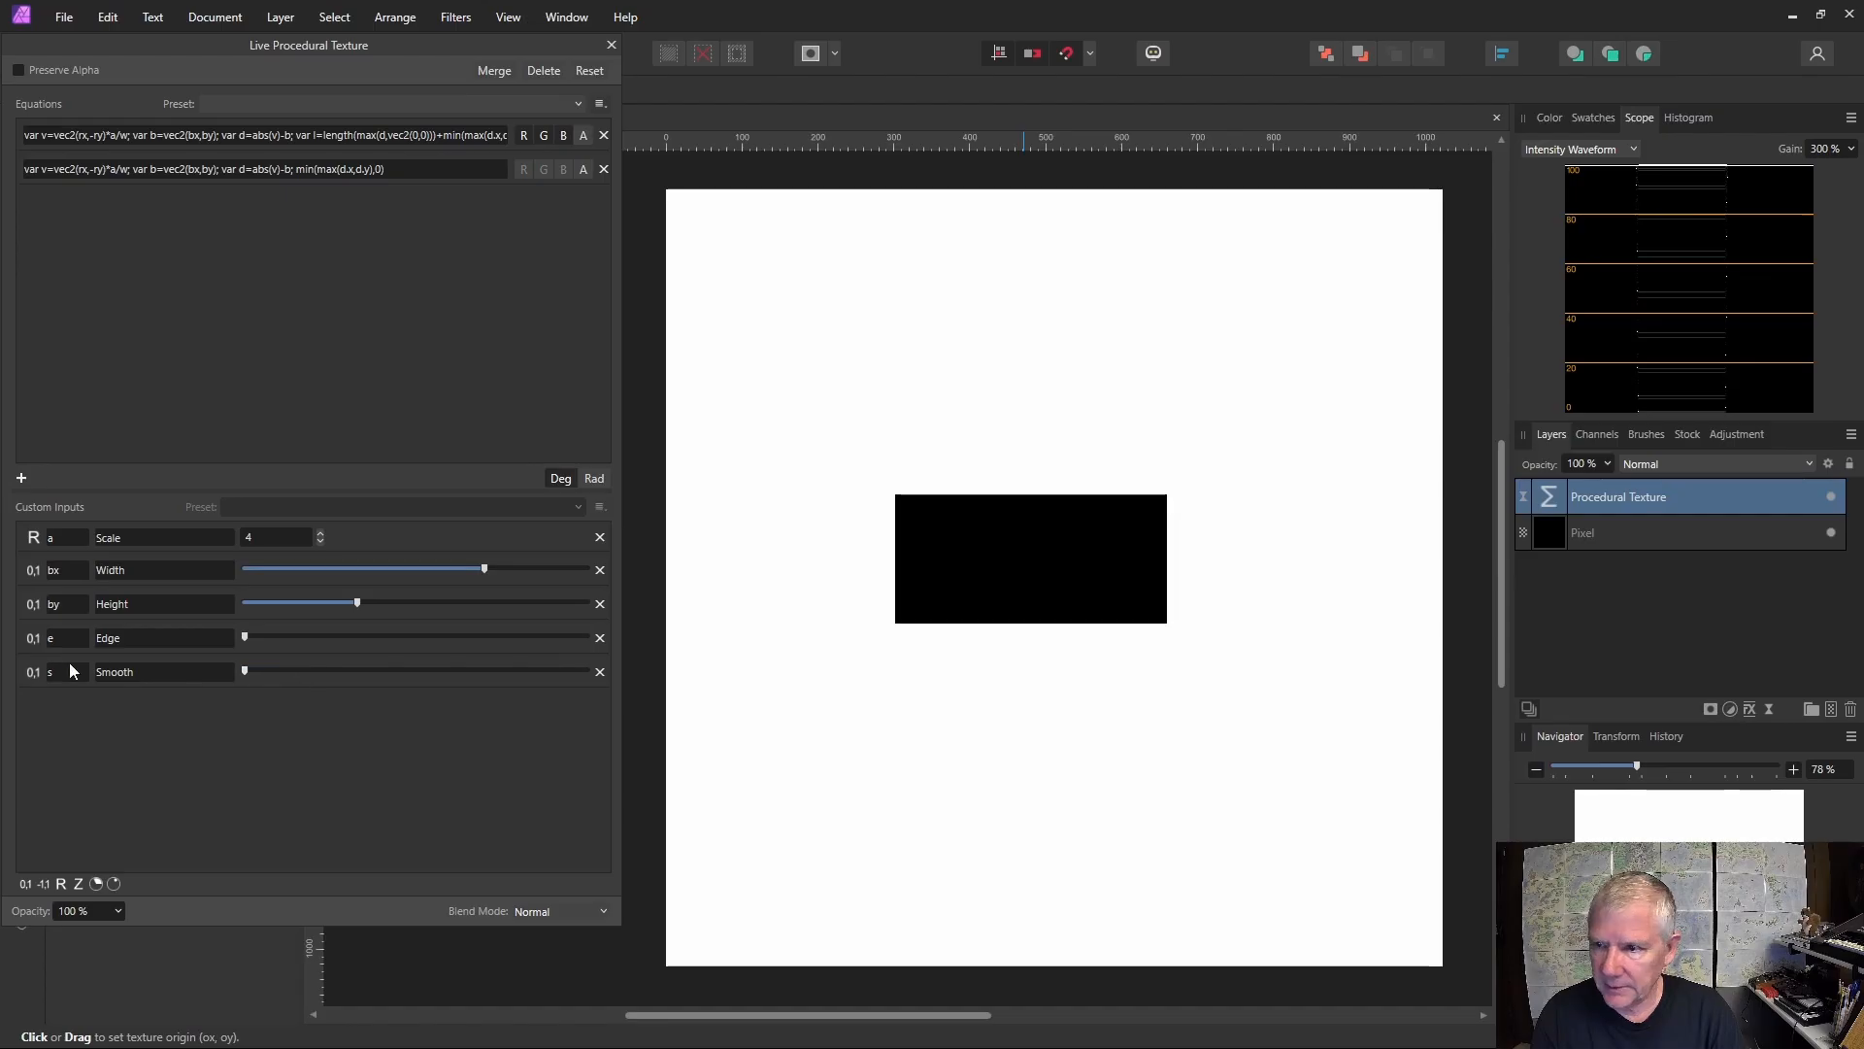
drag(358, 604, 428, 604)
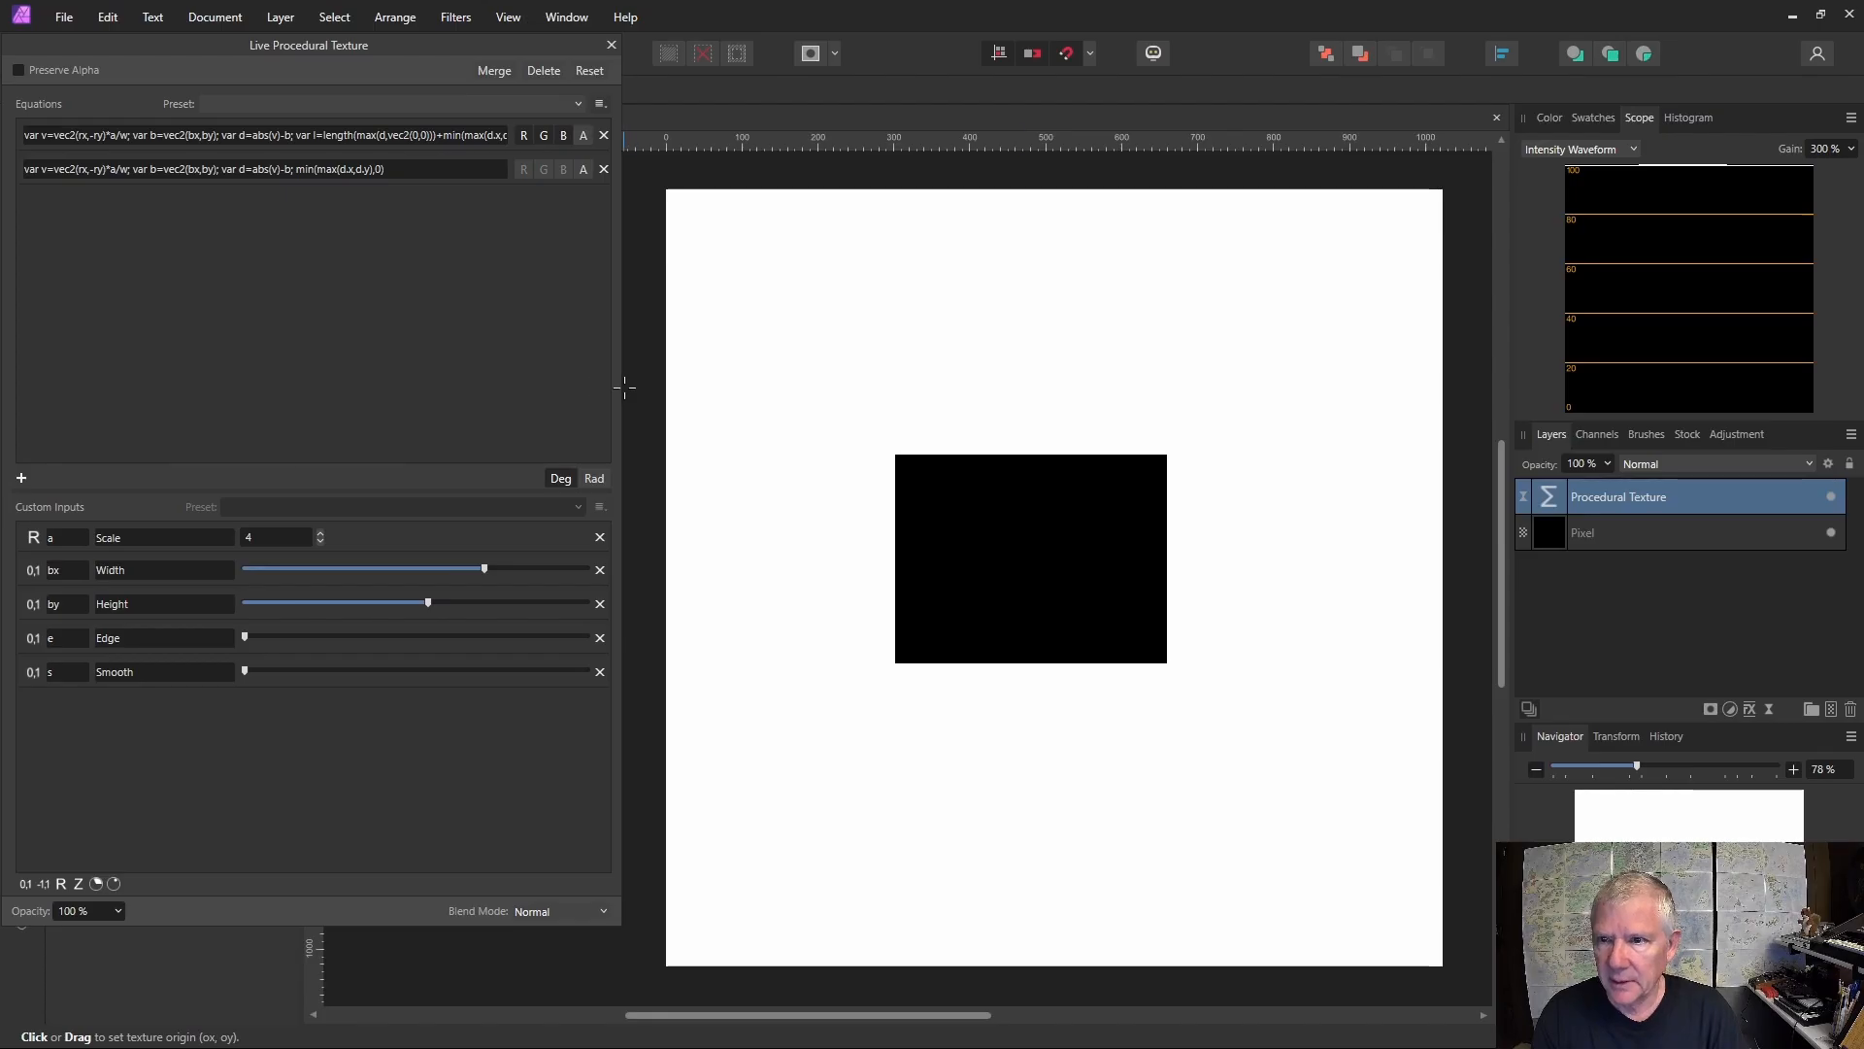
Change smoothstep to smoothstepn in the first equation's output expression.
drag(622, 388, 1093, 360)
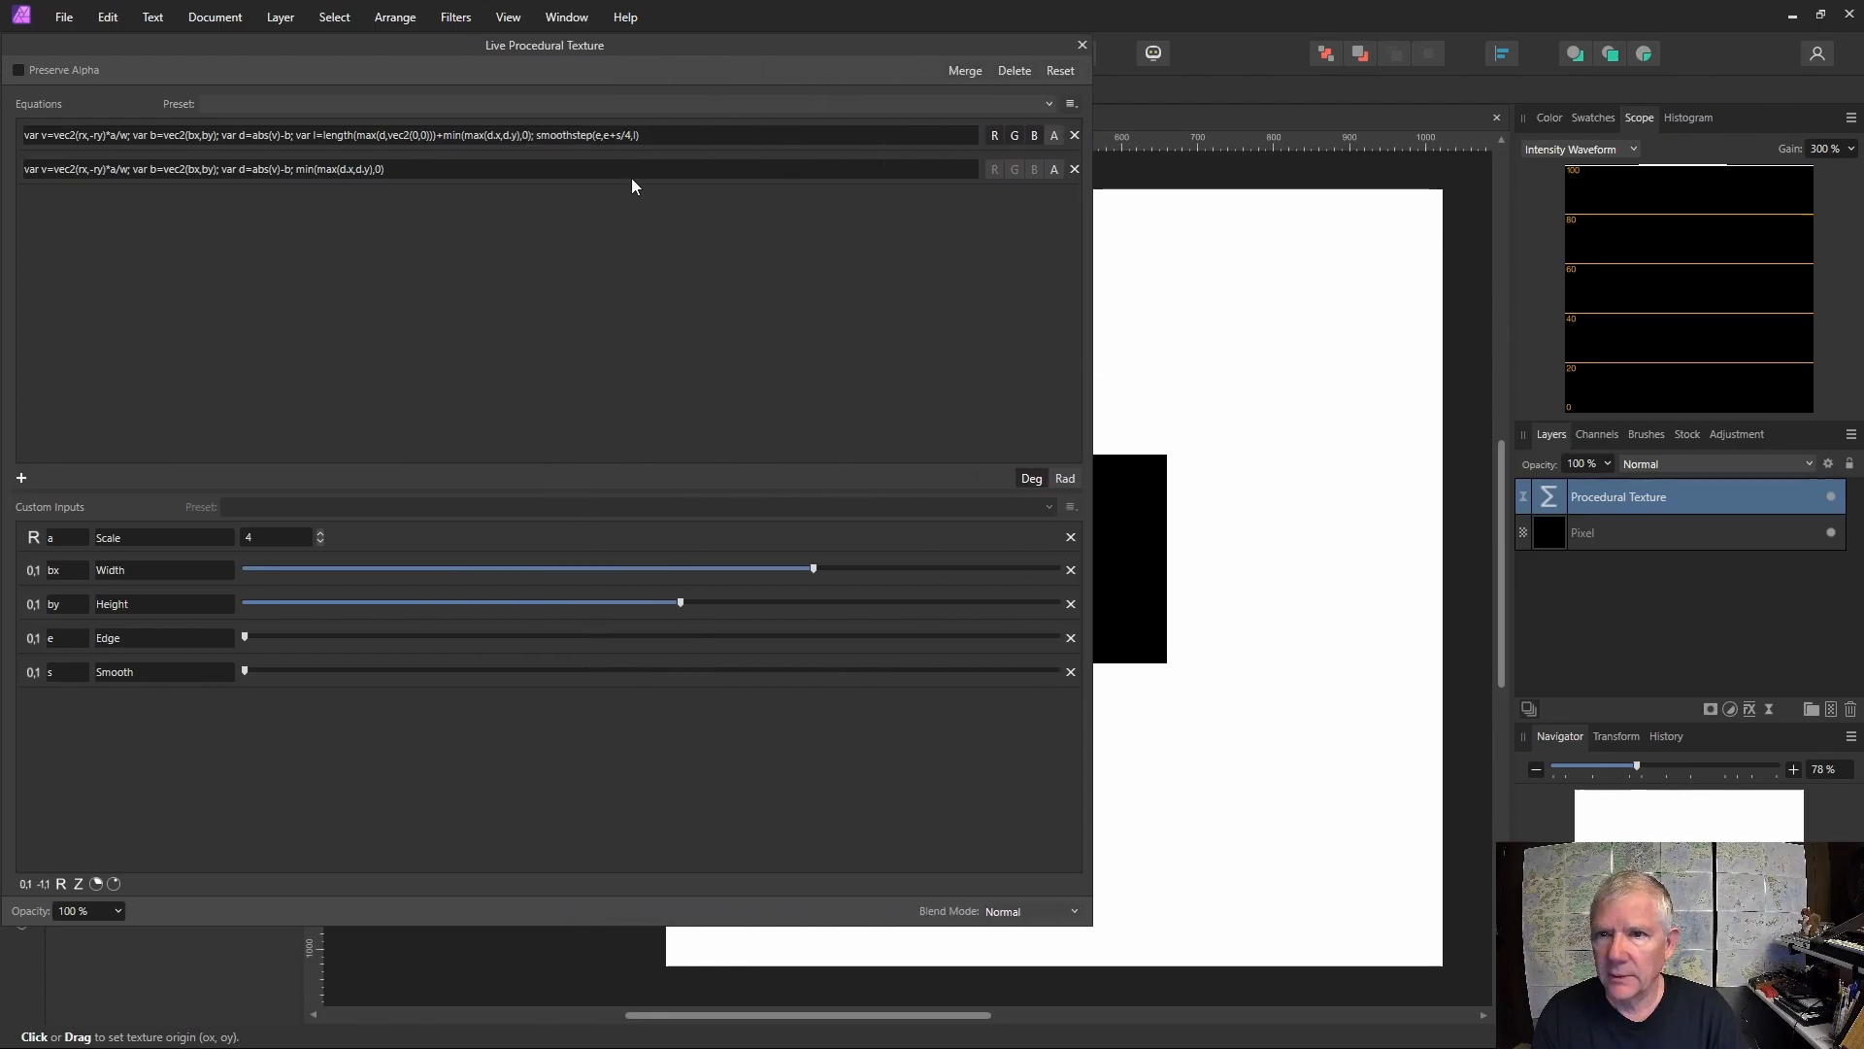
click(590, 141)
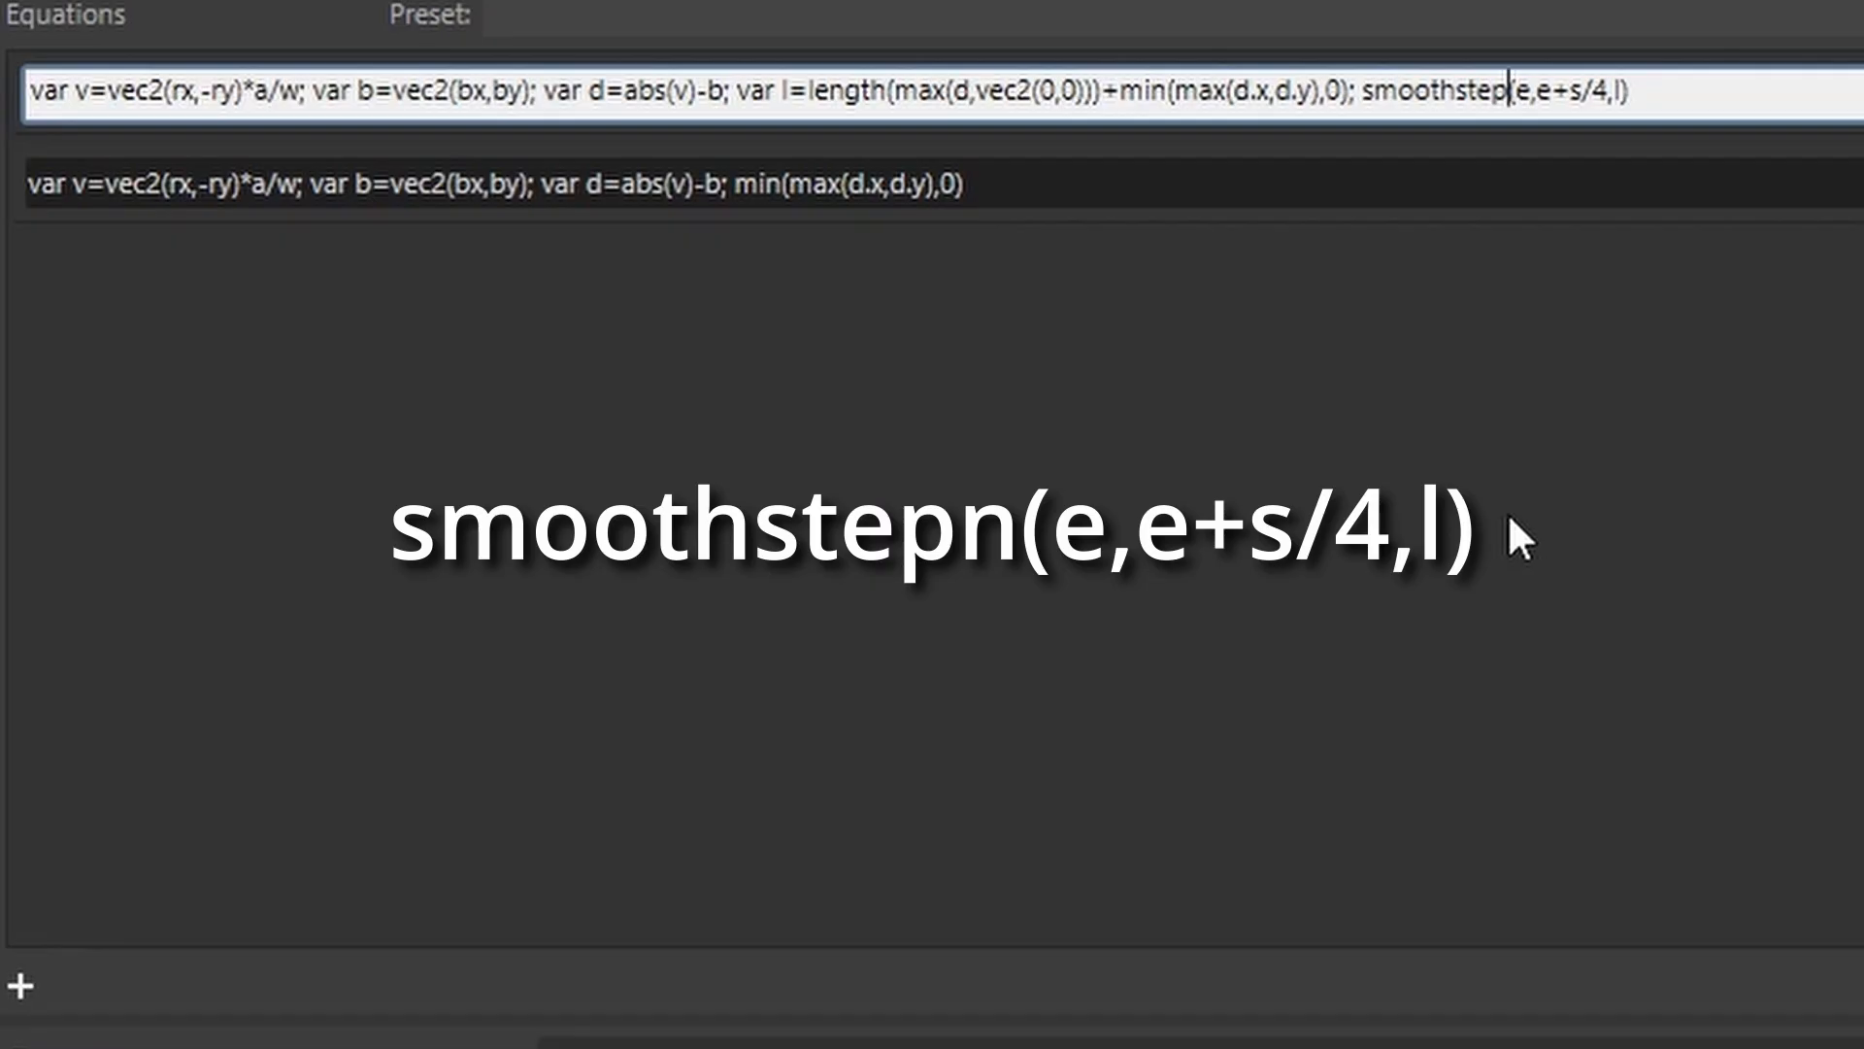
text(n)
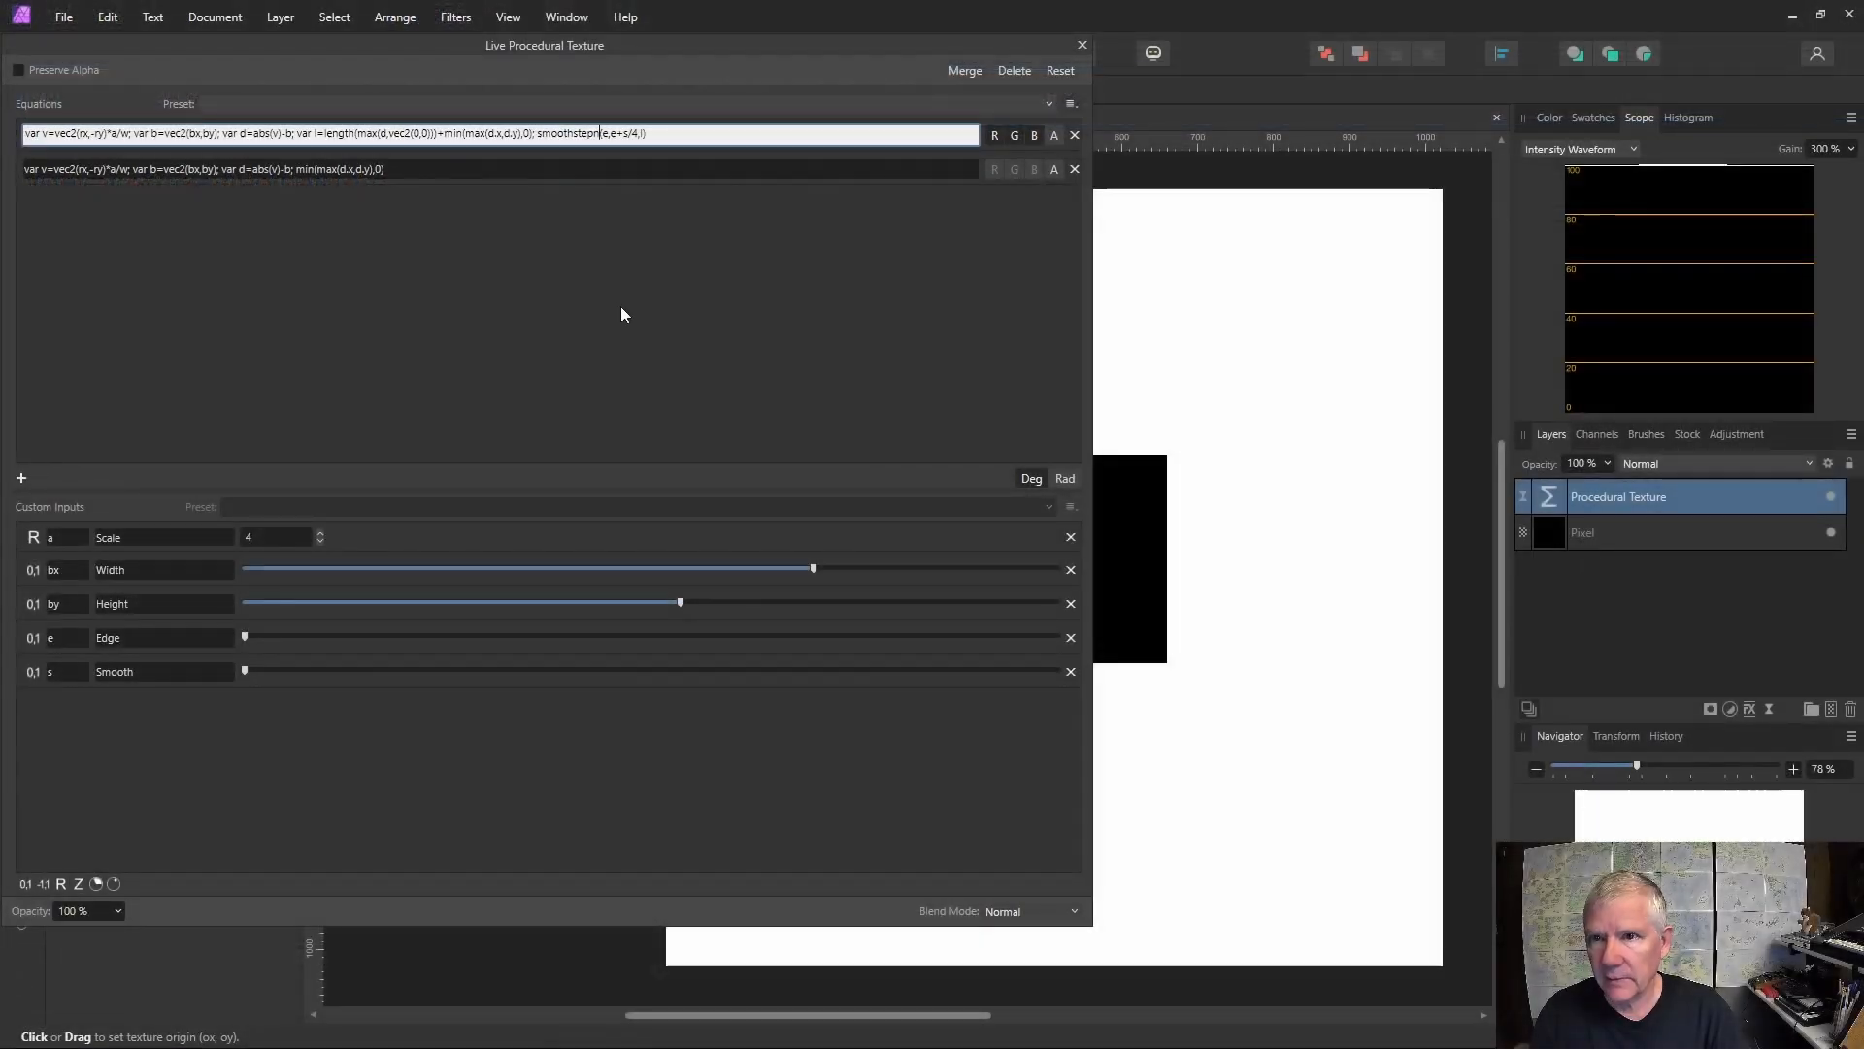
key(Return)
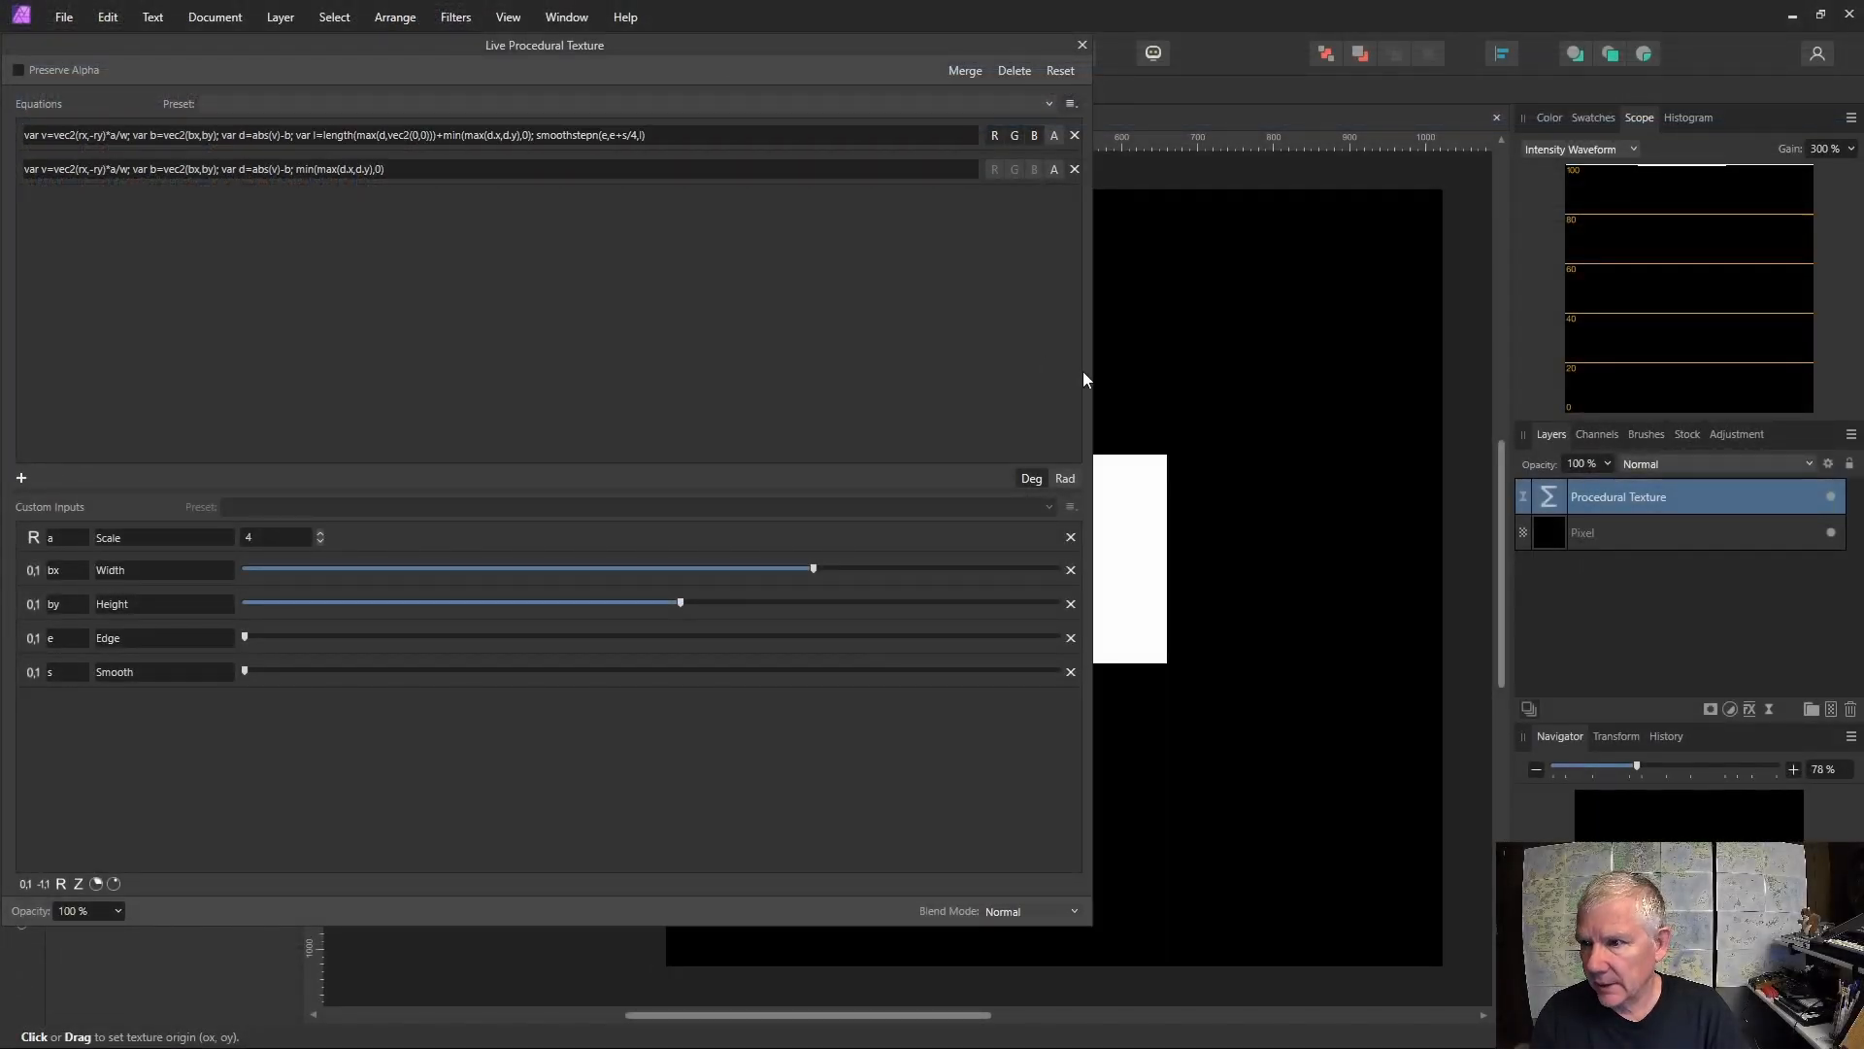
Adjust the Width, Height, Edge and Smooth sliders to shape a small rounded box.
drag(1091, 375, 320, 365)
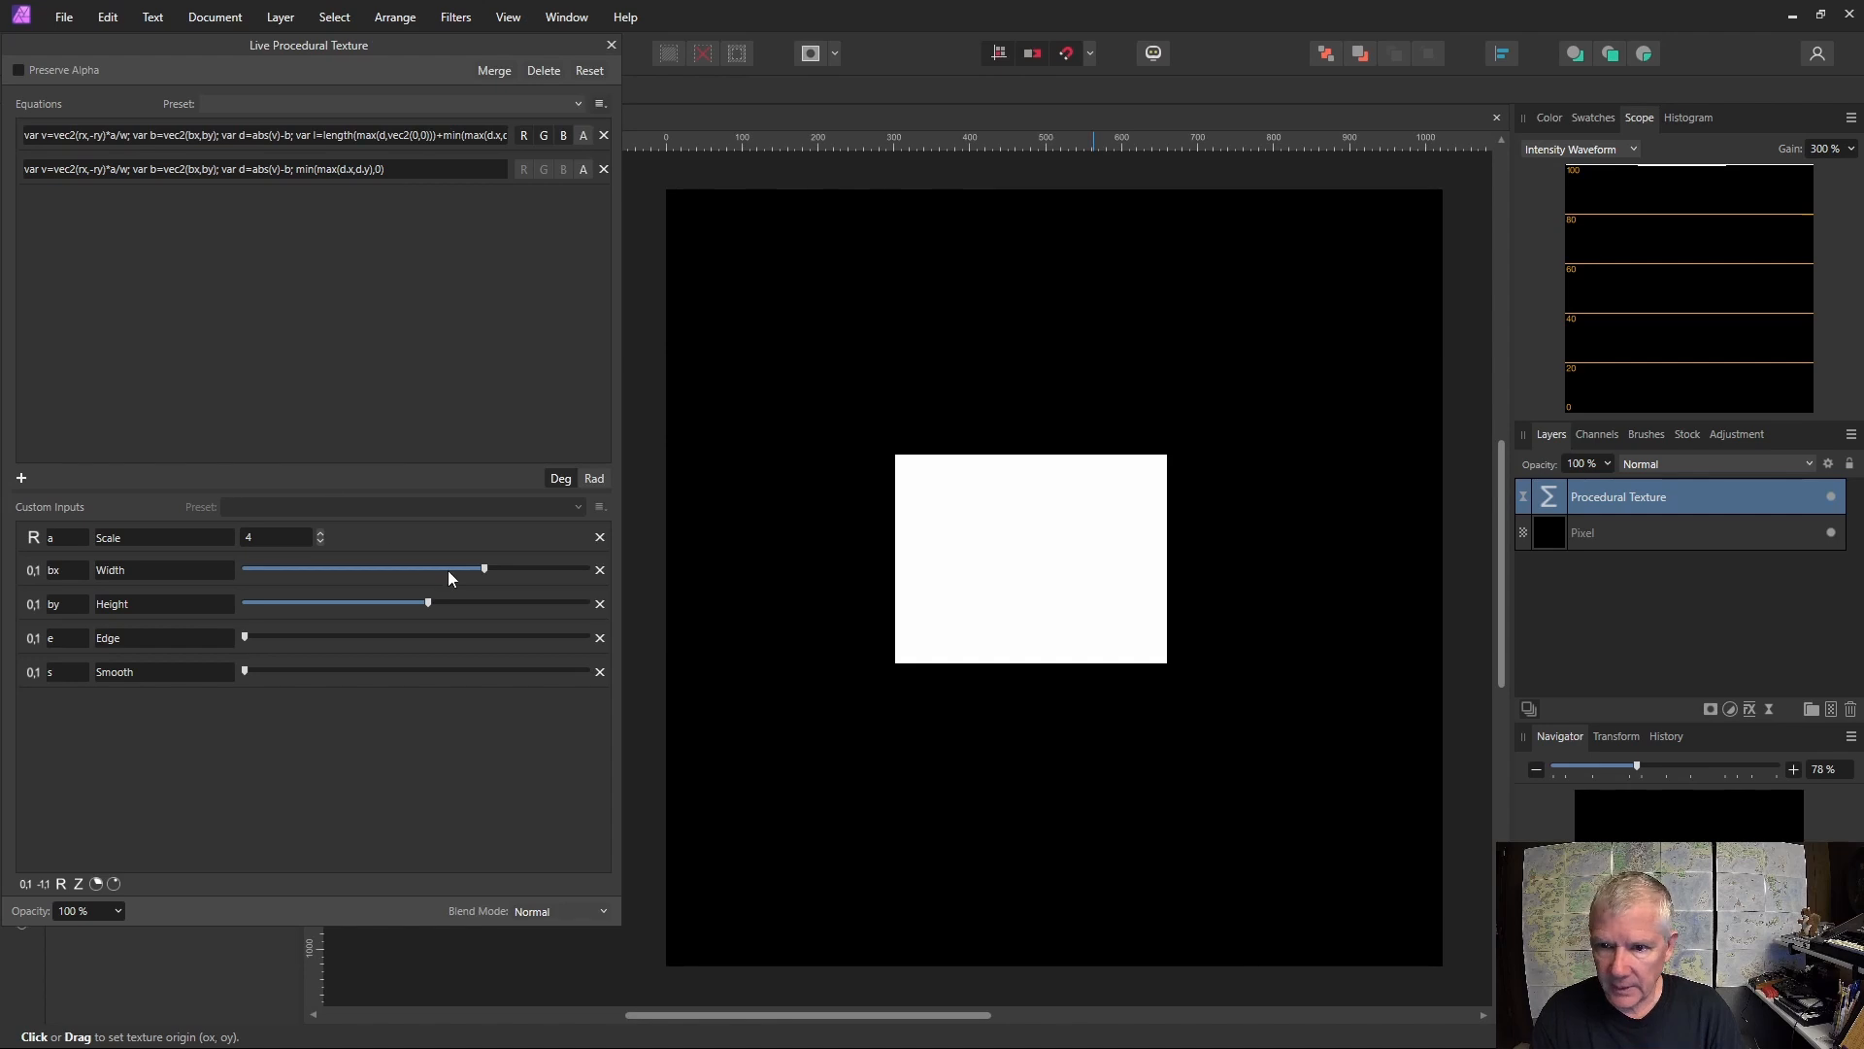
mouse_move(489, 567)
mouse_down()
mouse_move(559, 568)
mouse_move(517, 568)
mouse_up()
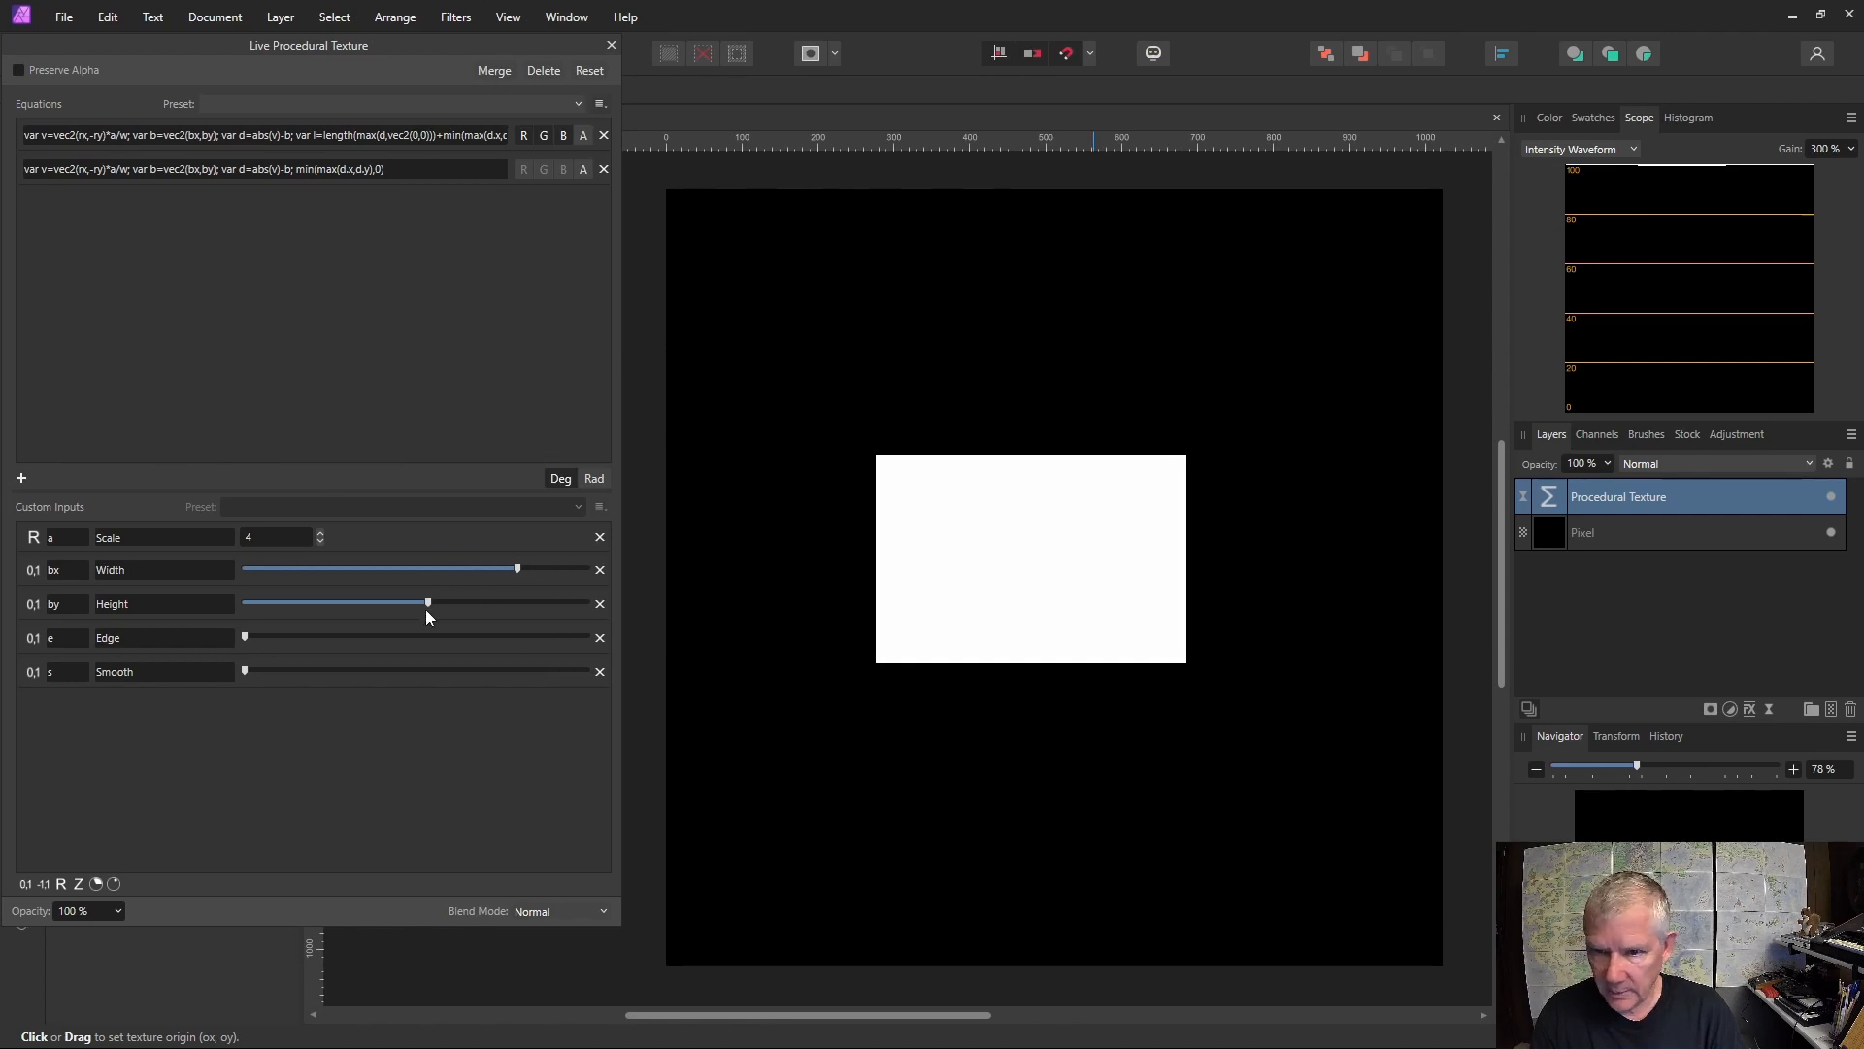
mouse_move(425, 603)
mouse_down()
mouse_move(305, 607)
mouse_move(586, 619)
mouse_move(394, 569)
mouse_move(439, 571)
mouse_up()
drag(540, 606, 473, 608)
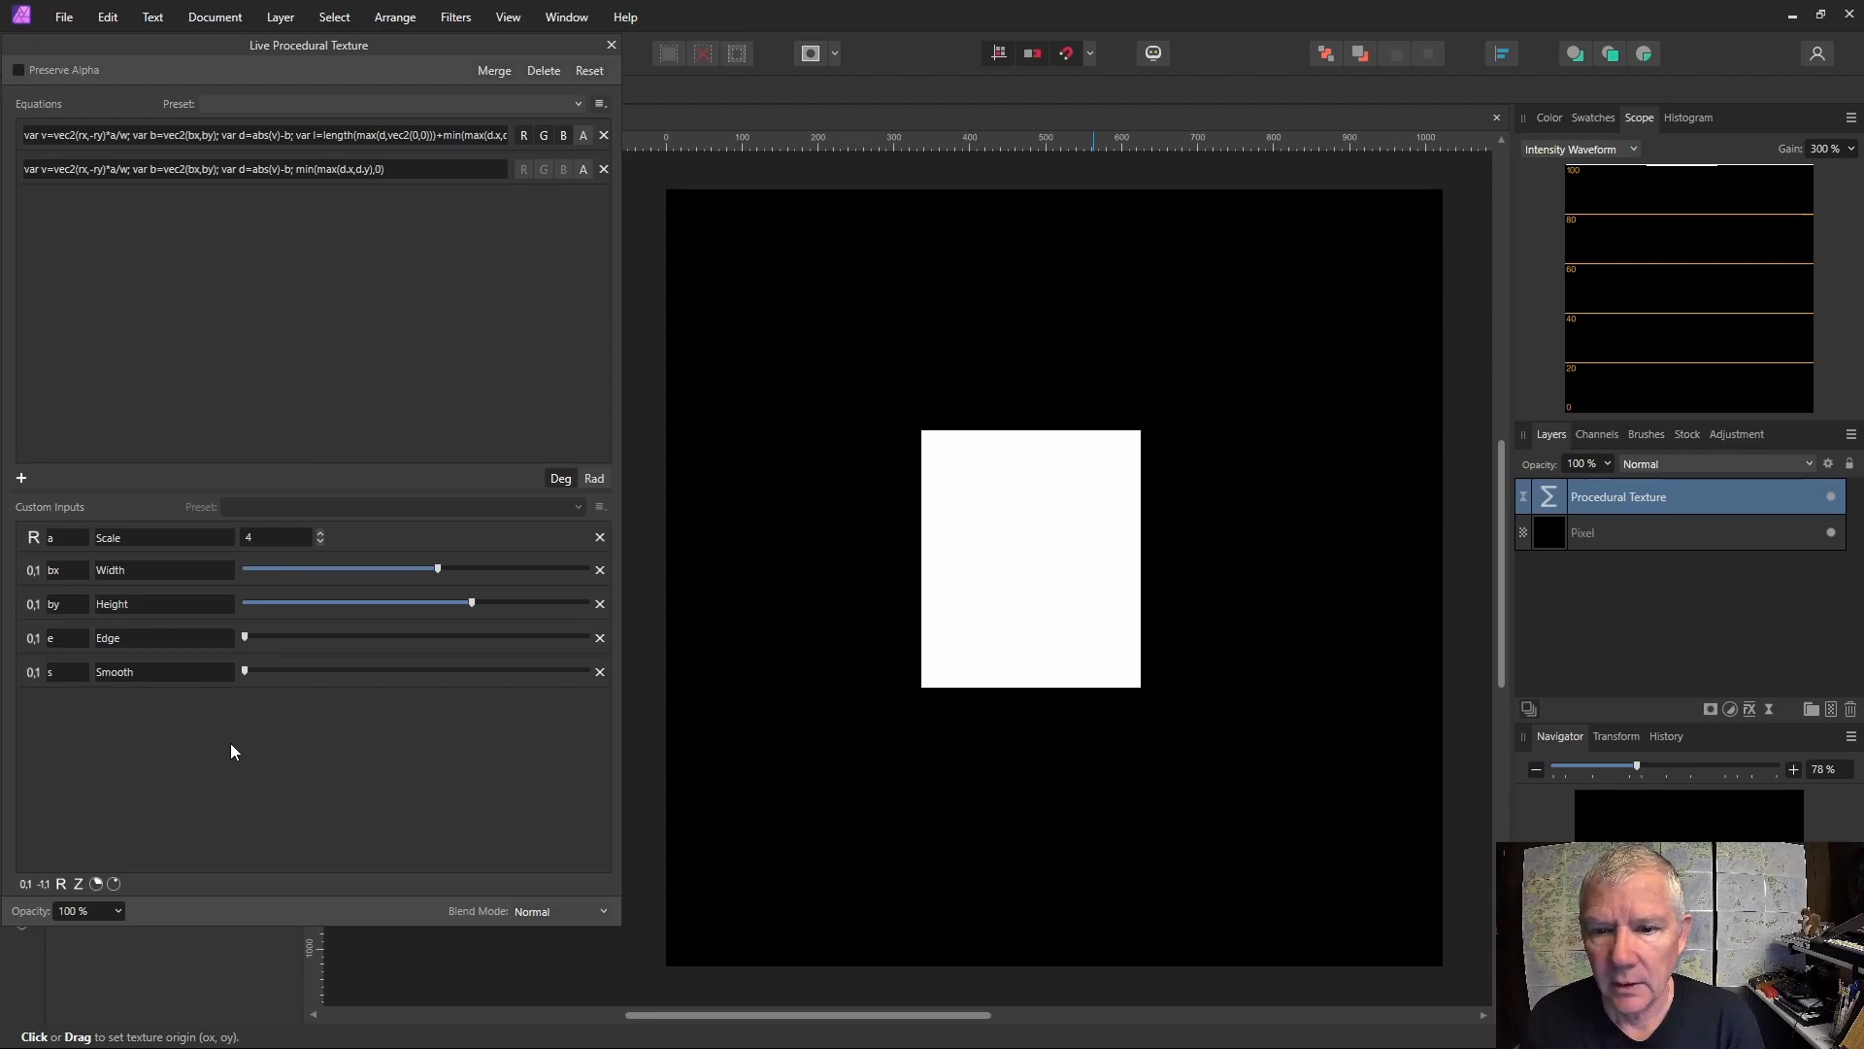
mouse_move(248, 677)
mouse_down()
mouse_move(274, 675)
mouse_move(264, 643)
mouse_move(735, 660)
mouse_move(241, 655)
mouse_move(439, 703)
mouse_move(269, 706)
mouse_up()
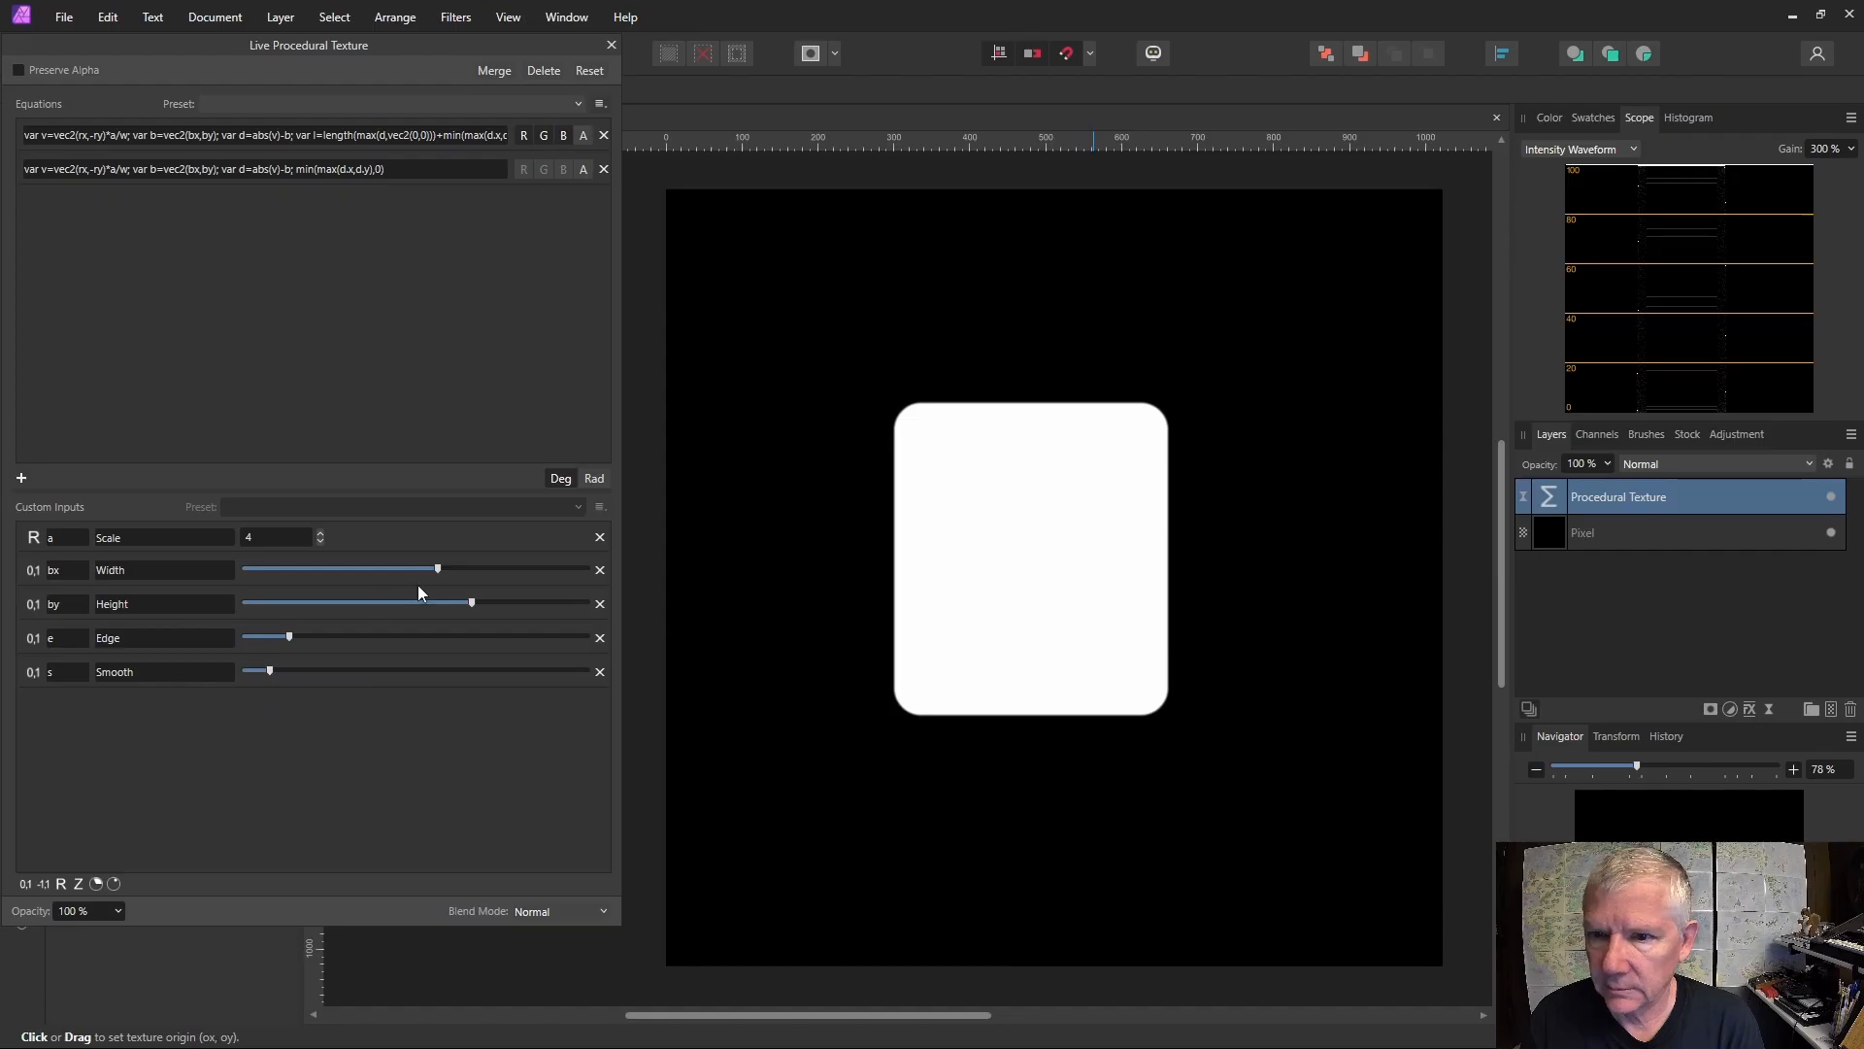
drag(417, 584, 311, 584)
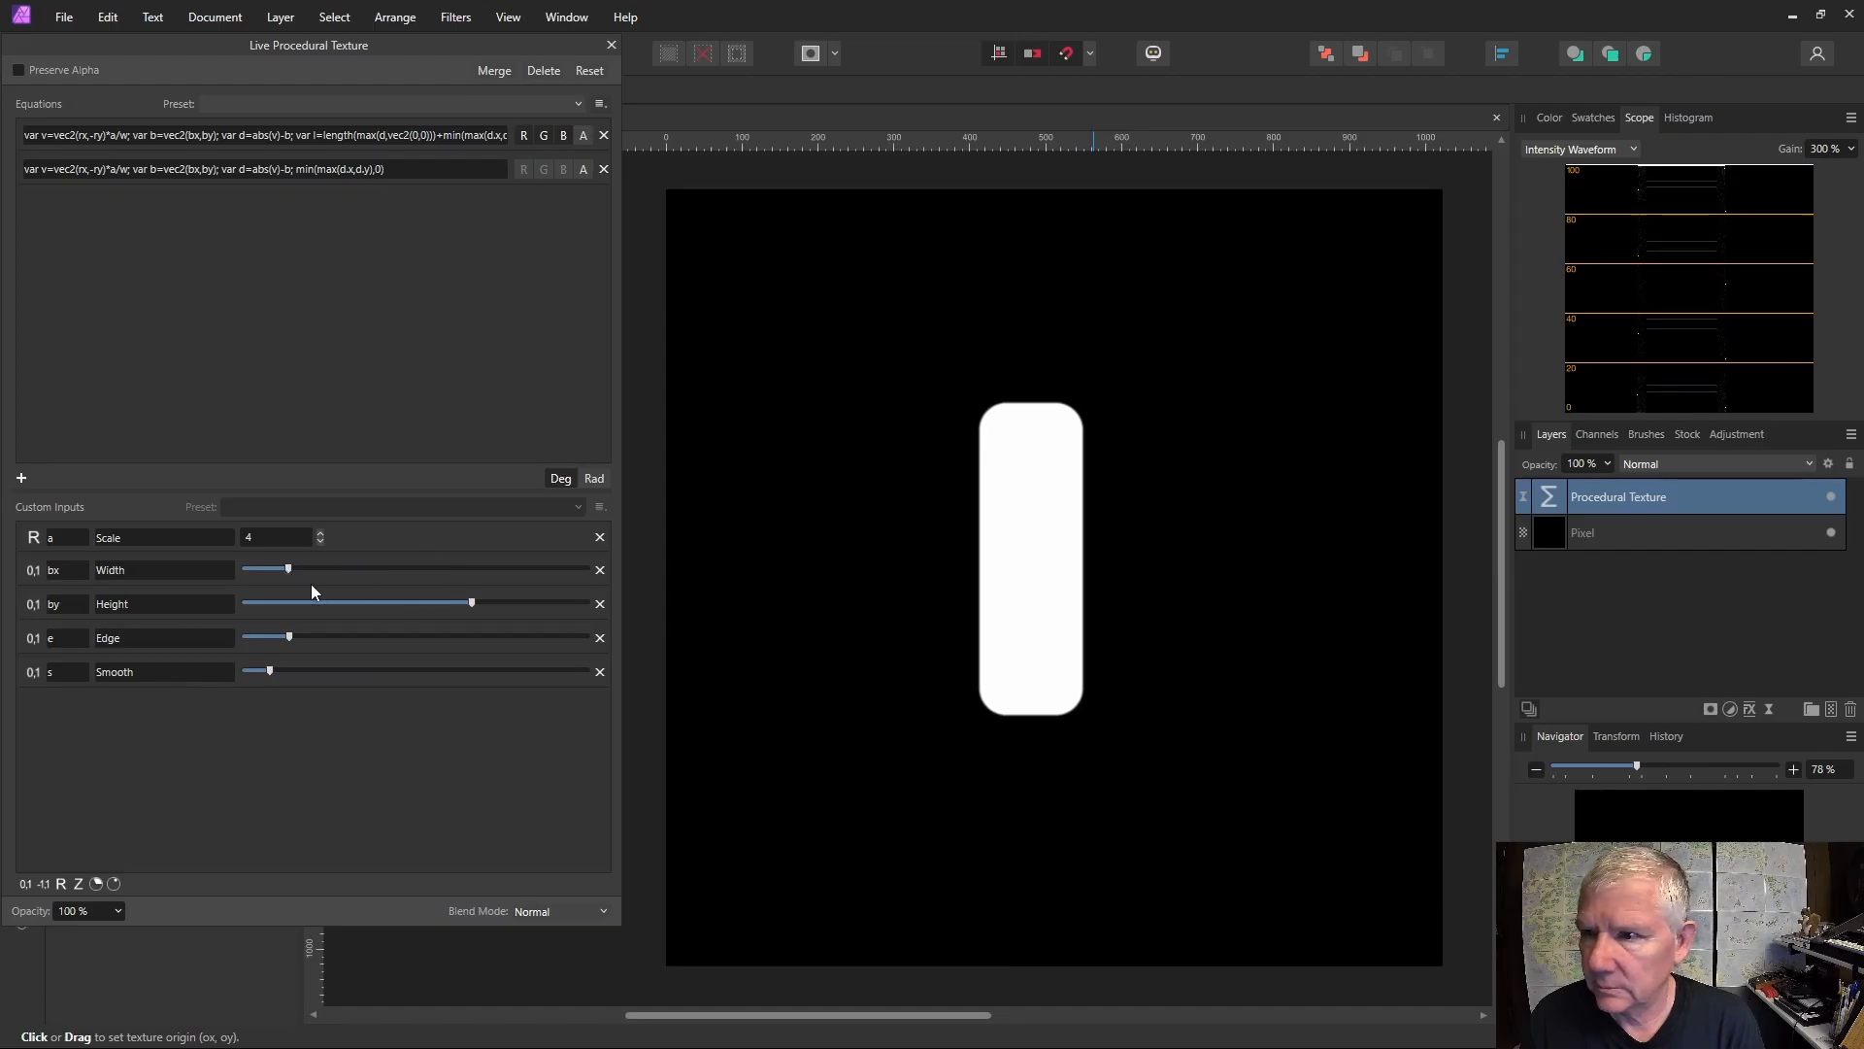
drag(471, 603, 300, 614)
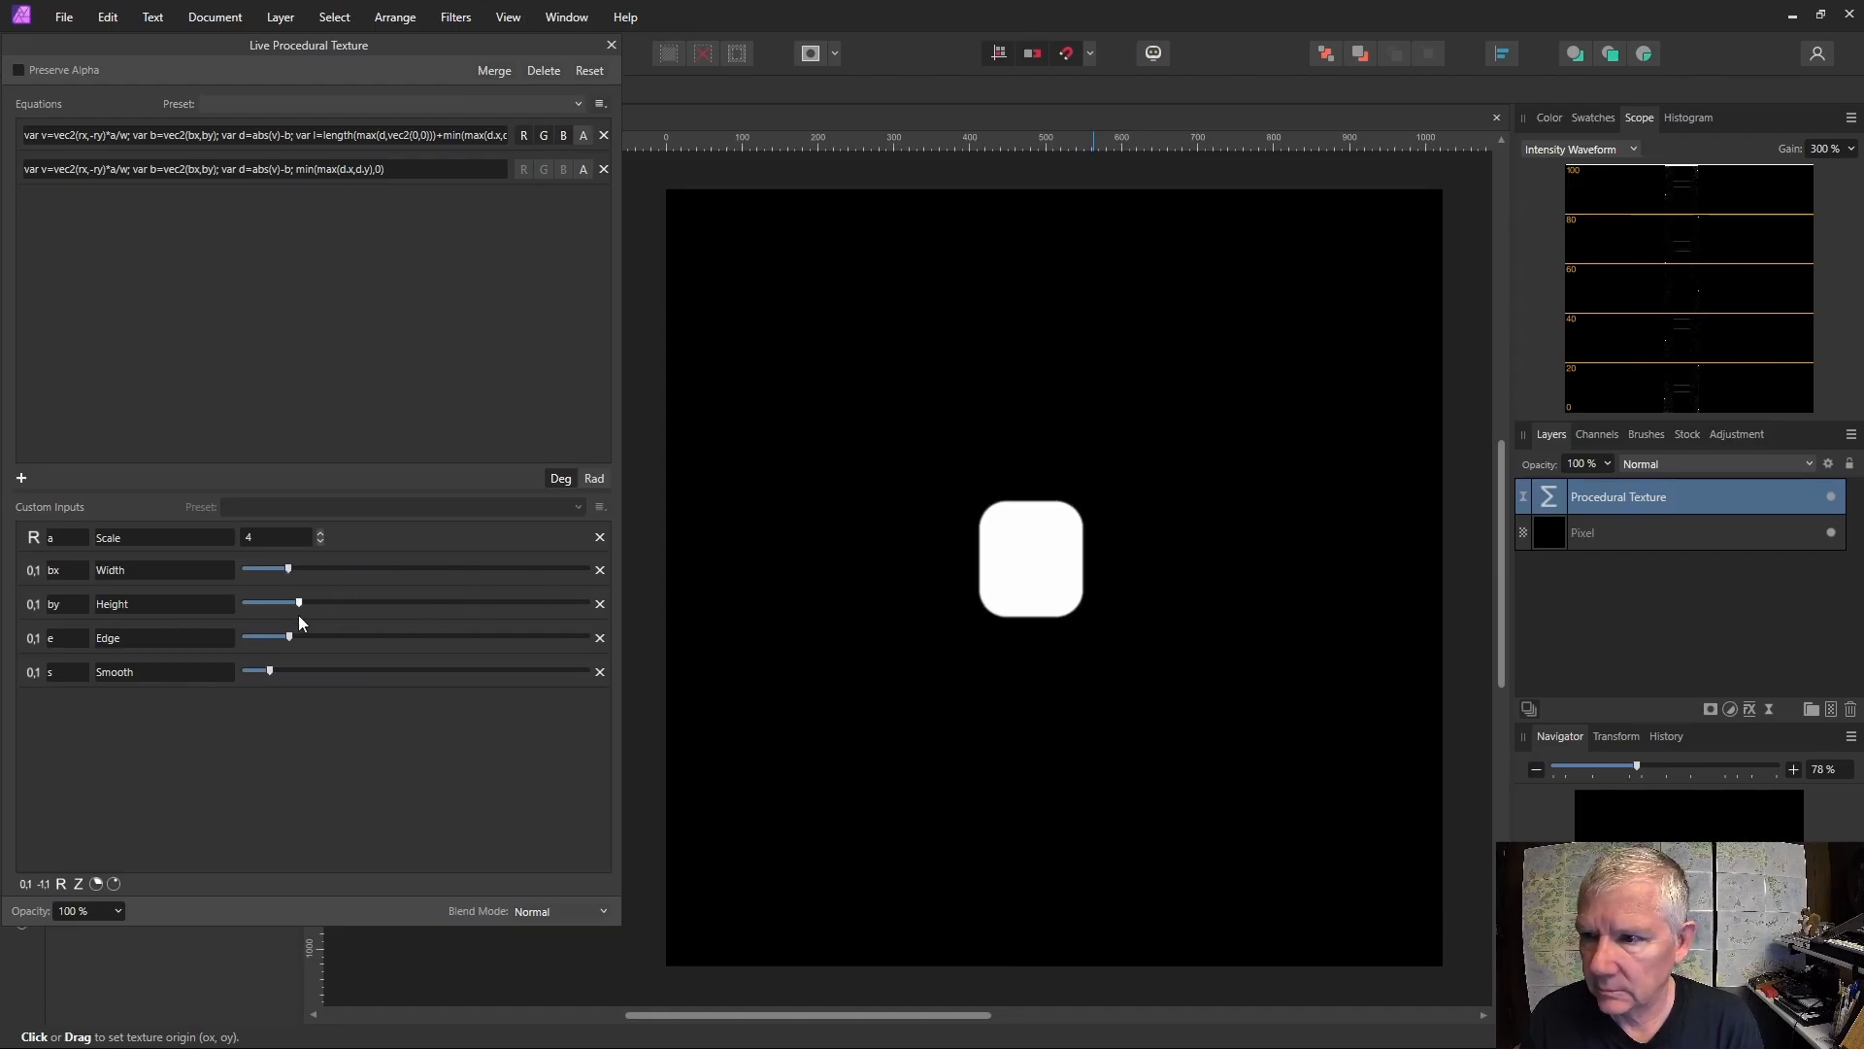
Delete the second equation, leaving only the first.
click(603, 169)
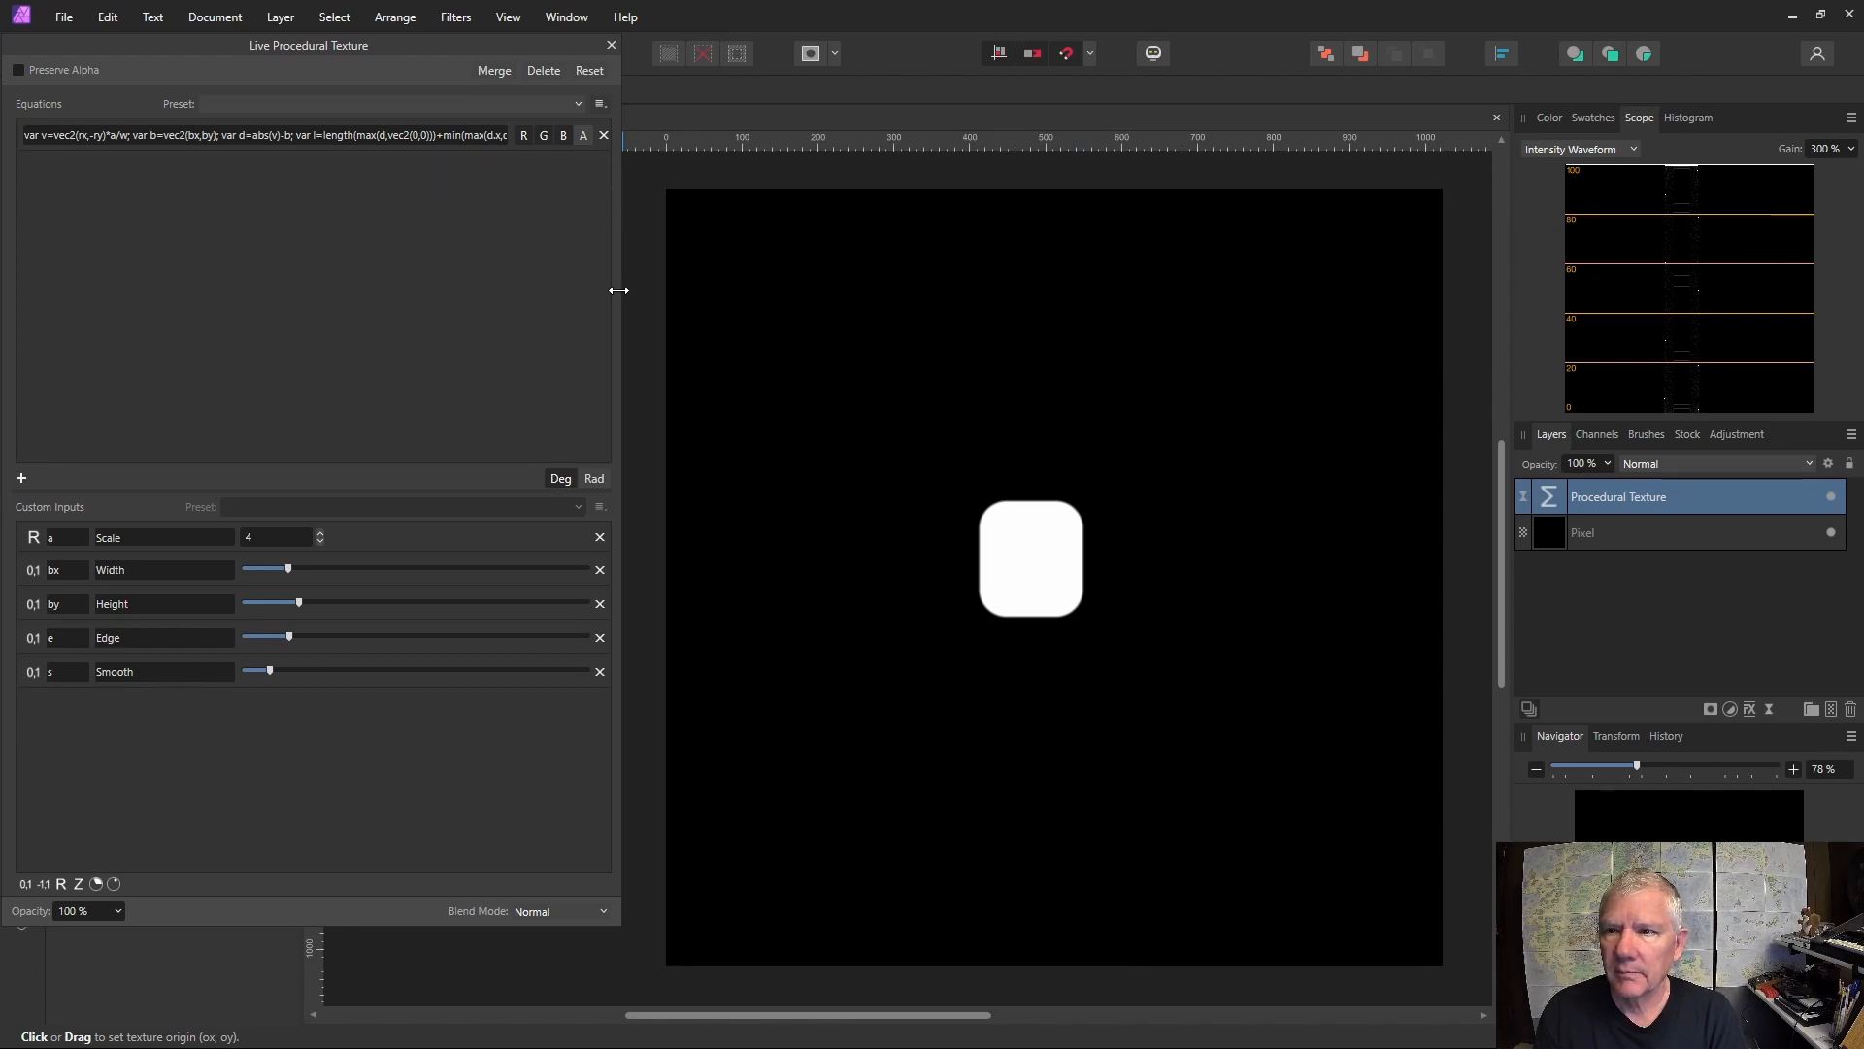
drag(619, 290, 991, 290)
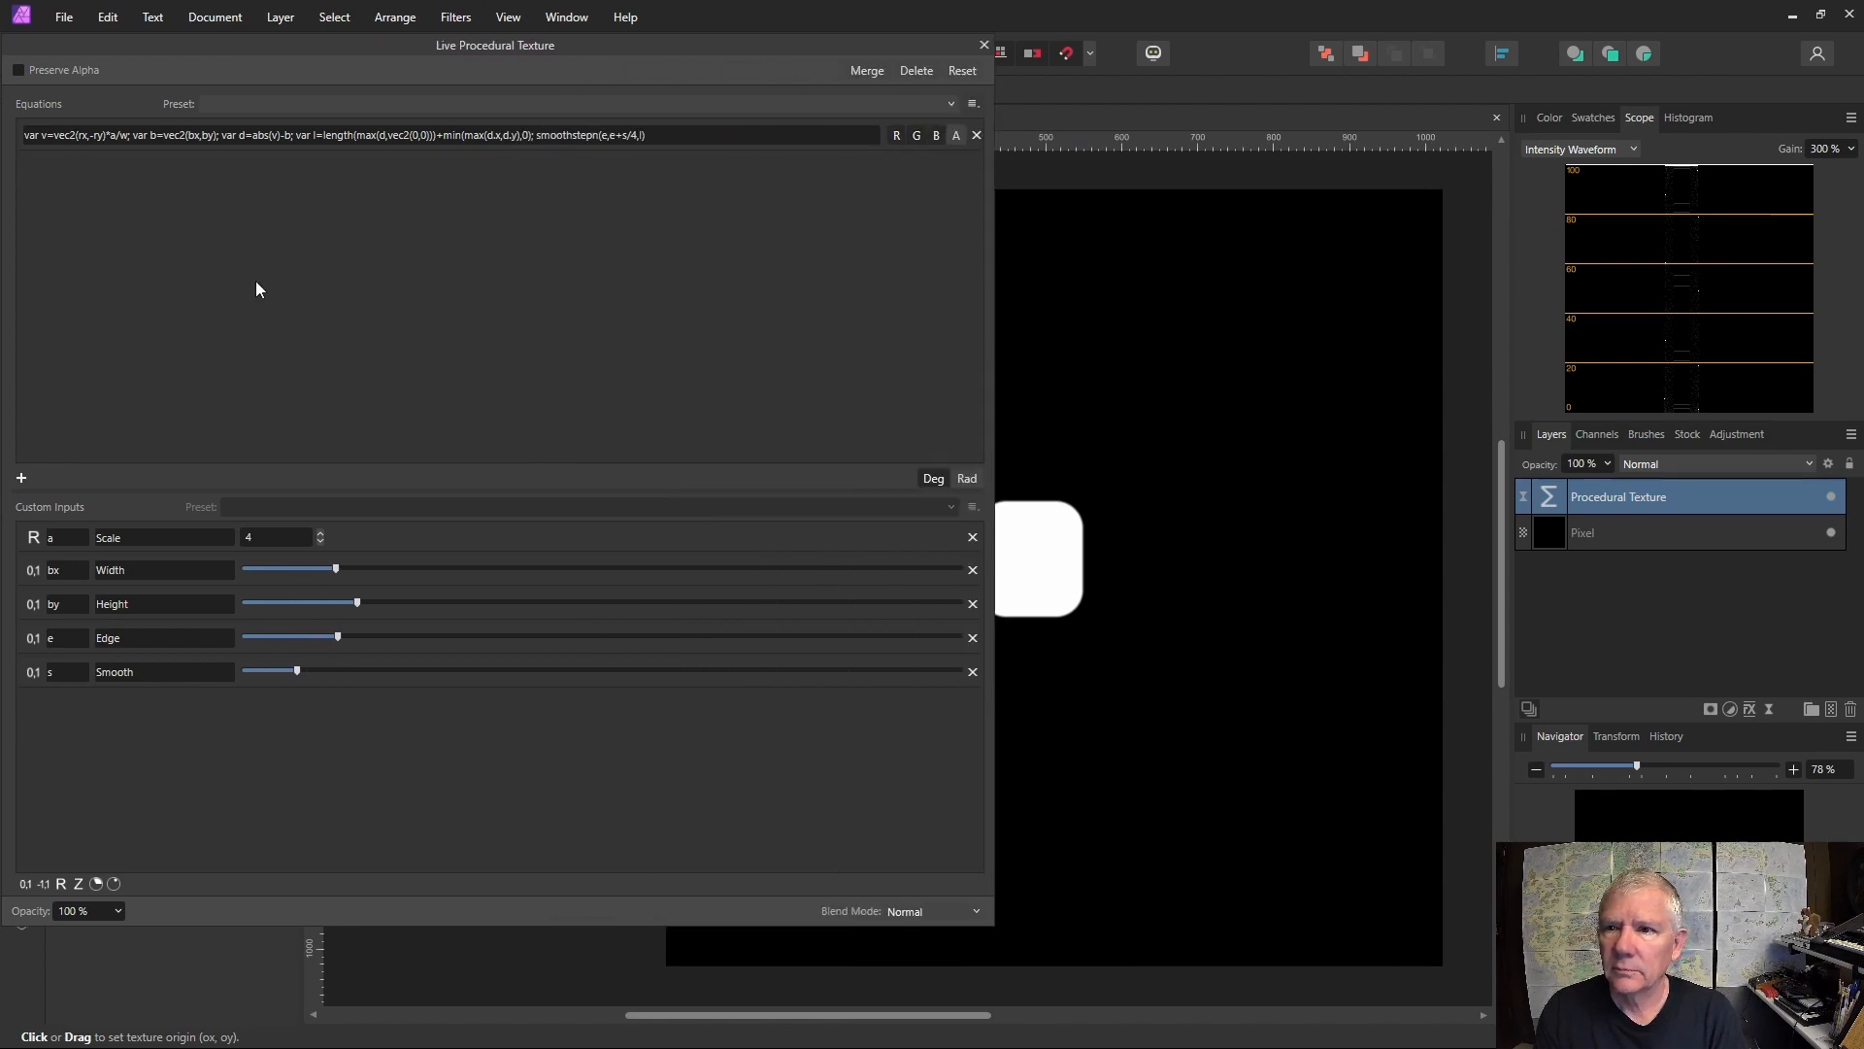
click(287, 140)
key(ctrl+c)
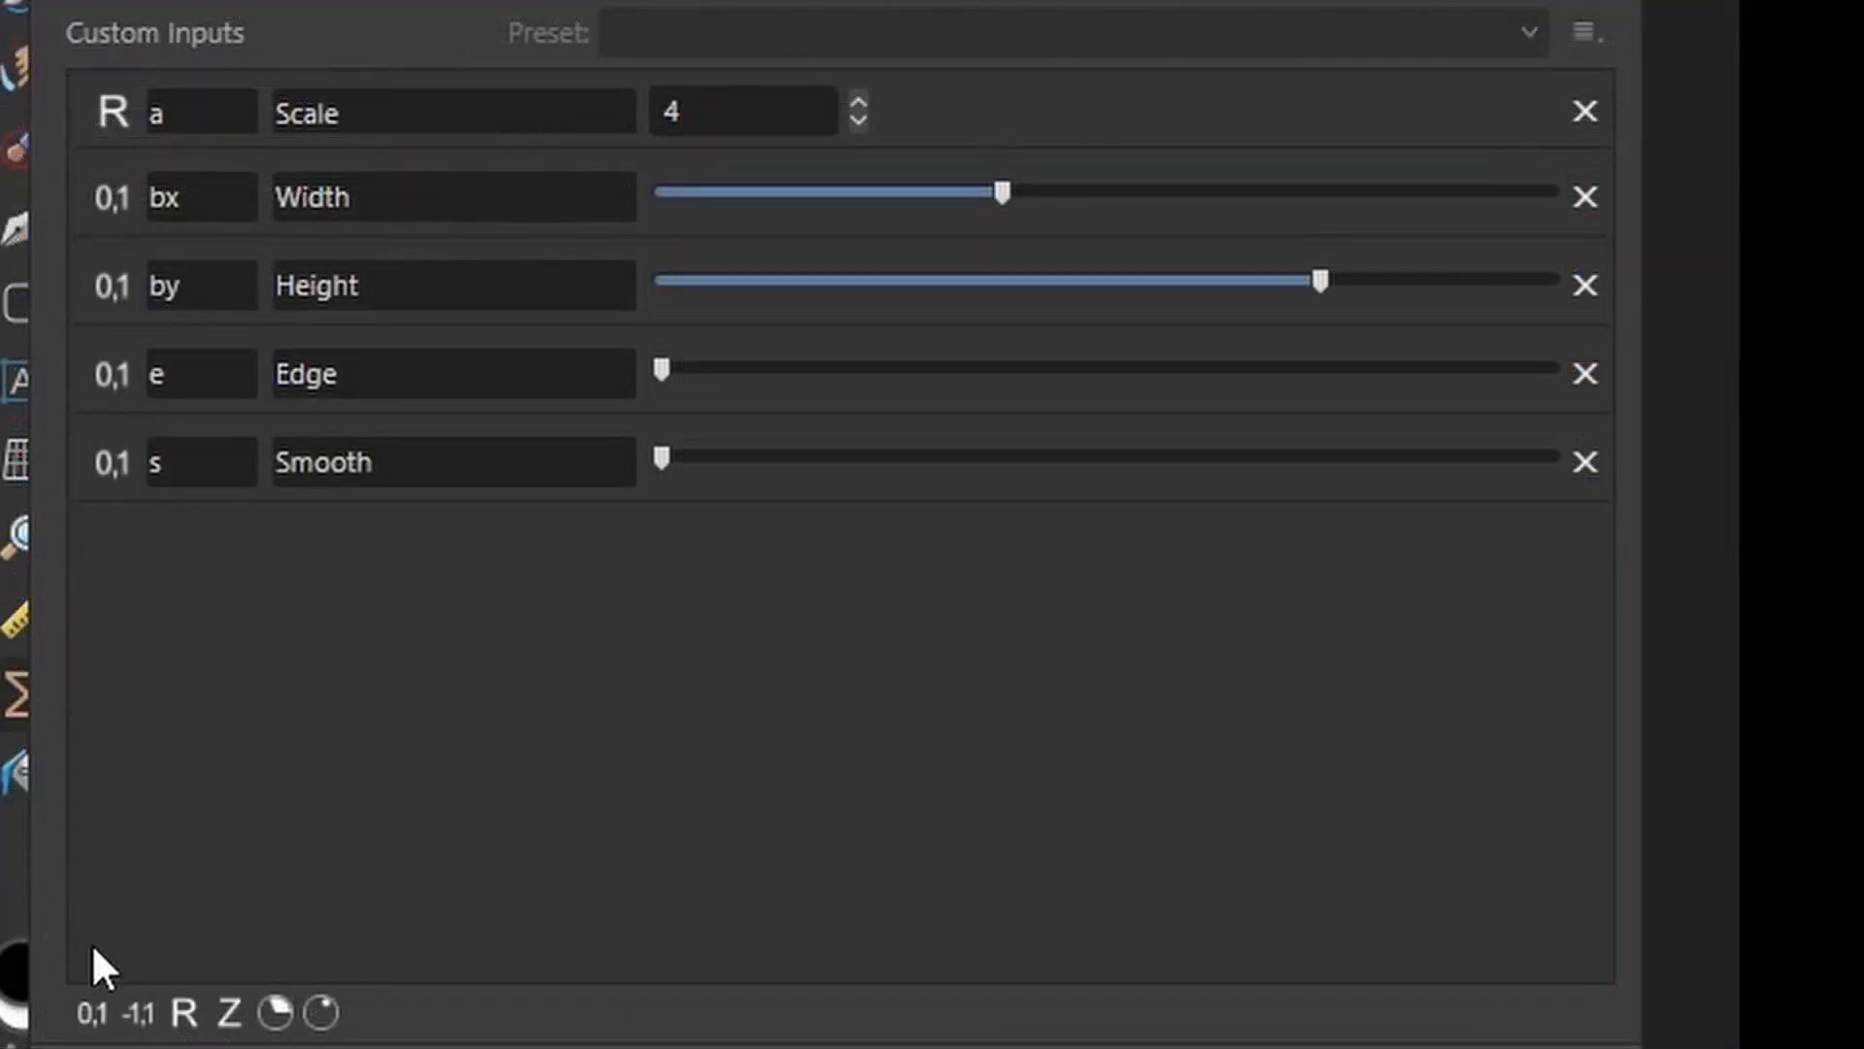
Add a new 0–1 custom input with variable i, named Offset, and set its slider to zero.
click(84, 1014)
click(179, 555)
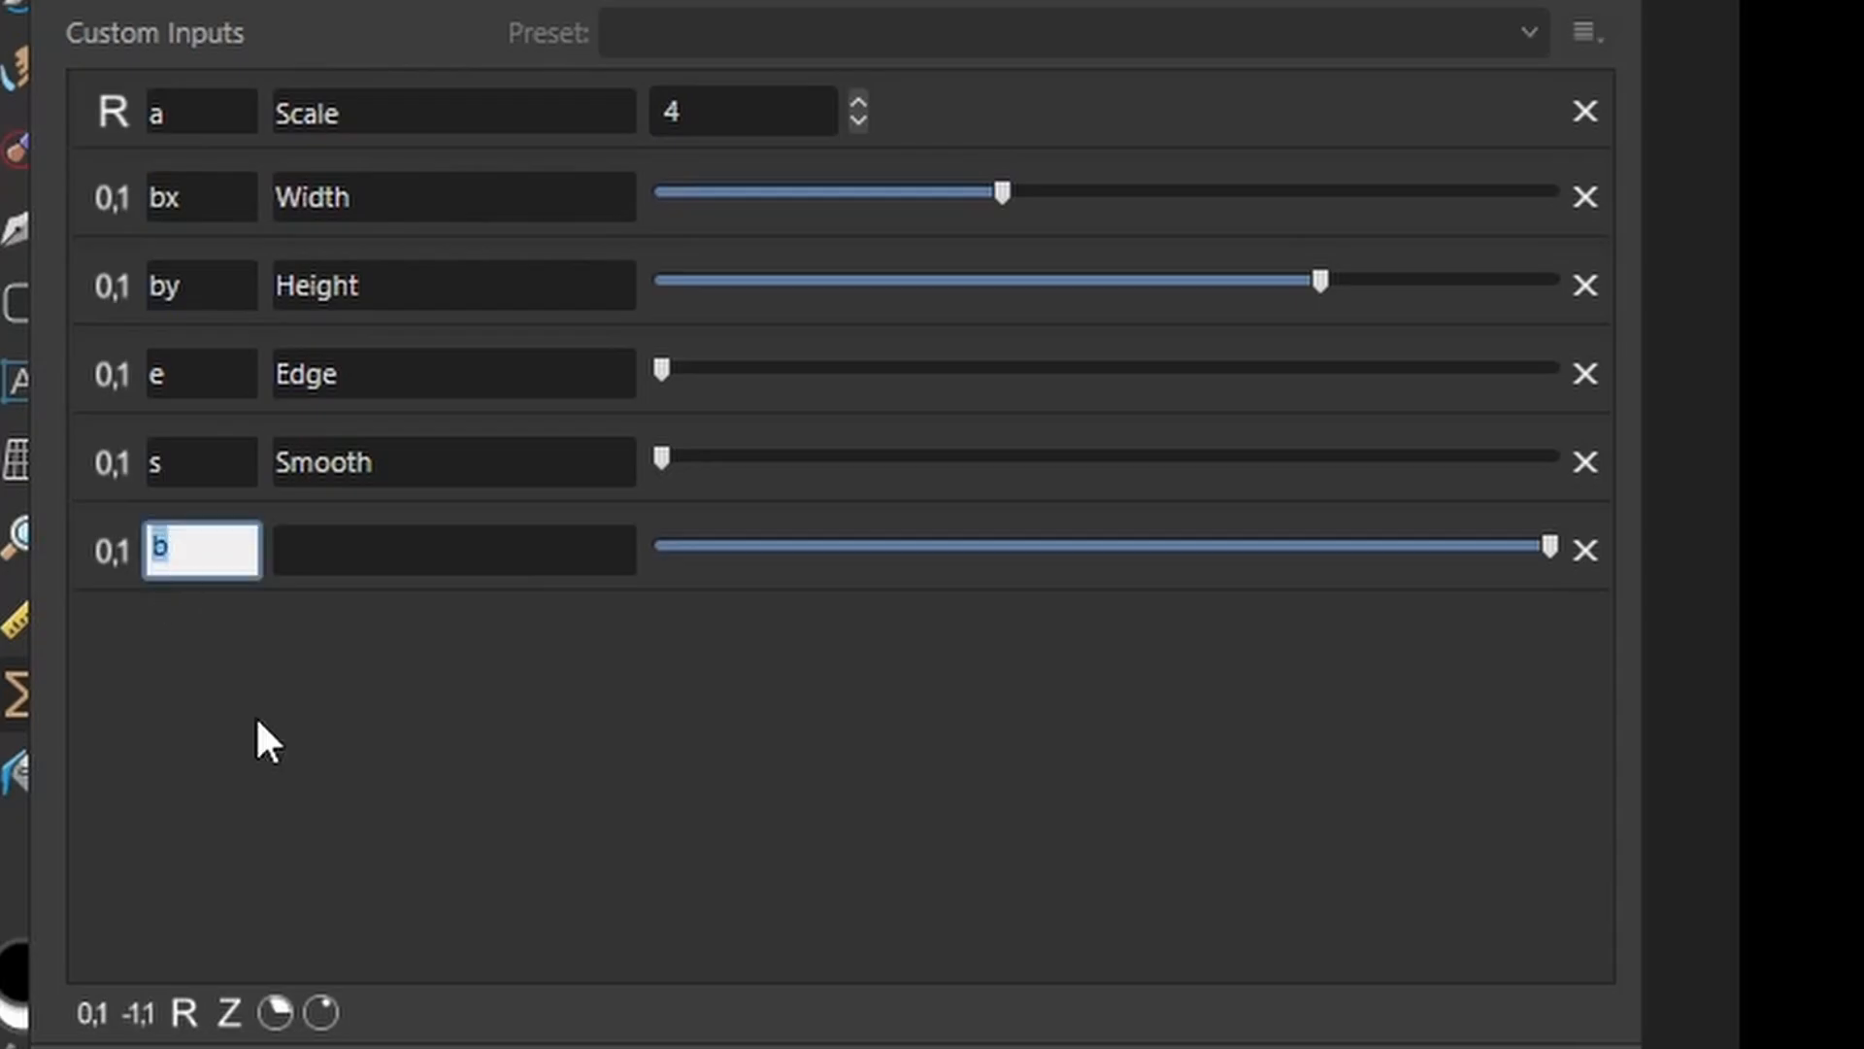
key(BackSpace)
text(i)
click(337, 560)
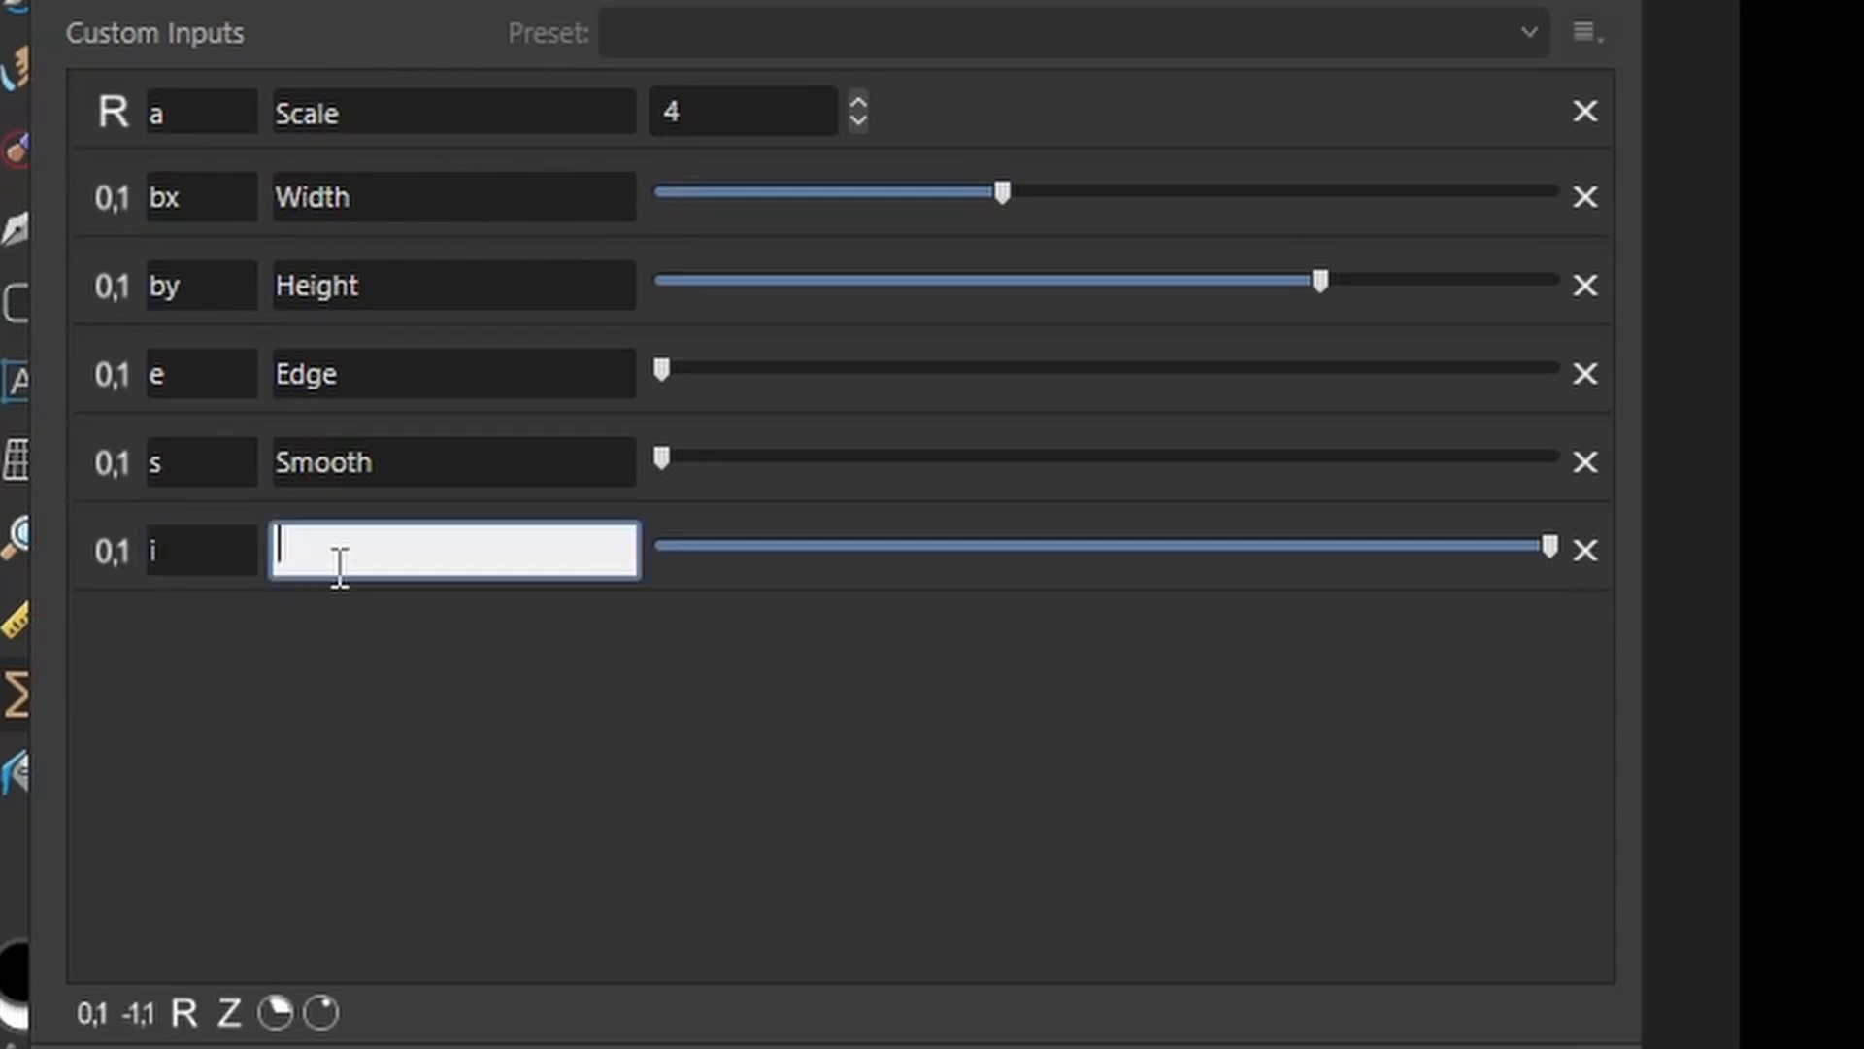
text(Offset)
click(1111, 779)
drag(1551, 550, 661, 550)
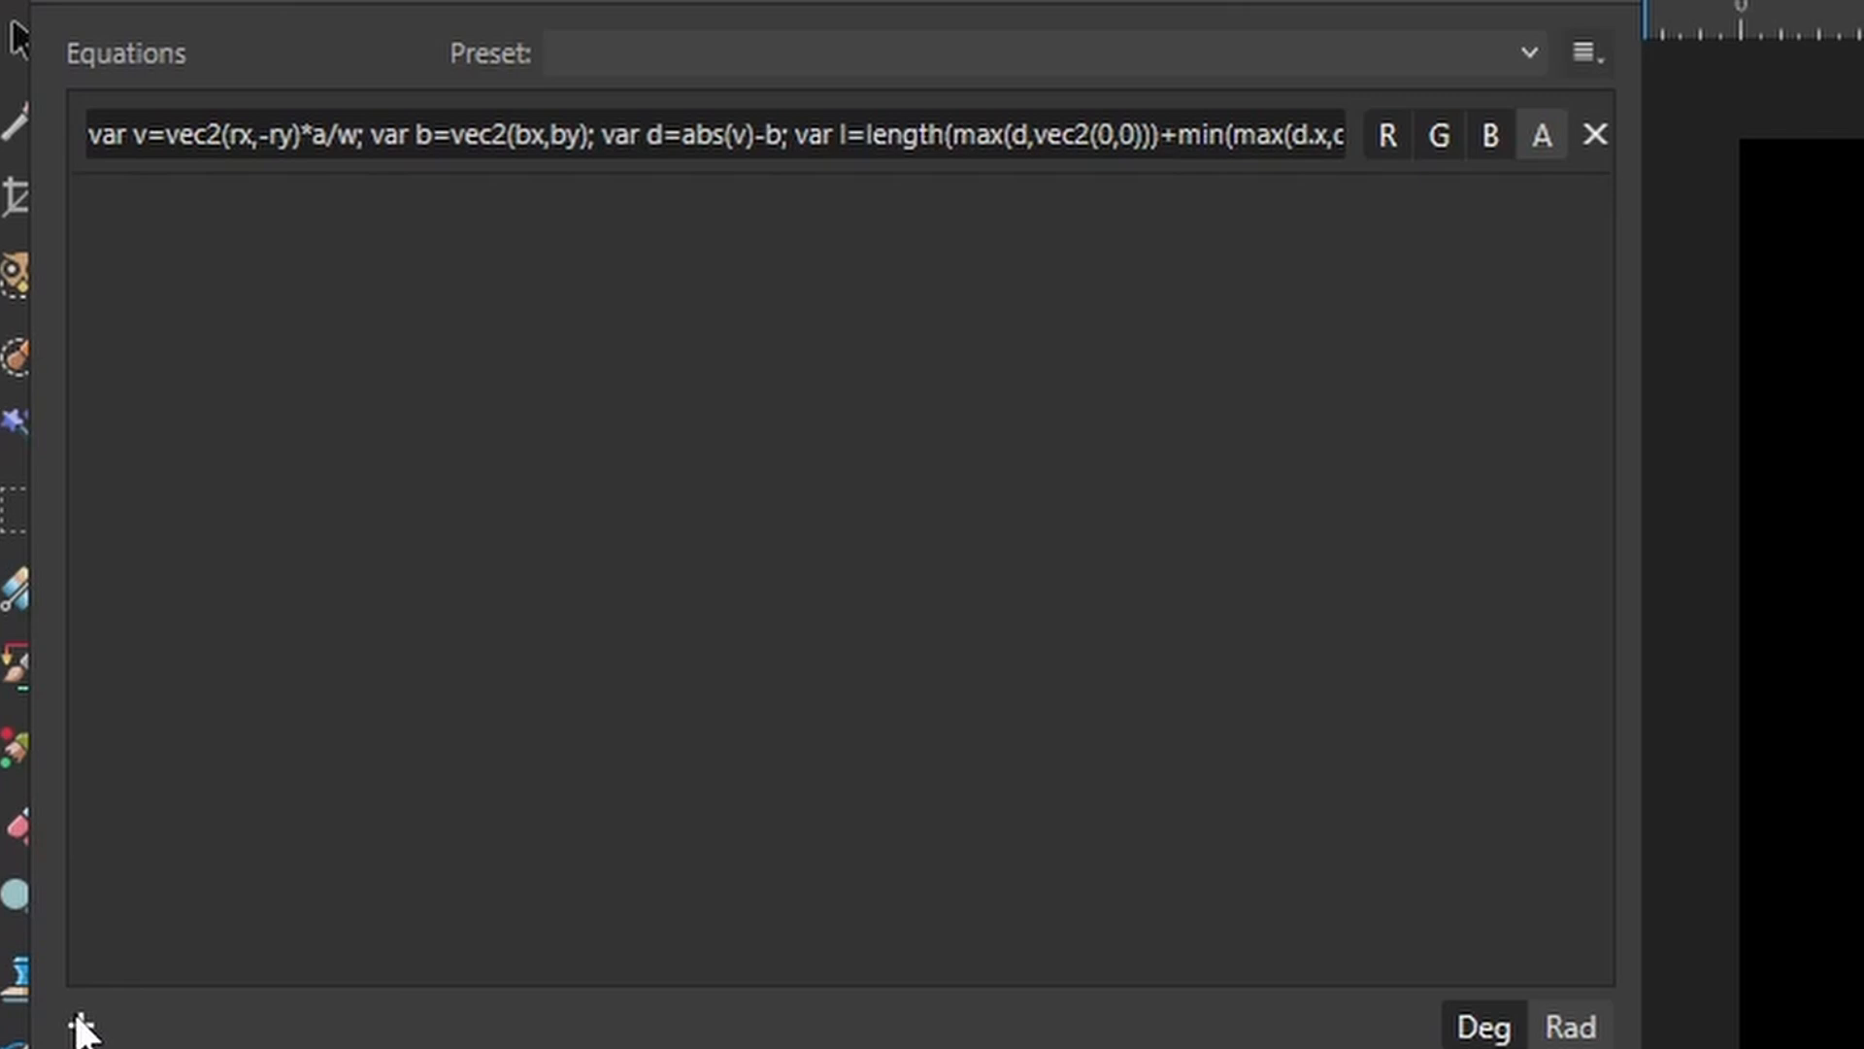
Add two new equations and set their channels so the second drives red and the third drives green.
click(80, 1022)
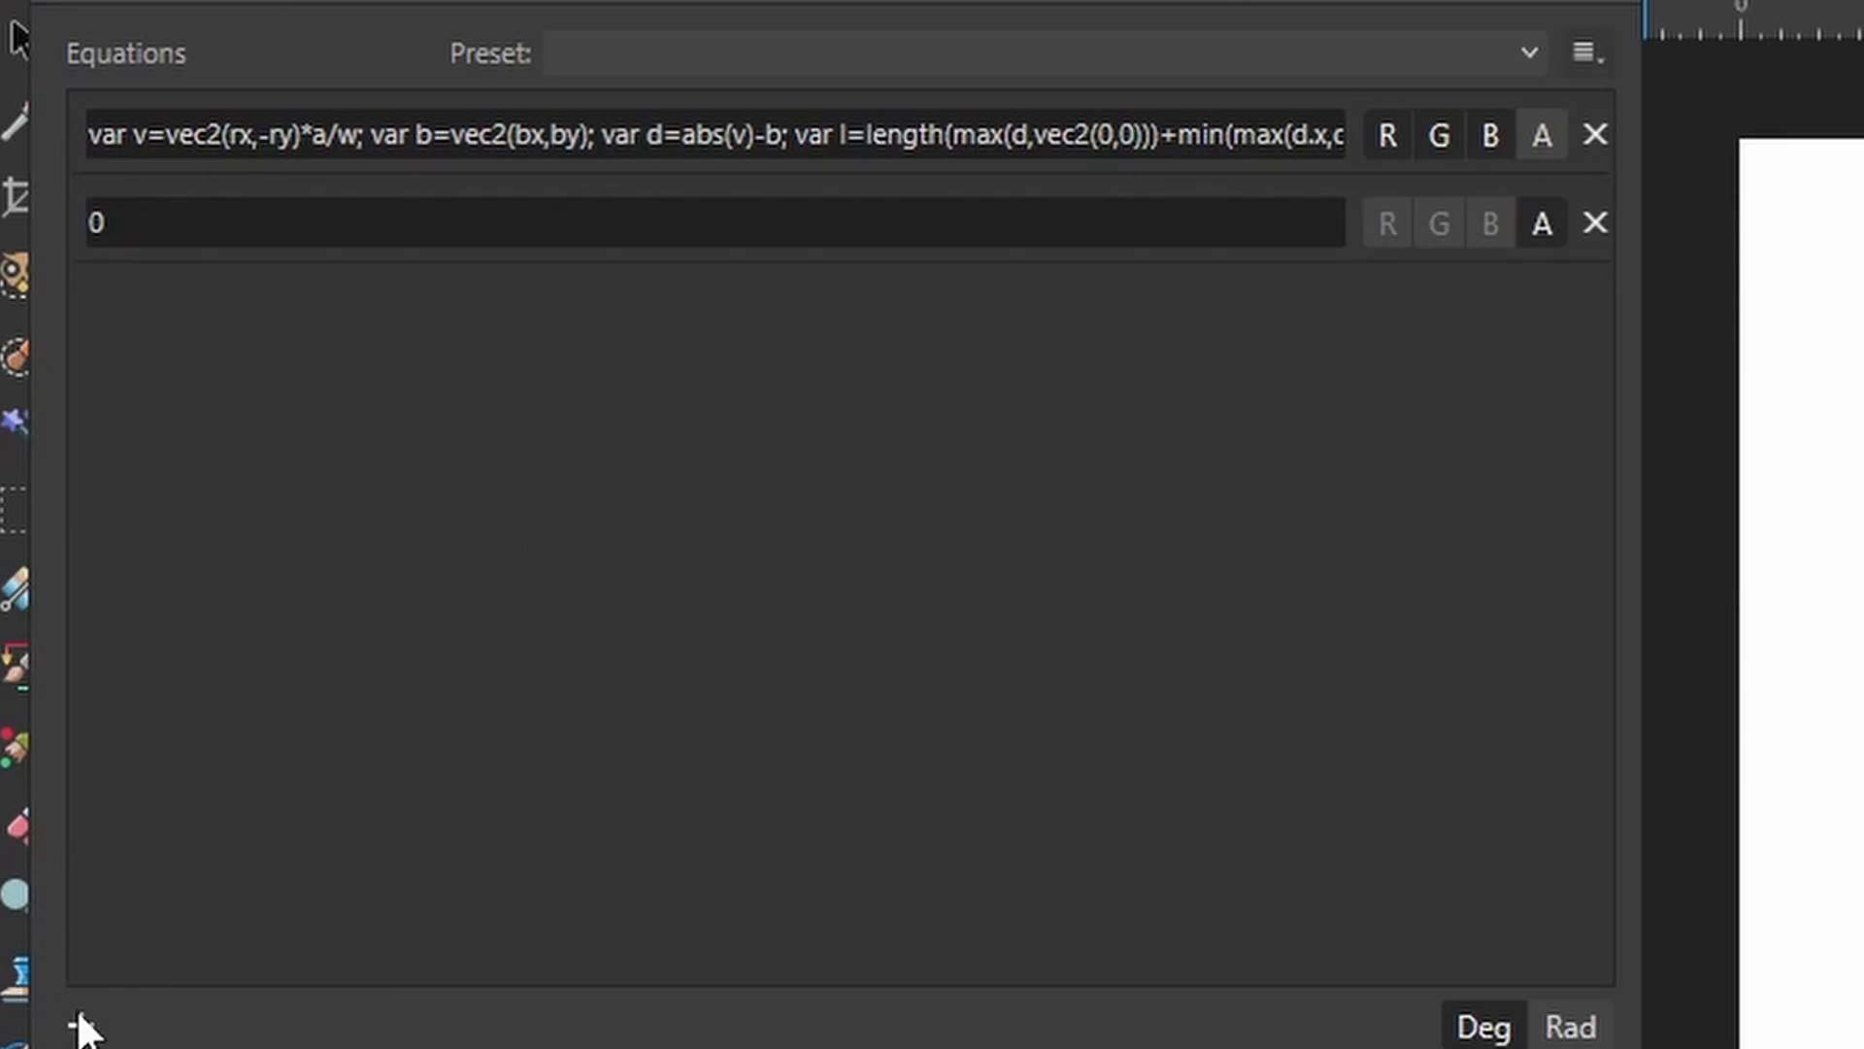
click(80, 1023)
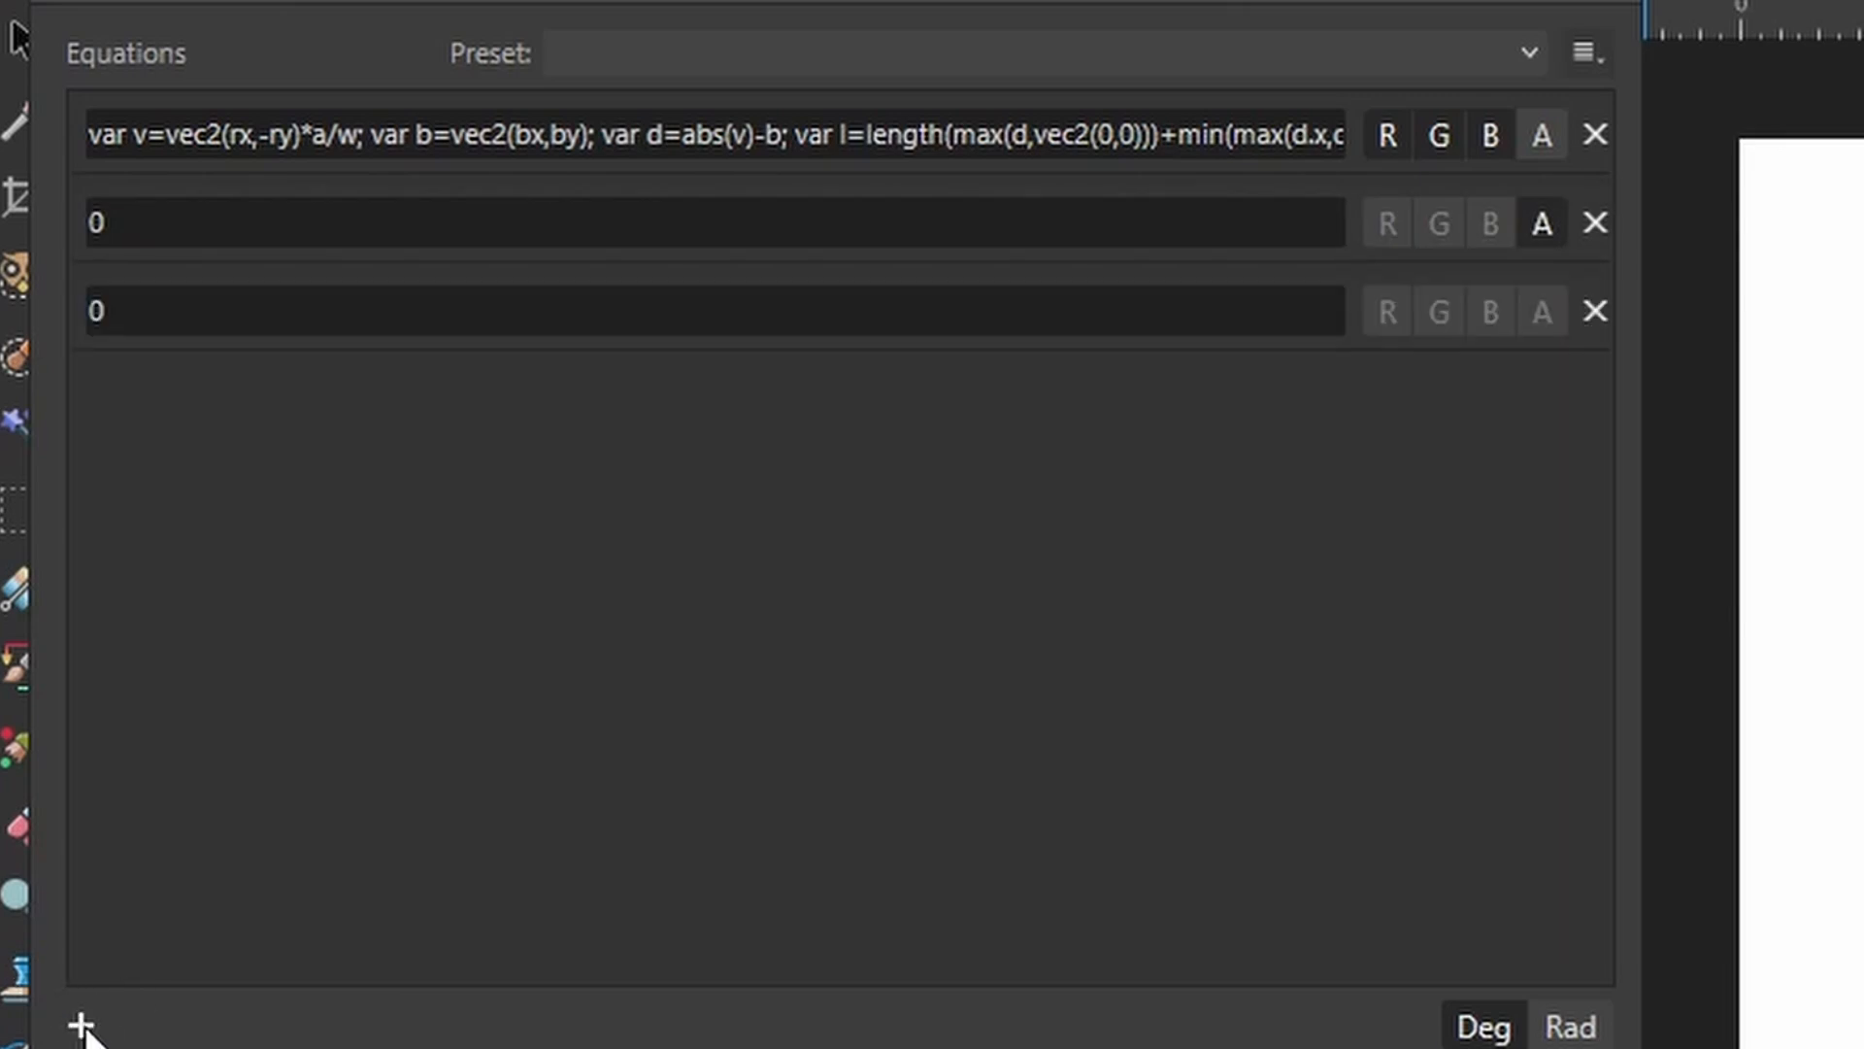
click(1386, 136)
click(1437, 138)
click(1498, 131)
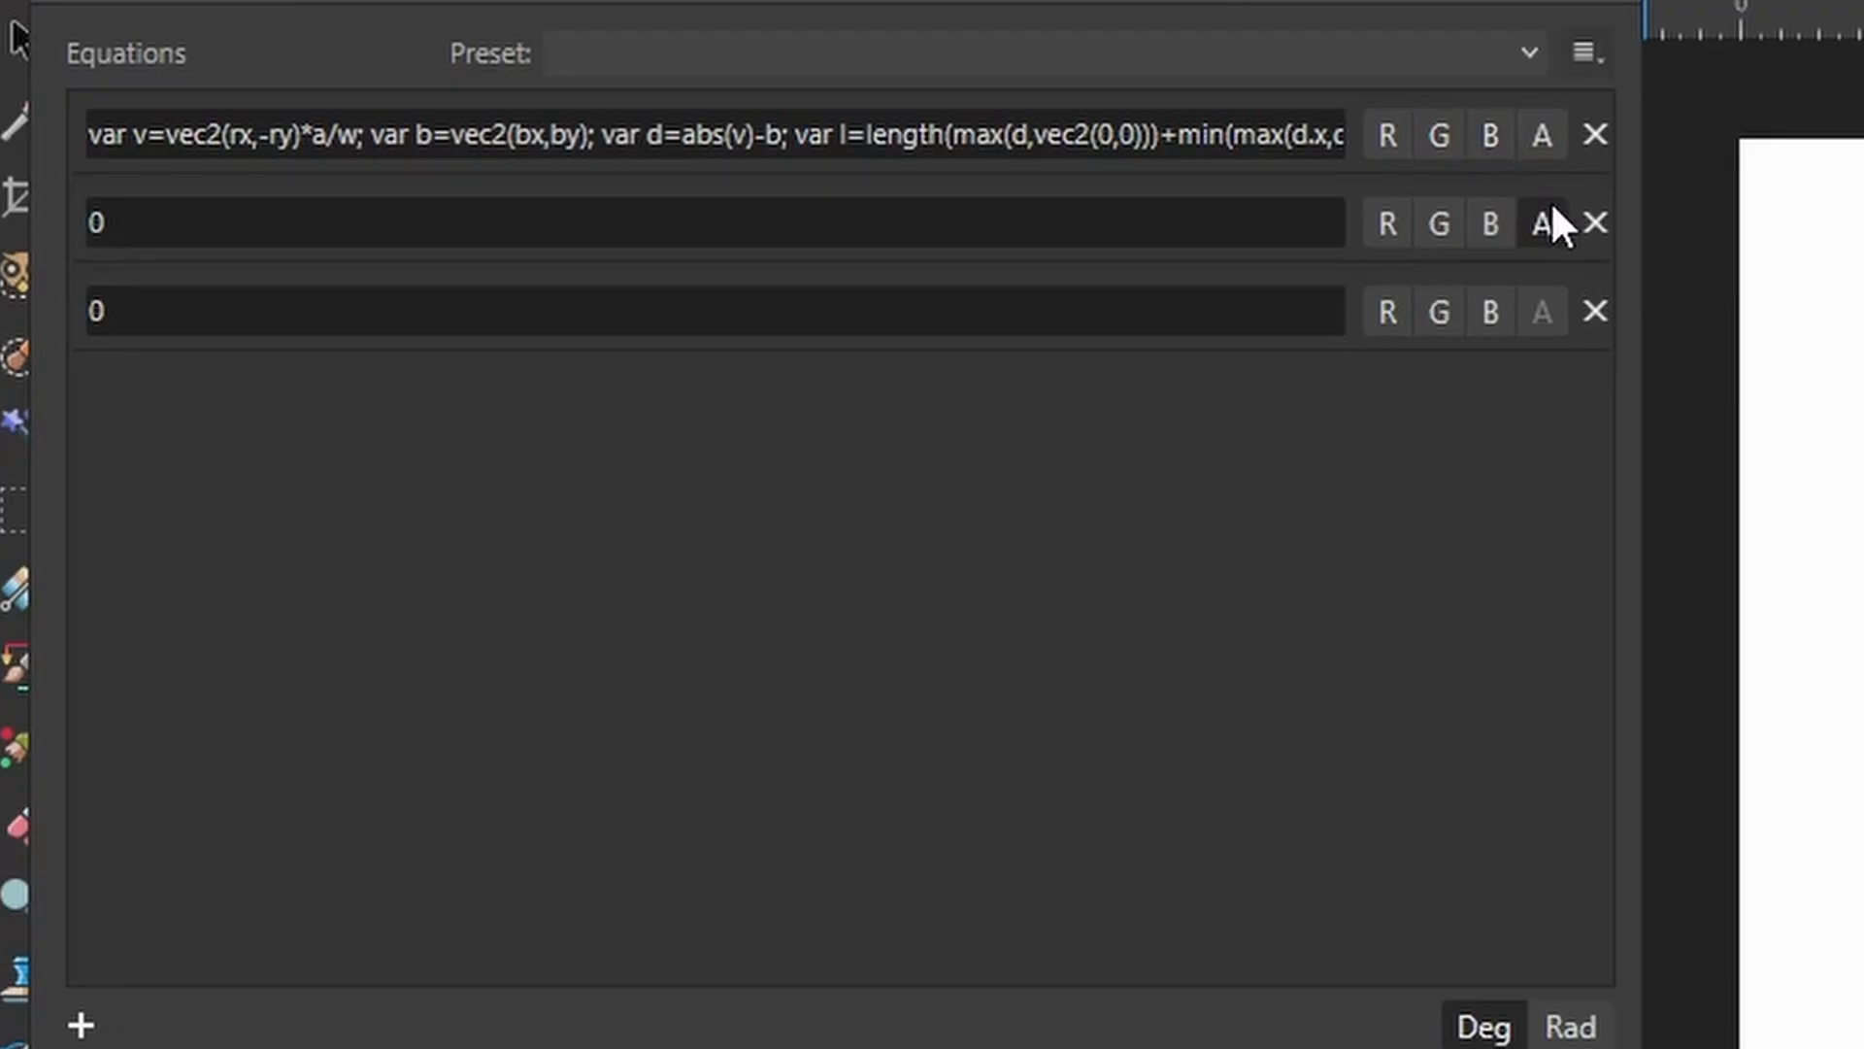
click(1540, 223)
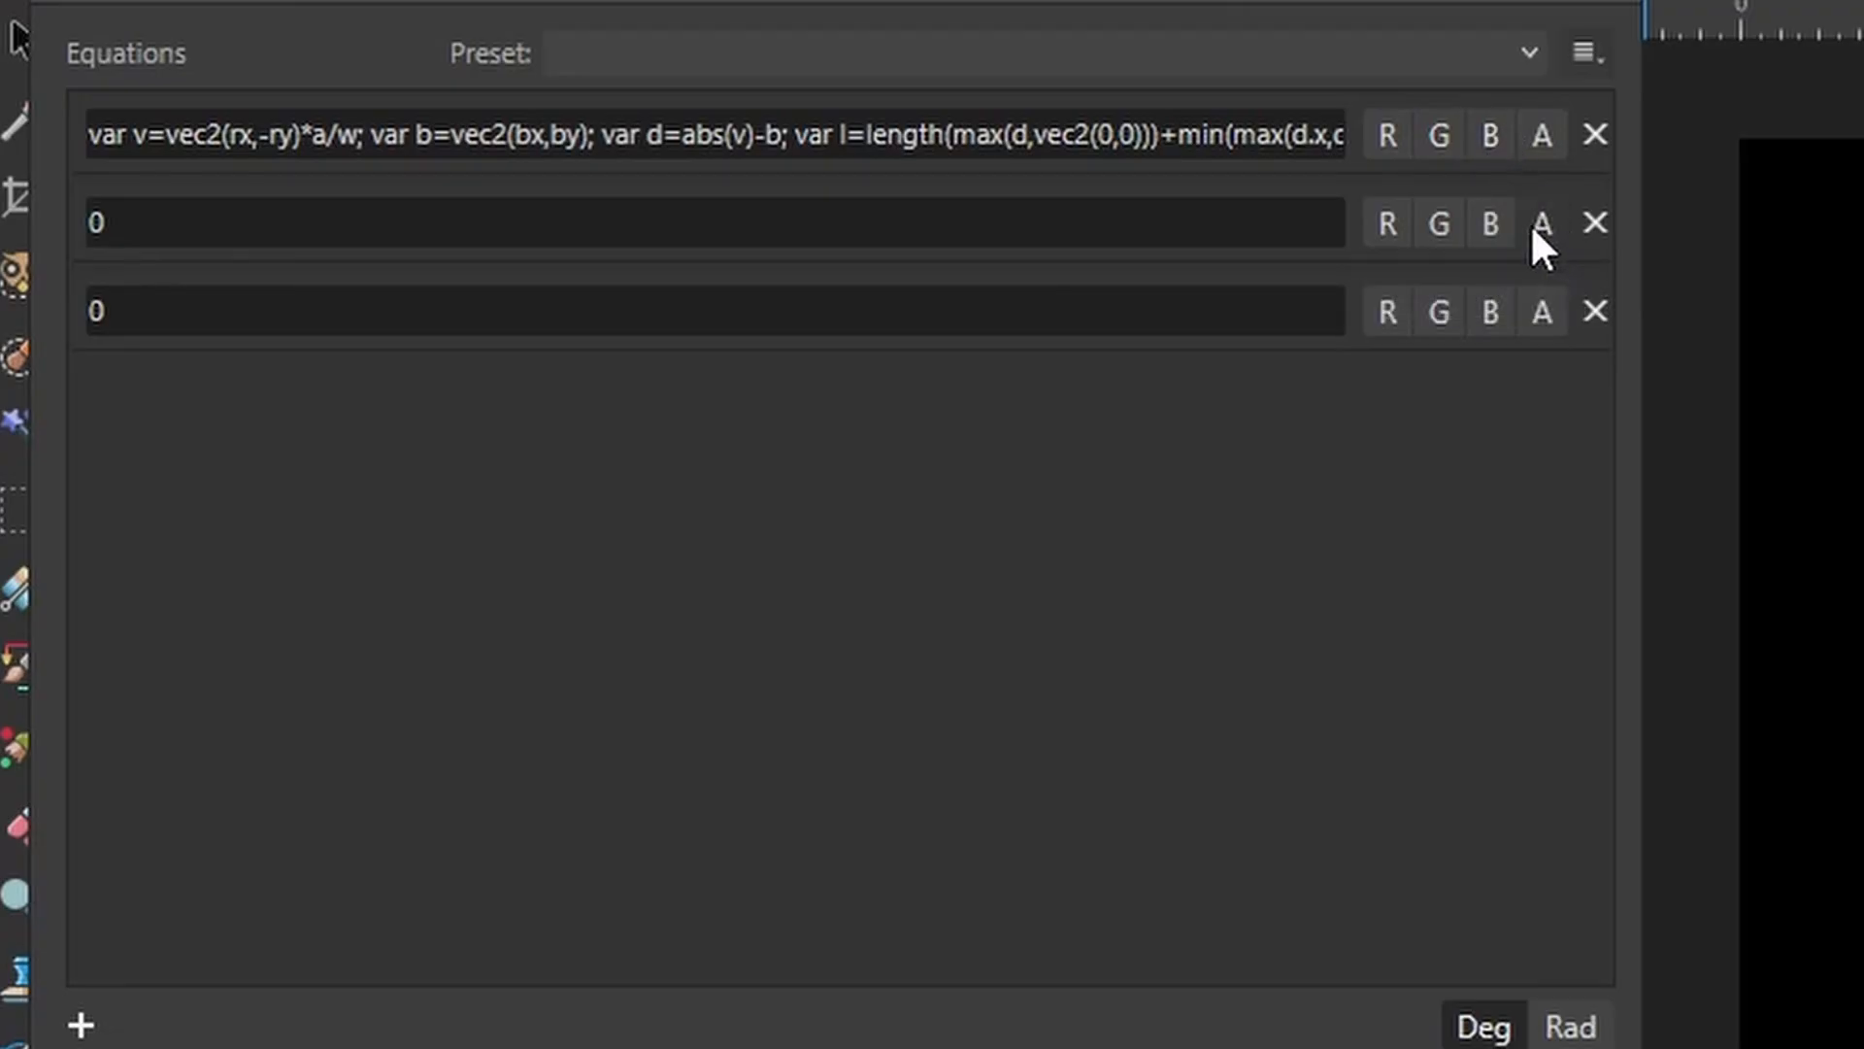
click(1386, 222)
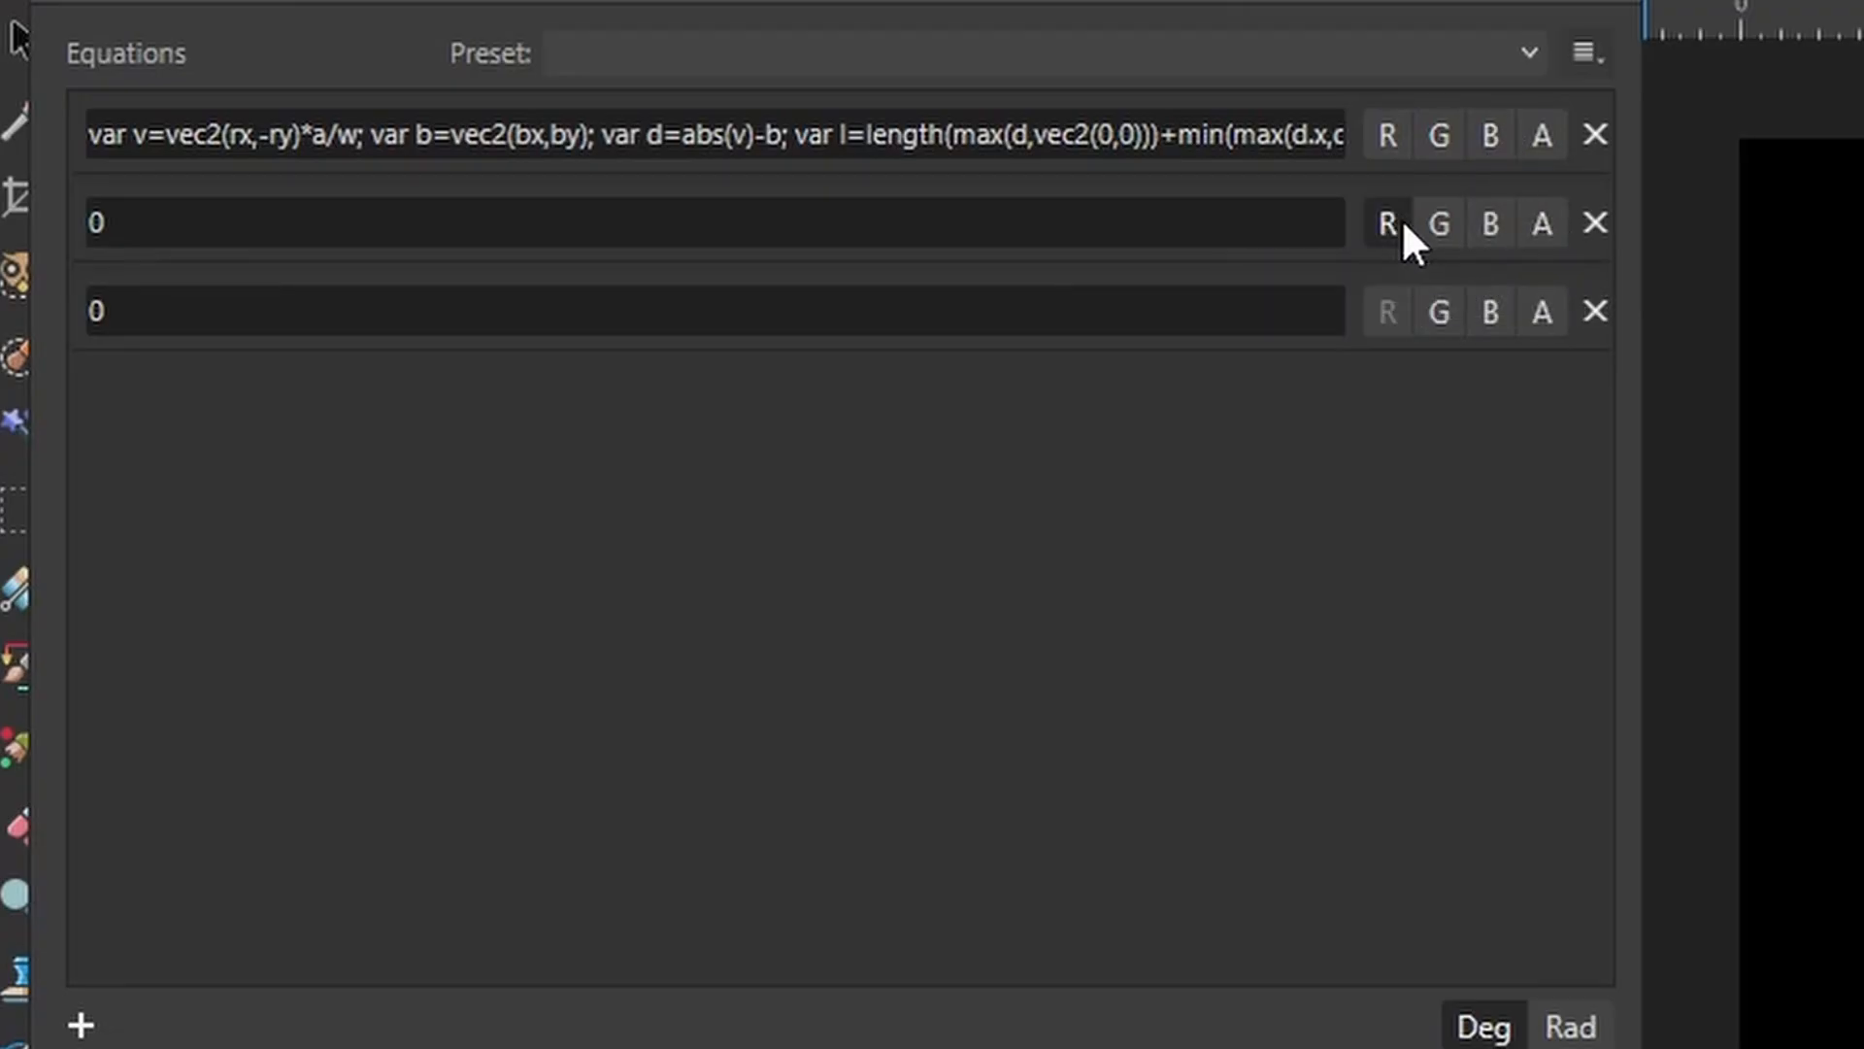
click(1439, 308)
Copy the first equation's full expression into the second and third equations.
click(889, 131)
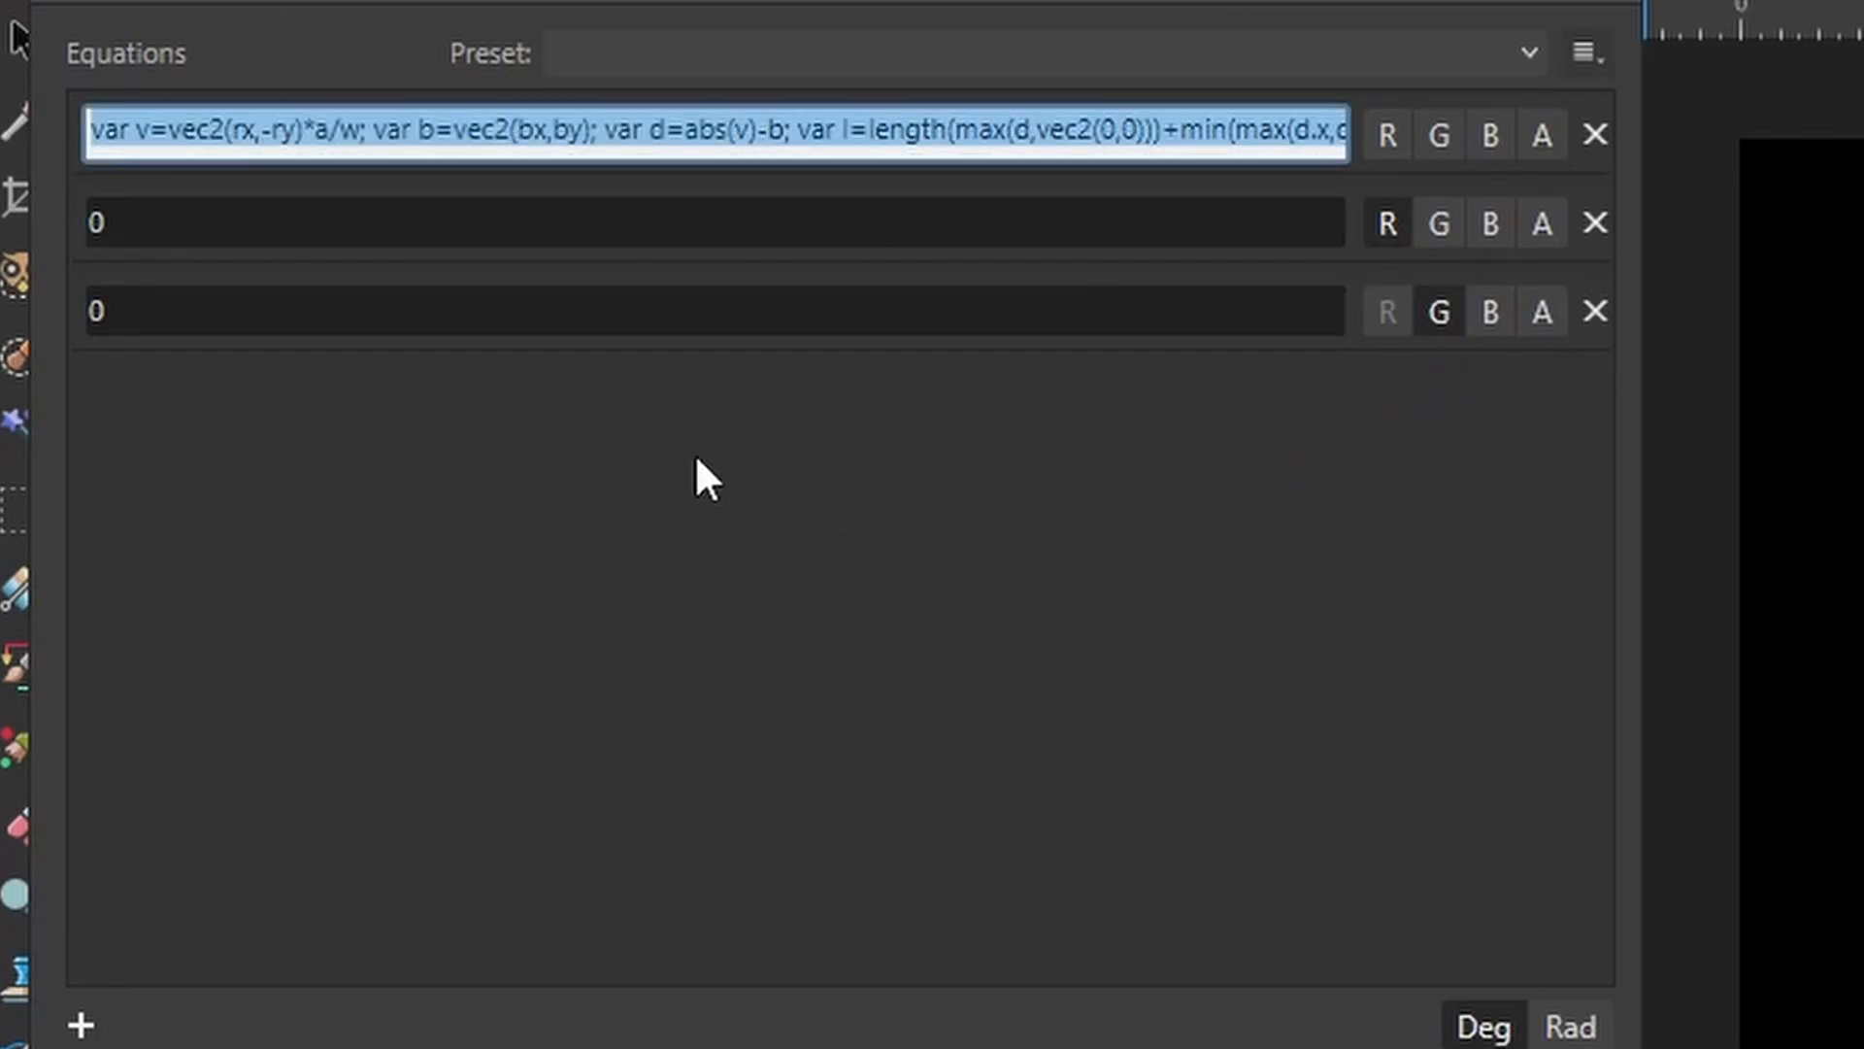
click(466, 228)
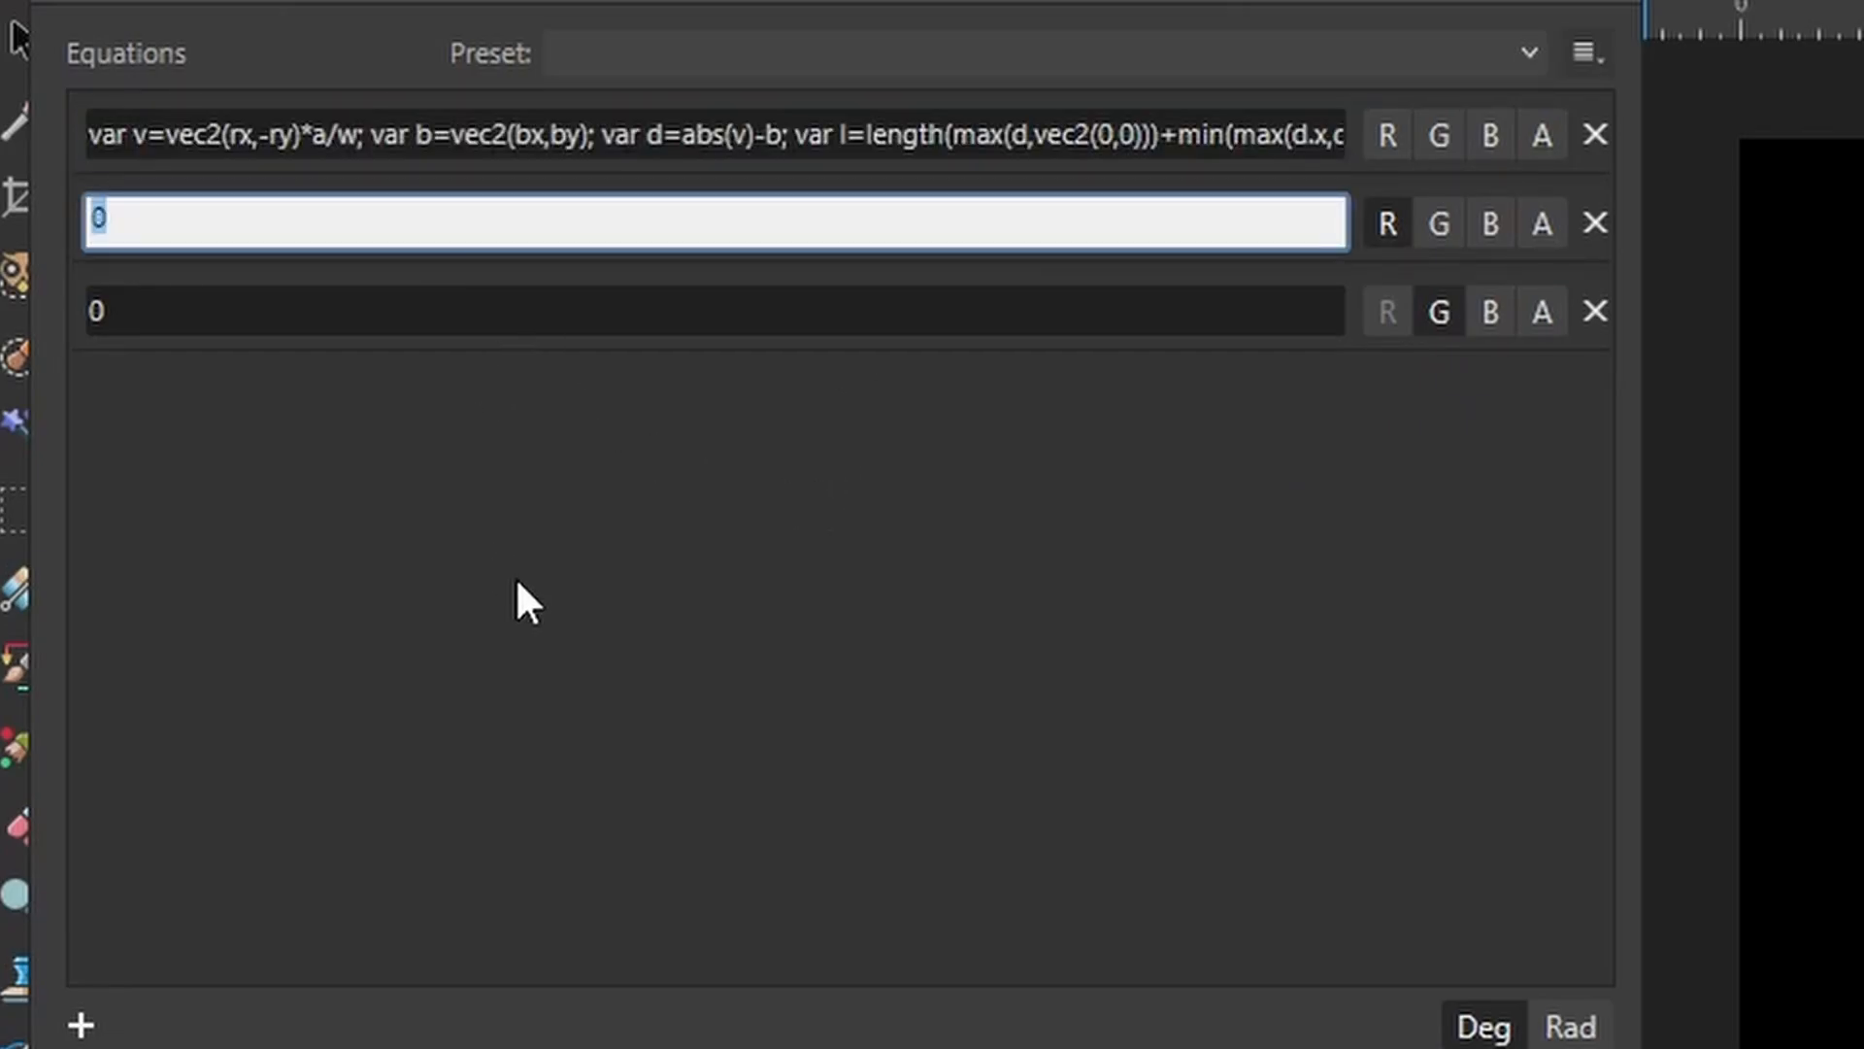
key(ctrl+v)
key(Return)
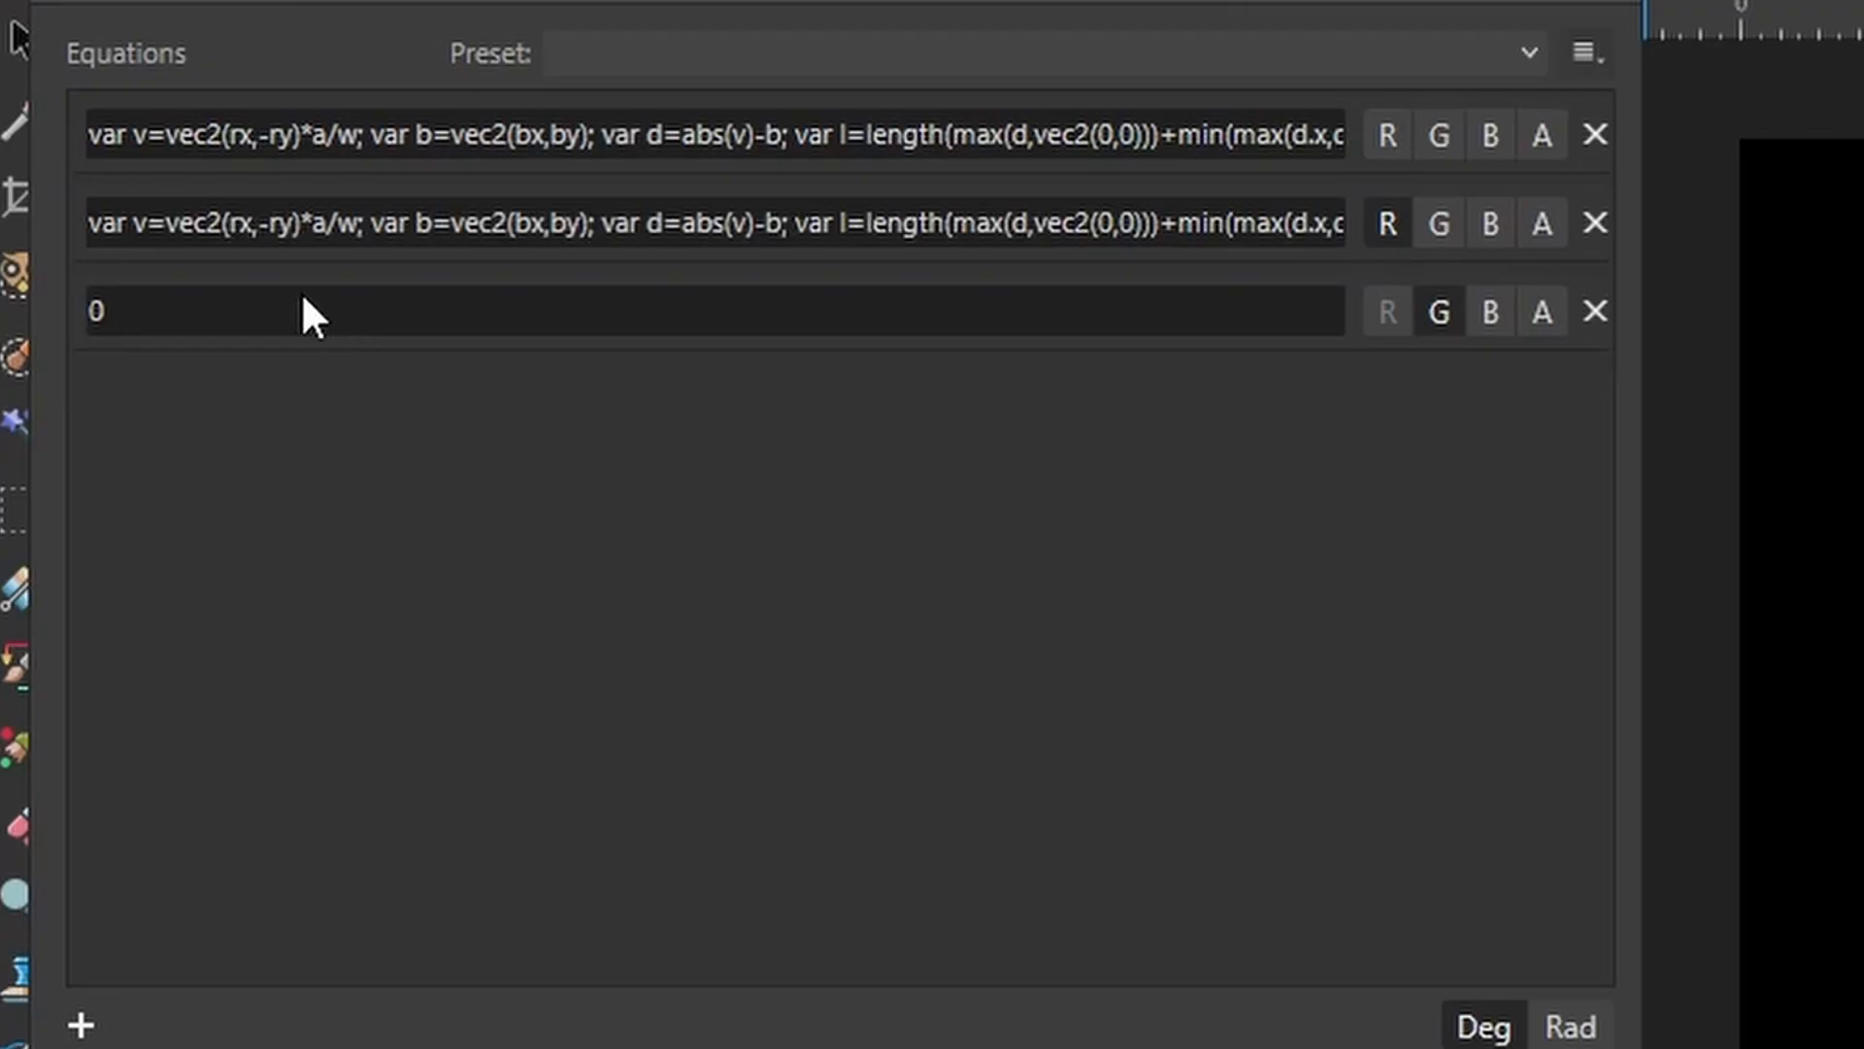
click(312, 308)
key(ctrl+v)
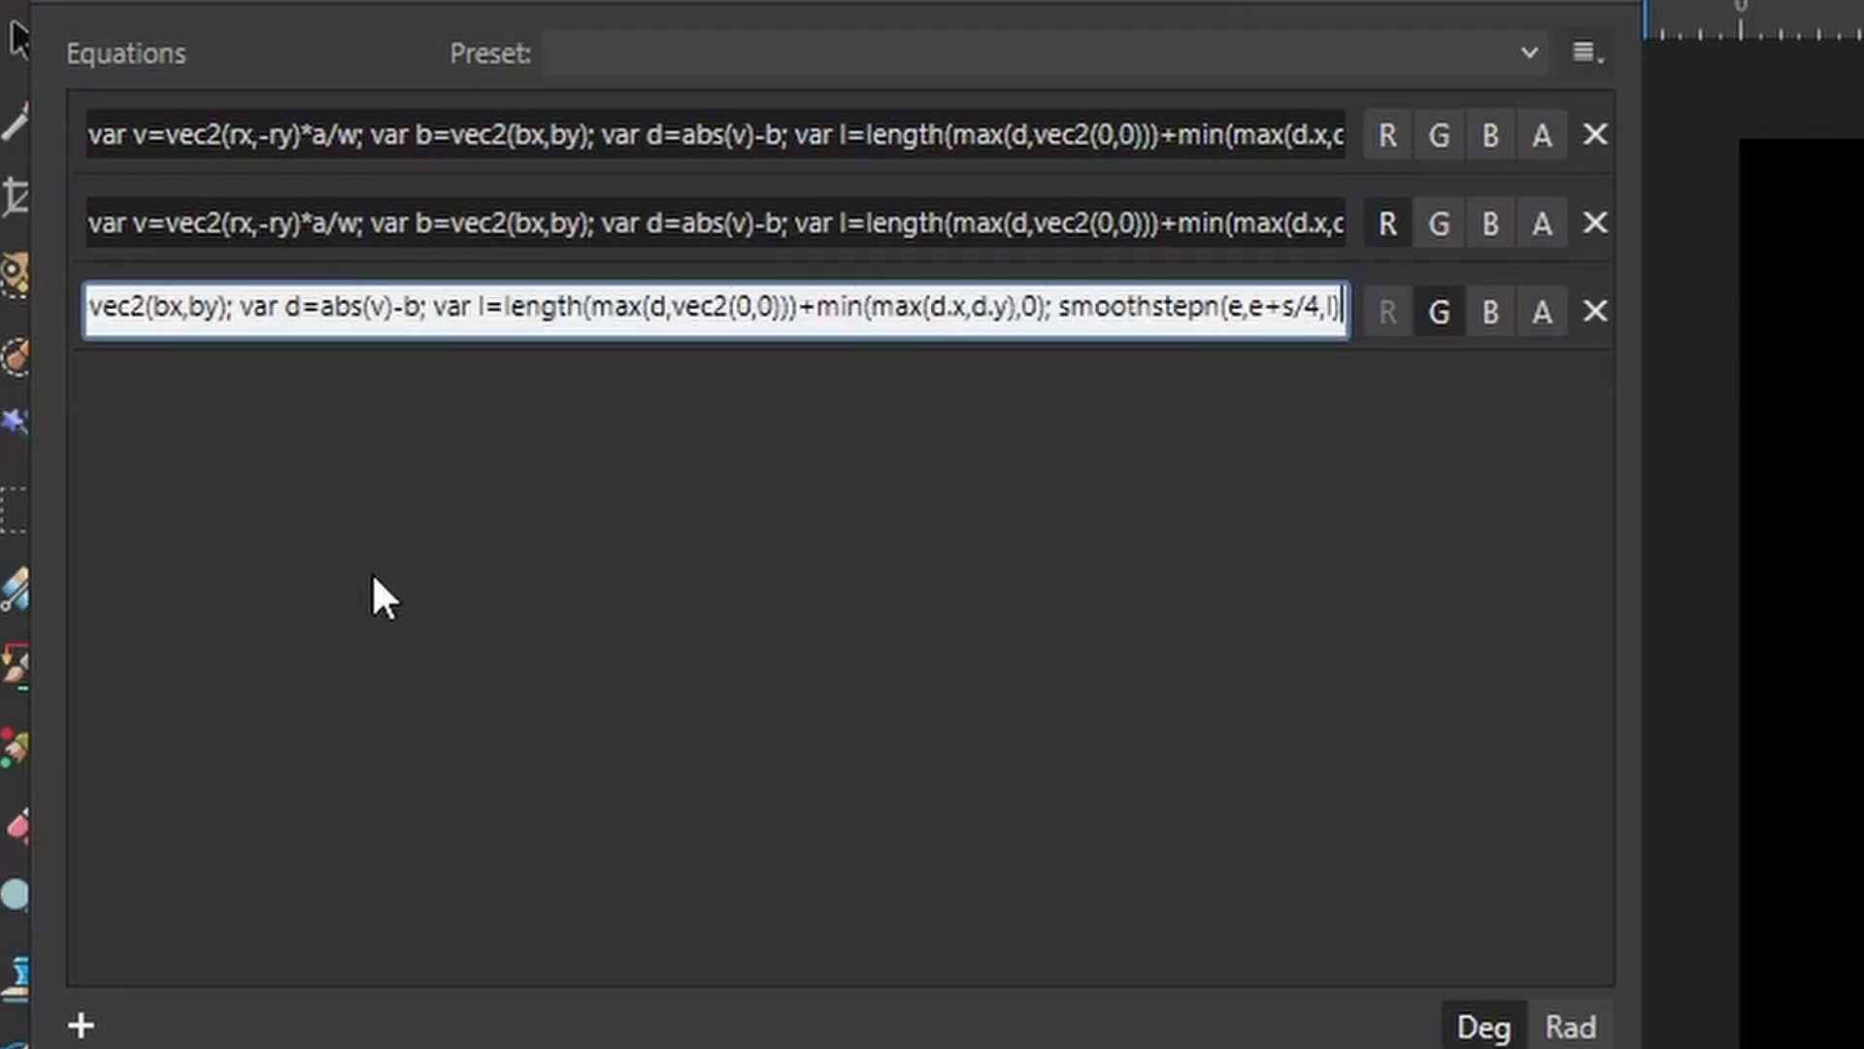
key(Return)
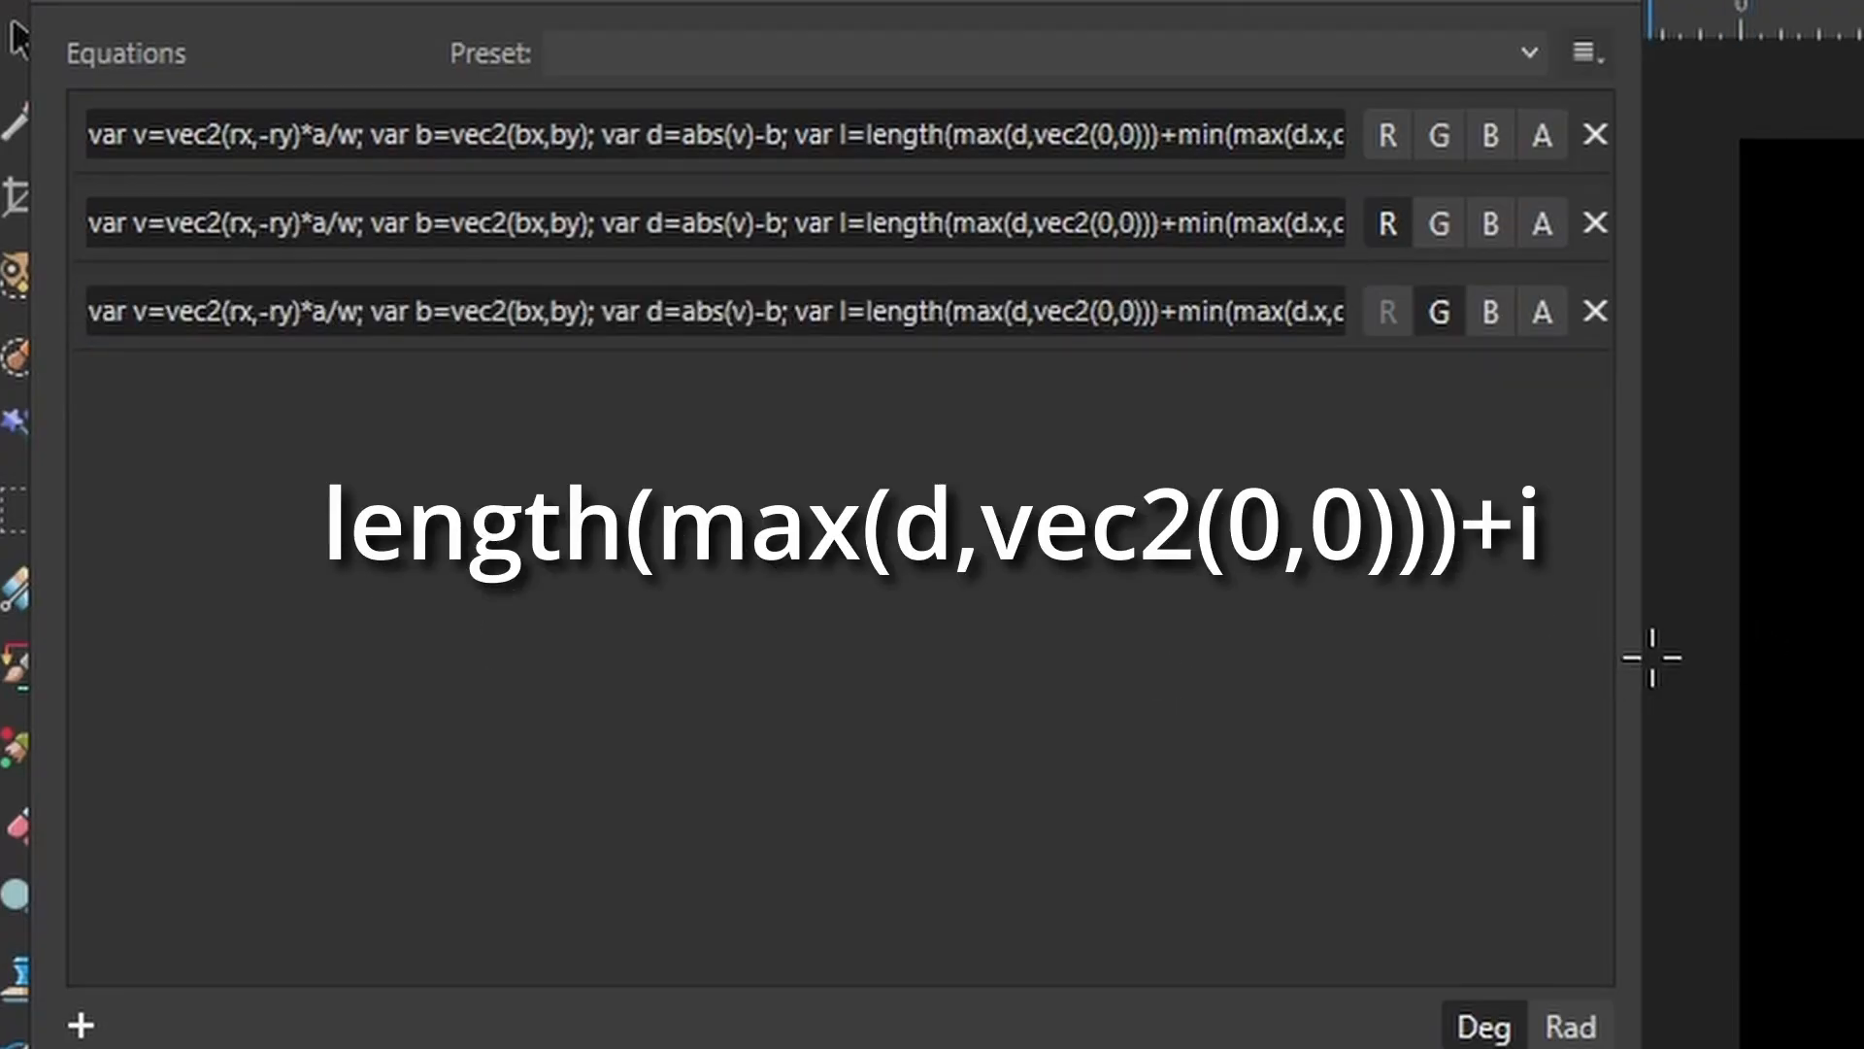
Replace everything after the length term in the second equation with +i.
drag(1639, 661, 1860, 656)
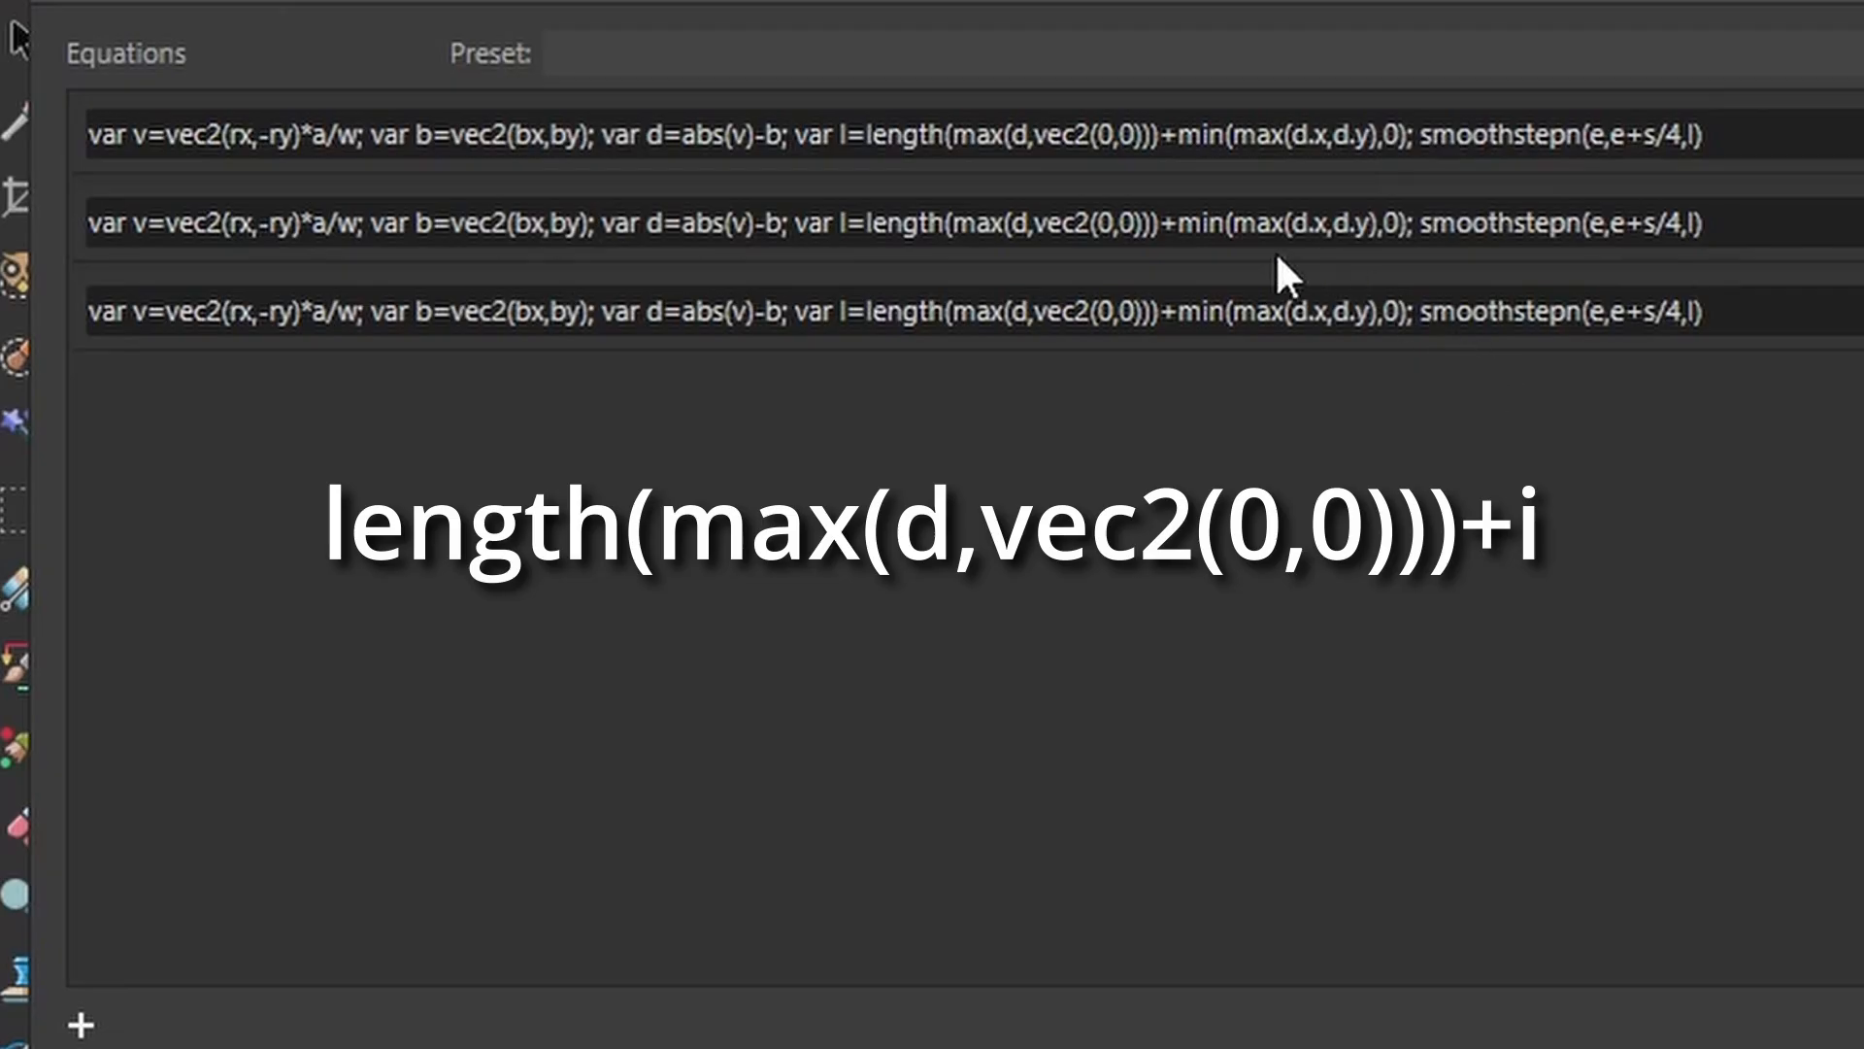
click(1204, 219)
click(1178, 222)
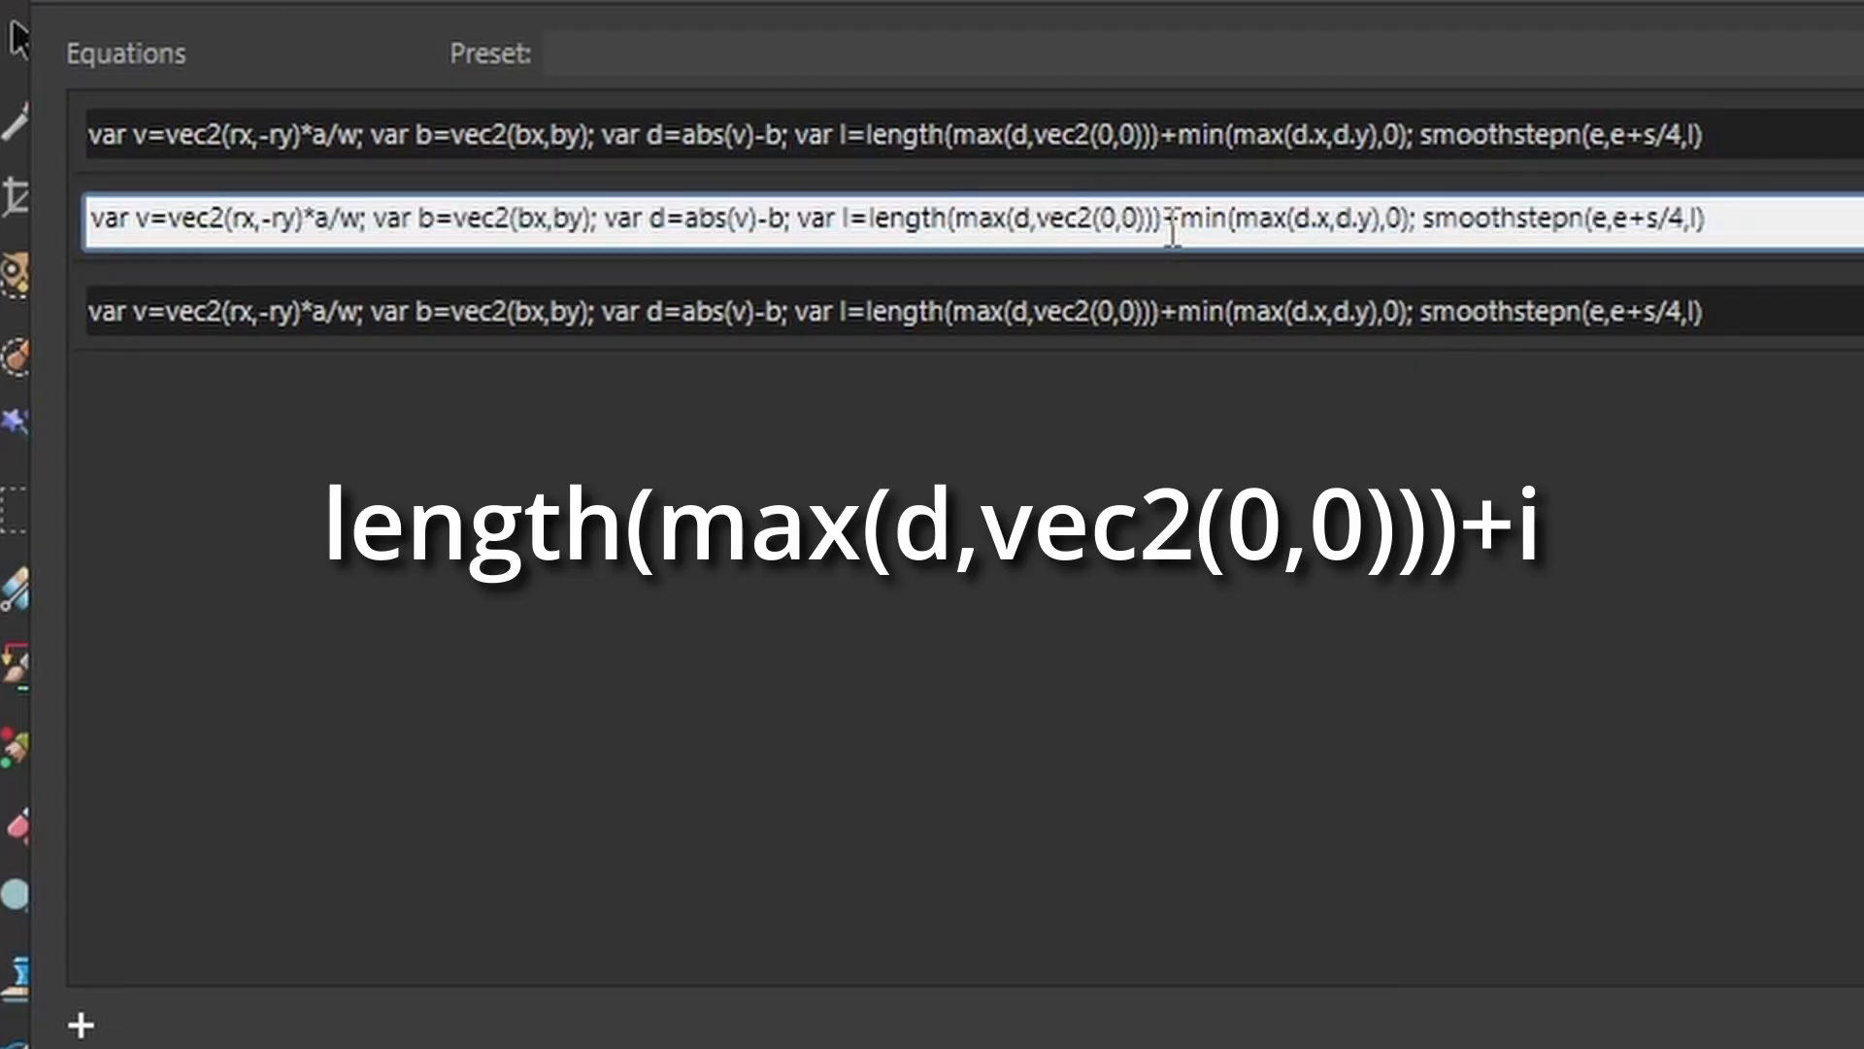
drag(1171, 233, 1756, 248)
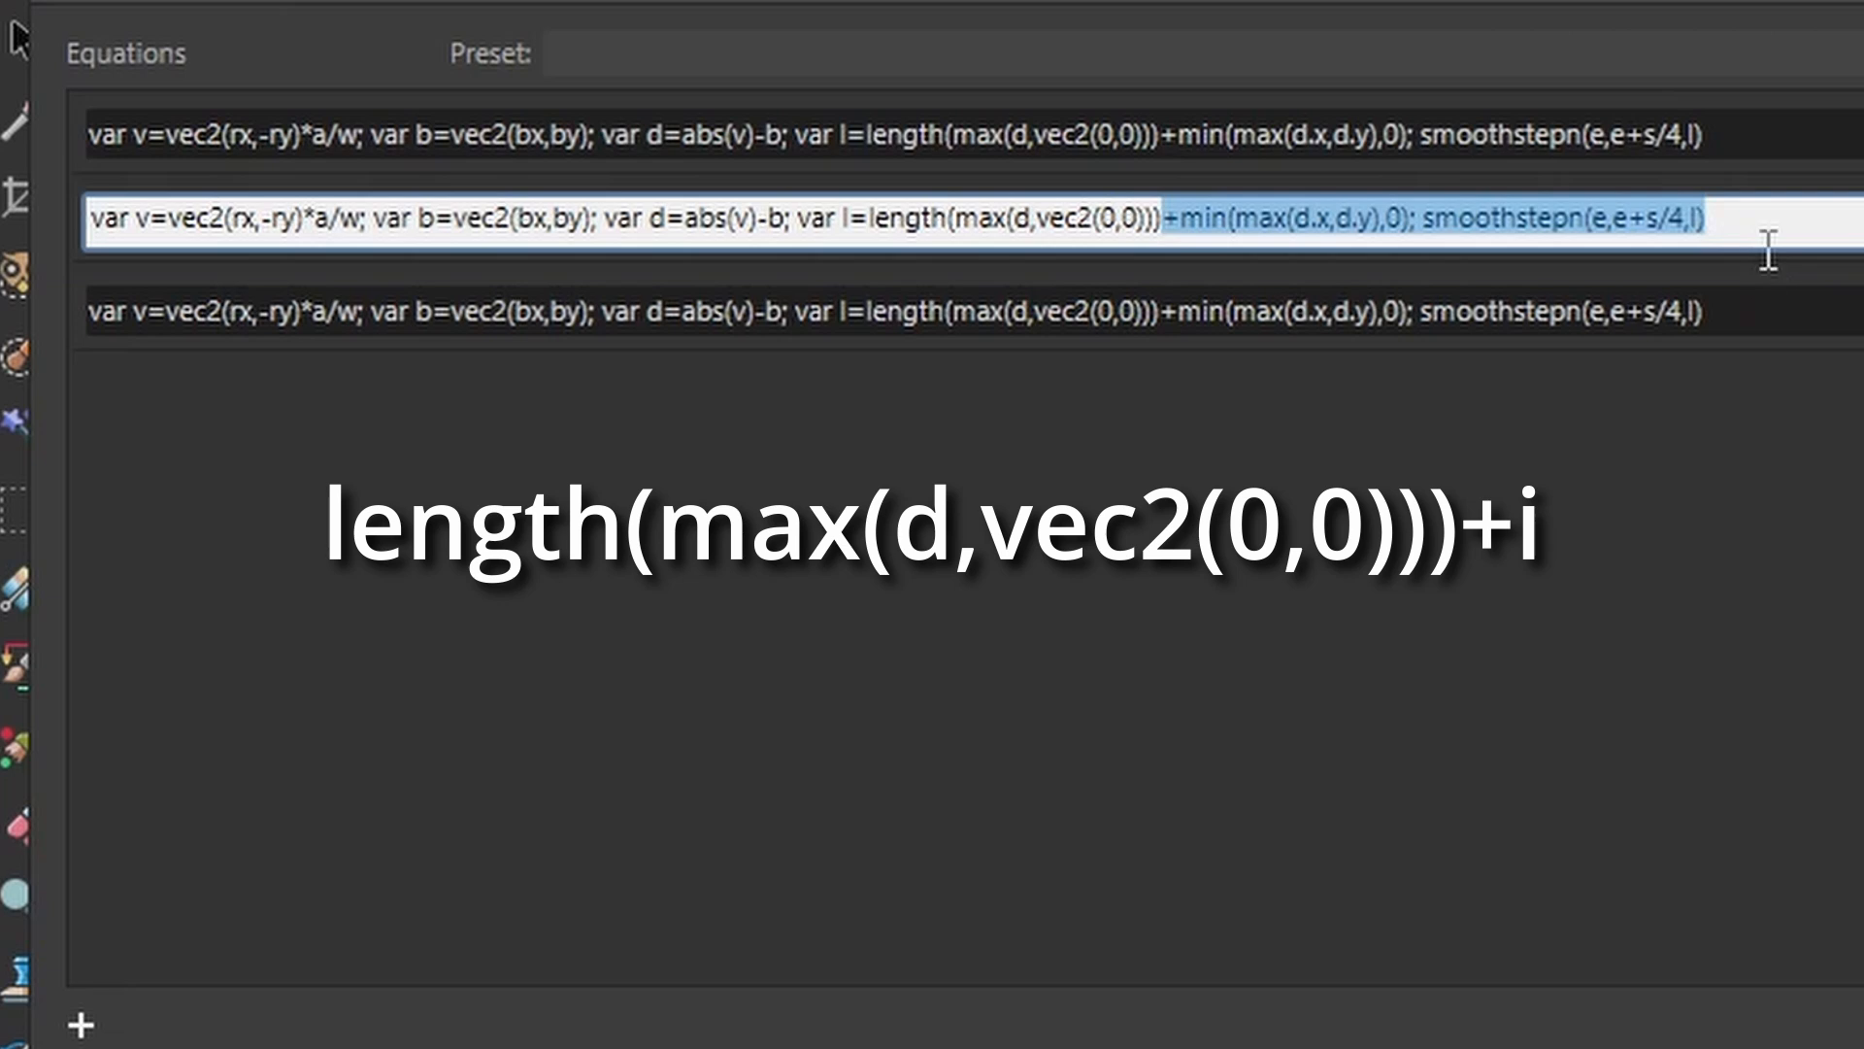
key(BackSpace)
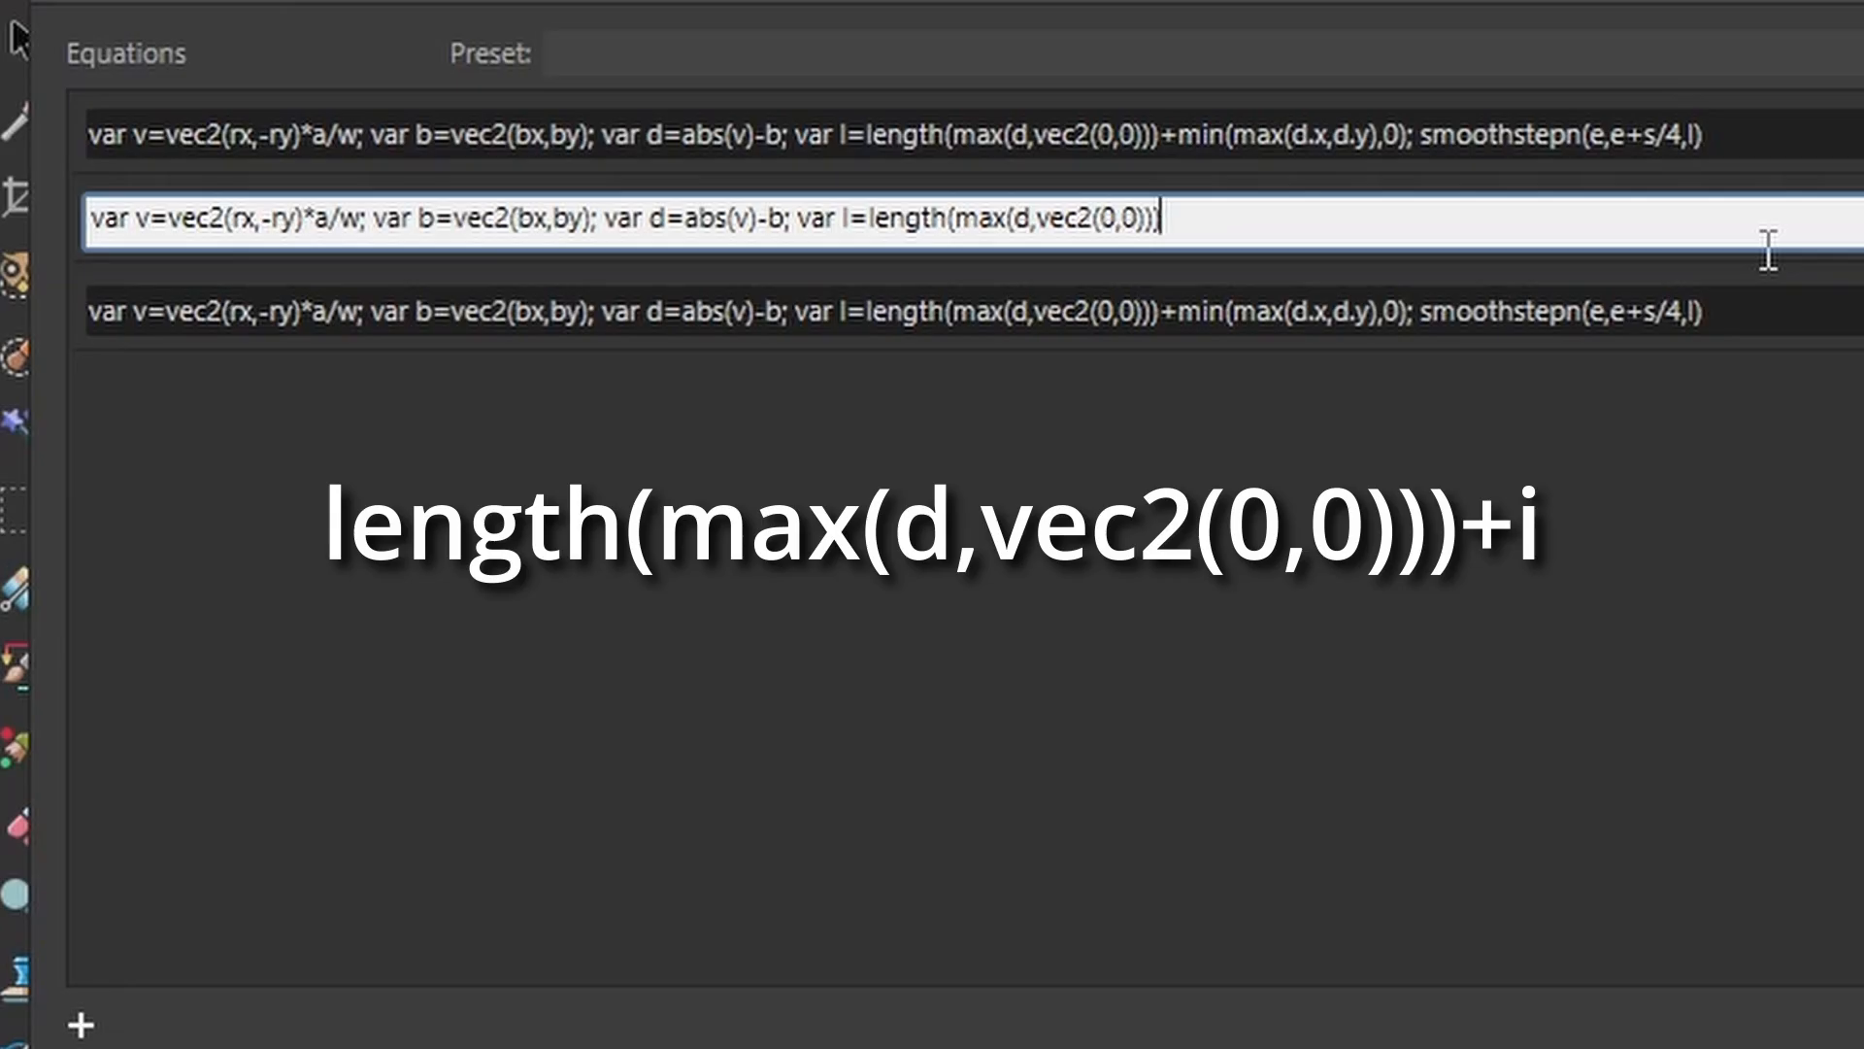
text(+i)
key(Return)
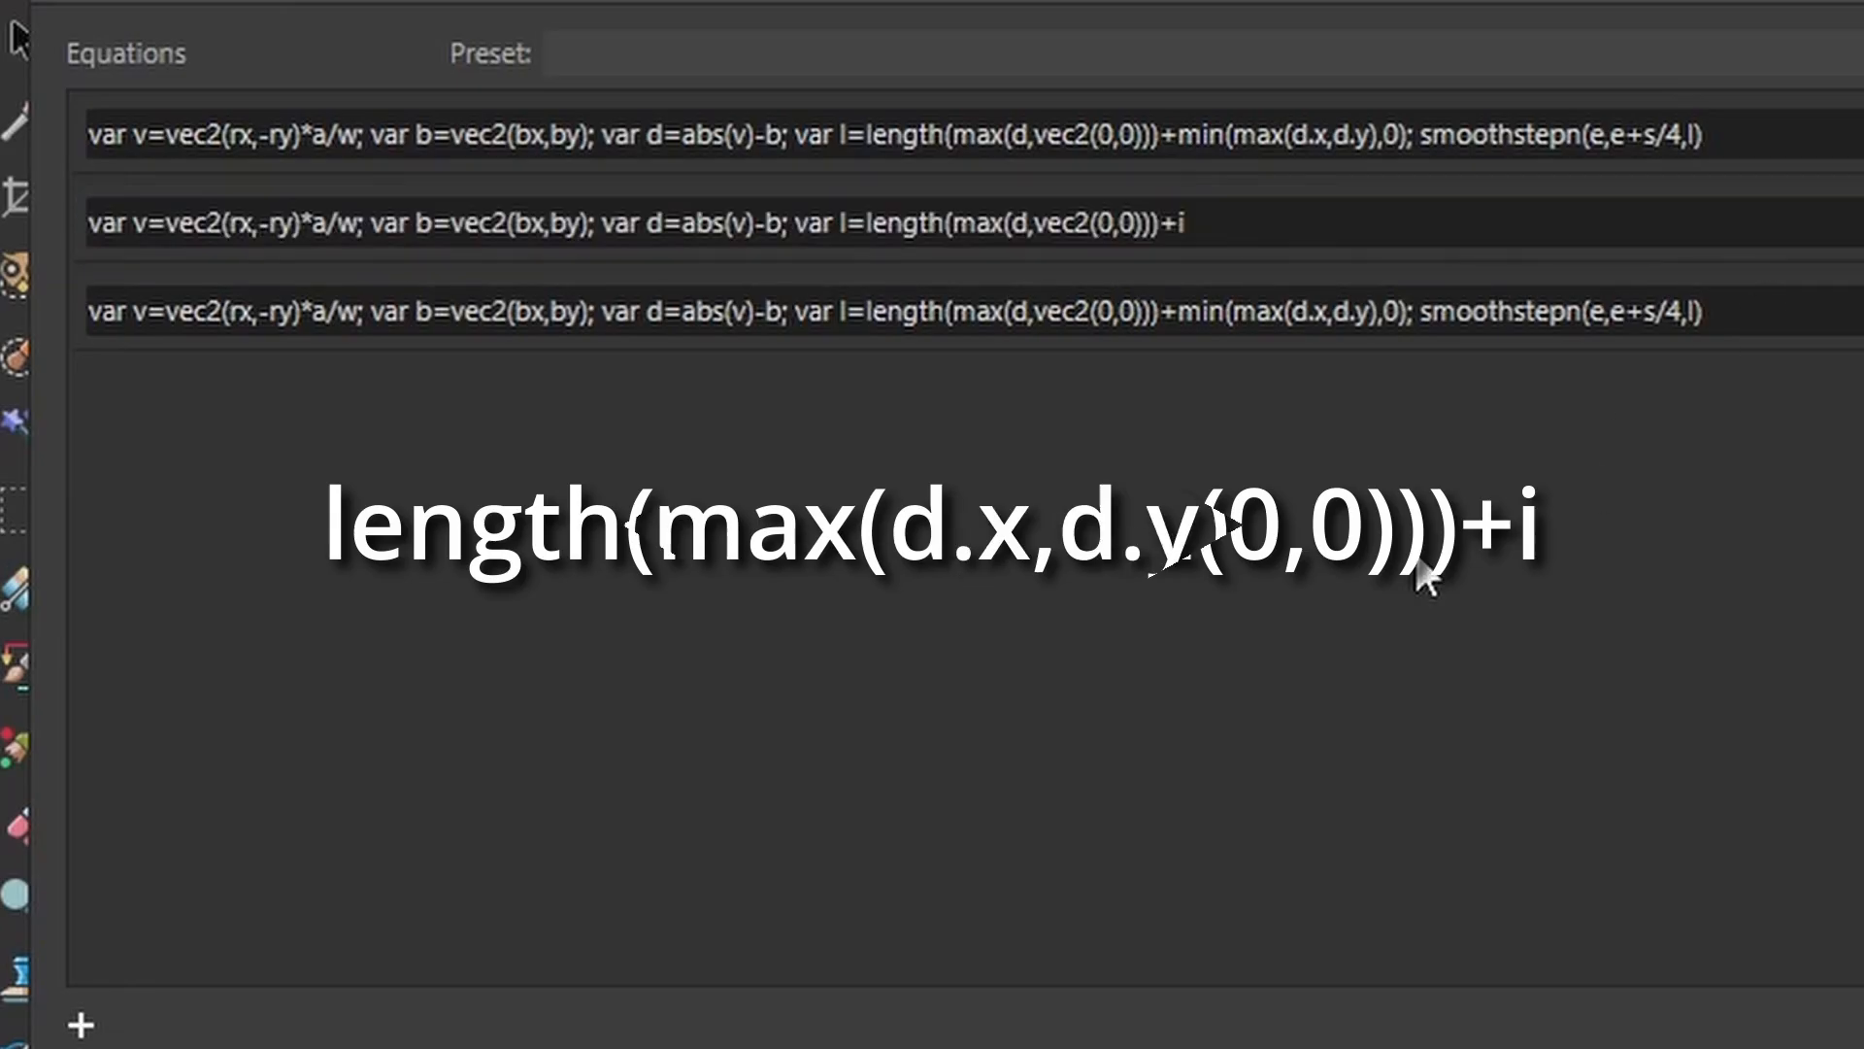
Delete the length term and the trailing smoothstepn call from the third equation, leaving var l=min(max(d.x,d.y),0).
click(1119, 316)
click(1078, 309)
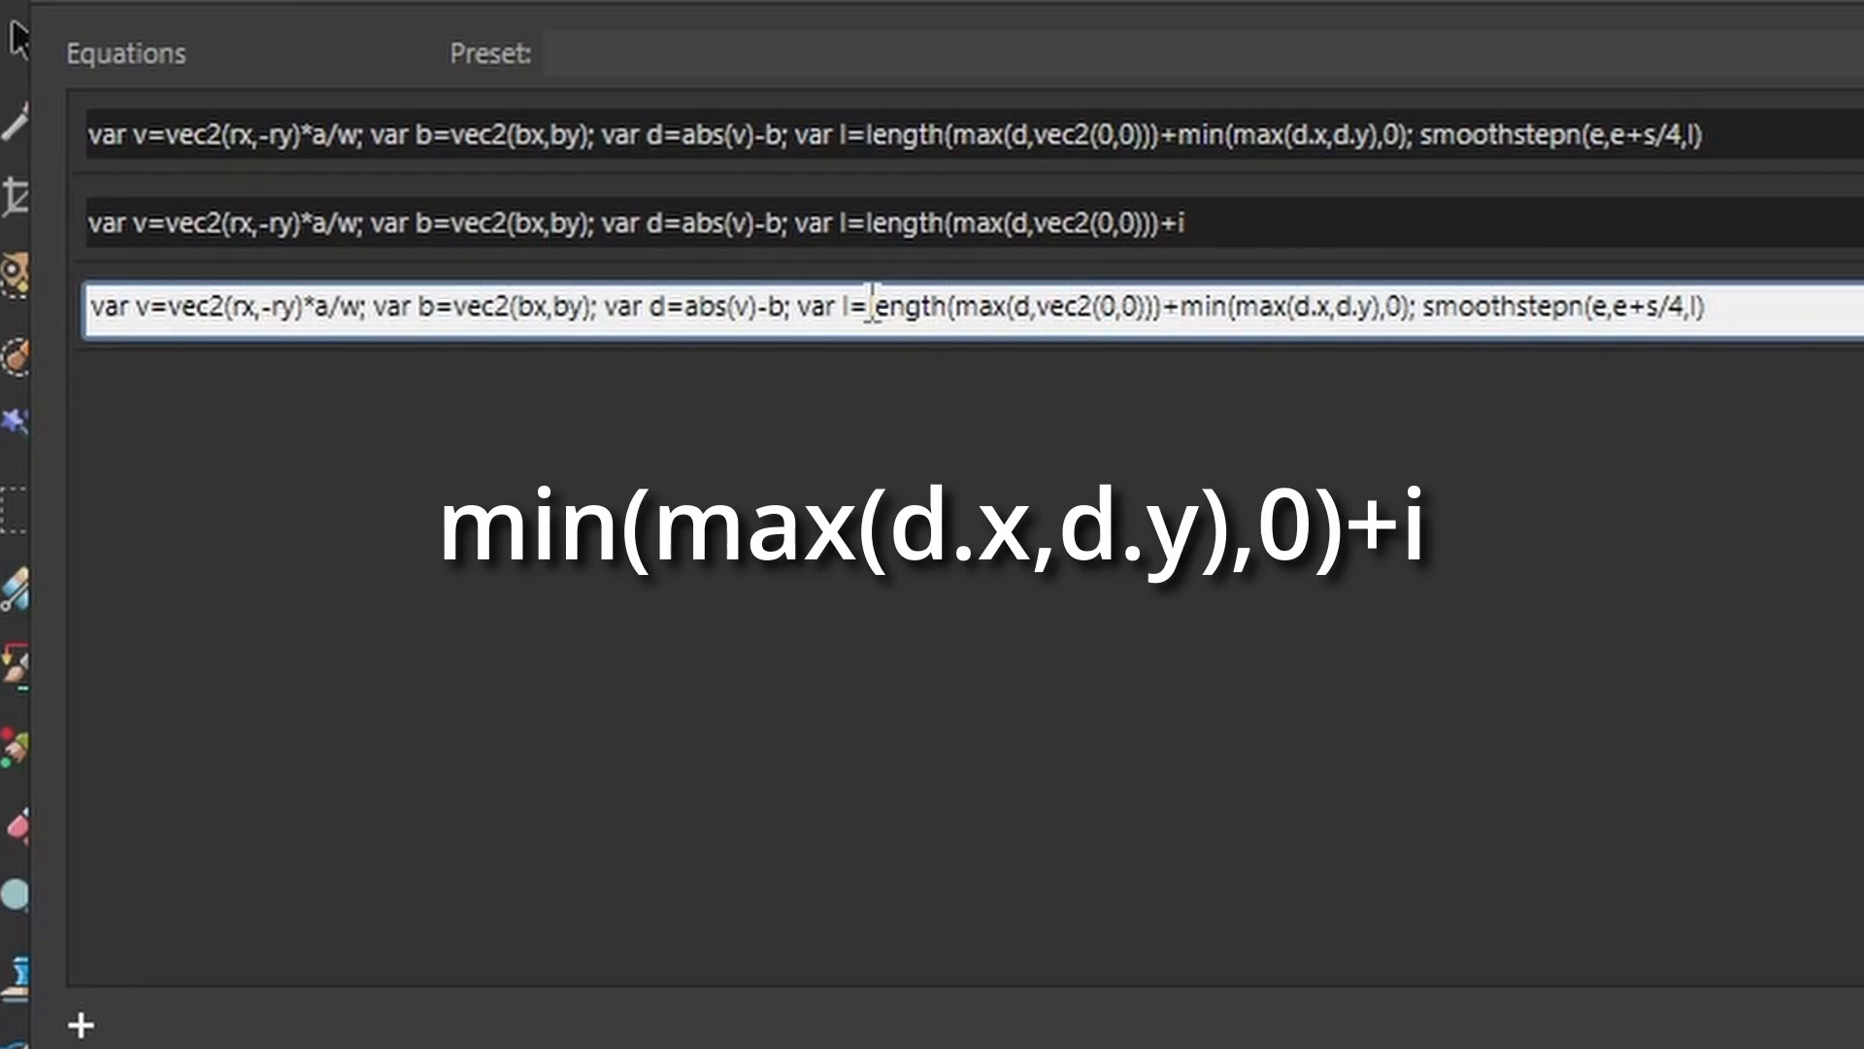
drag(871, 307, 1179, 307)
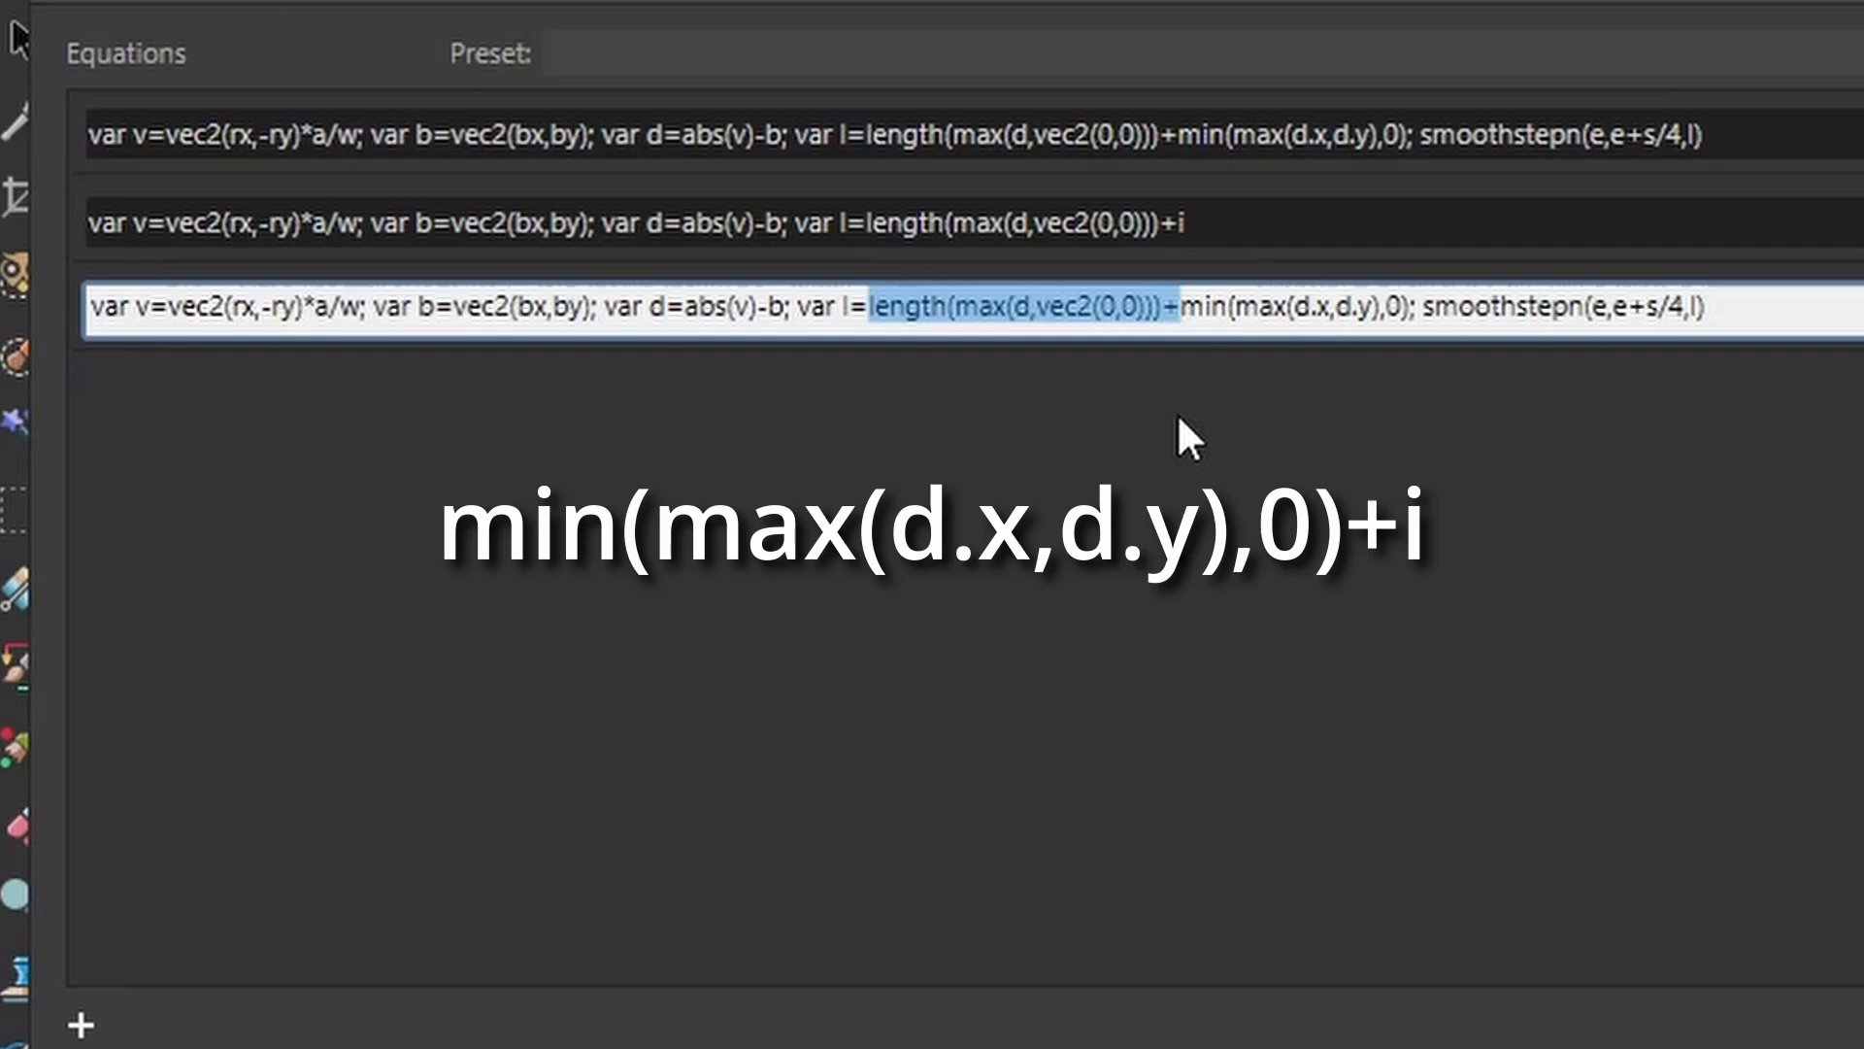
key(BackSpace)
key(BackSpace)
text(=)
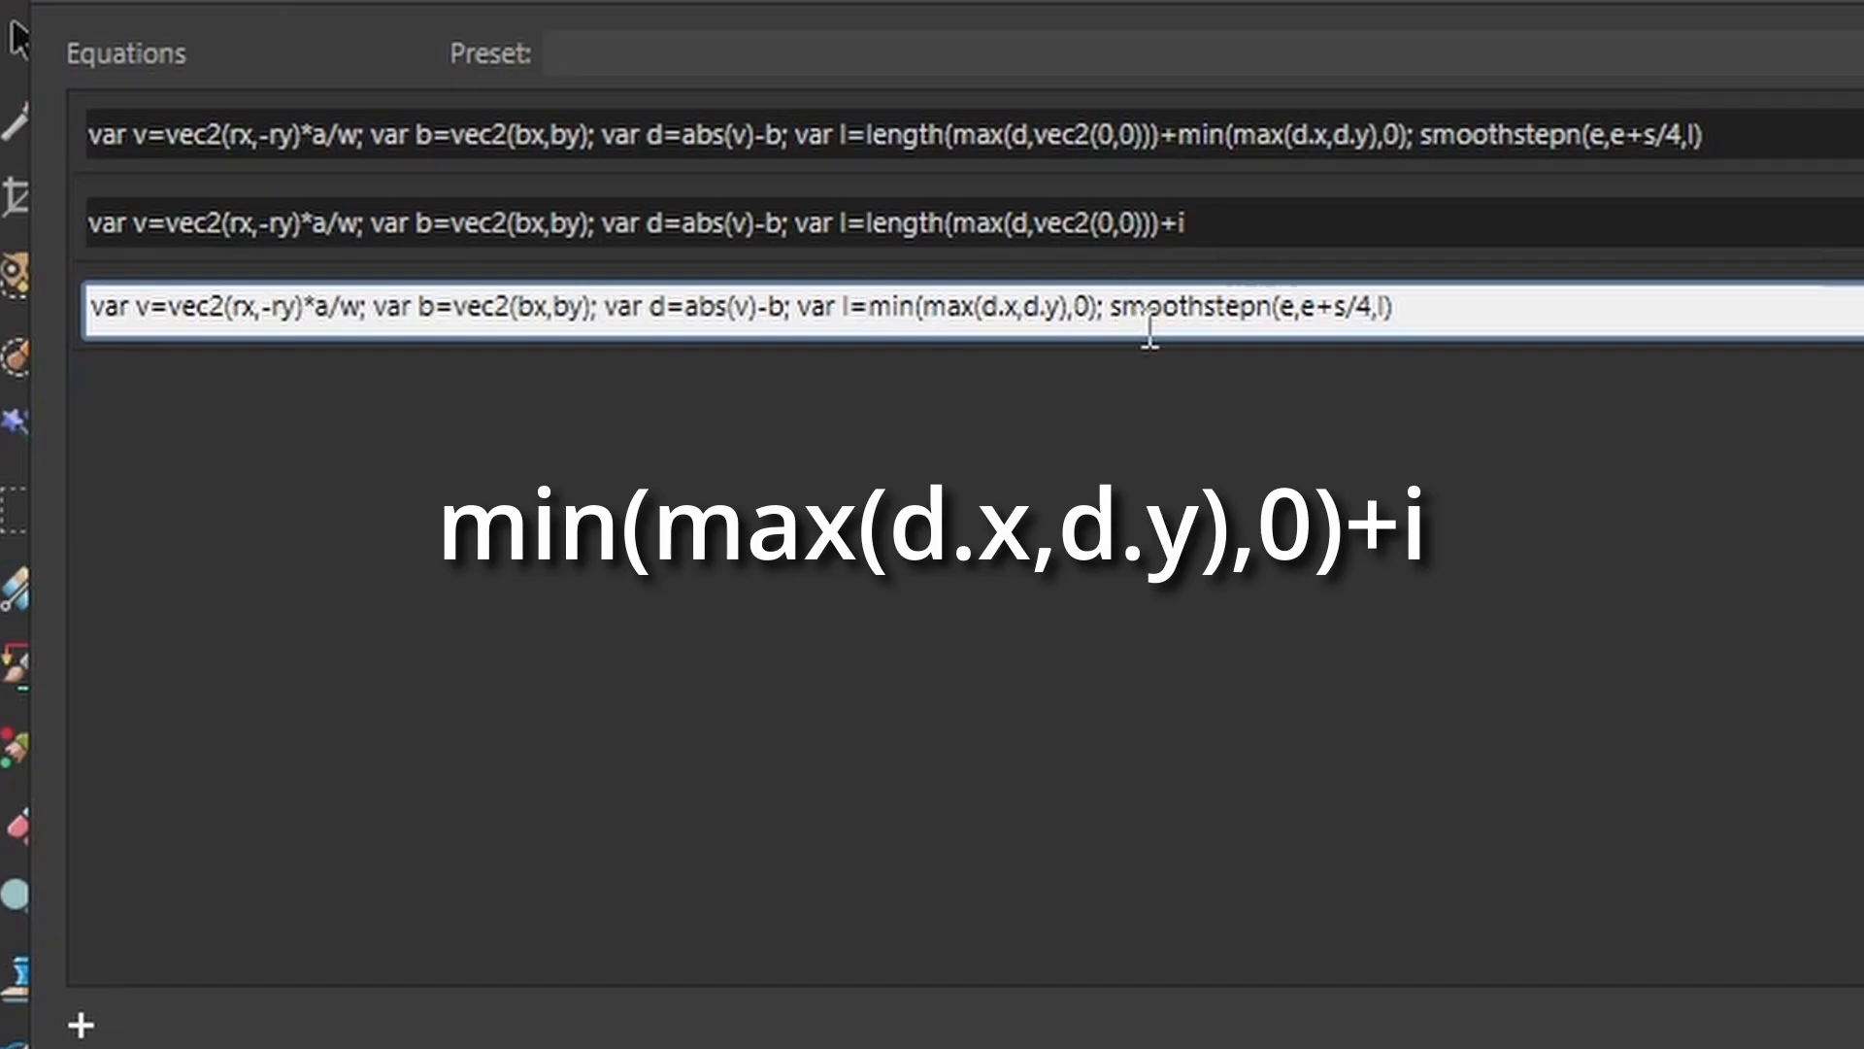
drag(1418, 304, 1102, 326)
key(BackSpace)
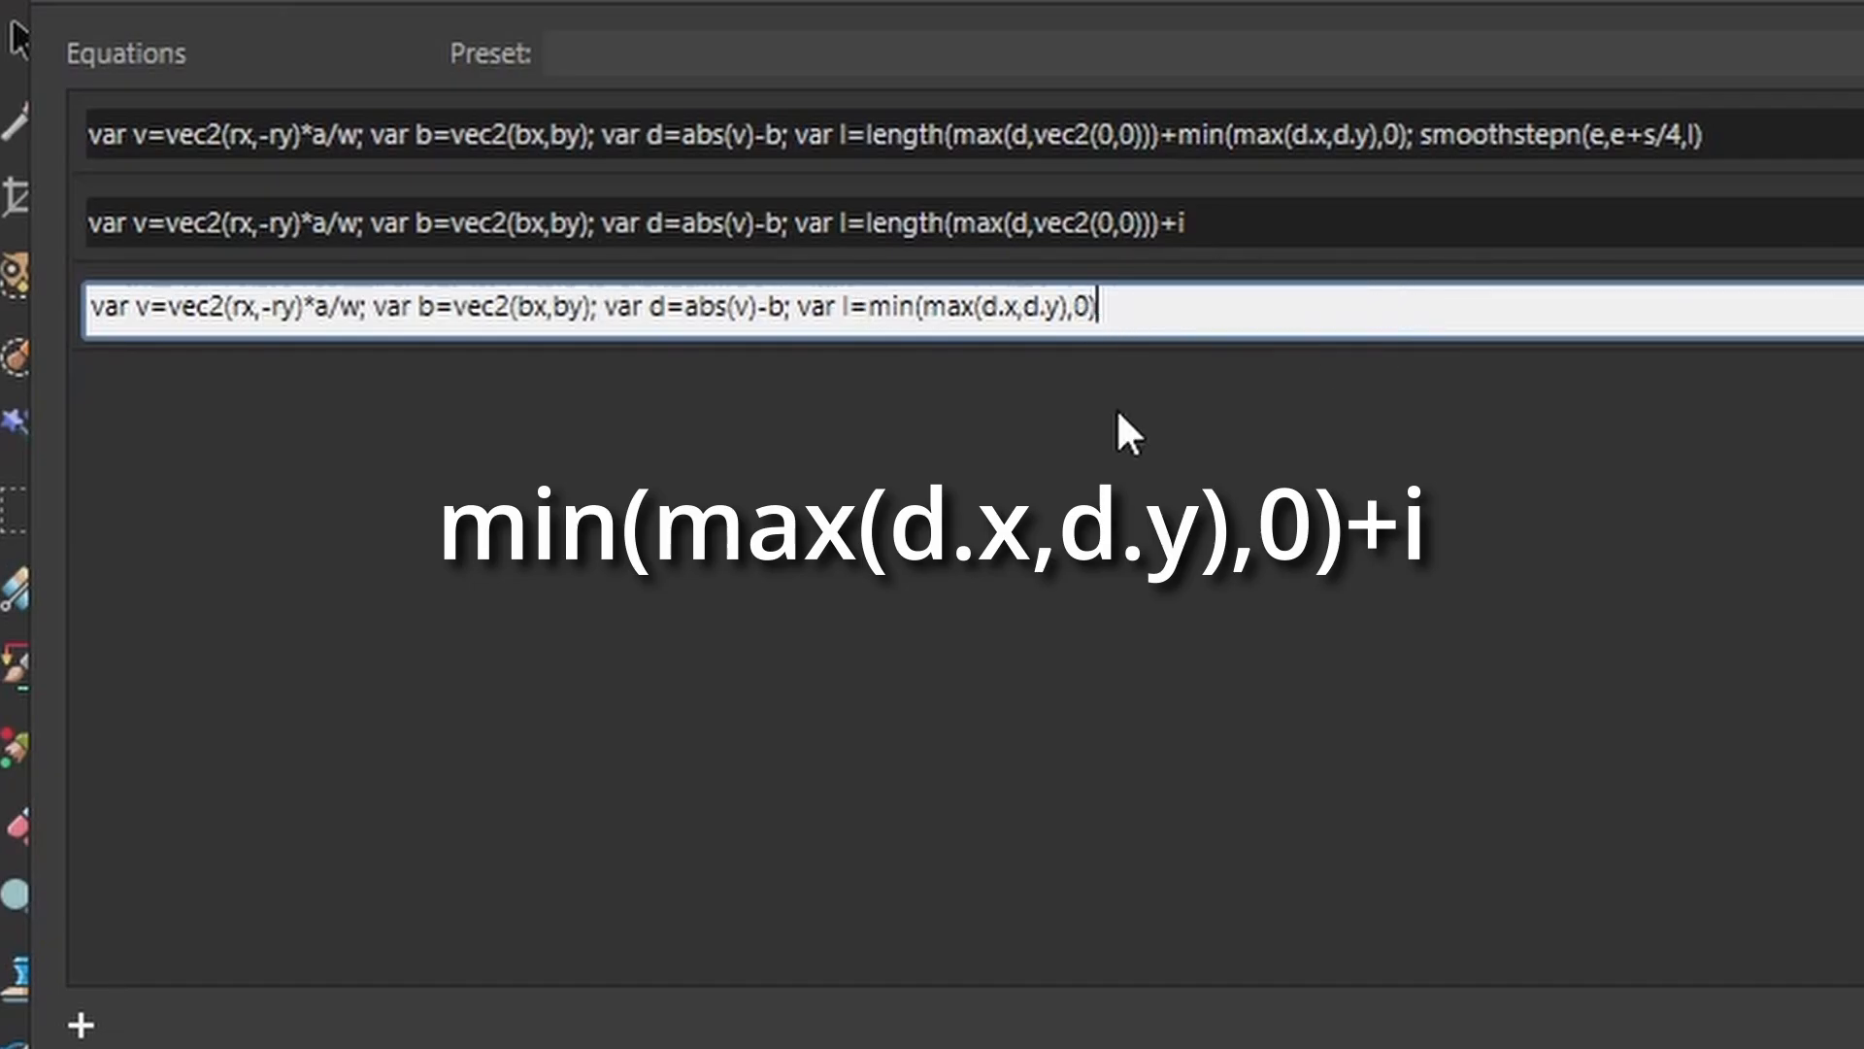
key(Return)
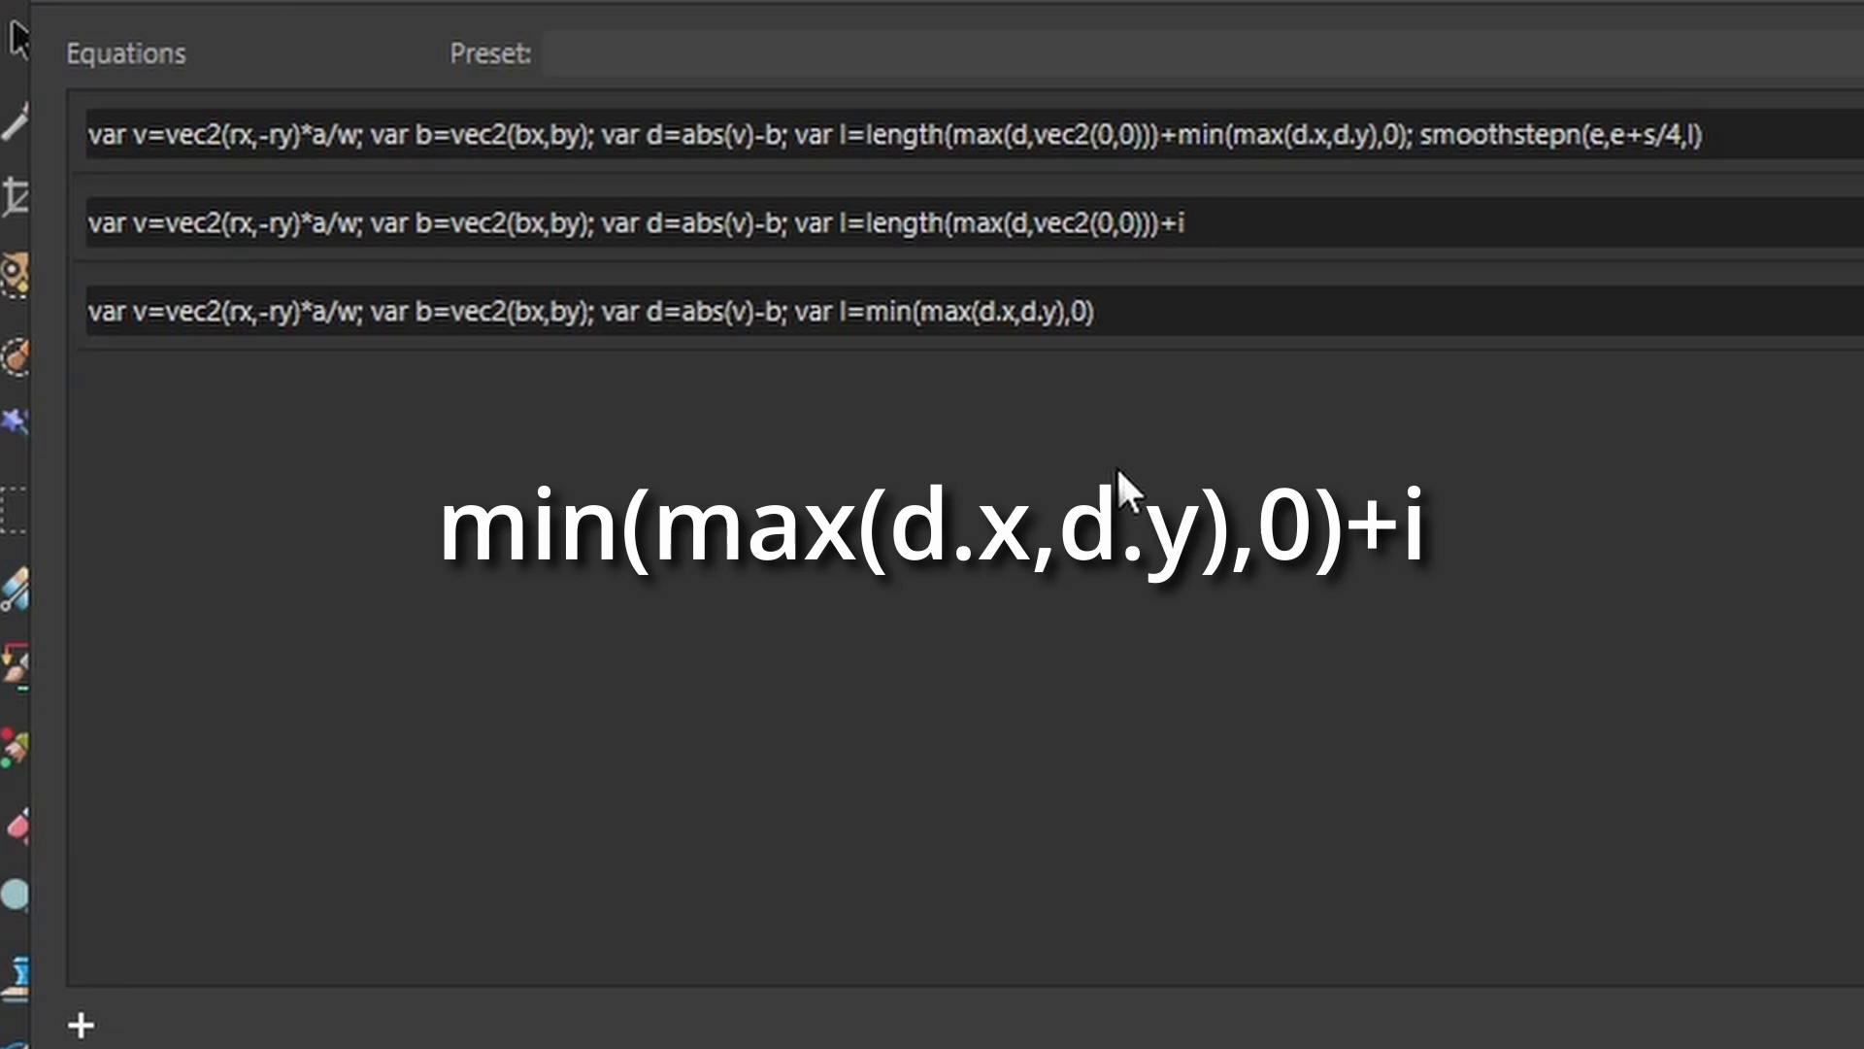
Append +i to the end of the third equation.
click(1132, 325)
click(1132, 320)
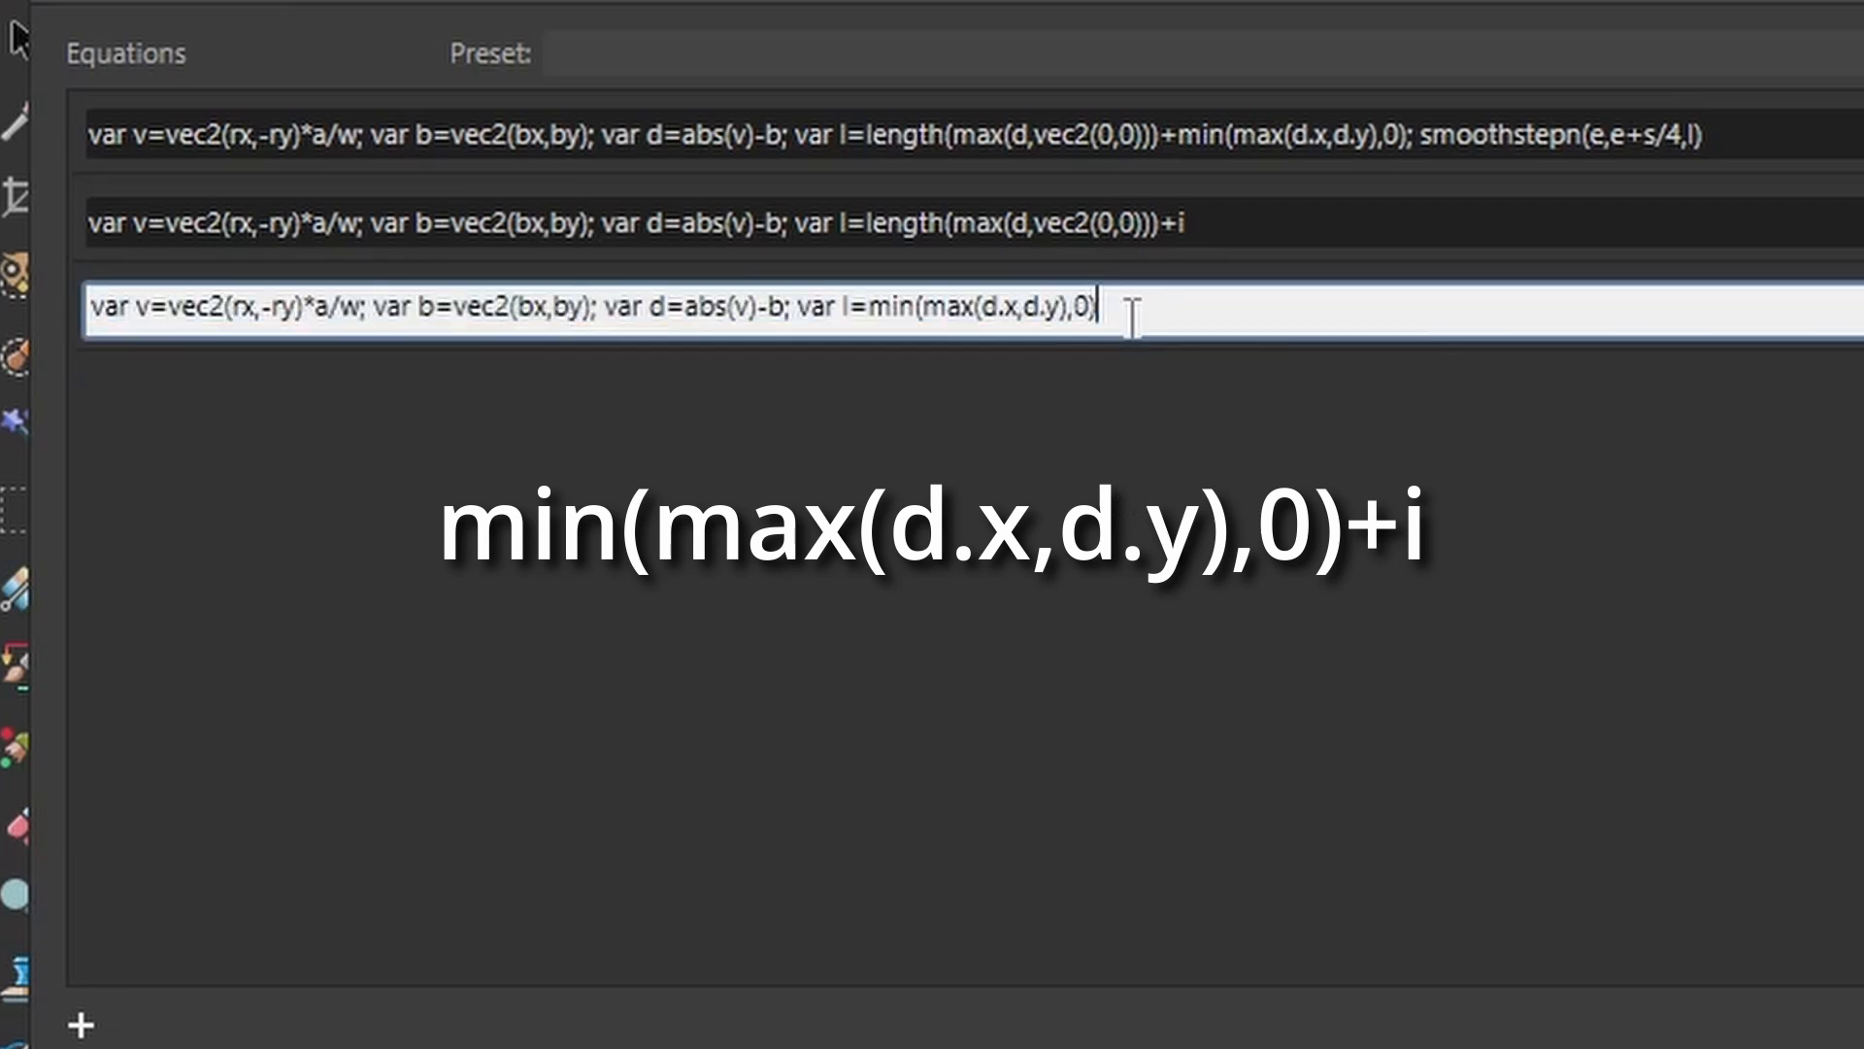
text(+i)
key(Return)
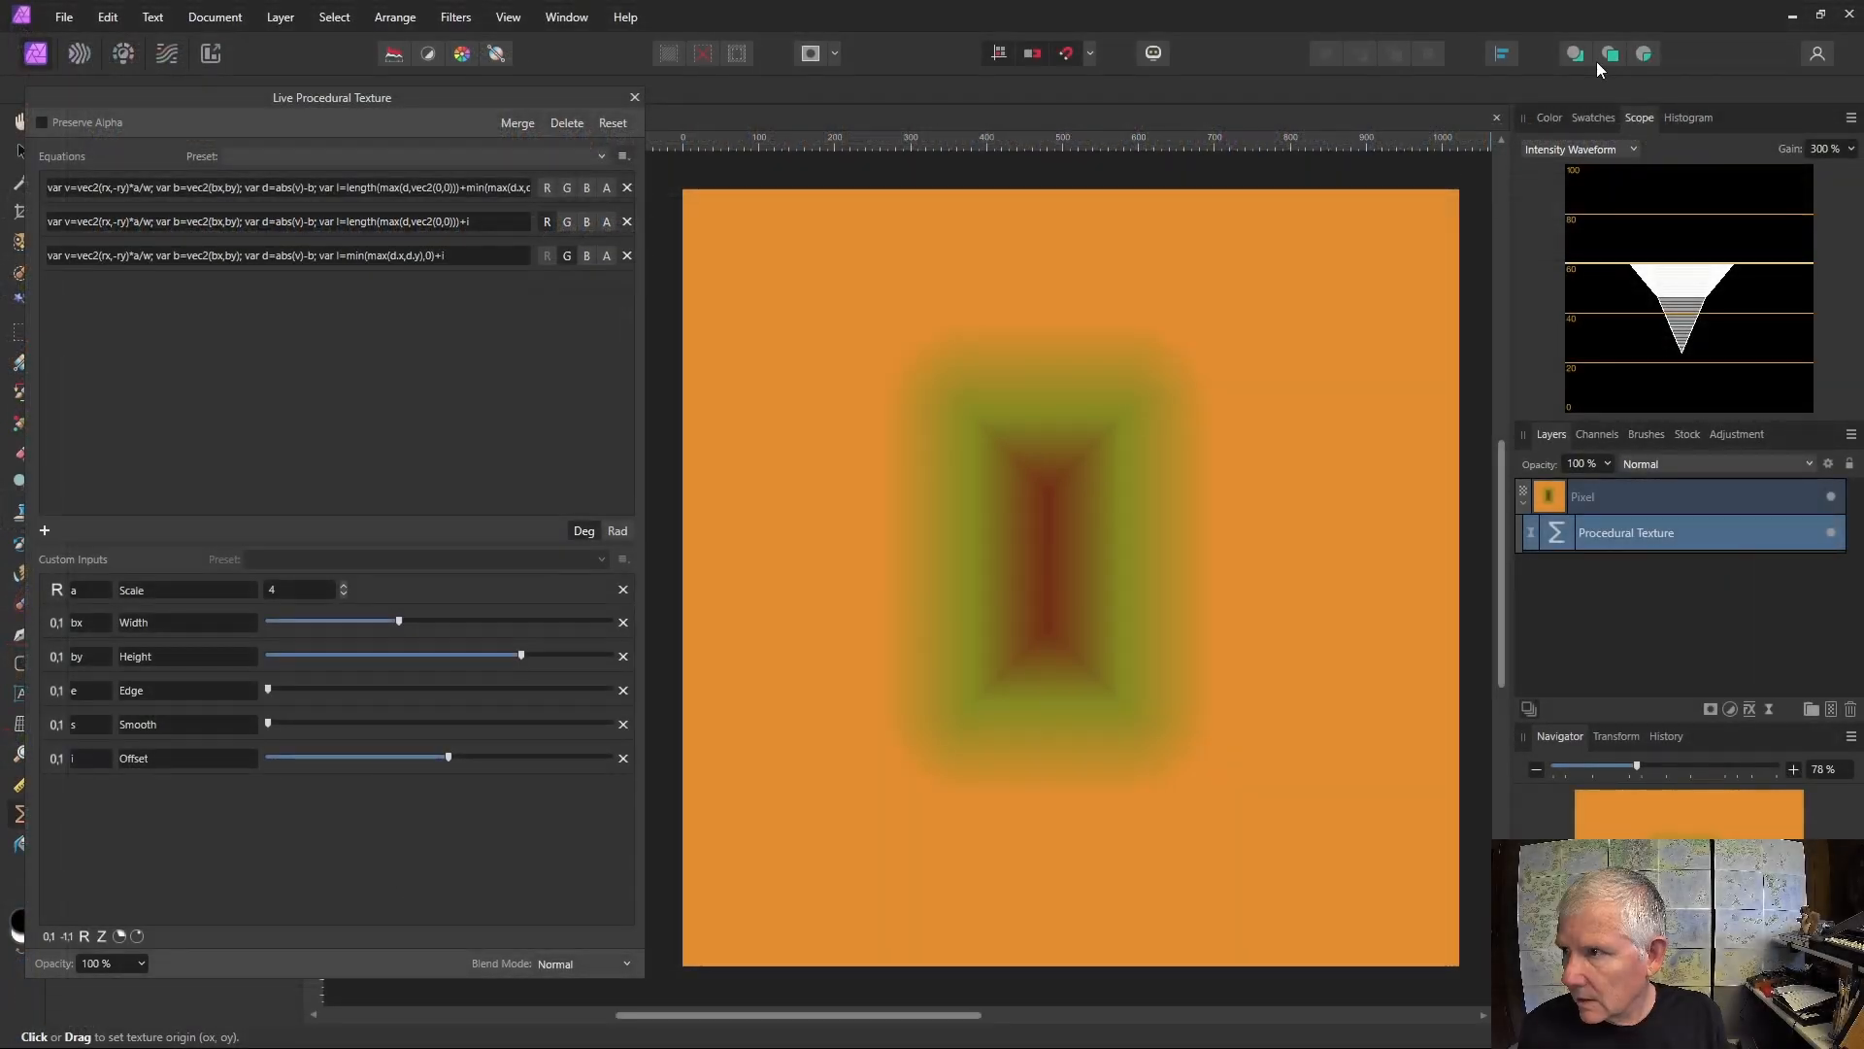
Switch the scope to RGB Waveform and lower the Offset slider slightly.
click(1635, 150)
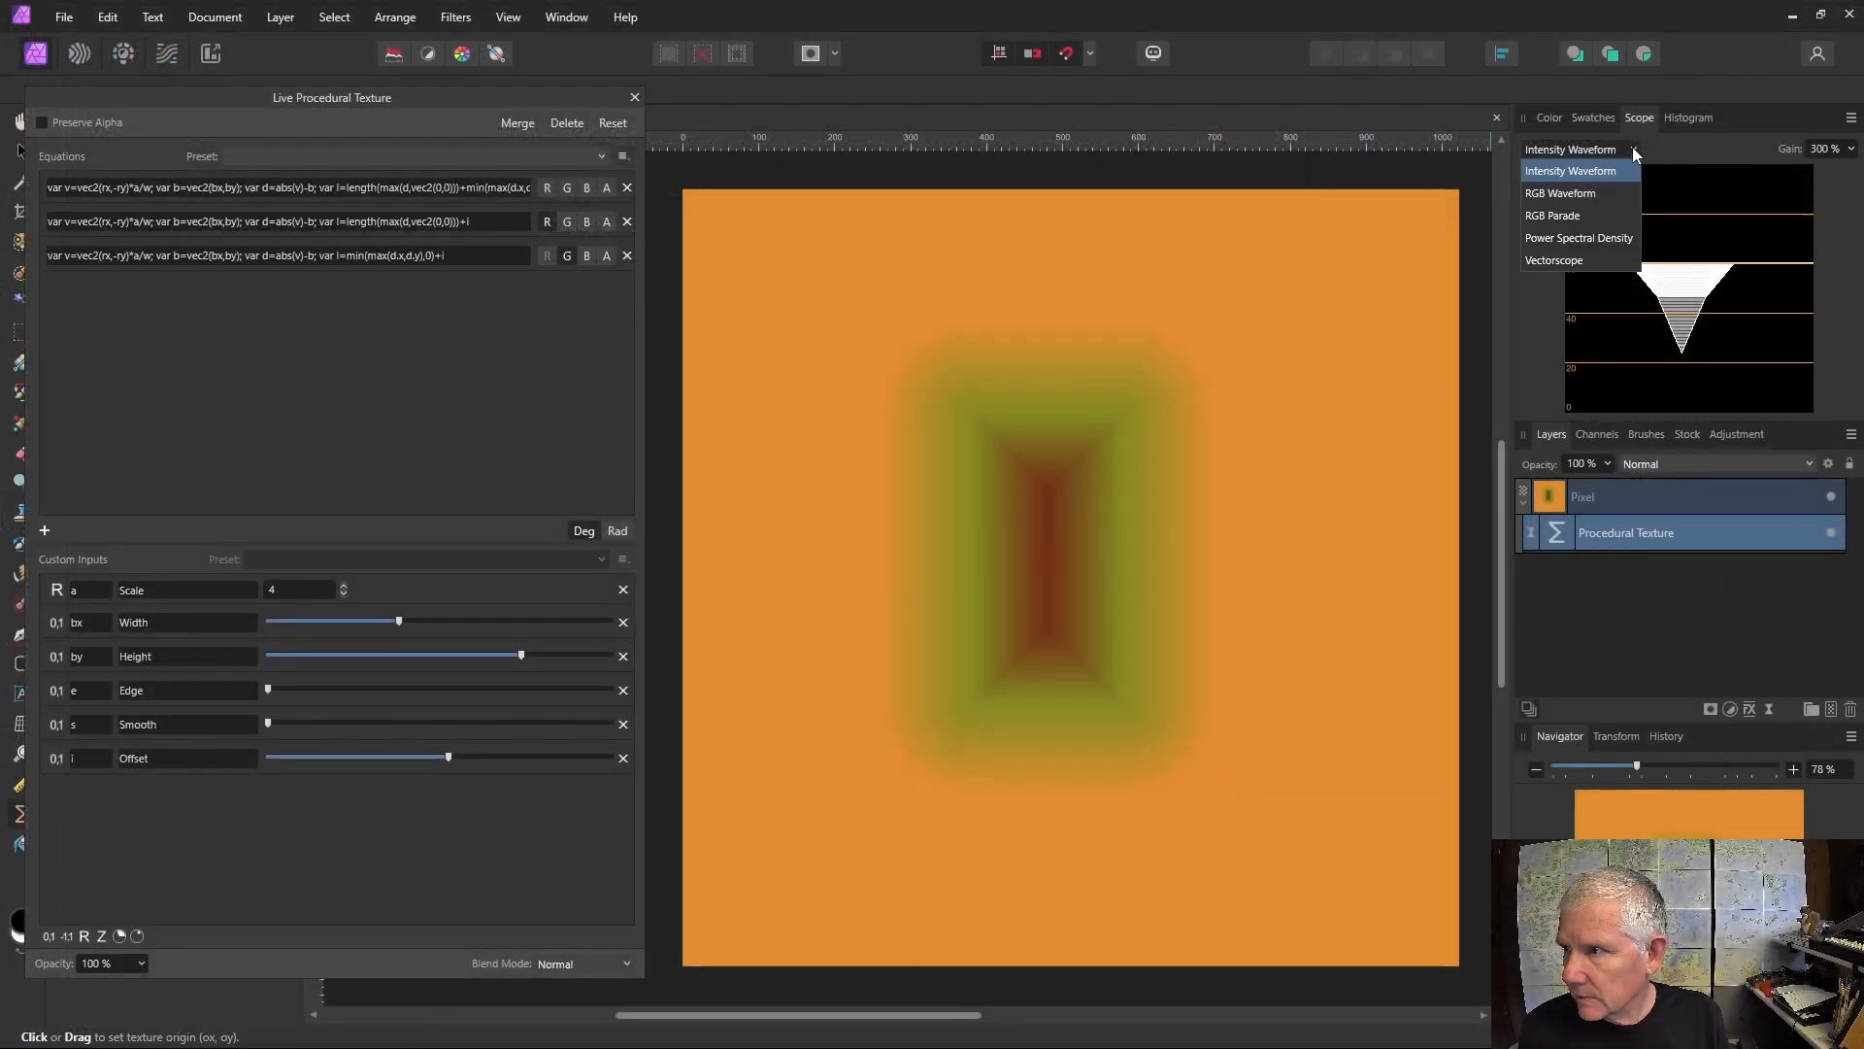
click(1574, 194)
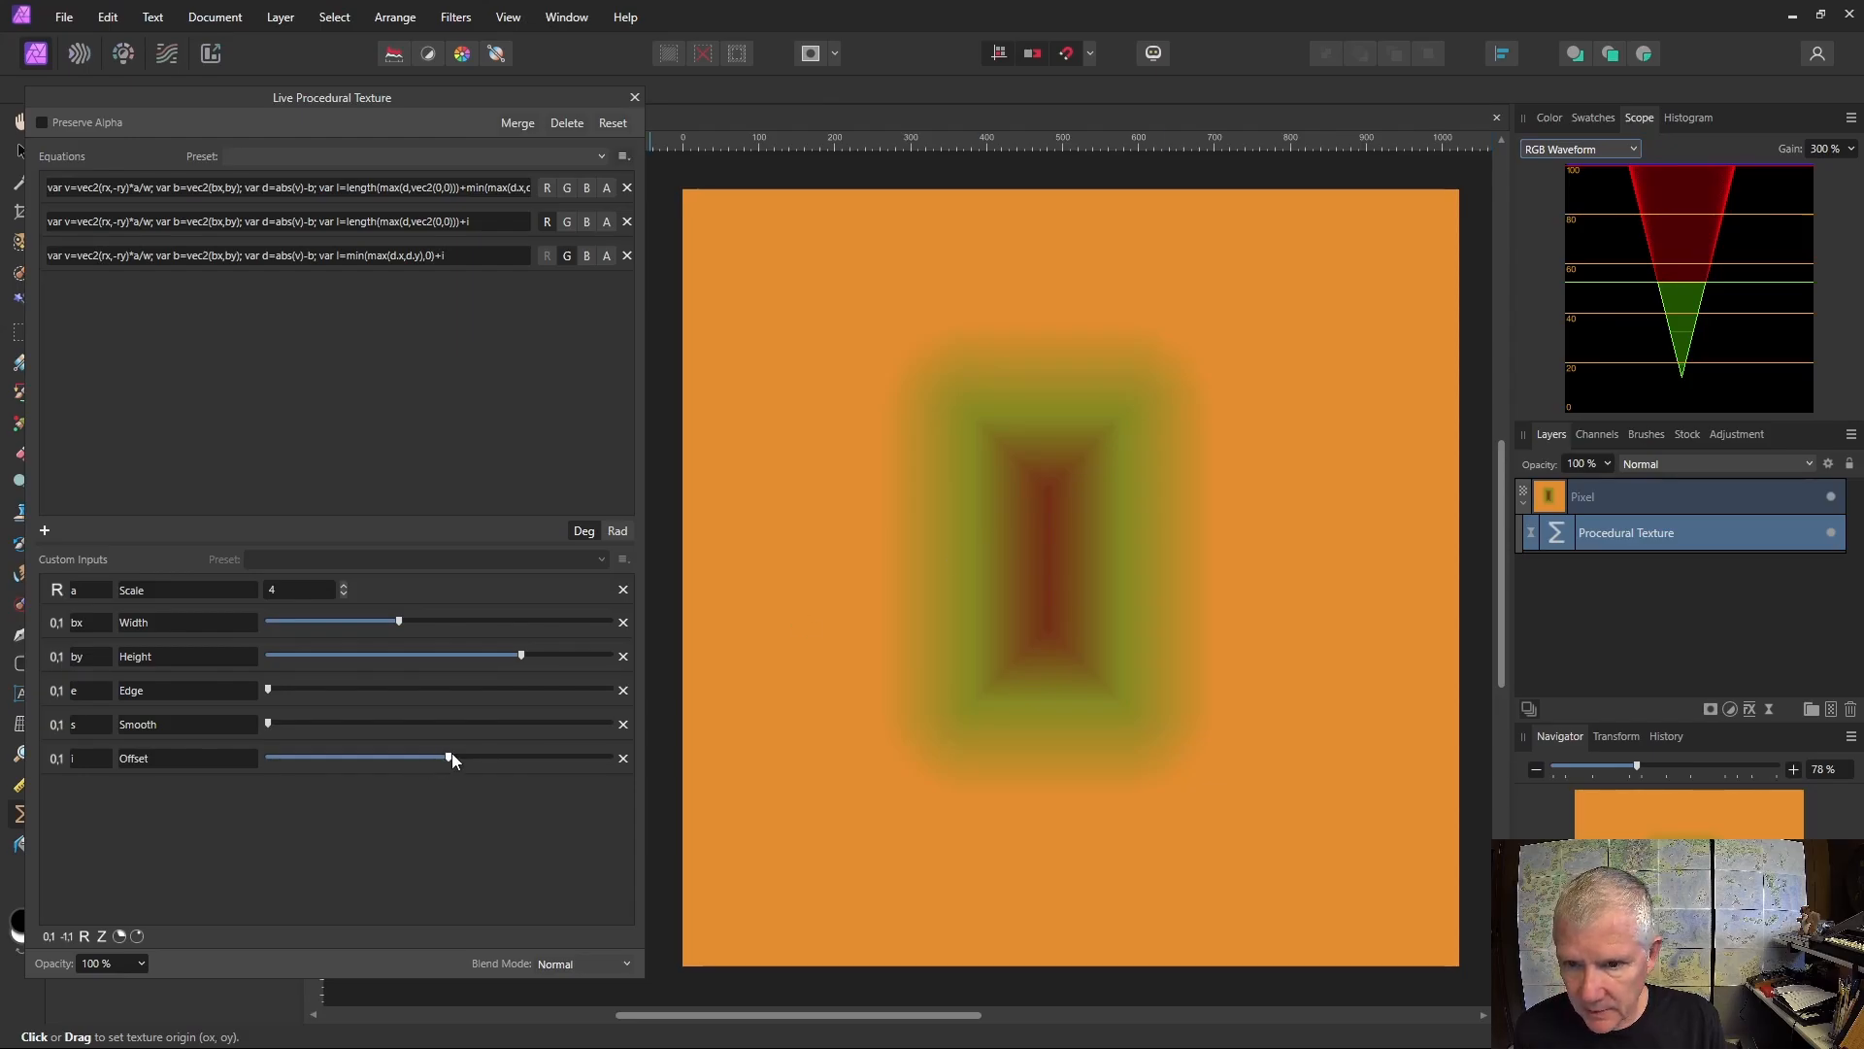
mouse_move(452, 756)
mouse_down()
mouse_move(240, 760)
mouse_move(433, 759)
mouse_up()
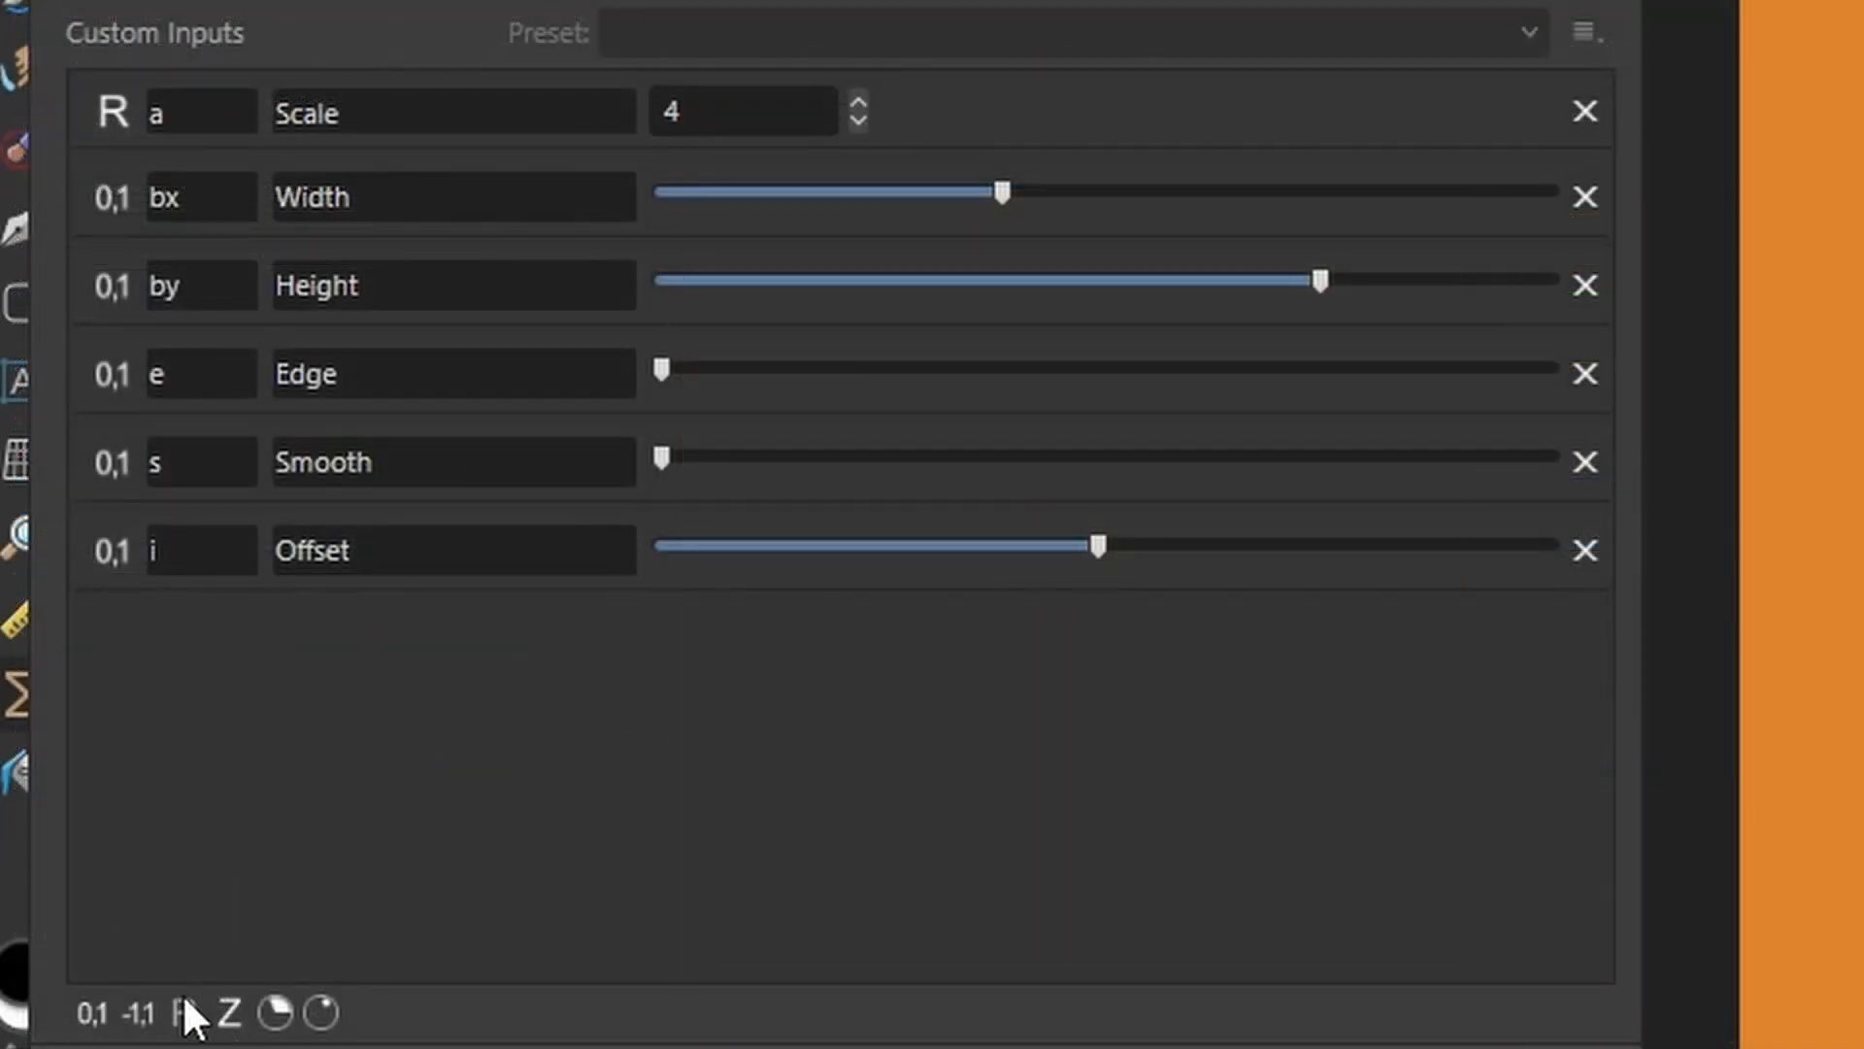
Add a new real-number custom input with variable c, named Lines, set to 10.
click(185, 1010)
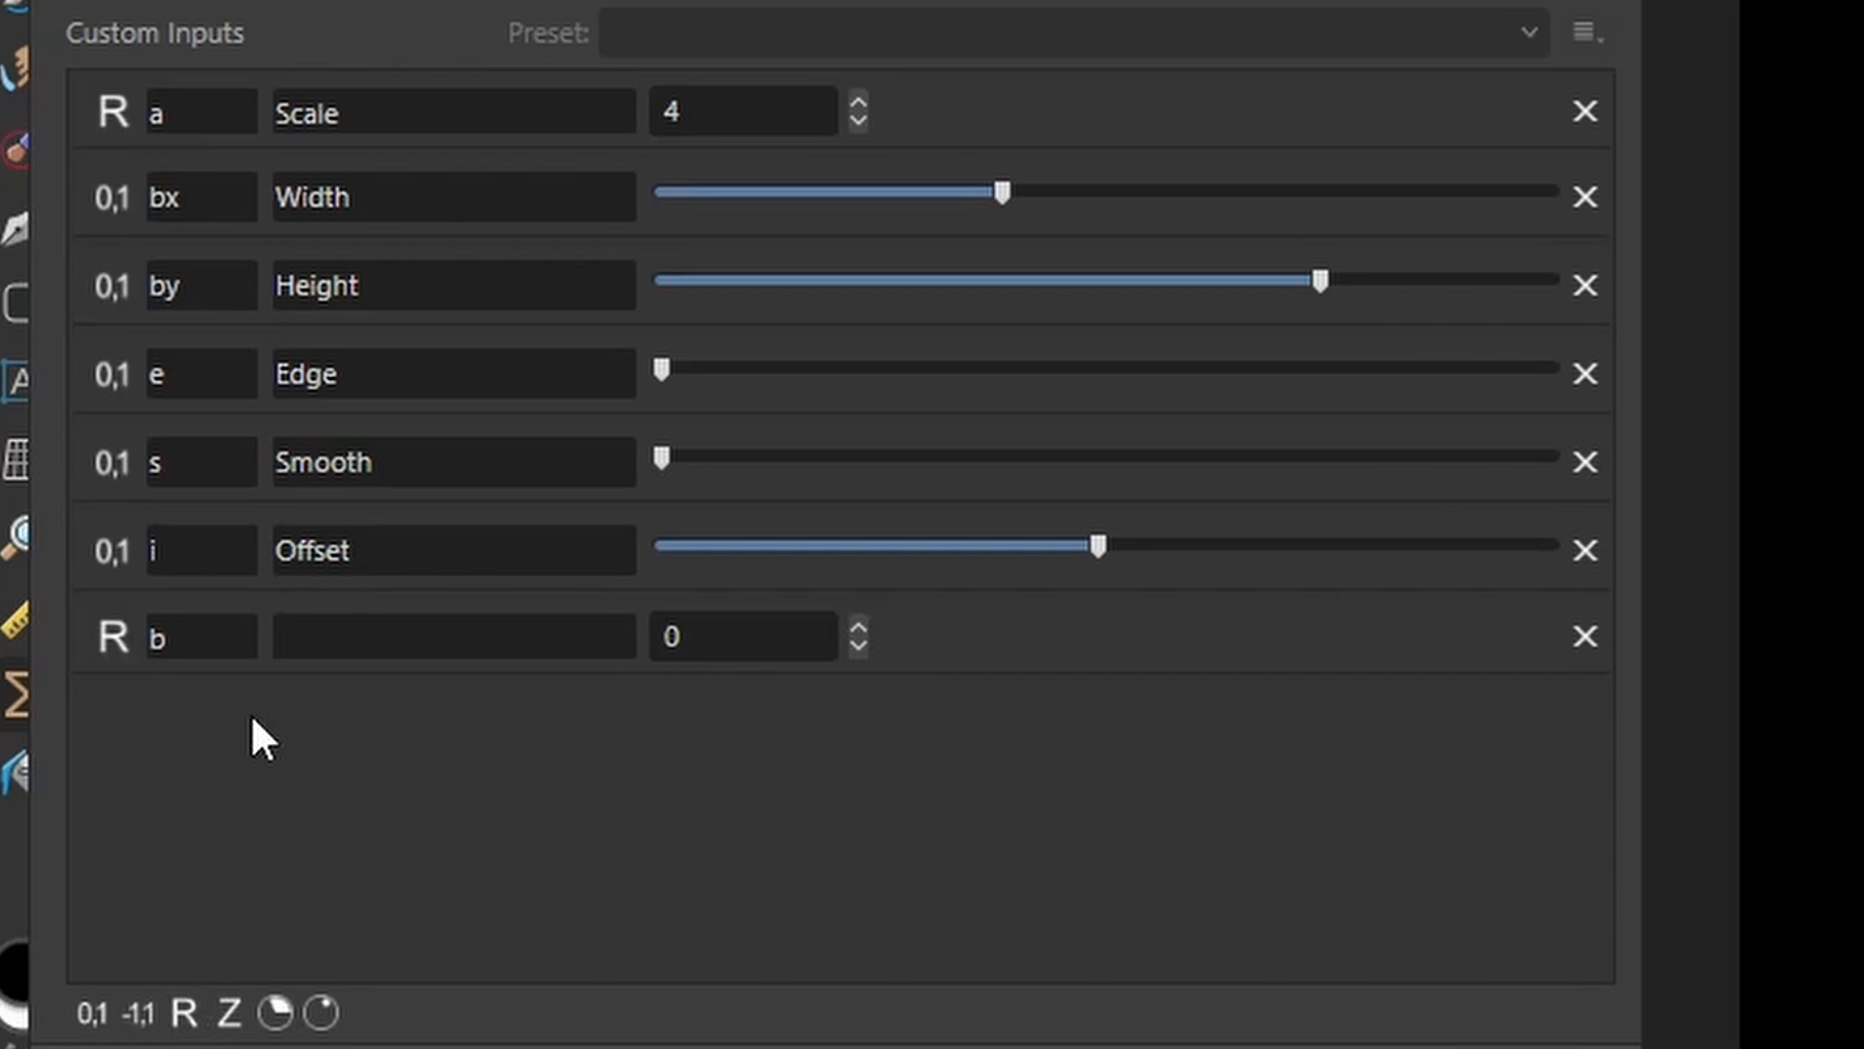
click(199, 638)
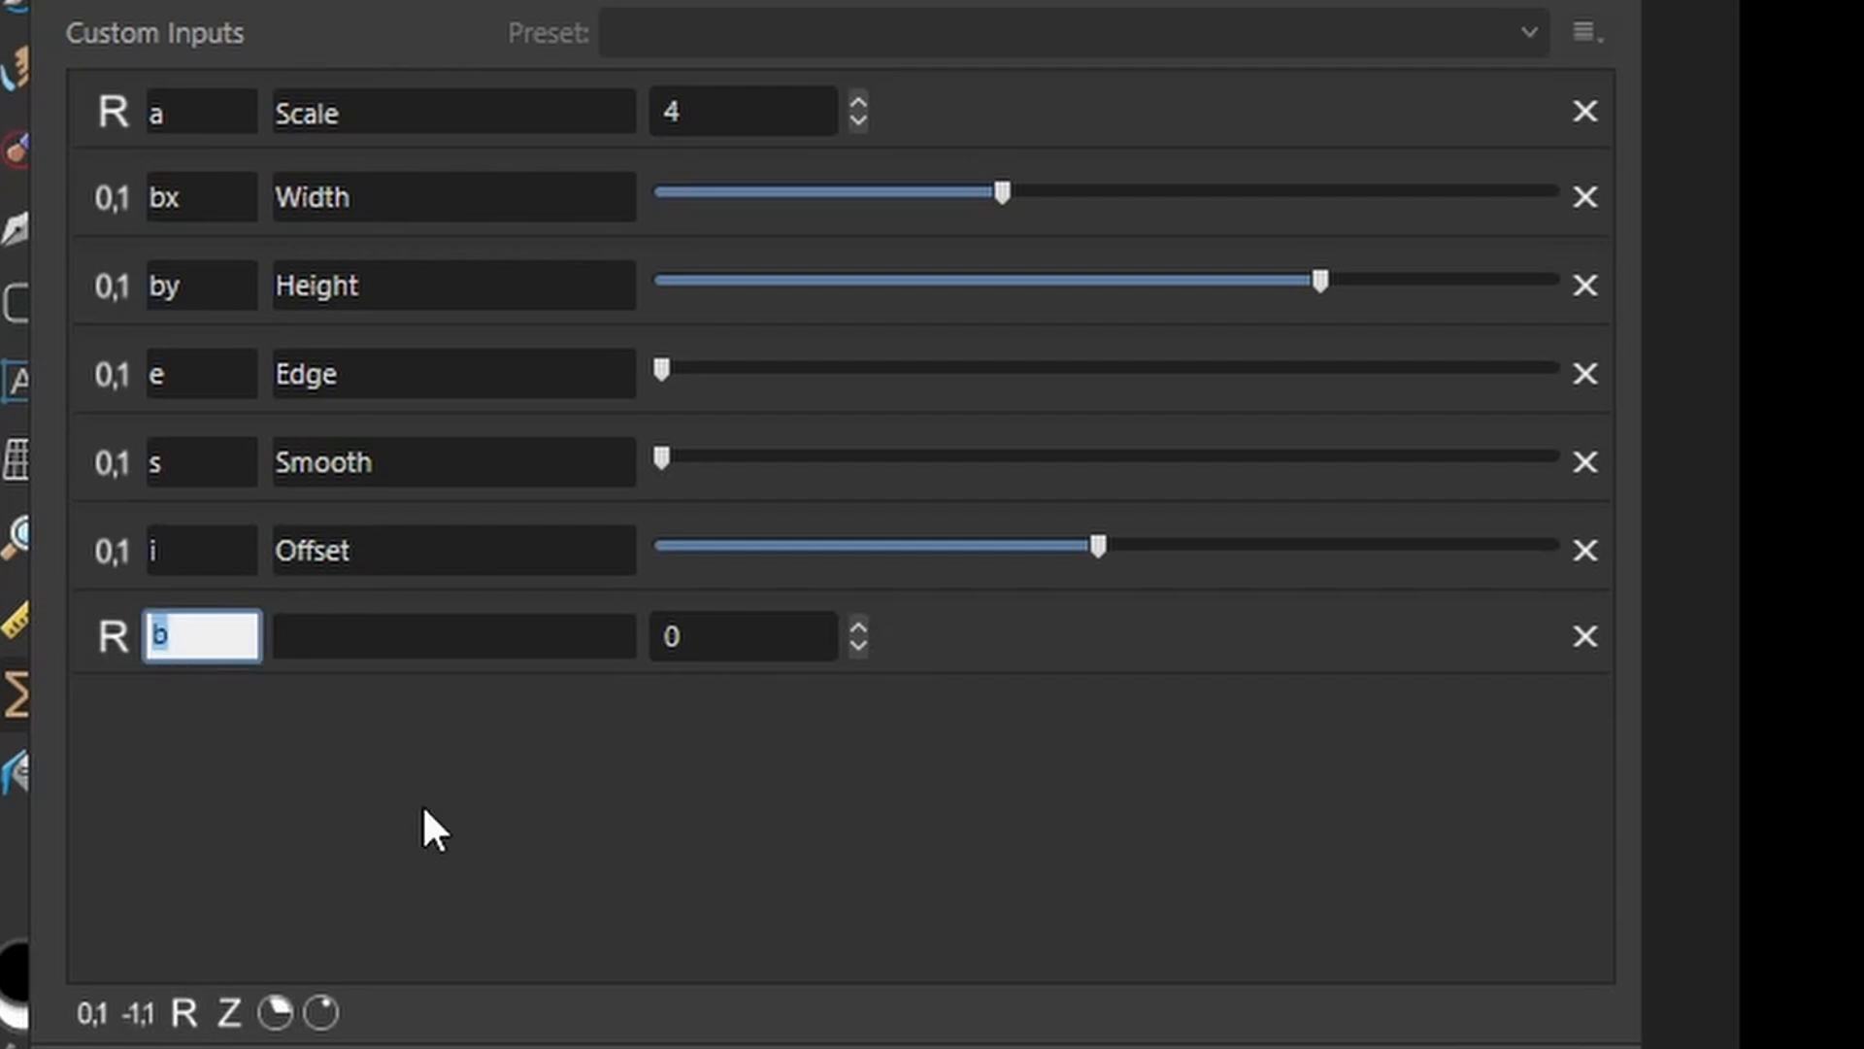
text(c)
key(Return)
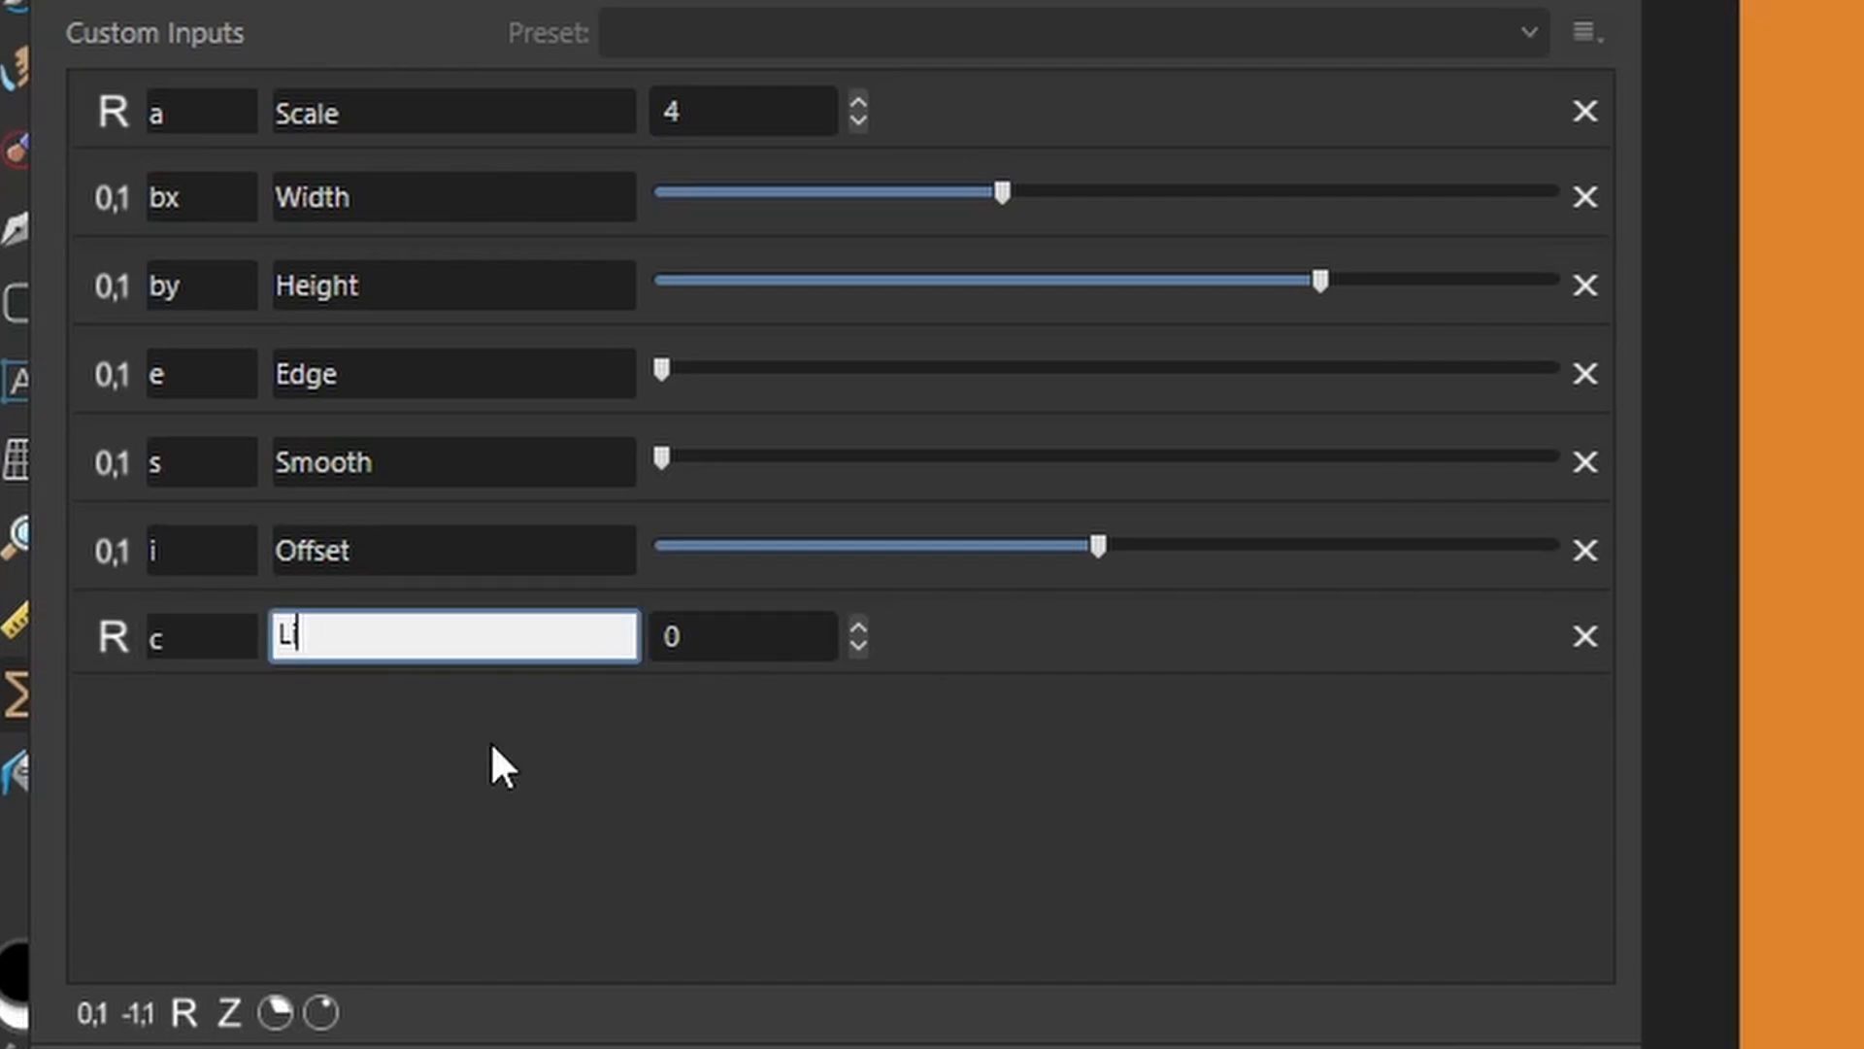
key(BackSpace)
text(Lines)
click(715, 637)
text(10)
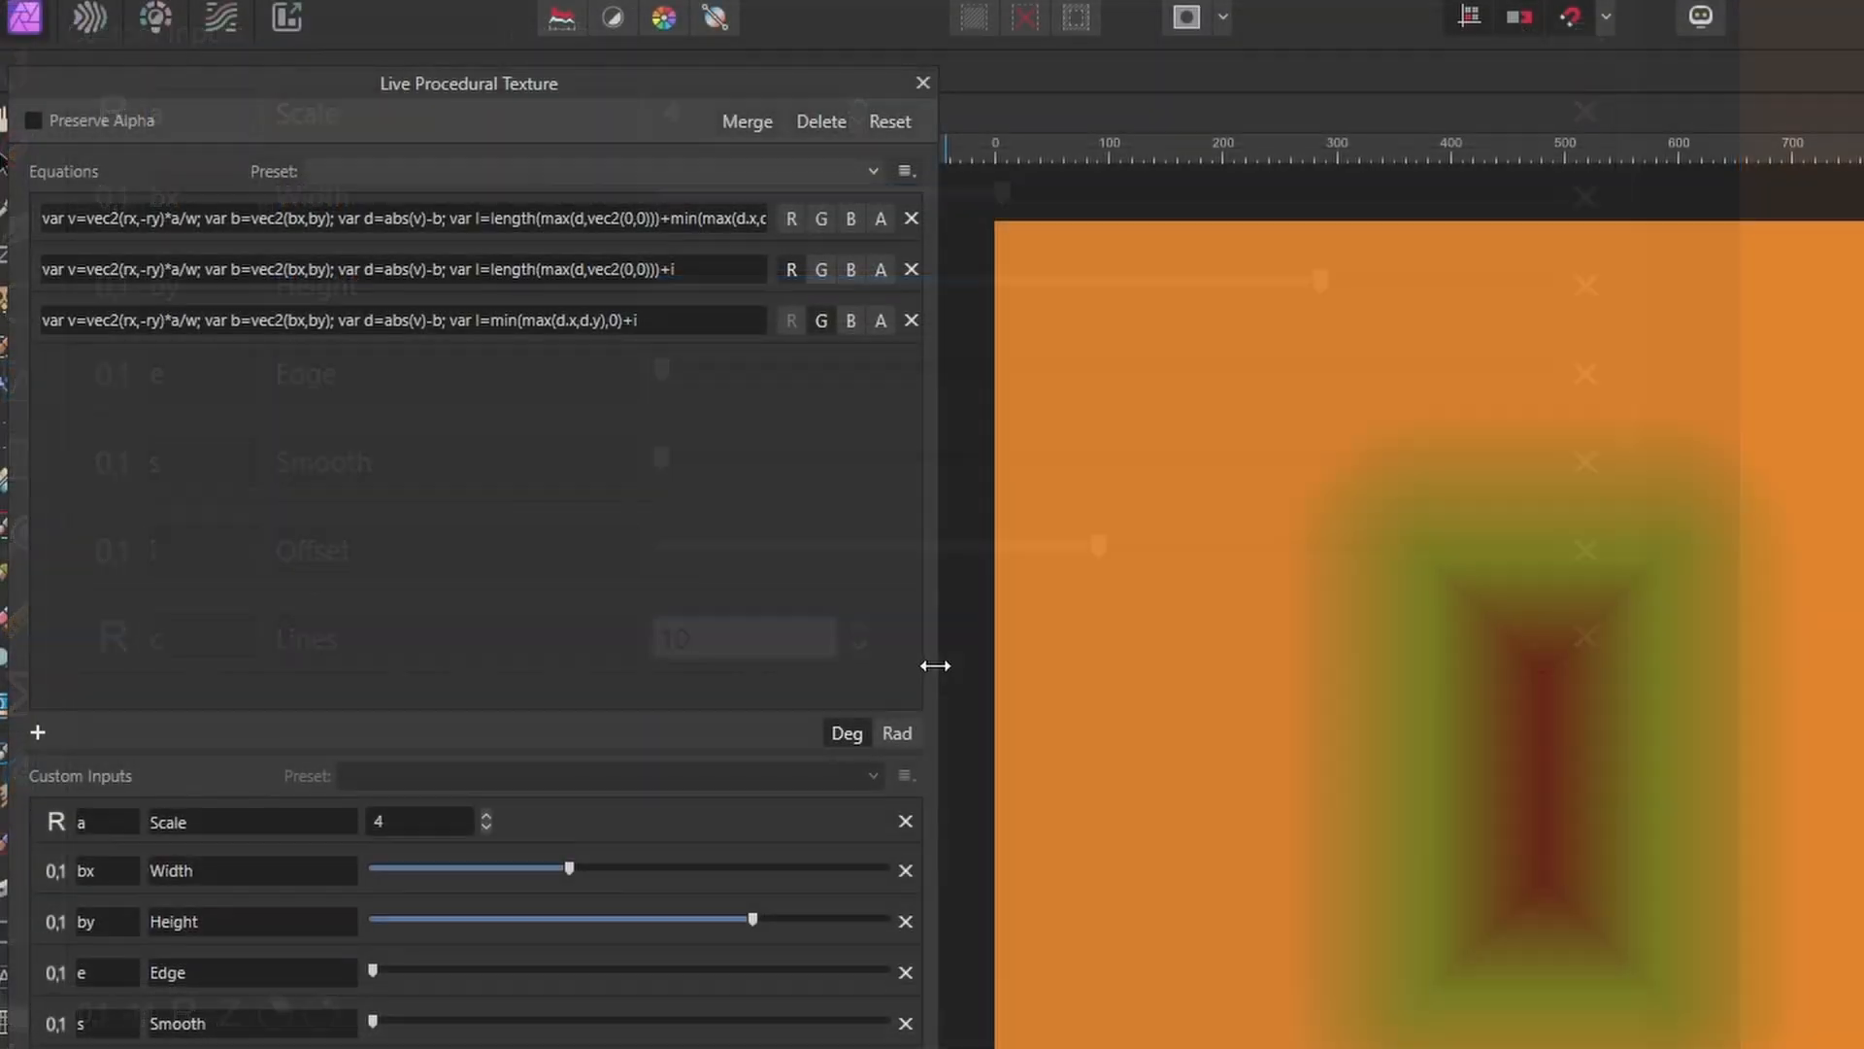
Widen the dialog, take red off the second equation, and make the first equation drive red, green and blue.
drag(936, 666, 1816, 618)
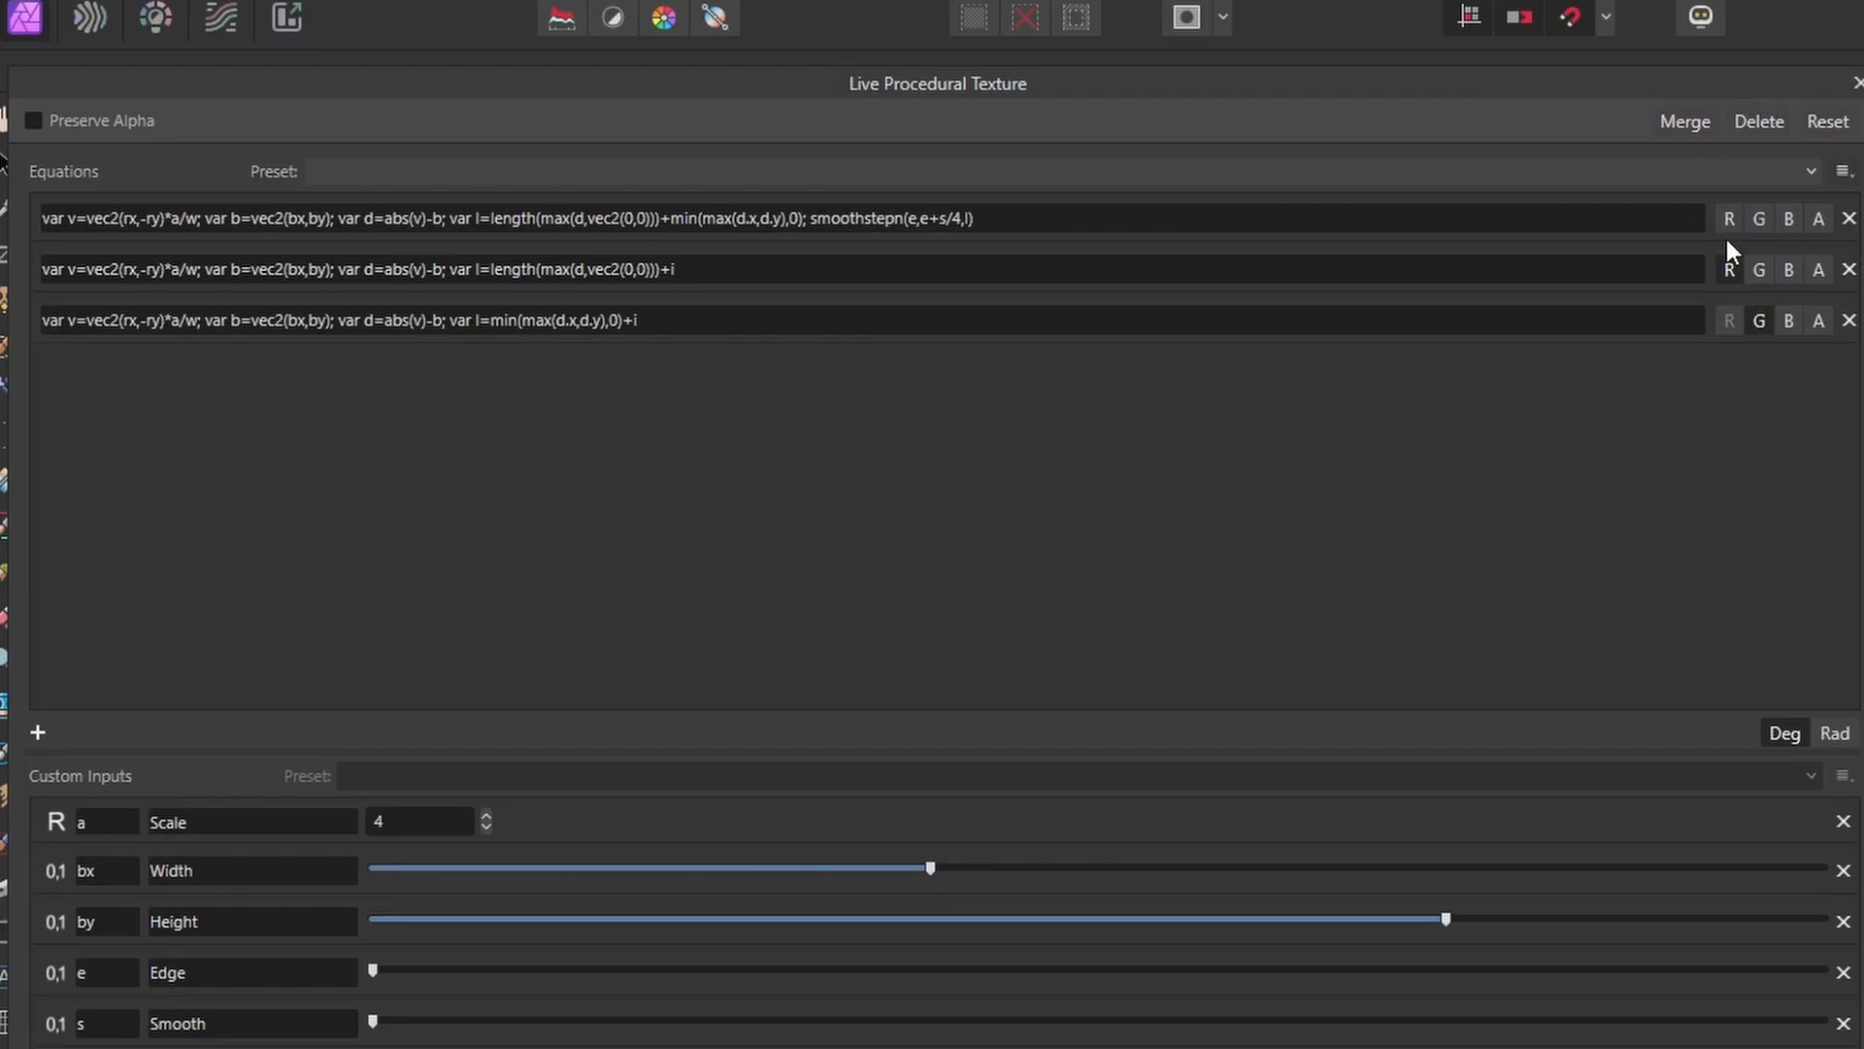
click(1728, 269)
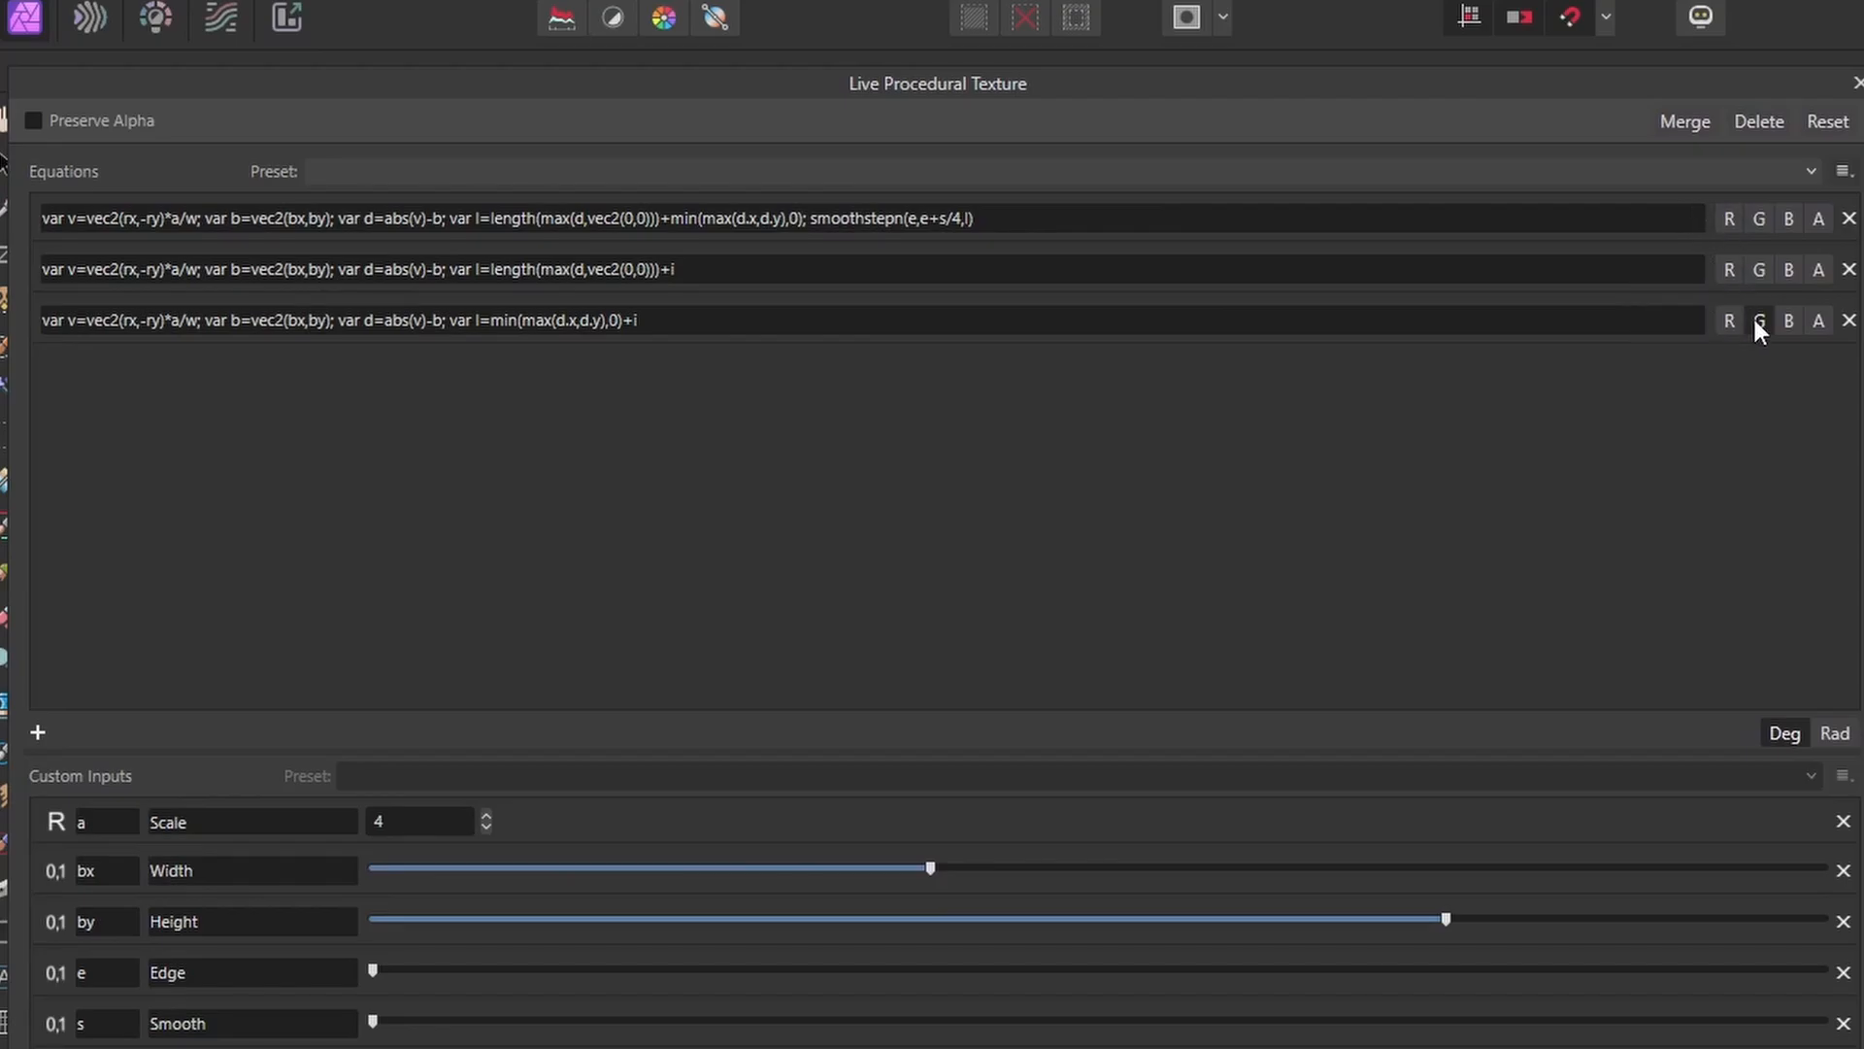
click(1731, 215)
click(1760, 219)
click(1785, 219)
Replace the smoothstepn call in the first equation with osci(c*l).
click(1018, 210)
click(1020, 213)
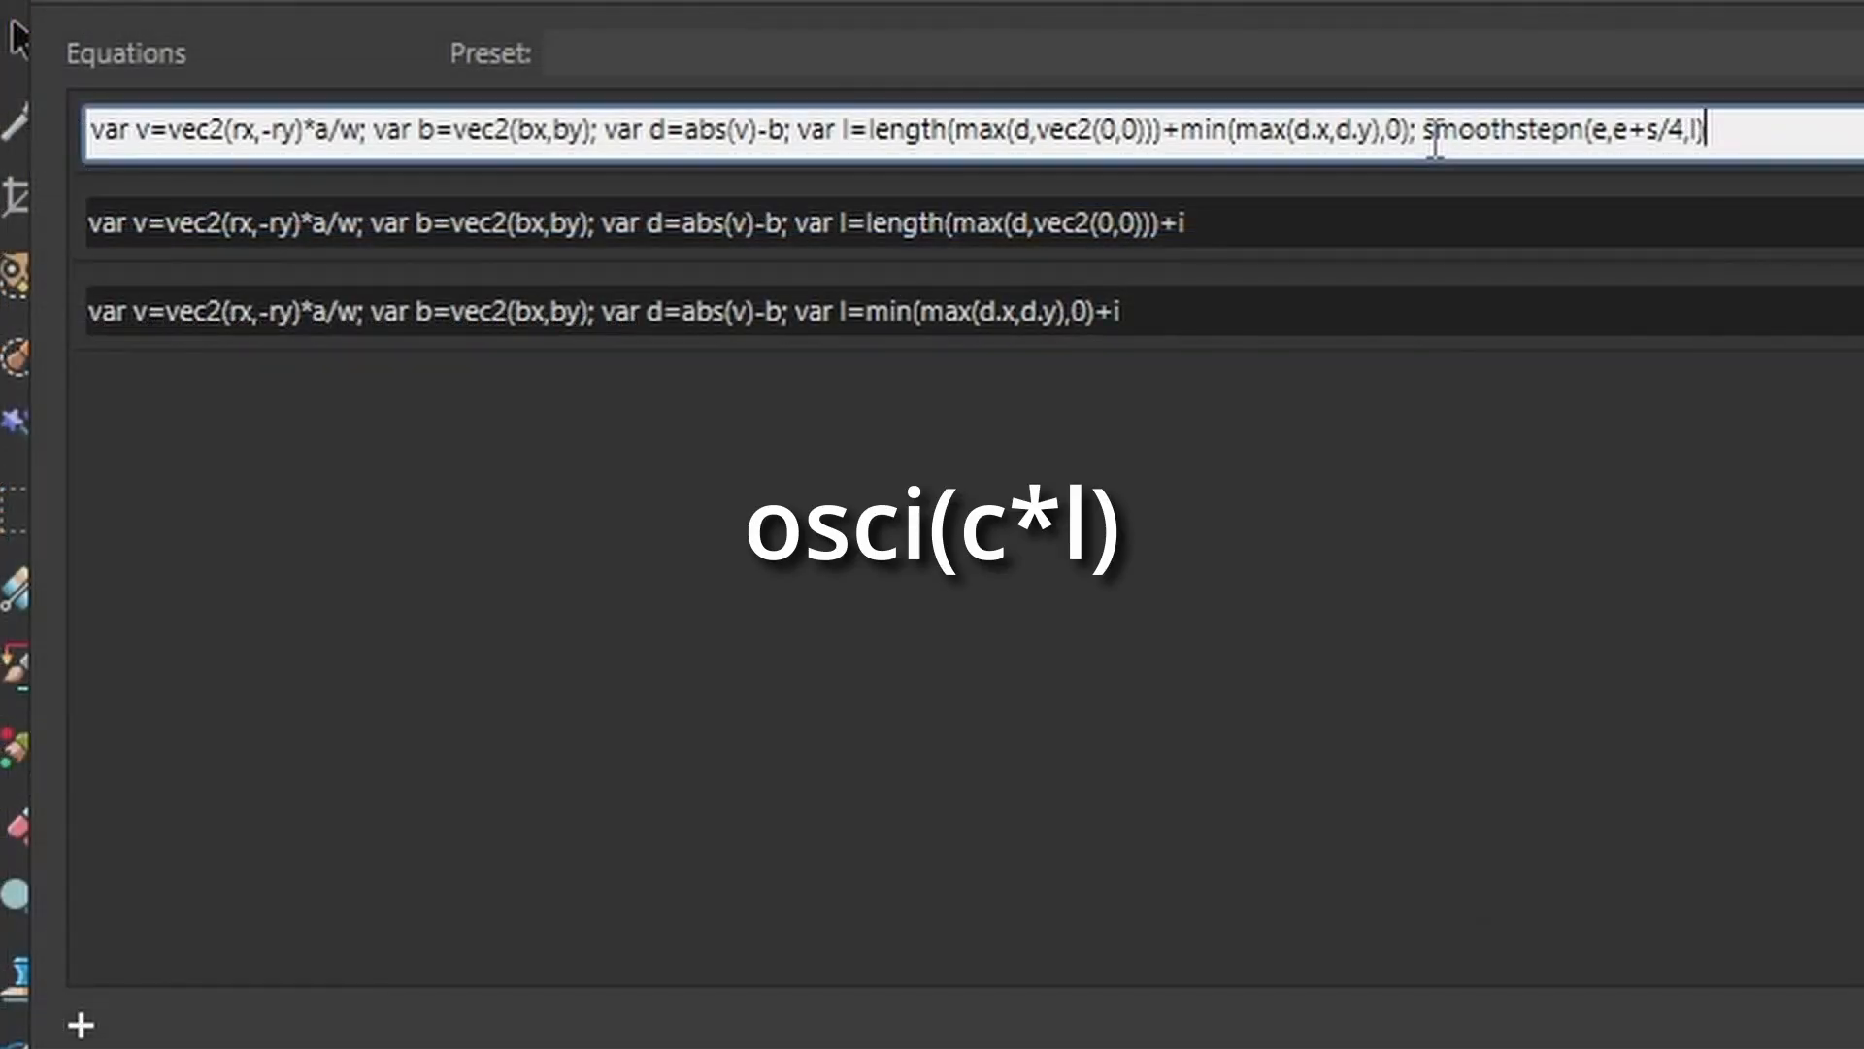
drag(1428, 131, 1693, 129)
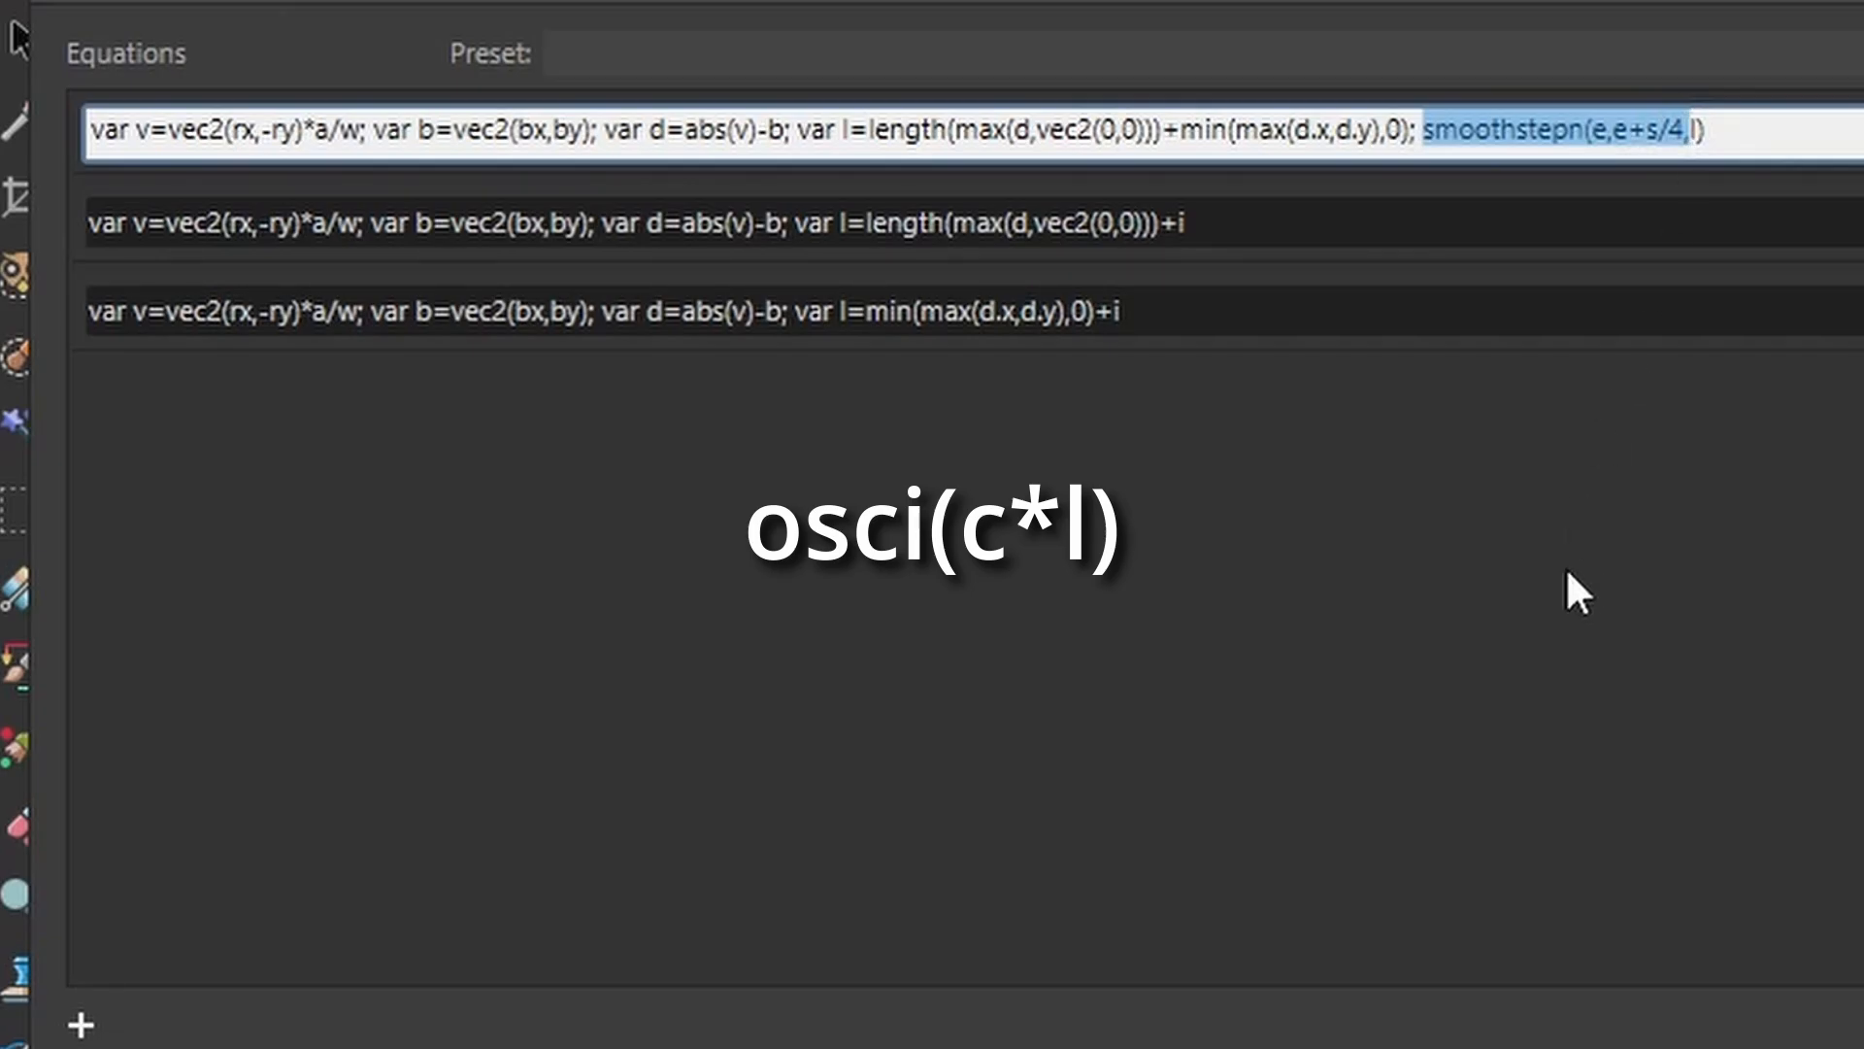
text(oscil)
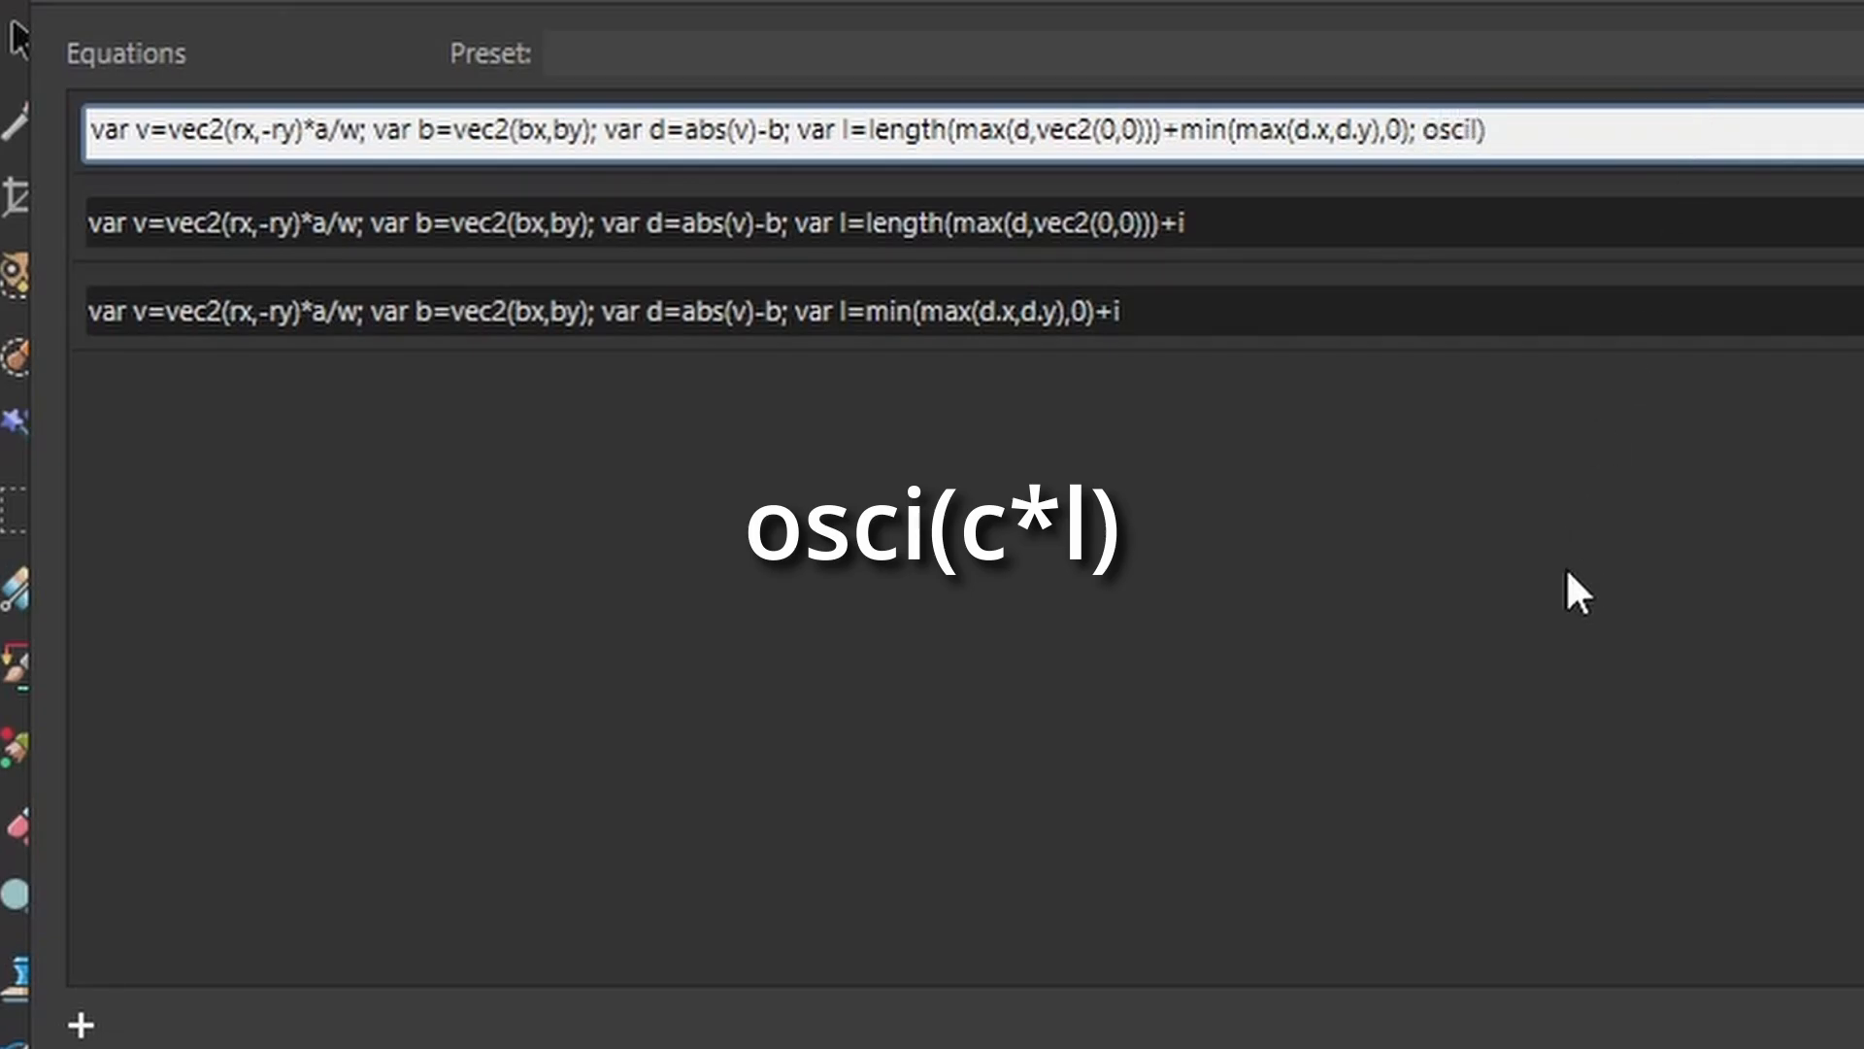
key(Left)
text((c*)
key(Return)
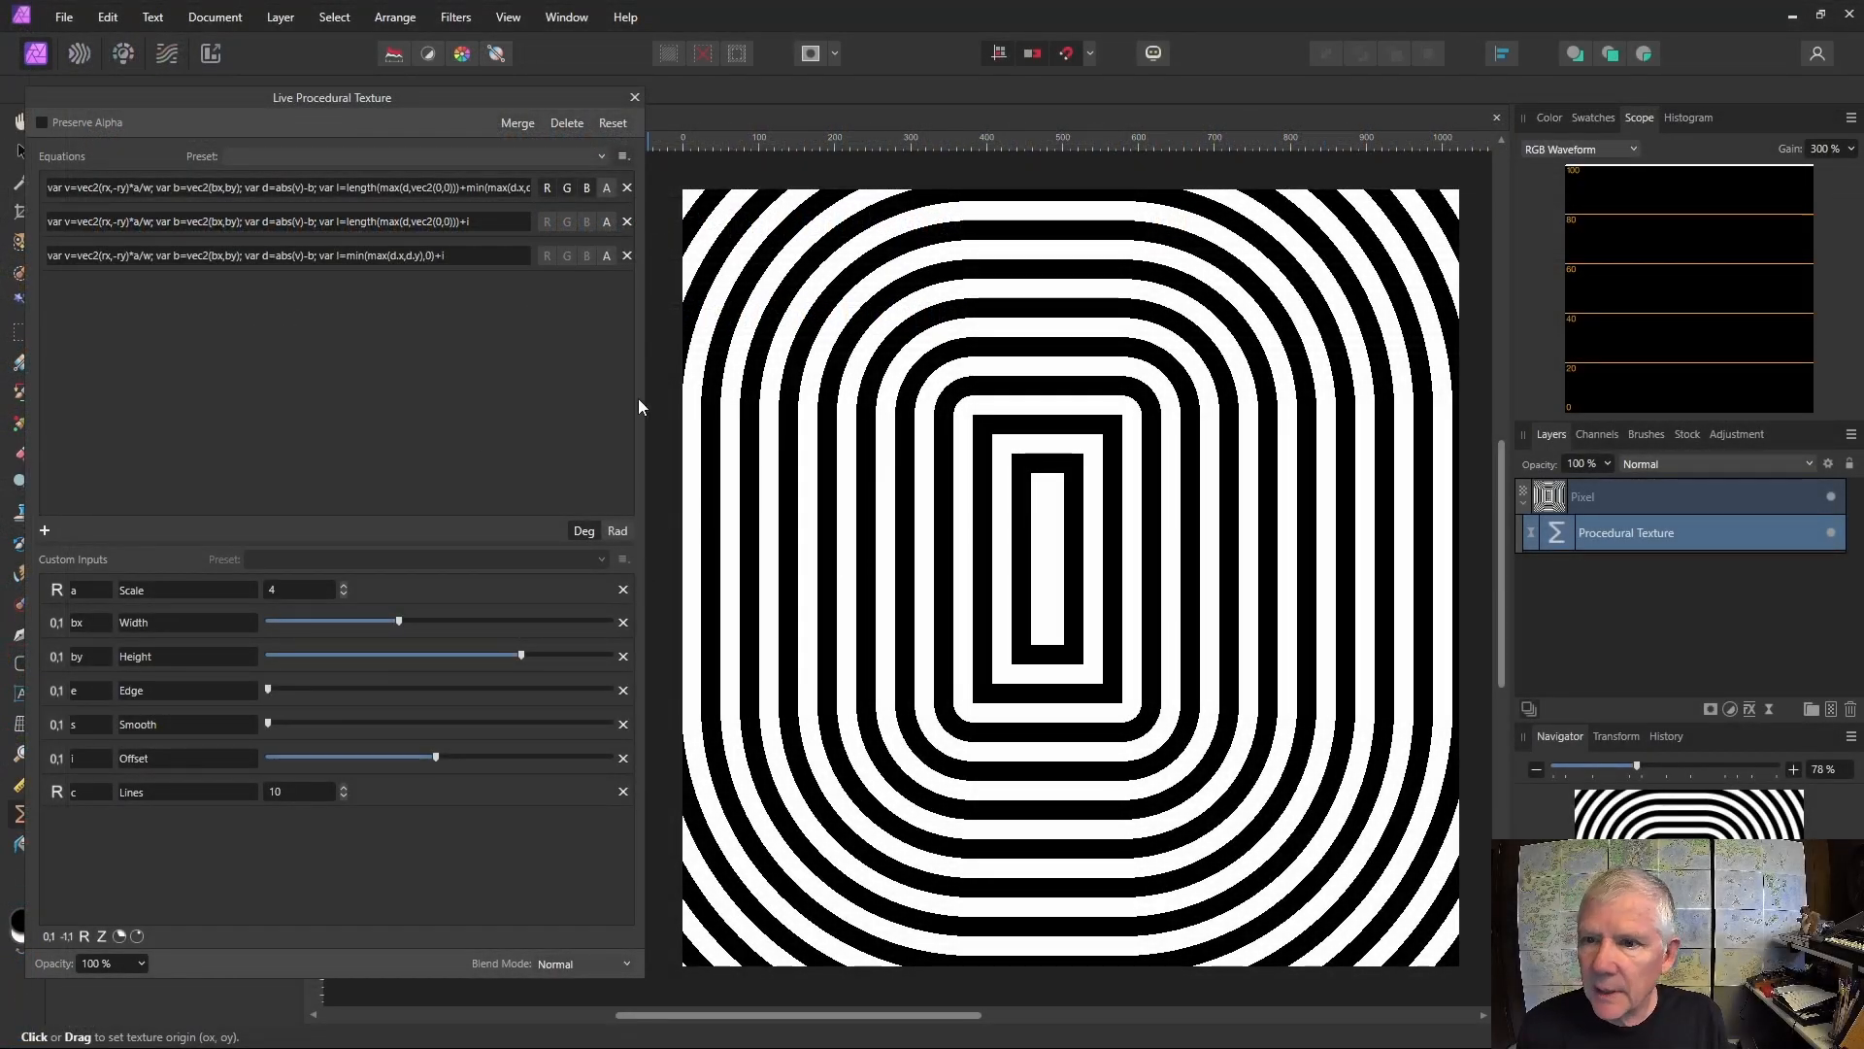
Close the procedural texture dialog and apply a purple-to-yellow Gradient Map adjustment preset.
click(1624, 637)
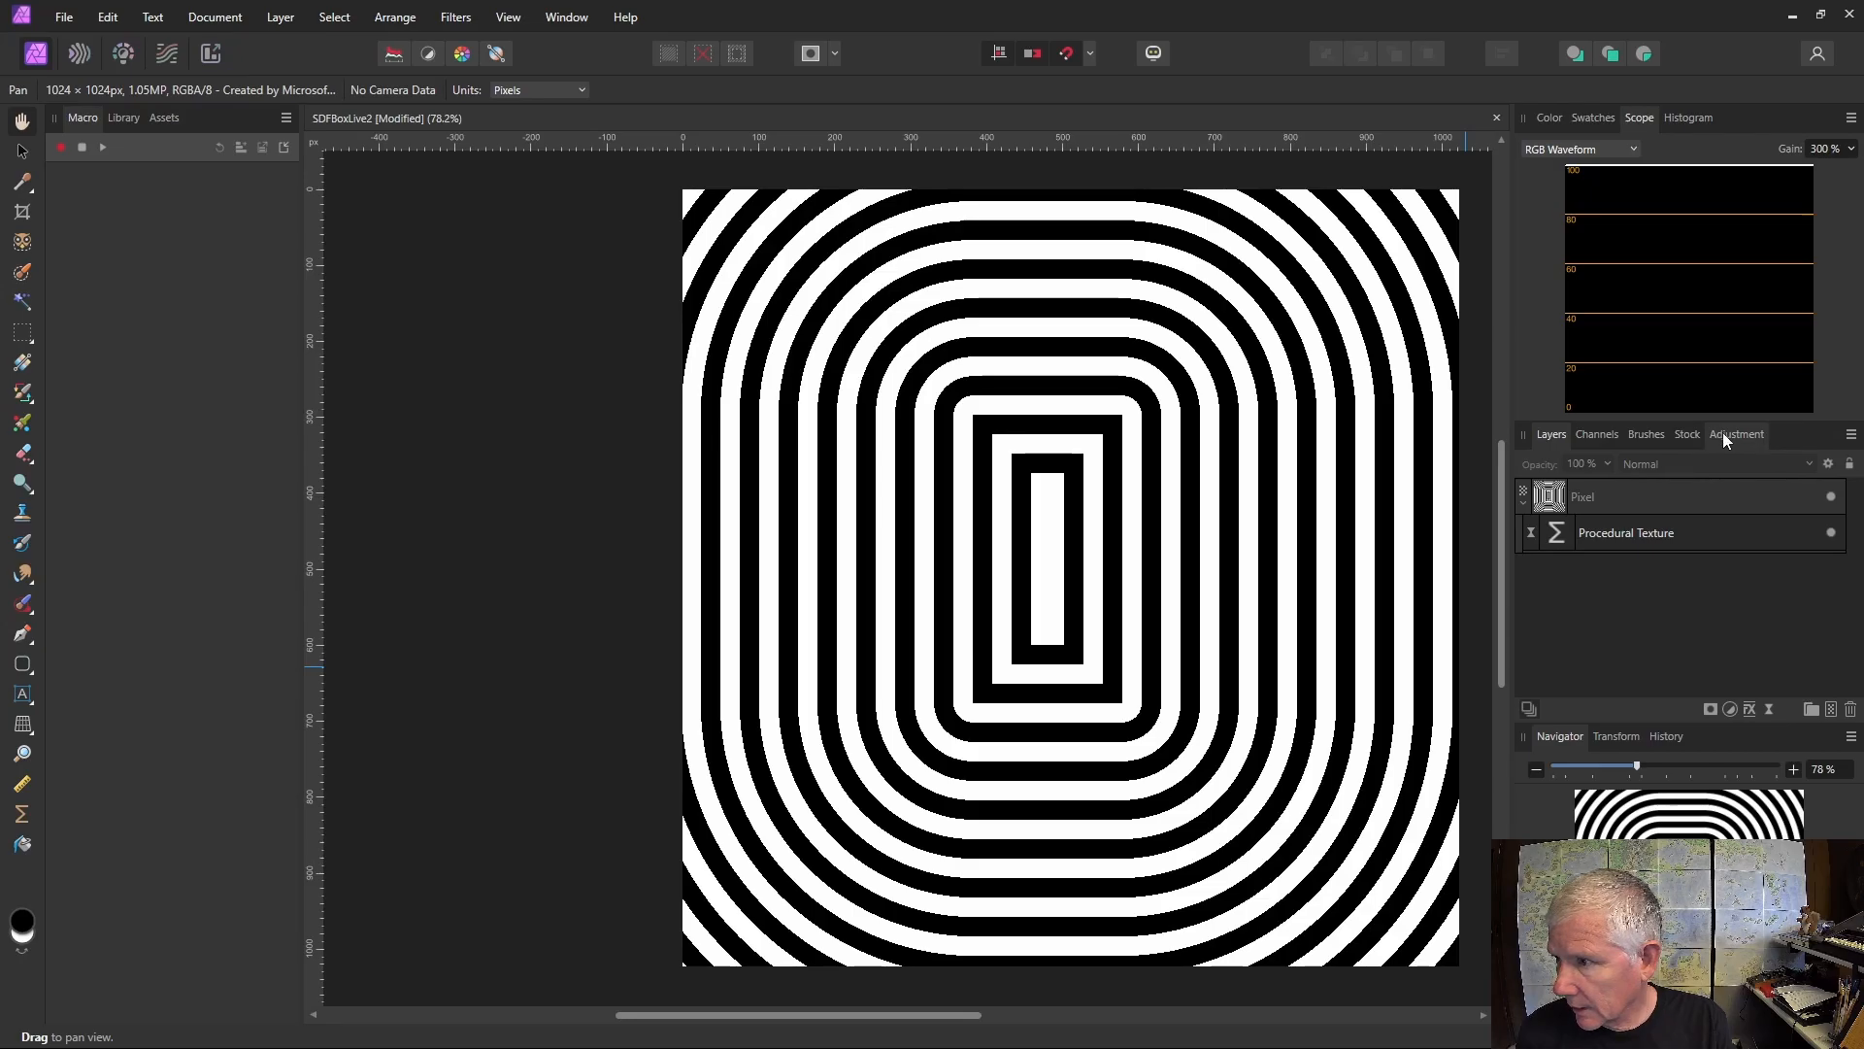
click(1723, 433)
click(1551, 573)
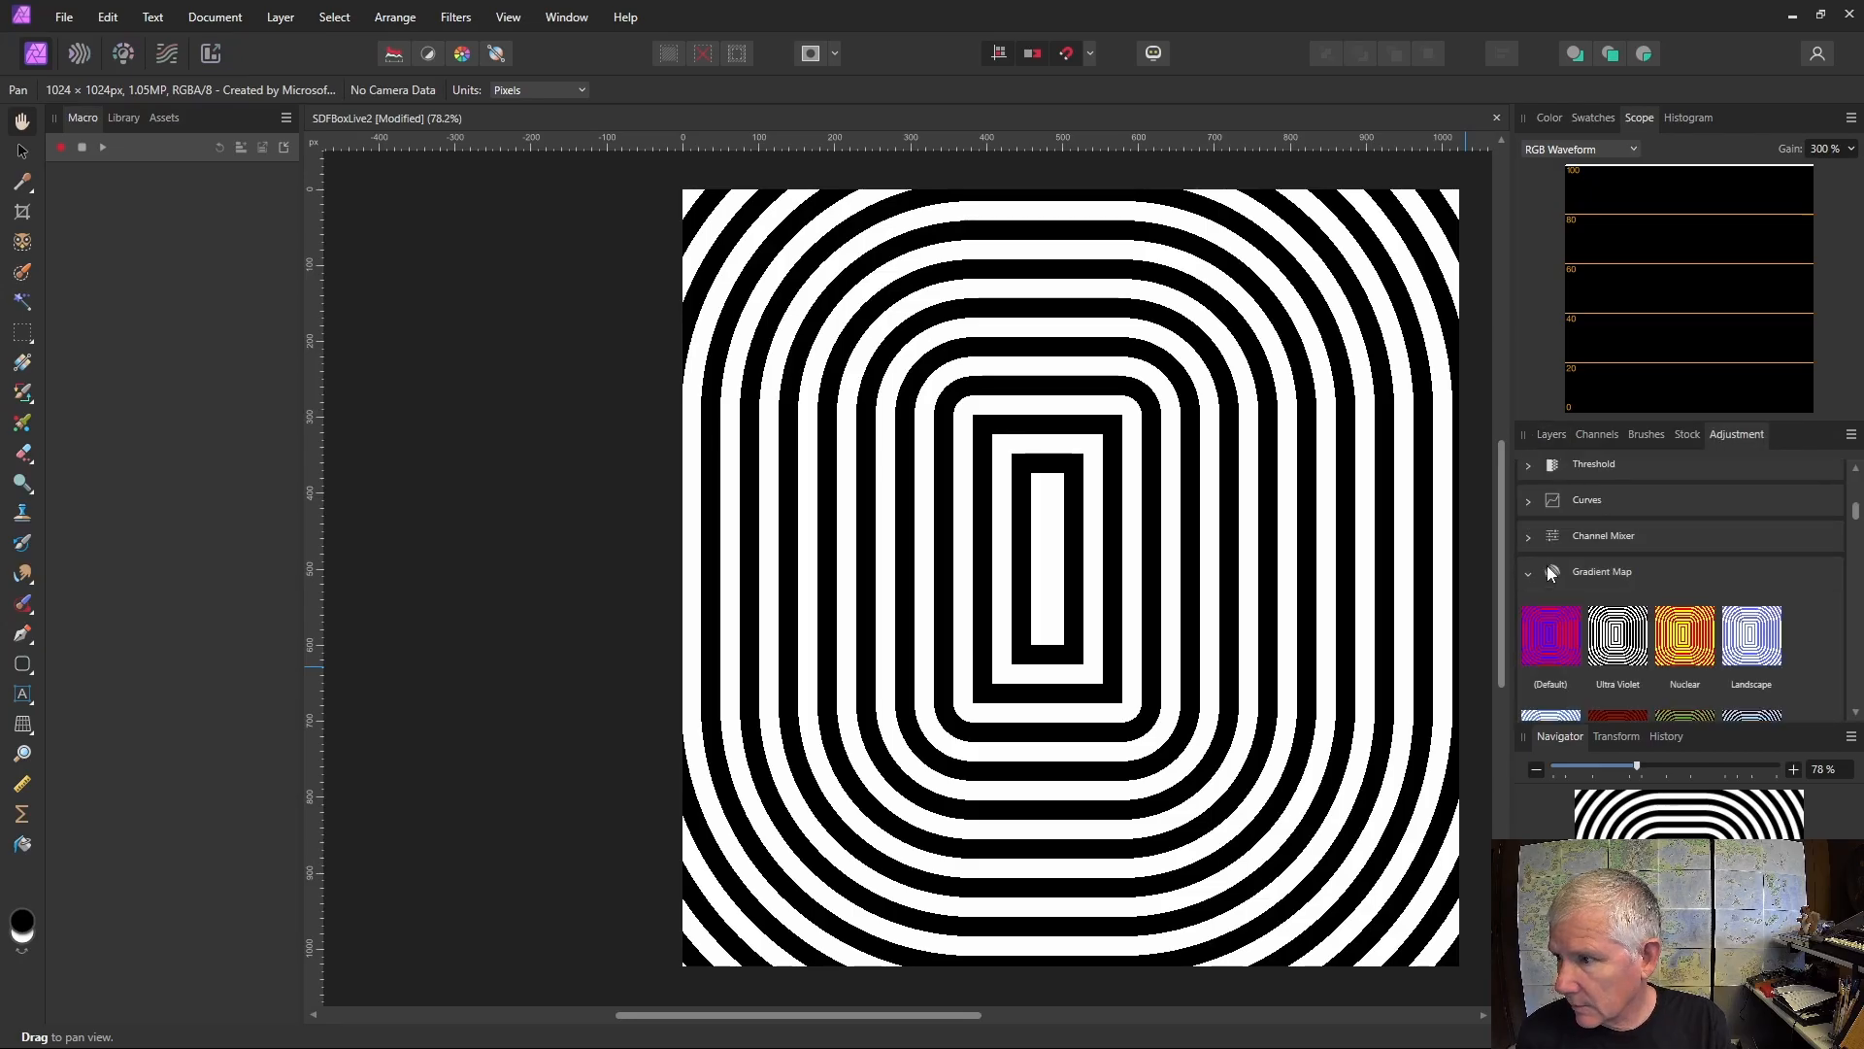
scroll(1748, 597, down, 3)
click(1747, 596)
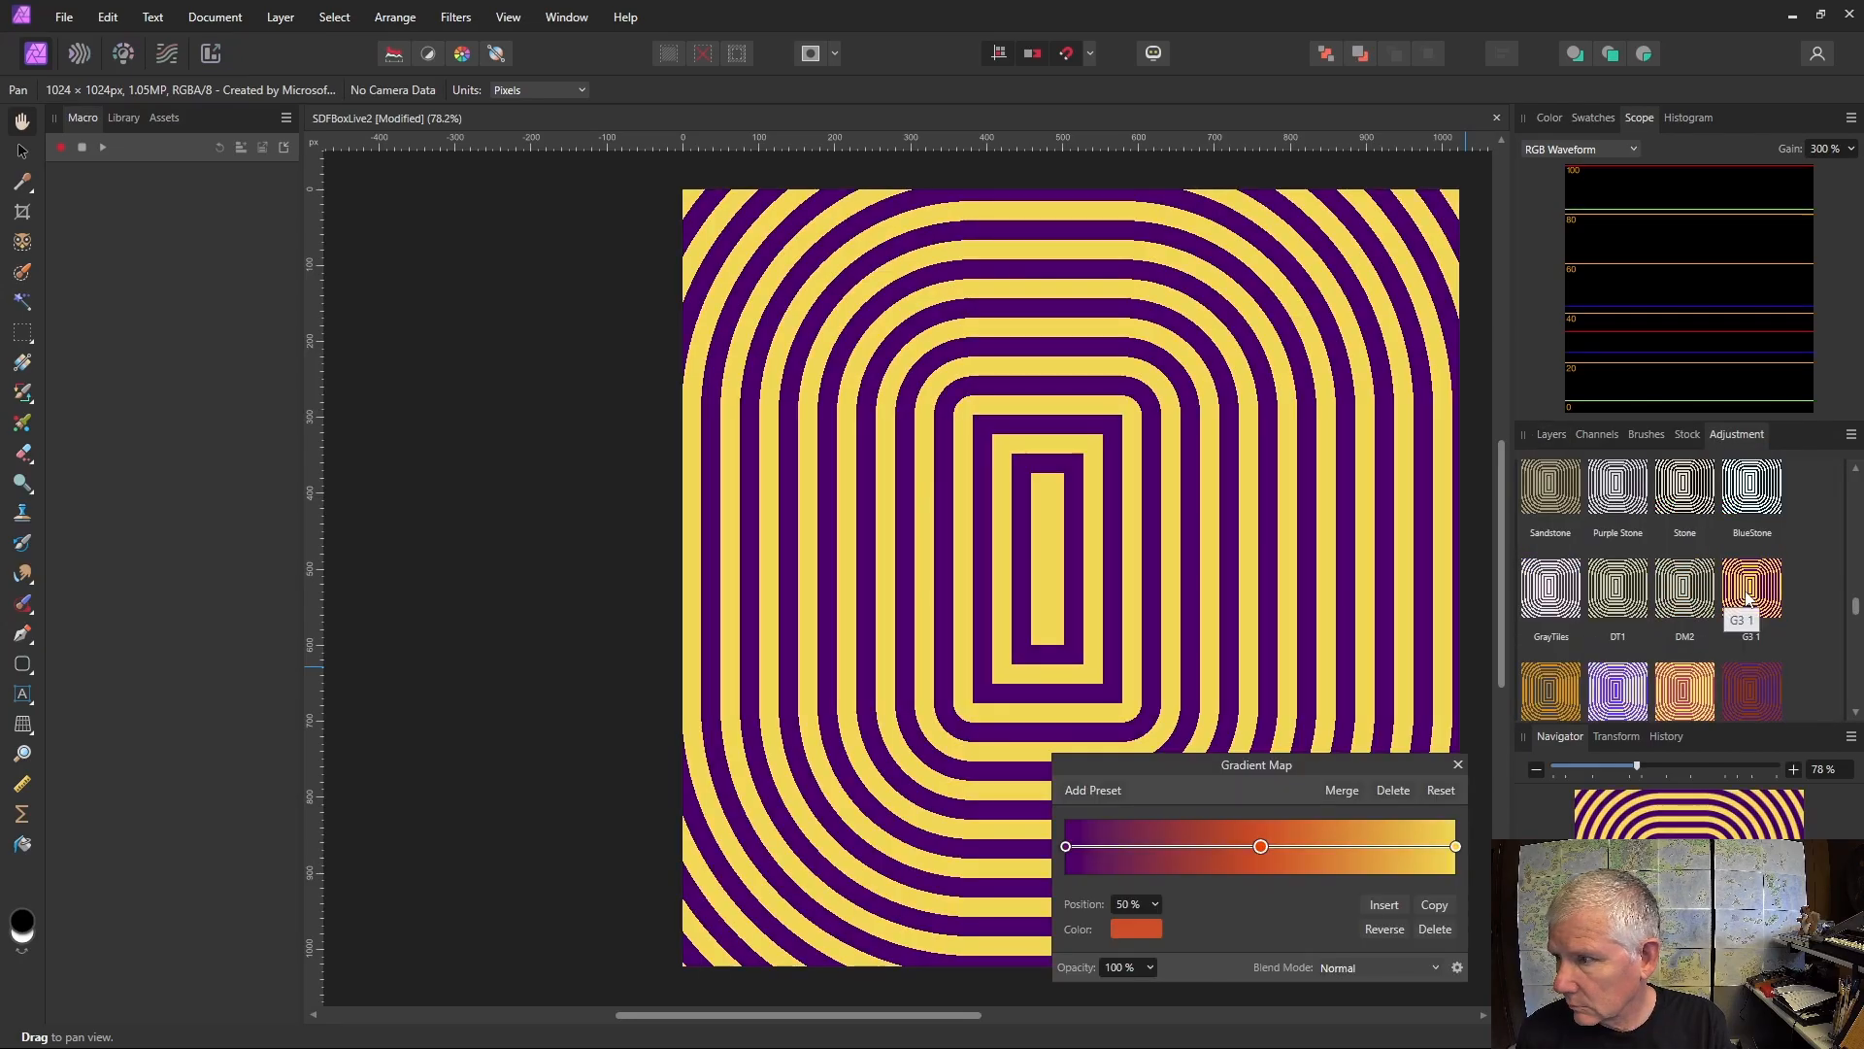
click(1459, 763)
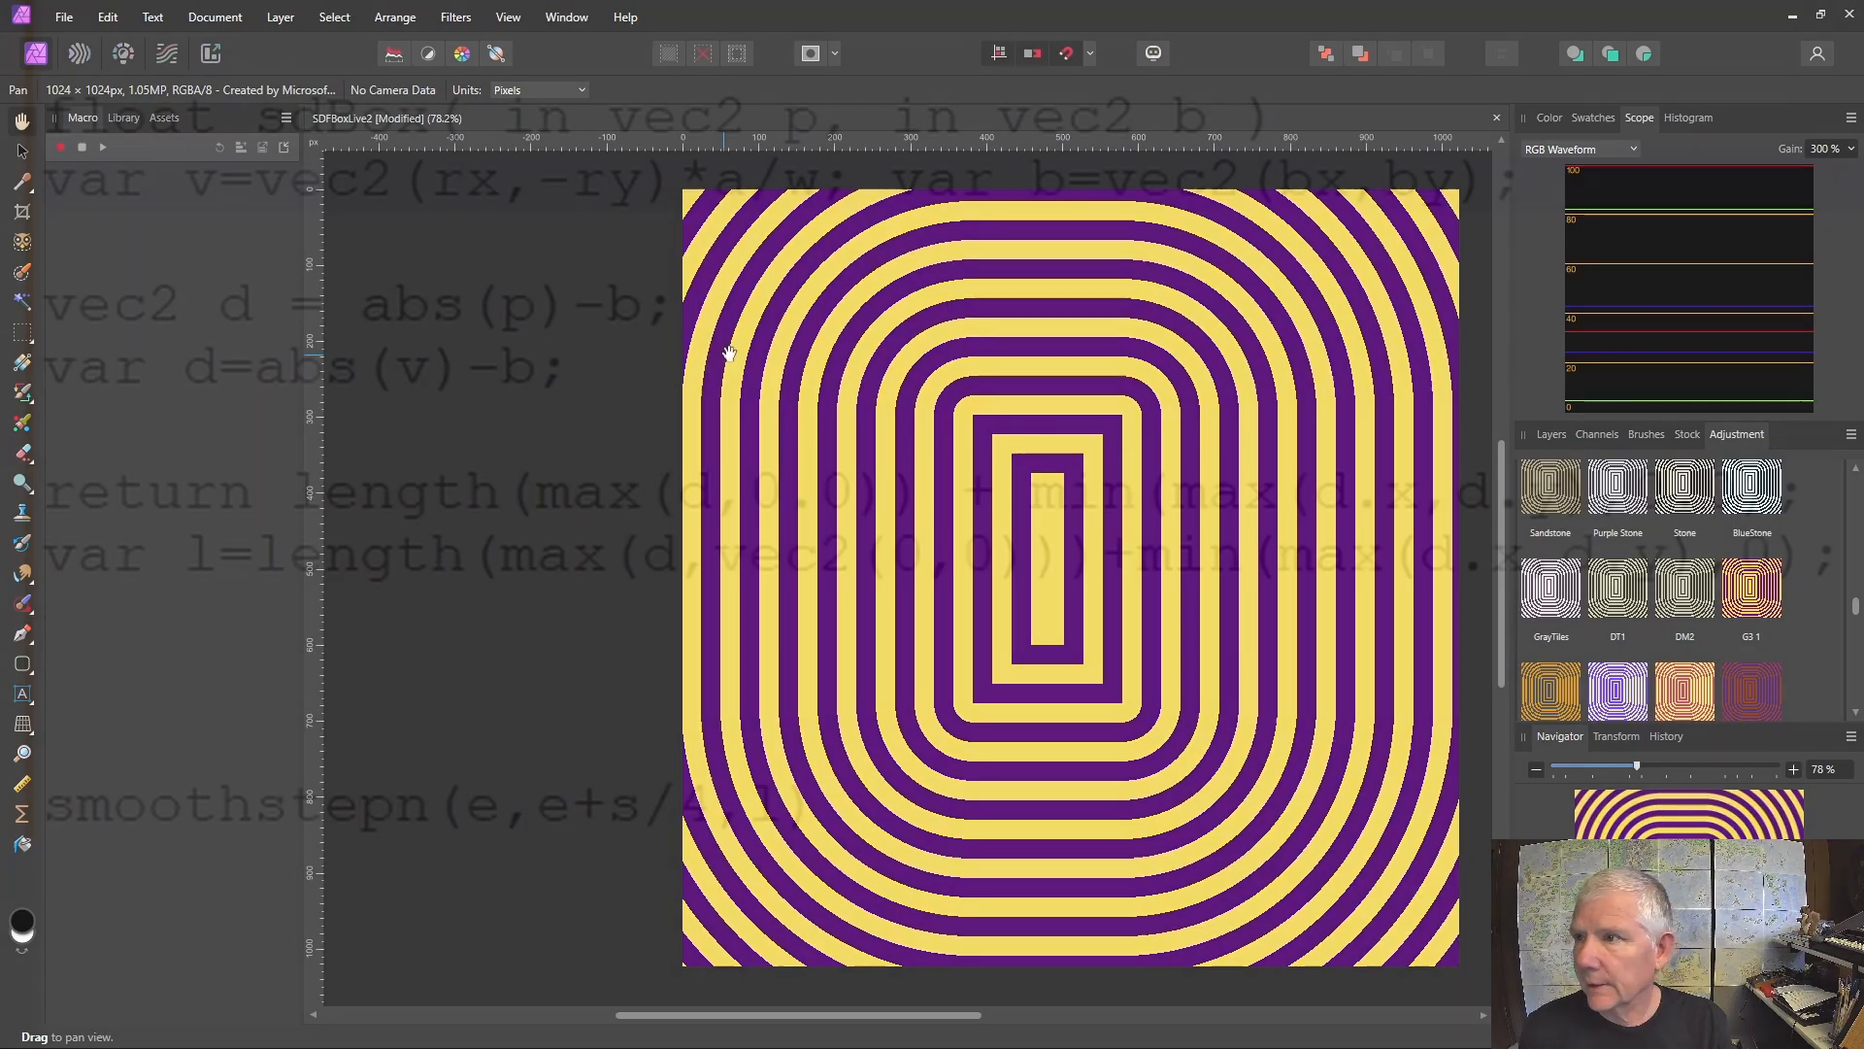